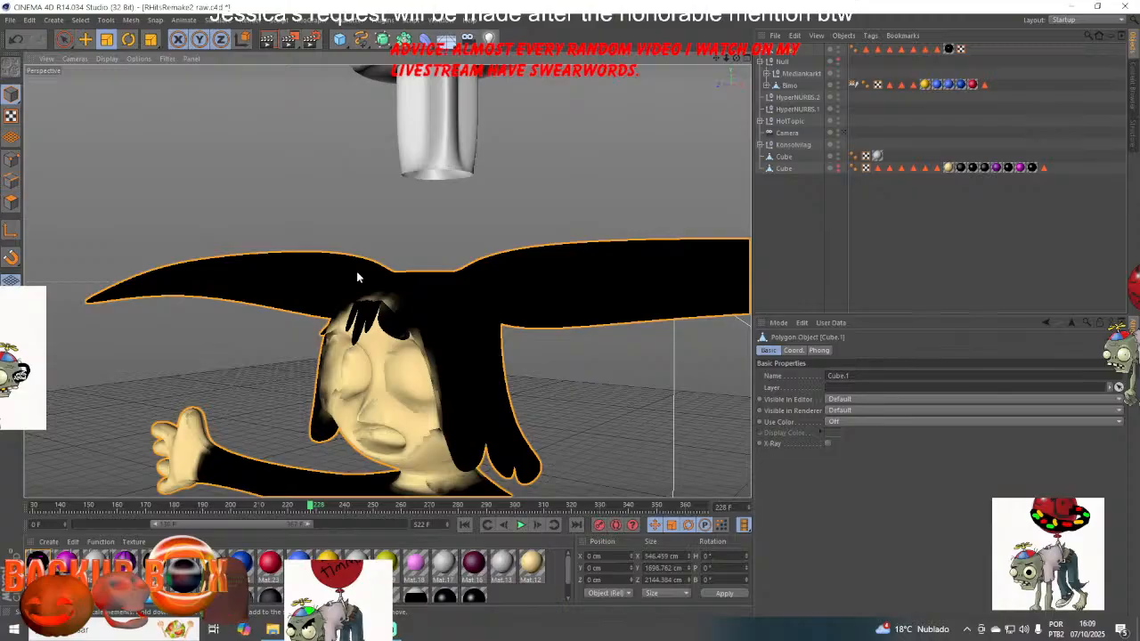
# - Activate the Rotate tool and save the project with the character's head and arms framed from the front
pyautogui.click(10, 20)
pyautogui.click(54, 116)
pyautogui.click(128, 40)
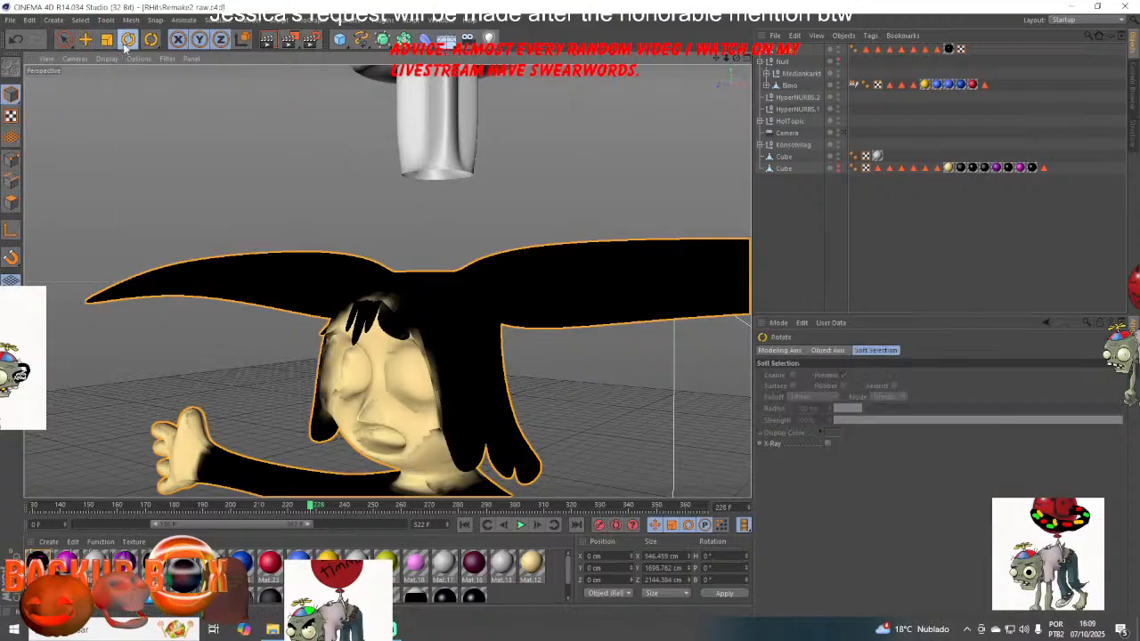
pyautogui.keyDown('alt'); pyautogui.moveTo(389, 270); pyautogui.dragTo(339, 270, button='right'); pyautogui.keyUp('alt')
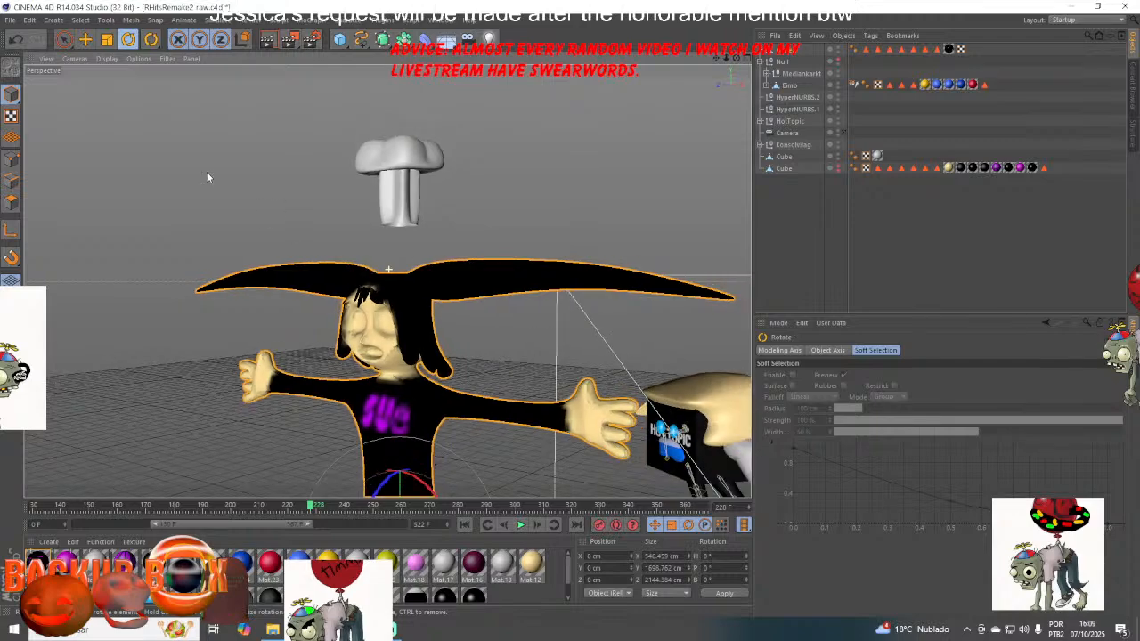
pyautogui.click(10, 19)
pyautogui.click(20, 118)
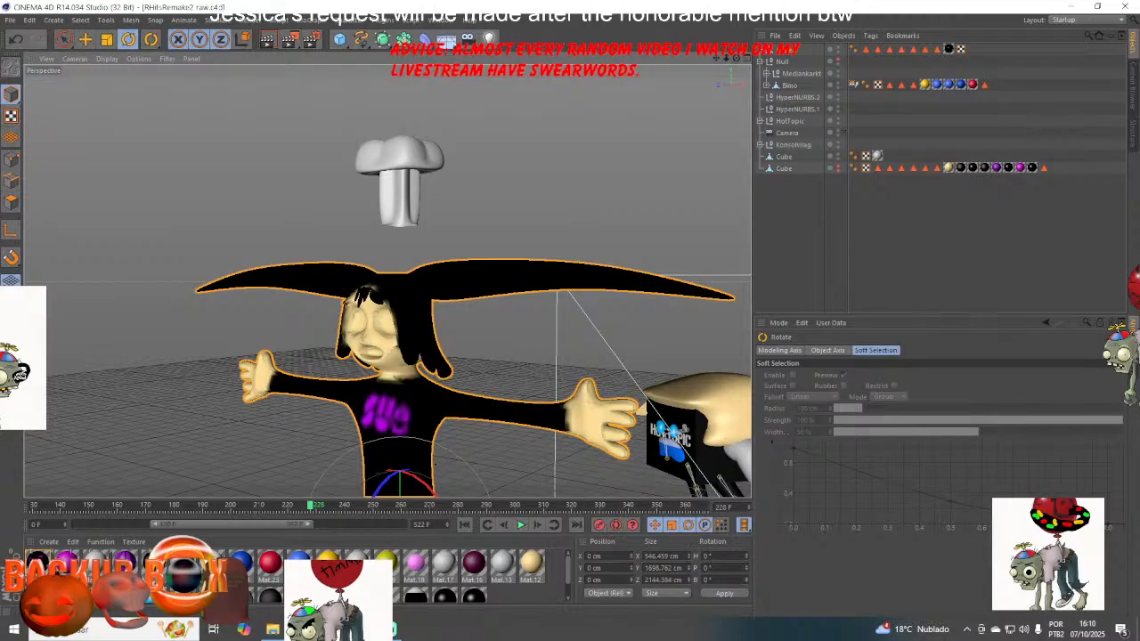
pyautogui.moveTo(737, 58); pyautogui.dragTo(775, 89)
pyautogui.click(11, 20)
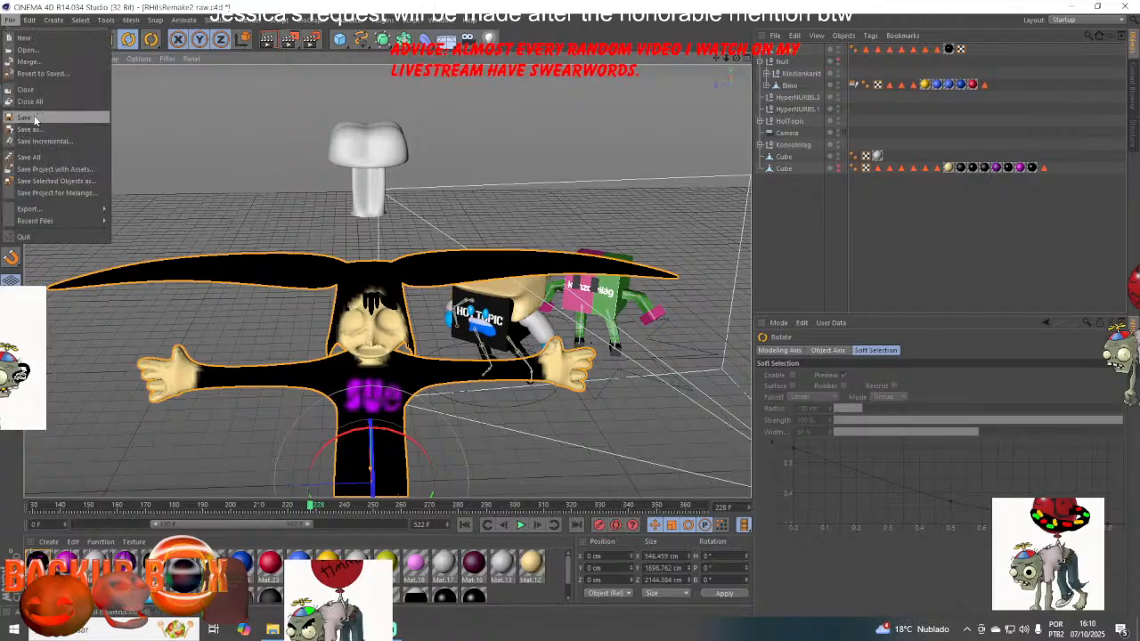
pyautogui.click(34, 118)
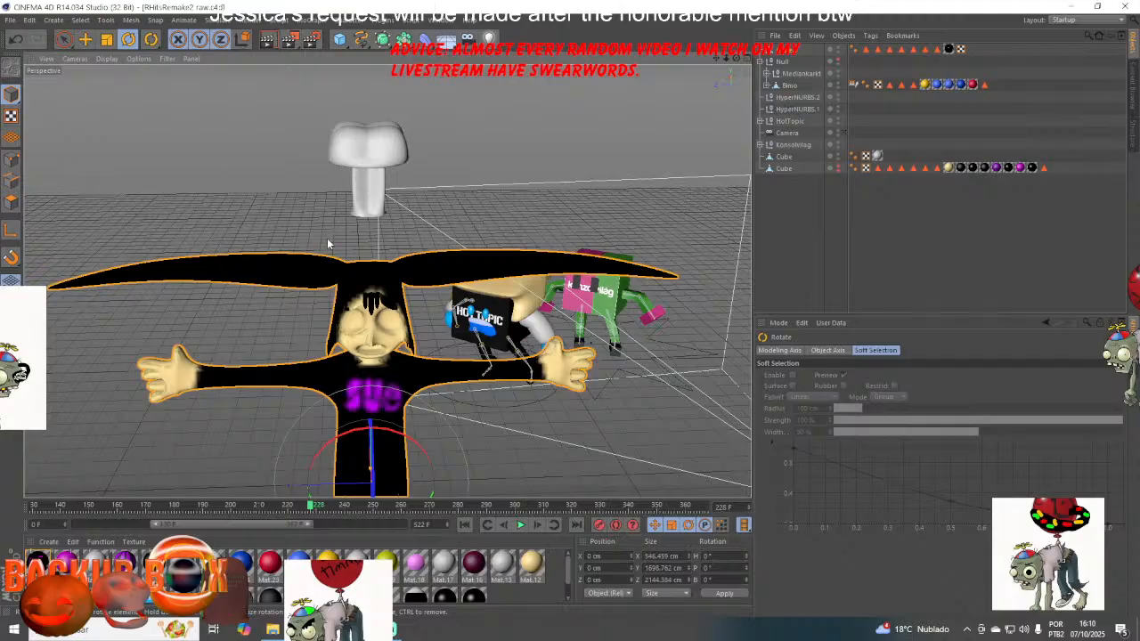
pyautogui.scroll(3, 328, 244)
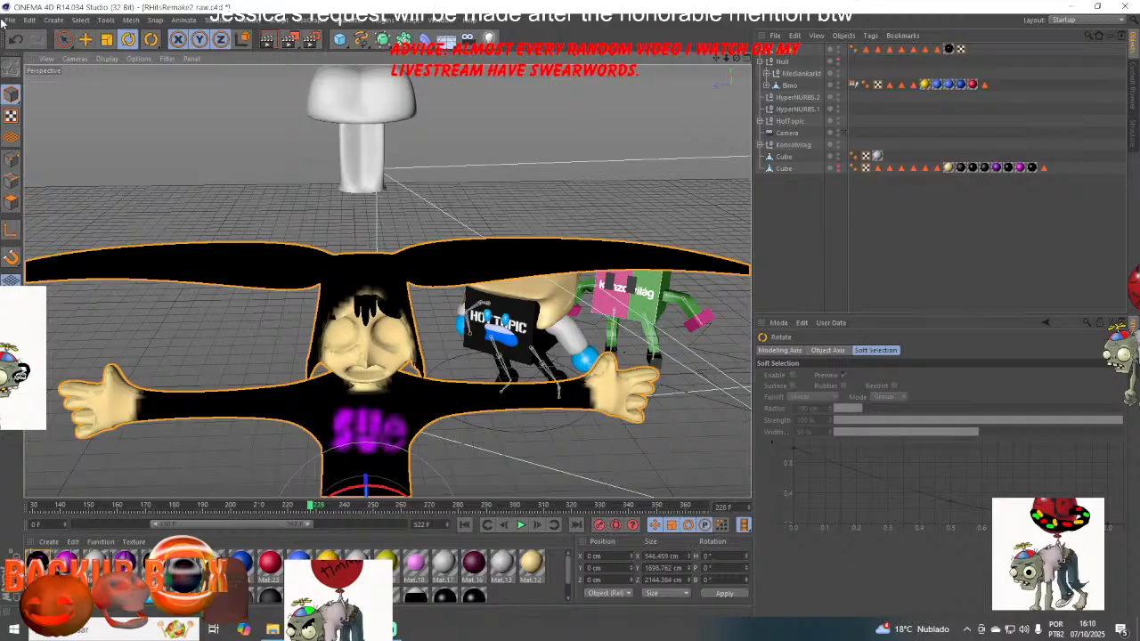
pyautogui.click(8, 20)
pyautogui.click(36, 116)
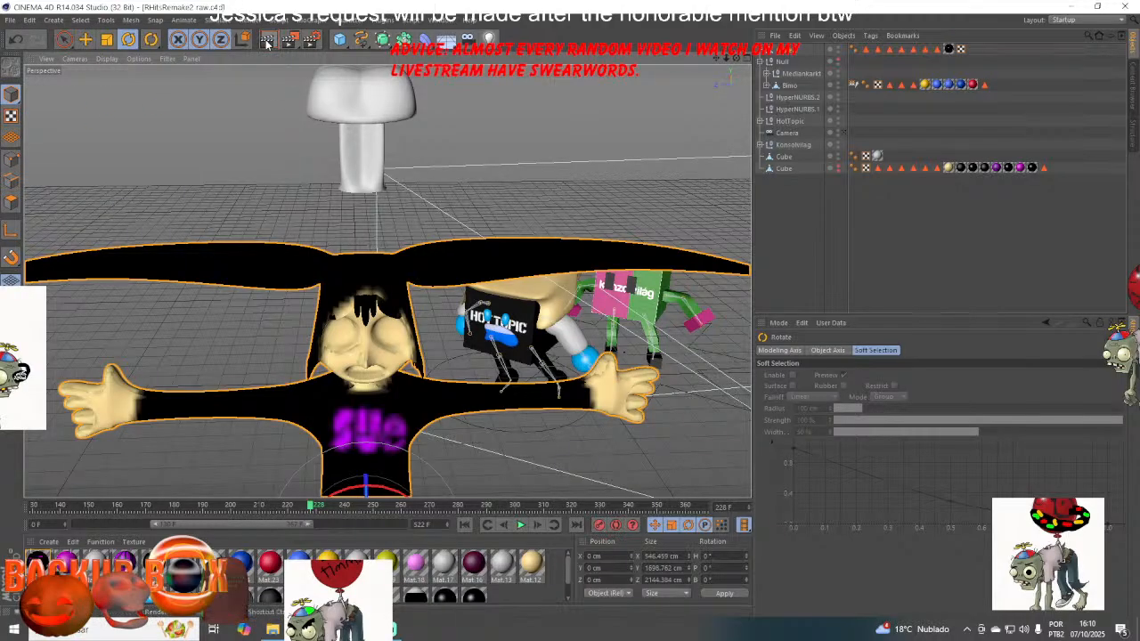
# - Clear the object selection after a preview render of the view, and save the project
pyautogui.click(268, 41)
pyautogui.click(1007, 263)
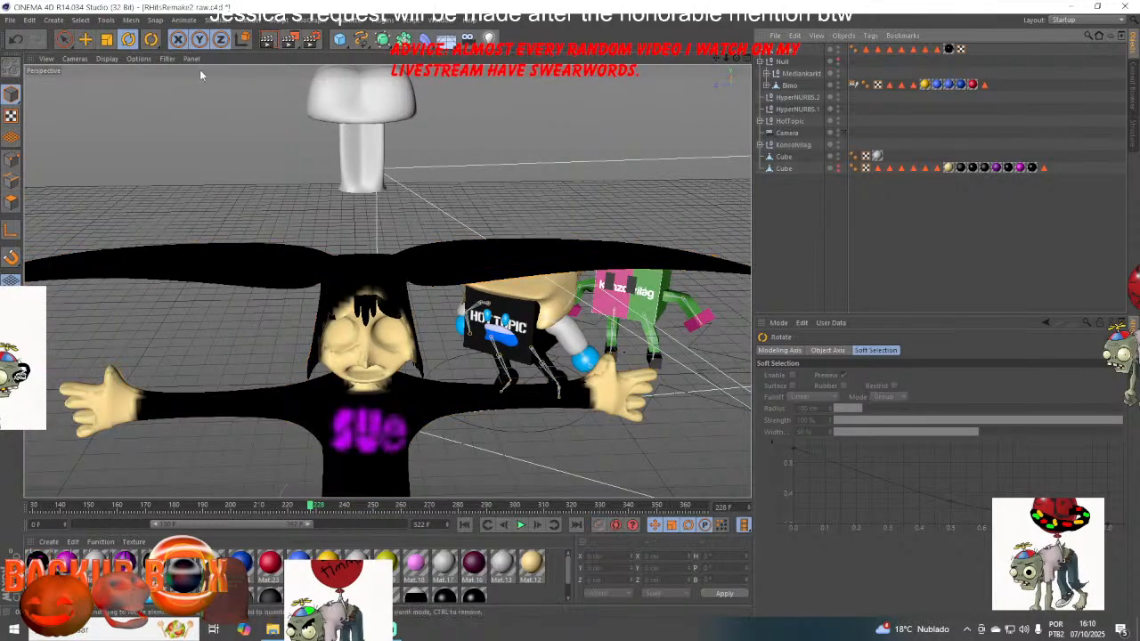
pyautogui.click(8, 19)
pyautogui.click(35, 117)
# - Switch to the BP 3D Paint layout and select the black-haired character mesh
pyautogui.click(1058, 22)
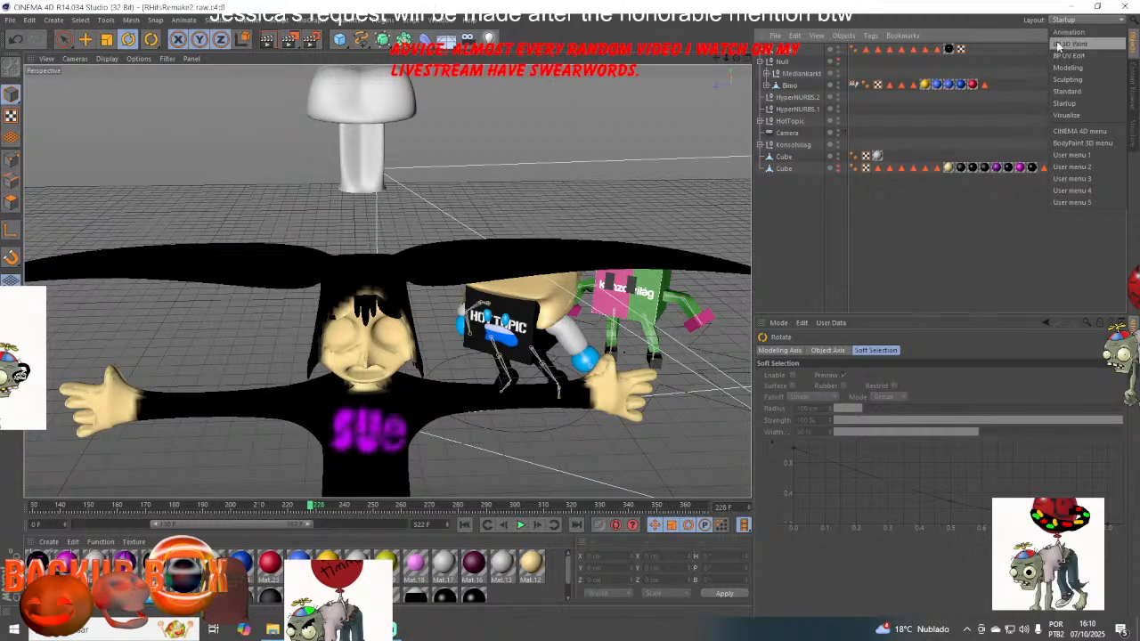
pyautogui.click(1056, 42)
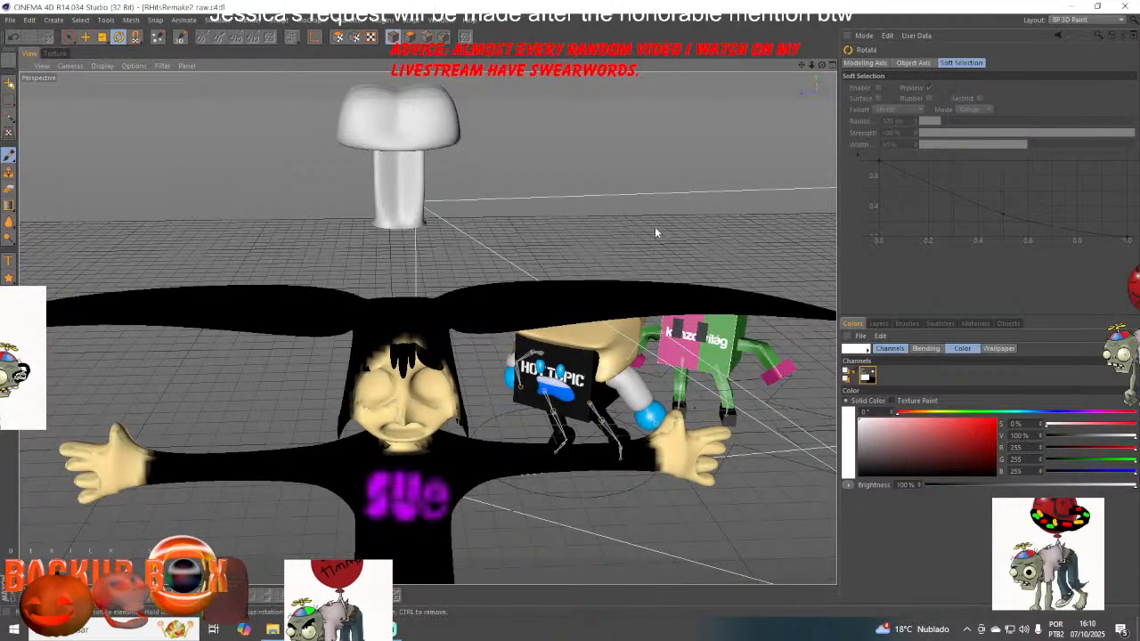
pyautogui.click(503, 304)
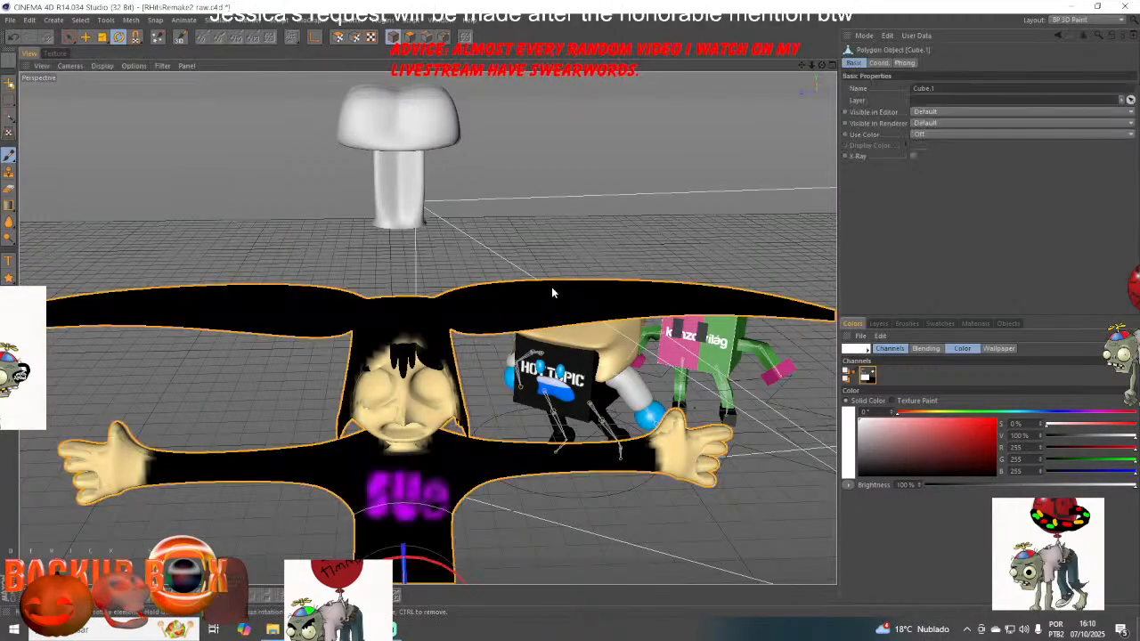
# - Select the Cube texture tag of the character in the BP UV Edit layout and save the project
pyautogui.click(1080, 21)
pyautogui.click(1060, 55)
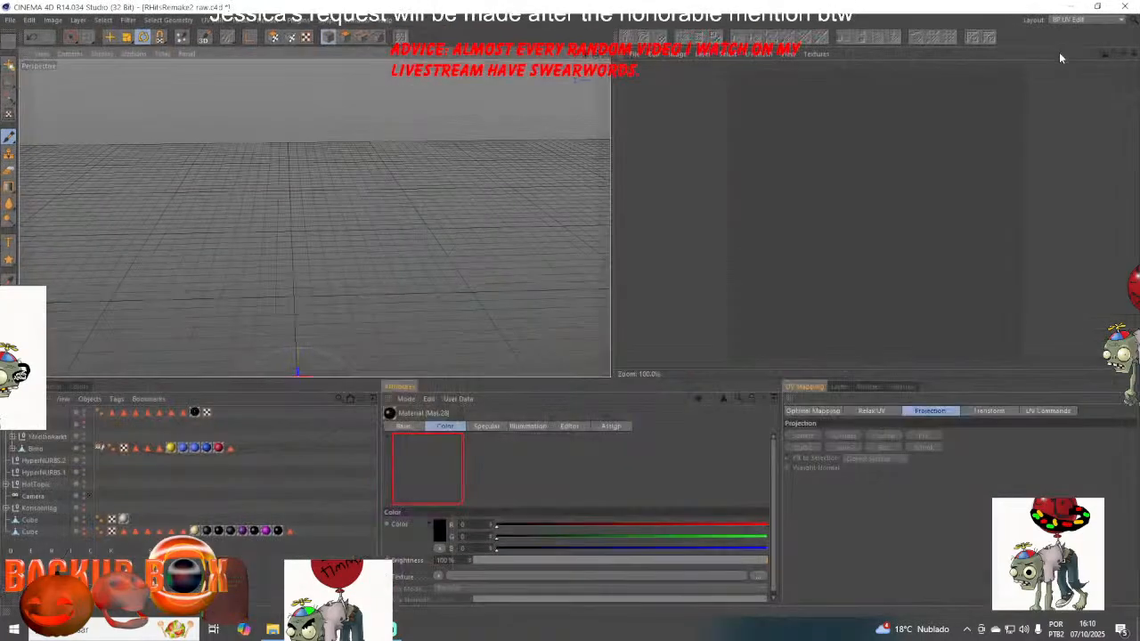
pyautogui.click(1064, 22)
pyautogui.click(1008, 97)
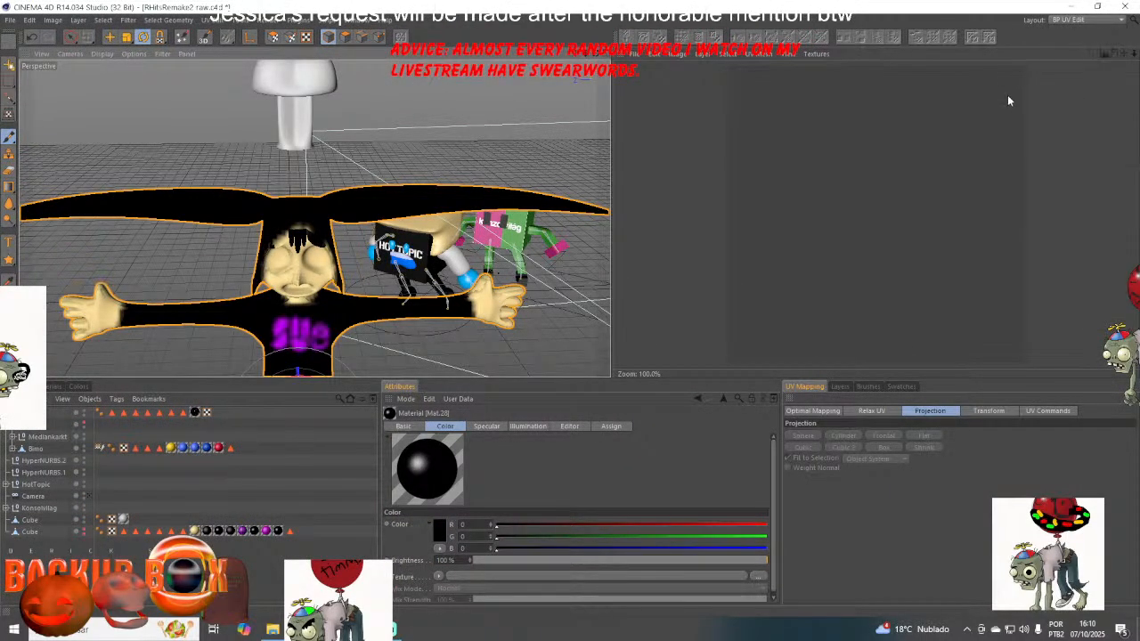
pyautogui.click(196, 412)
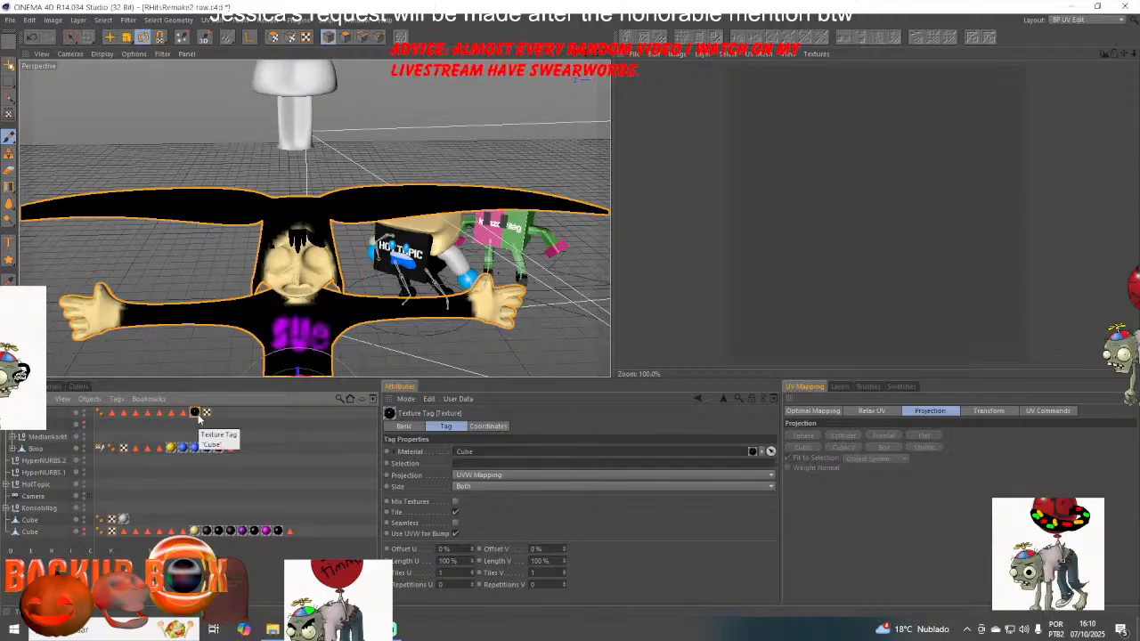
pyautogui.click(11, 21)
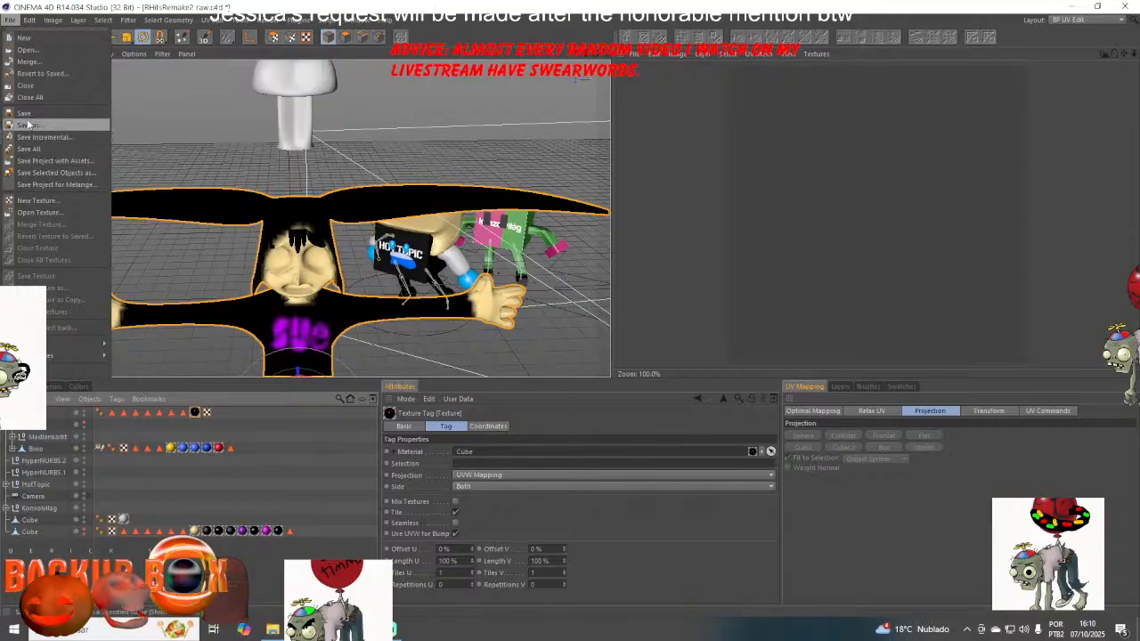
pyautogui.click(24, 115)
# - Return to the BP 3D Paint layout and save the project with the character's face in close view
pyautogui.click(1117, 21)
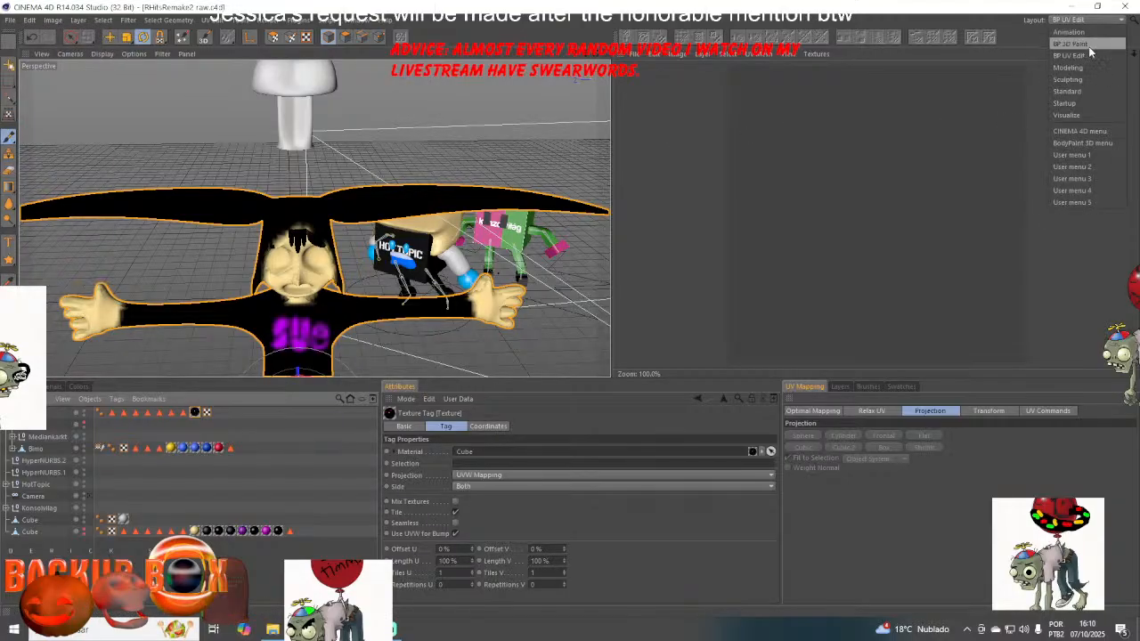
pyautogui.click(1071, 44)
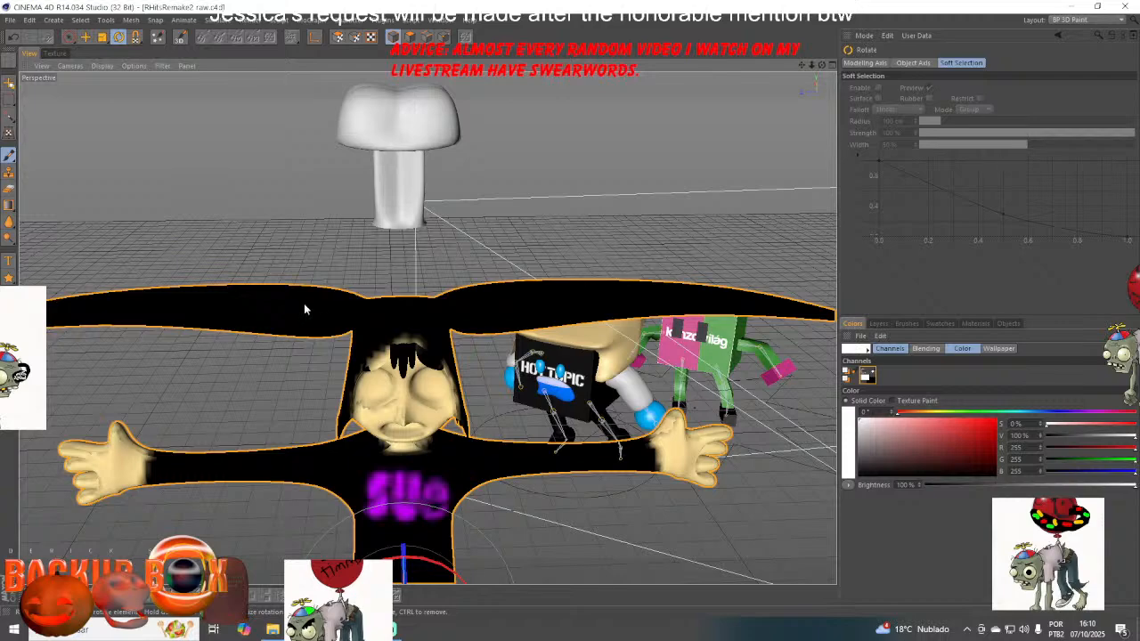
pyautogui.moveTo(305, 304)
pyautogui.keyDown('alt'); pyautogui.mouseDown(button='right')
pyautogui.moveTo(374, 330)
pyautogui.moveTo(409, 327)
pyautogui.mouseUp(button='right'); pyautogui.keyUp('alt')
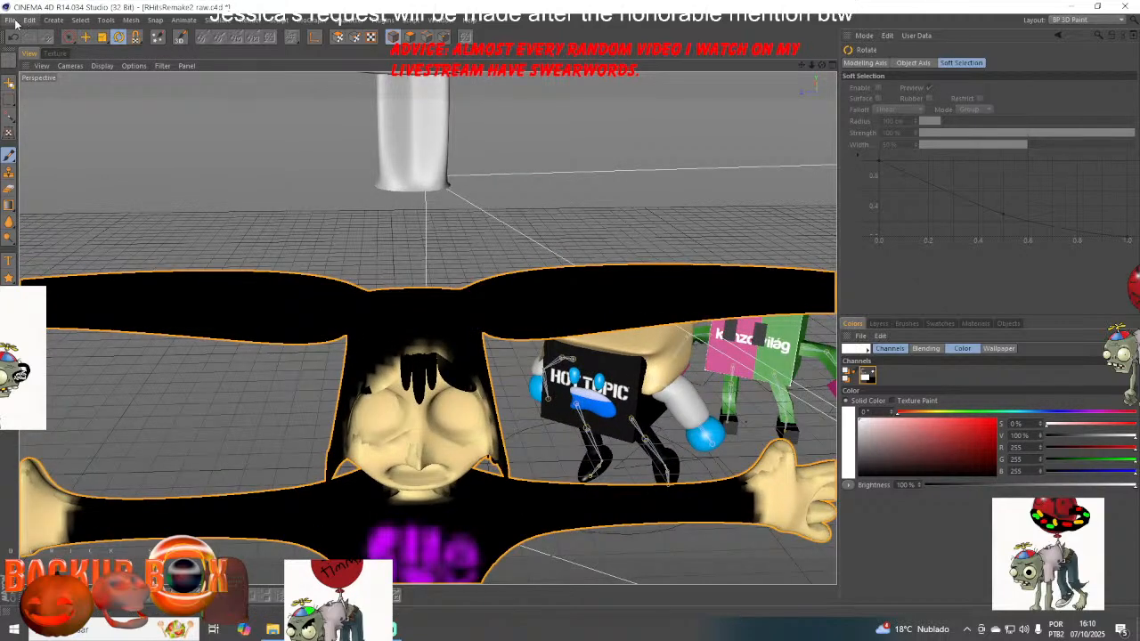
pyautogui.click(10, 19)
pyautogui.click(35, 117)
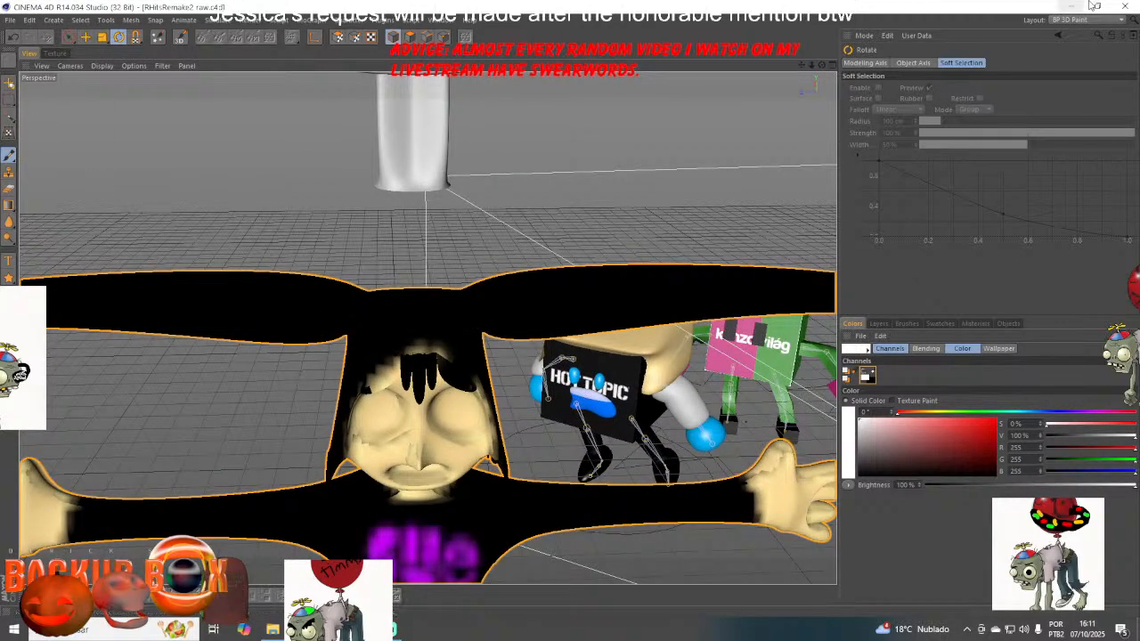
# - Restart the program and reopen the recent project RHitsRemake2 raw.c4d
pyautogui.click(1126, 7)
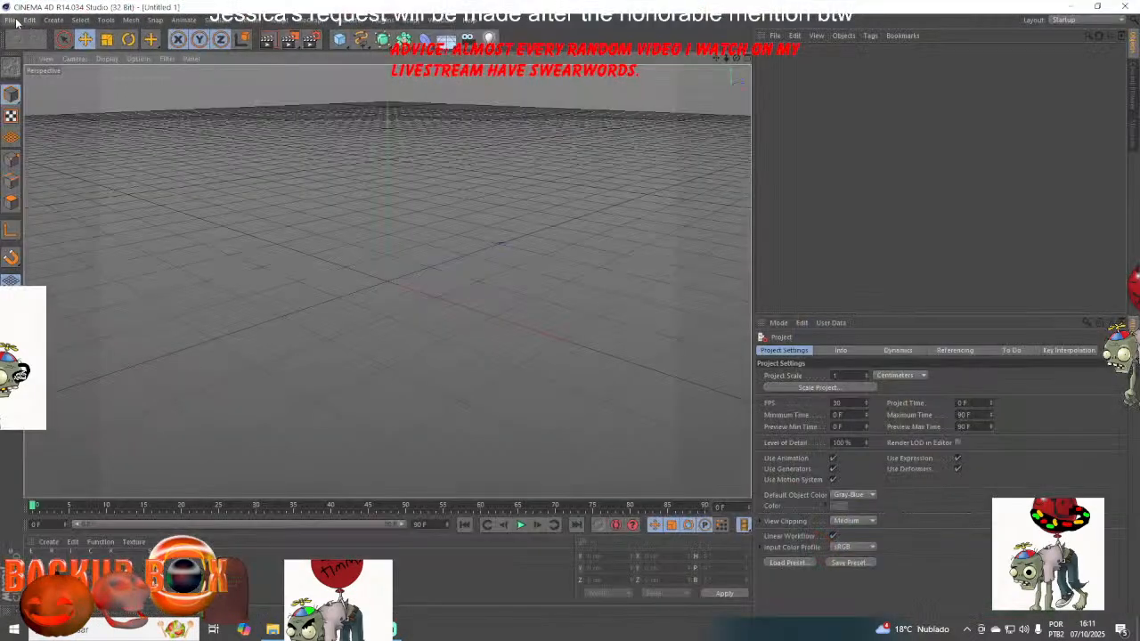
pyautogui.click(9, 20)
pyautogui.moveTo(79, 221)
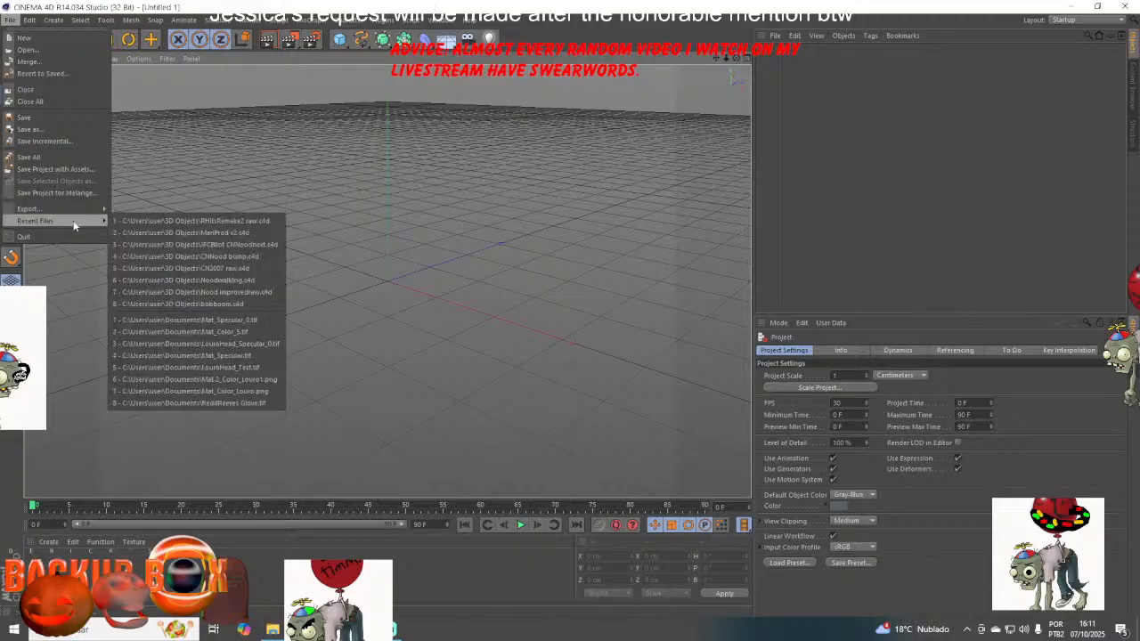
pyautogui.click(171, 227)
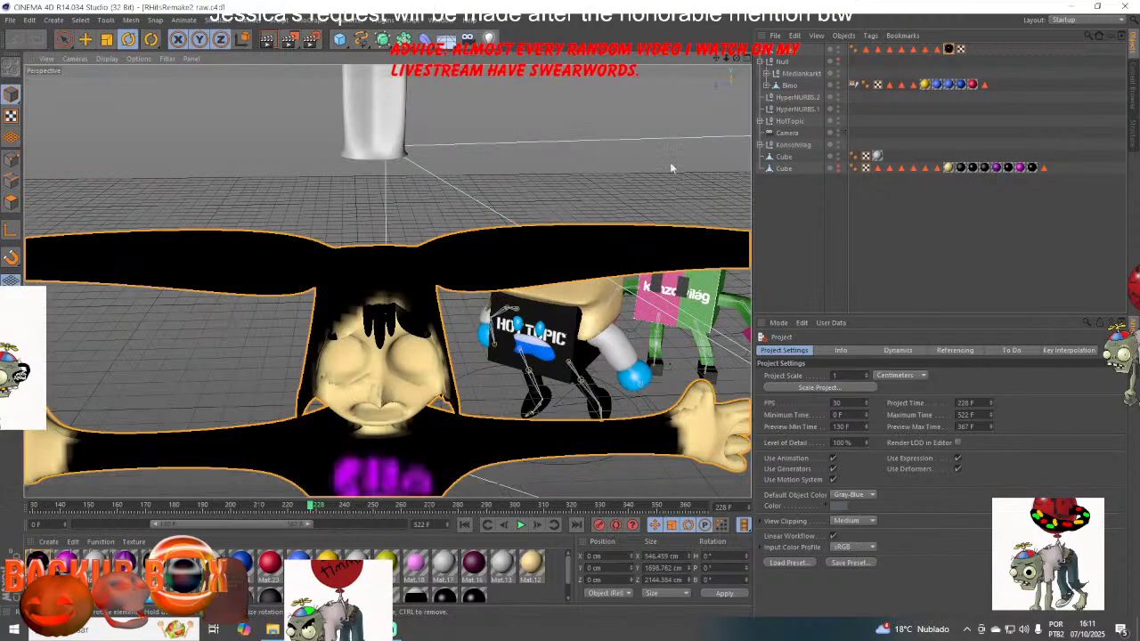
# - In the BP 3D Paint layout, start the BodyPaint 3D Setup Wizard and exclude every object except Cube.1
pyautogui.click(1075, 25)
pyautogui.click(1072, 50)
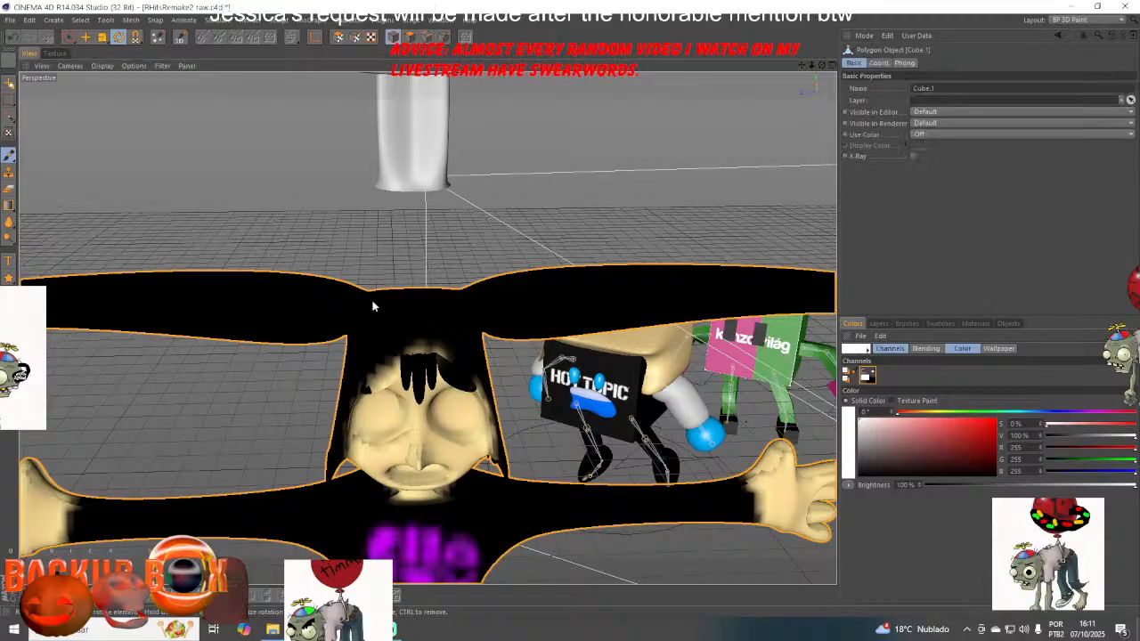
pyautogui.click(159, 36)
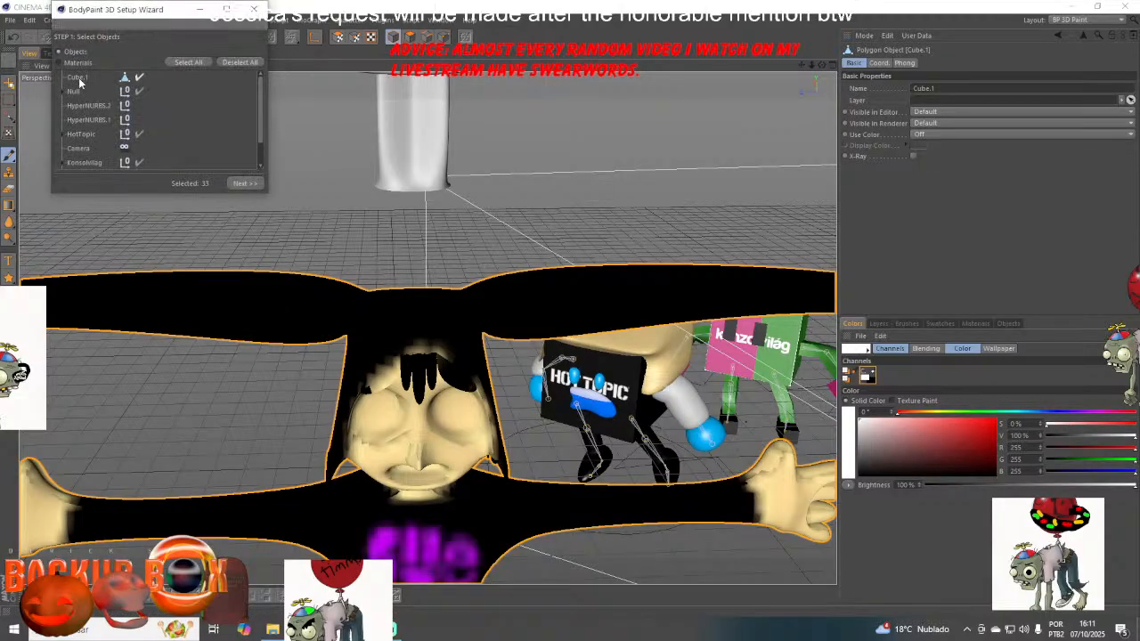
pyautogui.scroll(-1, 138, 142)
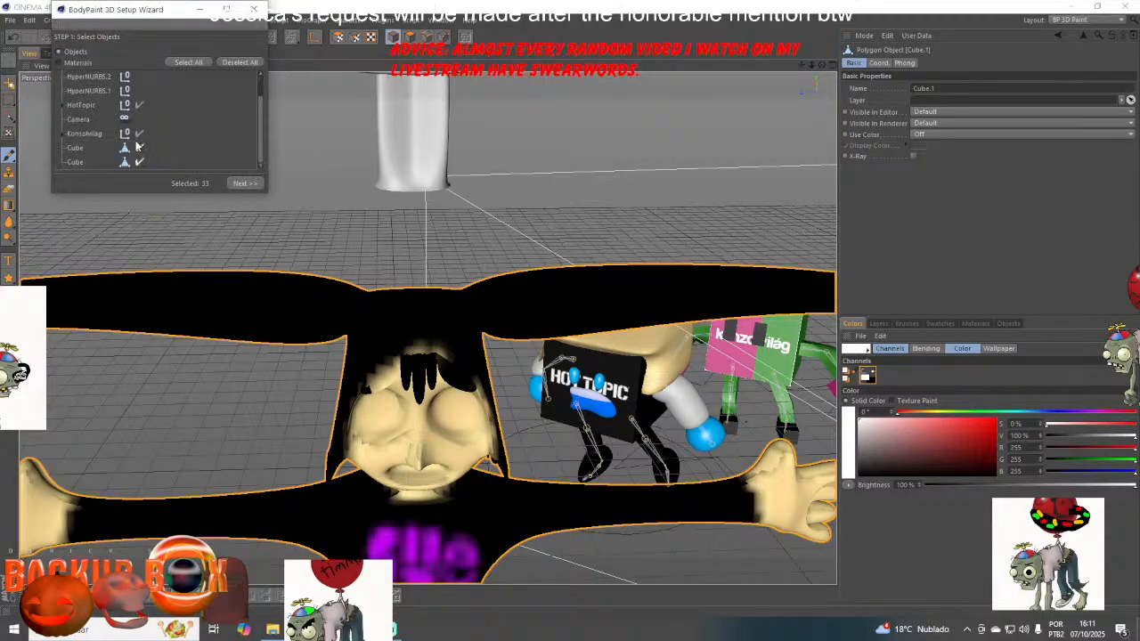
pyautogui.click(139, 162)
pyautogui.scroll(1, 139, 156)
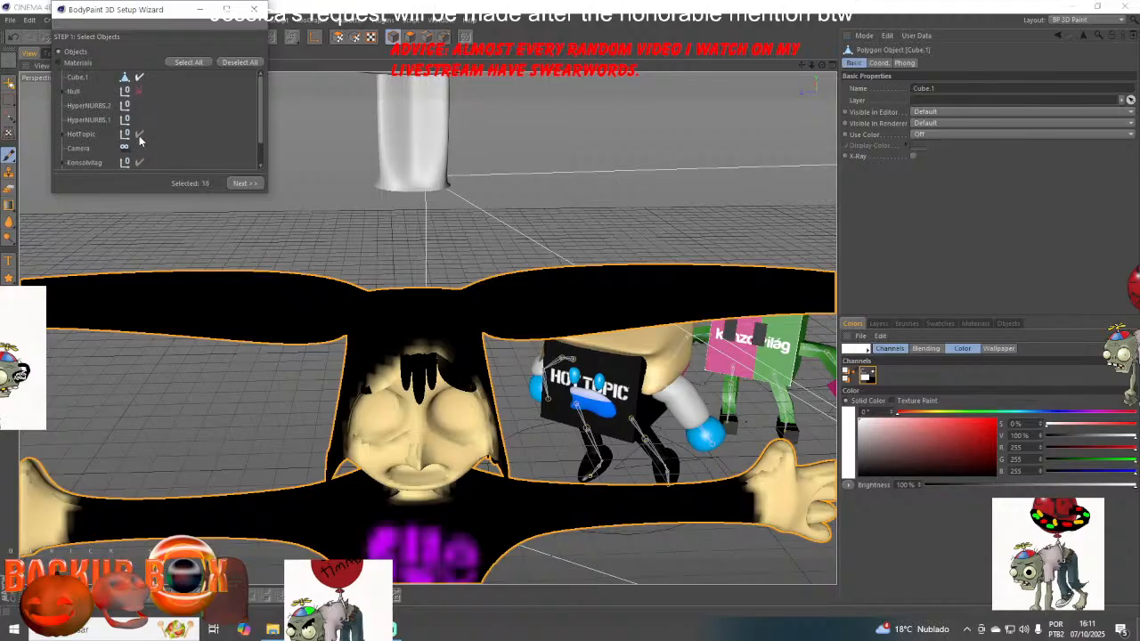
pyautogui.click(139, 135)
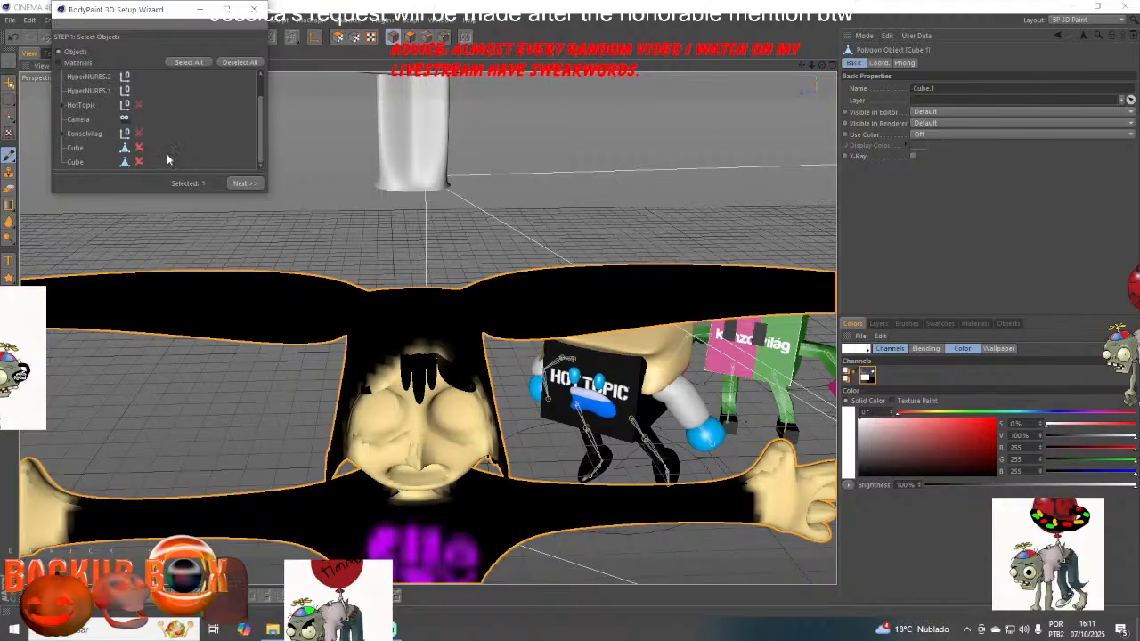
# - Run the wizard with Optimal Cubic Mapping, Single Material Mode and a color channel with a maximum texture size of 1024
pyautogui.click(239, 183)
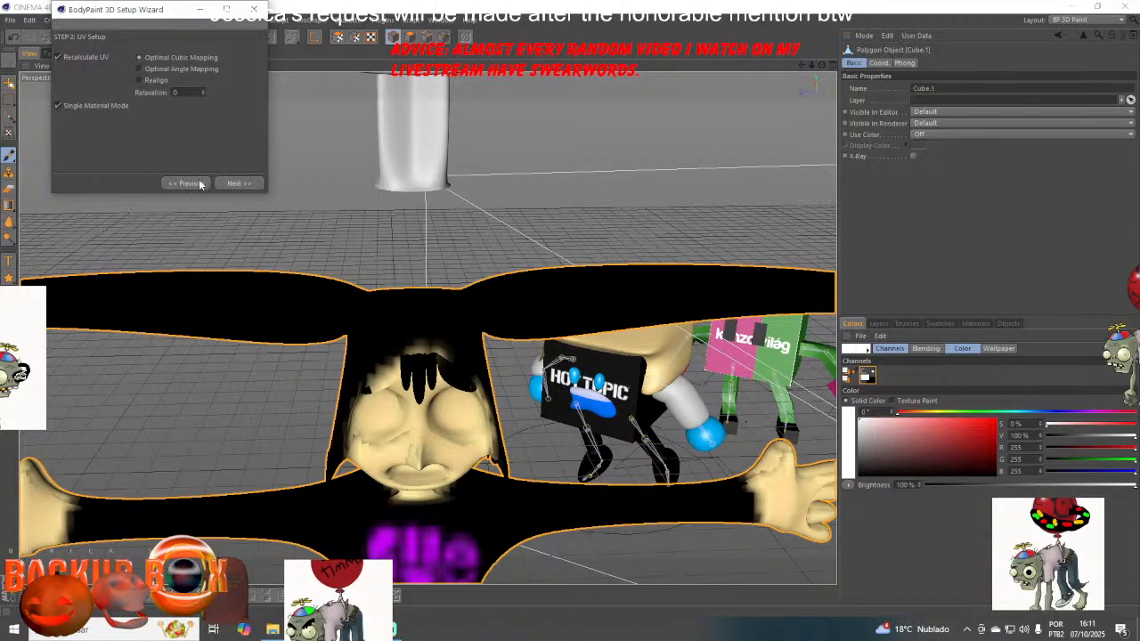
pyautogui.click(228, 184)
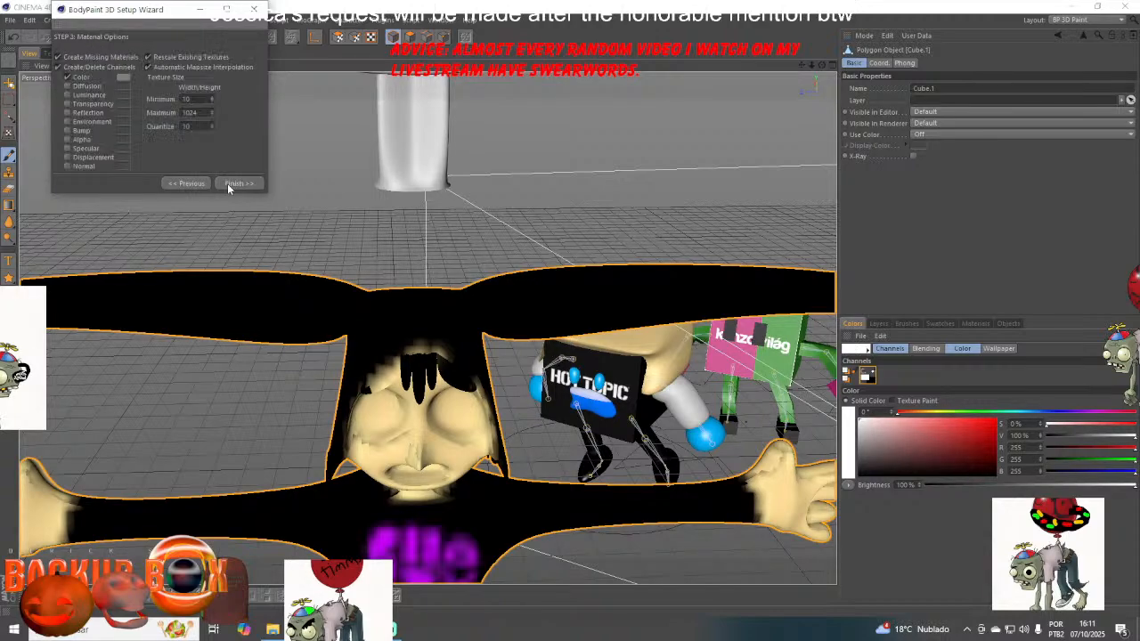
pyautogui.click(228, 183)
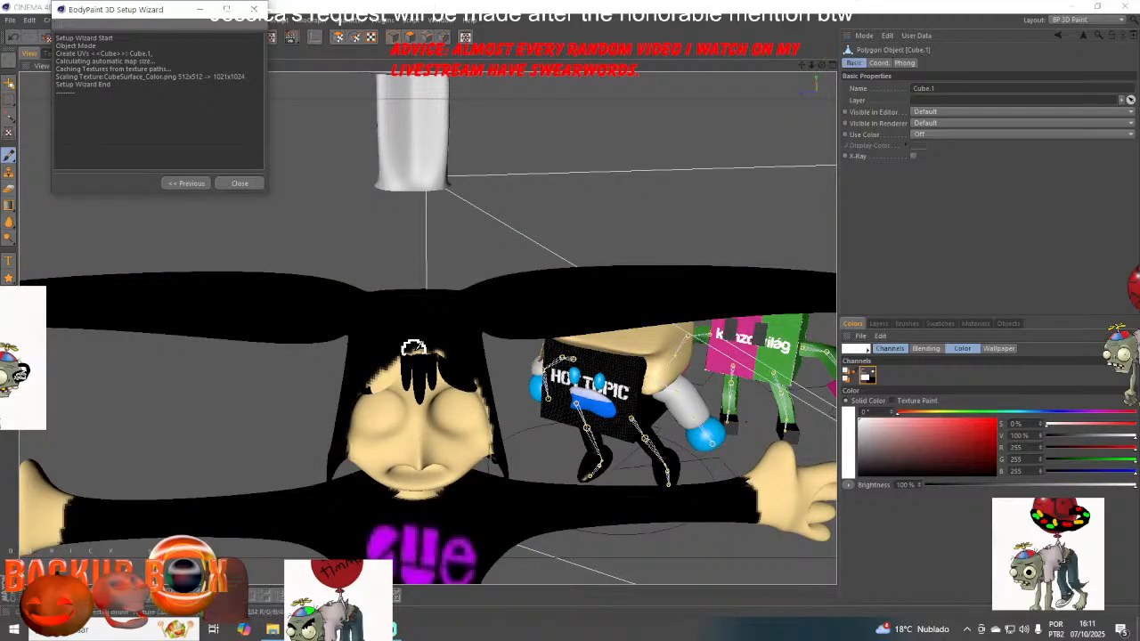
# - Set the paint color to black, rerun the wizard's setup for Cube.1 and close the wizard
pyautogui.click(184, 184)
pyautogui.click(863, 475)
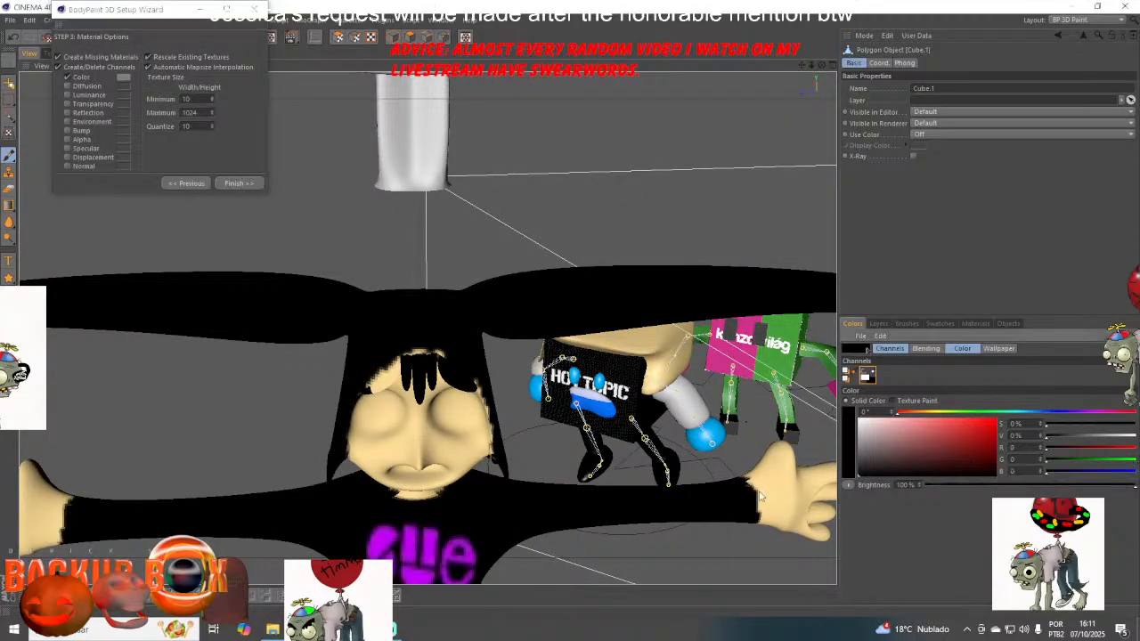
pyautogui.moveTo(425, 357); pyautogui.dragTo(429, 367)
pyautogui.click(237, 183)
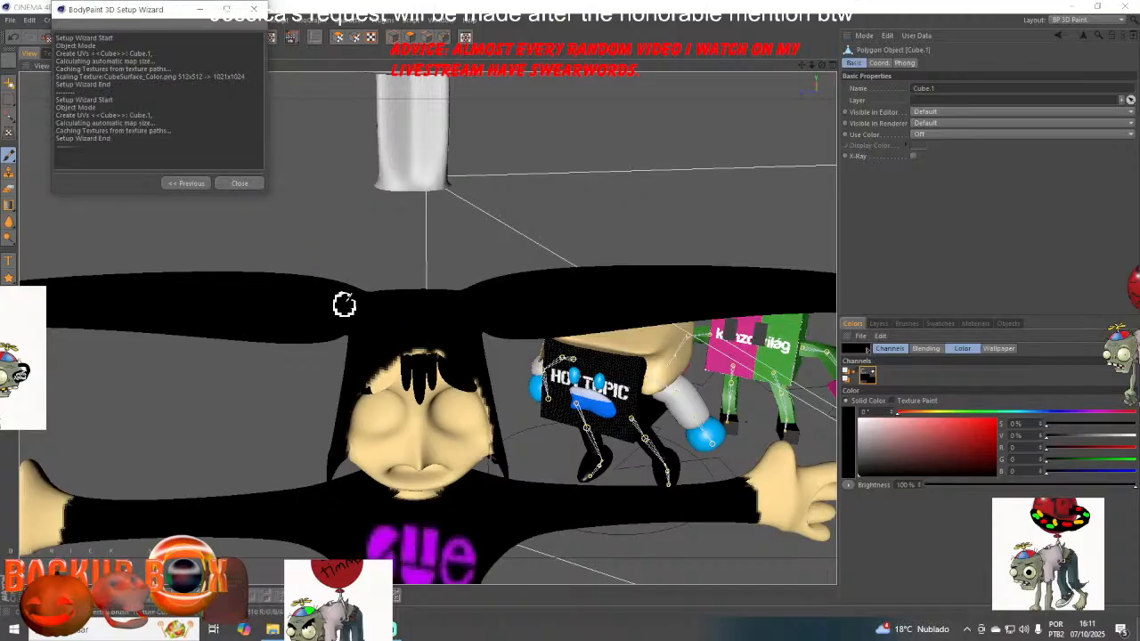
pyautogui.click(240, 184)
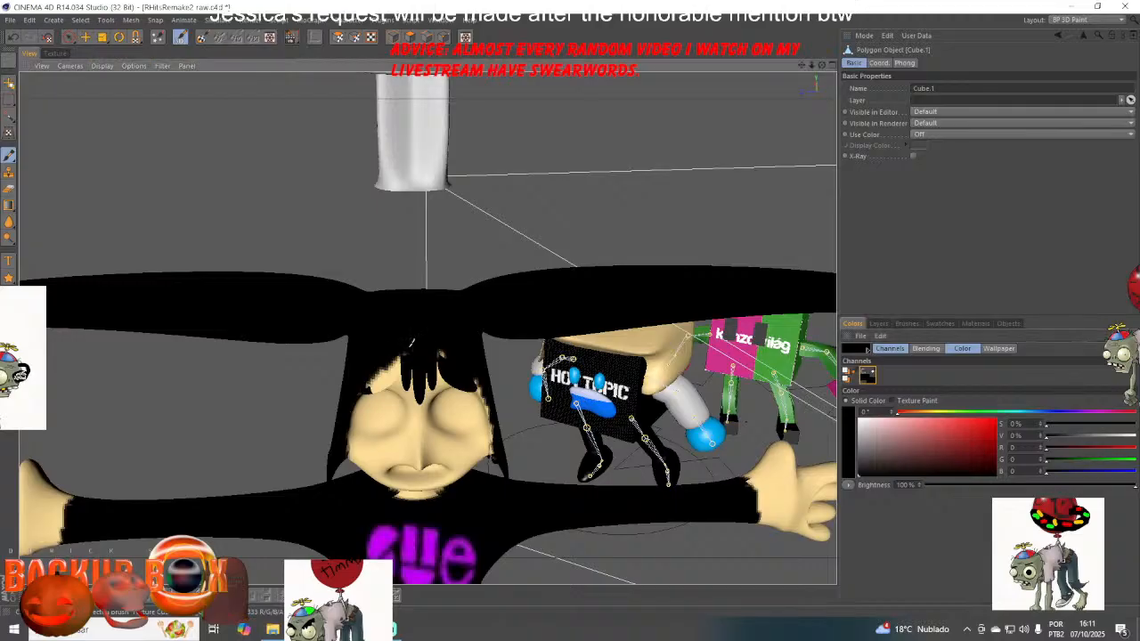
# - Paint black over the skin gap in the fringe and extend the hair across one side of the forehead
pyautogui.scroll(5, 368, 351)
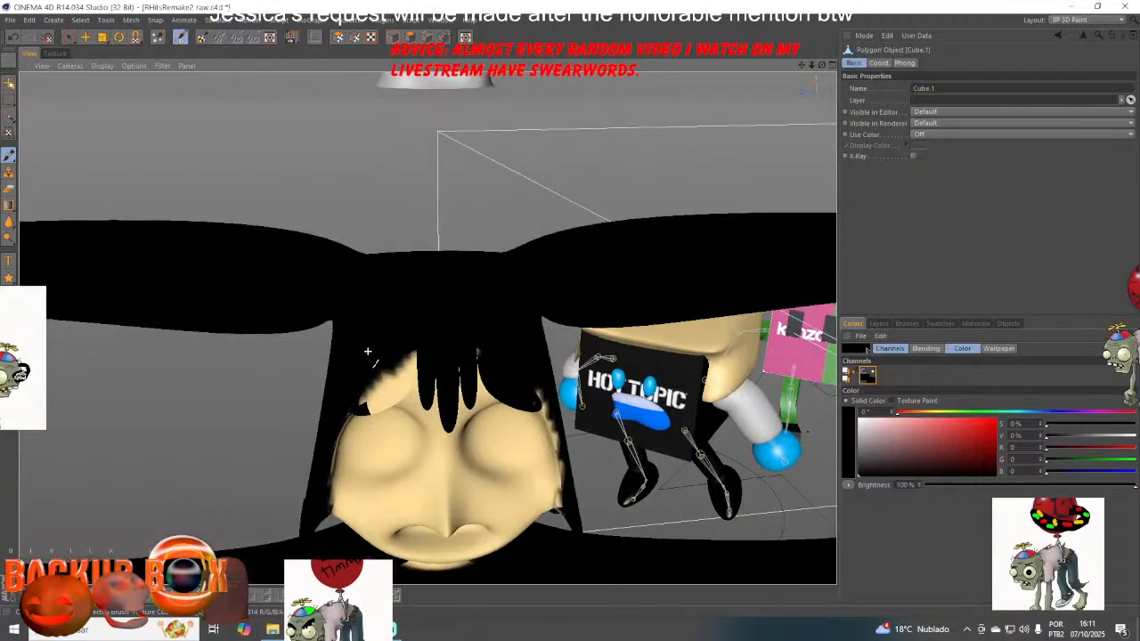
pyautogui.scroll(1, 368, 351)
pyautogui.moveTo(367, 370)
pyautogui.mouseDown()
pyautogui.moveTo(358, 405)
pyautogui.moveTo(416, 364)
pyautogui.moveTo(354, 412)
pyautogui.moveTo(386, 403)
pyautogui.mouseUp()
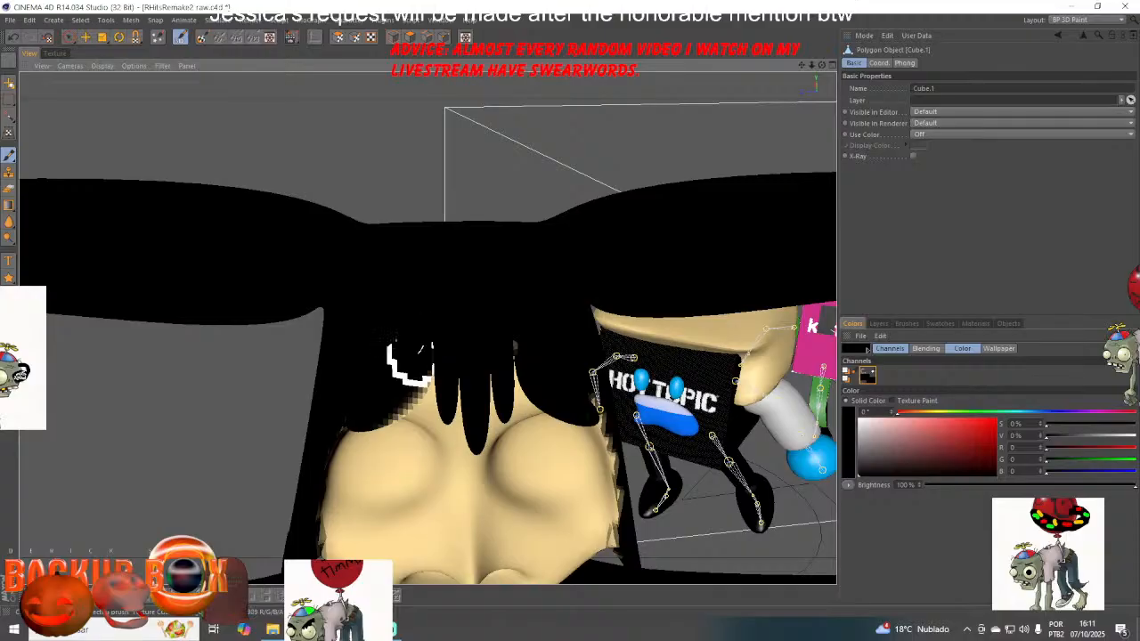
pyautogui.moveTo(822, 65); pyautogui.dragTo(817, 60)
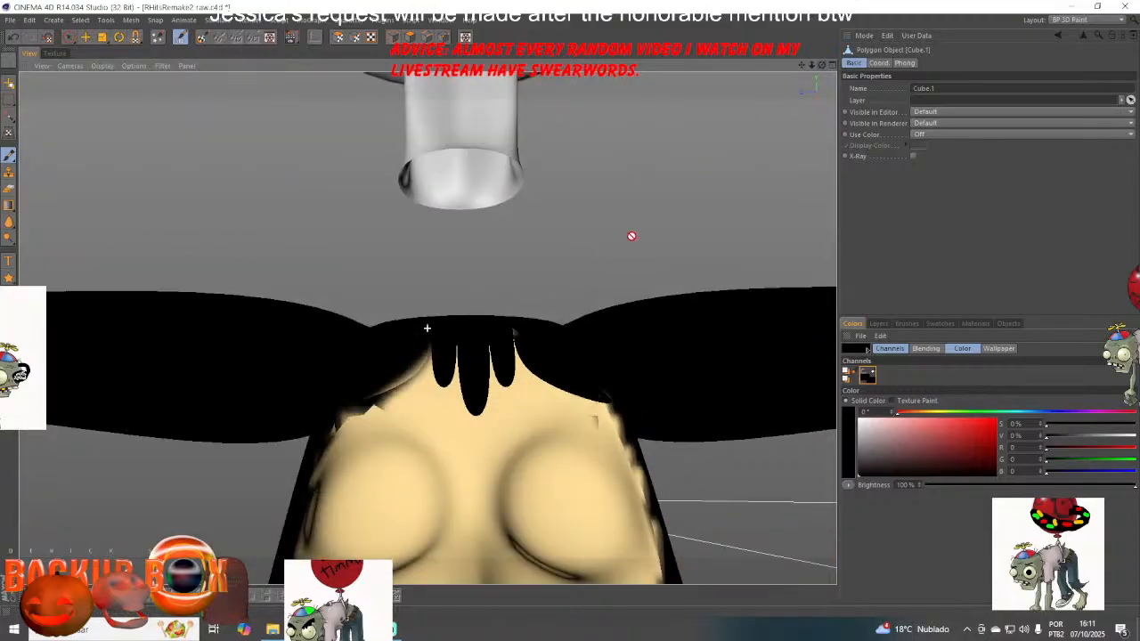
pyautogui.moveTo(366, 463); pyautogui.dragTo(414, 463)
pyautogui.scroll(2, 417, 453)
pyautogui.scroll(2, 419, 453)
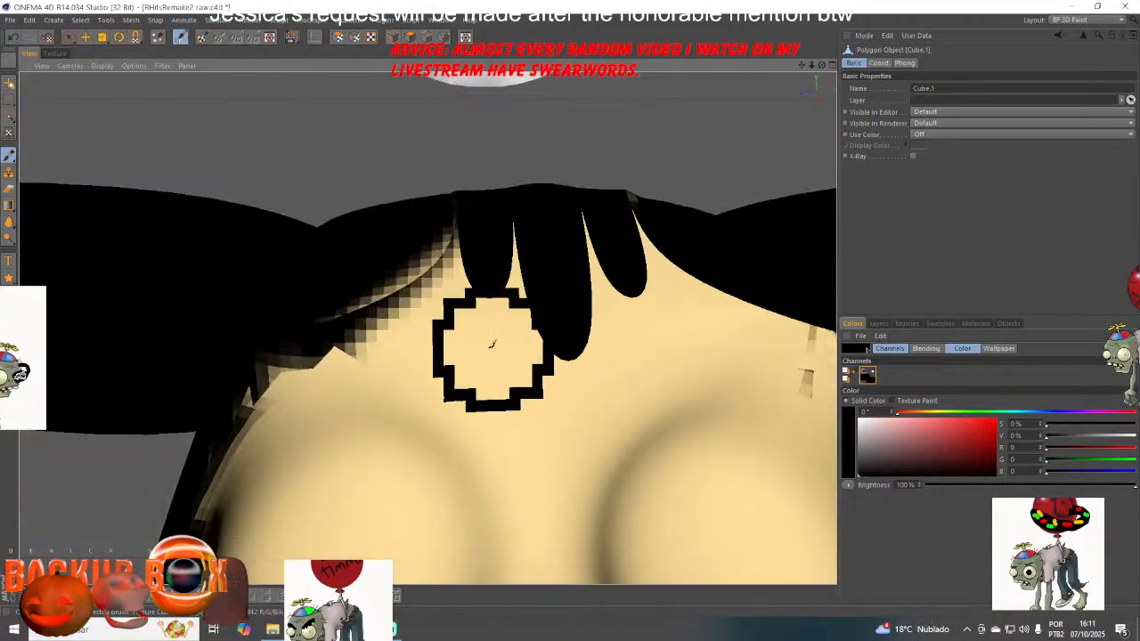
pyautogui.moveTo(486, 348)
pyautogui.mouseDown()
pyautogui.moveTo(457, 326)
pyautogui.moveTo(311, 354)
pyautogui.moveTo(249, 401)
pyautogui.mouseUp()
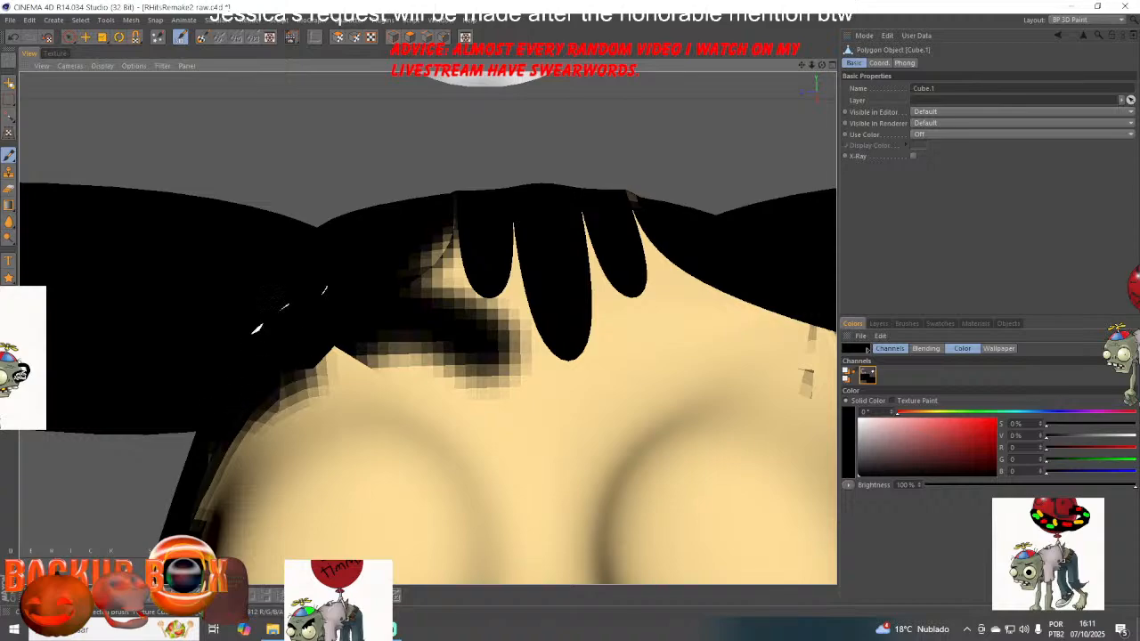
pyautogui.moveTo(271, 296); pyautogui.dragTo(415, 262)
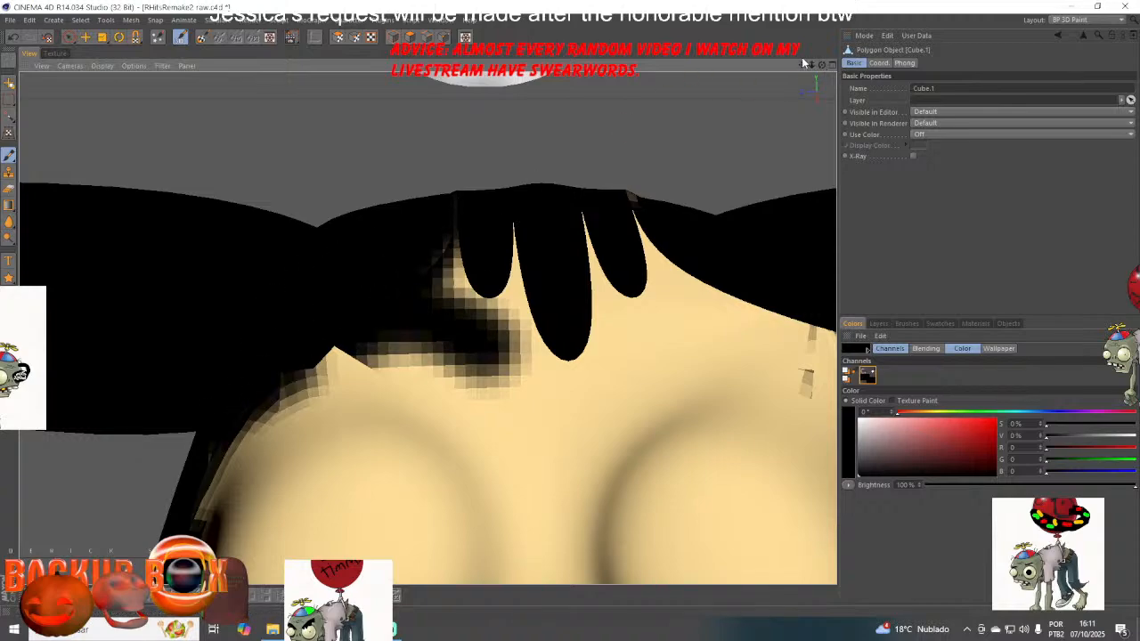
# - Paint thick black outlines around both of the character's eyes
pyautogui.moveTo(802, 66)
pyautogui.mouseDown()
pyautogui.moveTo(853, 0)
pyautogui.moveTo(853, 39)
pyautogui.mouseUp()
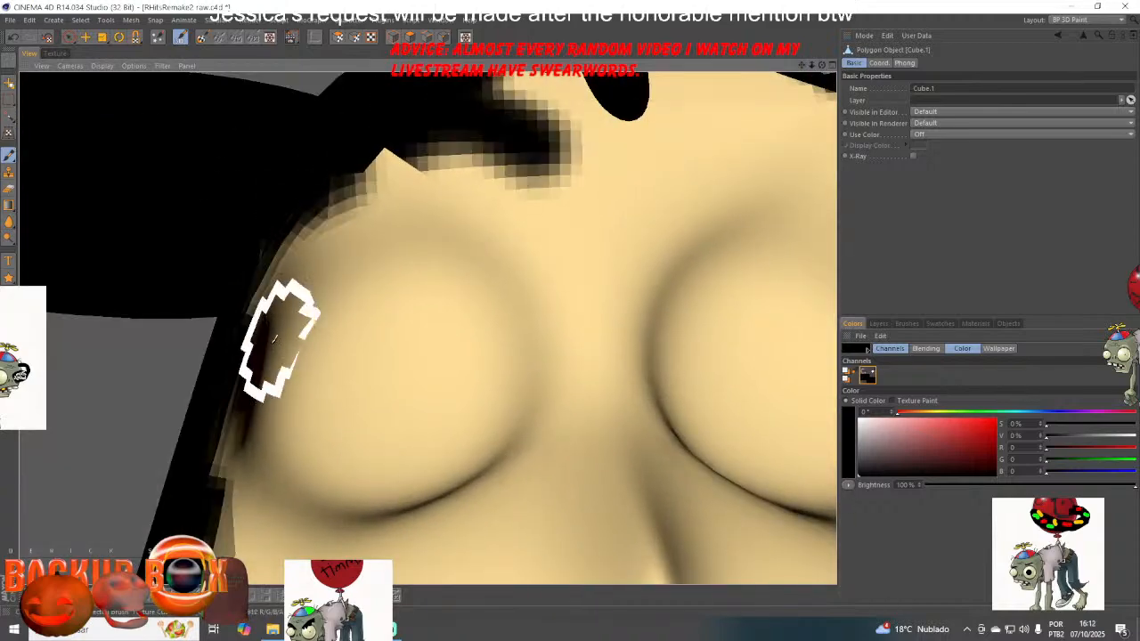
pyautogui.moveTo(272, 341)
pyautogui.mouseDown()
pyautogui.moveTo(301, 276)
pyautogui.moveTo(450, 218)
pyautogui.moveTo(545, 321)
pyautogui.moveTo(392, 258)
pyautogui.moveTo(289, 311)
pyautogui.moveTo(267, 481)
pyautogui.moveTo(352, 530)
pyautogui.moveTo(507, 463)
pyautogui.moveTo(534, 396)
pyautogui.moveTo(423, 512)
pyautogui.moveTo(258, 521)
pyautogui.moveTo(289, 485)
pyautogui.mouseUp()
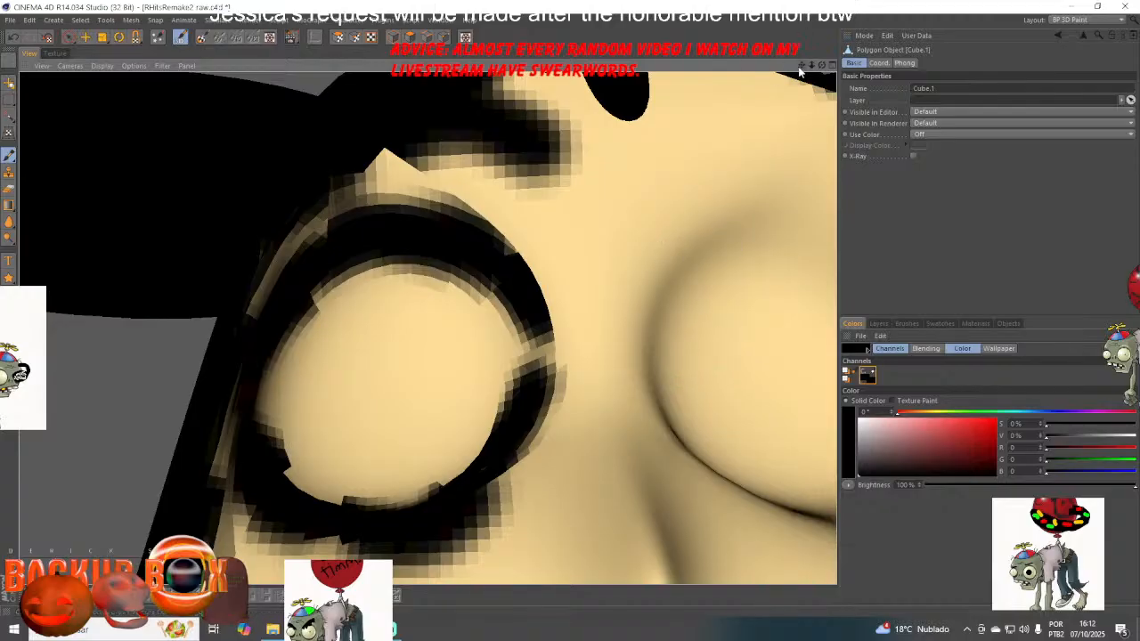
pyautogui.moveTo(802, 65); pyautogui.dragTo(428, 328)
pyautogui.moveTo(406, 392)
pyautogui.mouseDown()
pyautogui.moveTo(381, 276)
pyautogui.moveTo(522, 242)
pyautogui.moveTo(637, 312)
pyautogui.moveTo(450, 268)
pyautogui.moveTo(361, 334)
pyautogui.mouseUp()
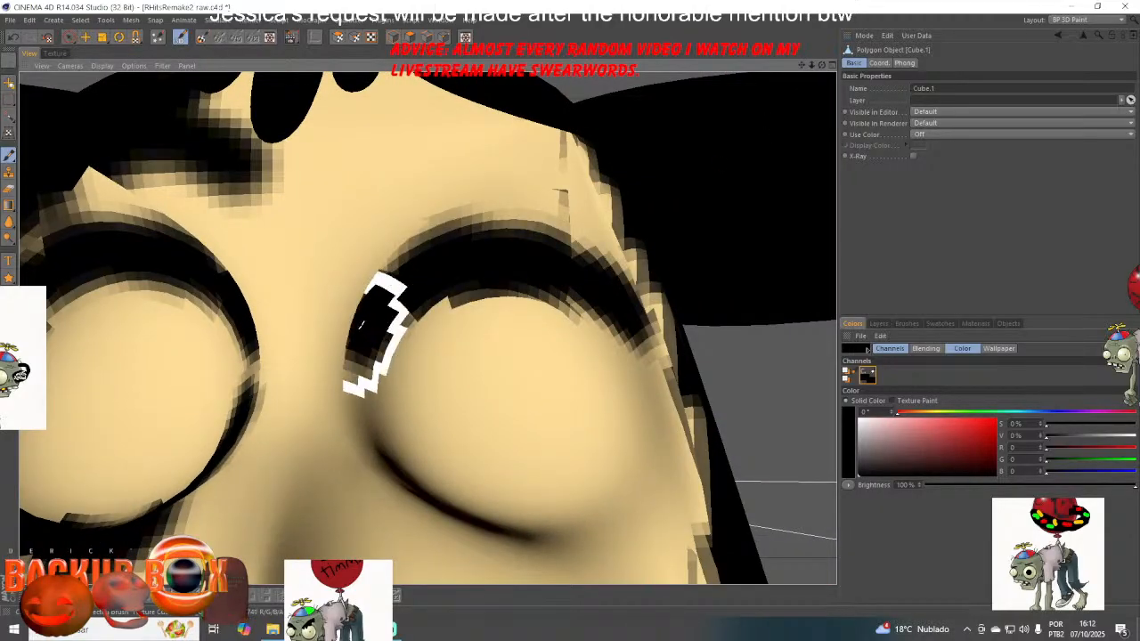
pyautogui.moveTo(383, 464)
pyautogui.mouseDown()
pyautogui.moveTo(436, 514)
pyautogui.moveTo(557, 539)
pyautogui.moveTo(658, 439)
pyautogui.moveTo(623, 507)
pyautogui.moveTo(485, 556)
pyautogui.moveTo(446, 543)
pyautogui.mouseUp()
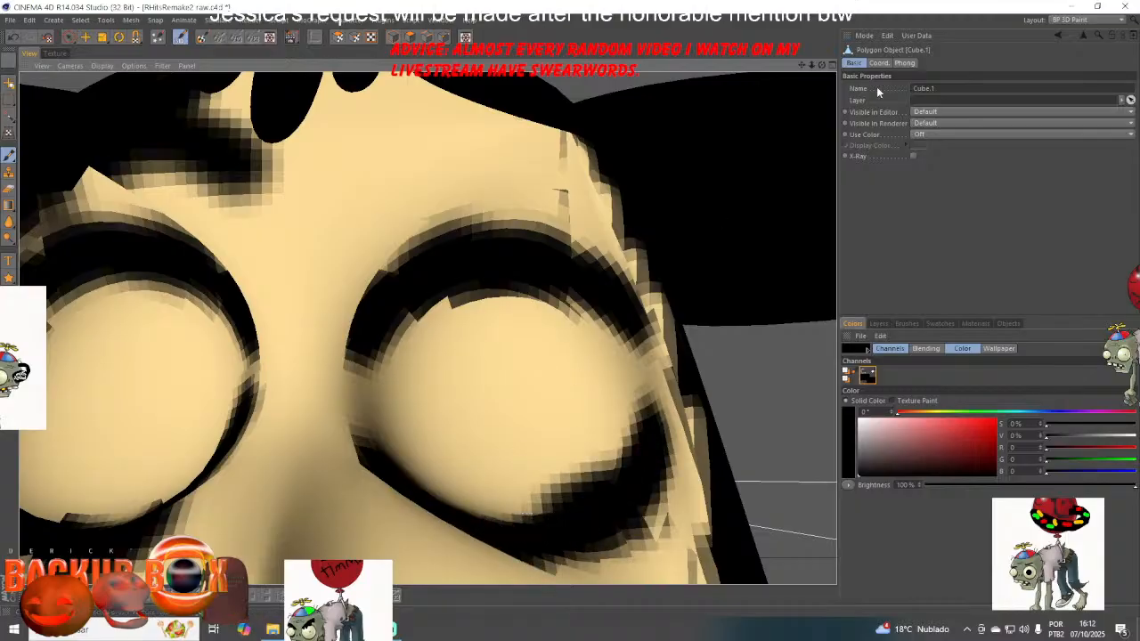
# - Set the paint color to light orange (RGB 255, 170, 121) and paint a ring around the mouth
pyautogui.moveTo(801, 65); pyautogui.dragTo(852, 2)
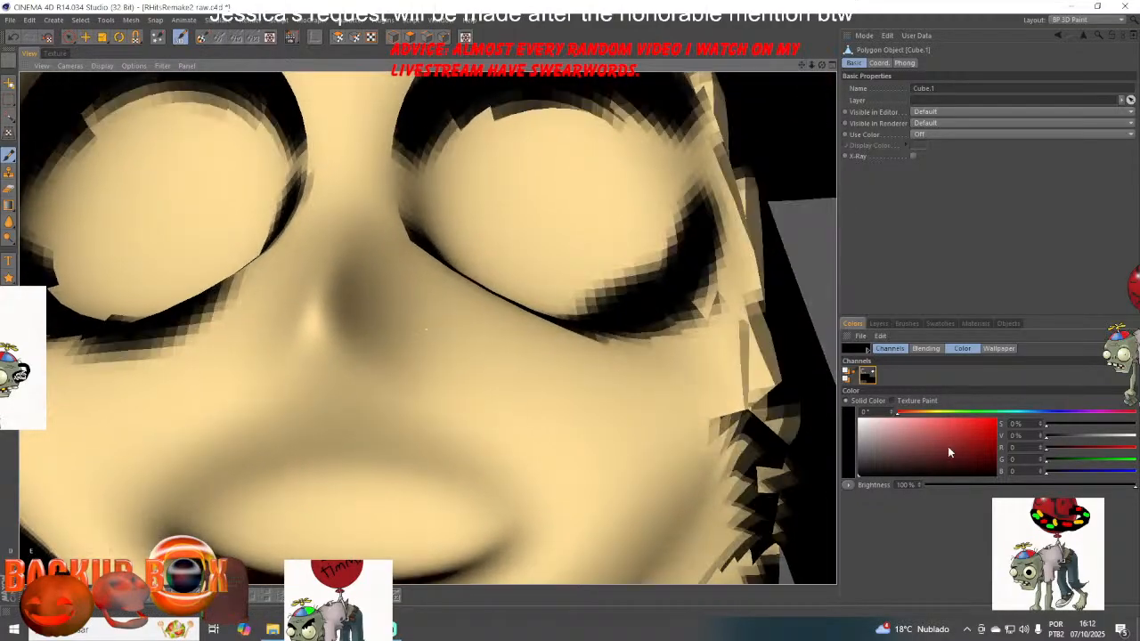
pyautogui.moveTo(978, 428)
pyautogui.mouseDown()
pyautogui.moveTo(983, 415)
pyautogui.moveTo(931, 408)
pyautogui.mouseUp()
pyautogui.click(912, 412)
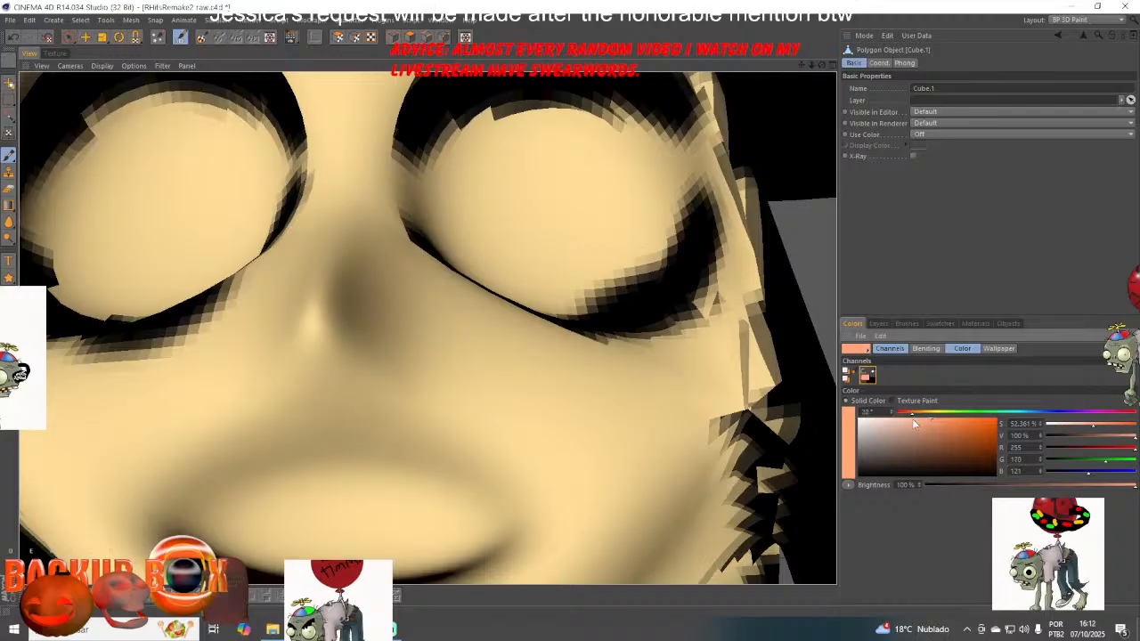
pyautogui.moveTo(811, 66); pyautogui.dragTo(852, 1)
pyautogui.moveTo(276, 352)
pyautogui.mouseDown()
pyautogui.moveTo(414, 305)
pyautogui.moveTo(531, 332)
pyautogui.moveTo(504, 361)
pyautogui.moveTo(383, 332)
pyautogui.moveTo(278, 355)
pyautogui.moveTo(343, 446)
pyautogui.moveTo(494, 456)
pyautogui.moveTo(548, 392)
pyautogui.moveTo(461, 423)
pyautogui.moveTo(345, 419)
pyautogui.mouseUp()
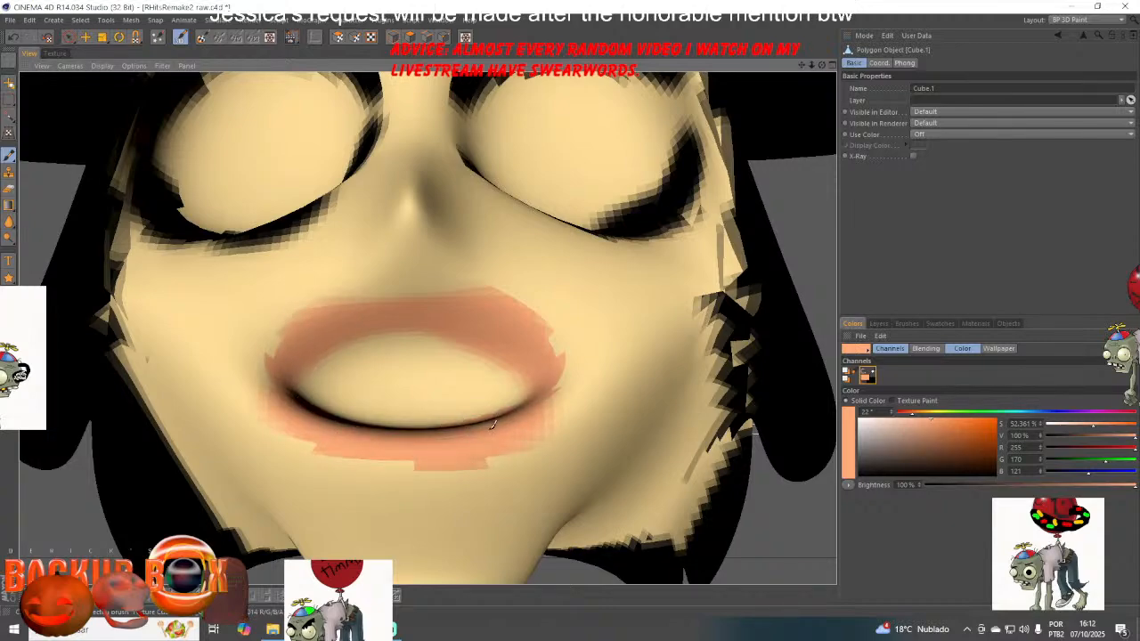
# - Set the paint color to pure red and the brush size to 24, then paint one side of the lips
pyautogui.moveTo(821, 66); pyautogui.dragTo(824, 70)
pyautogui.moveTo(907, 410); pyautogui.dragTo(868, 416)
pyautogui.moveTo(953, 432); pyautogui.dragTo(1059, 363)
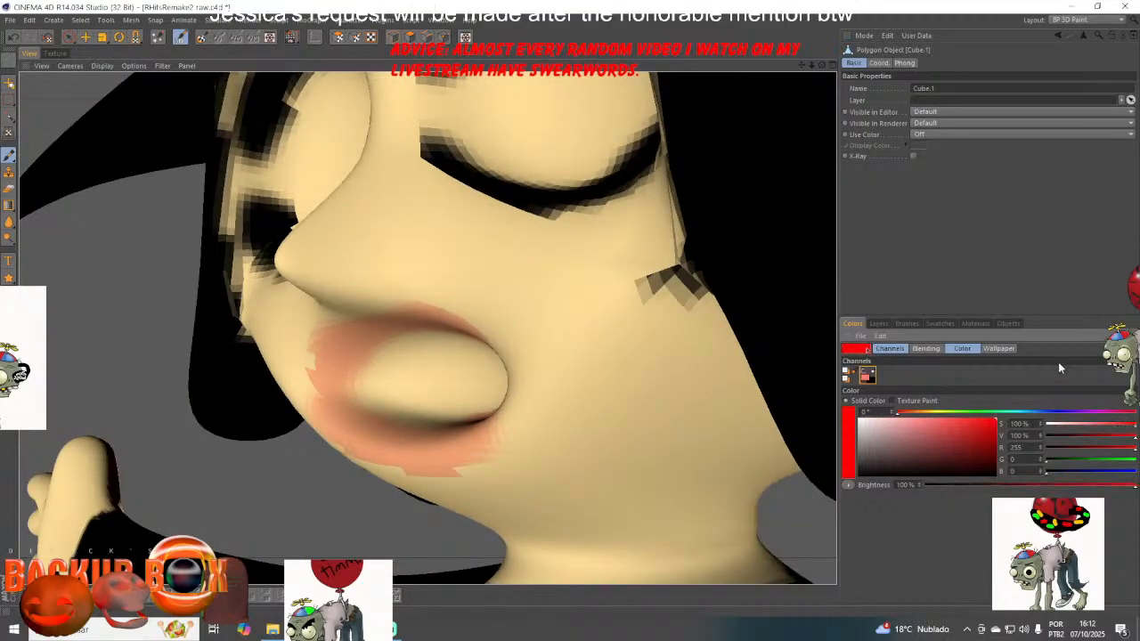
pyautogui.click(9, 157)
pyautogui.click(972, 191)
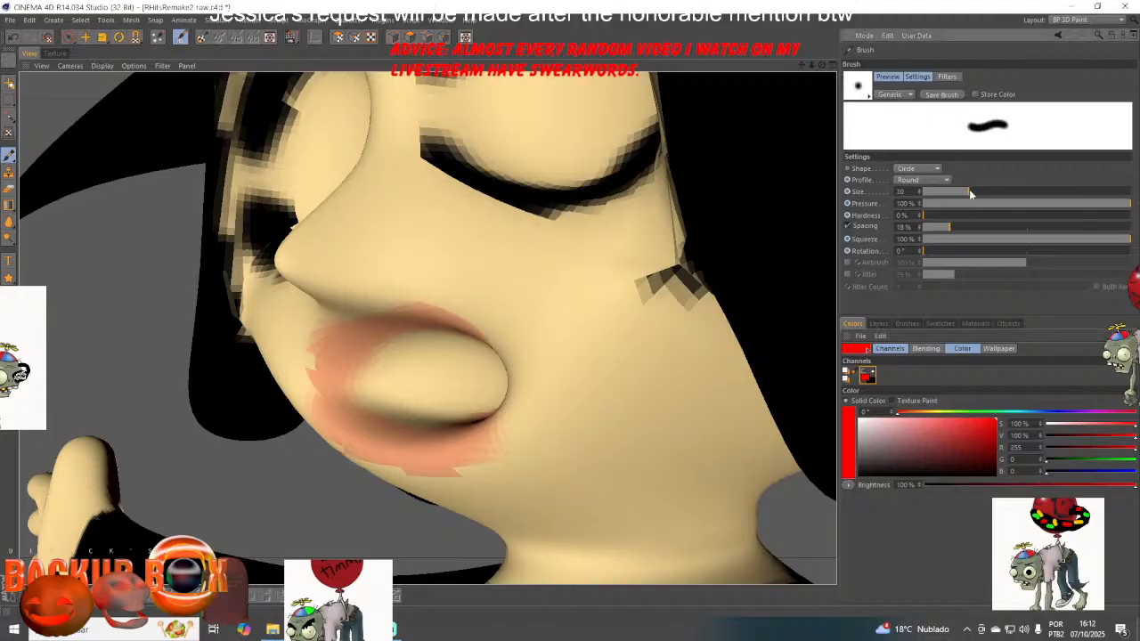
pyautogui.moveTo(470, 379)
pyautogui.mouseDown()
pyautogui.moveTo(383, 361)
pyautogui.moveTo(393, 348)
pyautogui.moveTo(477, 370)
pyautogui.moveTo(392, 401)
pyautogui.moveTo(465, 409)
pyautogui.moveTo(446, 414)
pyautogui.mouseUp()
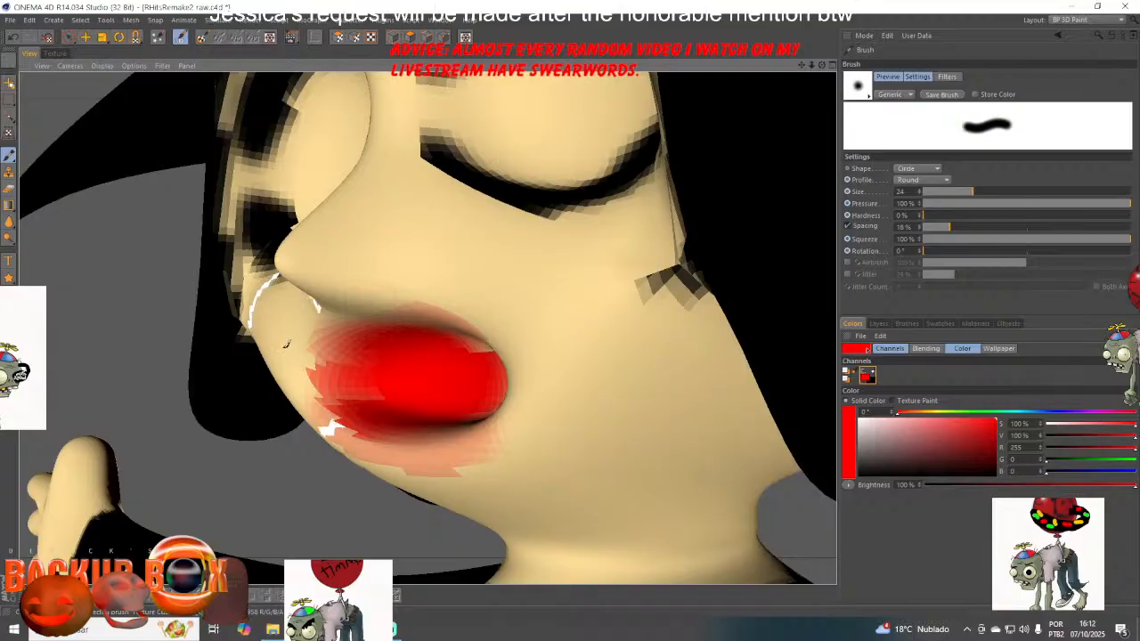
# - Check the character reference in the browser video and paint the other side of the lips red
pyautogui.scroll(-3, 210, 341)
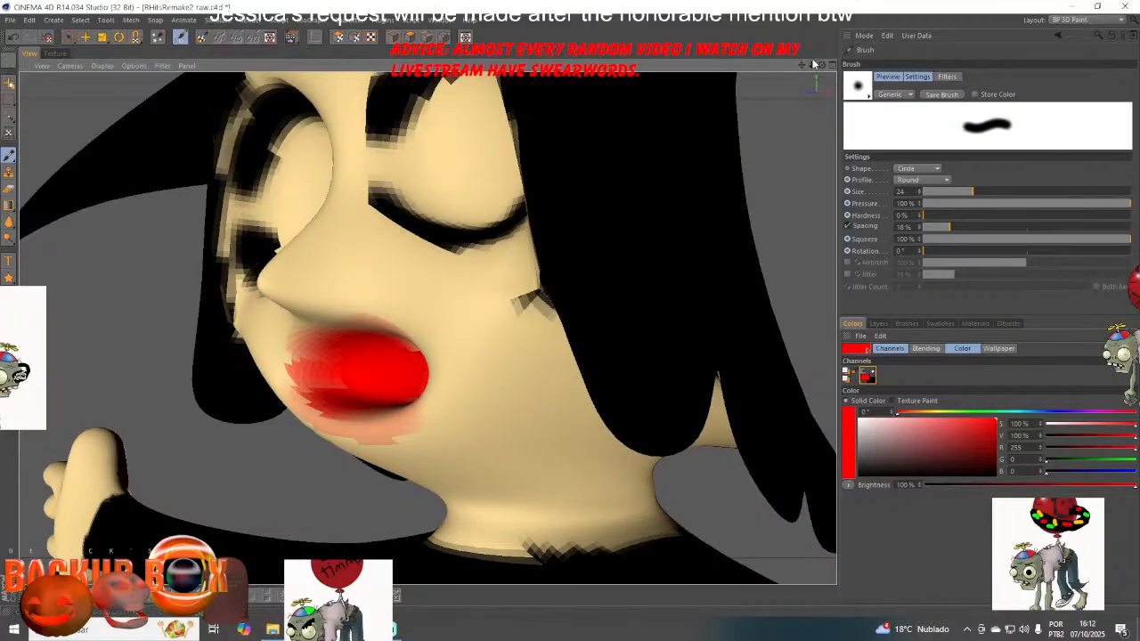
pyautogui.moveTo(821, 65); pyautogui.dragTo(921, 85)
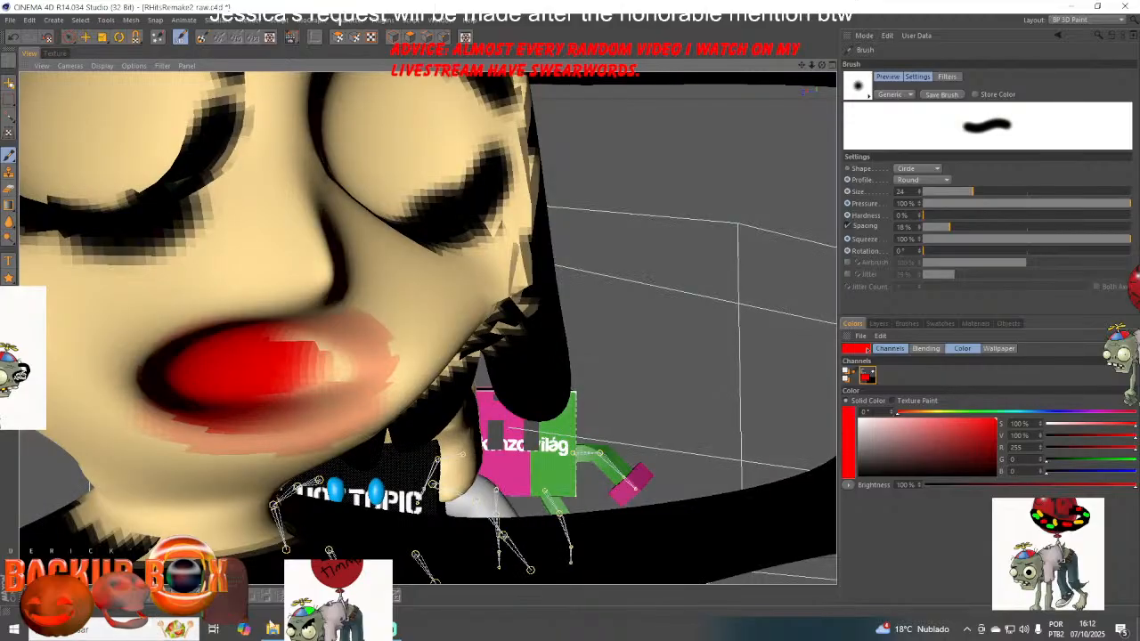
pyautogui.hotkey('alt', 'Tab')
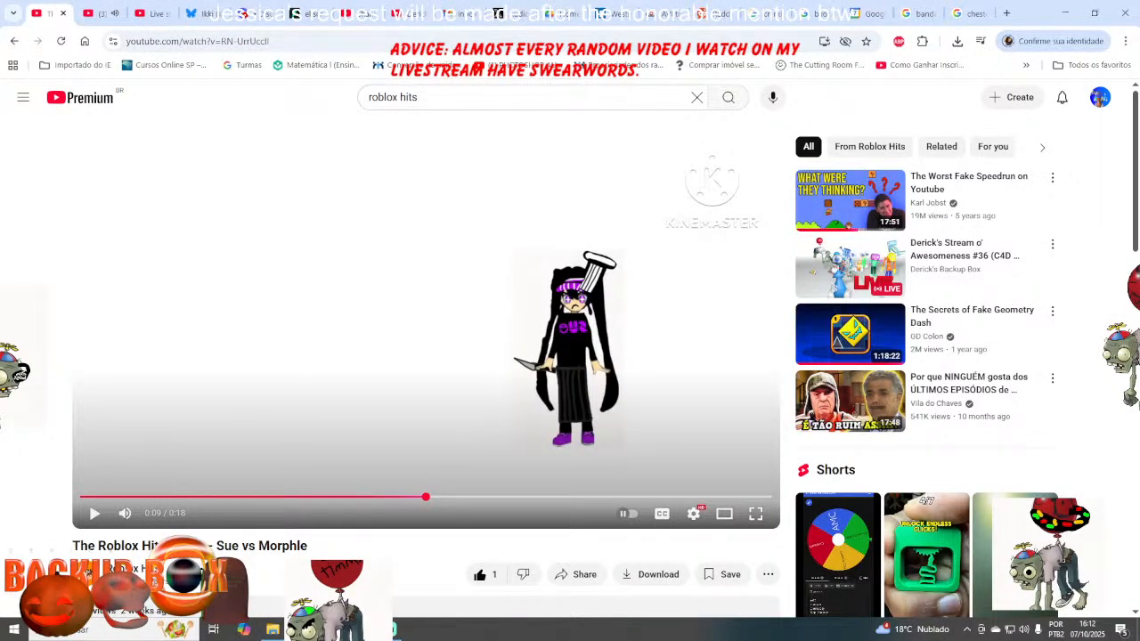
pyautogui.click(364, 630)
pyautogui.moveTo(319, 380)
pyautogui.mouseDown()
pyautogui.moveTo(301, 340)
pyautogui.moveTo(361, 343)
pyautogui.moveTo(337, 360)
pyautogui.mouseUp()
pyautogui.moveTo(289, 392); pyautogui.dragTo(325, 383)
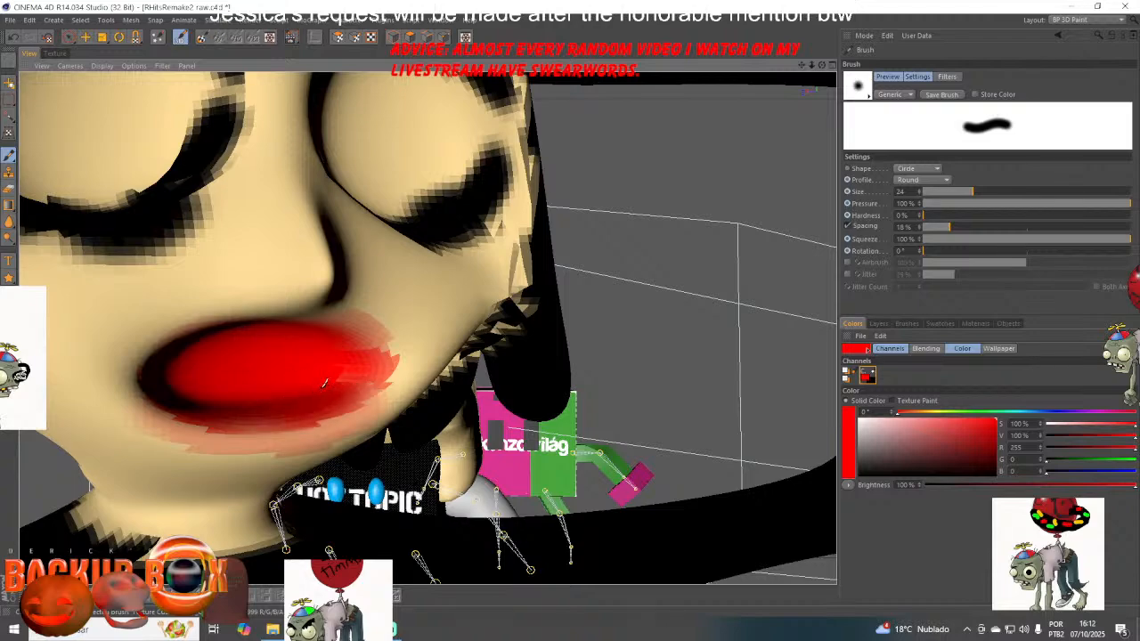
# - Save the project together with its changed textures after painting the lips
pyautogui.moveTo(824, 65); pyautogui.dragTo(721, 73)
pyautogui.click(11, 21)
pyautogui.click(23, 117)
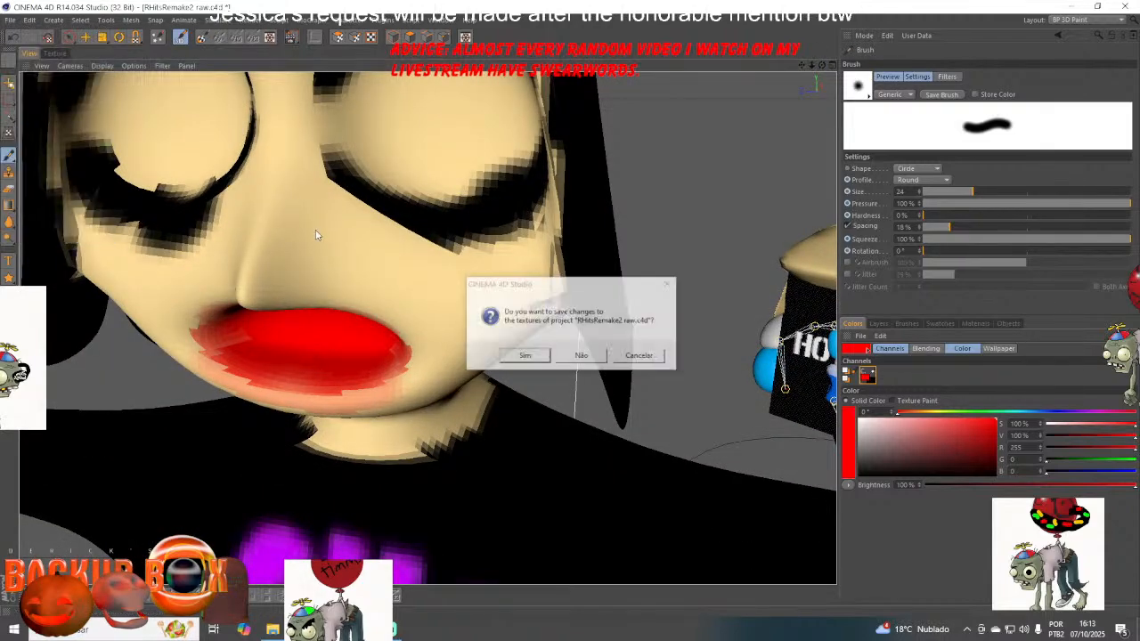
pyautogui.click(521, 356)
# - Set the paint color to black and paint two stripes across the upper of each purple shoe
pyautogui.scroll(-5, 468, 347)
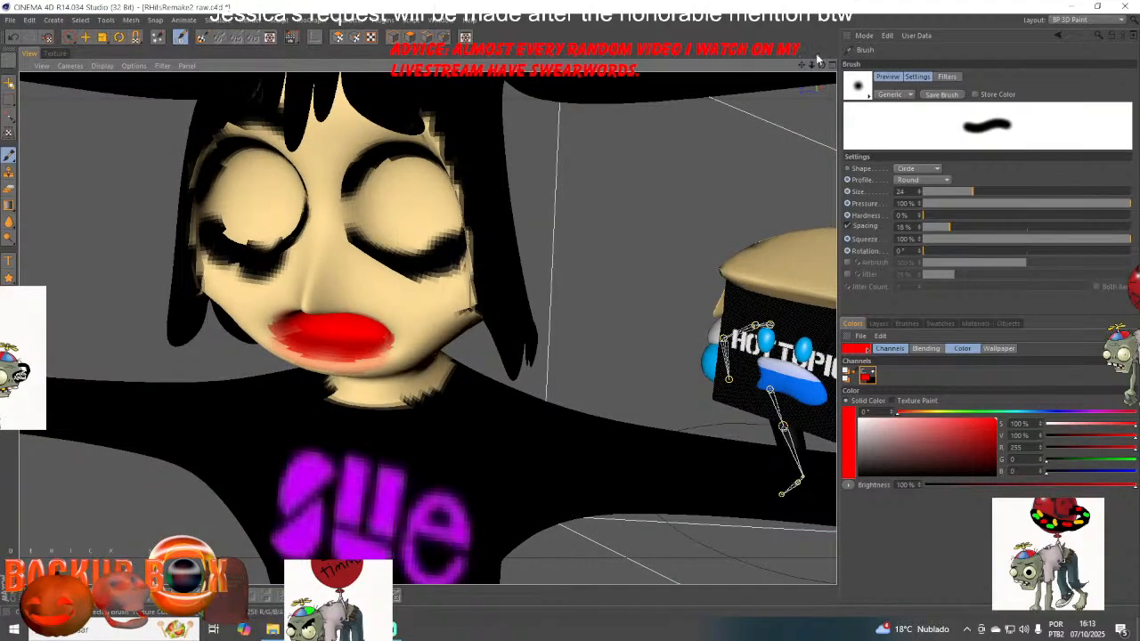
pyautogui.moveTo(805, 67); pyautogui.dragTo(836, 169)
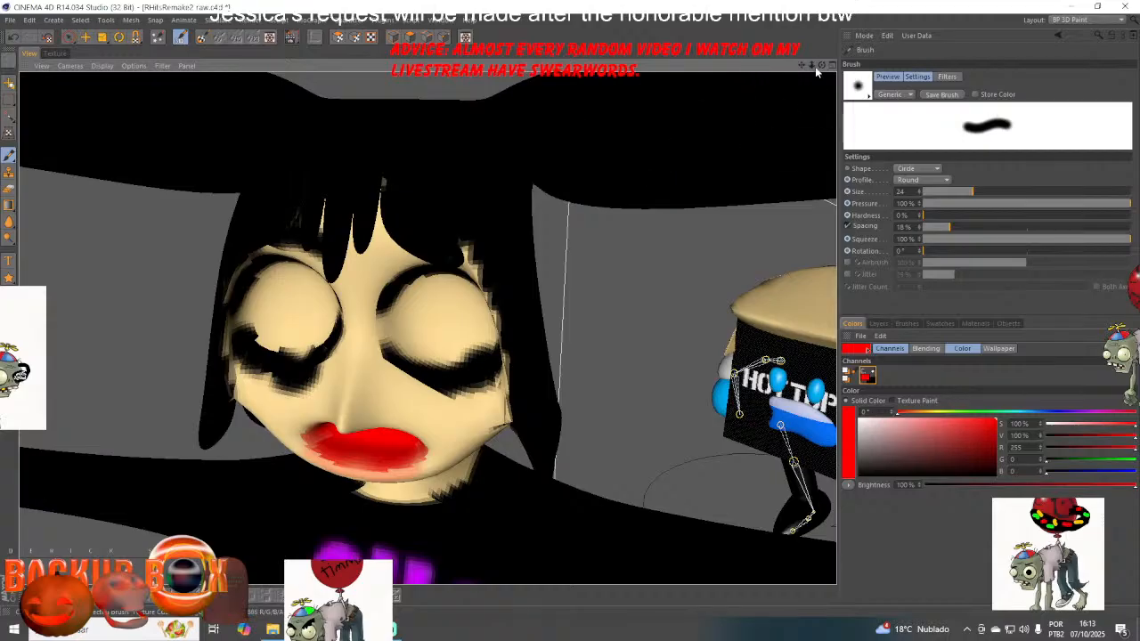
pyautogui.moveTo(813, 66)
pyautogui.mouseDown()
pyautogui.moveTo(738, 69)
pyautogui.moveTo(804, 7)
pyautogui.moveTo(796, 3)
pyautogui.mouseUp()
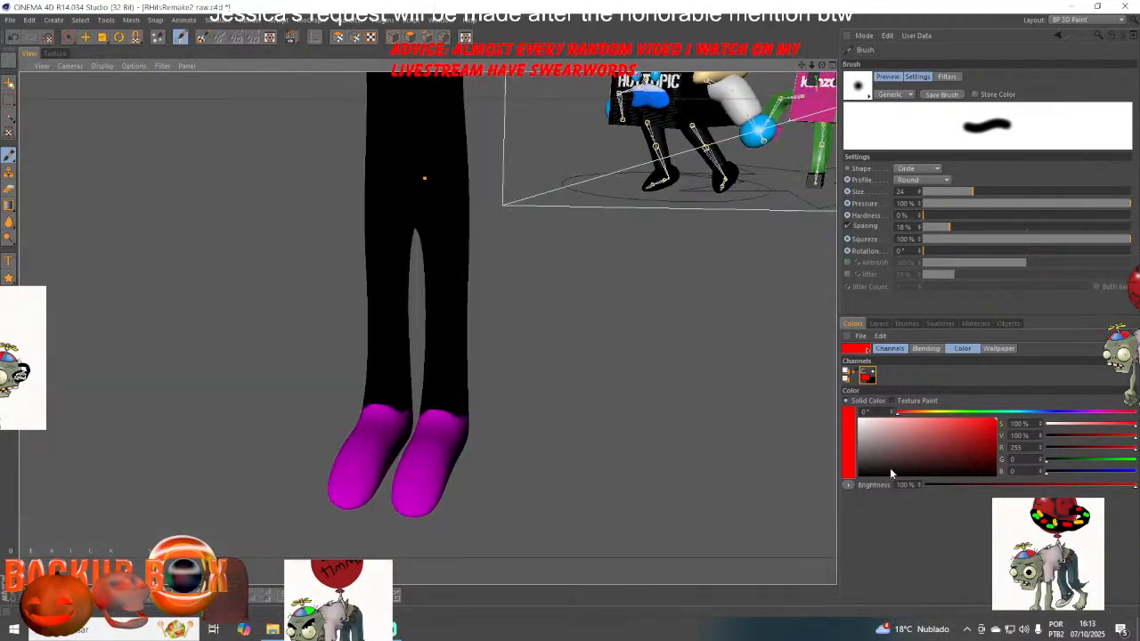
pyautogui.moveTo(885, 470); pyautogui.dragTo(856, 479)
pyautogui.scroll(8, 361, 423)
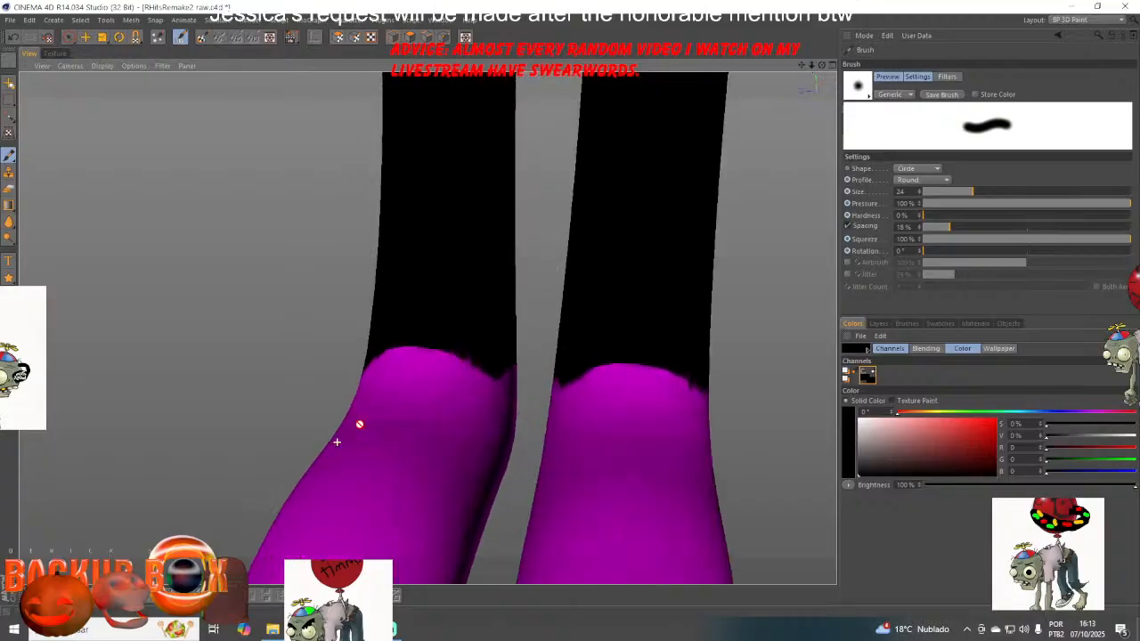
pyautogui.moveTo(361, 430); pyautogui.dragTo(466, 460)
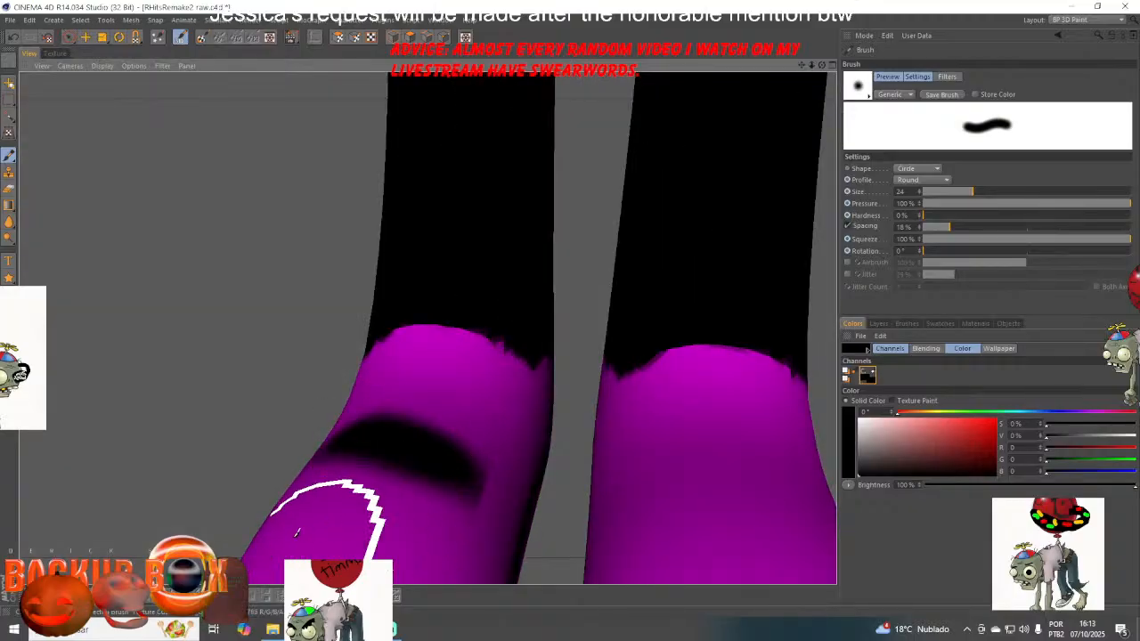
pyautogui.moveTo(305, 535); pyautogui.dragTo(385, 565)
pyautogui.moveTo(634, 476); pyautogui.dragTo(781, 484)
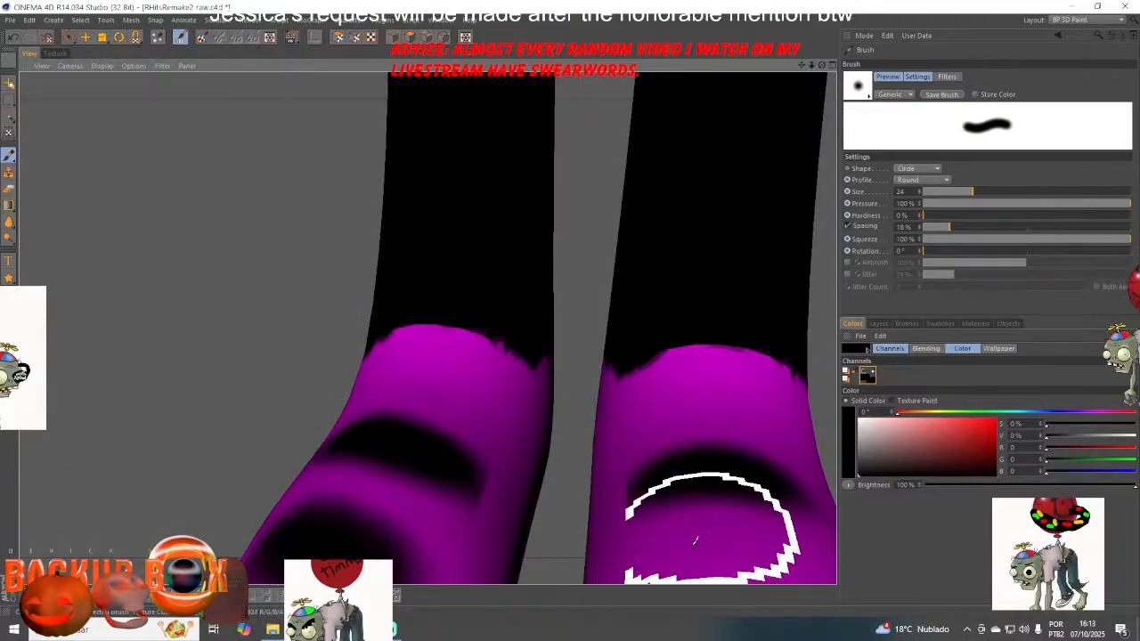
pyautogui.scroll(-2, 698, 525)
pyautogui.moveTo(675, 557); pyautogui.dragTo(762, 570)
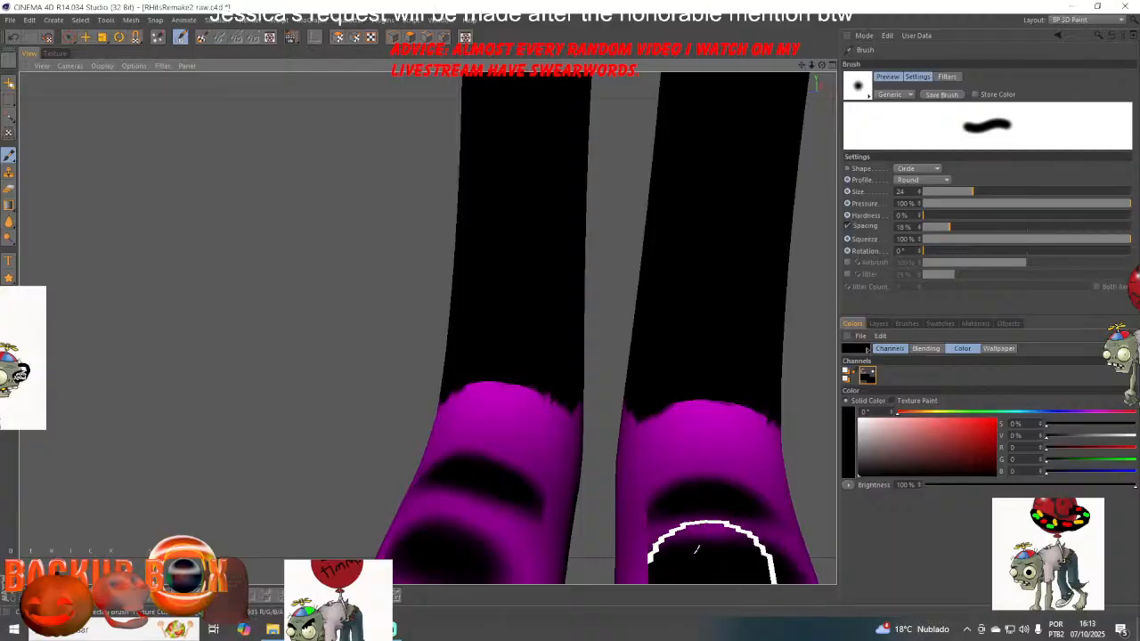
# - Set the paint color to light gray (RGB 221, 221, 221) and paint the soles of both shoes
pyautogui.keyDown('alt'); pyautogui.moveTo(272, 372); pyautogui.dragTo(405, 269); pyautogui.keyUp('alt')
pyautogui.moveTo(812, 67)
pyautogui.mouseDown()
pyautogui.moveTo(728, 69)
pyautogui.moveTo(788, 40)
pyautogui.moveTo(753, 2)
pyautogui.mouseUp()
pyautogui.moveTo(883, 465); pyautogui.dragTo(832, 427)
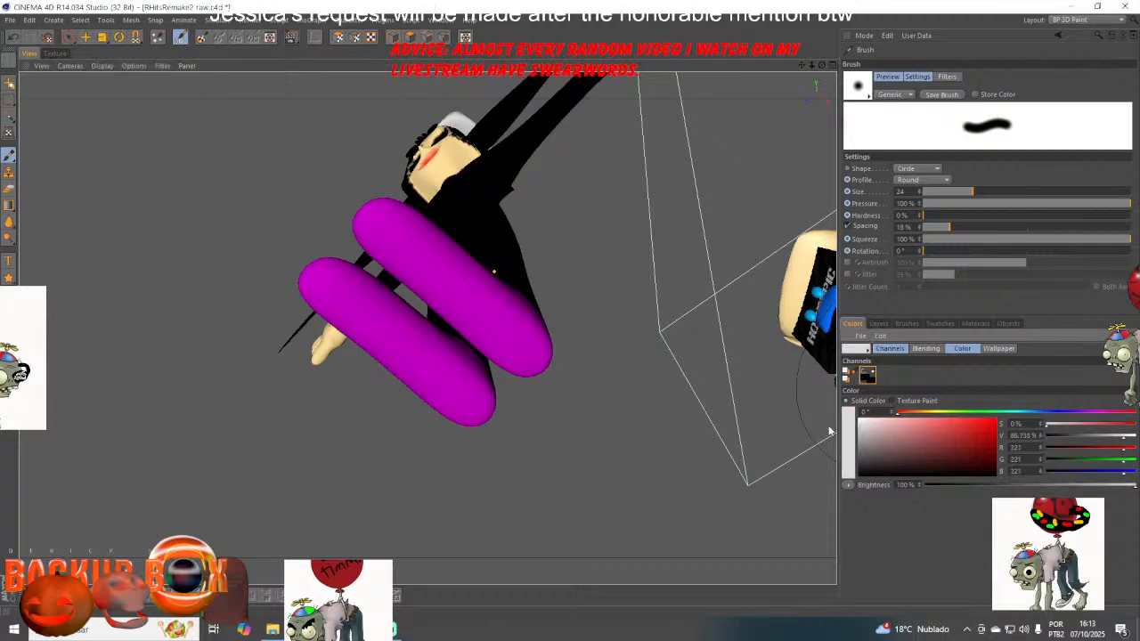
pyautogui.moveTo(387, 226)
pyautogui.mouseDown()
pyautogui.moveTo(539, 356)
pyautogui.moveTo(458, 307)
pyautogui.moveTo(379, 214)
pyautogui.moveTo(545, 346)
pyautogui.moveTo(463, 325)
pyautogui.moveTo(370, 239)
pyautogui.mouseUp()
pyautogui.moveTo(310, 278)
pyautogui.mouseDown()
pyautogui.moveTo(467, 415)
pyautogui.moveTo(475, 389)
pyautogui.moveTo(307, 270)
pyautogui.moveTo(352, 331)
pyautogui.moveTo(452, 399)
pyautogui.mouseUp()
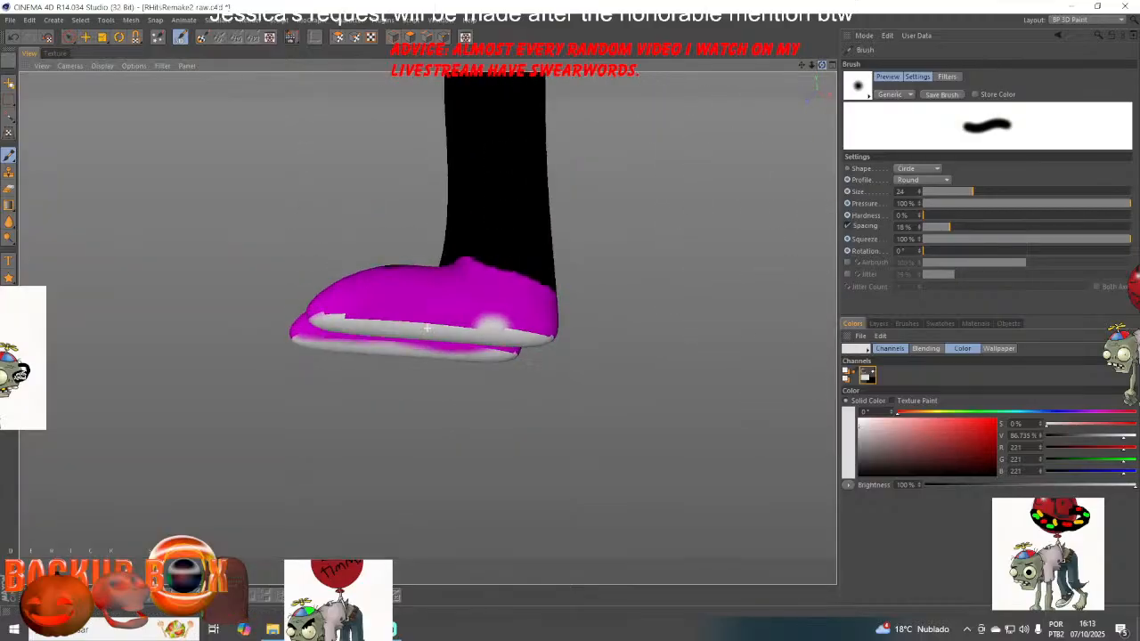
# - Bring the whole character into view and save the project with the painted shoe textures
pyautogui.moveTo(810, 66); pyautogui.dragTo(803, 66)
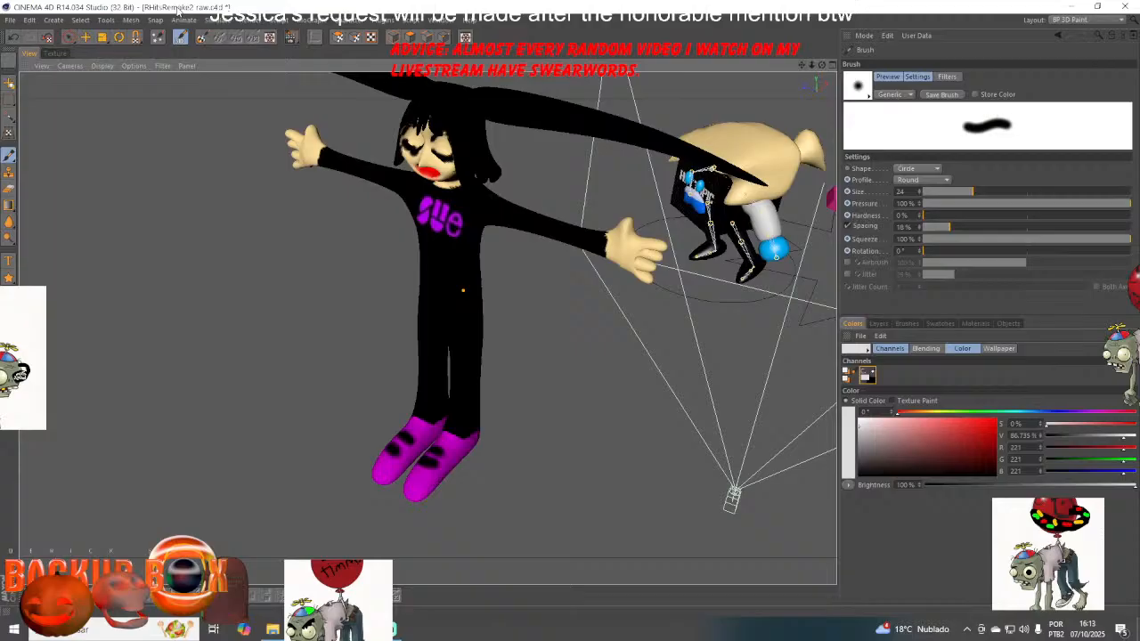
pyautogui.click(7, 19)
pyautogui.click(55, 117)
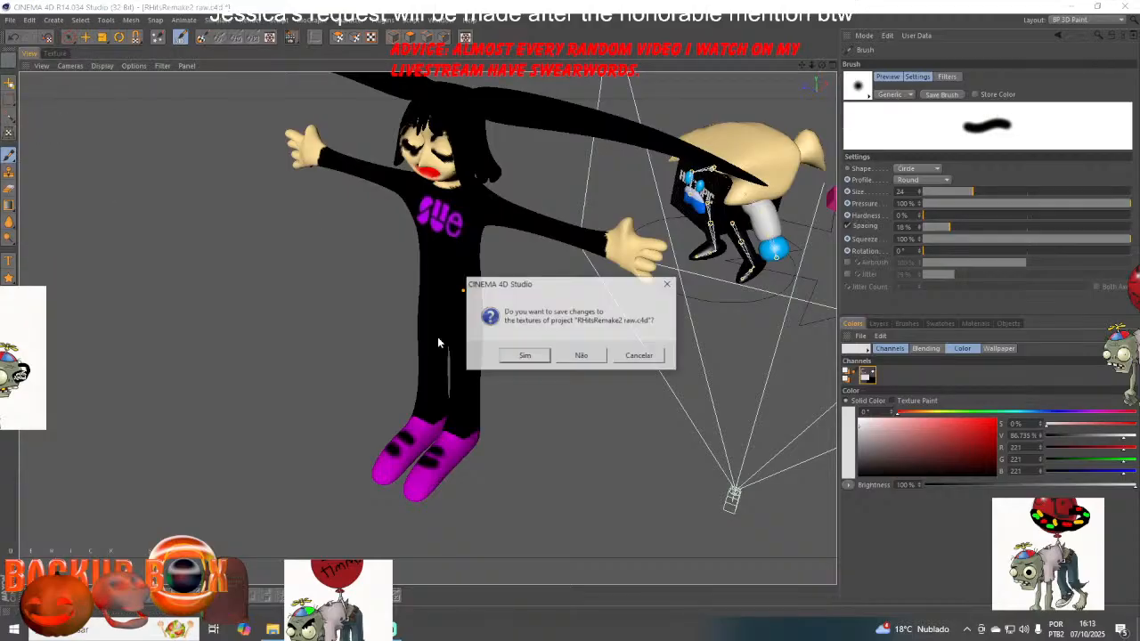
pyautogui.click(528, 357)
# - Switch to the Startup layout, face the character from the front and save the project
pyautogui.click(87, 36)
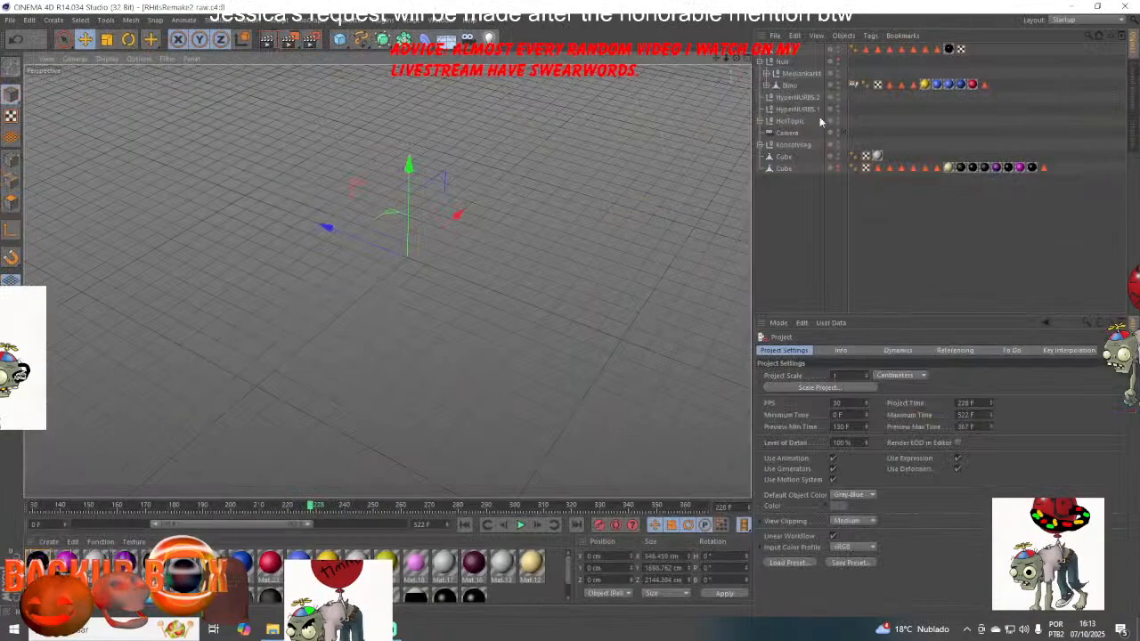
pyautogui.moveTo(737, 58); pyautogui.dragTo(742, 93)
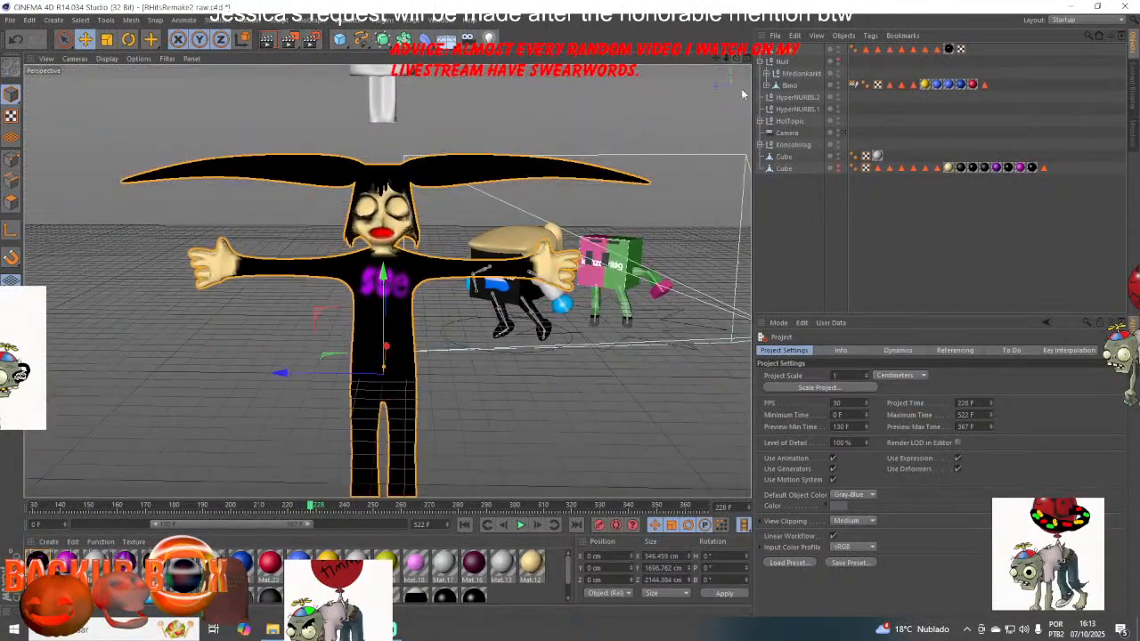
pyautogui.click(13, 20)
pyautogui.click(24, 121)
# - Display the character in the Left orthographic view, framed from hair to legs, and save the project
pyautogui.click(99, 58)
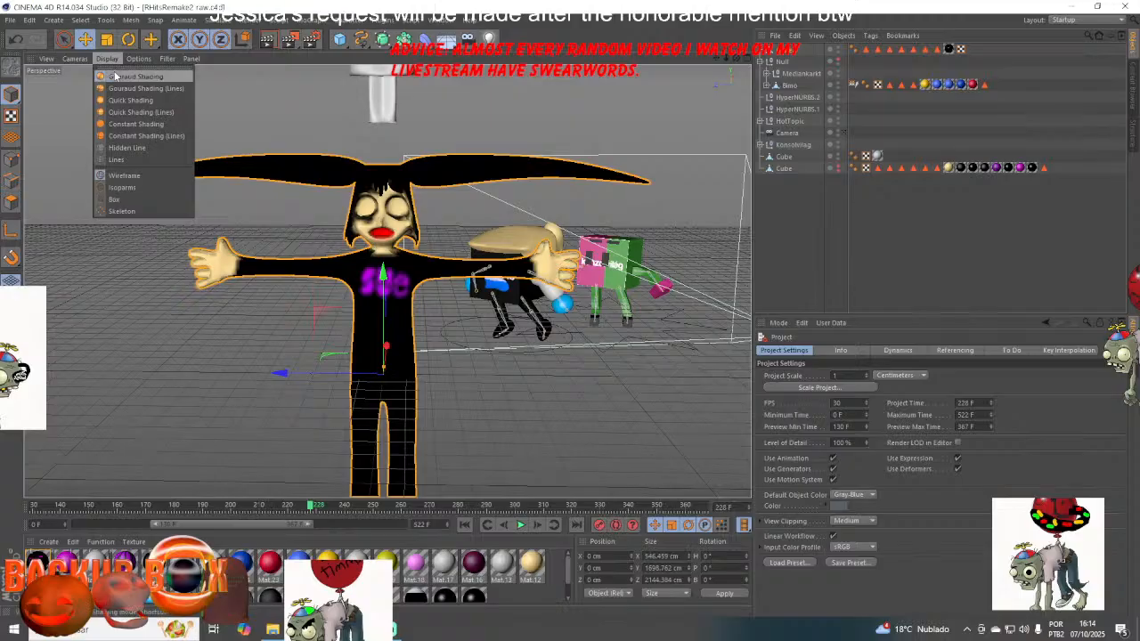
pyautogui.moveTo(74, 58)
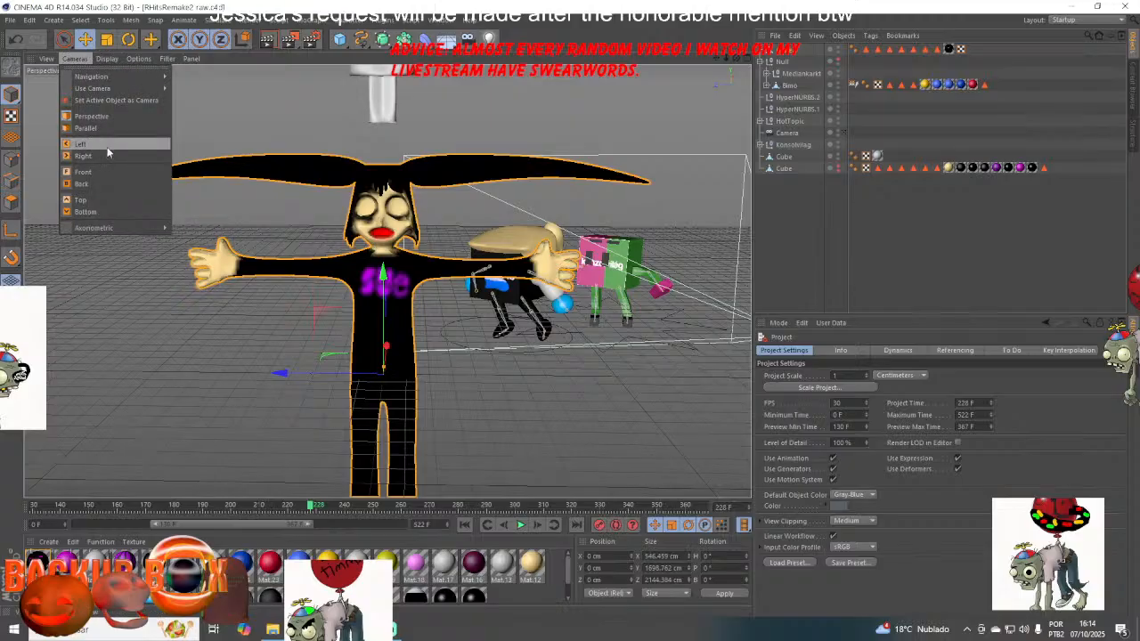
pyautogui.click(84, 171)
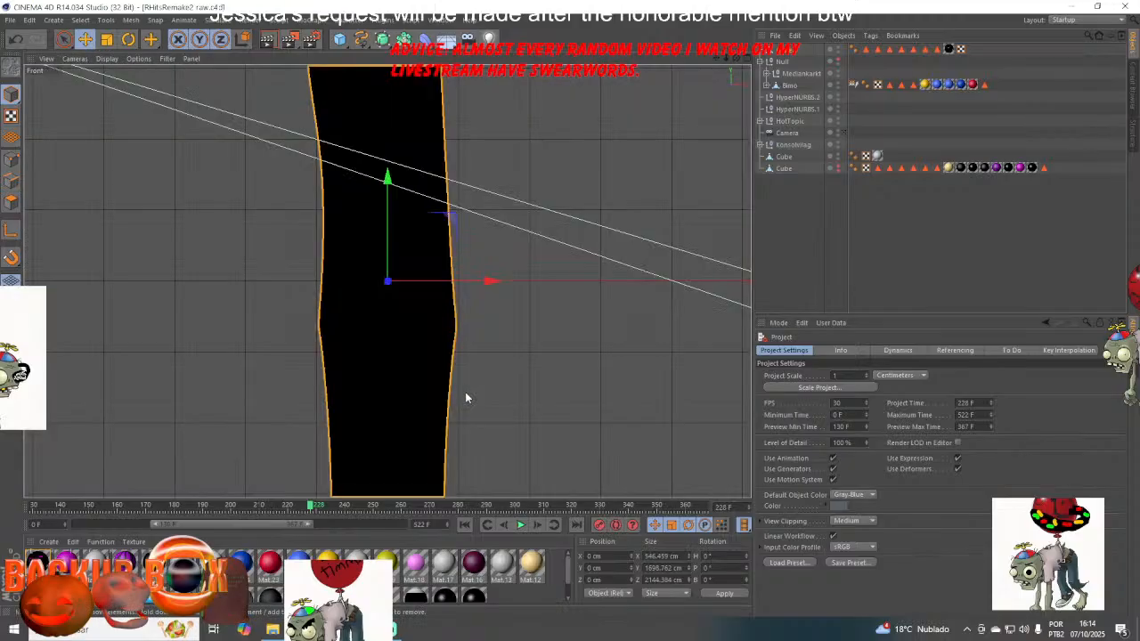
pyautogui.click(107, 58)
pyautogui.moveTo(75, 58)
pyautogui.click(82, 145)
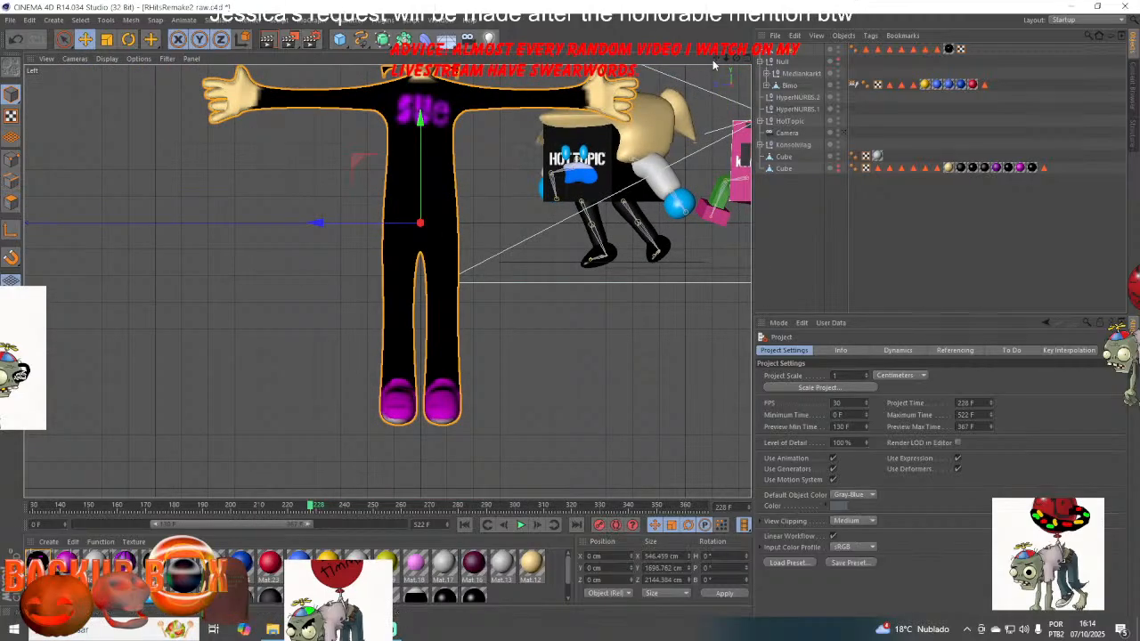
pyautogui.moveTo(716, 59); pyautogui.dragTo(674, 182)
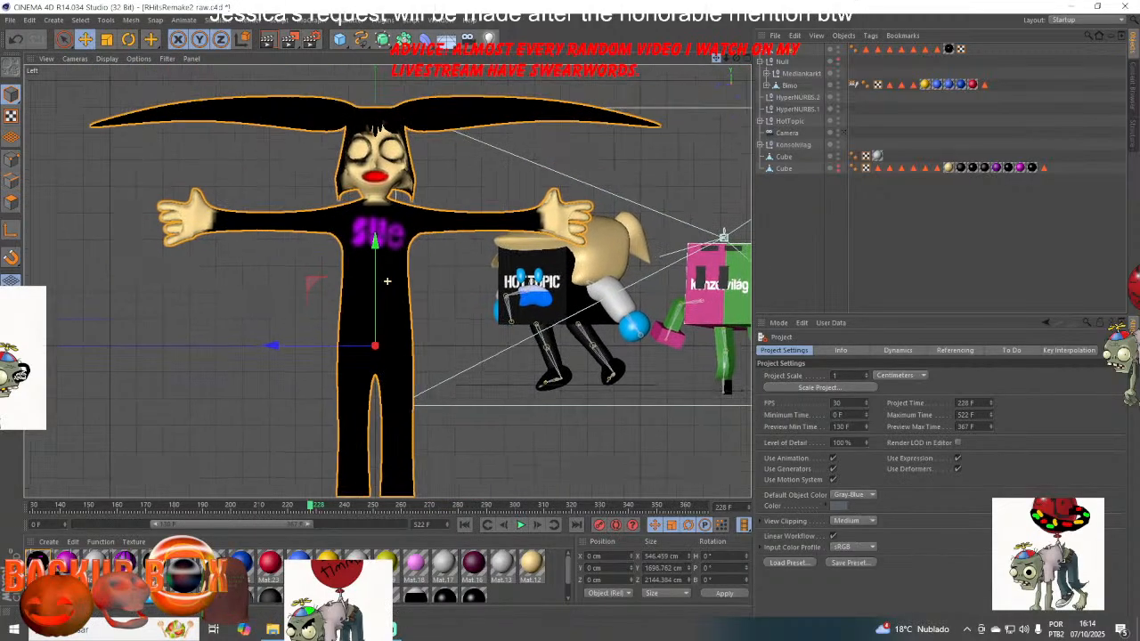
pyautogui.click(9, 20)
pyautogui.click(36, 114)
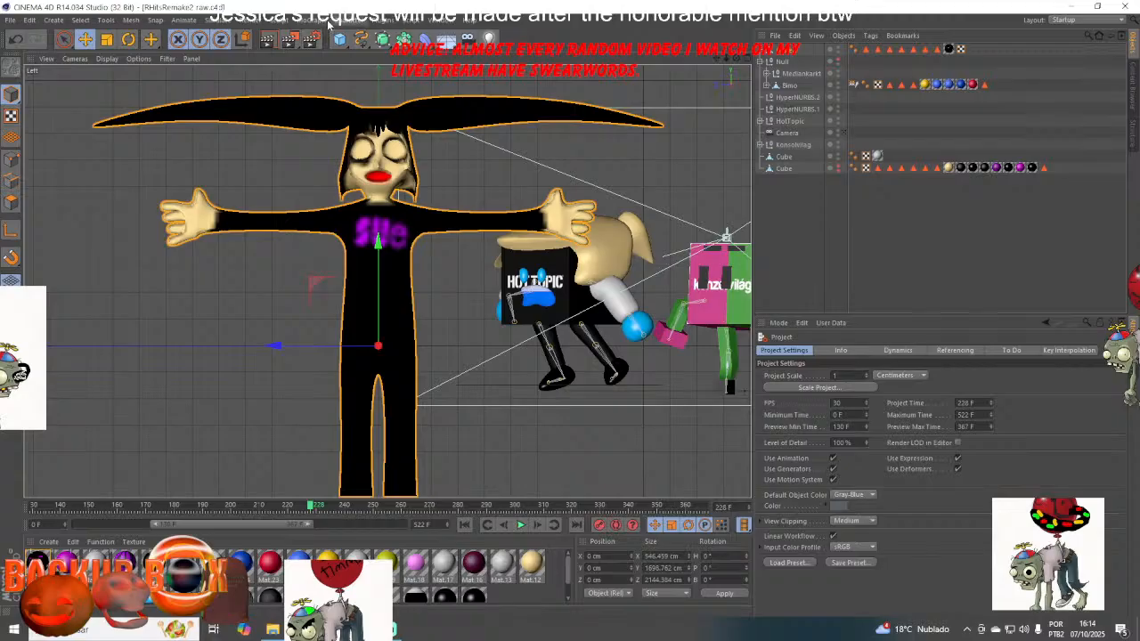
# - With the Joint Tool, draw a spine chain of four joints from the pelvis up to the shirt lettering on the chest
pyautogui.click(322, 23)
pyautogui.moveTo(342, 21)
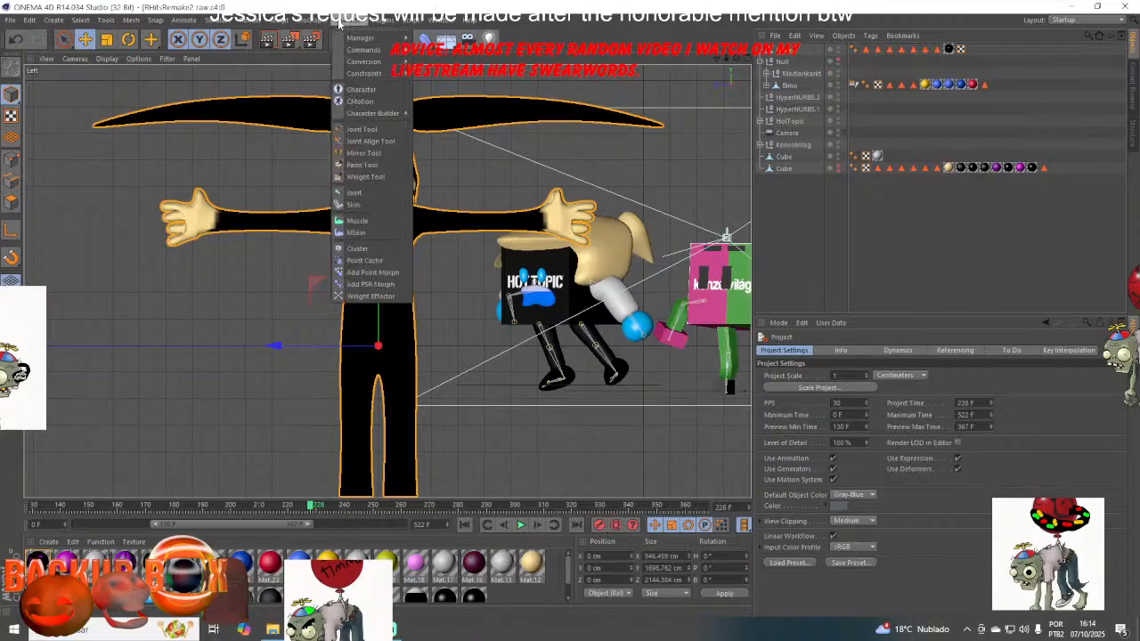
pyautogui.click(362, 129)
pyautogui.click(769, 421)
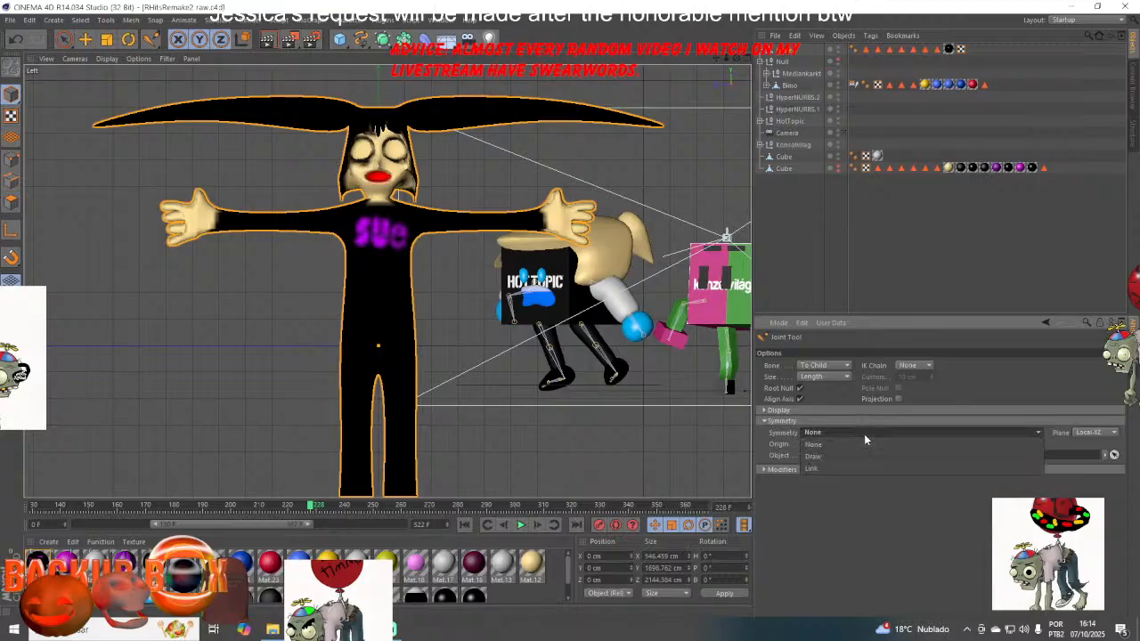
pyautogui.scroll(4, 383, 363)
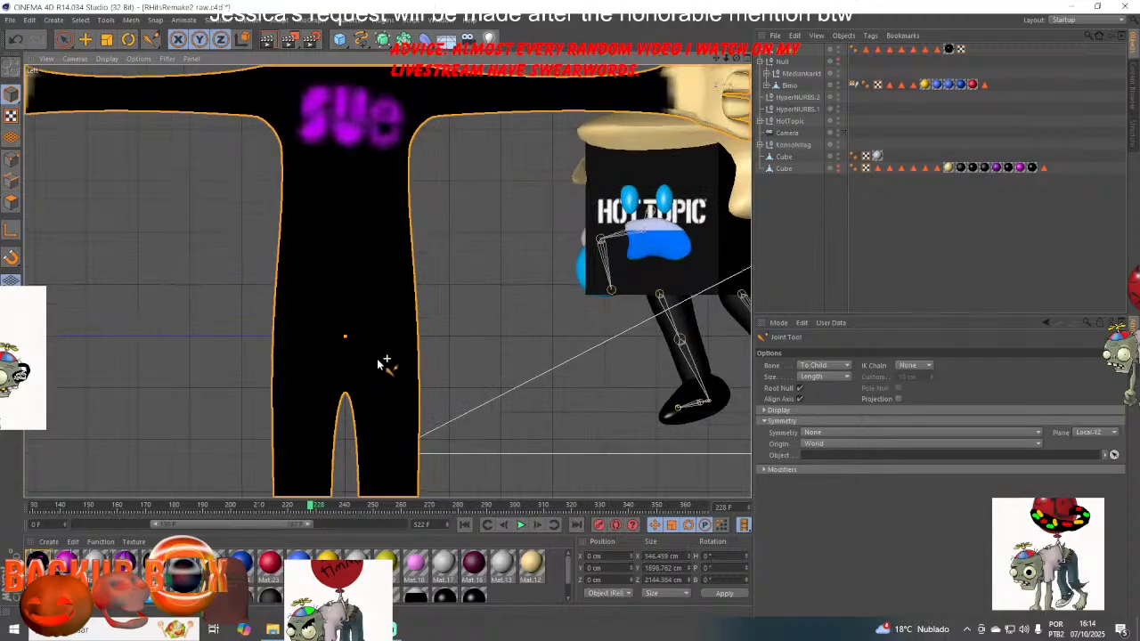
pyautogui.keyDown('ctrl'); pyautogui.click(345, 355); pyautogui.keyUp('ctrl')
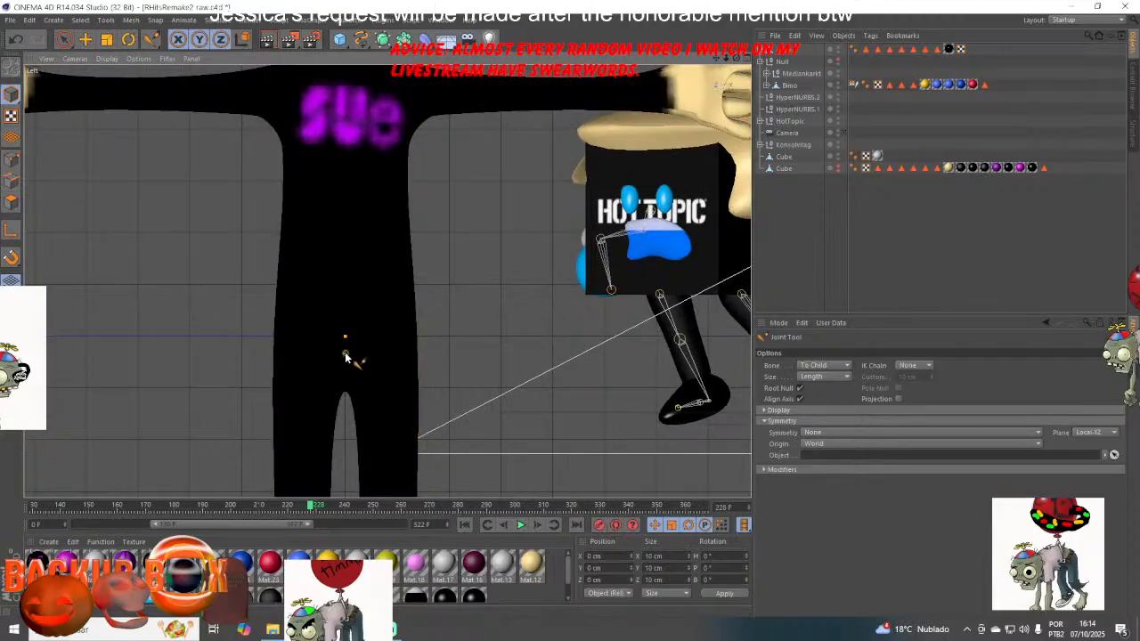
pyautogui.keyDown('ctrl'); pyautogui.click(346, 265); pyautogui.keyUp('ctrl')
pyautogui.keyDown('ctrl'); pyautogui.click(342, 149); pyautogui.keyUp('ctrl')
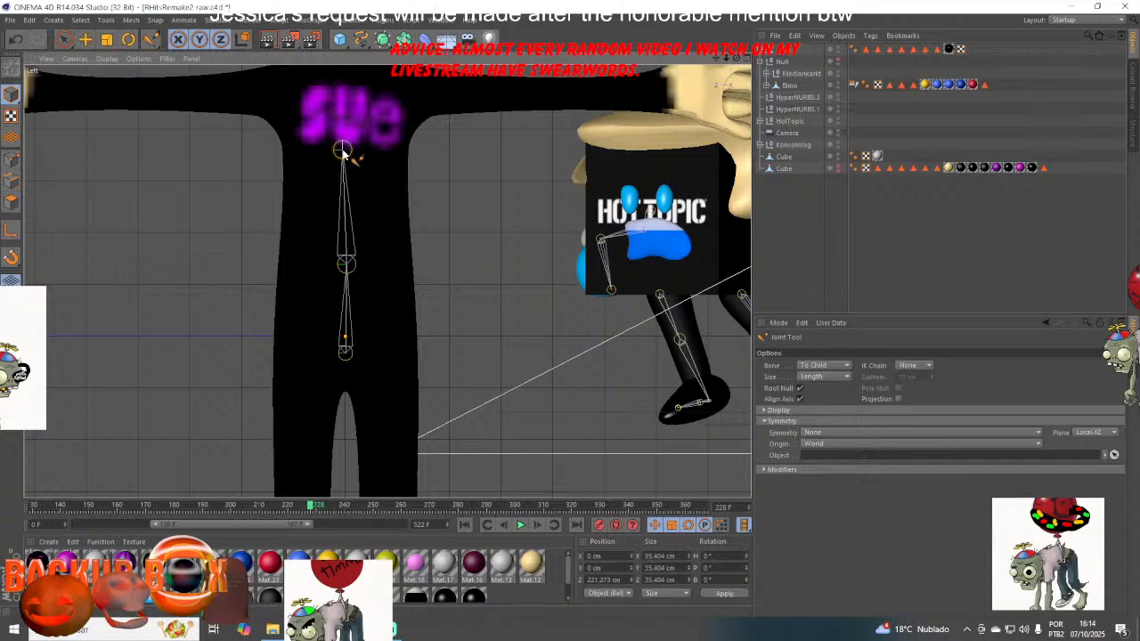
pyautogui.keyDown('ctrl'); pyautogui.click(344, 91); pyautogui.keyUp('ctrl')
# - Extend the joint chain through the neck to the top of the head, and shift the head joint slightly down
pyautogui.moveTo(715, 58); pyautogui.dragTo(782, 335)
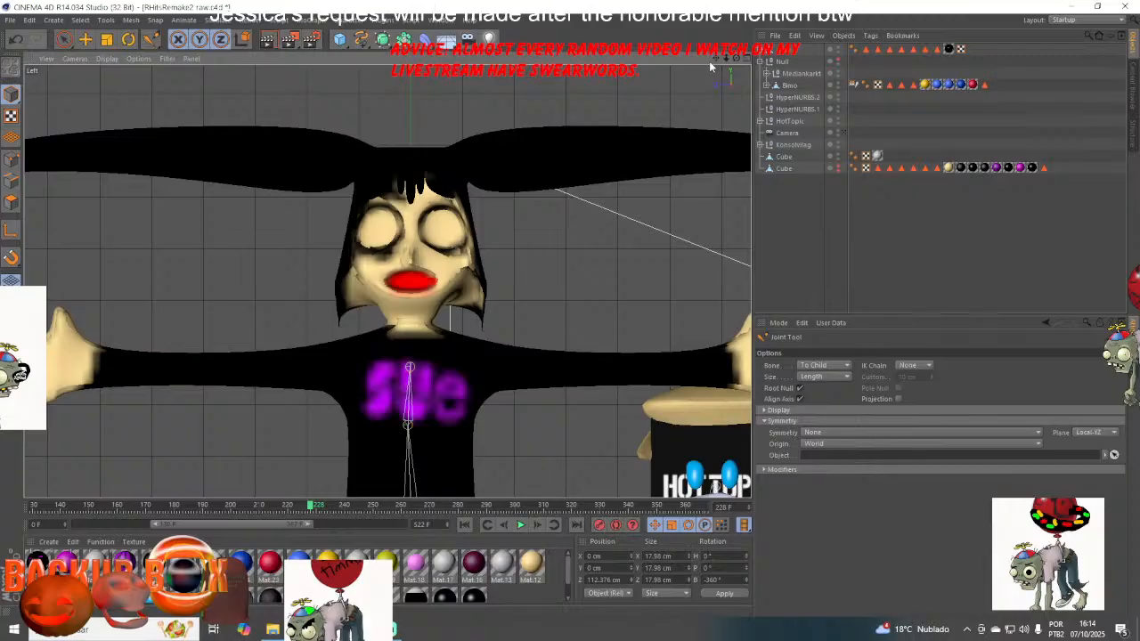
pyautogui.keyDown('ctrl'); pyautogui.click(412, 328); pyautogui.keyUp('ctrl')
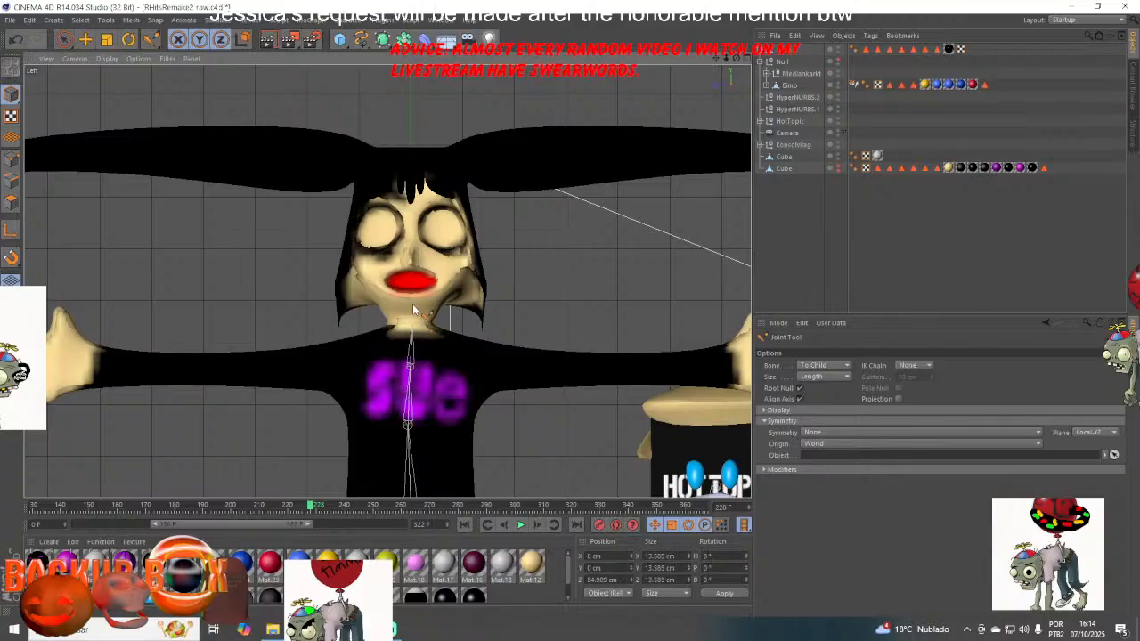
pyautogui.keyDown('ctrl'); pyautogui.click(410, 161); pyautogui.keyUp('ctrl')
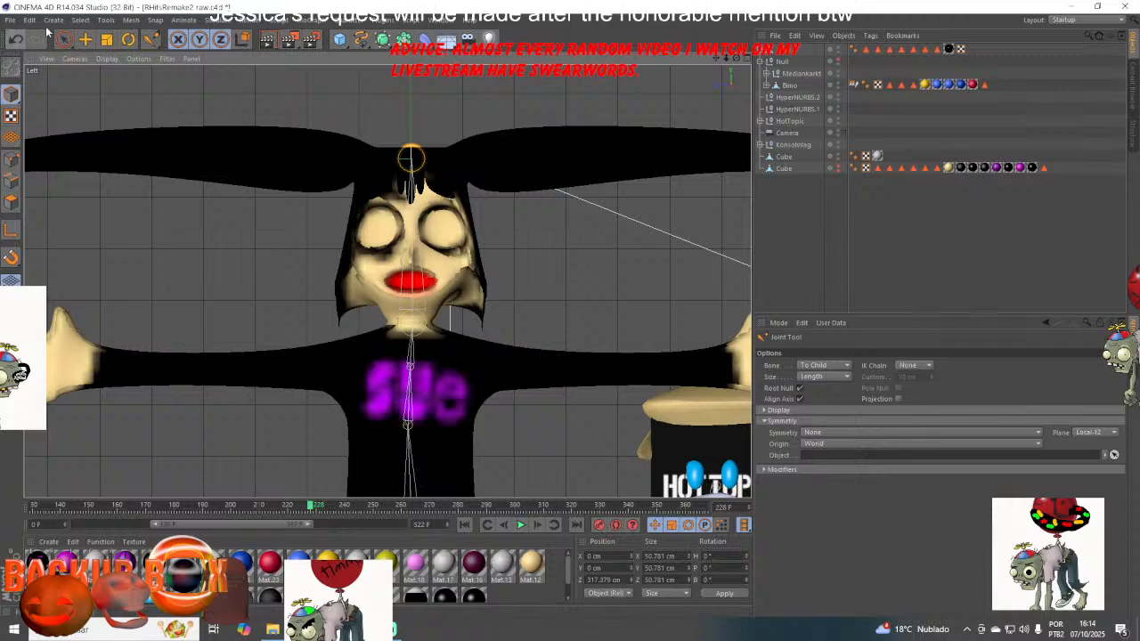
pyautogui.click(85, 39)
pyautogui.moveTo(413, 84); pyautogui.dragTo(414, 96)
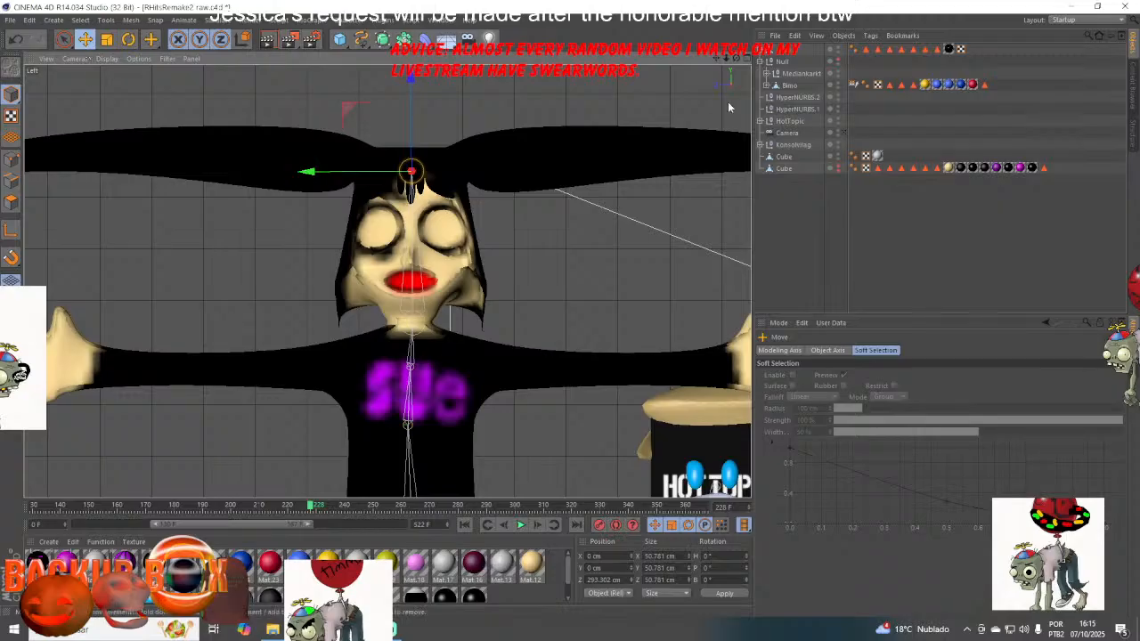
# - Reactivate the Joint Tool and set its symmetry mode to Draw
pyautogui.click(151, 39)
pyautogui.click(196, 77)
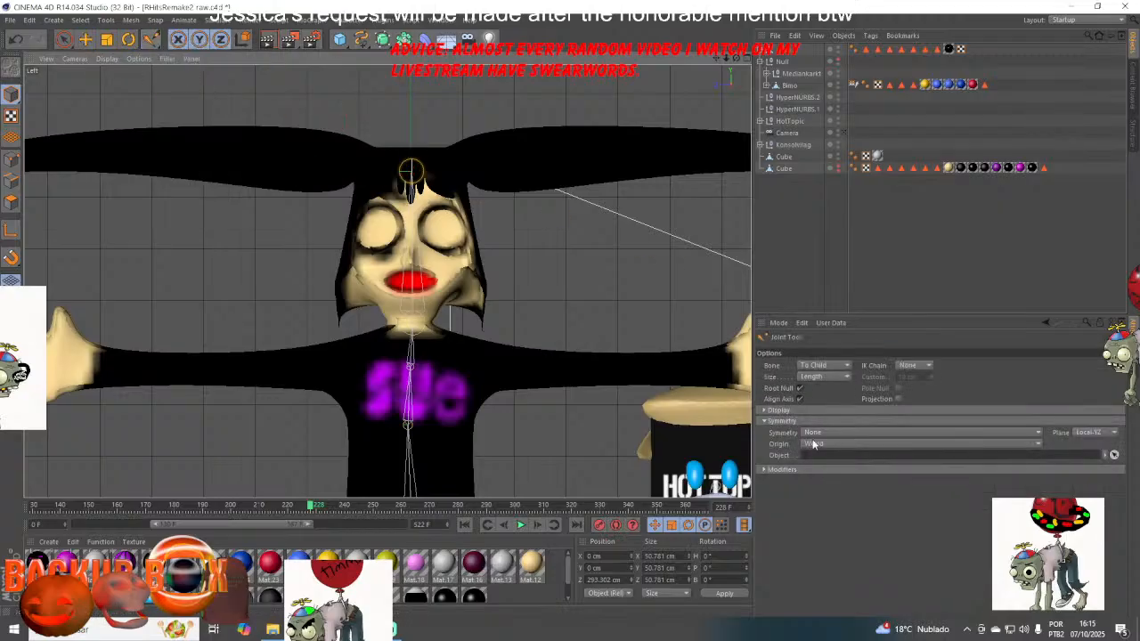
pyautogui.click(812, 433)
pyautogui.click(812, 444)
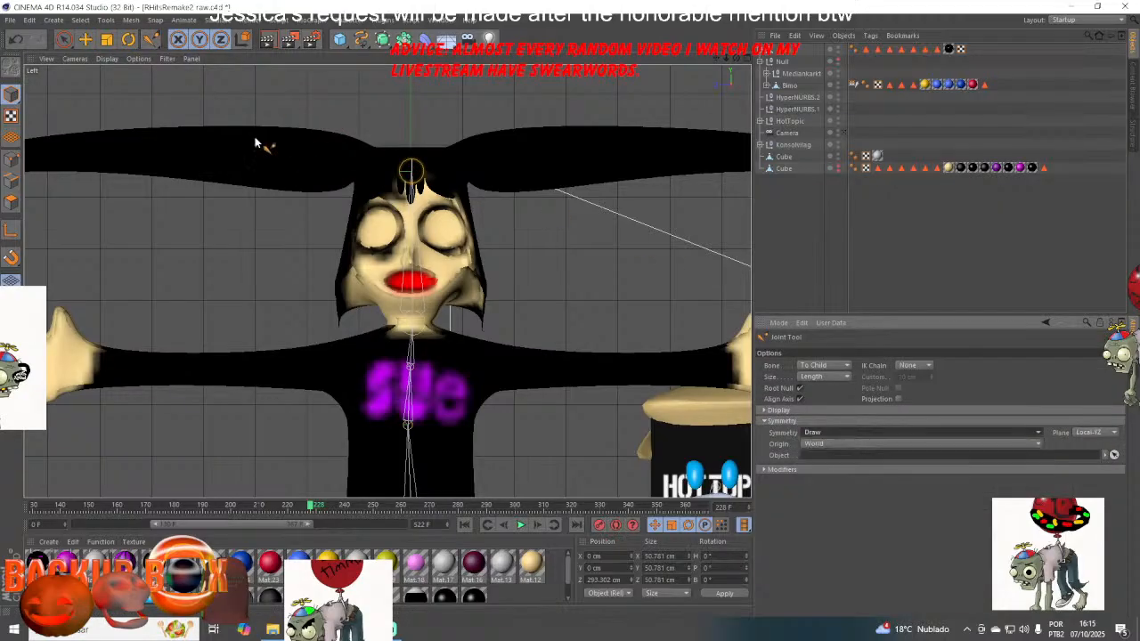
# - Try placing a mirrored hair joint, undo it and try the Local-XZ symmetry plane
pyautogui.keyDown('ctrl'); pyautogui.click(314, 163); pyautogui.keyUp('ctrl')
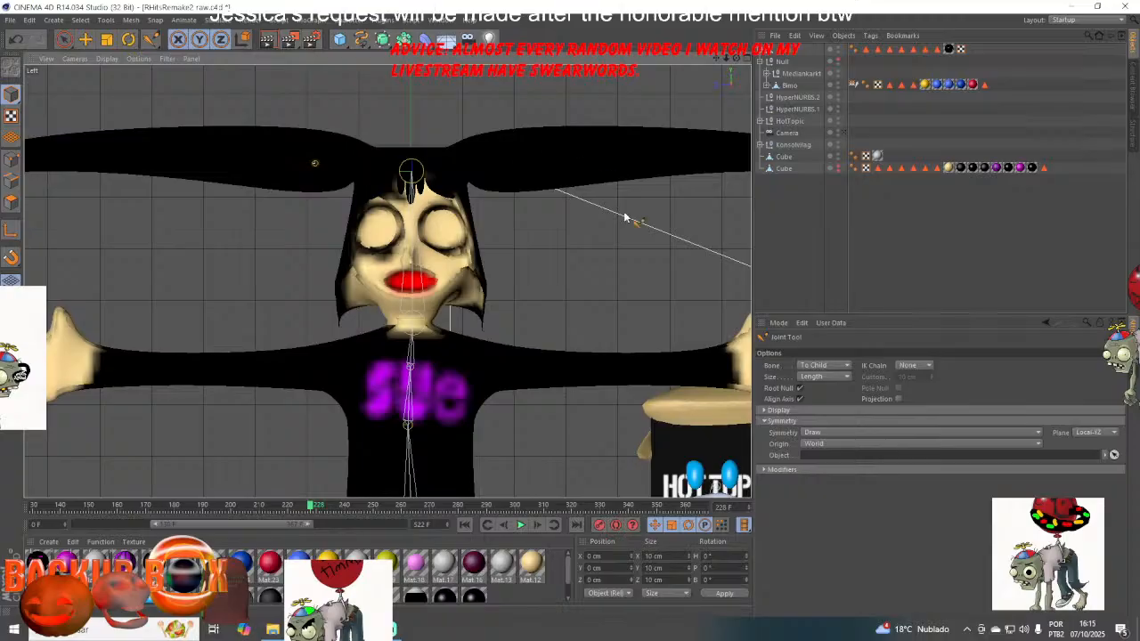
pyautogui.click(16, 38)
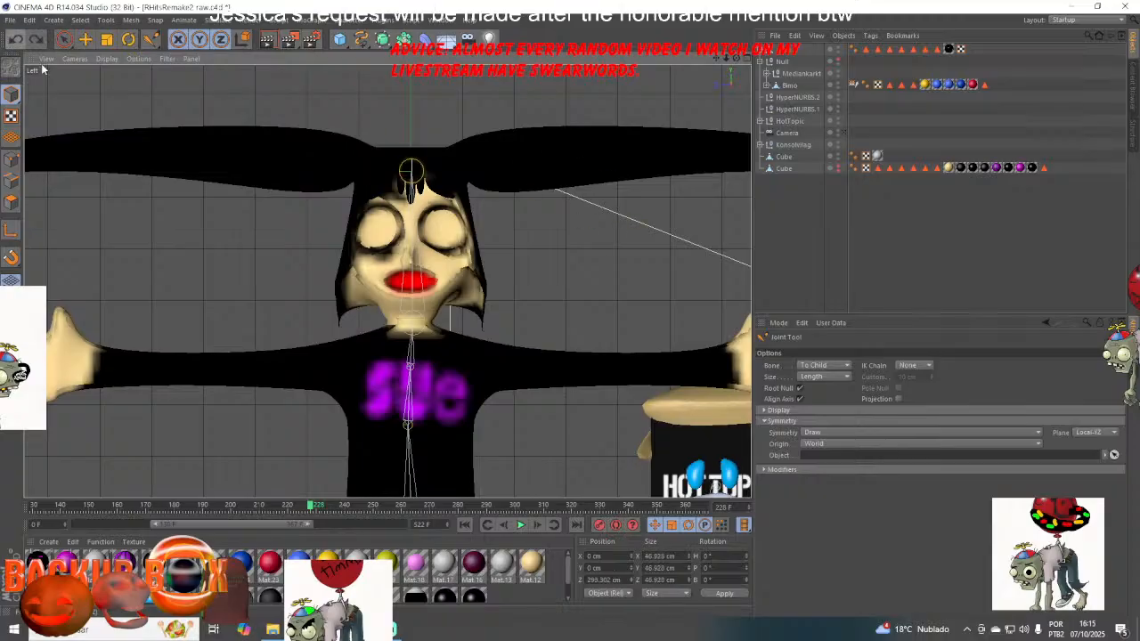
pyautogui.click(1091, 432)
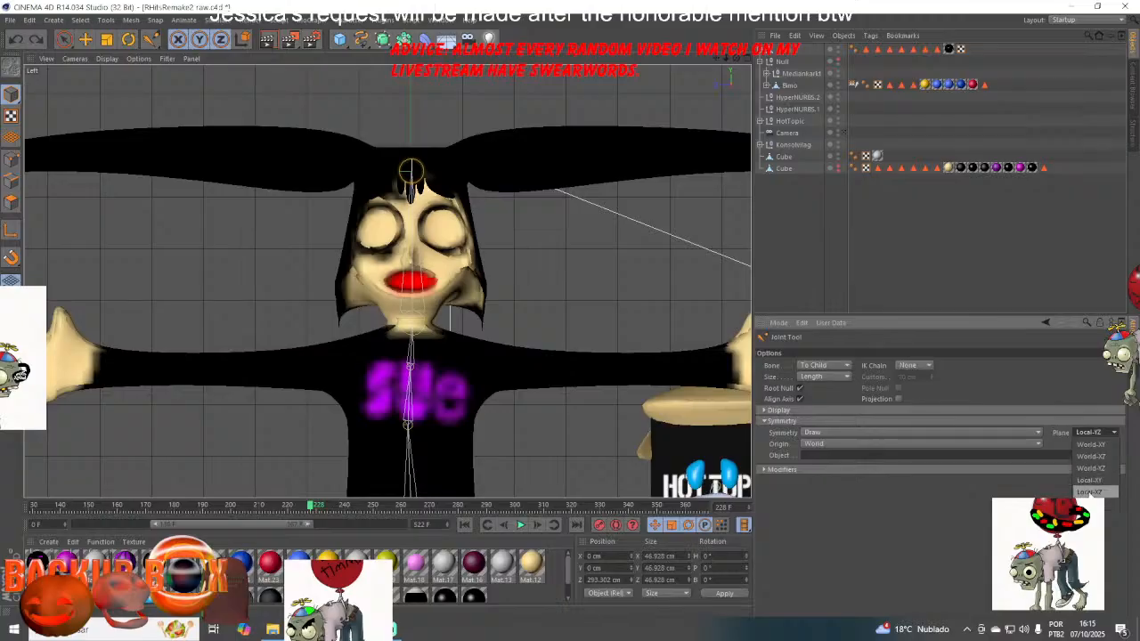
pyautogui.click(1089, 492)
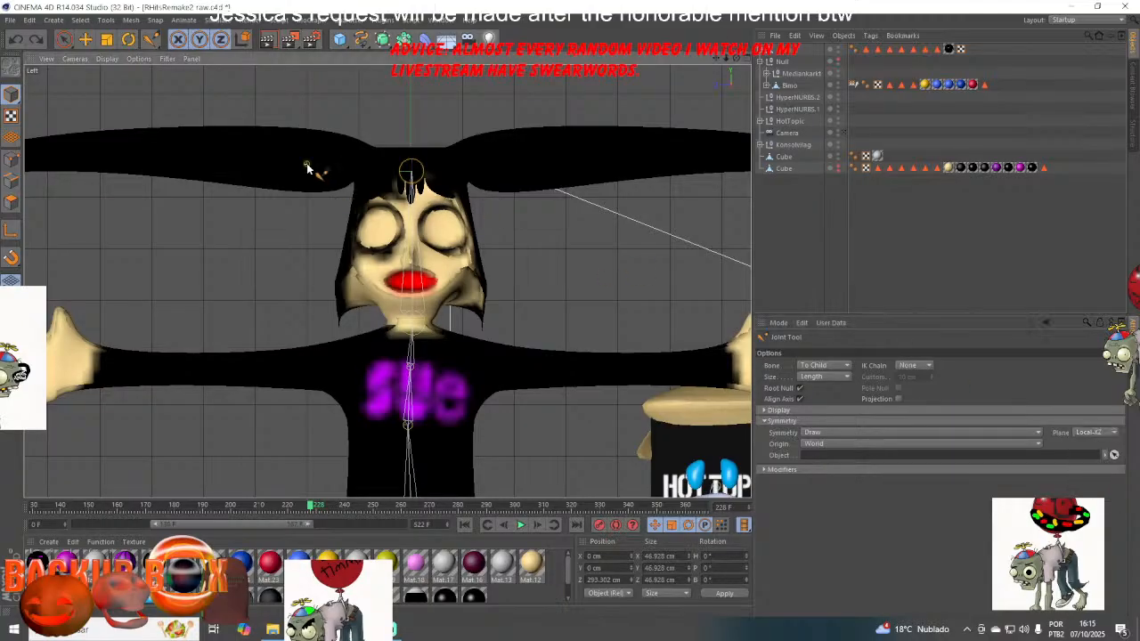
# - Set the symmetry plane to Local-XY and draw a mirrored chain of five joints along the hair strand to its tip
pyautogui.click(1104, 435)
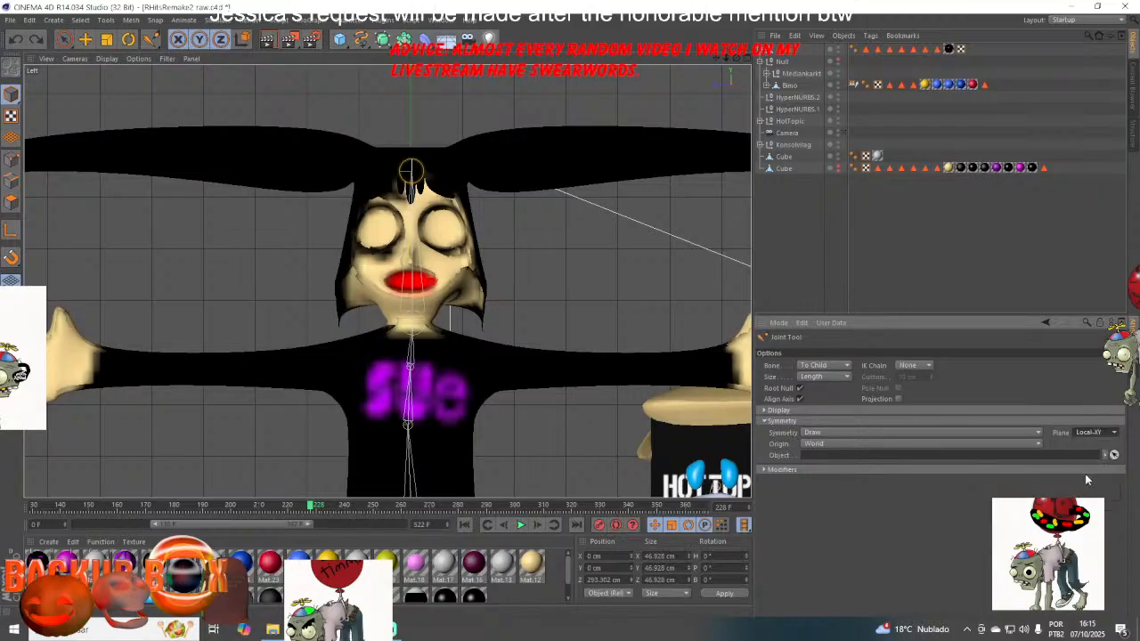
pyautogui.keyDown('ctrl'); pyautogui.click(322, 164); pyautogui.keyUp('ctrl')
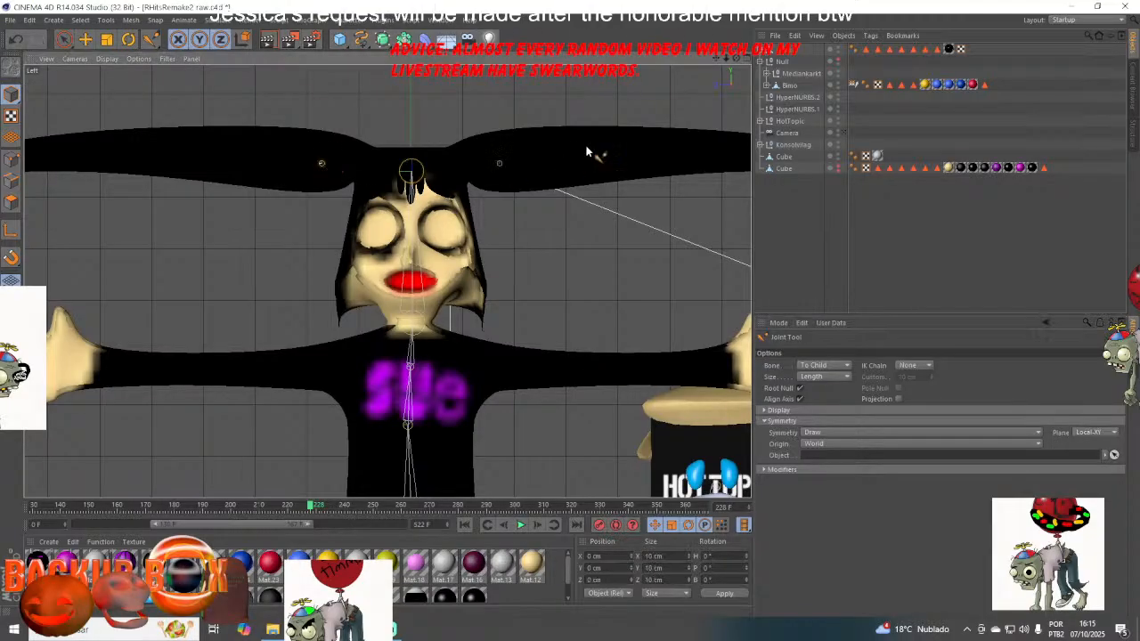
pyautogui.moveTo(718, 57); pyautogui.dragTo(912, 115)
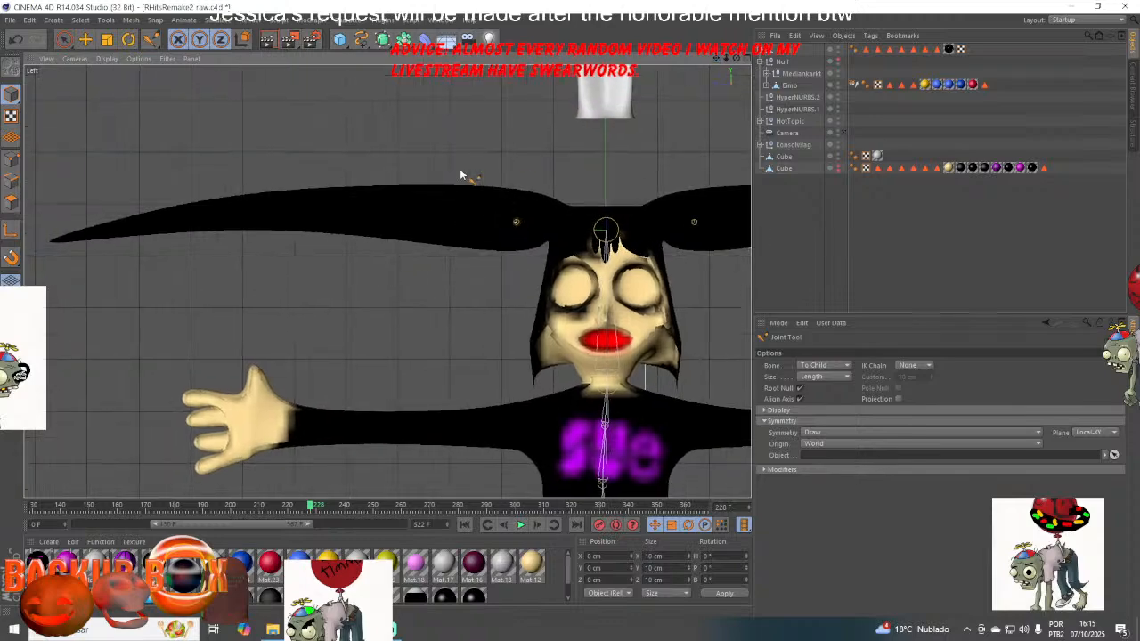
pyautogui.keyDown('ctrl'); pyautogui.click(411, 217); pyautogui.keyUp('ctrl')
pyautogui.keyDown('ctrl'); pyautogui.click(278, 214); pyautogui.keyUp('ctrl')
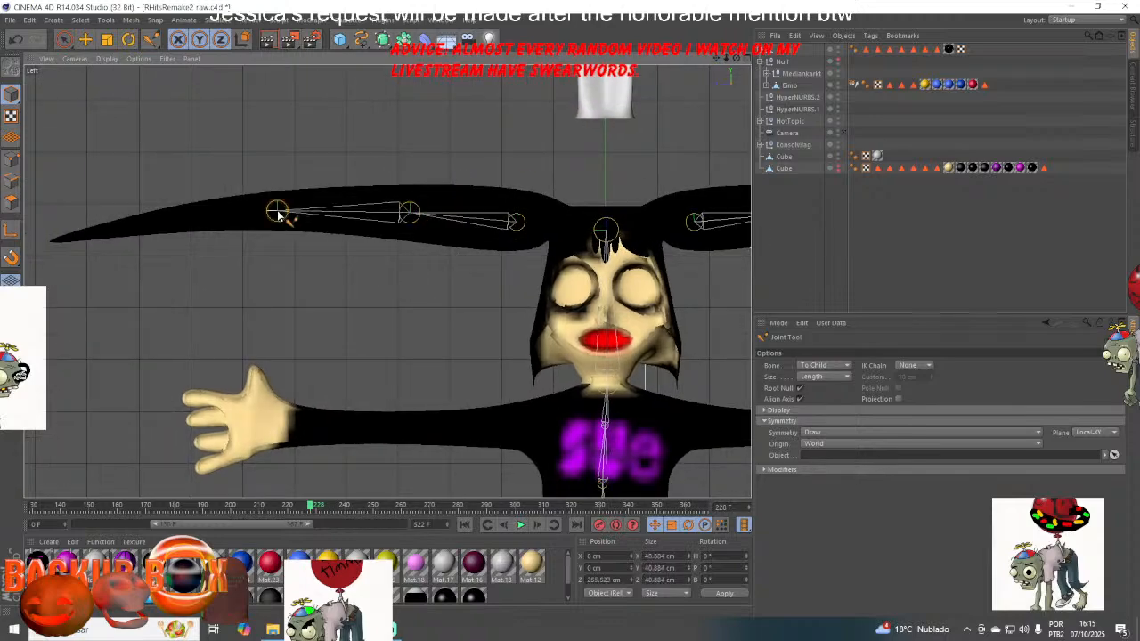
pyautogui.keyDown('ctrl'); pyautogui.click(155, 230); pyautogui.keyUp('ctrl')
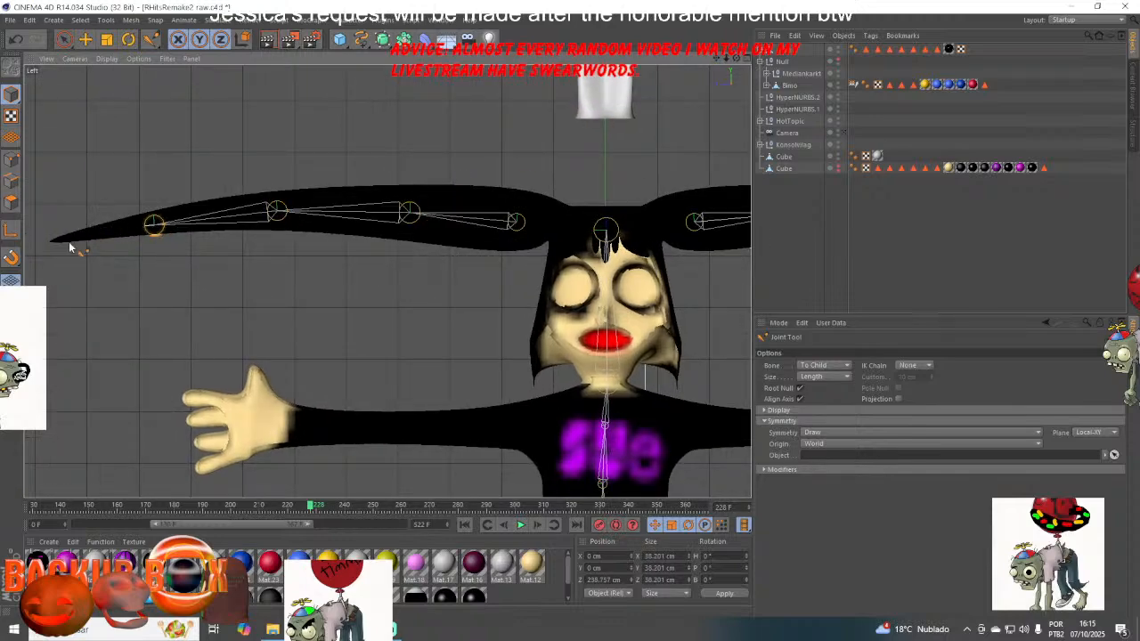
pyautogui.keyDown('ctrl'); pyautogui.click(67, 241); pyautogui.keyUp('ctrl')
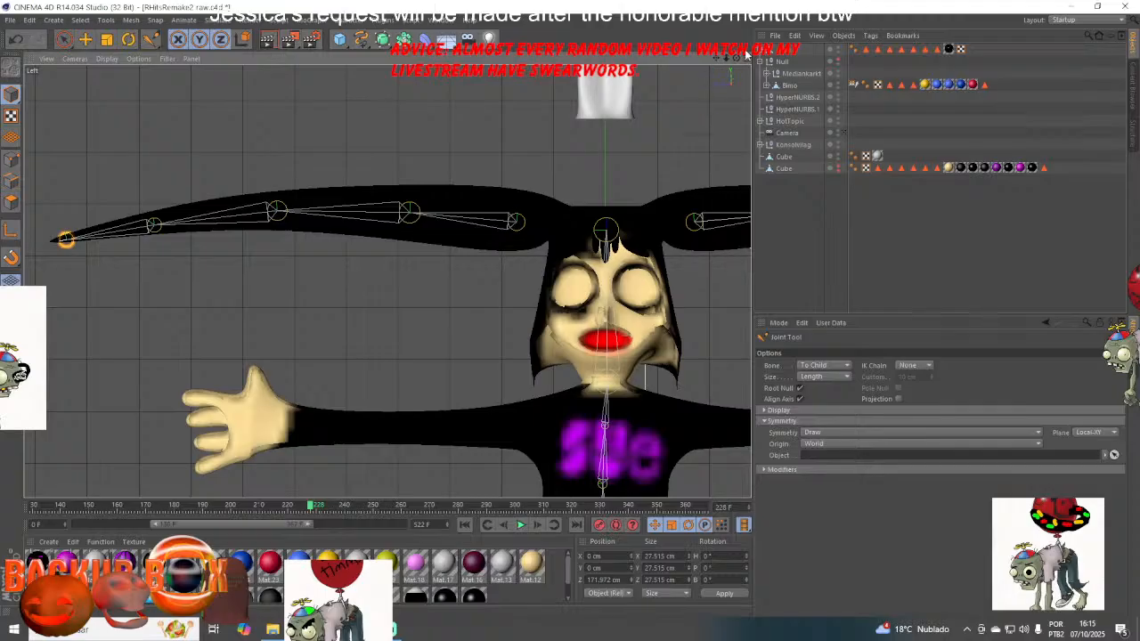
# - Parent both hair joint chains directly to the head joint and save the project
pyautogui.click(837, 182)
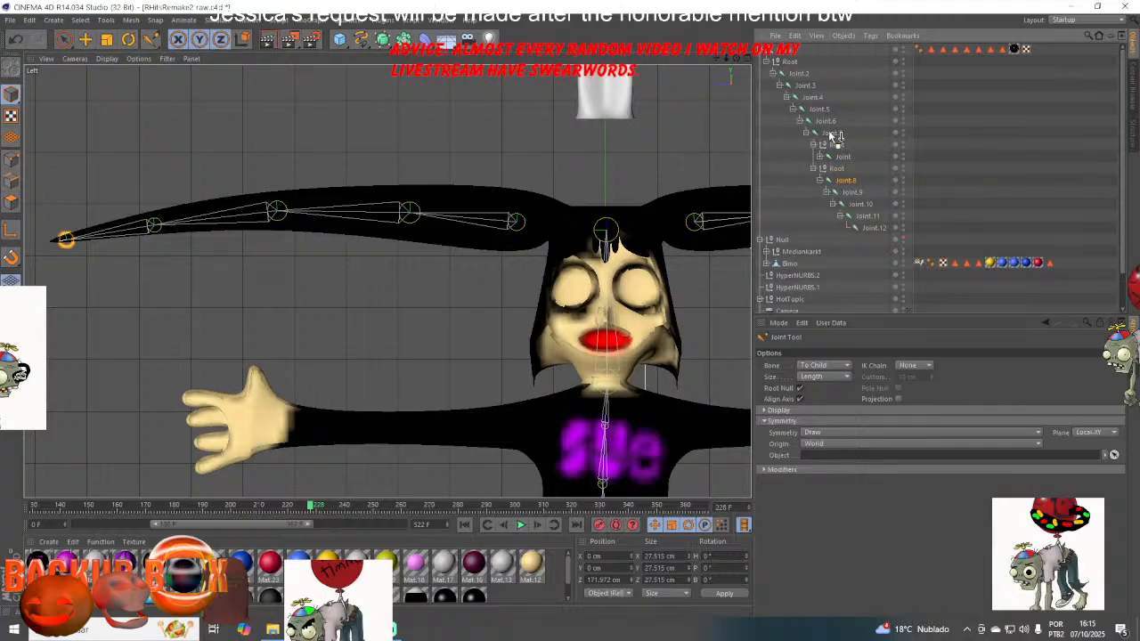
pyautogui.moveTo(833, 135)
pyautogui.mouseDown()
pyautogui.moveTo(837, 183)
pyautogui.moveTo(828, 135)
pyautogui.mouseUp()
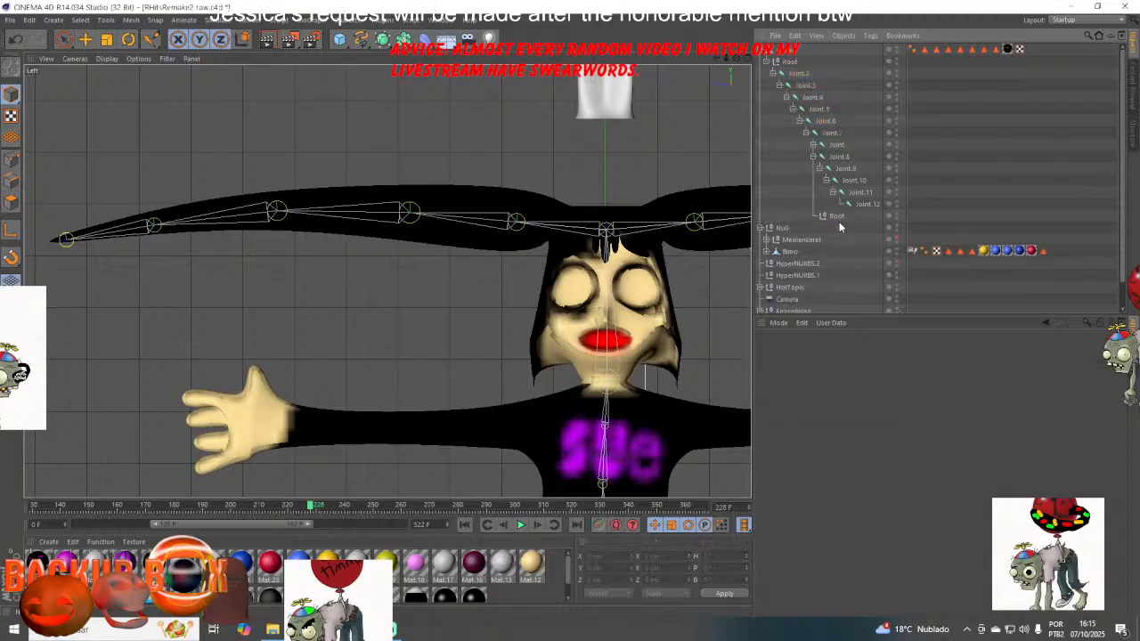
pyautogui.click(10, 20)
pyautogui.click(40, 118)
# - Add a sphere nested in a Symmetry object and change the symmetry's mirror plane
pyautogui.moveTo(340, 41); pyautogui.dragTo(568, 77)
pyautogui.moveTo(404, 41); pyautogui.dragTo(537, 99)
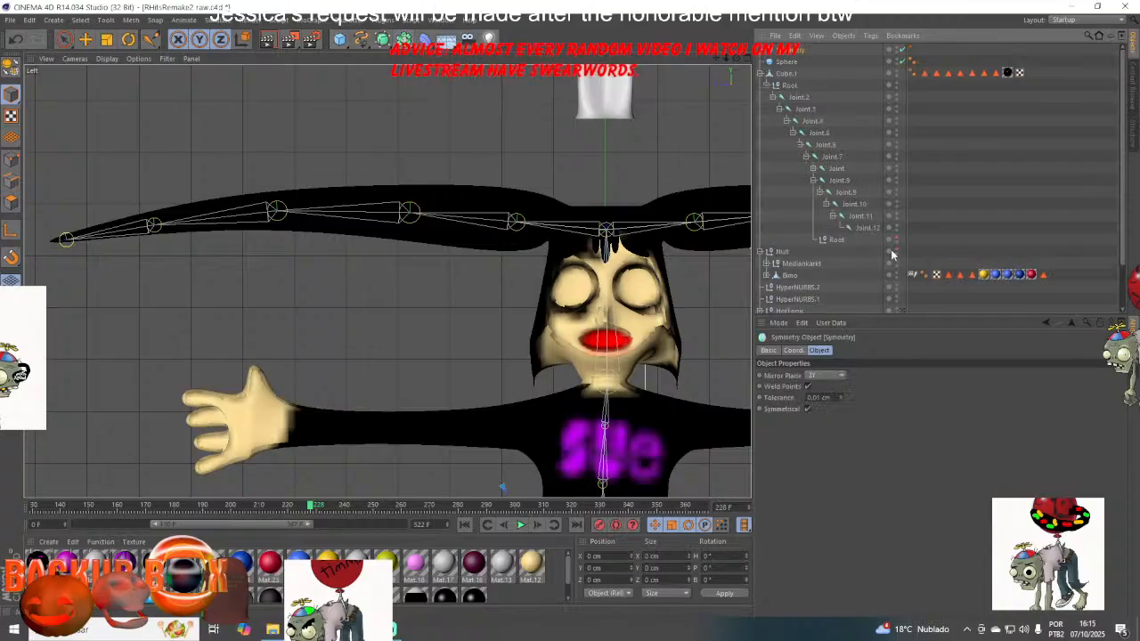
pyautogui.click(829, 375)
pyautogui.click(827, 362)
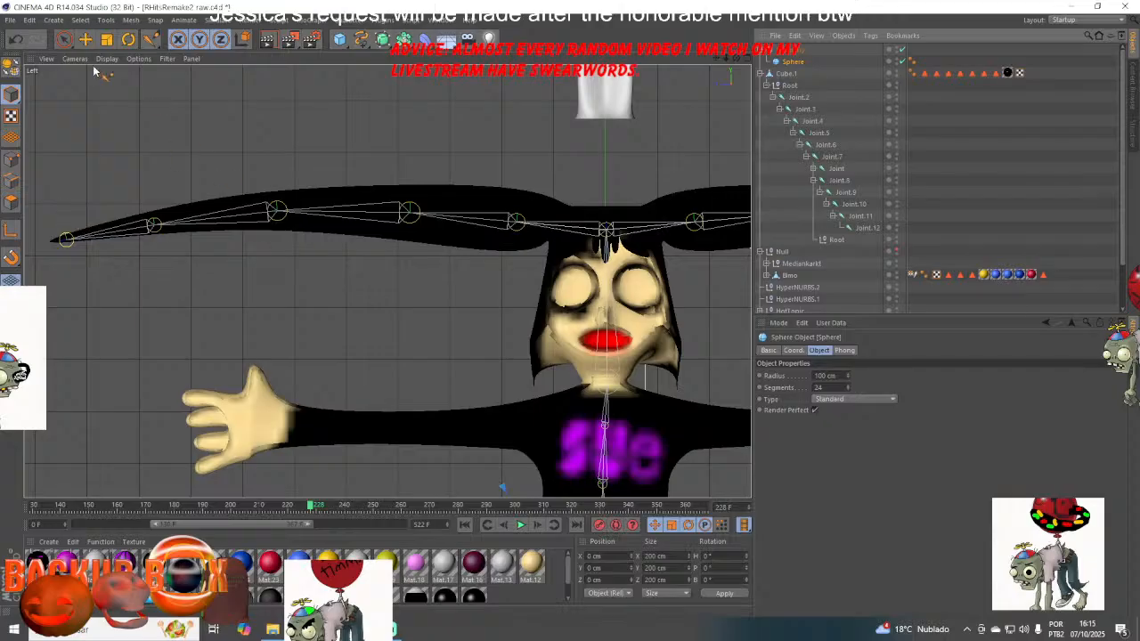
# - Move the sphere onto one eye of the face and scale it down to about 83 cm wide
pyautogui.click(85, 38)
pyautogui.moveTo(319, 25); pyautogui.dragTo(402, 44)
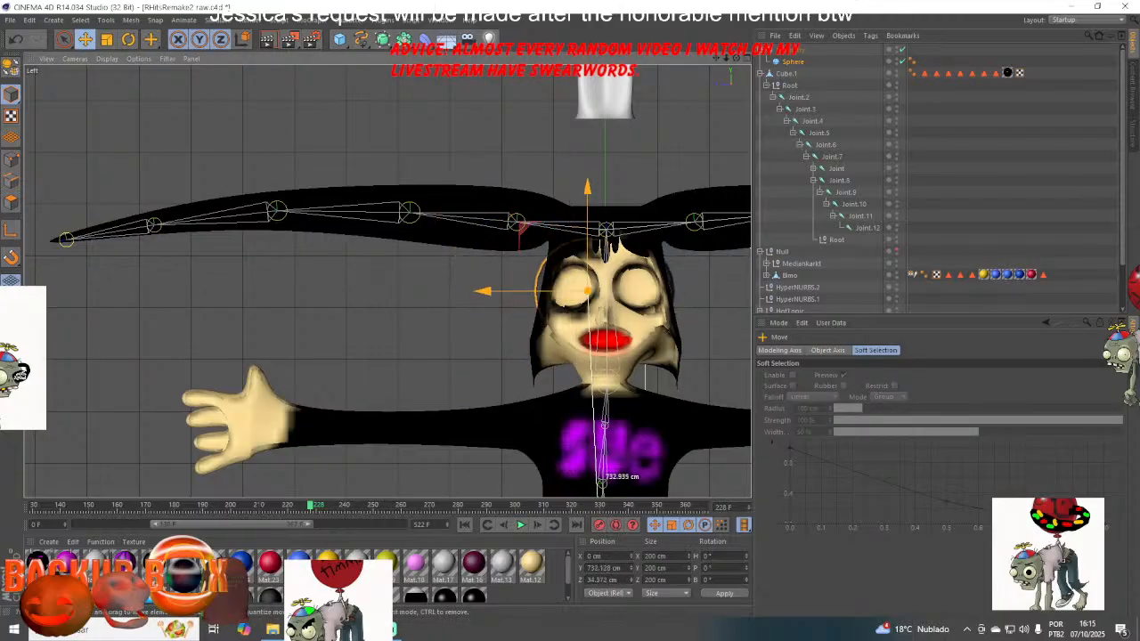
pyautogui.click(107, 38)
pyautogui.moveTo(368, 120); pyautogui.dragTo(134, 221)
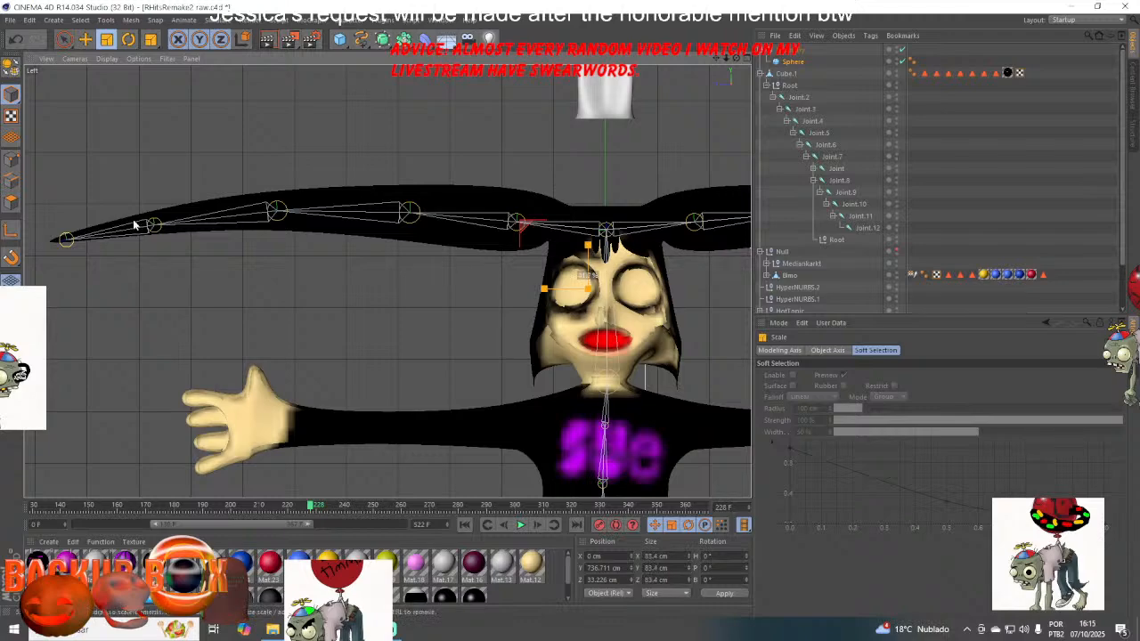
# - Reposition the eye sphere to X -129 cm and Z 60.226 cm so it sits in the face's eye socket
pyautogui.click(86, 39)
pyautogui.click(793, 62)
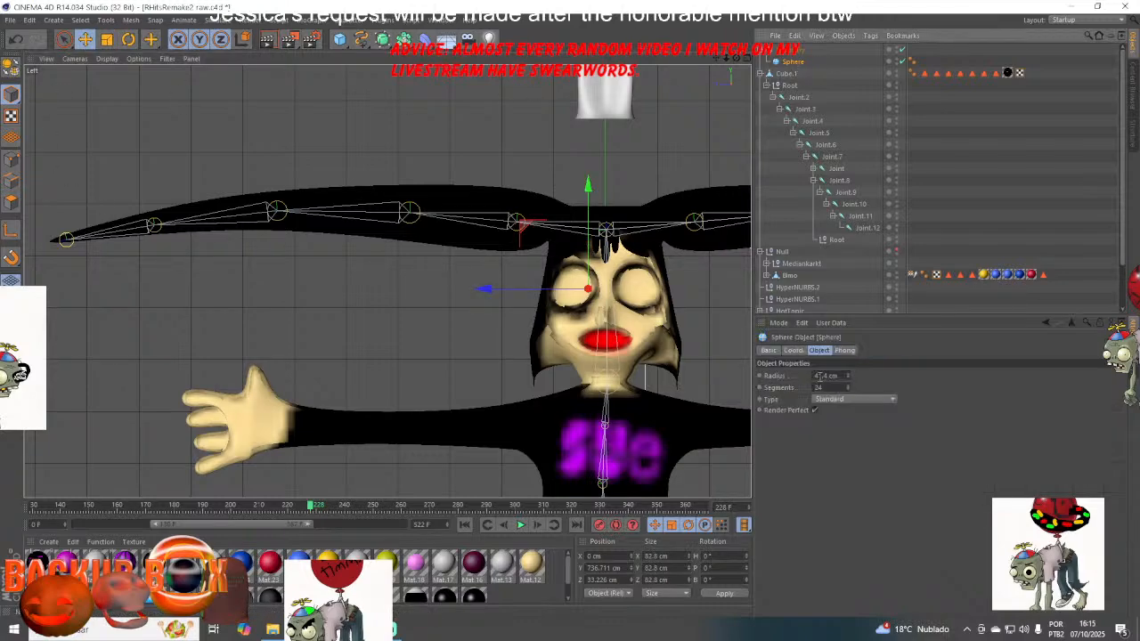
pyautogui.click(792, 351)
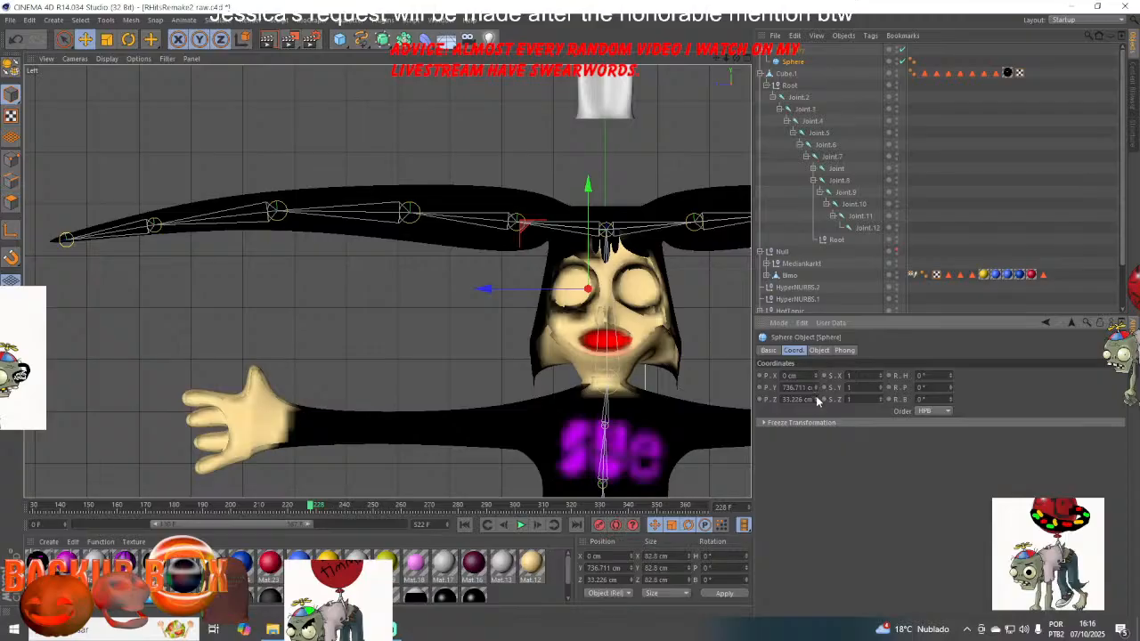
pyautogui.moveTo(817, 400); pyautogui.dragTo(816, 383)
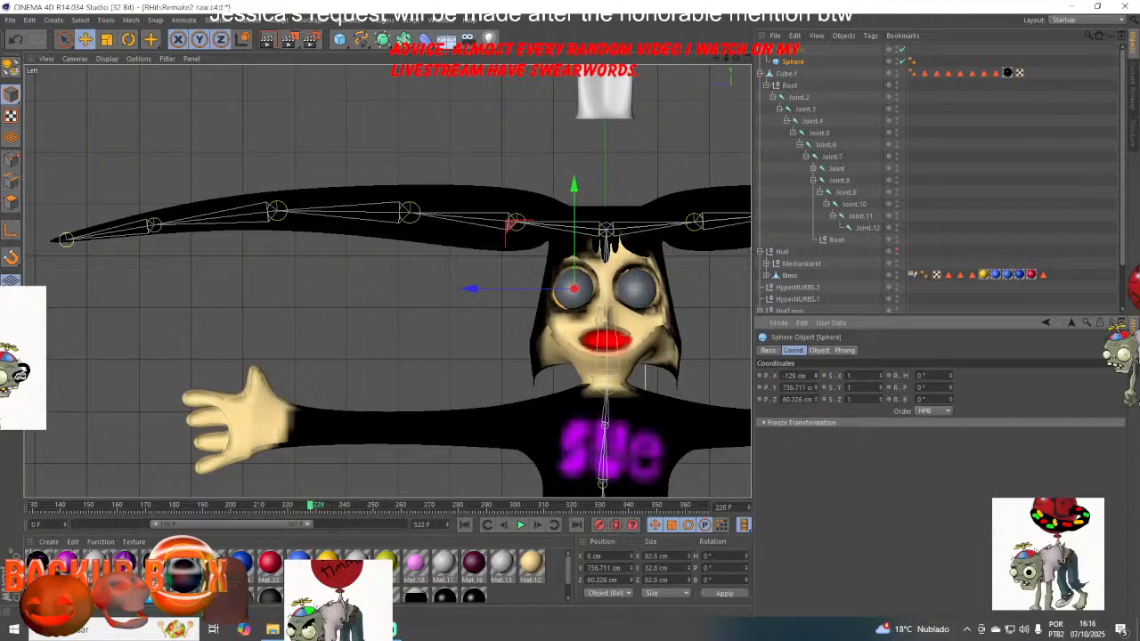
# - Scale the eye sphere up uniformly to about 96 cm to fill the socket
pyautogui.press('t')
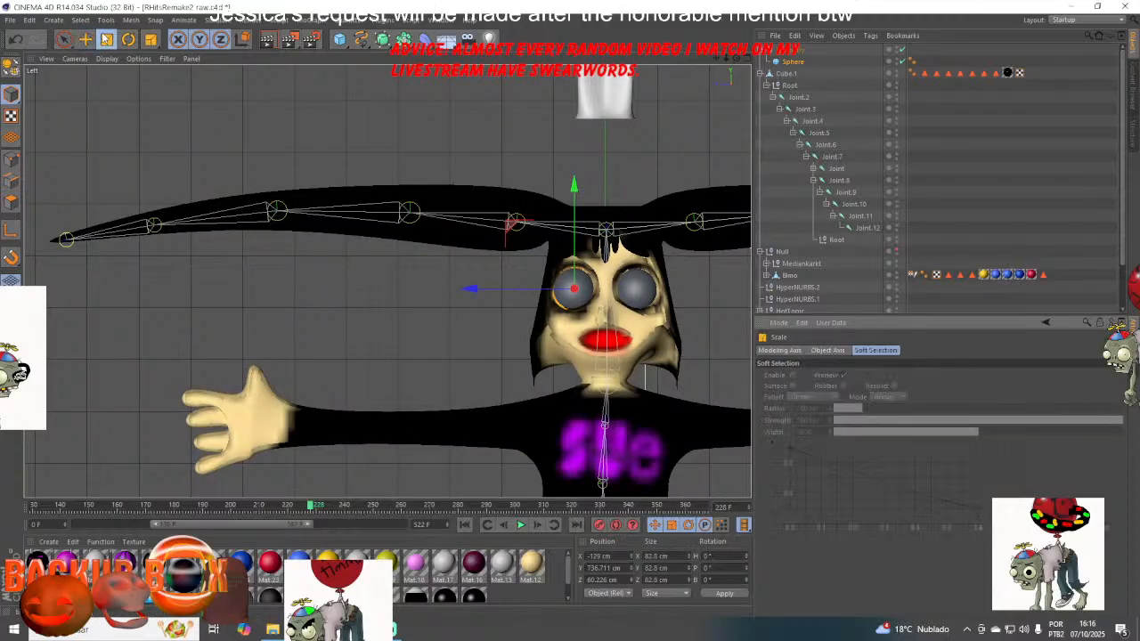
pyautogui.moveTo(290, 99); pyautogui.dragTo(410, 135)
pyautogui.moveTo(509, 182); pyautogui.dragTo(502, 183)
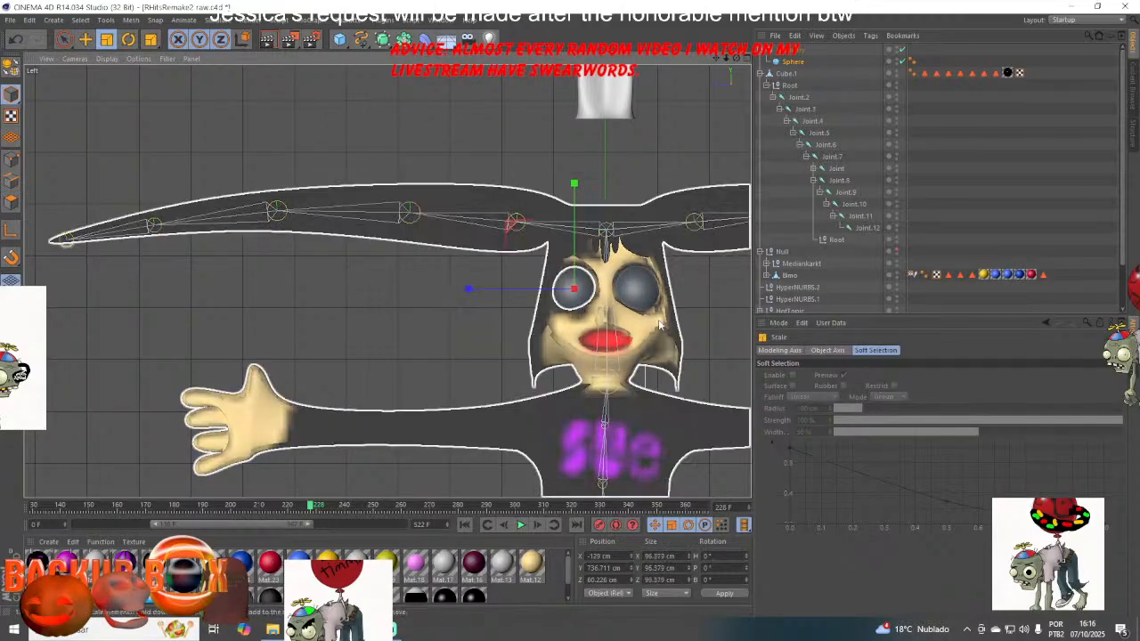
pyautogui.scroll(4, 643, 293)
# - Create a new material and set its color to pure white, RGB 255, 255, 255
pyautogui.doubleClick(511, 589)
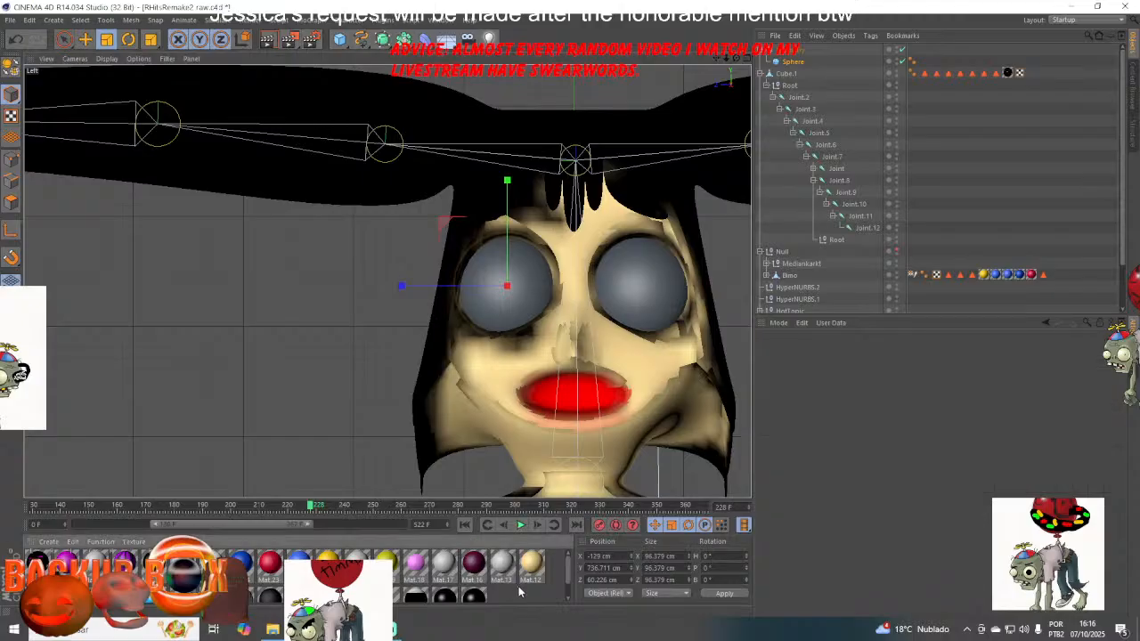
pyautogui.doubleClick(38, 564)
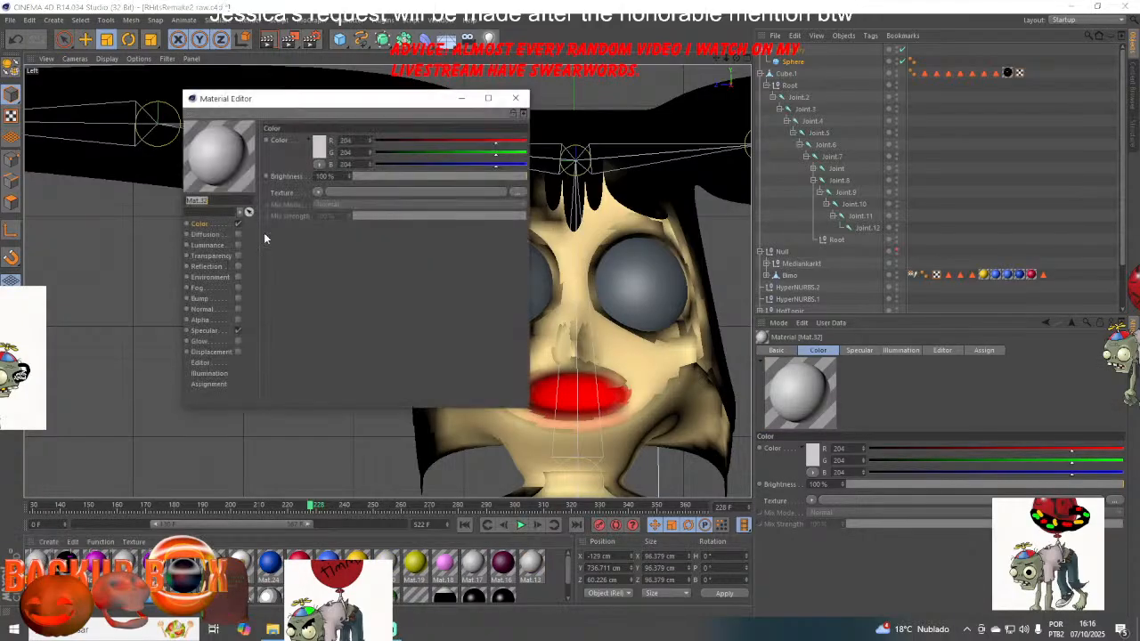
pyautogui.moveTo(487, 166); pyautogui.dragTo(527, 152)
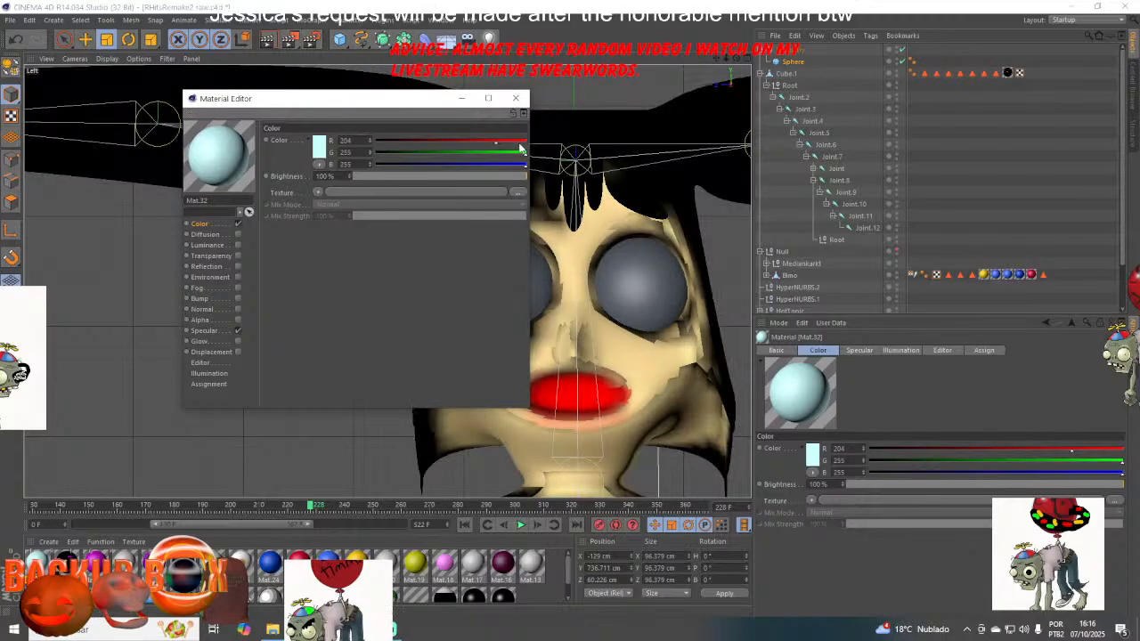
pyautogui.click(526, 140)
# - Create another material with a Gradient shader as its color texture and set the gradient type to 2D - Circular
pyautogui.click(44, 543)
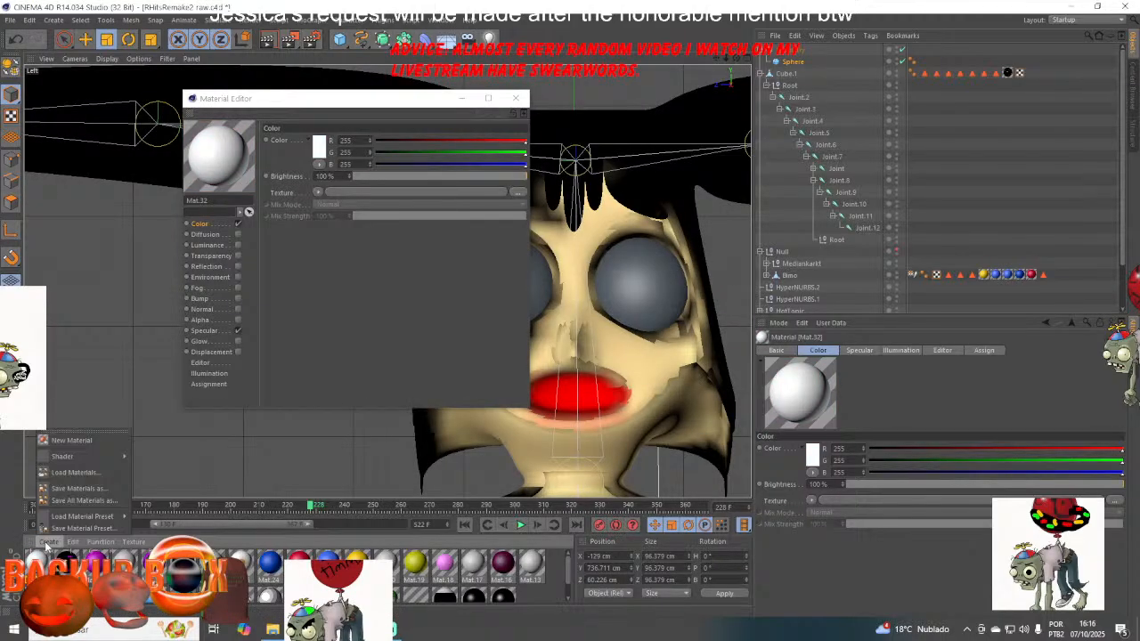
pyautogui.click(71, 441)
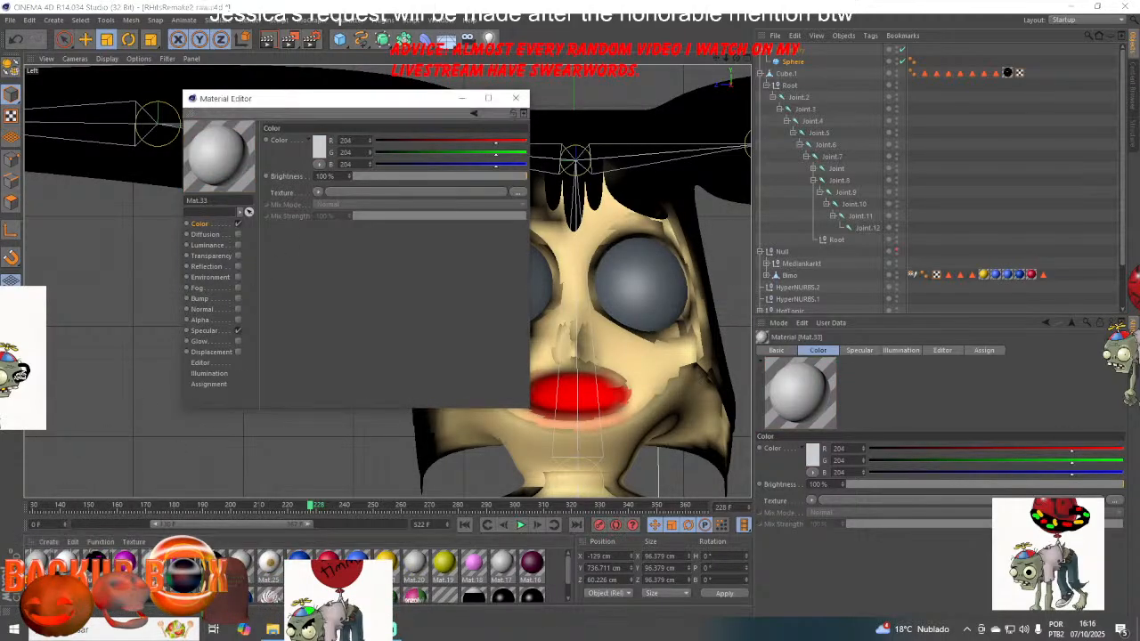
pyautogui.click(317, 191)
pyautogui.click(343, 335)
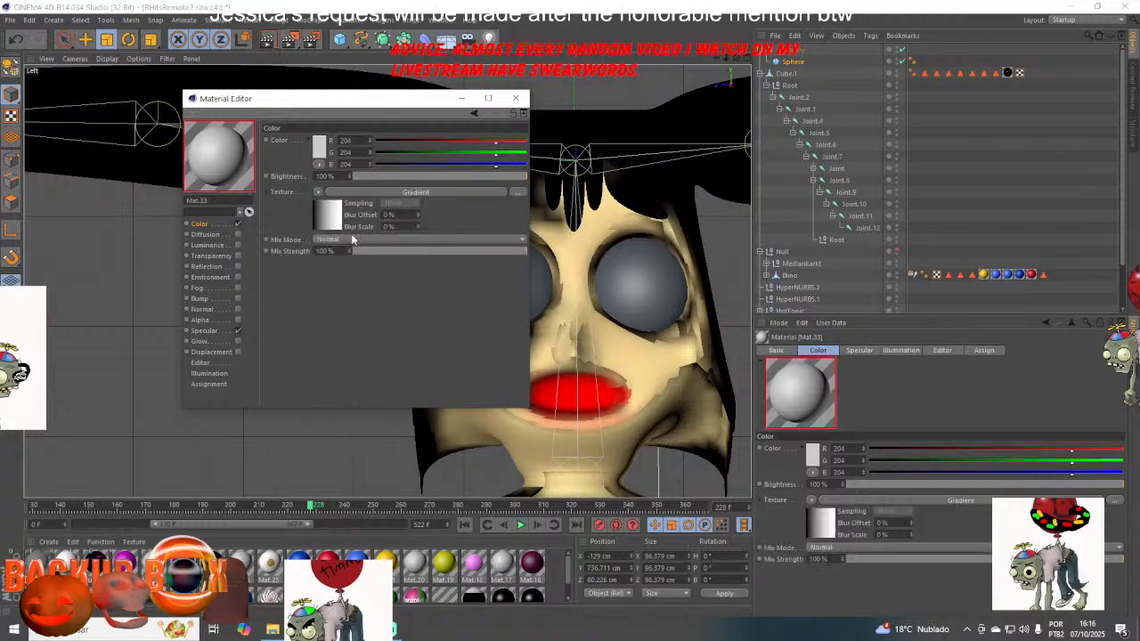
pyautogui.click(339, 208)
pyautogui.click(349, 243)
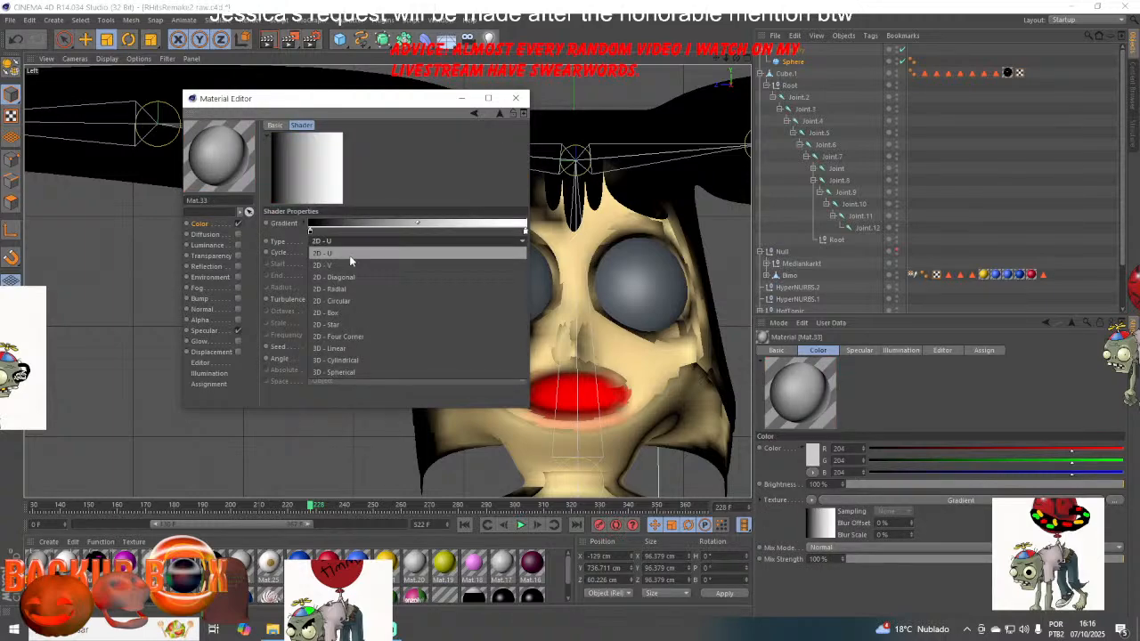
pyautogui.click(331, 301)
# - Move the gradient's knots and midpoint close together to form a hard-edged dark circle on white
pyautogui.moveTo(311, 232); pyautogui.dragTo(340, 232)
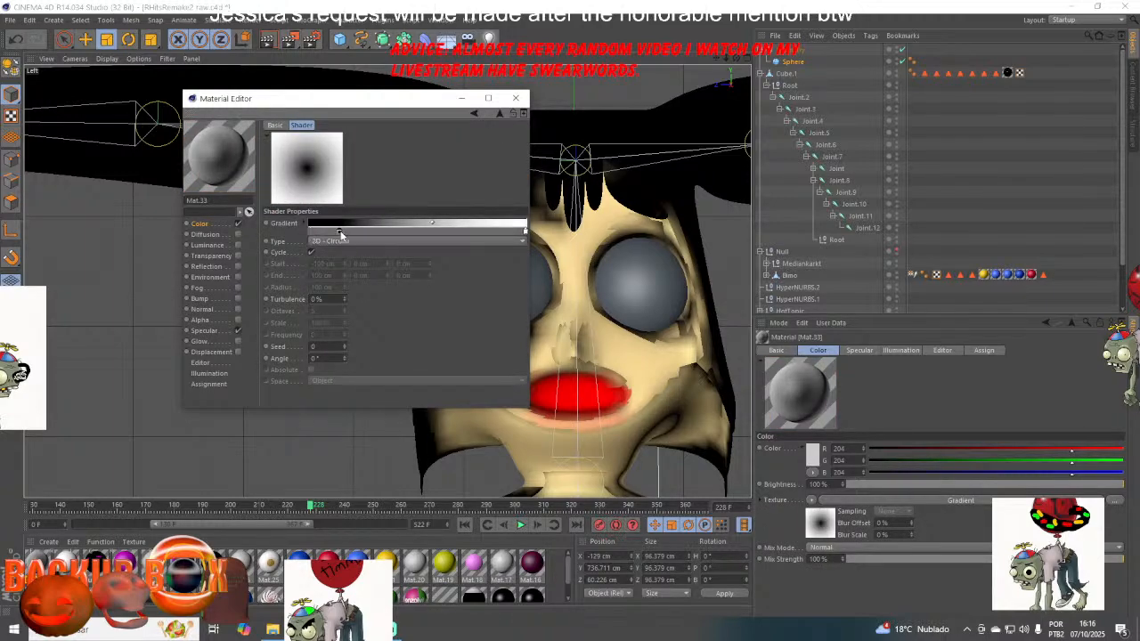
pyautogui.moveTo(433, 224); pyautogui.dragTo(286, 231)
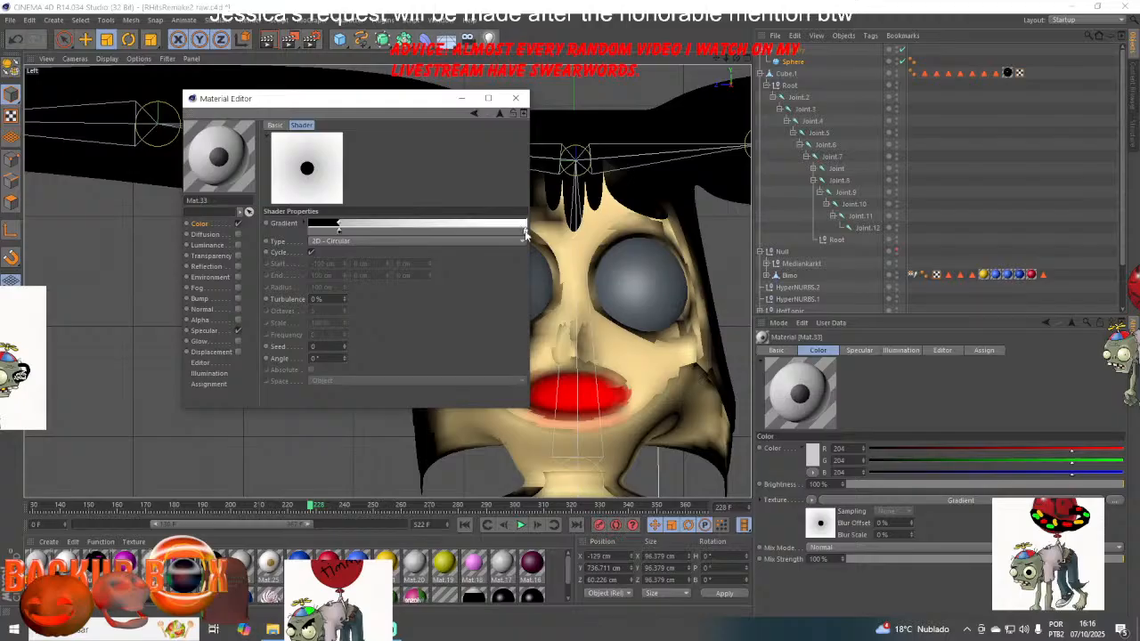
pyautogui.moveTo(526, 233); pyautogui.dragTo(345, 234)
# - Change the gradient's black knot to bright magenta at full saturation and value
pyautogui.doubleClick(339, 233)
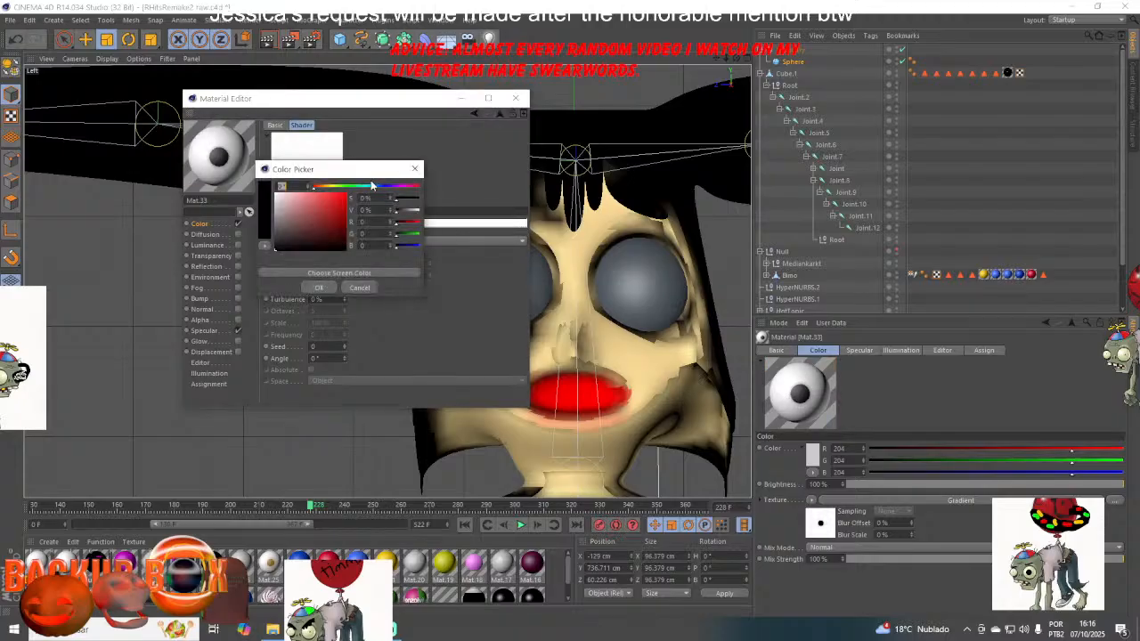
pyautogui.moveTo(329, 220); pyautogui.dragTo(386, 159)
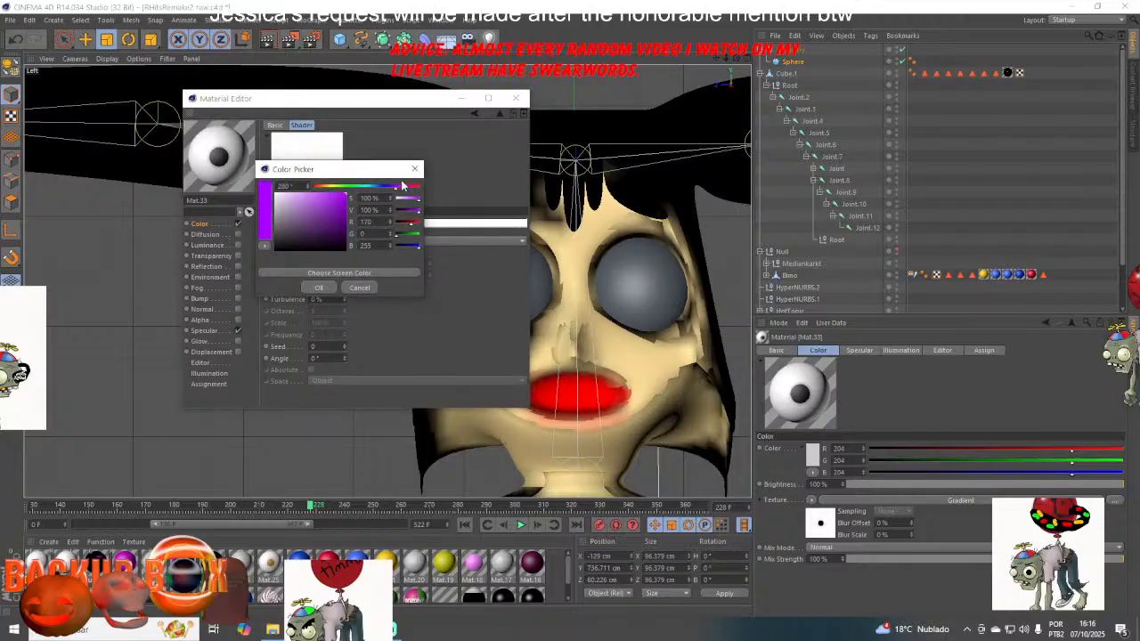
pyautogui.click(402, 185)
pyautogui.click(322, 287)
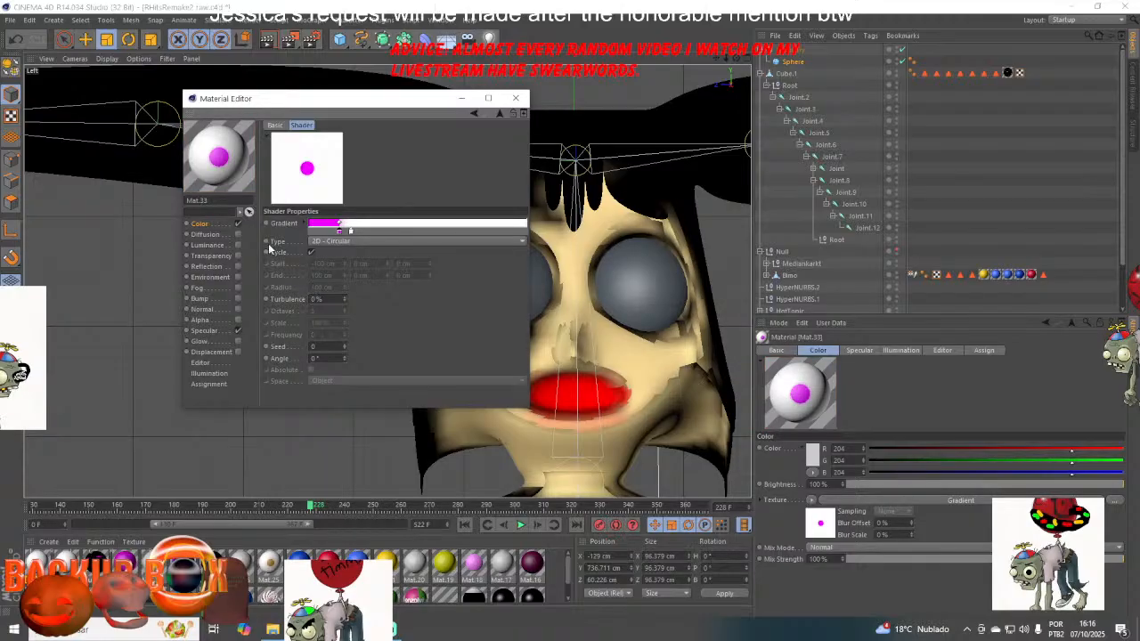
# - Widen the magenta circle to about a third of the gradient, check the reference video in the browser, and close the material editor
pyautogui.moveTo(350, 237); pyautogui.dragTo(378, 233)
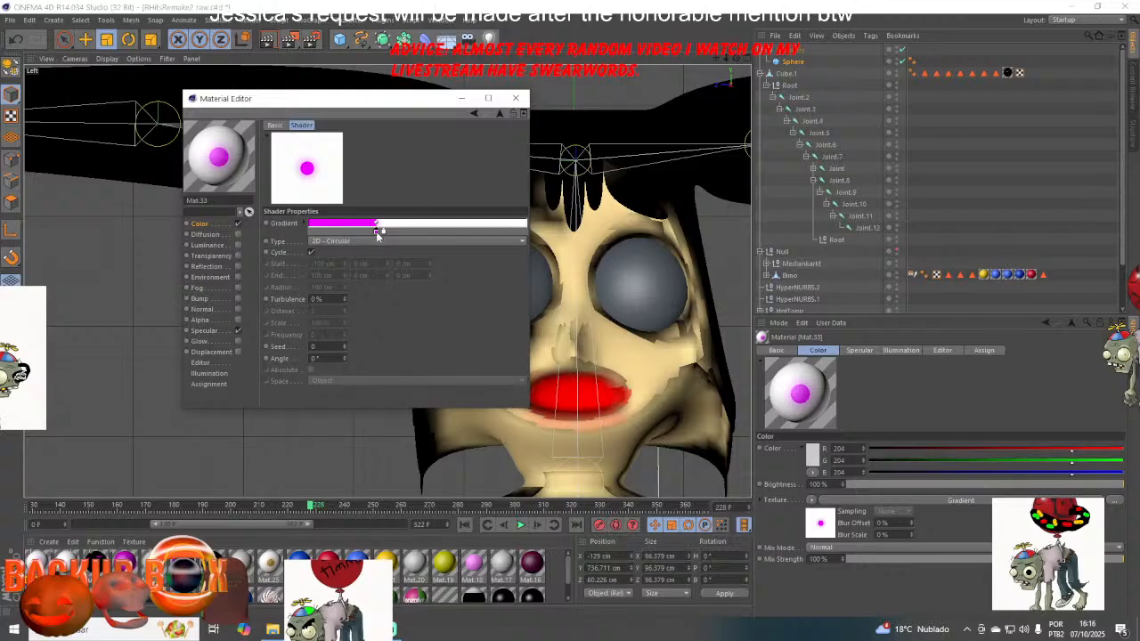
pyautogui.click(243, 630)
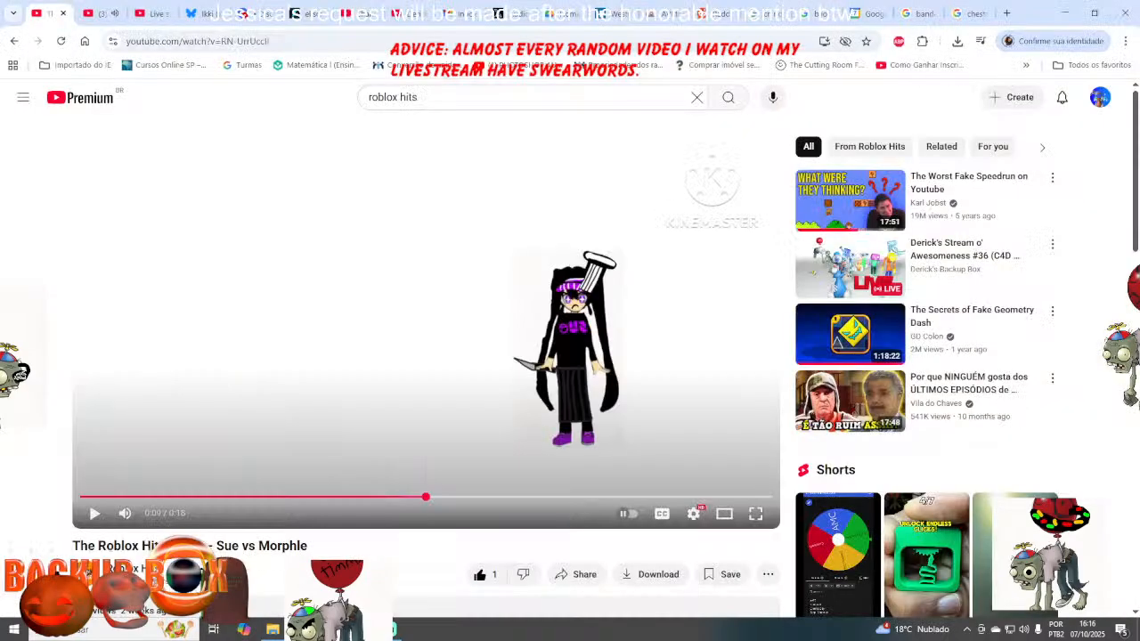
pyautogui.click(334, 630)
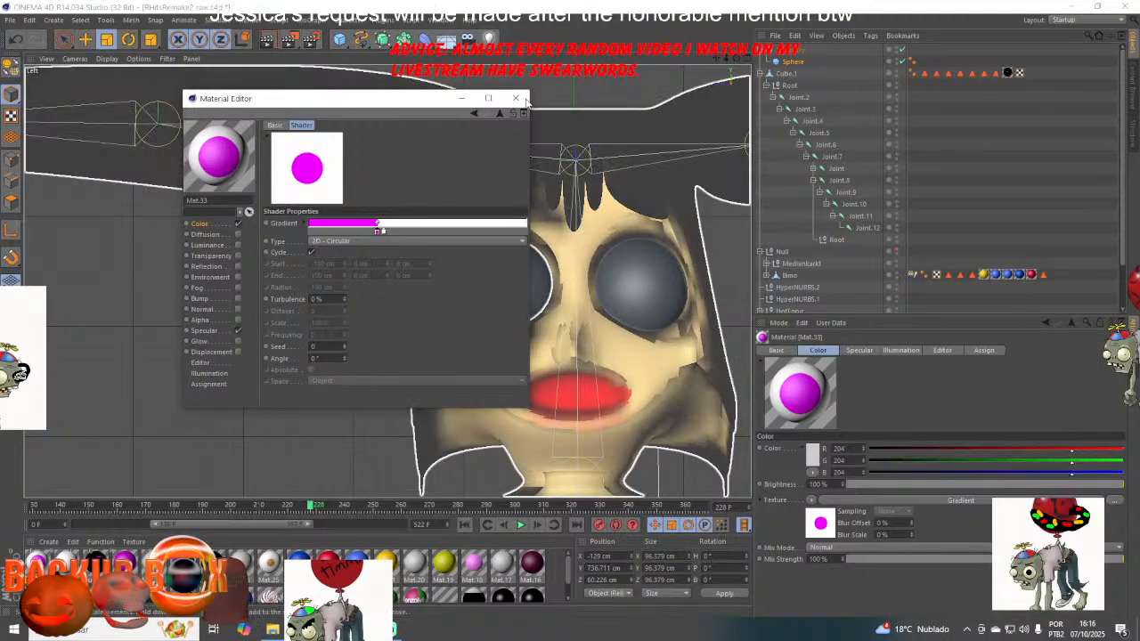
pyautogui.click(518, 97)
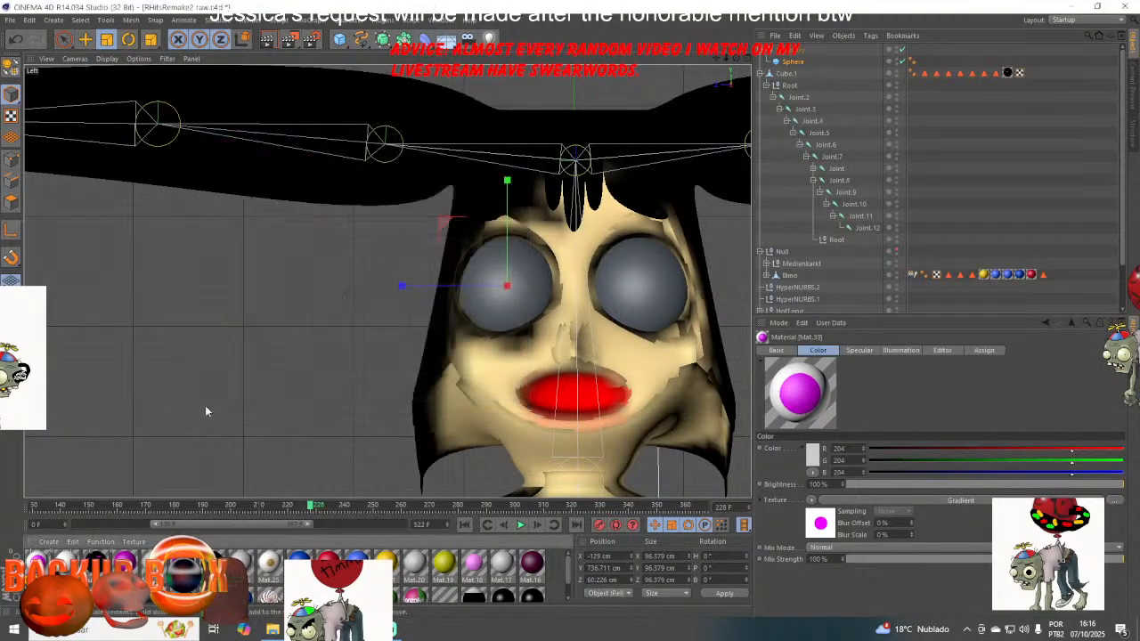
# - Apply the white material to the eyes and make their Symmetry object editable
pyautogui.click(793, 60)
pyautogui.click(10, 69)
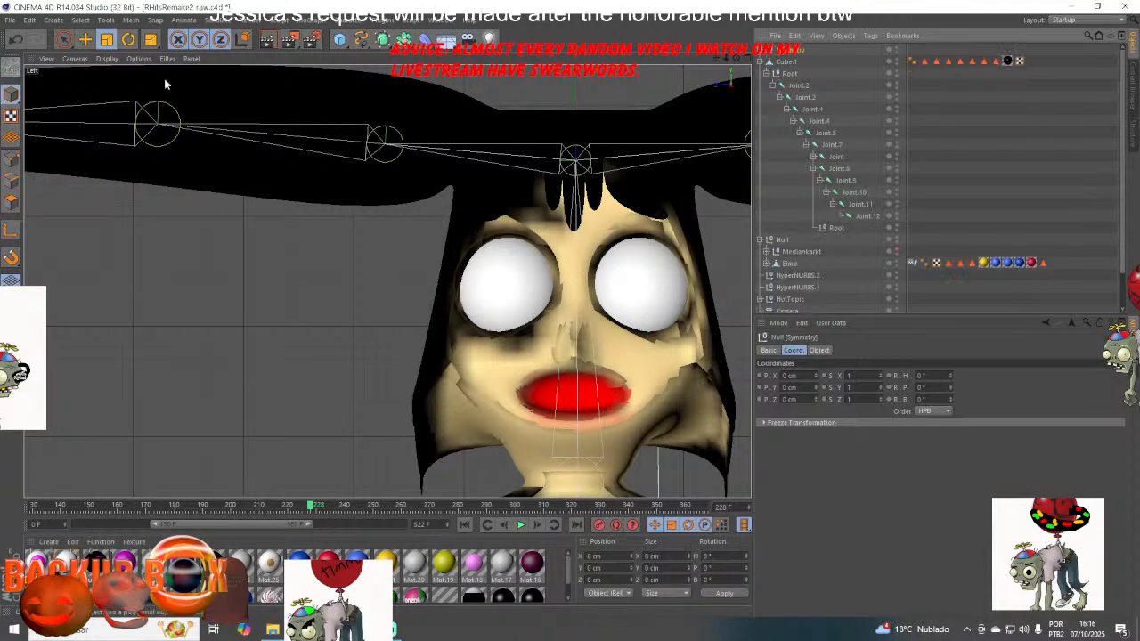
# - Move the eye mesh out of the Symmetry null and delete the leftover null
pyautogui.click(760, 51)
pyautogui.moveTo(788, 63); pyautogui.dragTo(778, 45)
pyautogui.click(783, 62)
pyautogui.press('Delete')
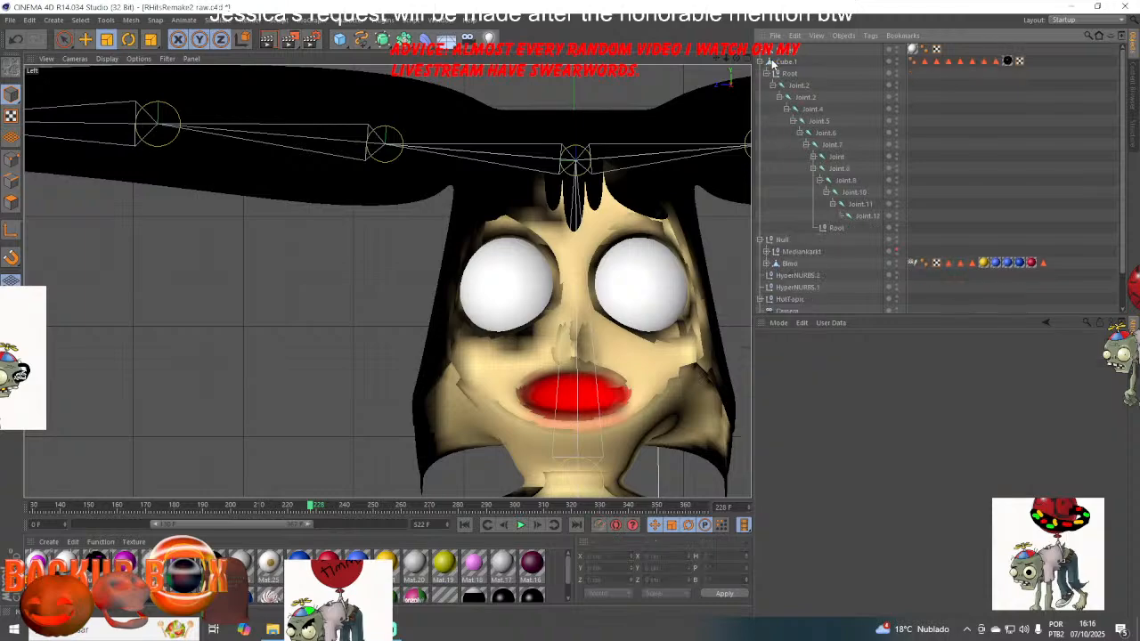
# - Move only the eye mesh's axis between the two eyes, to Z -2.867 cm
pyautogui.click(782, 49)
pyautogui.click(86, 39)
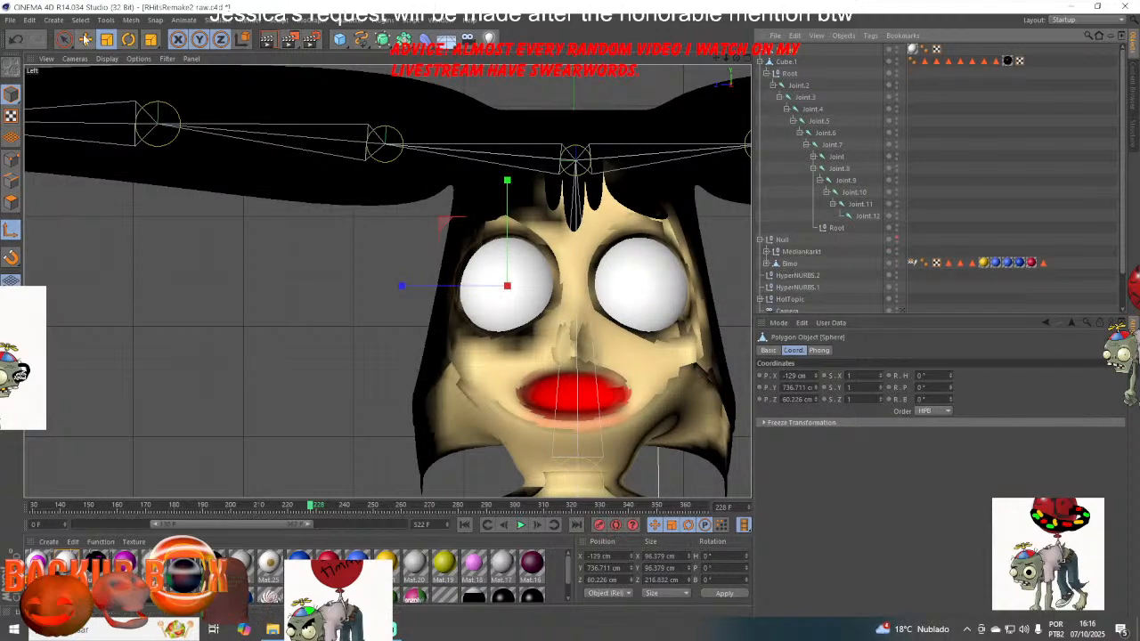
pyautogui.moveTo(408, 286); pyautogui.dragTo(477, 286)
pyautogui.click(682, 98)
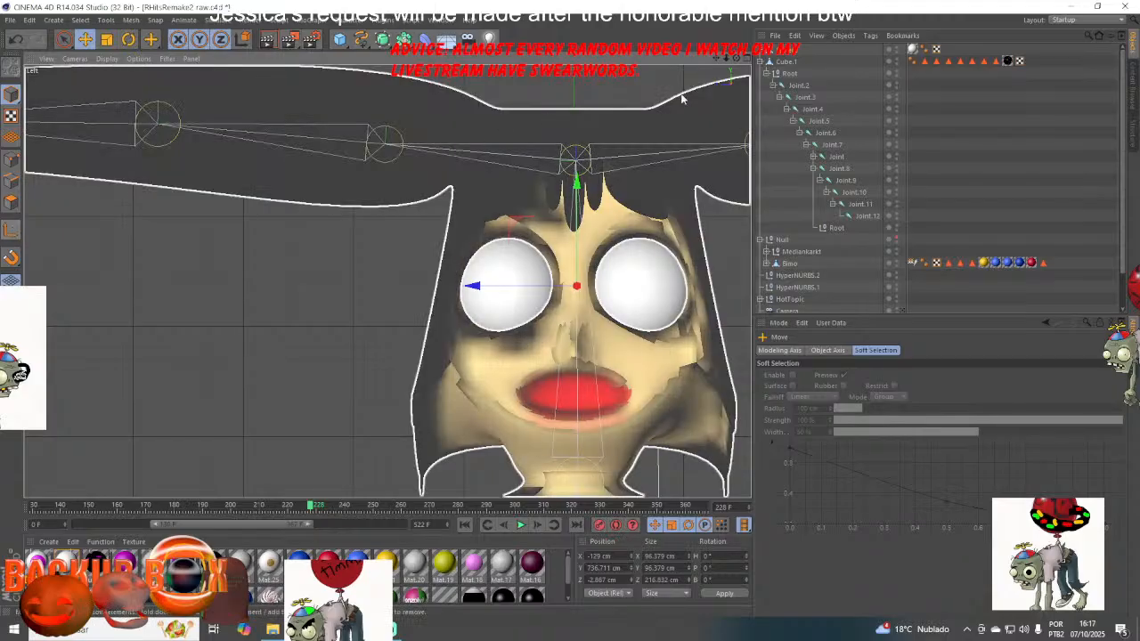
# - Select all polygons of the first eye and apply the magenta iris material to that selection
pyautogui.click(10, 203)
pyautogui.doubleClick(506, 278)
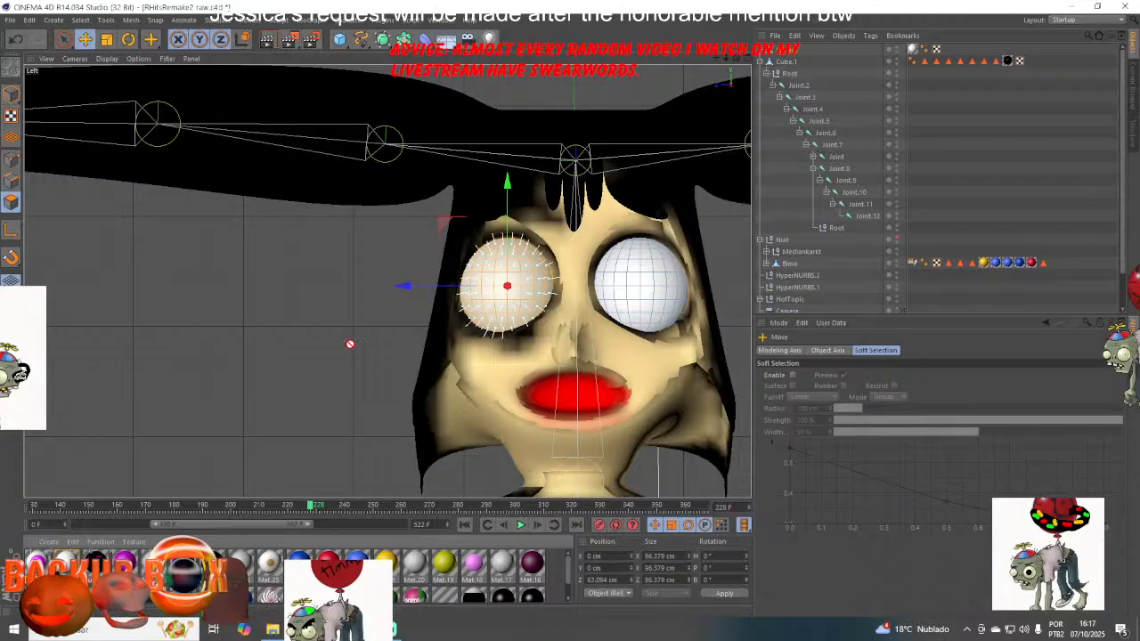
pyautogui.moveTo(497, 320); pyautogui.dragTo(499, 316)
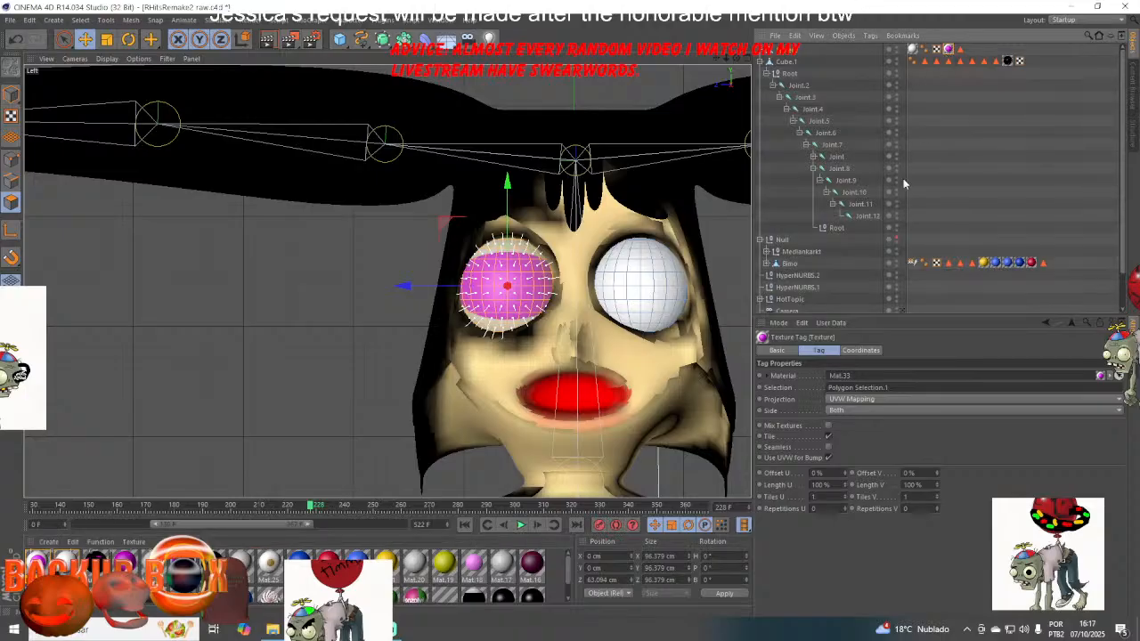
# - Turn off tiling for the first eye's iris texture and set Length U to 39% and Offset U to 31%
pyautogui.click(839, 483)
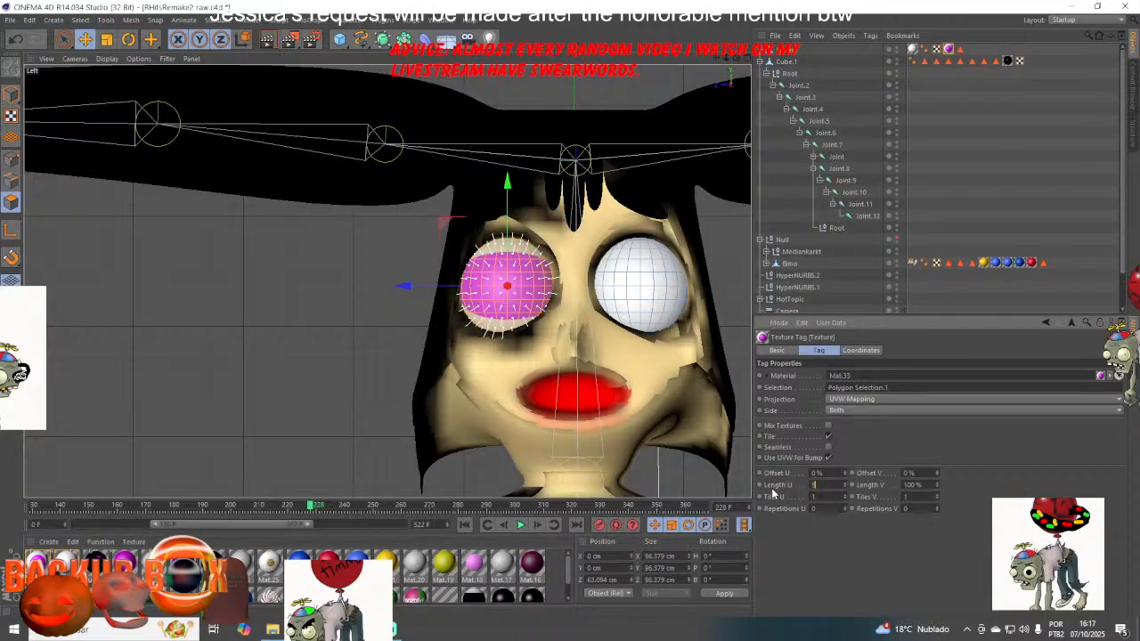
pyautogui.press('Return')
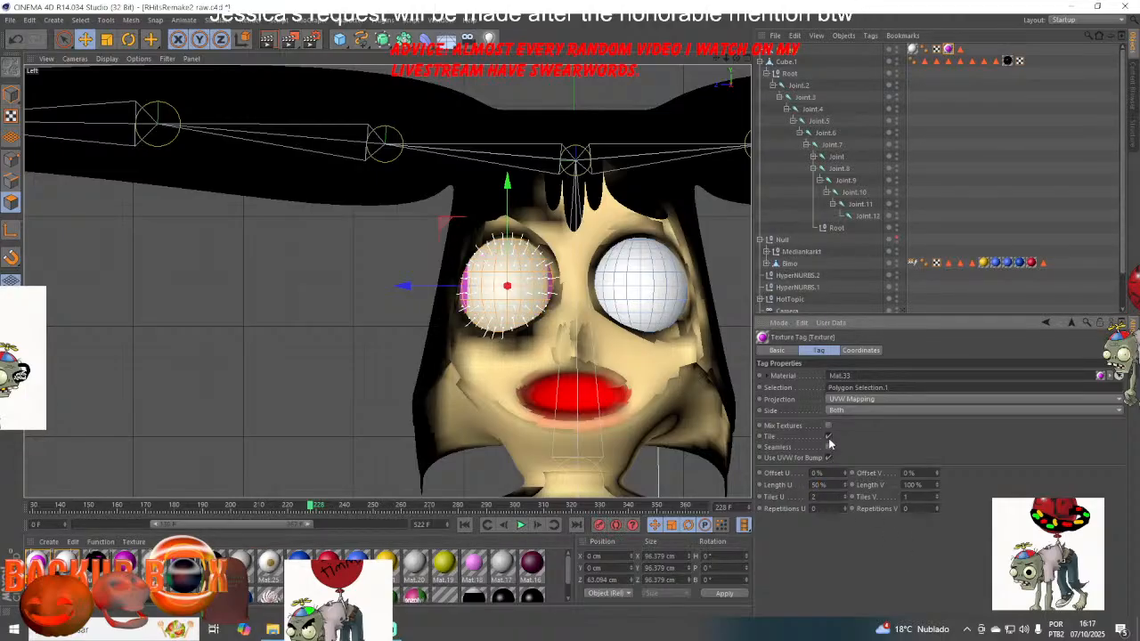
pyautogui.click(828, 437)
pyautogui.moveTo(844, 476)
pyautogui.mouseDown()
pyautogui.moveTo(845, 495)
pyautogui.moveTo(846, 471)
pyautogui.mouseUp()
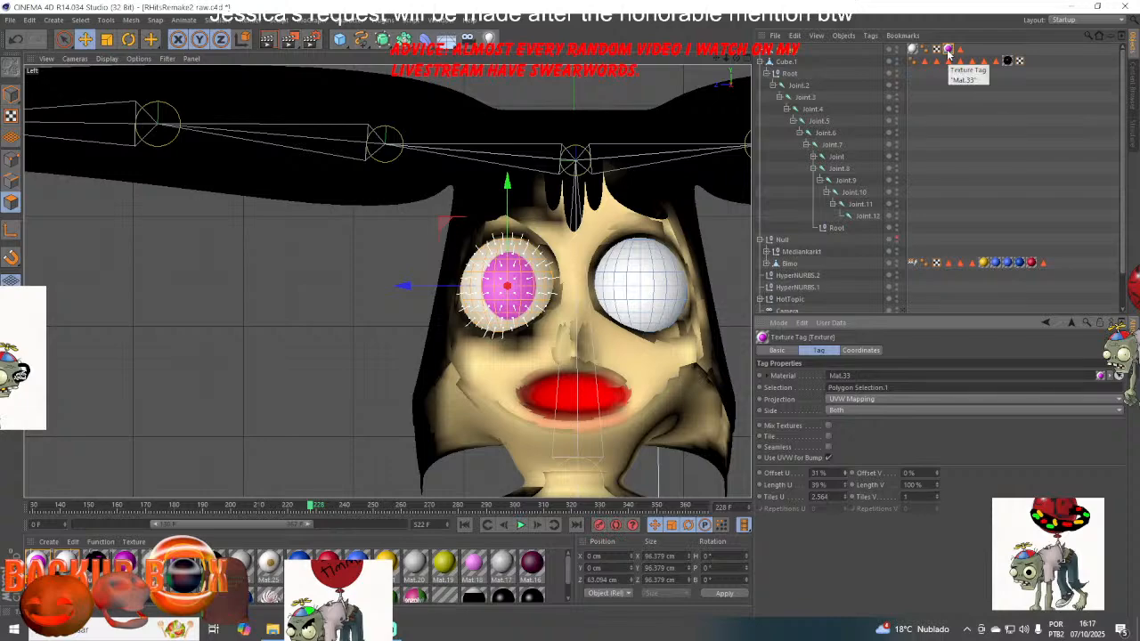
# - Select all polygons of the second eye and apply the magenta iris material to that selection
pyautogui.click(777, 57)
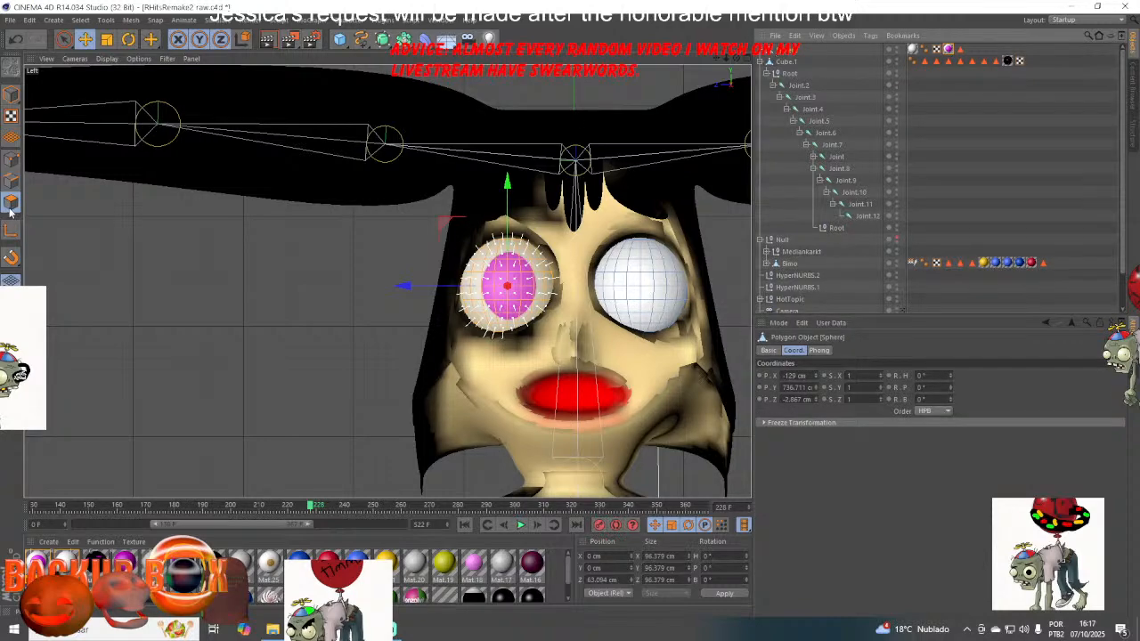
pyautogui.click(609, 269)
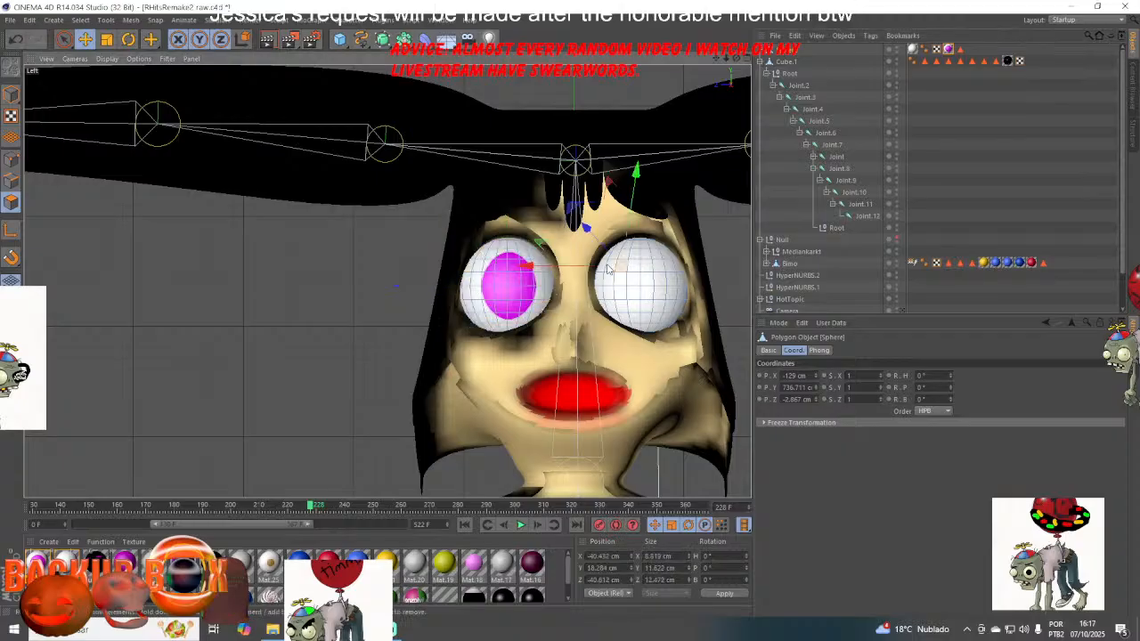
pyautogui.click(655, 298)
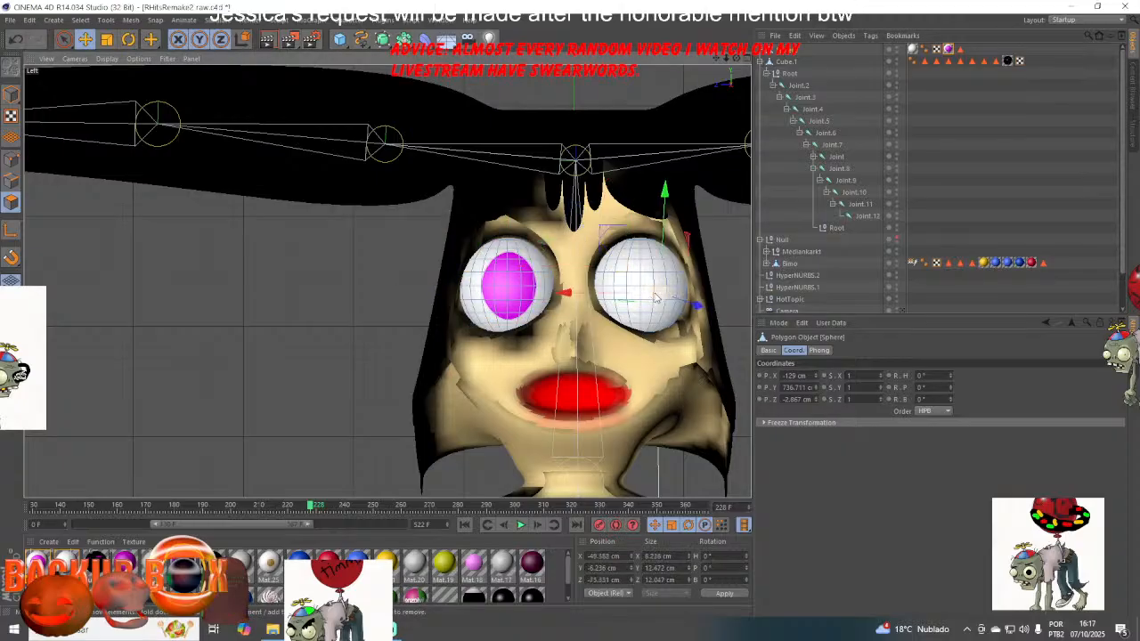
pyautogui.click(649, 278)
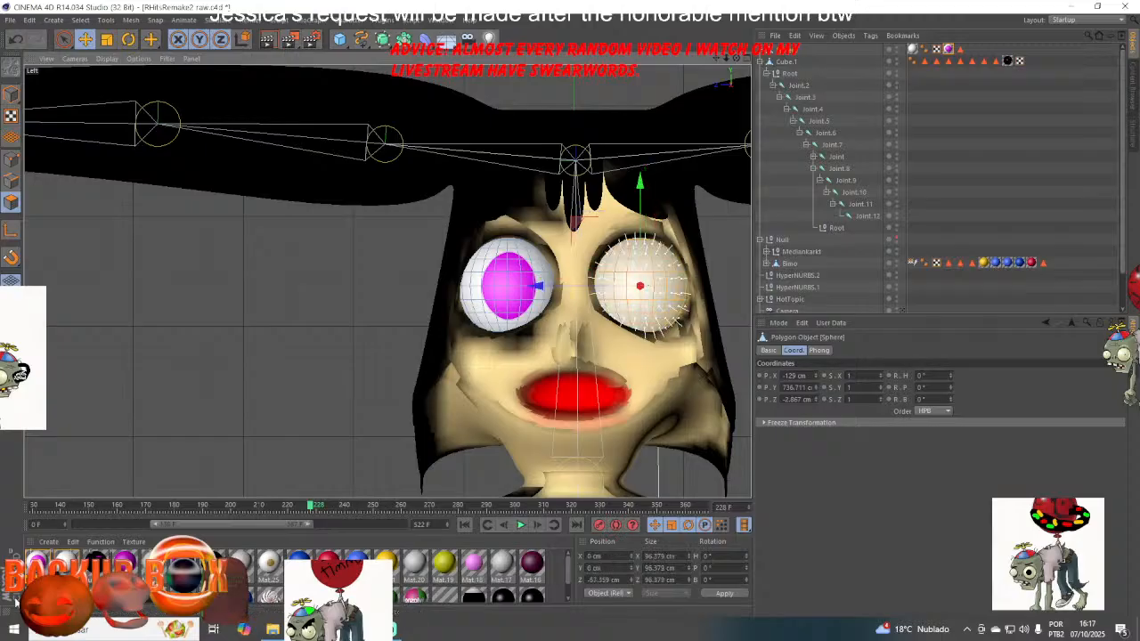
pyautogui.moveTo(36, 561); pyautogui.dragTo(654, 304)
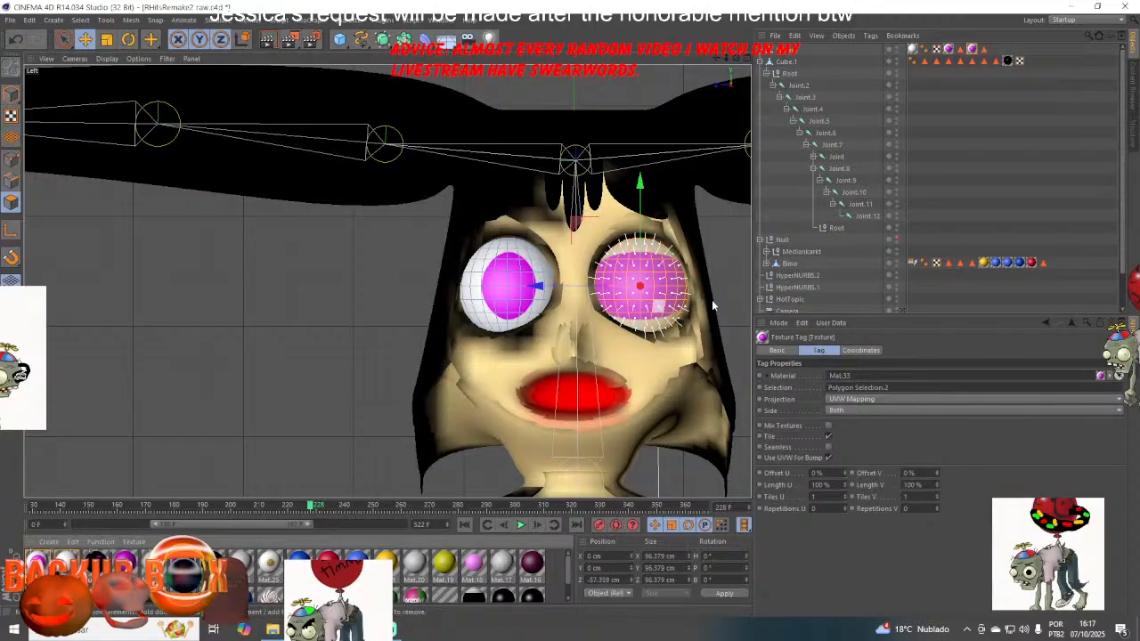
# - Turn off tiling for the second eye's iris texture and set Length U to 39% and Offset U to 31%, matching the first eye
pyautogui.click(970, 50)
pyautogui.click(819, 485)
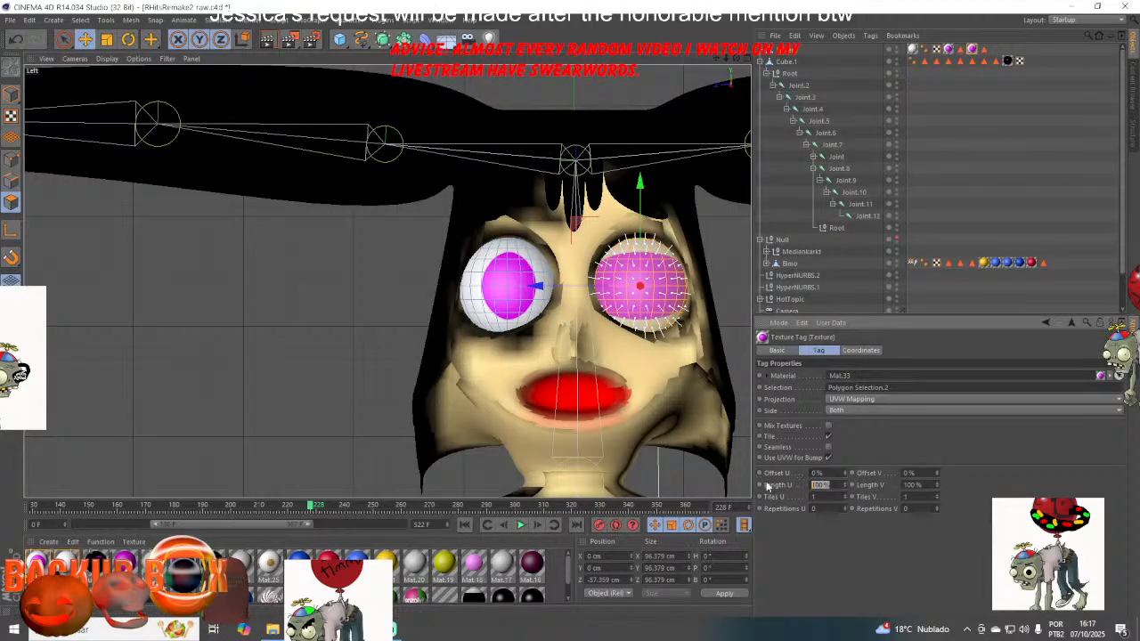
pyautogui.click(827, 436)
pyautogui.moveTo(845, 473); pyautogui.dragTo(845, 450)
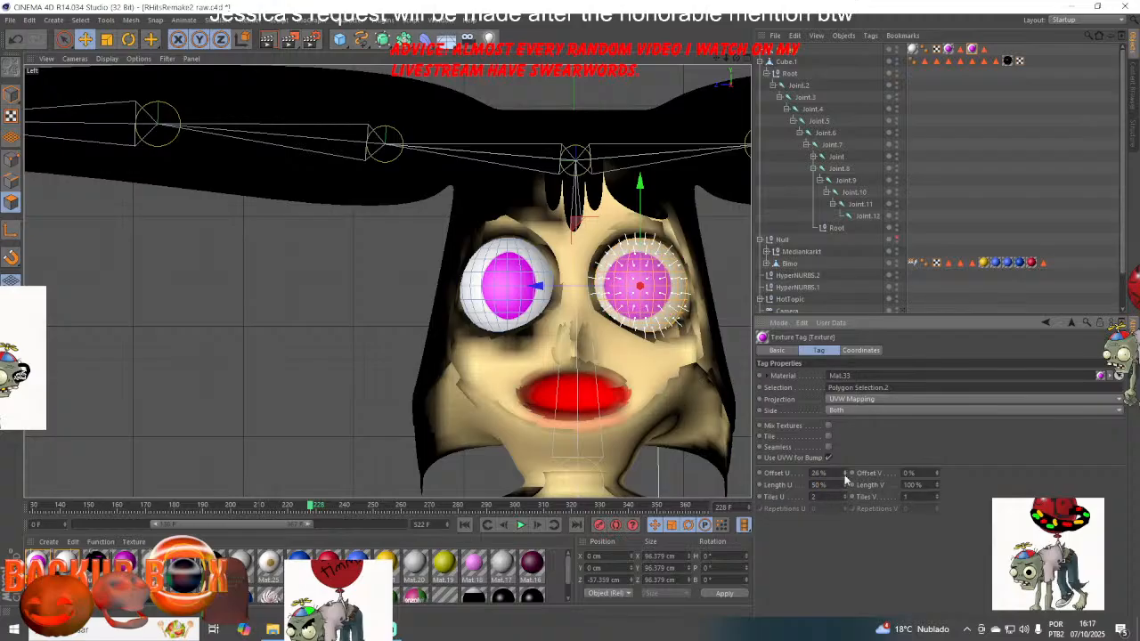
pyautogui.click(950, 49)
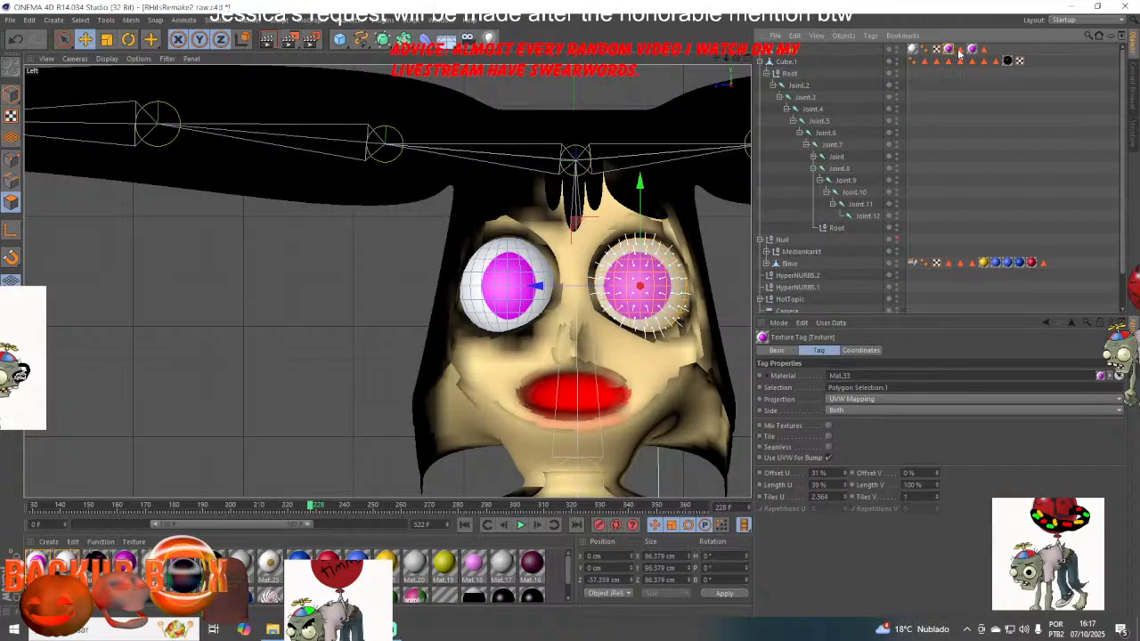
pyautogui.click(972, 49)
pyautogui.click(817, 485)
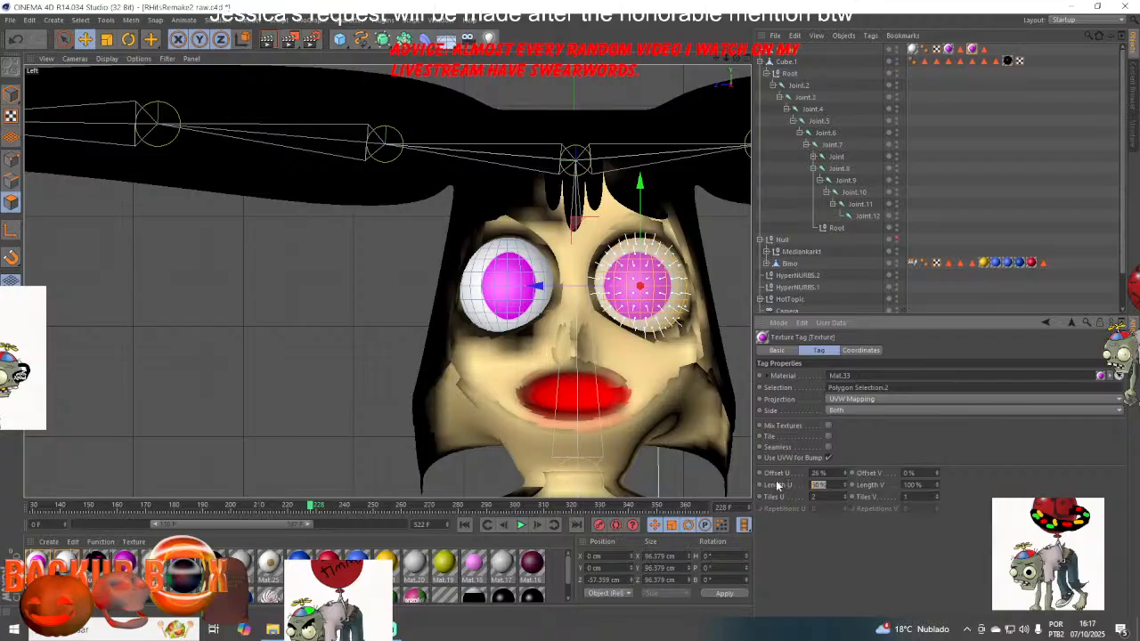
pyautogui.write('39')
pyautogui.press('Return')
pyautogui.moveTo(845, 473); pyautogui.dragTo(846, 475)
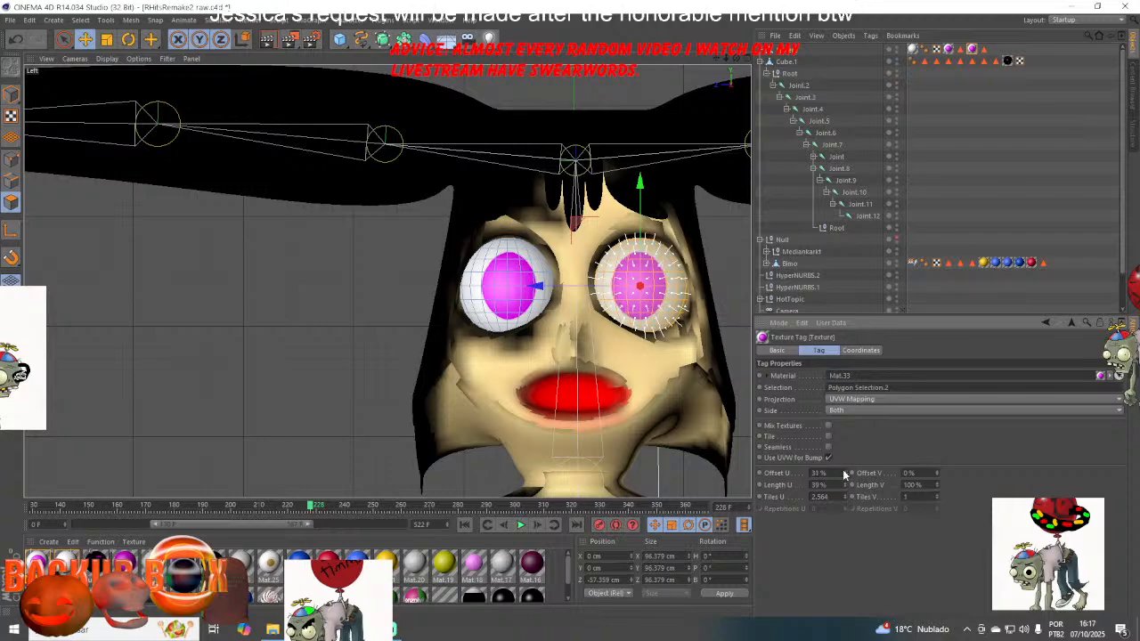
pyautogui.click(999, 229)
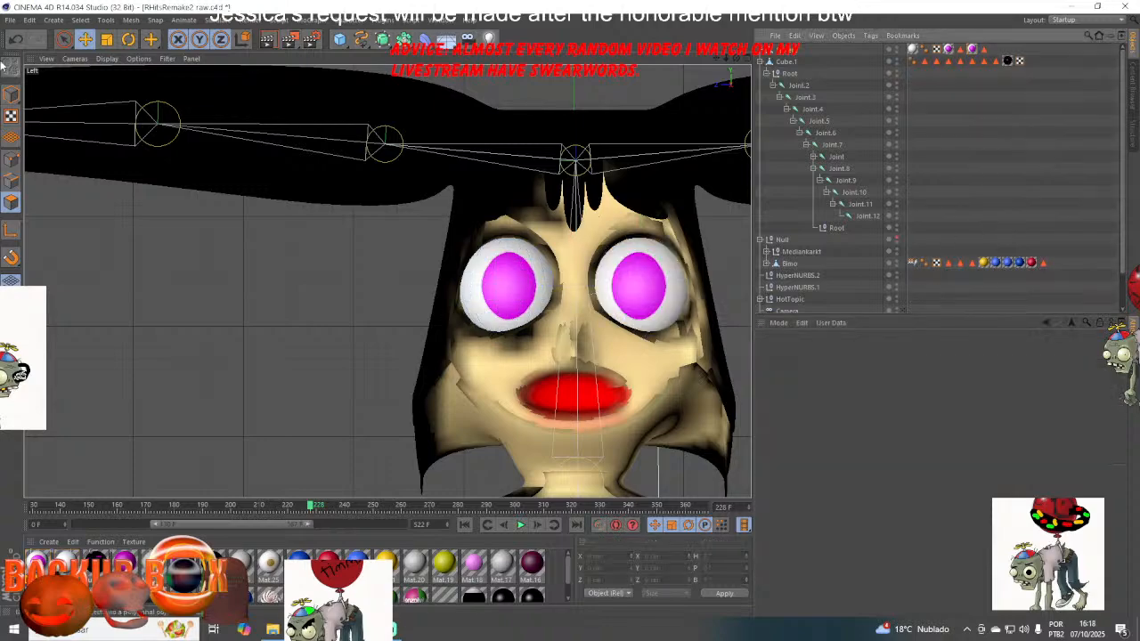
# - Save the project with both finished eyes
pyautogui.click(9, 19)
pyautogui.click(13, 114)
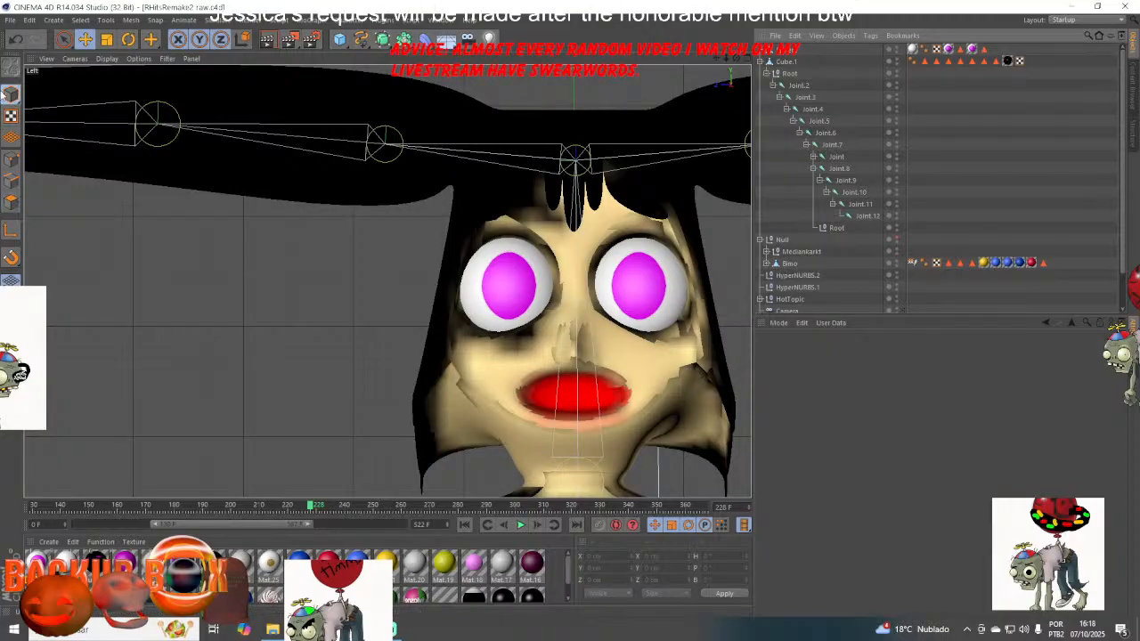
pyautogui.click(10, 20)
pyautogui.click(37, 117)
pyautogui.moveTo(714, 60); pyautogui.dragTo(554, 0)
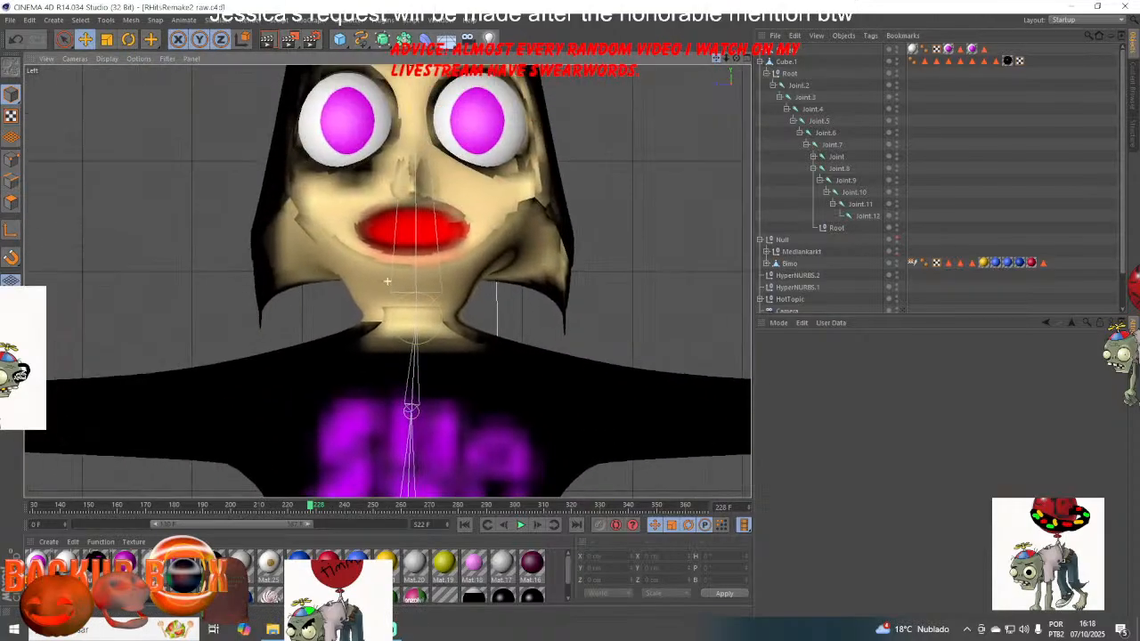
pyautogui.click(8, 19)
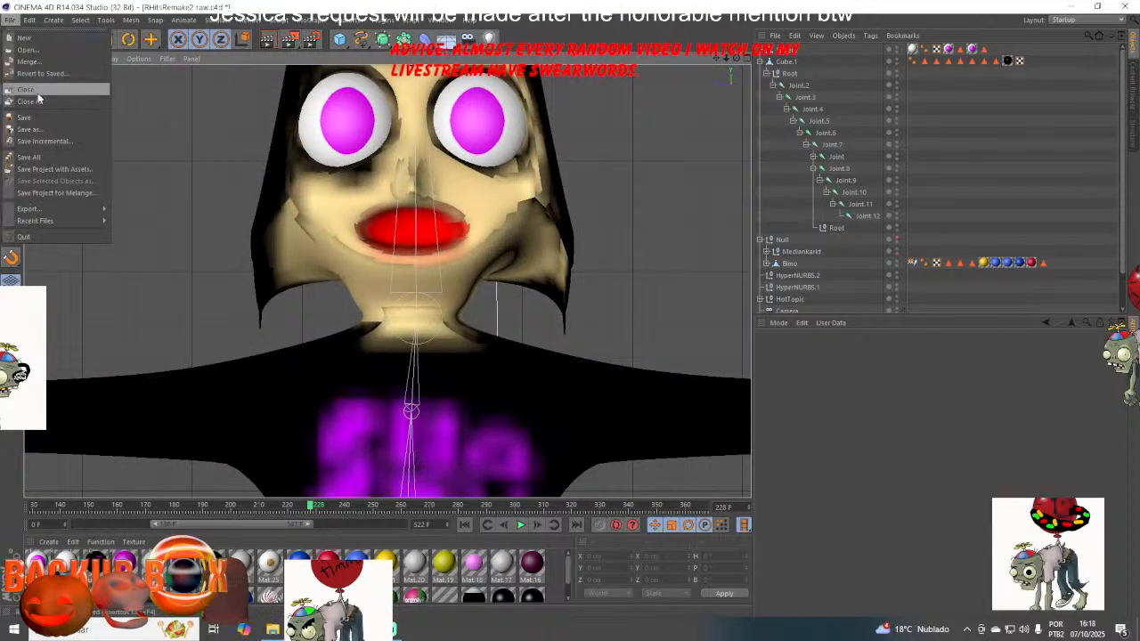
pyautogui.click(37, 116)
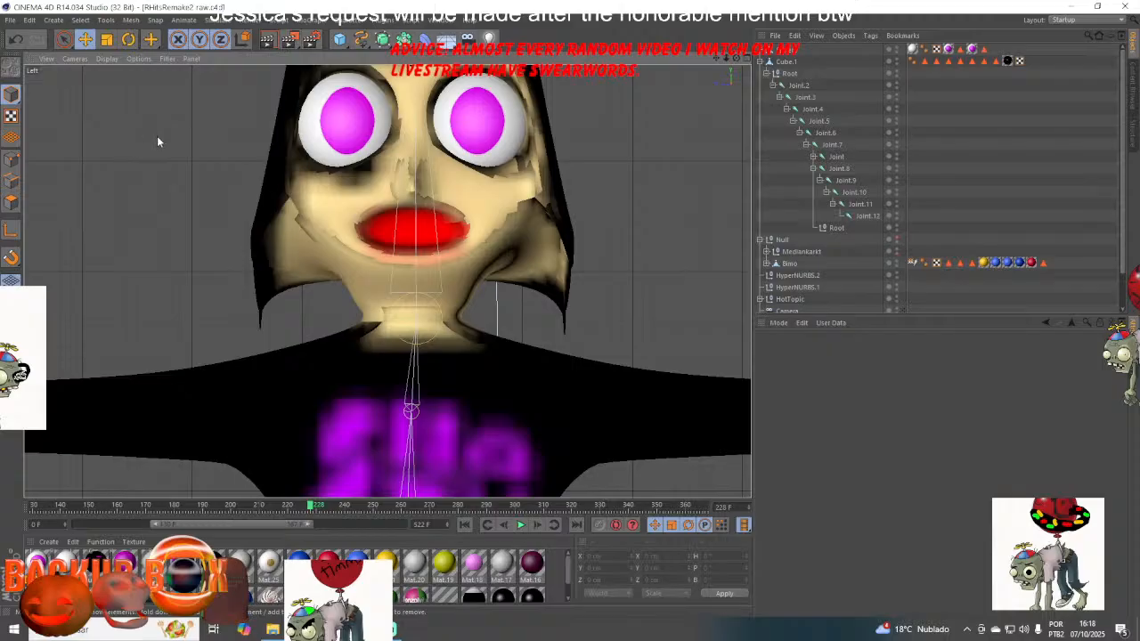
# - In the BP 3D Paint layout, brush black over the skin-coloured hair areas beside the jaw on both sides of the face
pyautogui.click(1069, 22)
pyautogui.click(1056, 41)
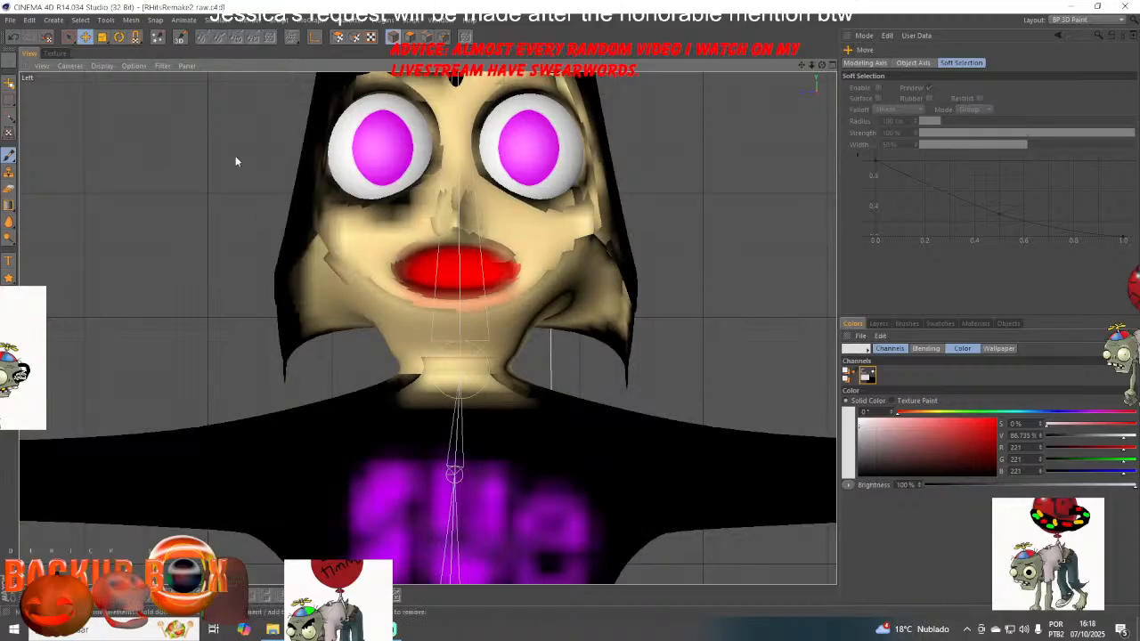
pyautogui.click(323, 227)
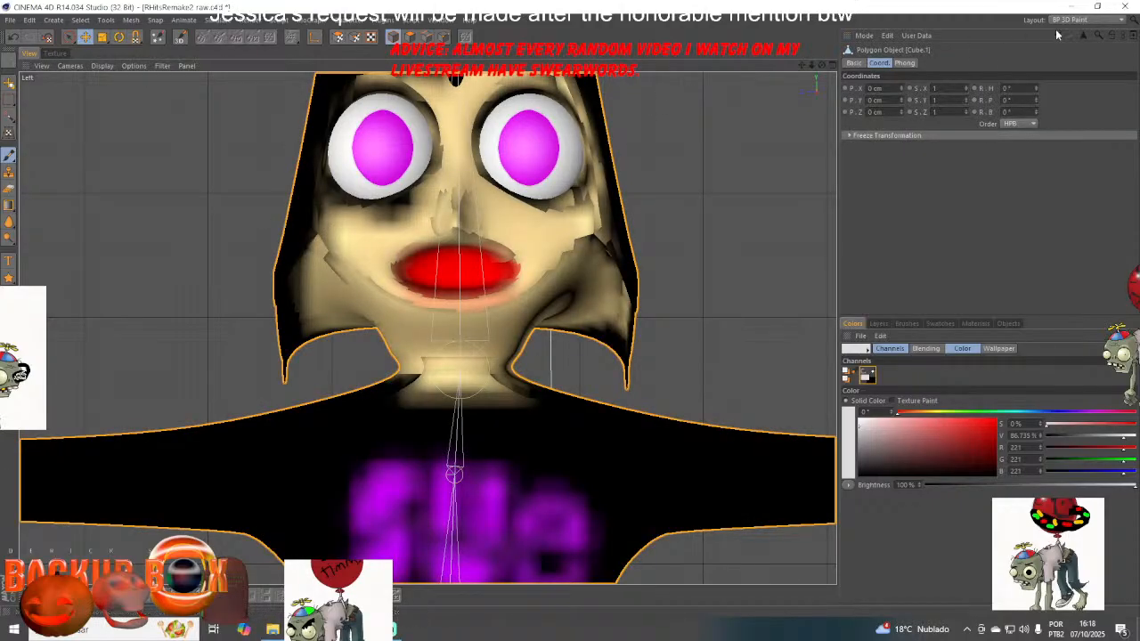
pyautogui.click(9, 155)
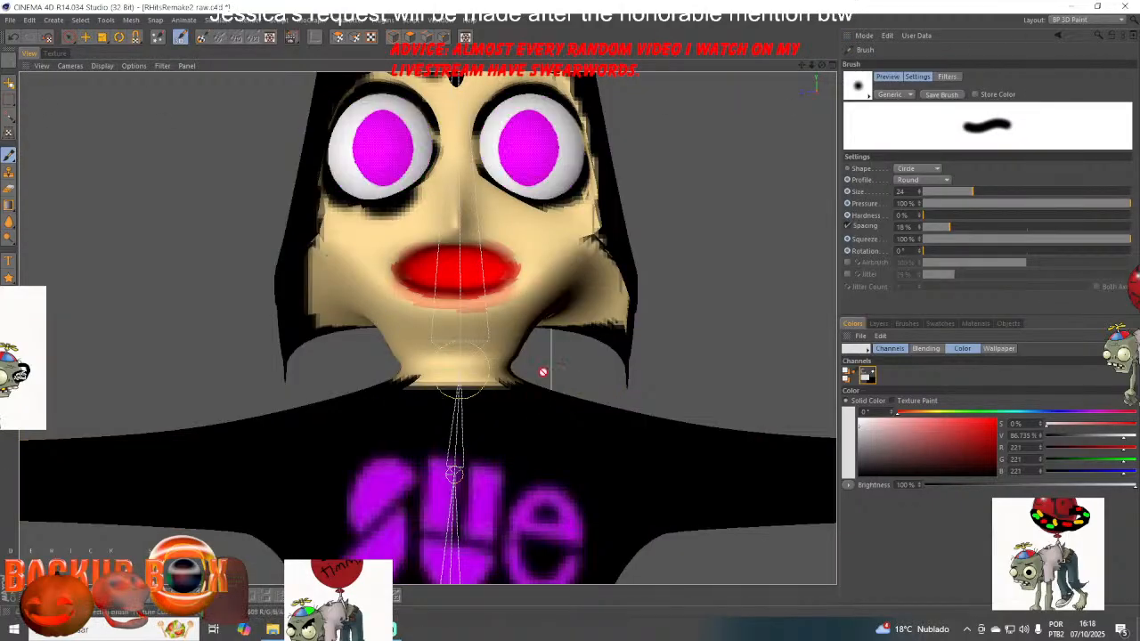
pyautogui.moveTo(879, 458); pyautogui.dragTo(856, 478)
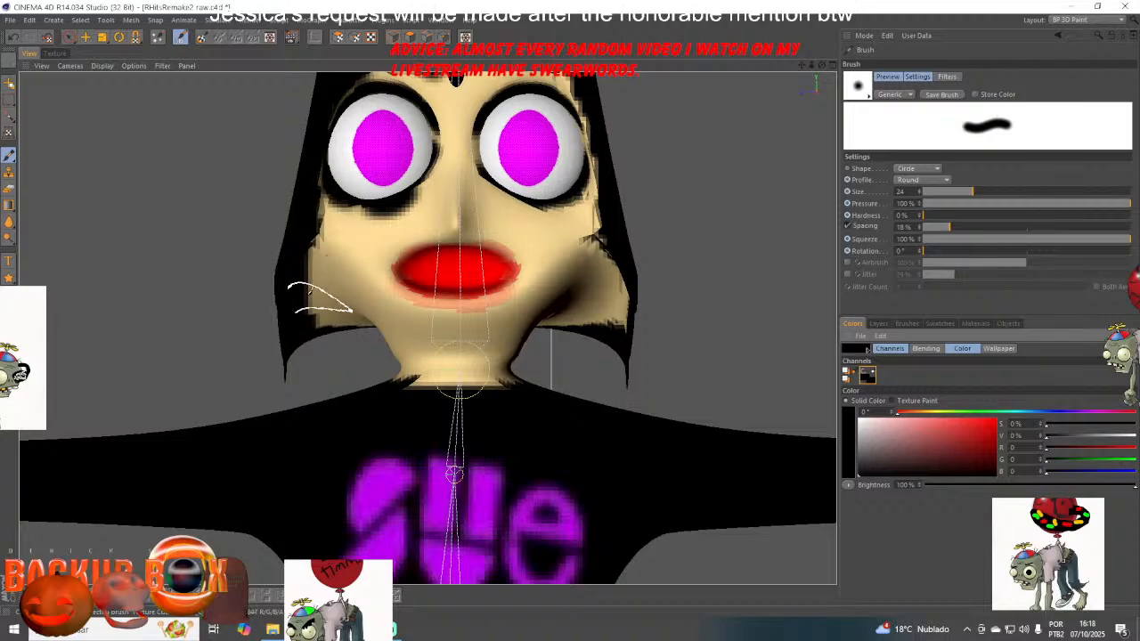
pyautogui.moveTo(314, 290); pyautogui.dragTo(345, 334)
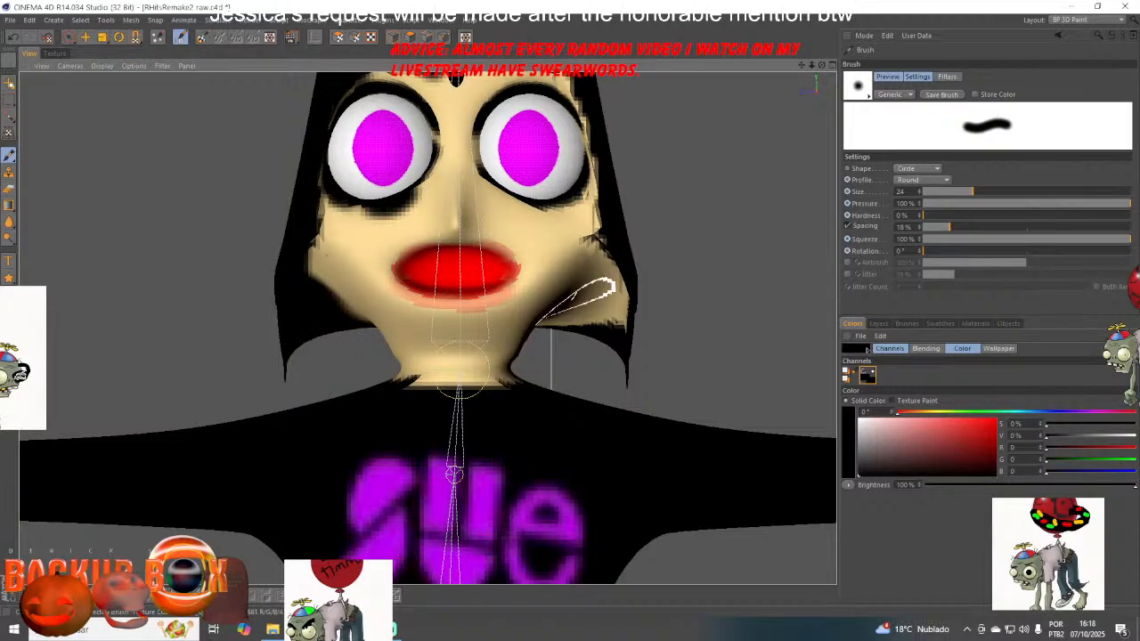
pyautogui.moveTo(590, 305)
pyautogui.mouseDown()
pyautogui.moveTo(629, 291)
pyautogui.moveTo(594, 259)
pyautogui.moveTo(561, 322)
pyautogui.mouseUp()
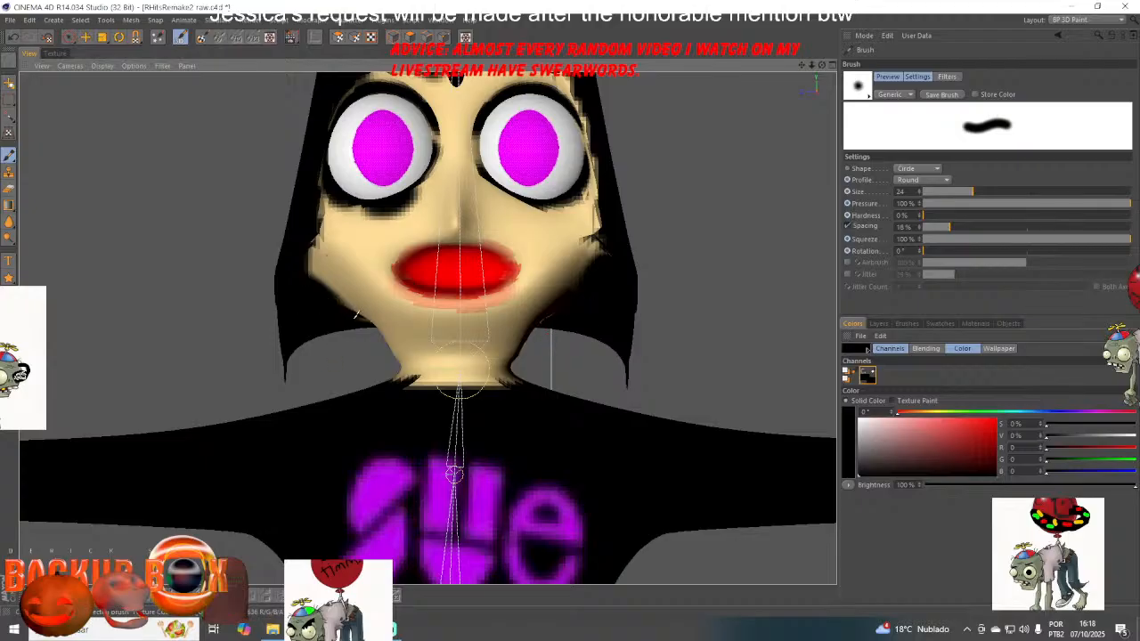
# - Save the painted texture changes with the project and return to the Startup layout
pyautogui.click(9, 20)
pyautogui.click(35, 119)
pyautogui.click(525, 357)
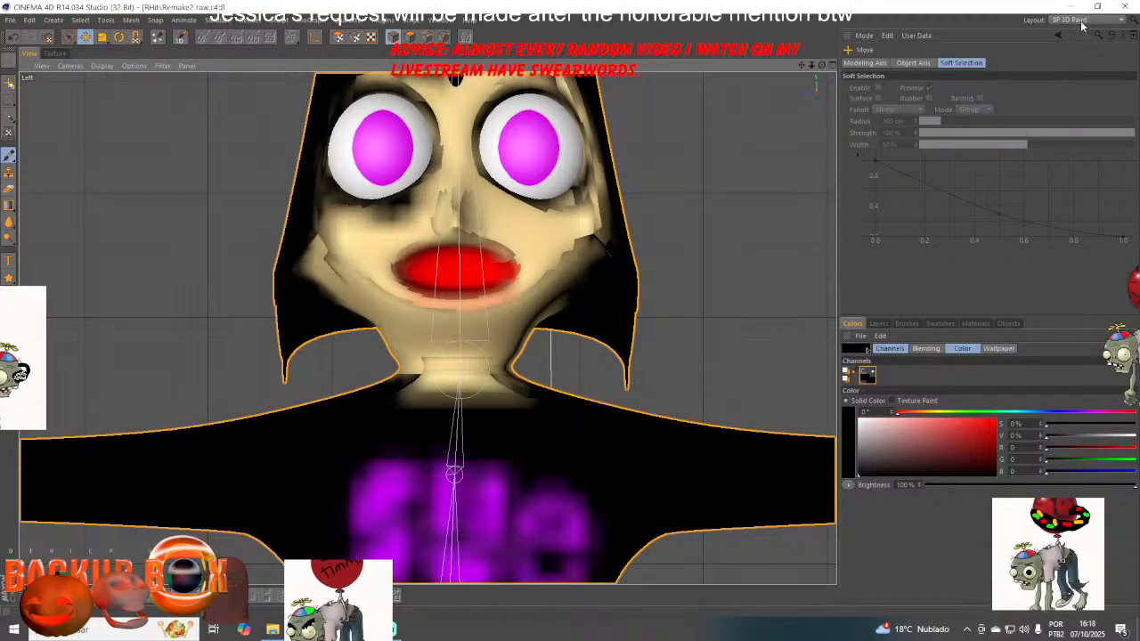
pyautogui.click(1081, 21)
pyautogui.click(1065, 97)
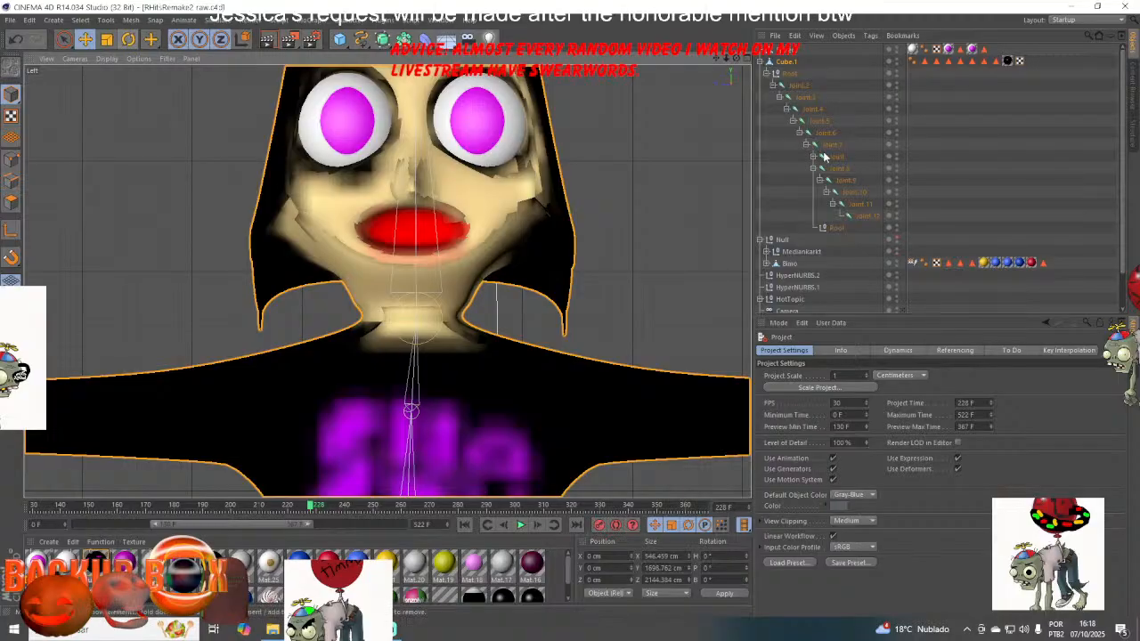
pyautogui.moveTo(716, 58); pyautogui.dragTo(710, 192)
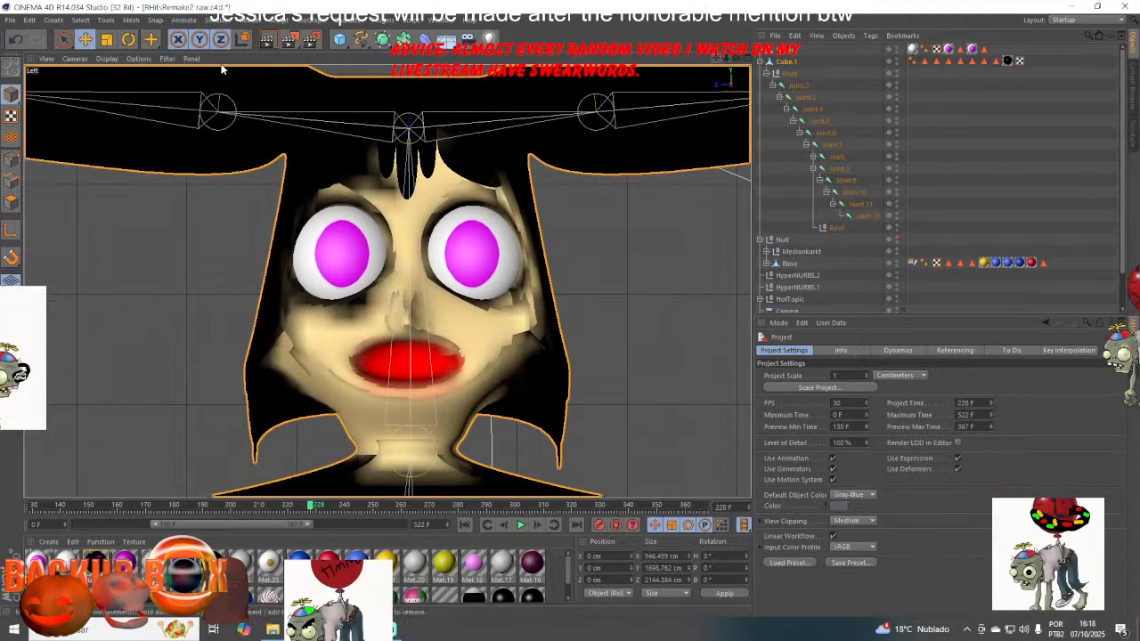
pyautogui.click(10, 20)
pyautogui.click(33, 119)
# - Draw mirrored leg joints under Joint.2 with the Joint Tool, placing them at the hips, knees and ankles
pyautogui.moveTo(716, 58); pyautogui.dragTo(690, 60)
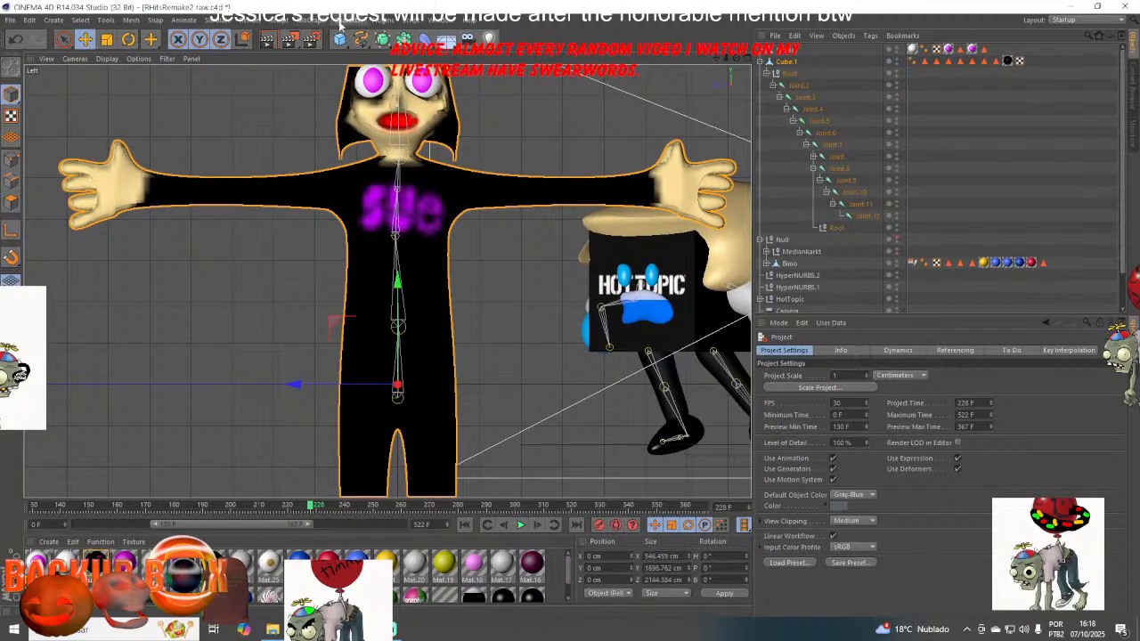
pyautogui.click(788, 85)
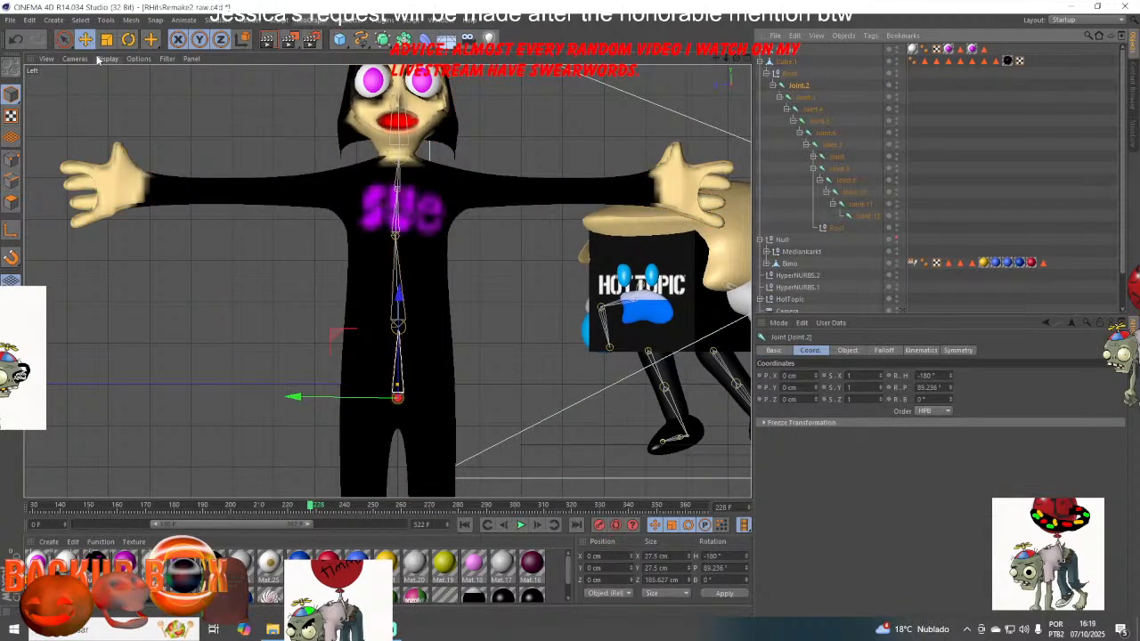
pyautogui.moveTo(150, 39); pyautogui.dragTo(202, 99)
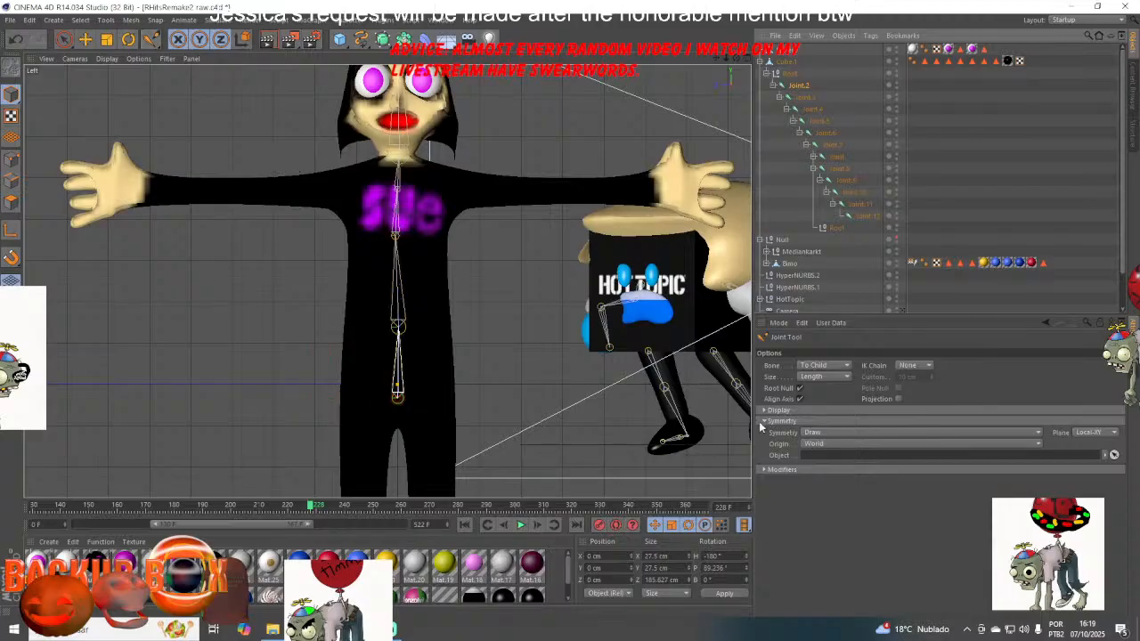
pyautogui.scroll(2, 534, 179)
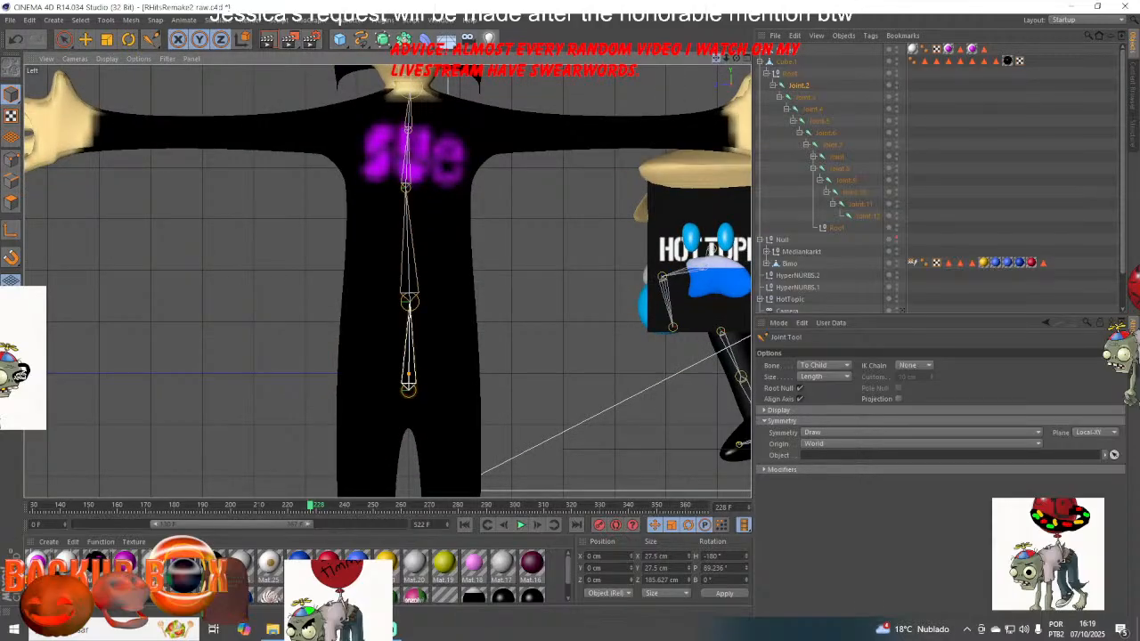
pyautogui.keyDown('alt'); pyautogui.moveTo(576, 346); pyautogui.dragTo(582, 111, button='middle'); pyautogui.keyUp('alt')
pyautogui.keyDown('ctrl'); pyautogui.click(374, 187); pyautogui.keyUp('ctrl')
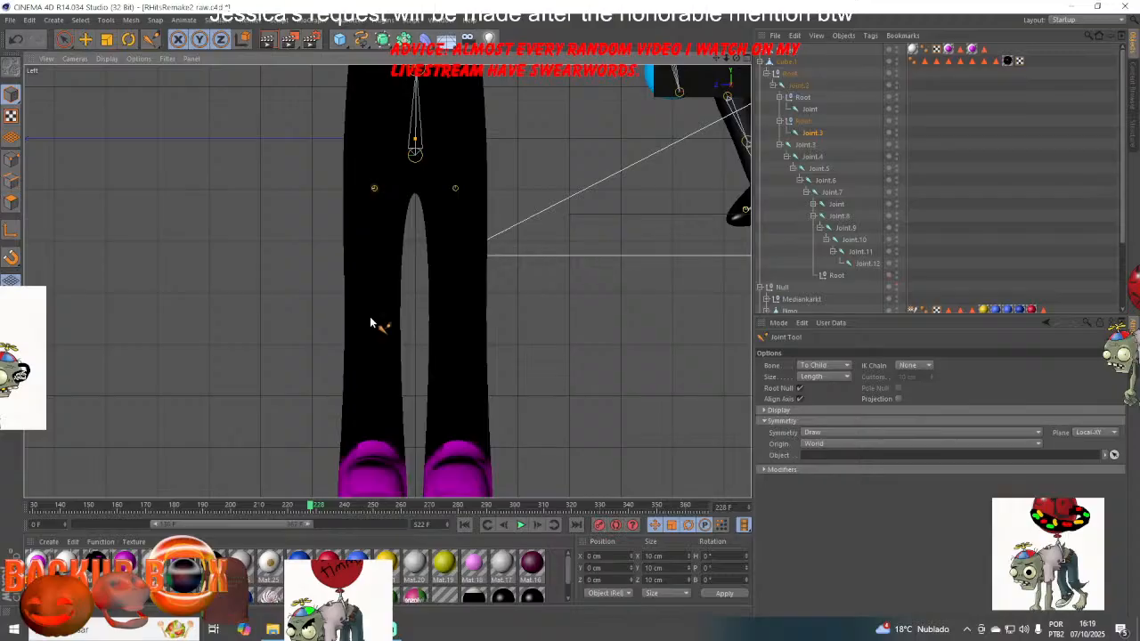
pyautogui.keyDown('ctrl'); pyautogui.click(370, 321); pyautogui.keyUp('ctrl')
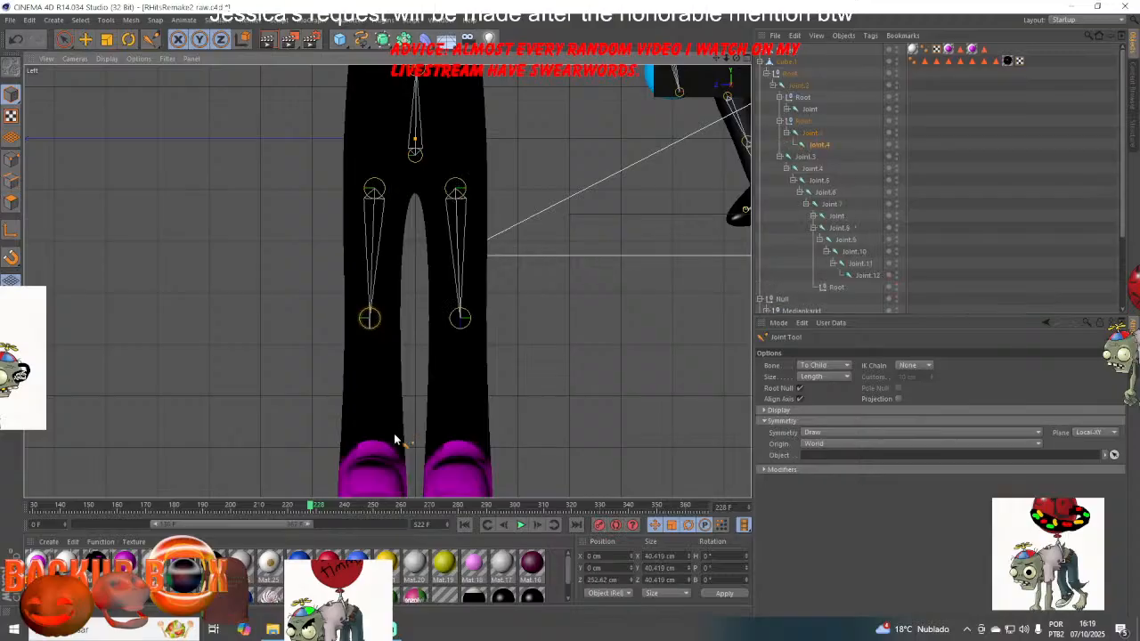
pyautogui.keyDown('ctrl'); pyautogui.click(372, 486); pyautogui.keyUp('ctrl')
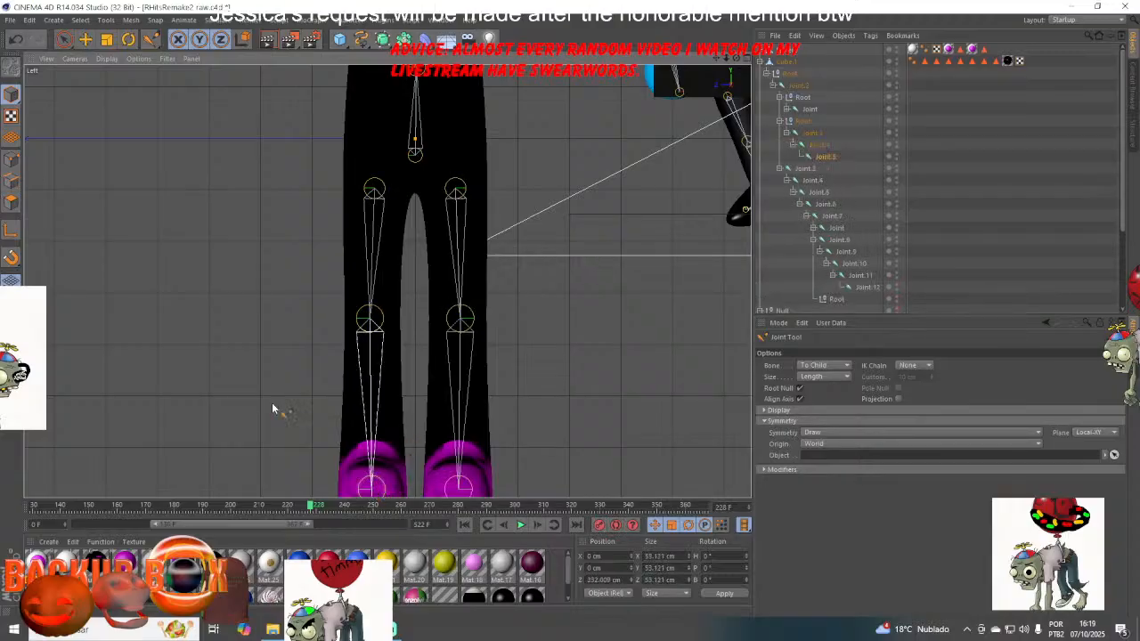
# - In the front view, extend the leg chain with a joint at the shoe's toe, and save the project
pyautogui.click(76, 59)
pyautogui.click(85, 169)
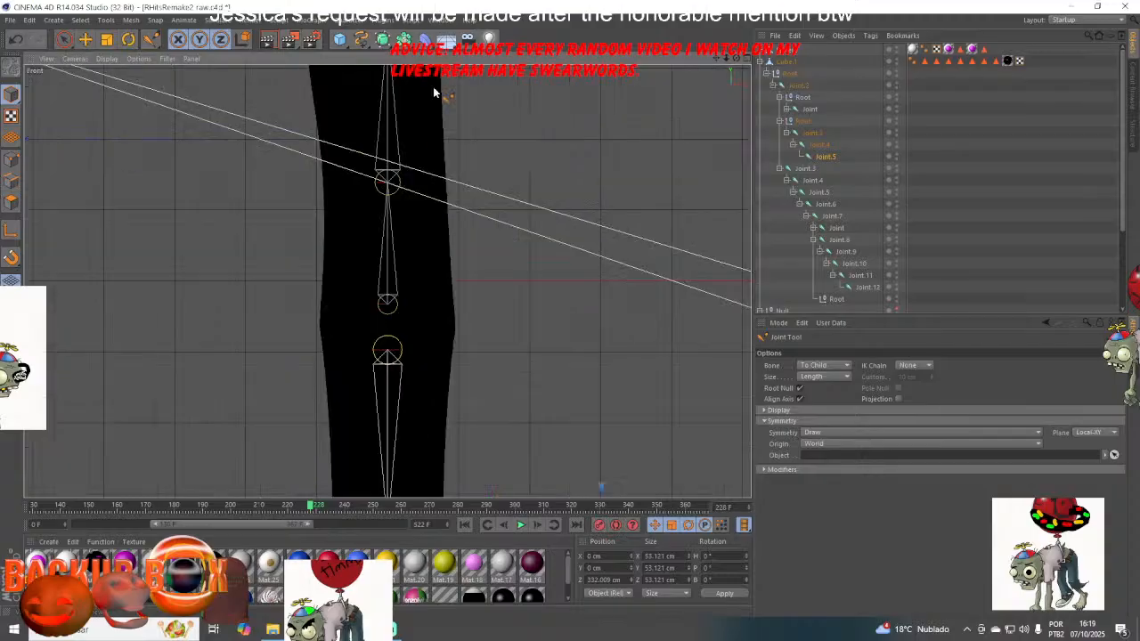
pyautogui.moveTo(715, 61); pyautogui.dragTo(384, 325)
pyautogui.keyDown('ctrl'); pyautogui.click(293, 334); pyautogui.keyUp('ctrl')
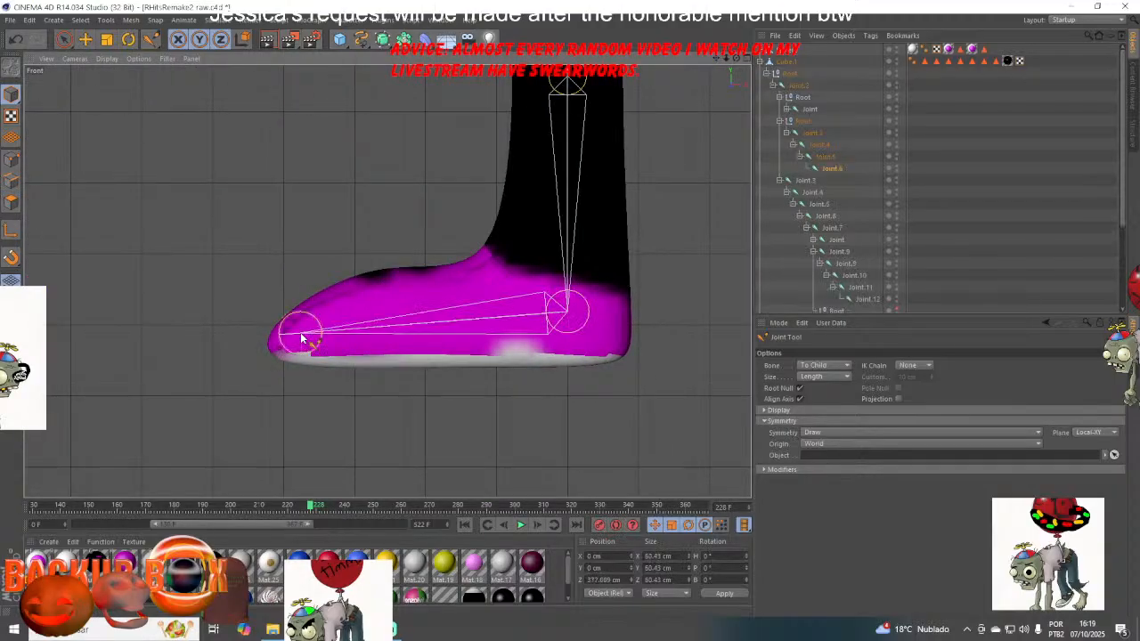
pyautogui.click(9, 19)
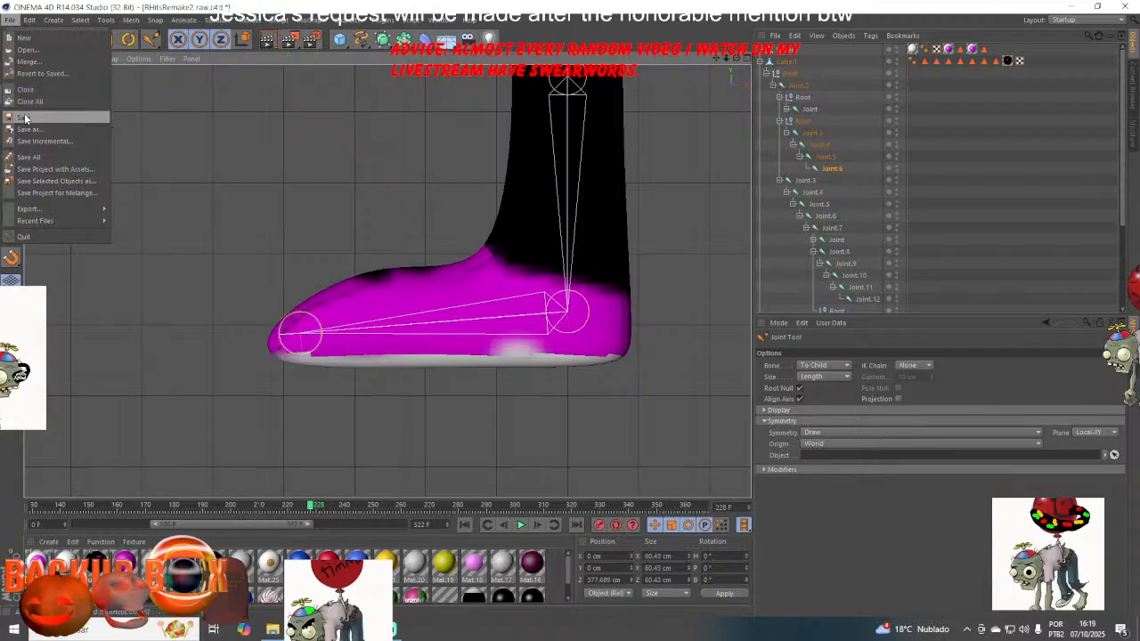
pyautogui.click(26, 116)
# - In the left view, move both leg joint chains out of their Root nulls and parent them directly to Joint.2
pyautogui.click(108, 58)
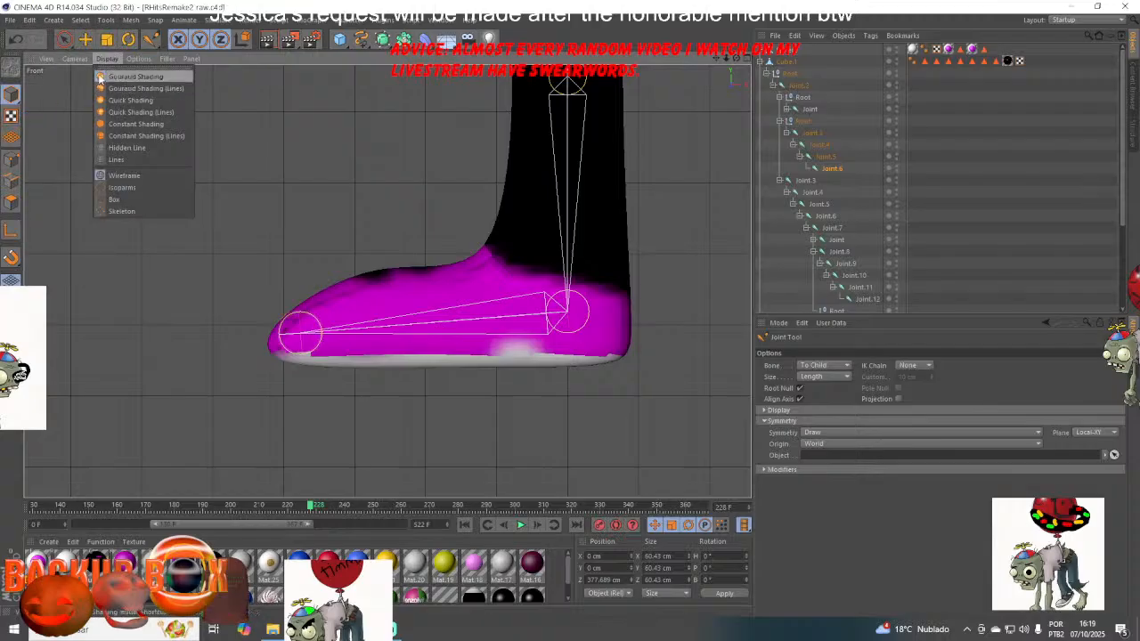
pyautogui.moveTo(82, 61)
pyautogui.click(83, 149)
pyautogui.scroll(-10, 329, 175)
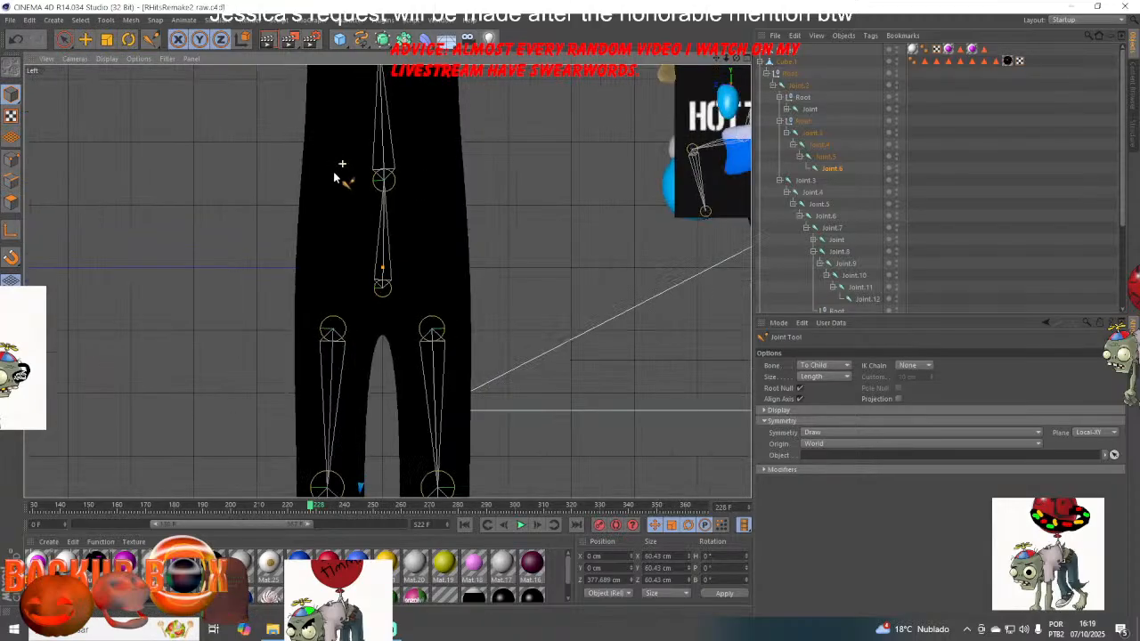
pyautogui.moveTo(715, 58); pyautogui.dragTo(792, 86)
pyautogui.moveTo(801, 161); pyautogui.dragTo(797, 86)
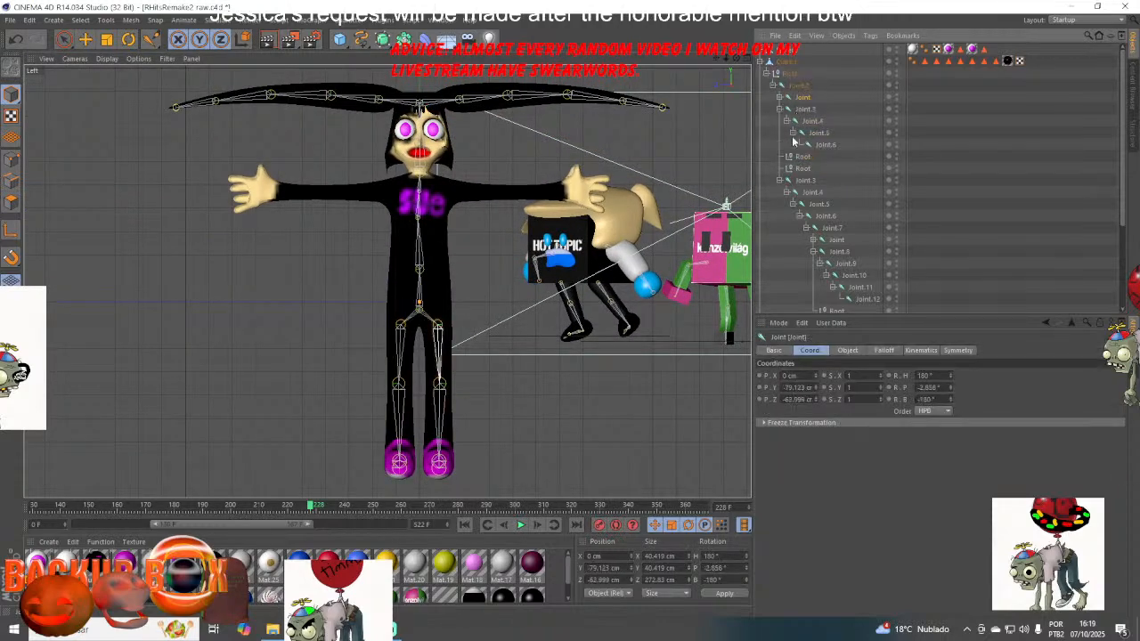
# - Delete the two emptied Root nulls of the leg chains under Joint.2
pyautogui.click(799, 156)
pyautogui.press('Delete')
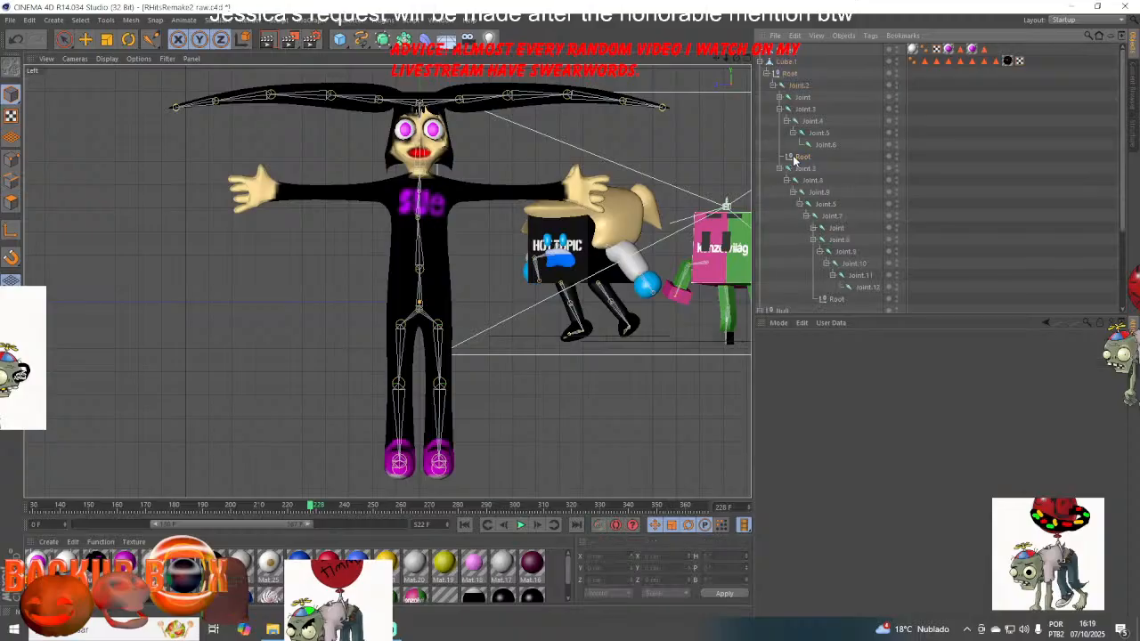
pyautogui.click(793, 157)
pyautogui.press('Delete')
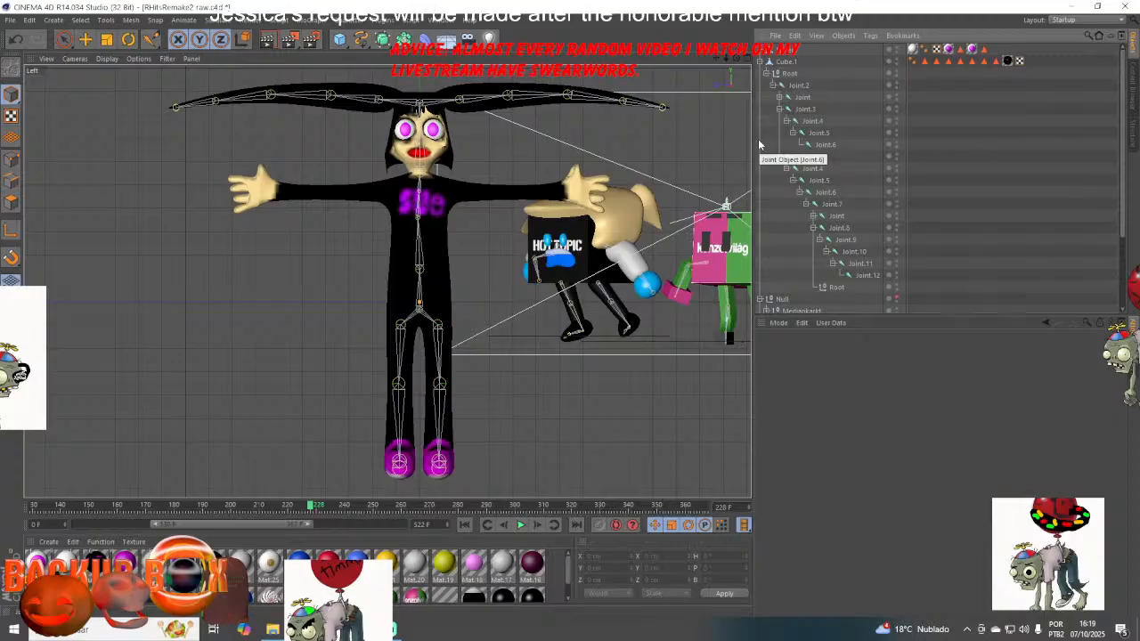
pyautogui.moveTo(715, 58); pyautogui.dragTo(698, 116)
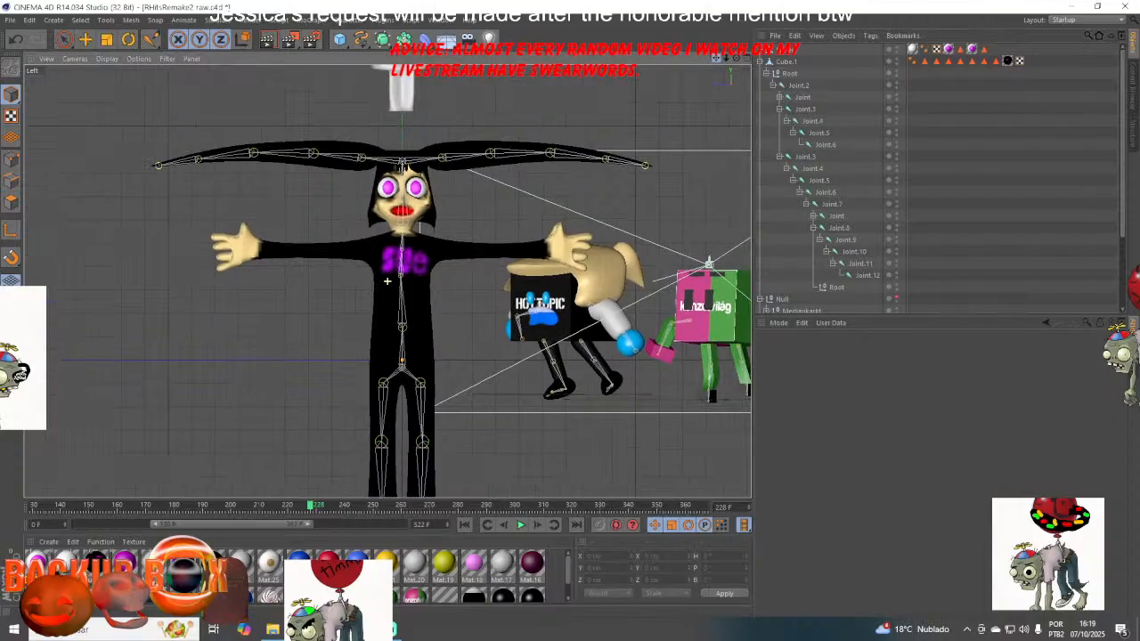
# - Save the project and render the left view to check the painted character
pyautogui.moveTo(388, 281); pyautogui.dragTo(371, 315)
pyautogui.click(8, 20)
pyautogui.click(27, 117)
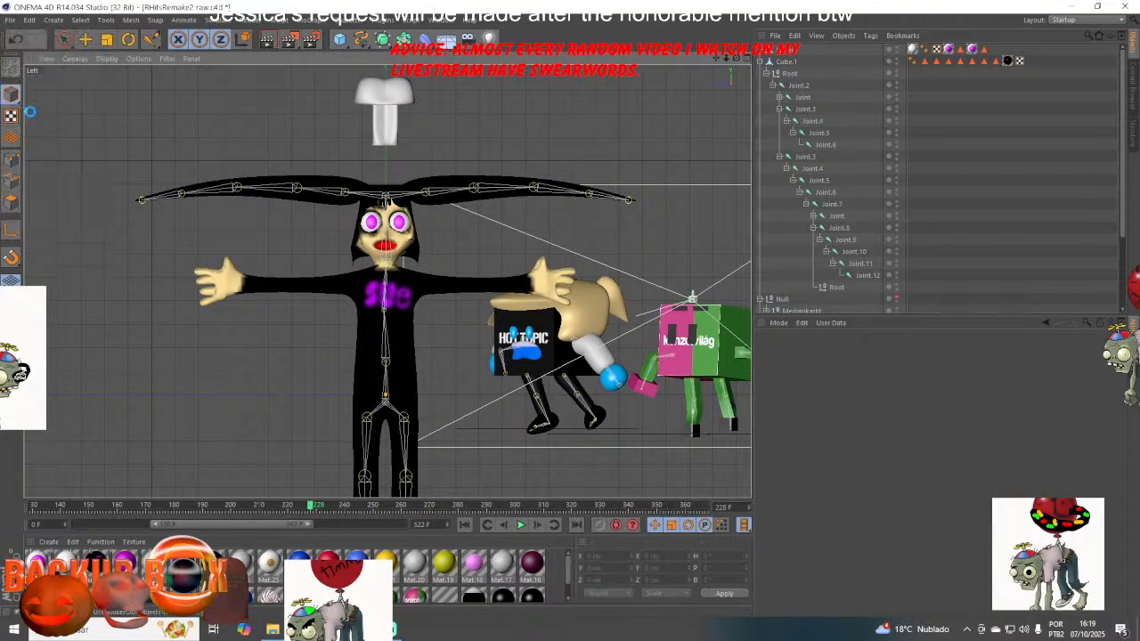
pyautogui.click(268, 39)
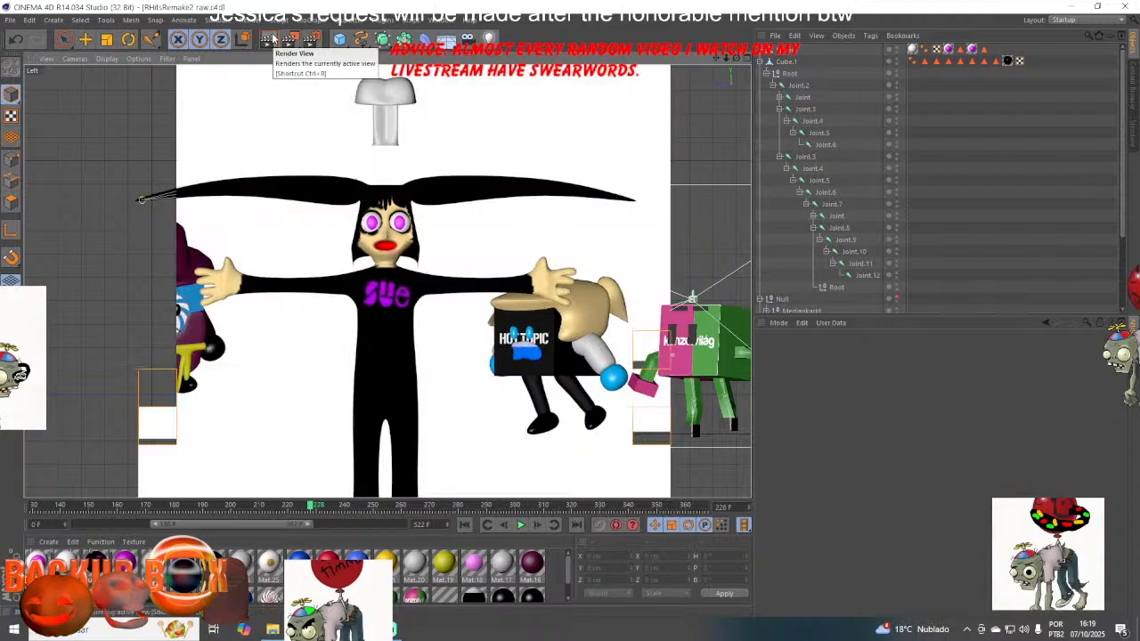
pyautogui.click(294, 383)
pyautogui.scroll(5, 294, 383)
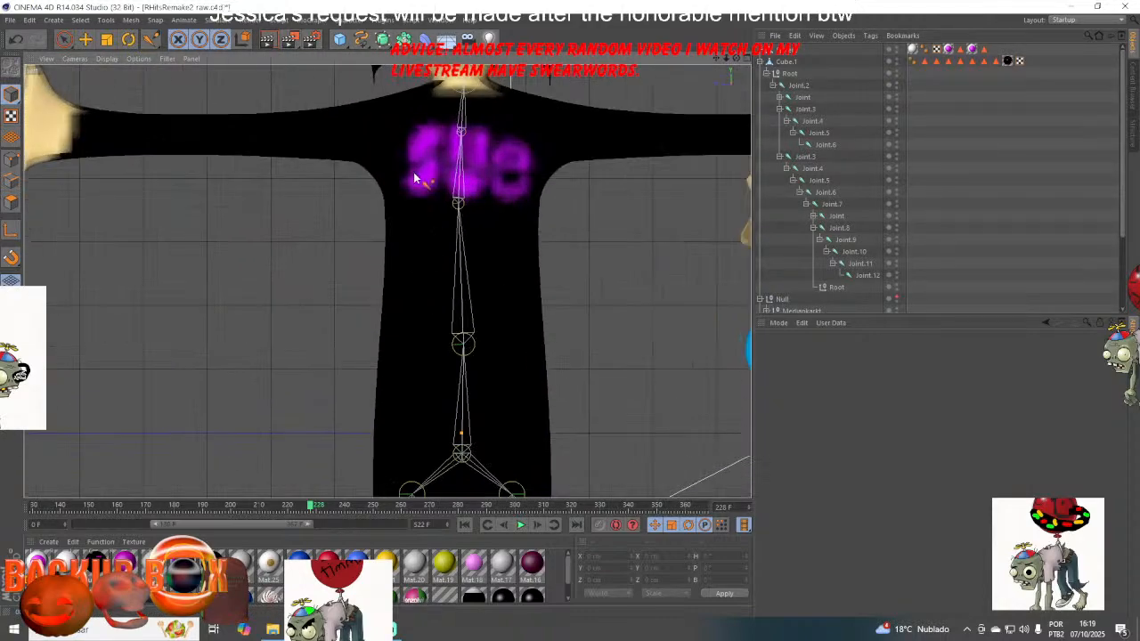
# - Switch to the BP 3D Paint layout and sample the skin colour (R 255, G 223, B 153) from the face
pyautogui.moveTo(719, 58); pyautogui.dragTo(744, 58)
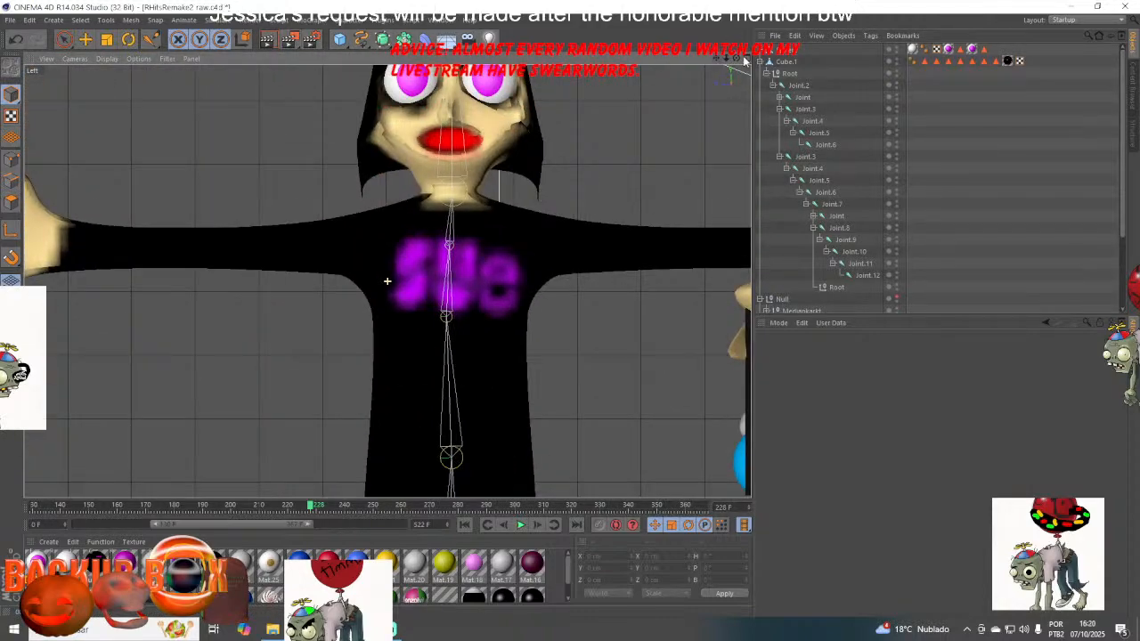
pyautogui.click(1081, 25)
pyautogui.click(1087, 41)
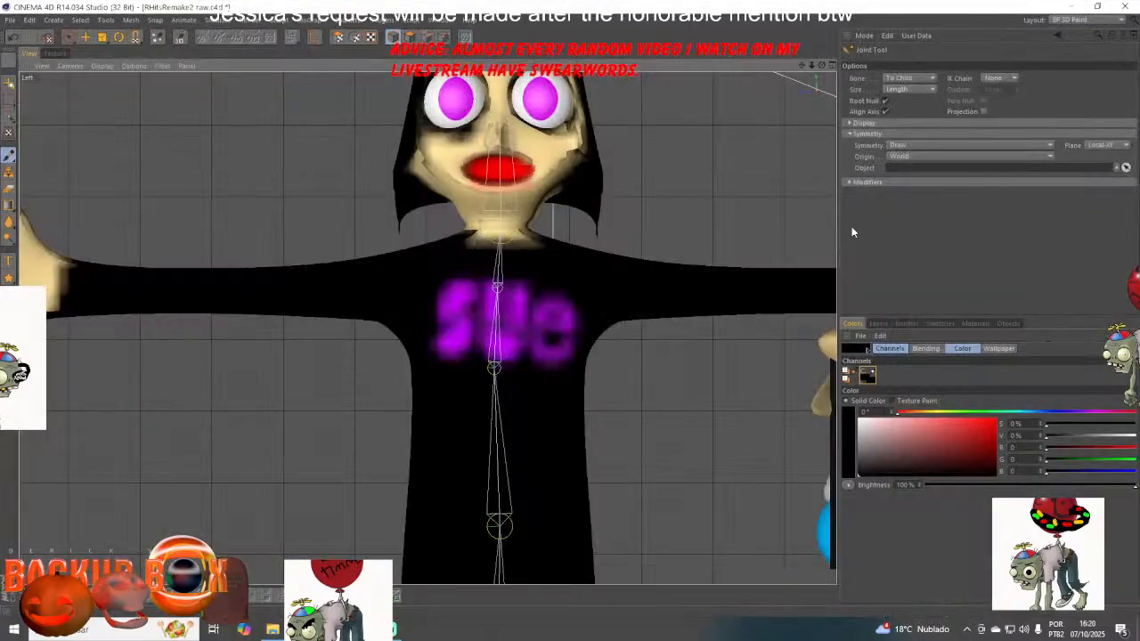
pyautogui.click(10, 156)
pyautogui.click(456, 156)
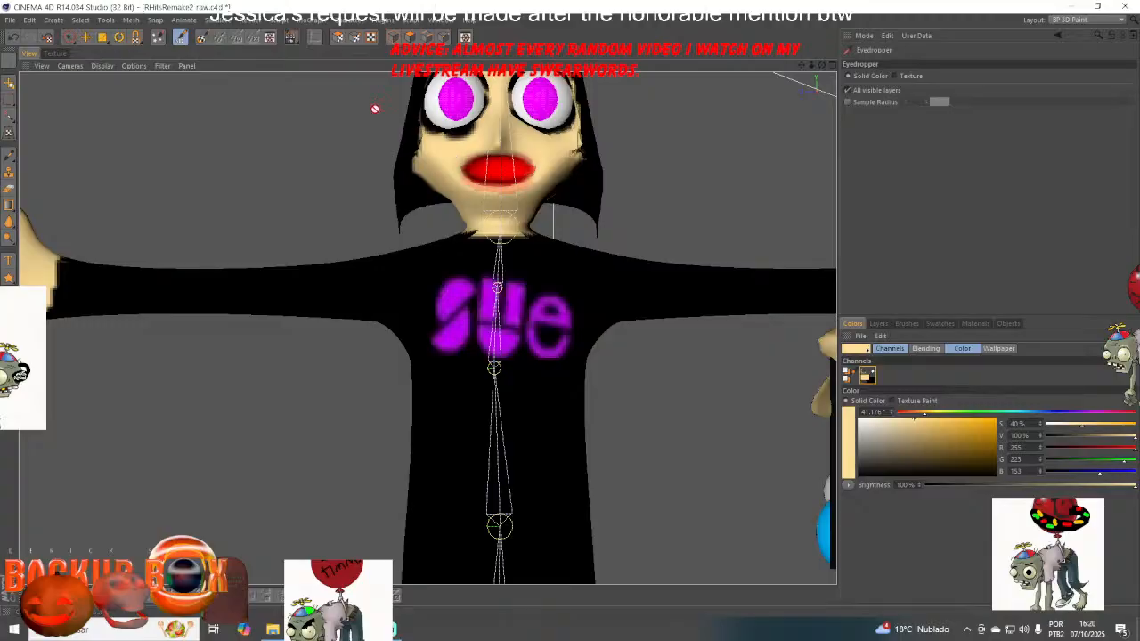
# - Set the brush size to 7 and paint skin colour over the black smudges beneath both eyes
pyautogui.scroll(5, 451, 122)
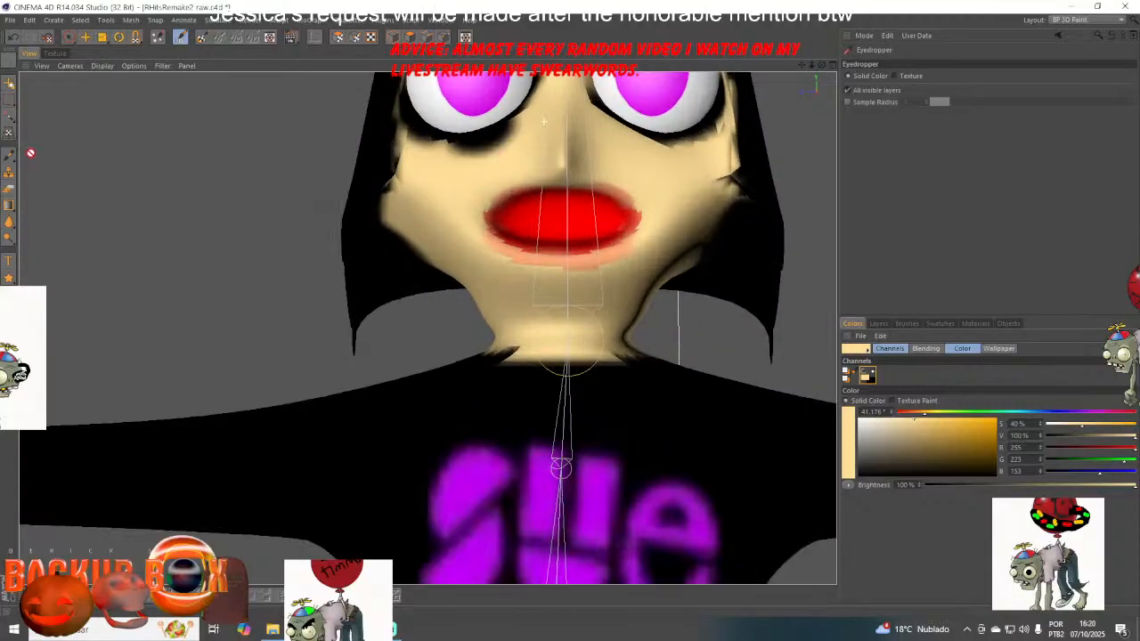
pyautogui.click(9, 157)
pyautogui.moveTo(963, 191); pyautogui.dragTo(947, 190)
pyautogui.moveTo(527, 131)
pyautogui.mouseDown()
pyautogui.moveTo(454, 151)
pyautogui.moveTo(487, 140)
pyautogui.moveTo(421, 138)
pyautogui.mouseUp()
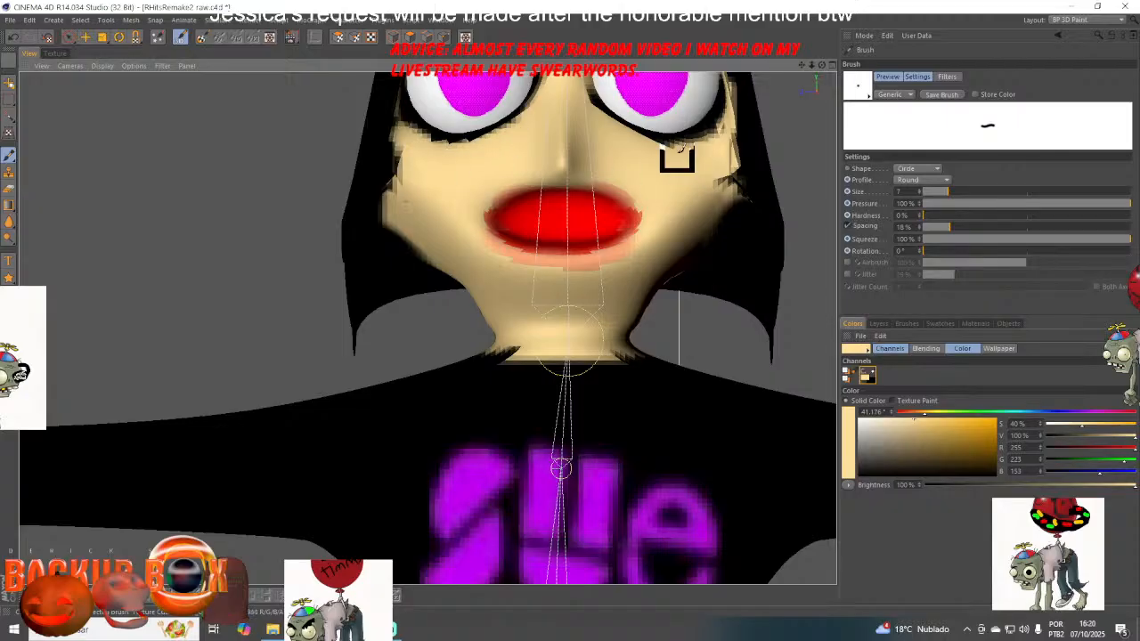
pyautogui.moveTo(688, 134)
pyautogui.mouseDown()
pyautogui.moveTo(713, 132)
pyautogui.moveTo(669, 145)
pyautogui.mouseUp()
# - Paint skin colour along the inner and upper edges of both eyes to thin their black outlines
pyautogui.moveTo(803, 65); pyautogui.dragTo(804, 211)
pyautogui.moveTo(540, 201); pyautogui.dragTo(552, 245)
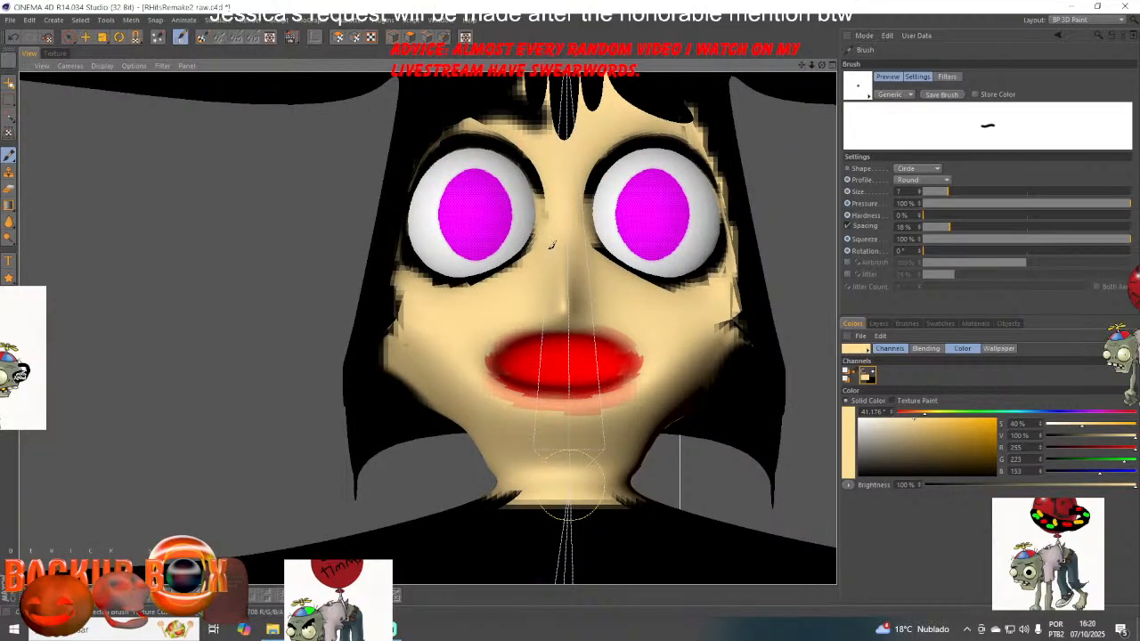
pyautogui.moveTo(537, 170); pyautogui.dragTo(539, 195)
pyautogui.moveTo(532, 144)
pyautogui.mouseDown()
pyautogui.moveTo(515, 152)
pyautogui.moveTo(532, 164)
pyautogui.moveTo(477, 123)
pyautogui.mouseUp()
pyautogui.moveTo(613, 158)
pyautogui.mouseDown()
pyautogui.moveTo(619, 147)
pyautogui.moveTo(600, 140)
pyautogui.moveTo(587, 197)
pyautogui.mouseUp()
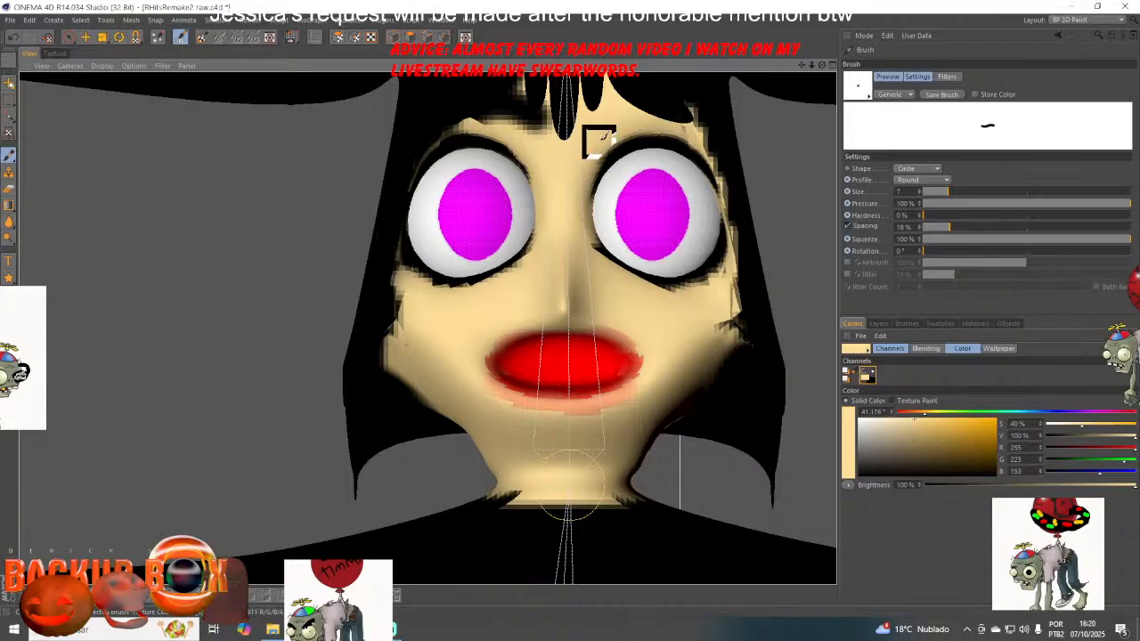
pyautogui.moveTo(616, 139); pyautogui.dragTo(594, 188)
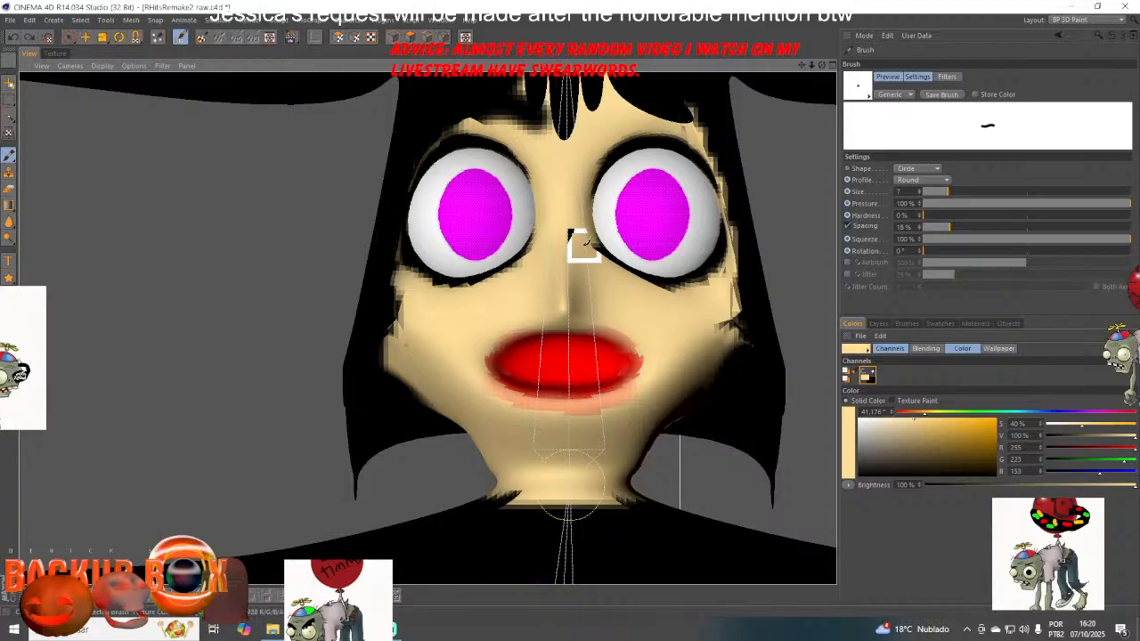
pyautogui.moveTo(586, 245); pyautogui.dragTo(590, 240)
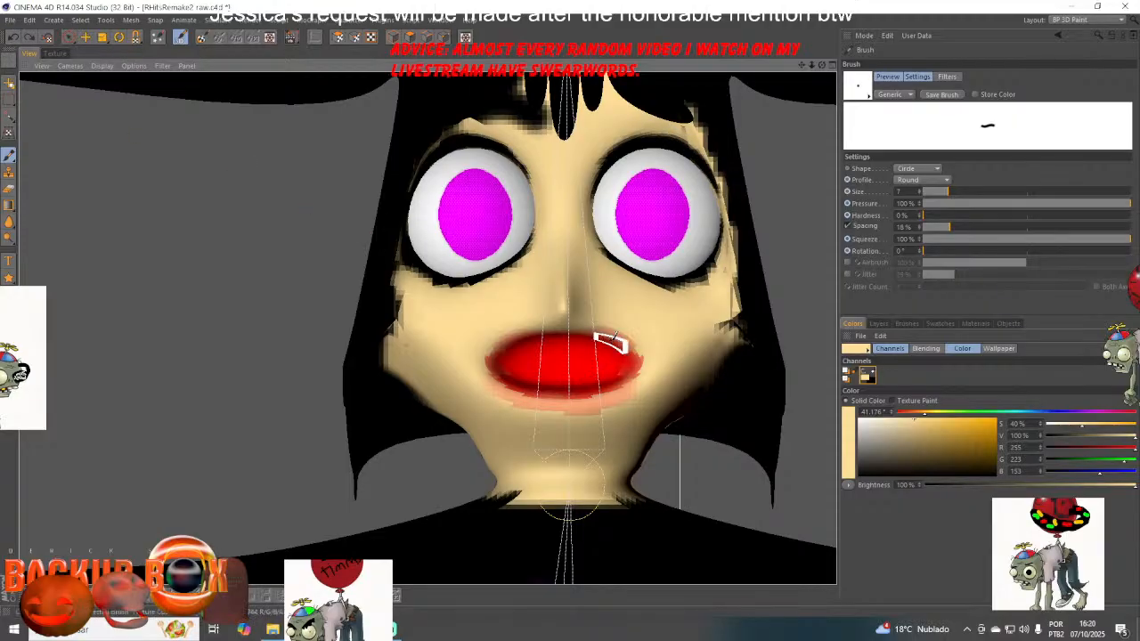
# - Paint skin colour over the dark specks on both outer cheeks
pyautogui.scroll(6, 556, 285)
pyautogui.scroll(-3, 445, 275)
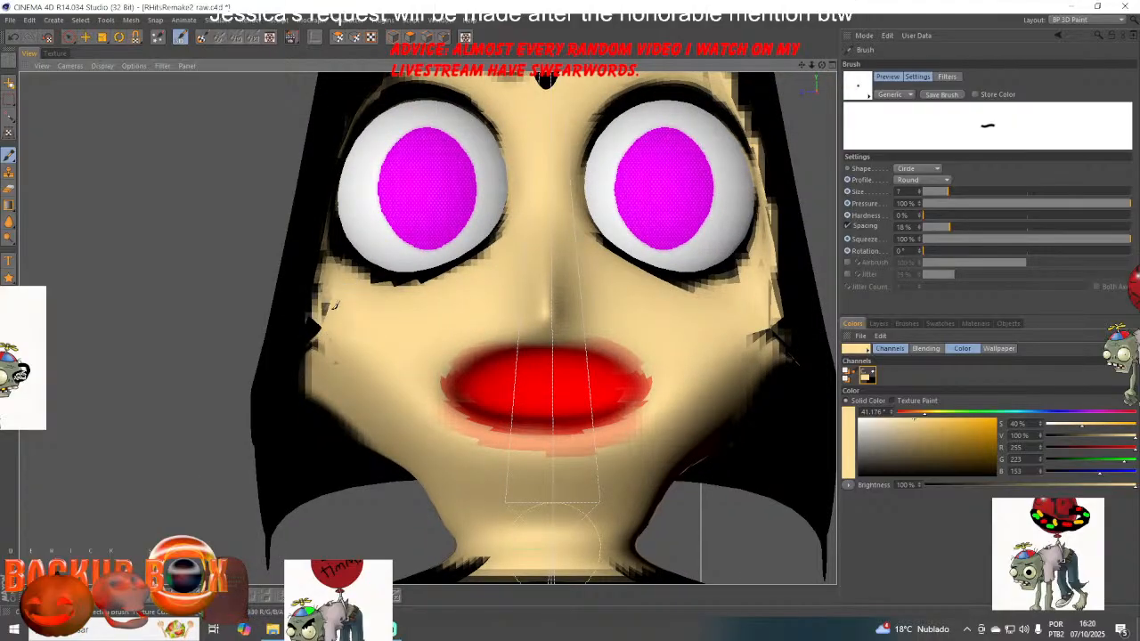
pyautogui.moveTo(336, 306)
pyautogui.mouseDown()
pyautogui.moveTo(316, 312)
pyautogui.moveTo(329, 355)
pyautogui.moveTo(354, 333)
pyautogui.mouseUp()
pyautogui.moveTo(754, 347)
pyautogui.mouseDown()
pyautogui.moveTo(760, 315)
pyautogui.moveTo(775, 334)
pyautogui.moveTo(764, 324)
pyautogui.mouseUp()
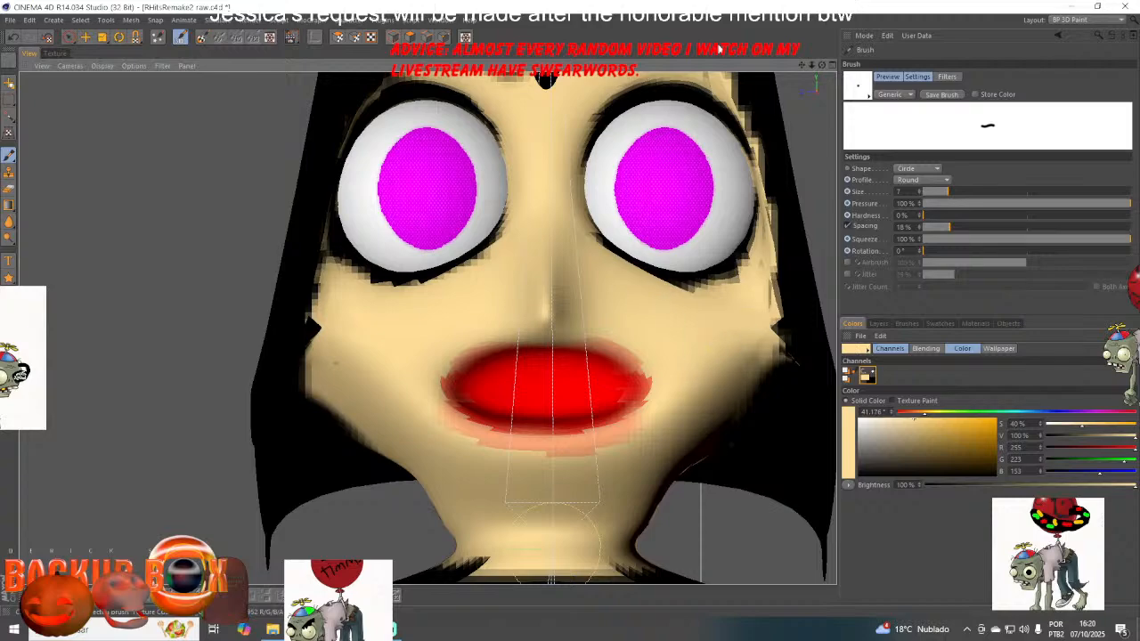
# - Set the paint colour to black, paint the hairline beside the fringe on the forehead, and save the project
pyautogui.moveTo(802, 65); pyautogui.dragTo(759, 236)
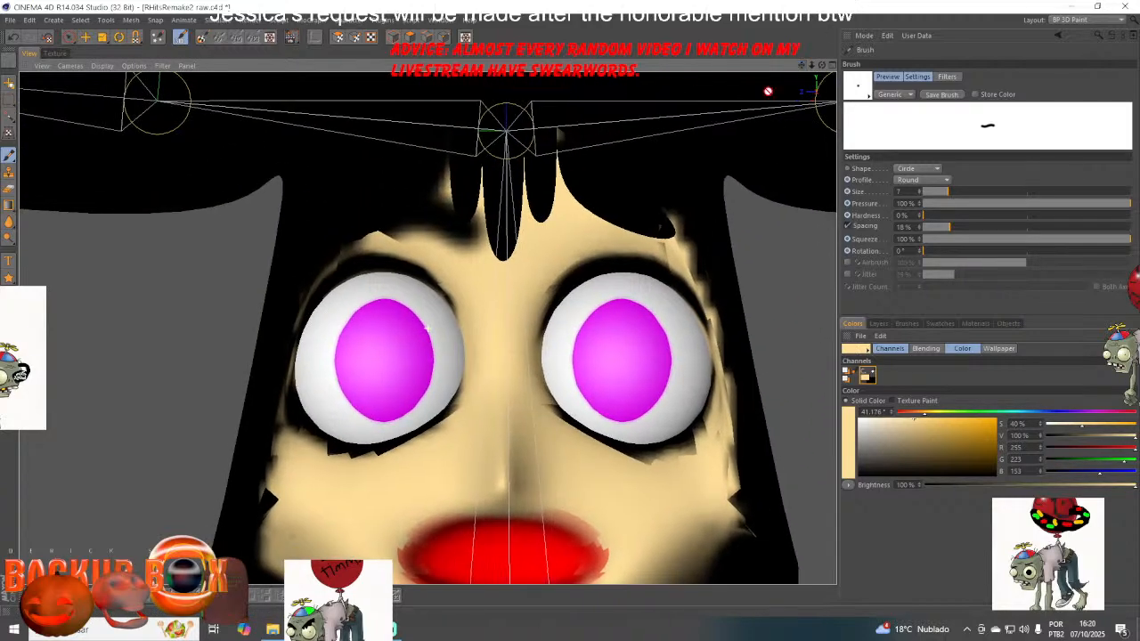
pyautogui.moveTo(893, 444); pyautogui.dragTo(856, 477)
pyautogui.moveTo(584, 212)
pyautogui.mouseDown()
pyautogui.moveTo(547, 237)
pyautogui.moveTo(604, 213)
pyautogui.moveTo(618, 223)
pyautogui.mouseUp()
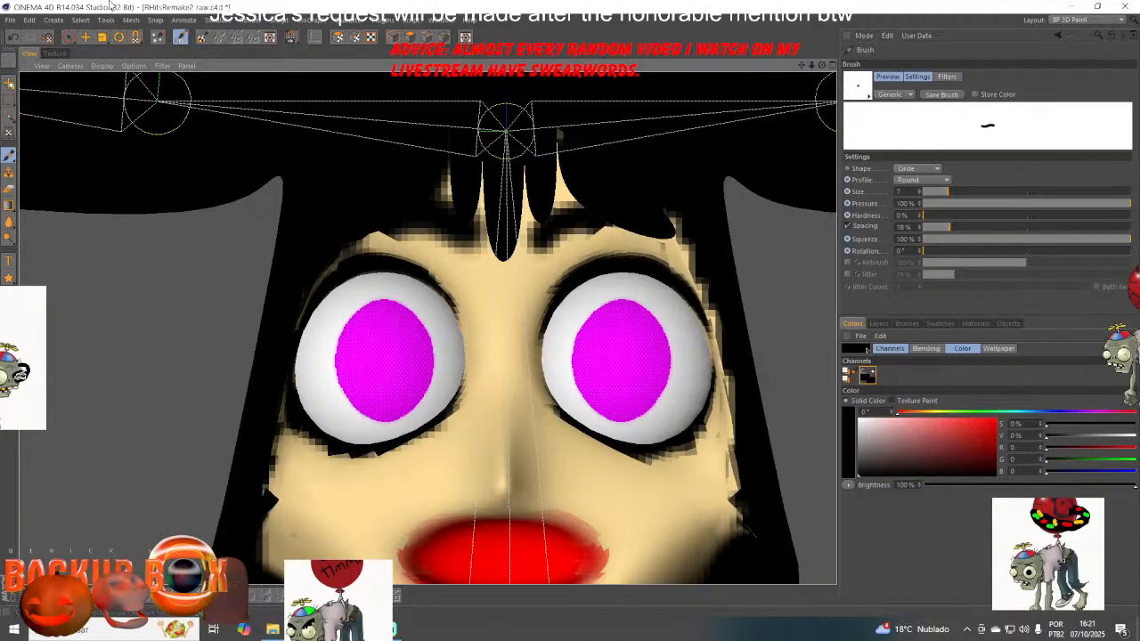
pyautogui.click(9, 20)
pyautogui.click(22, 119)
pyautogui.click(505, 356)
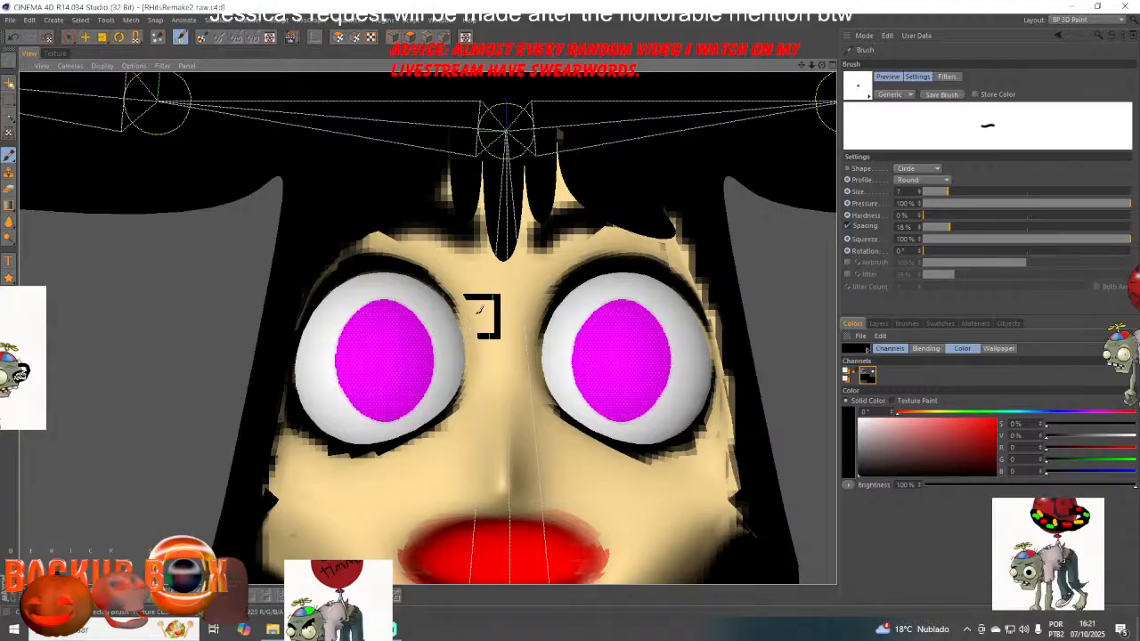
# - Save the project again and return to the Startup layout
pyautogui.scroll(-5, 473, 319)
pyautogui.scroll(-2, 463, 338)
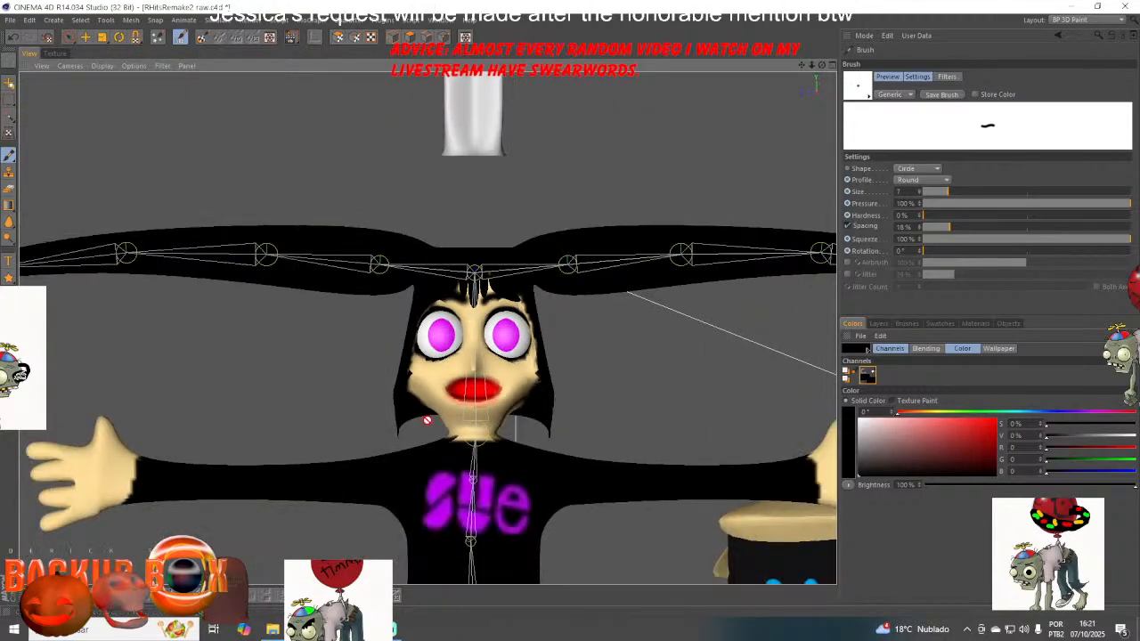
pyautogui.scroll(4, 445, 374)
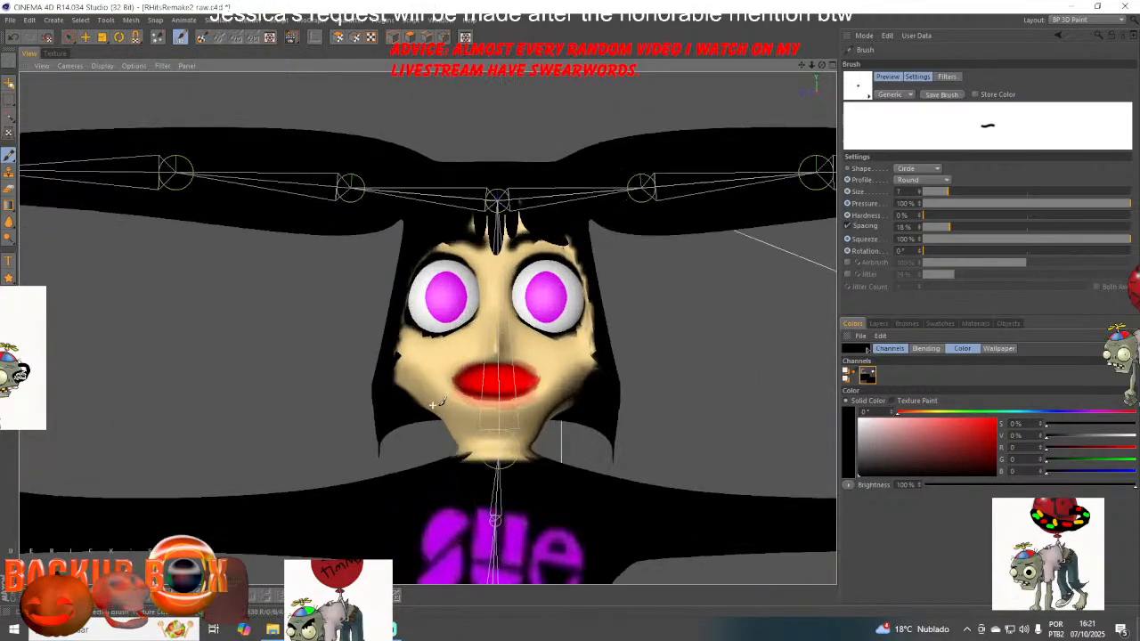
pyautogui.click(5, 22)
pyautogui.click(31, 119)
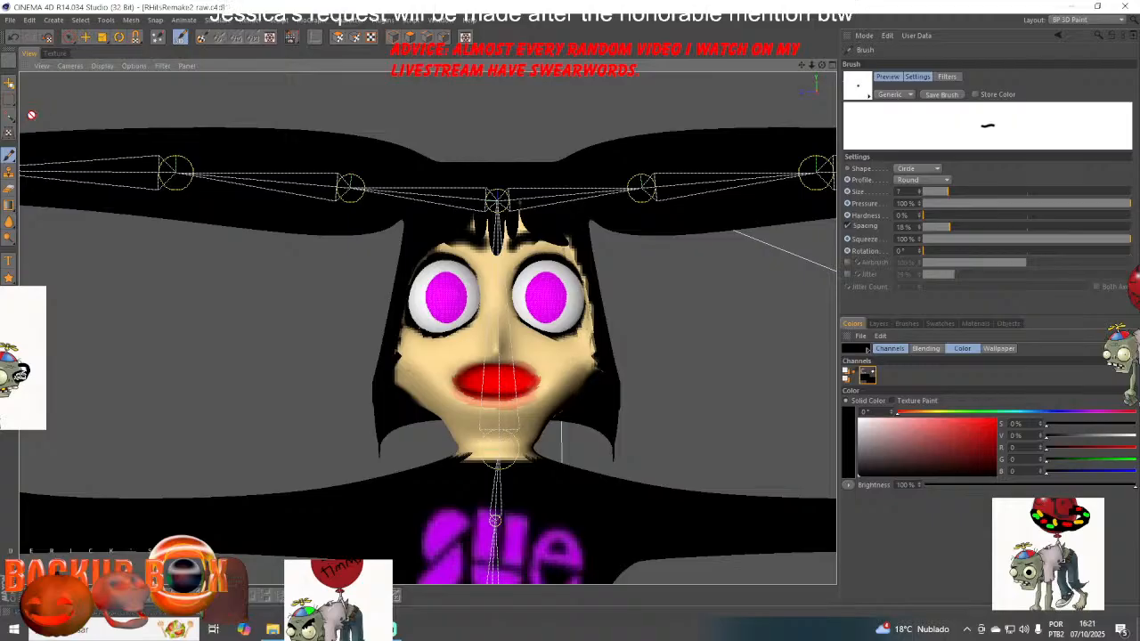
pyautogui.click(1069, 20)
pyautogui.click(1084, 104)
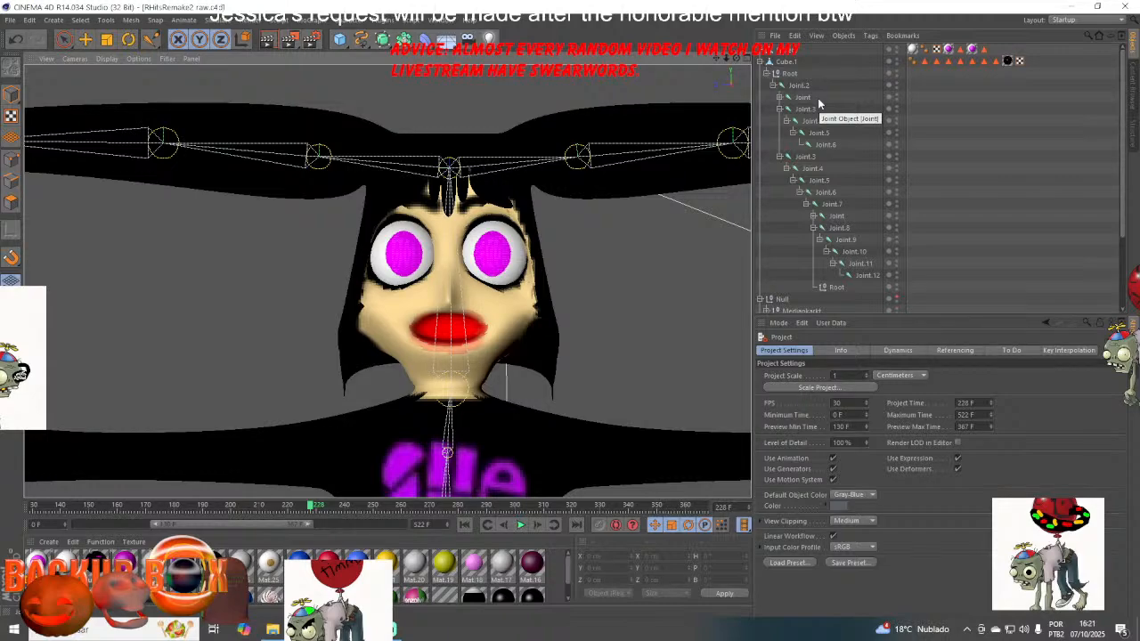
# - Restart Cinema 4D and reopen the recent project RHitsRemake2 raw.c4d
pyautogui.click(1127, 6)
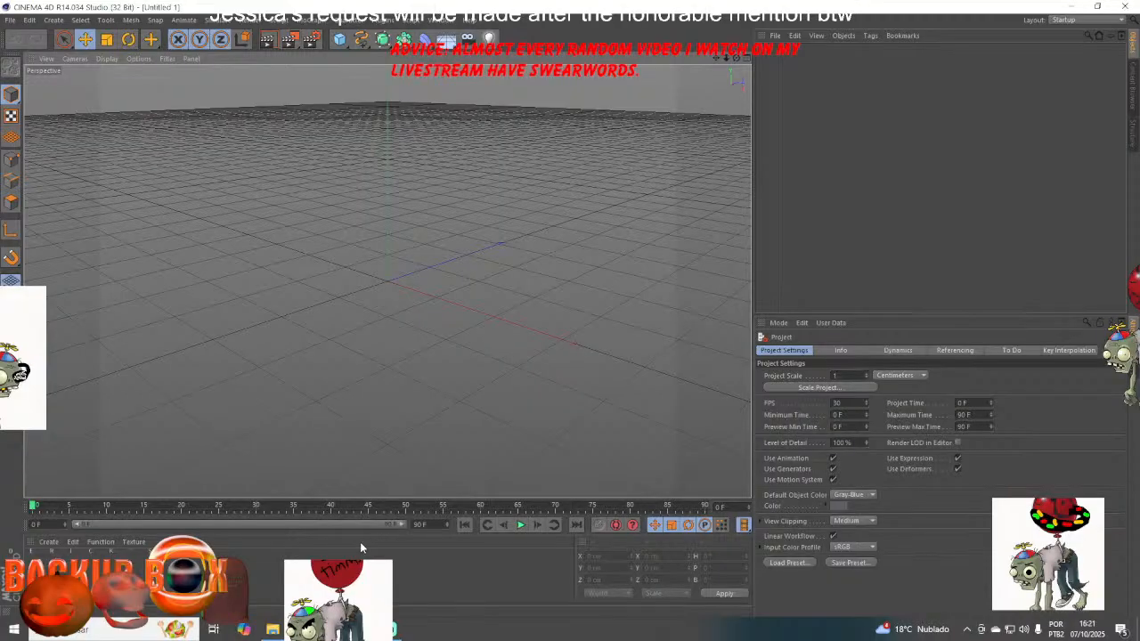
pyautogui.click(6, 8)
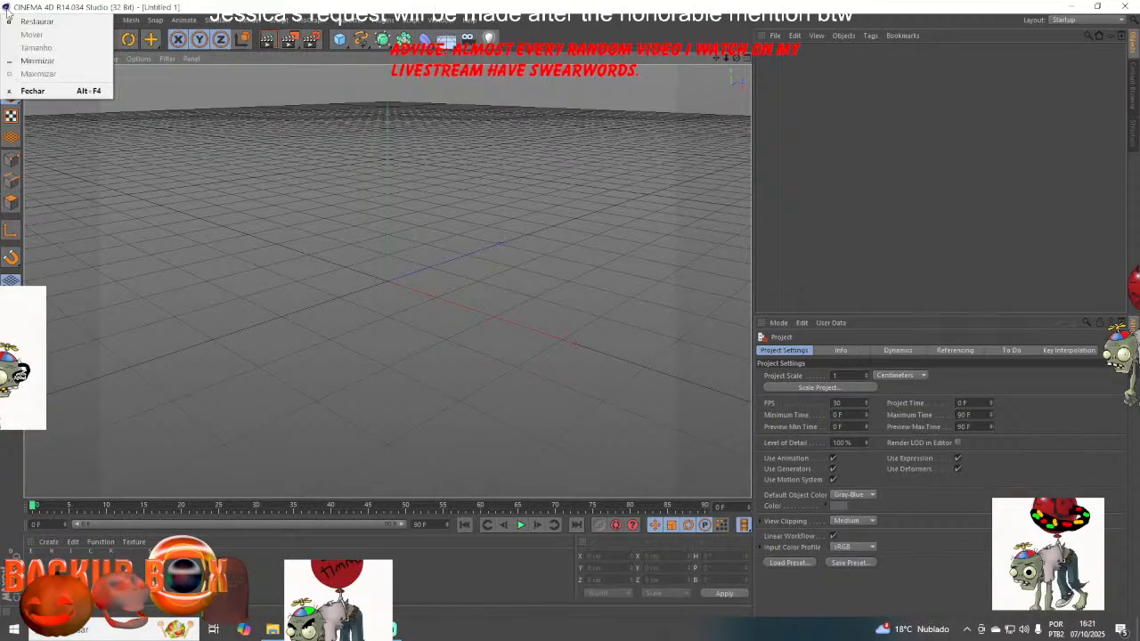
pyautogui.click(9, 20)
pyautogui.click(9, 20)
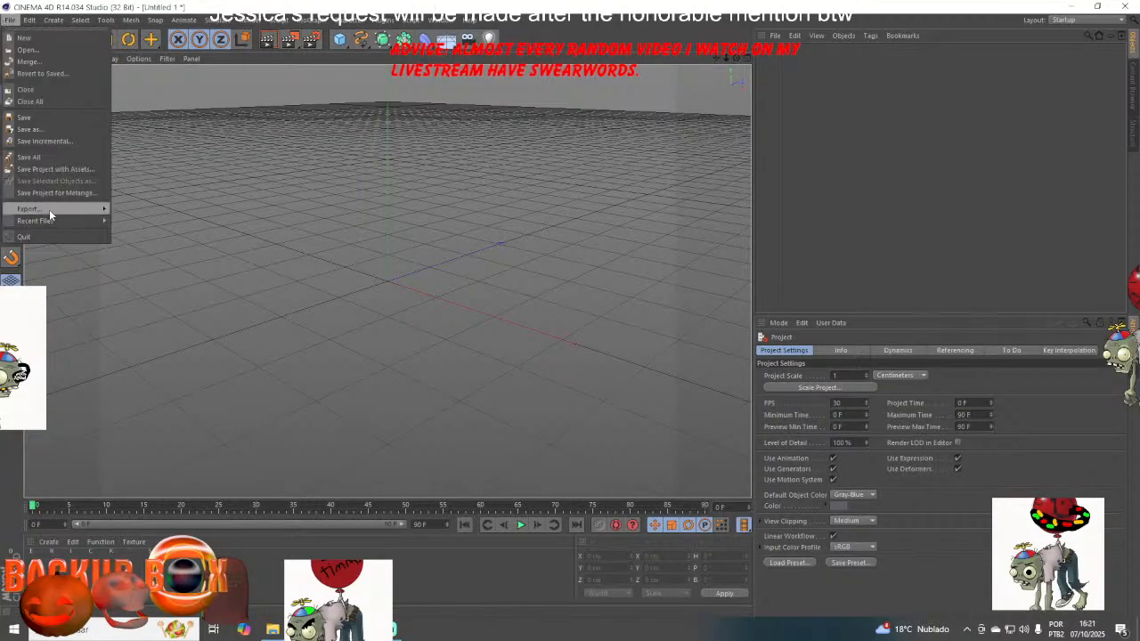
pyautogui.moveTo(108, 224)
pyautogui.click(147, 221)
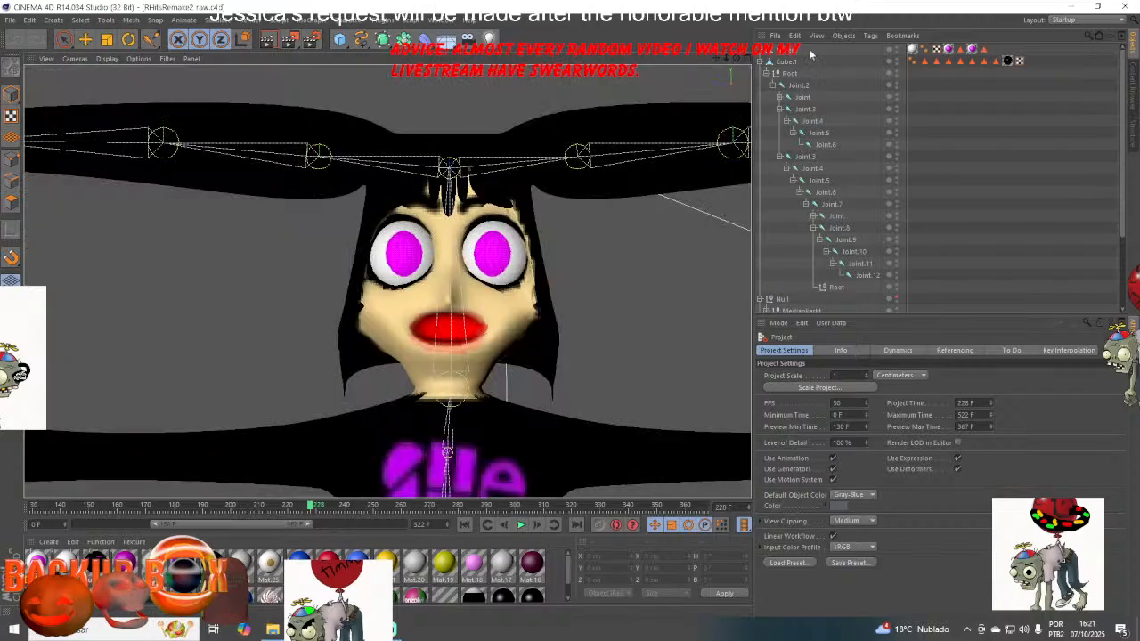
# - Keep the Startup layout and examine the character's body and leg joint chains in the Perspective view
pyautogui.click(1073, 22)
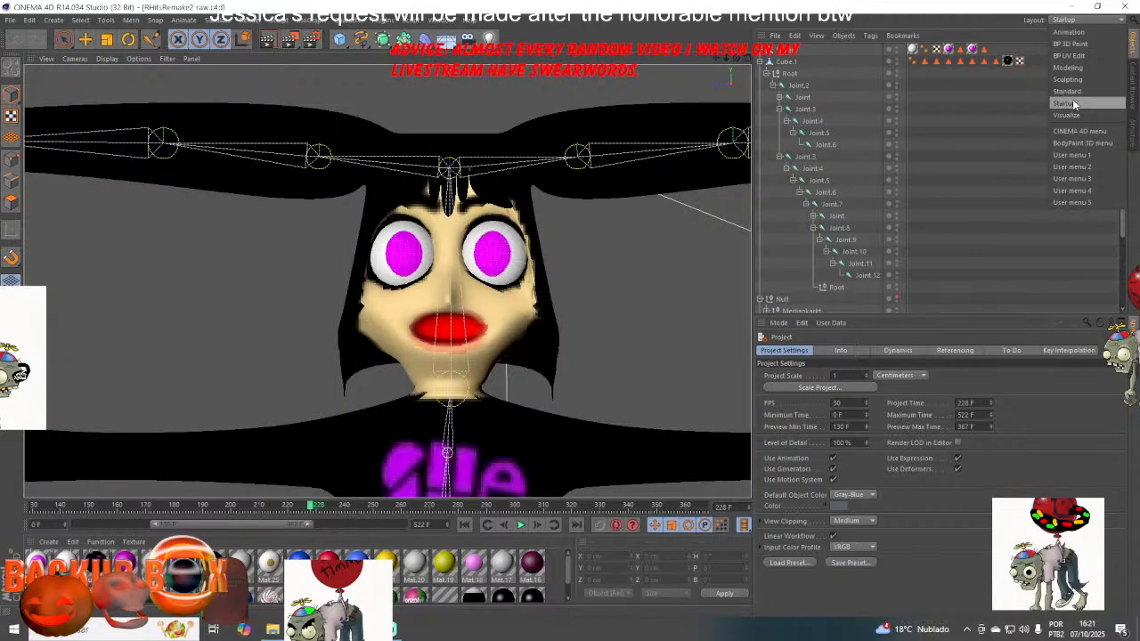
pyautogui.click(1074, 104)
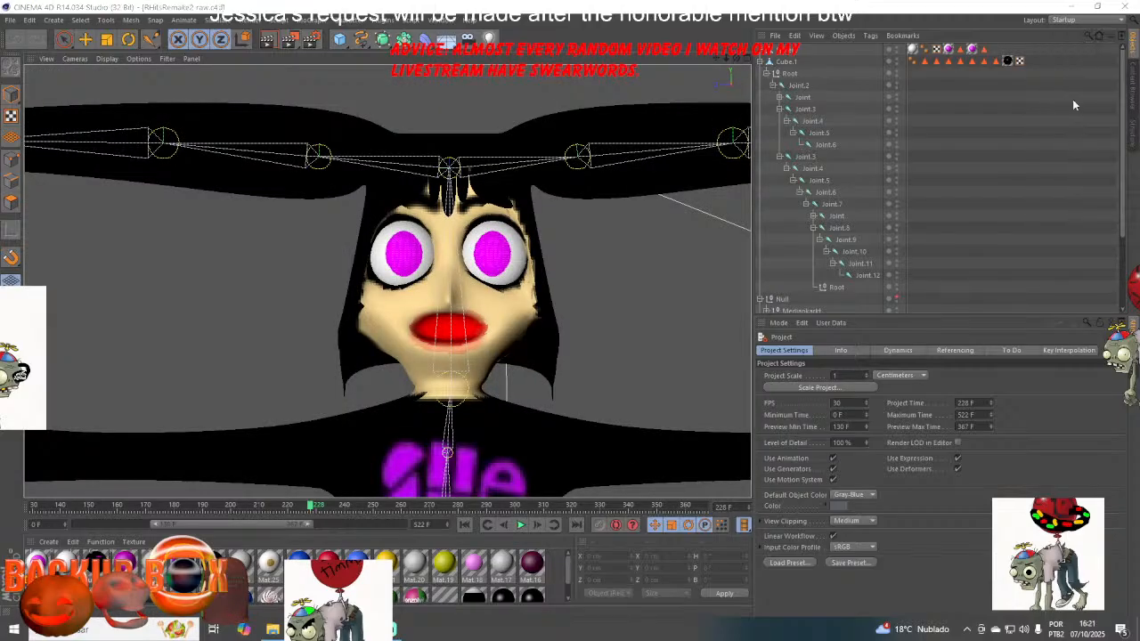
pyautogui.click(78, 59)
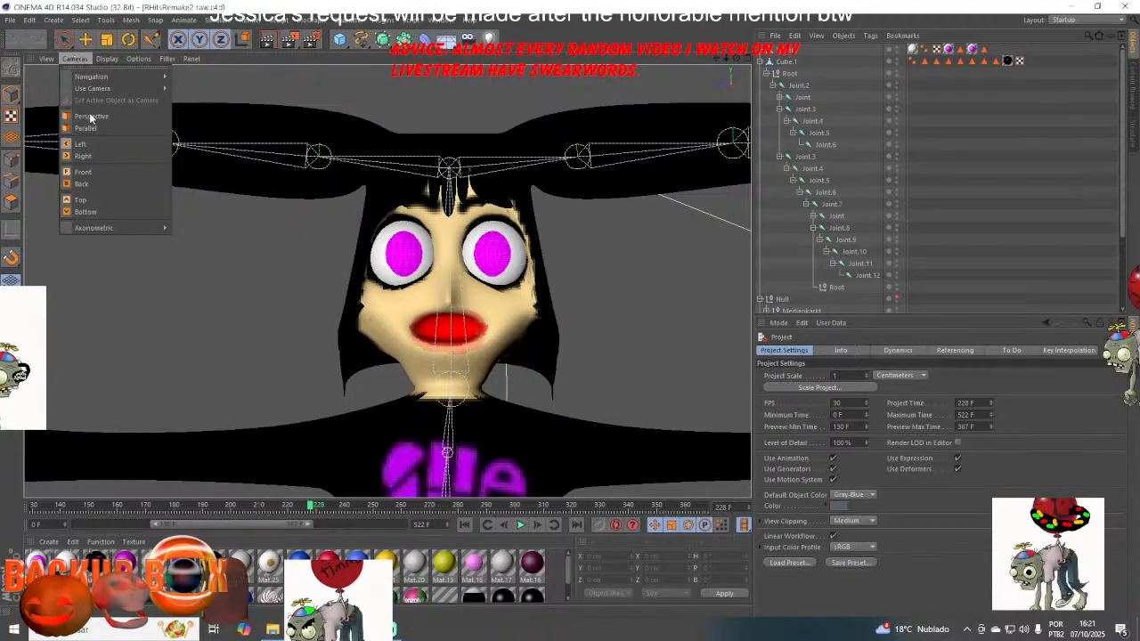
pyautogui.click(90, 116)
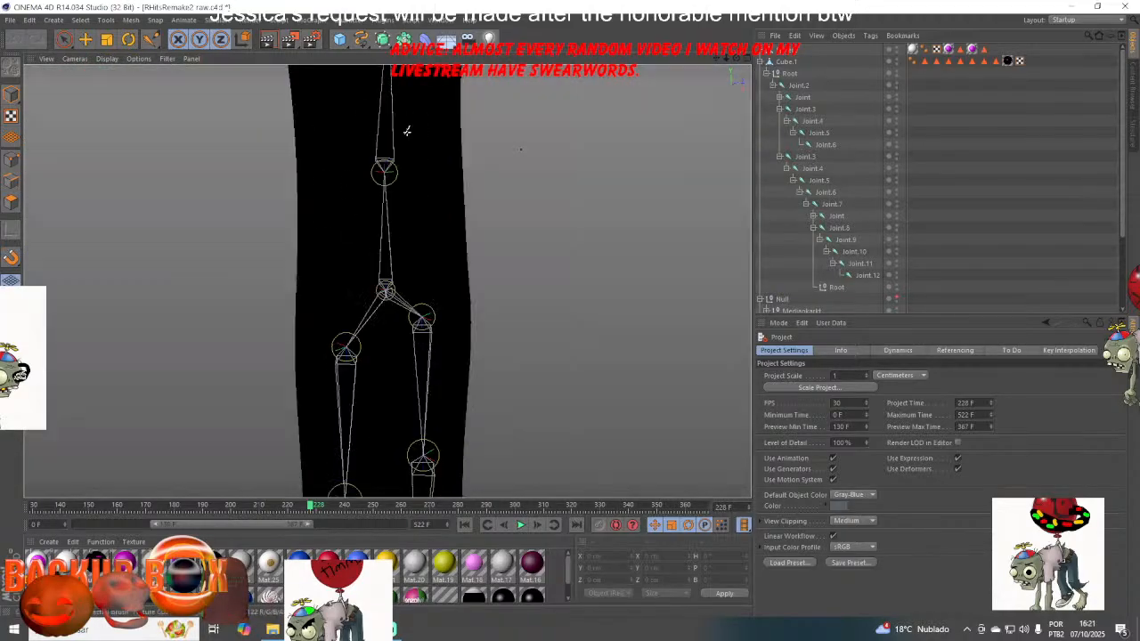
pyautogui.scroll(-5, 407, 131)
pyautogui.click(86, 39)
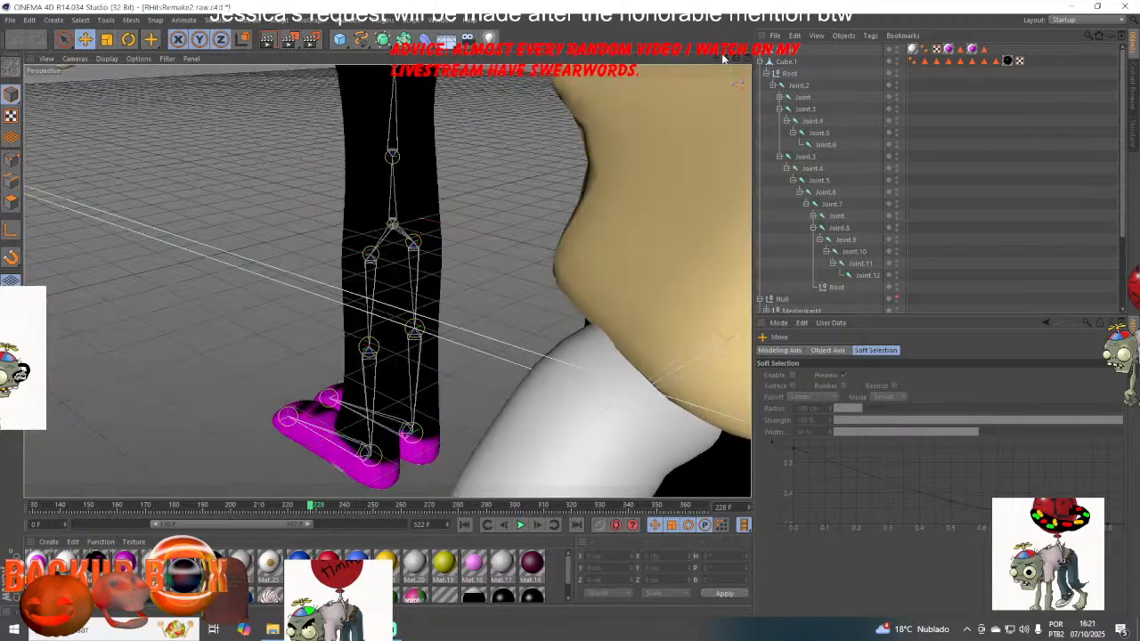
pyautogui.moveTo(716, 58); pyautogui.dragTo(750, 57)
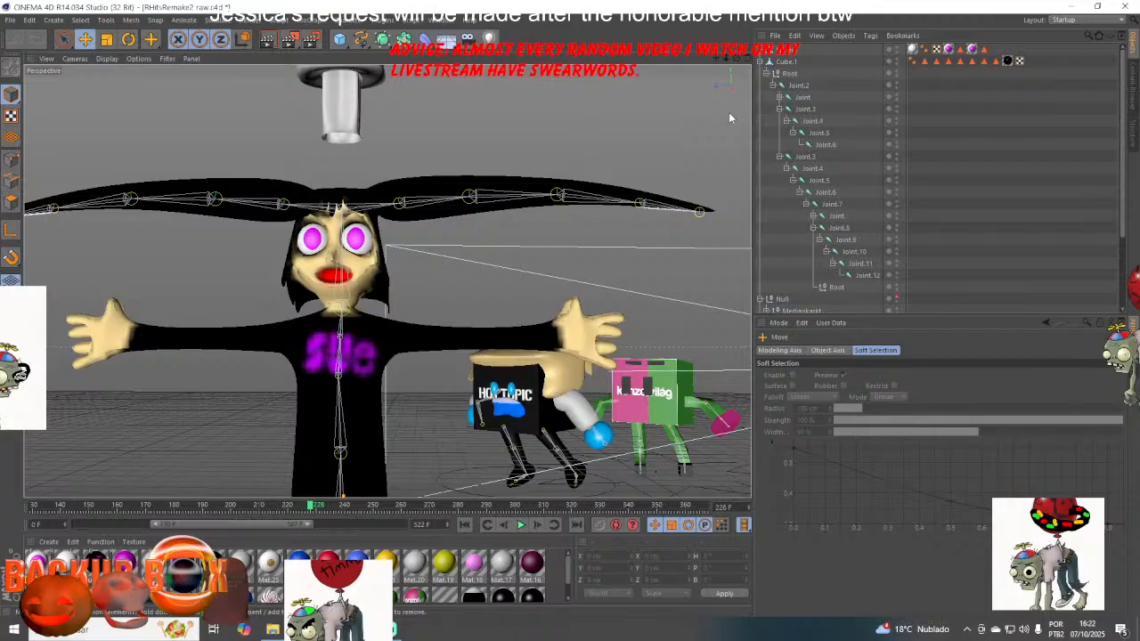
# - In the Left view, duplicate the neck joint Joint.6 about 45 cm upward and nest the copy under Joint.7
pyautogui.click(74, 57)
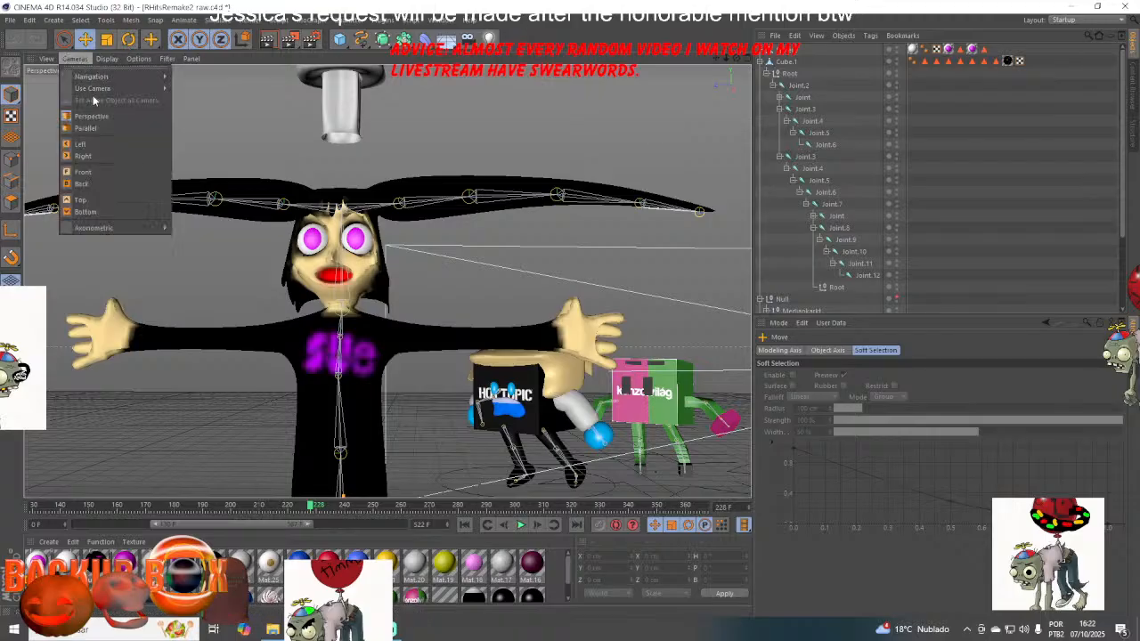
pyautogui.click(93, 144)
pyautogui.moveTo(716, 58); pyautogui.dragTo(520, 461)
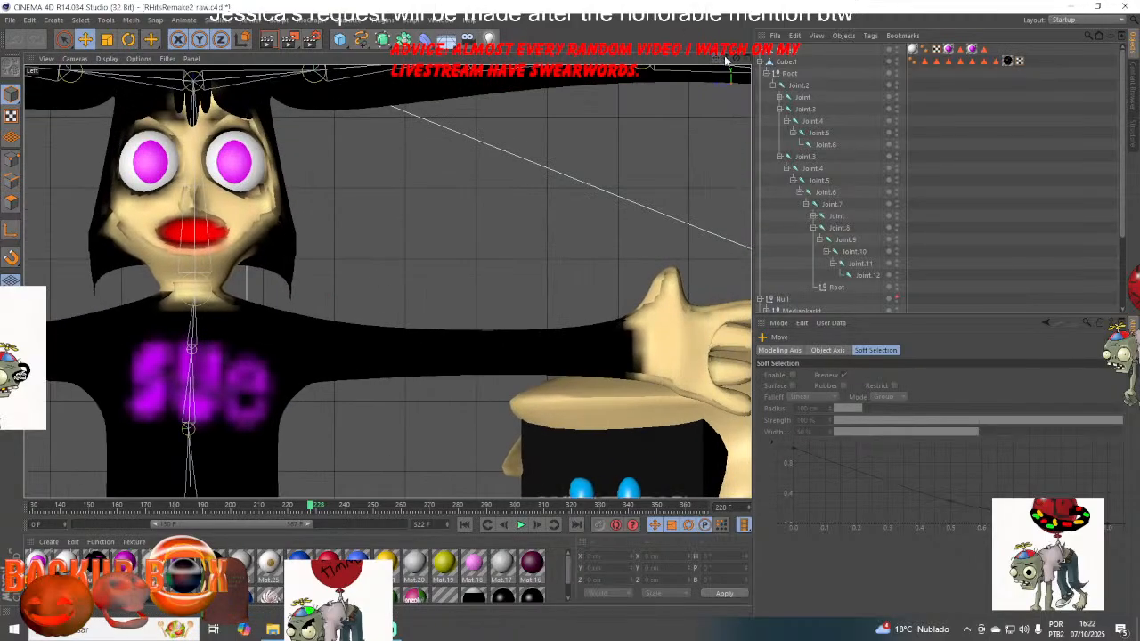
pyautogui.click(826, 193)
pyautogui.click(818, 181)
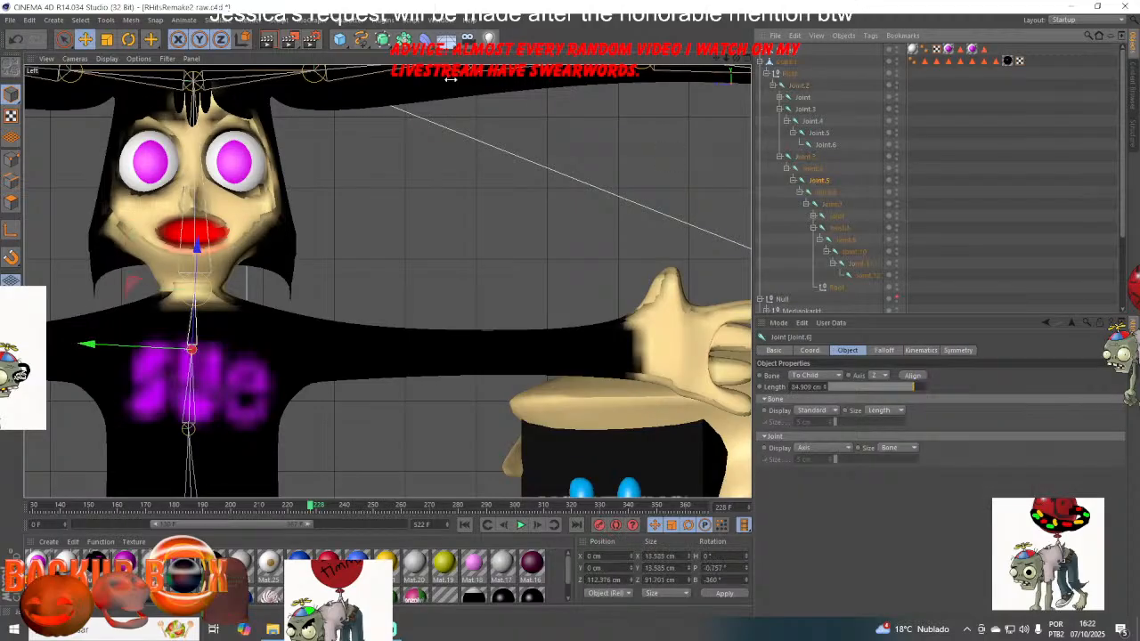
pyautogui.click(307, 20)
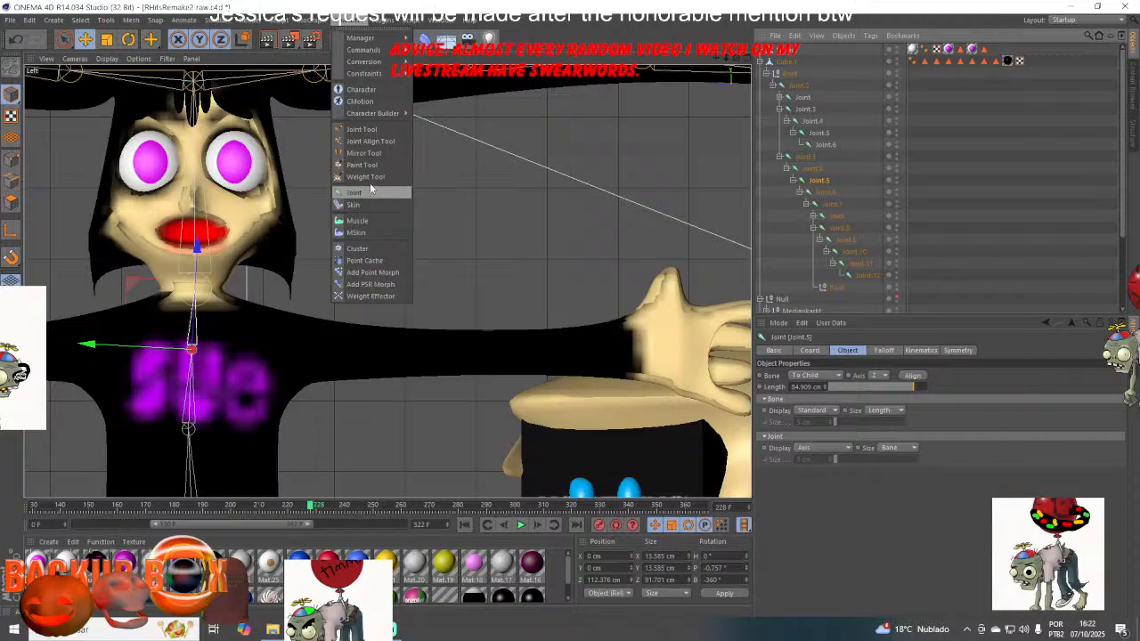
pyautogui.click(898, 212)
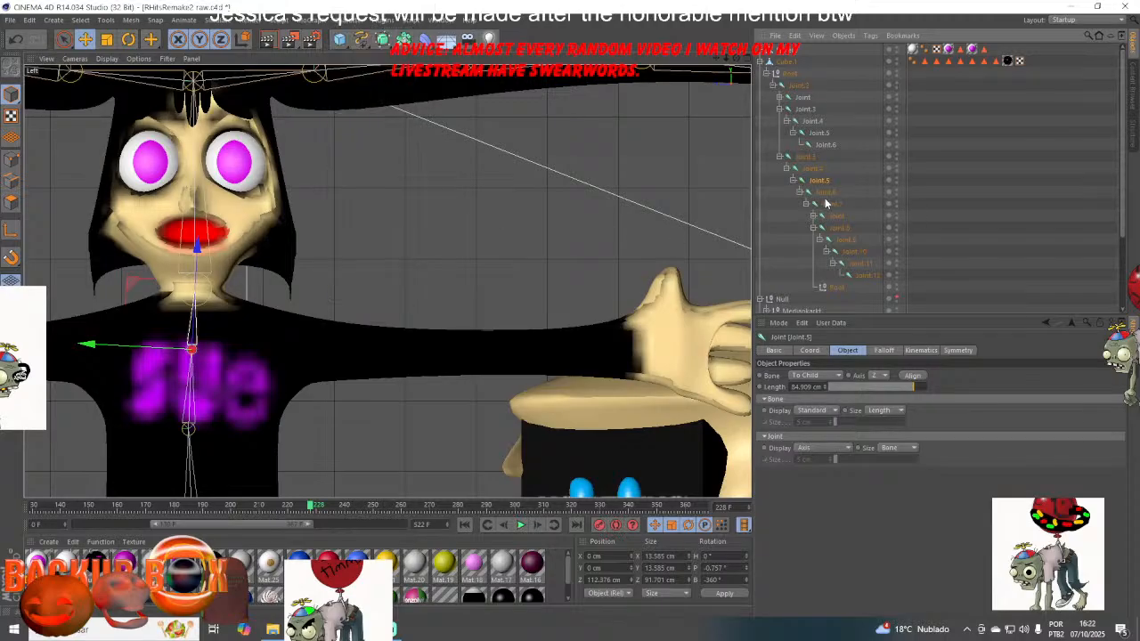
pyautogui.click(823, 194)
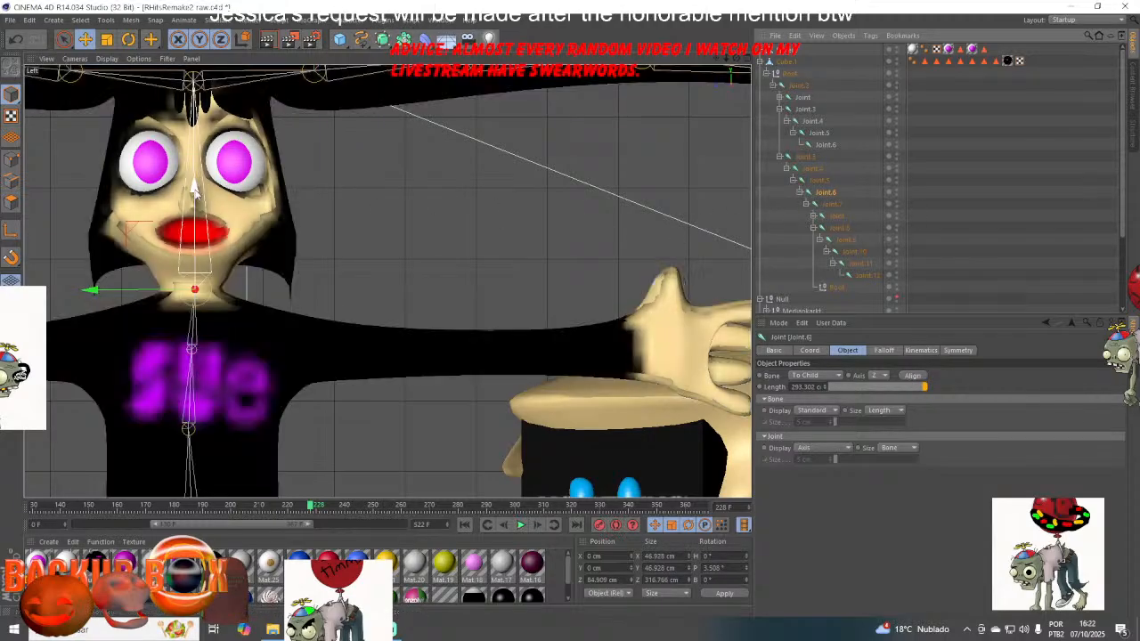
pyautogui.moveTo(197, 191); pyautogui.dragTo(215, 177)
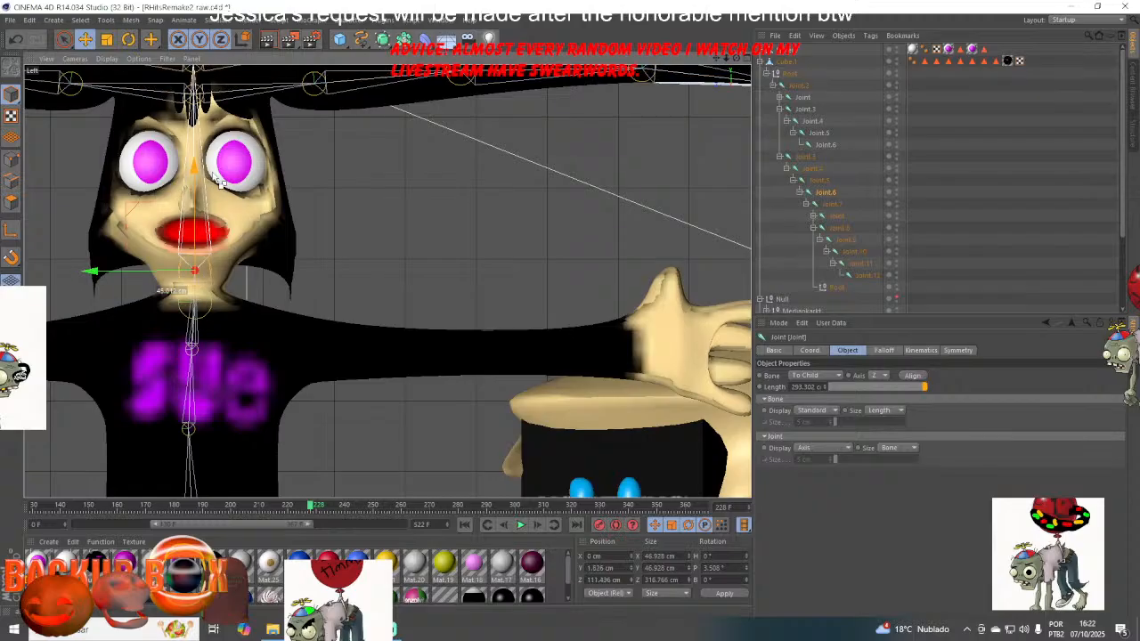
pyautogui.moveTo(825, 298); pyautogui.dragTo(837, 207)
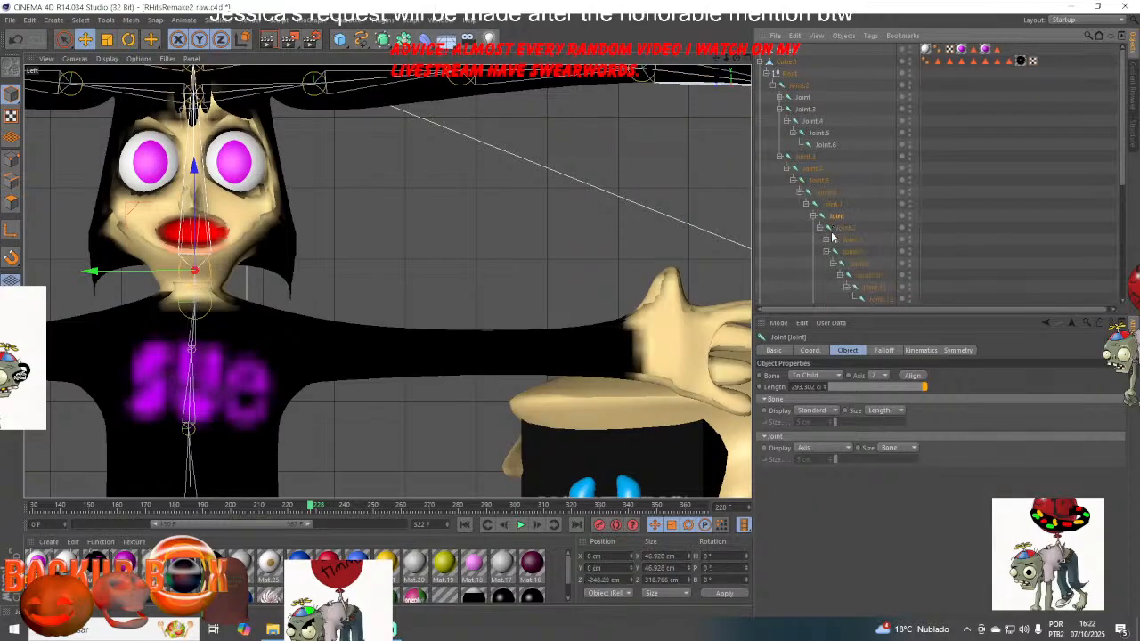
# - Delete the redundant hair joint branches and leftover Root nulls from the head chain, and save the project
pyautogui.scroll(-3, 829, 264)
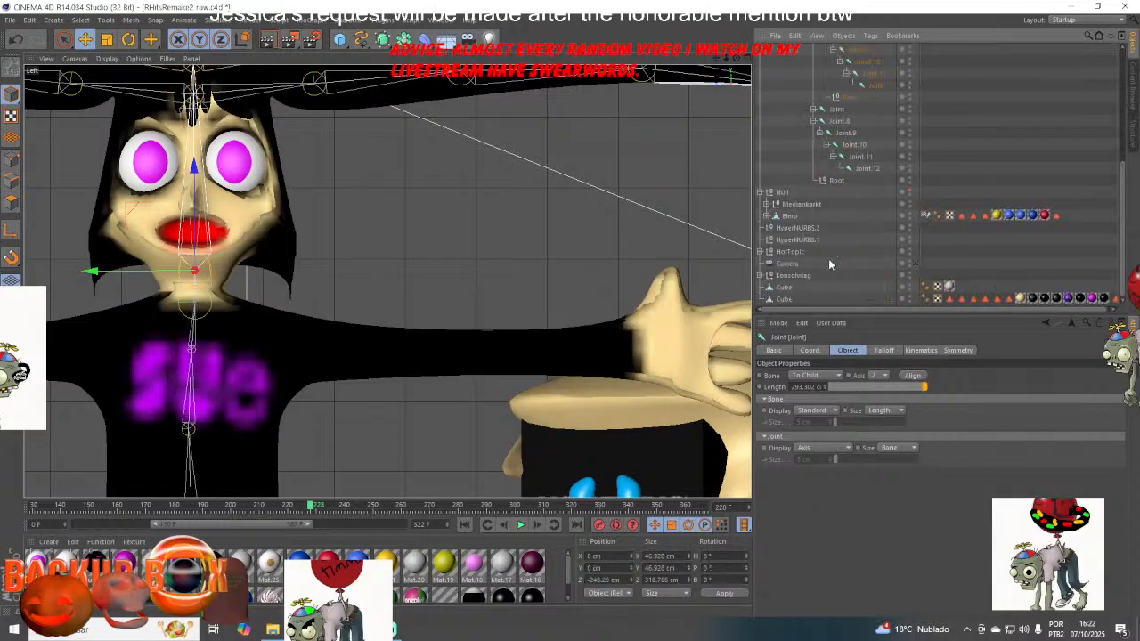
pyautogui.press('Delete')
pyautogui.click(833, 123)
pyautogui.press('Delete')
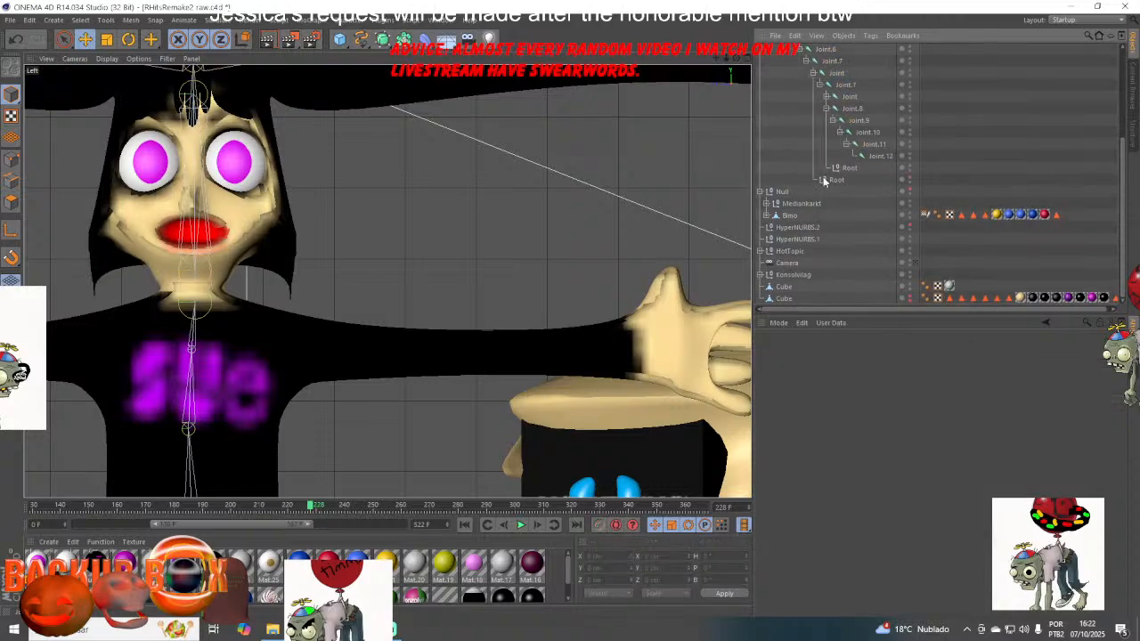
pyautogui.click(829, 181)
pyautogui.press('Delete')
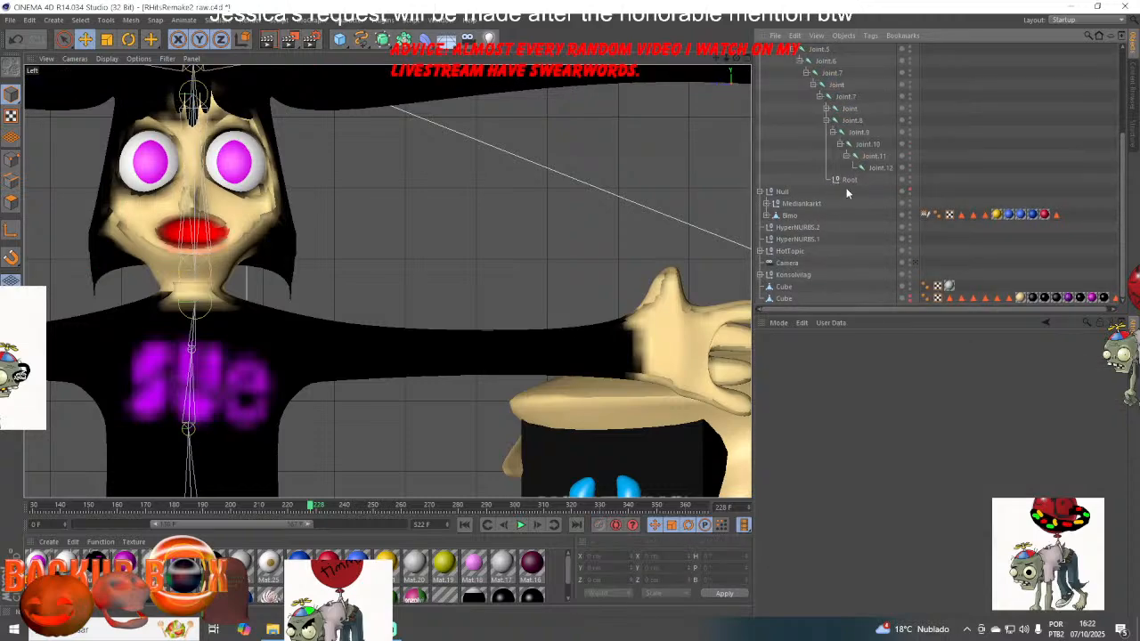
pyautogui.click(854, 183)
pyautogui.press('Delete')
pyautogui.moveTo(716, 58); pyautogui.dragTo(828, 146)
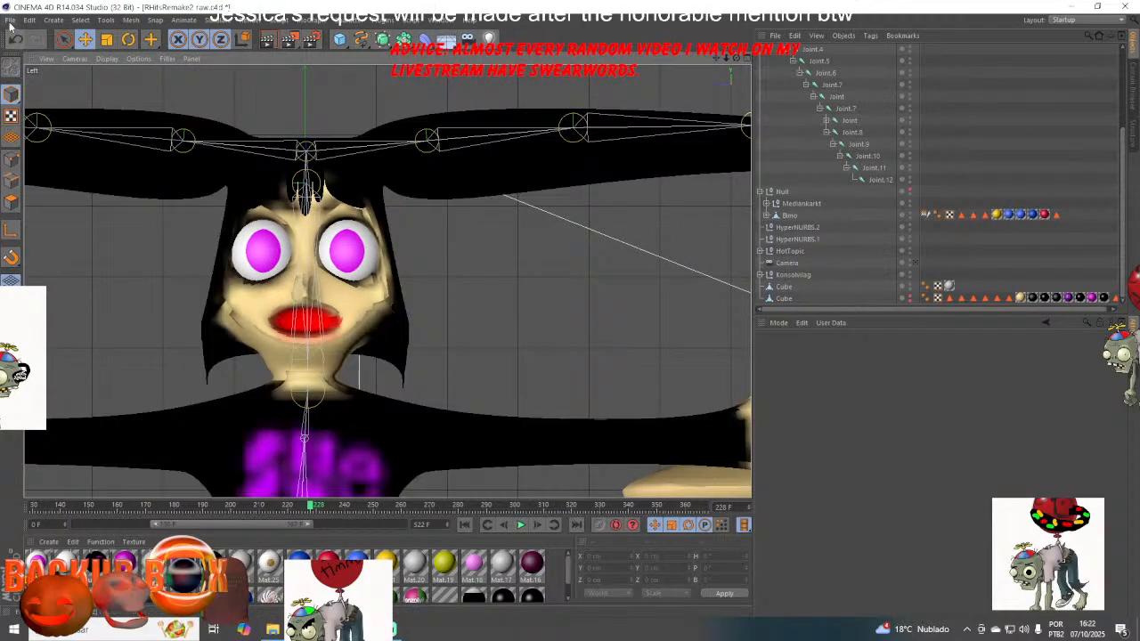
pyautogui.click(10, 19)
pyautogui.click(31, 116)
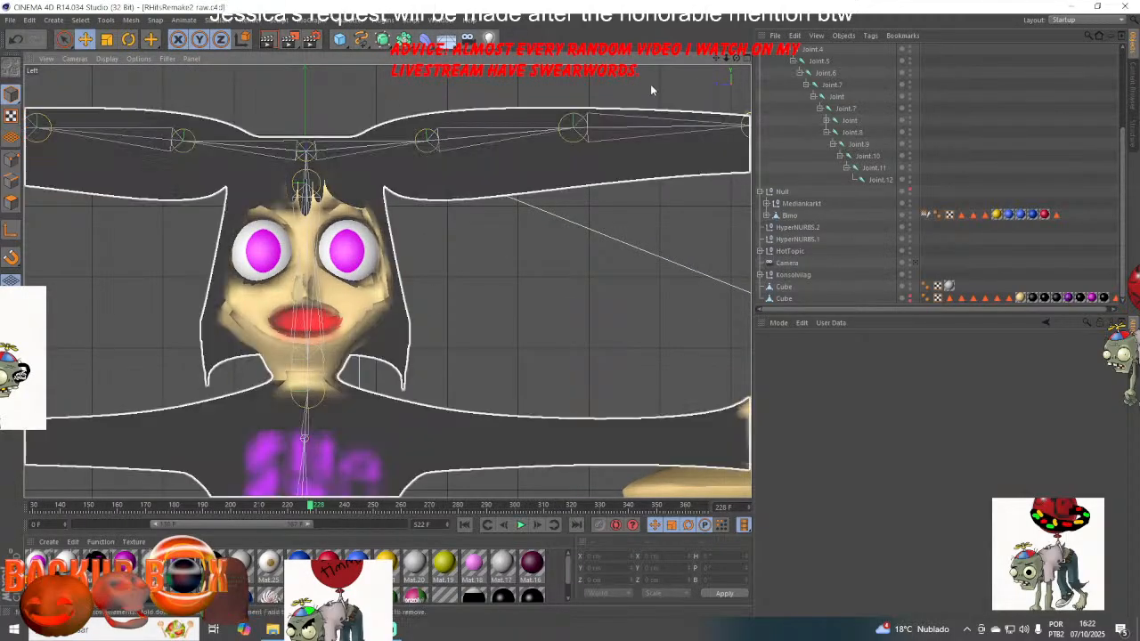
# - Lower the Joint.7 between the two hair chains slightly at the top of the head, and save the project
pyautogui.click(845, 107)
pyautogui.moveTo(307, 85)
pyautogui.mouseDown()
pyautogui.moveTo(314, 108)
pyautogui.moveTo(319, 92)
pyautogui.mouseUp()
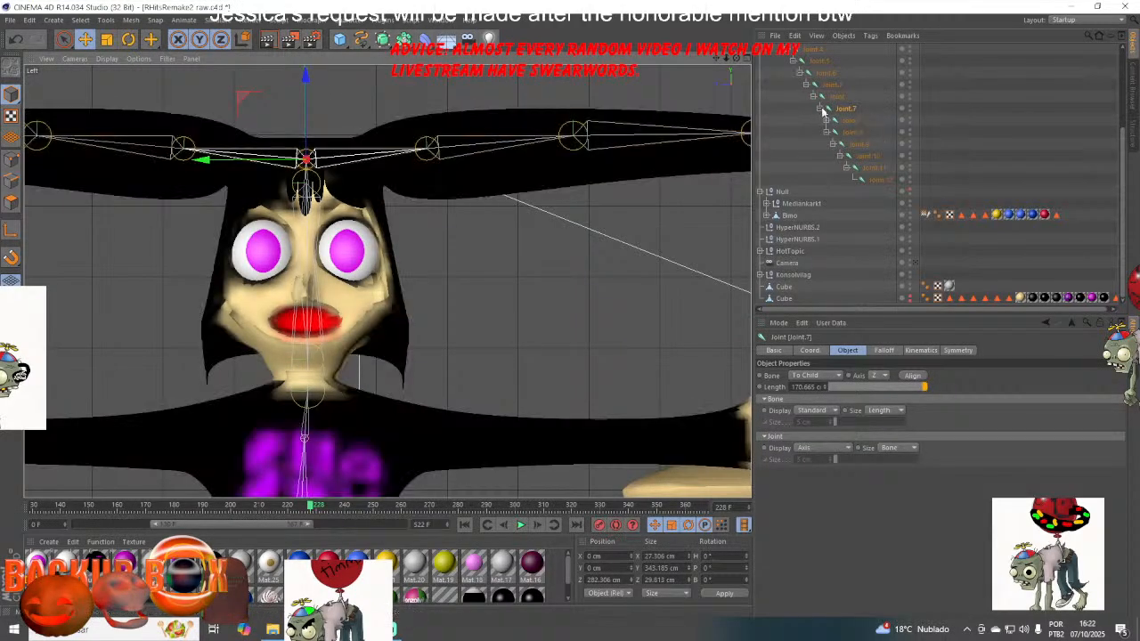
pyautogui.click(841, 97)
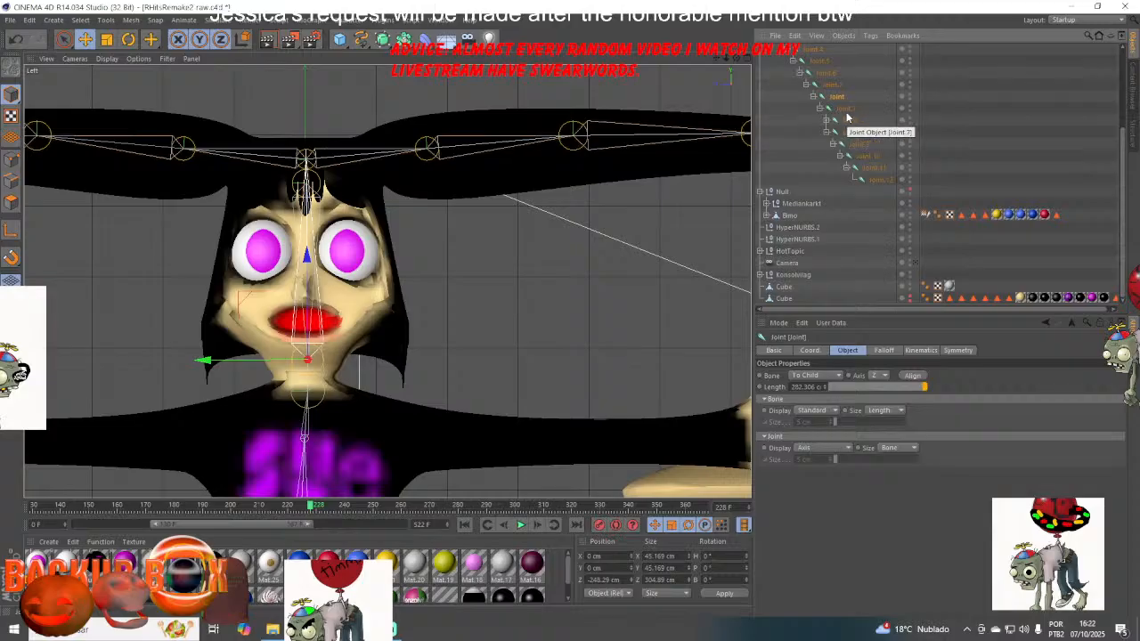
pyautogui.click(840, 121)
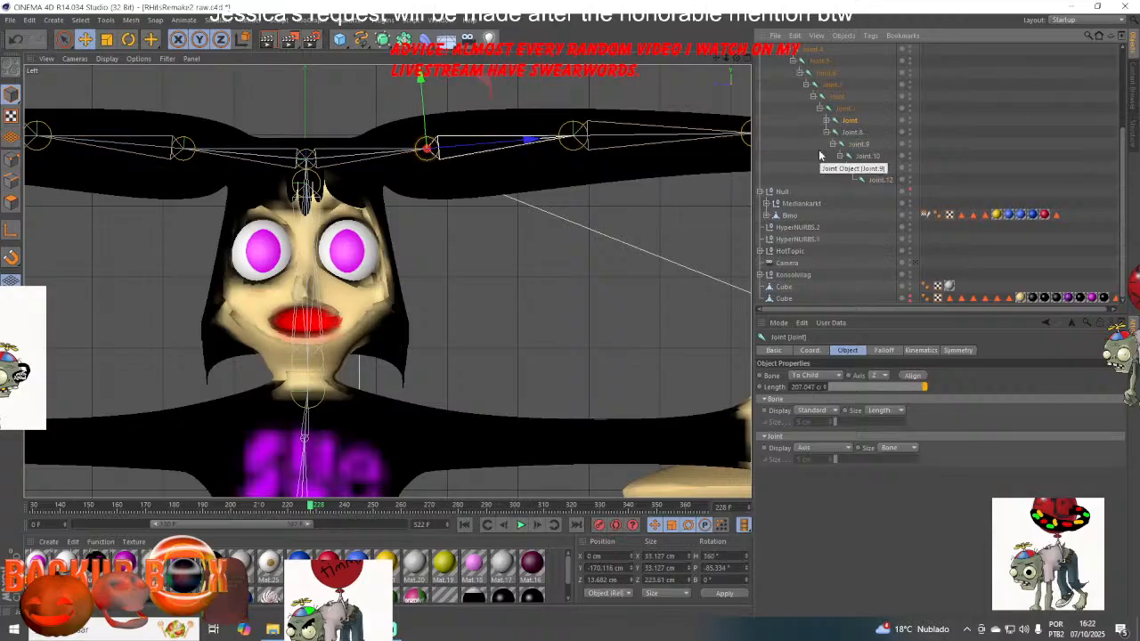
pyautogui.click(837, 108)
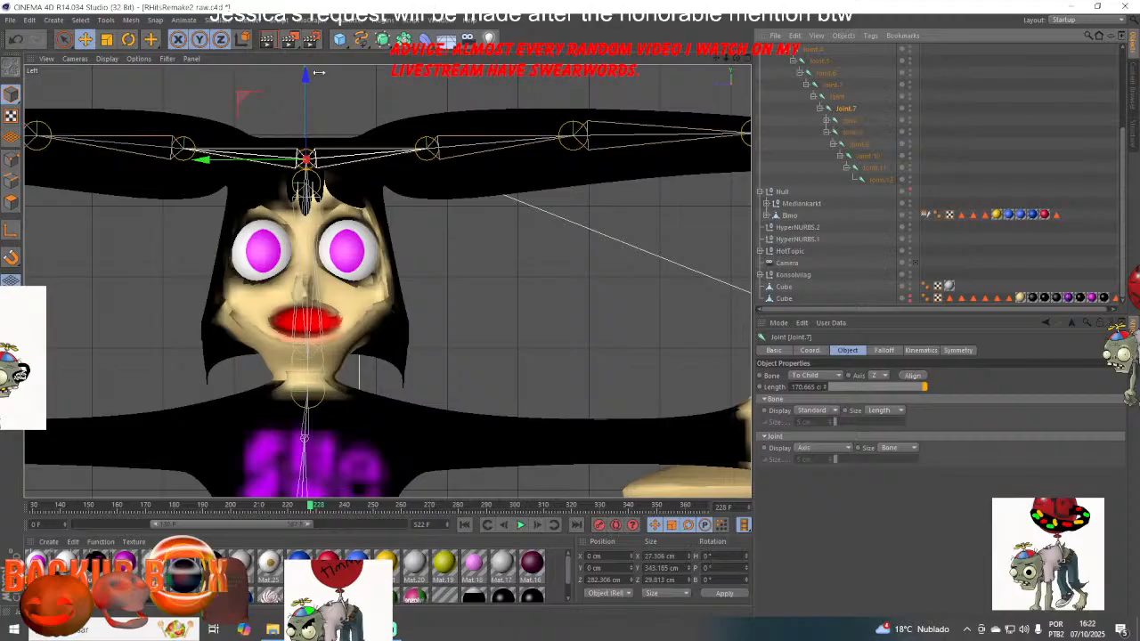
pyautogui.click(842, 122)
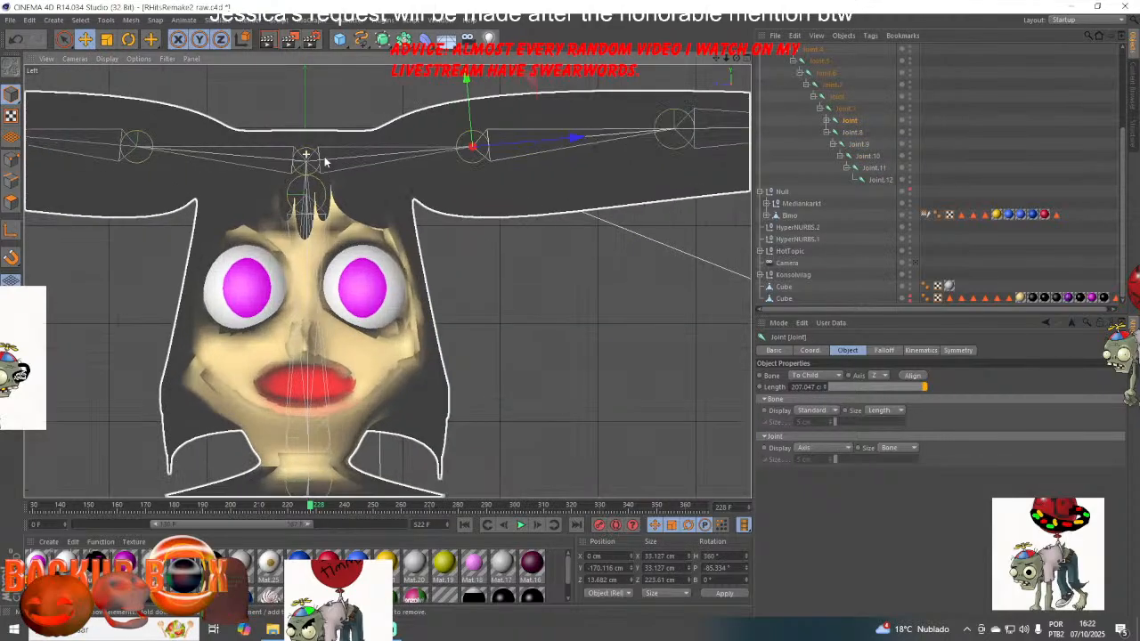
pyautogui.click(10, 19)
pyautogui.click(49, 123)
pyautogui.scroll(-2, 356, 190)
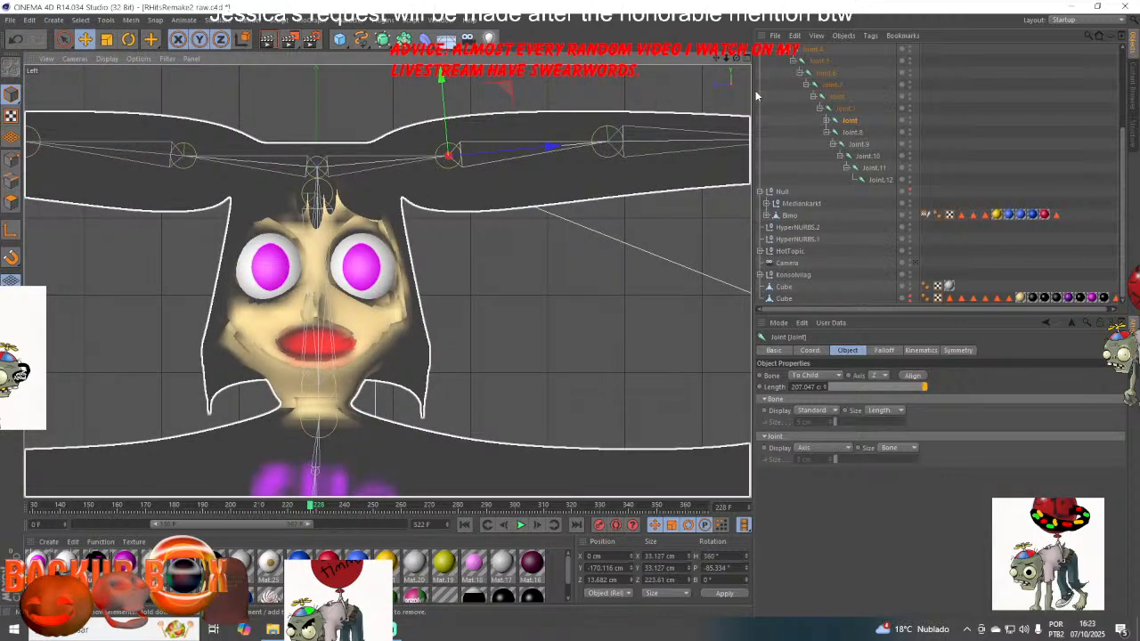
pyautogui.moveTo(716, 58); pyautogui.dragTo(825, 148)
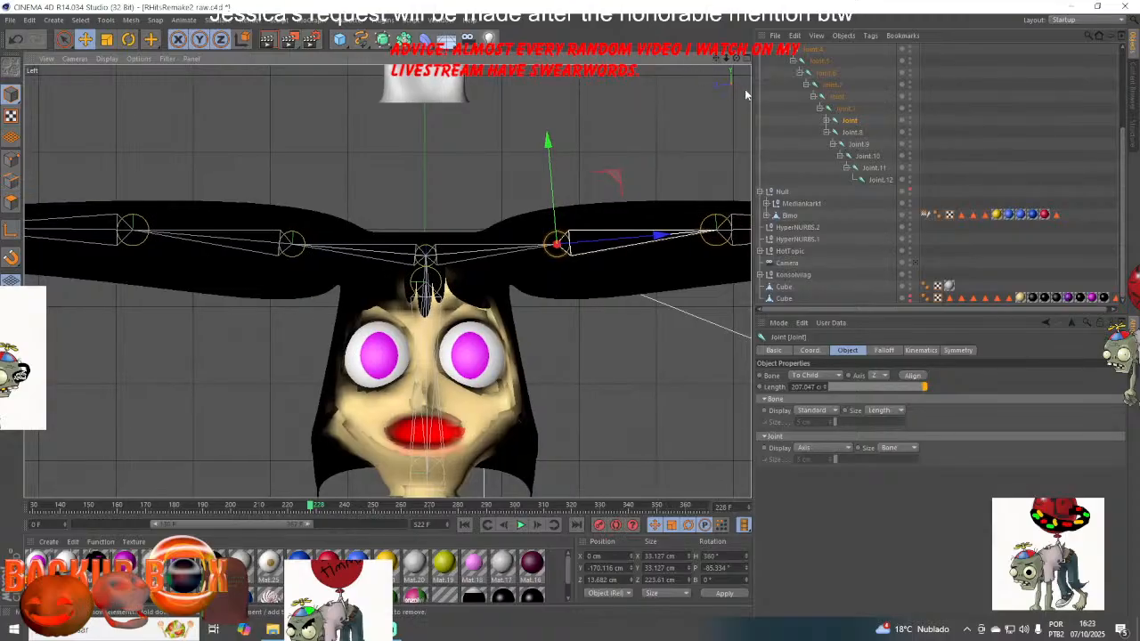
pyautogui.moveTo(848, 110); pyautogui.dragTo(824, 87)
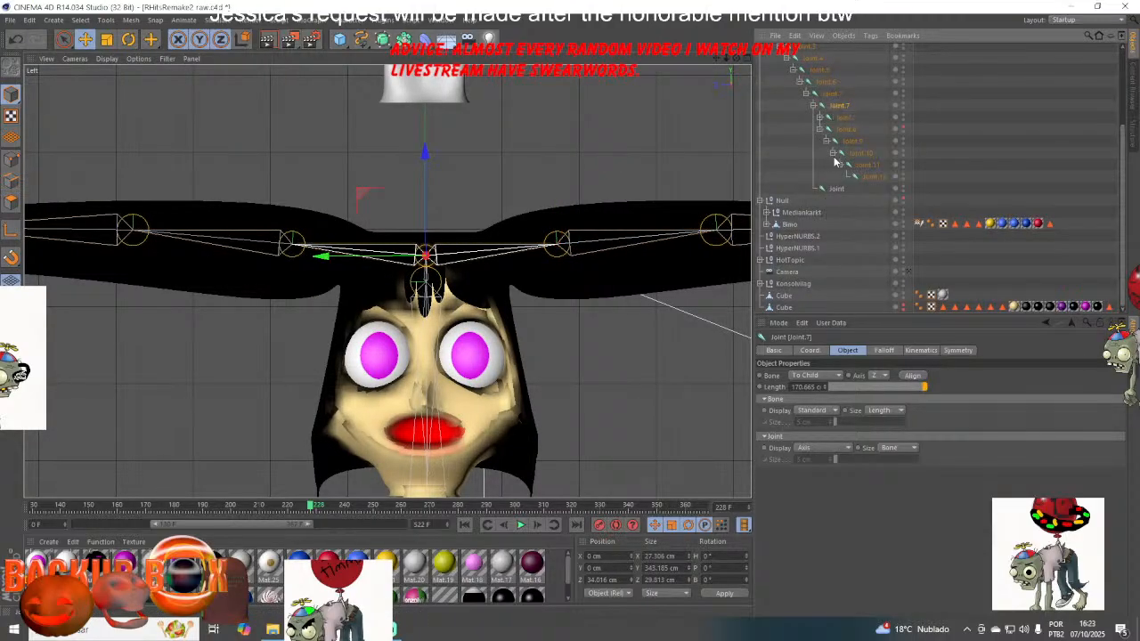
pyautogui.moveTo(836, 106); pyautogui.dragTo(837, 189)
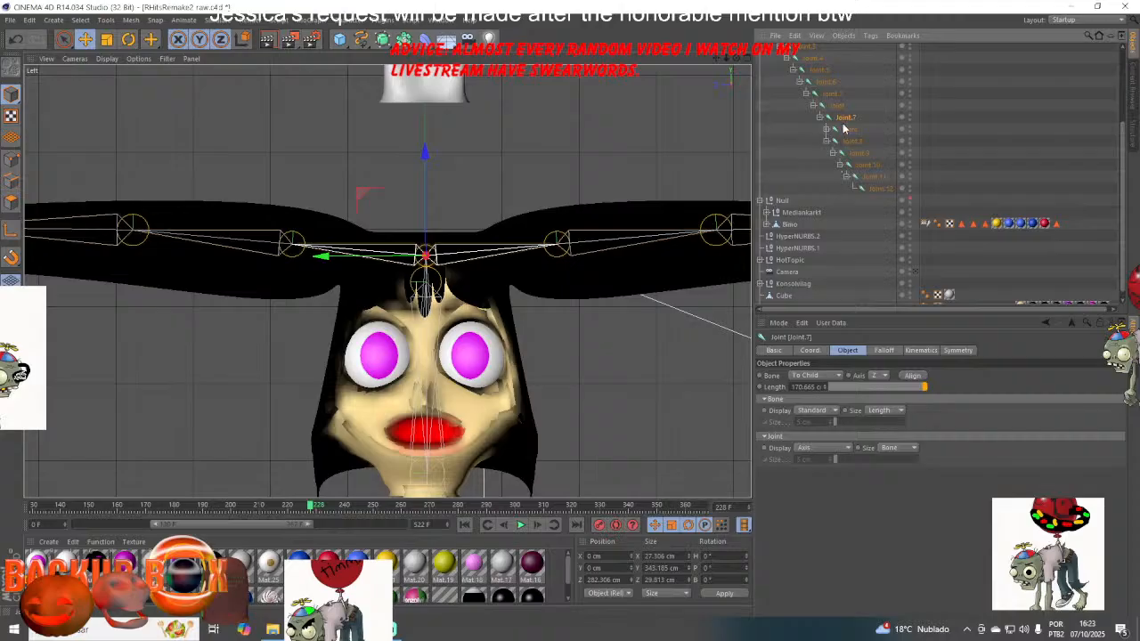
pyautogui.moveTo(838, 120)
pyautogui.mouseDown()
pyautogui.moveTo(833, 111)
pyautogui.moveTo(838, 121)
pyautogui.mouseUp()
pyautogui.moveTo(716, 58); pyautogui.dragTo(702, 32)
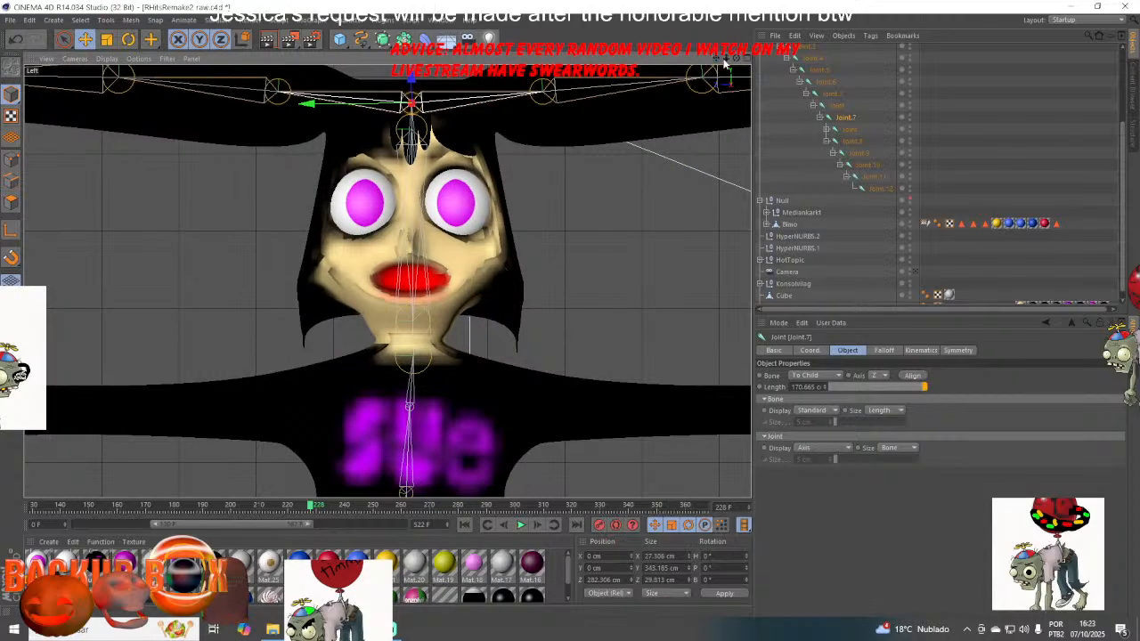
# - Reorder the head chain so Joint follows Joint.6 and carries both Joint.7 joints as descendants, and save the project
pyautogui.click(838, 96)
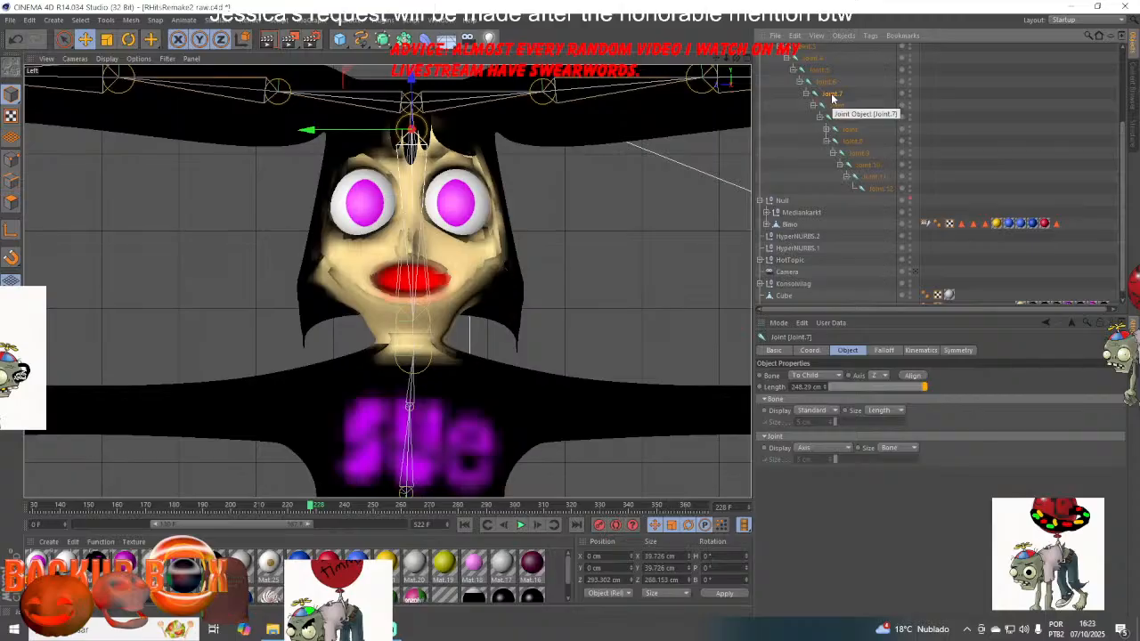
pyautogui.moveTo(843, 117); pyautogui.dragTo(831, 187)
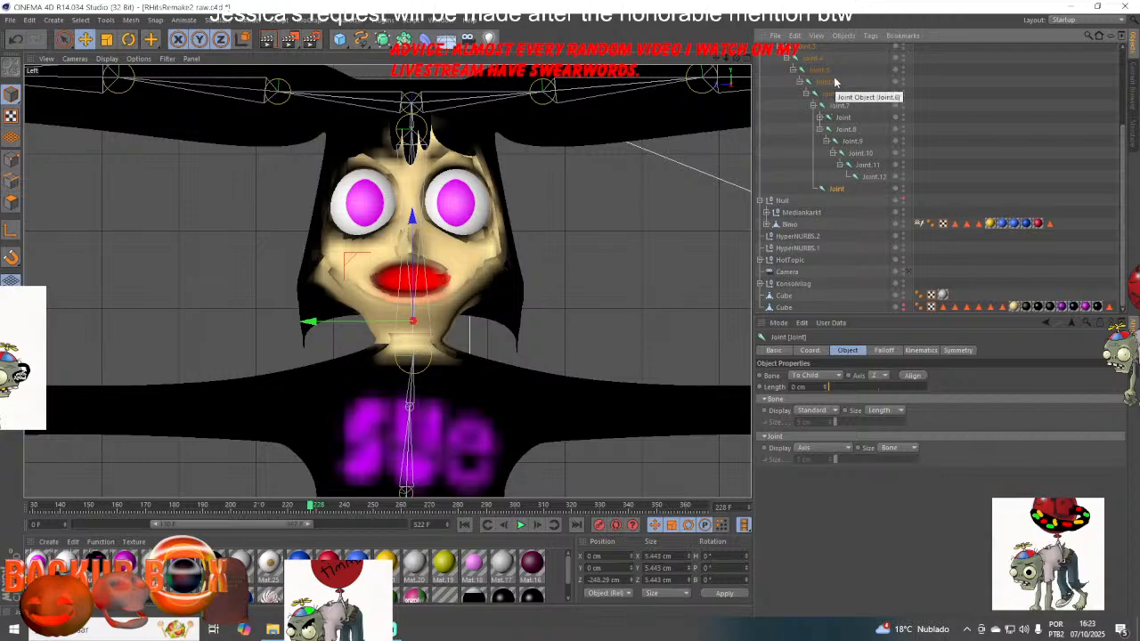
pyautogui.moveTo(825, 96)
pyautogui.mouseDown()
pyautogui.moveTo(827, 186)
pyautogui.moveTo(835, 95)
pyautogui.mouseUp()
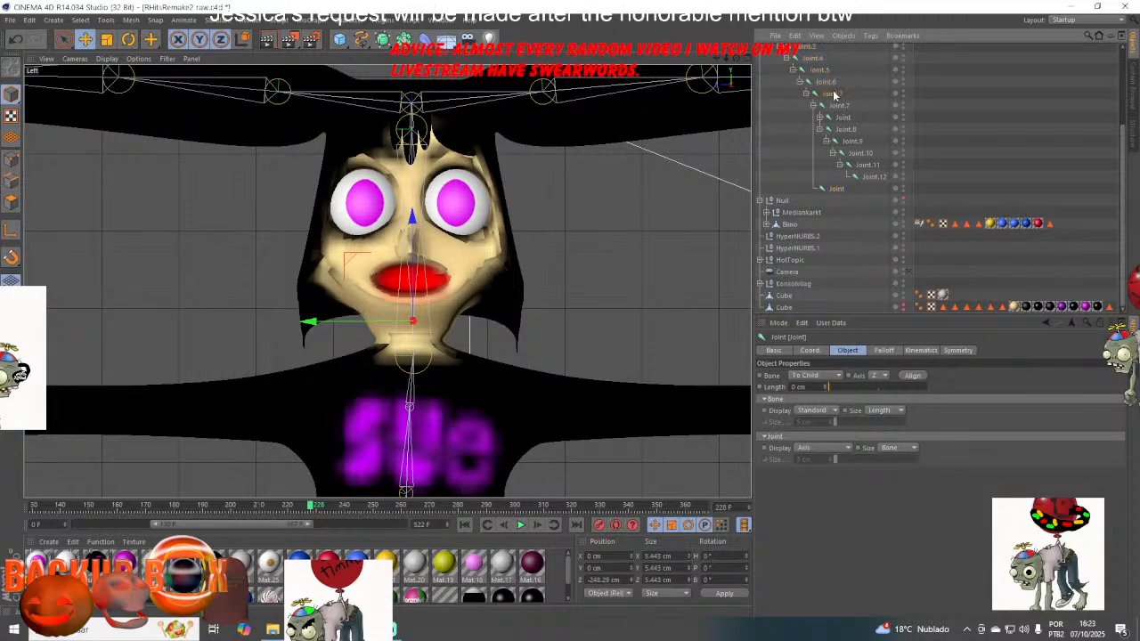
pyautogui.moveTo(833, 187); pyautogui.dragTo(825, 93)
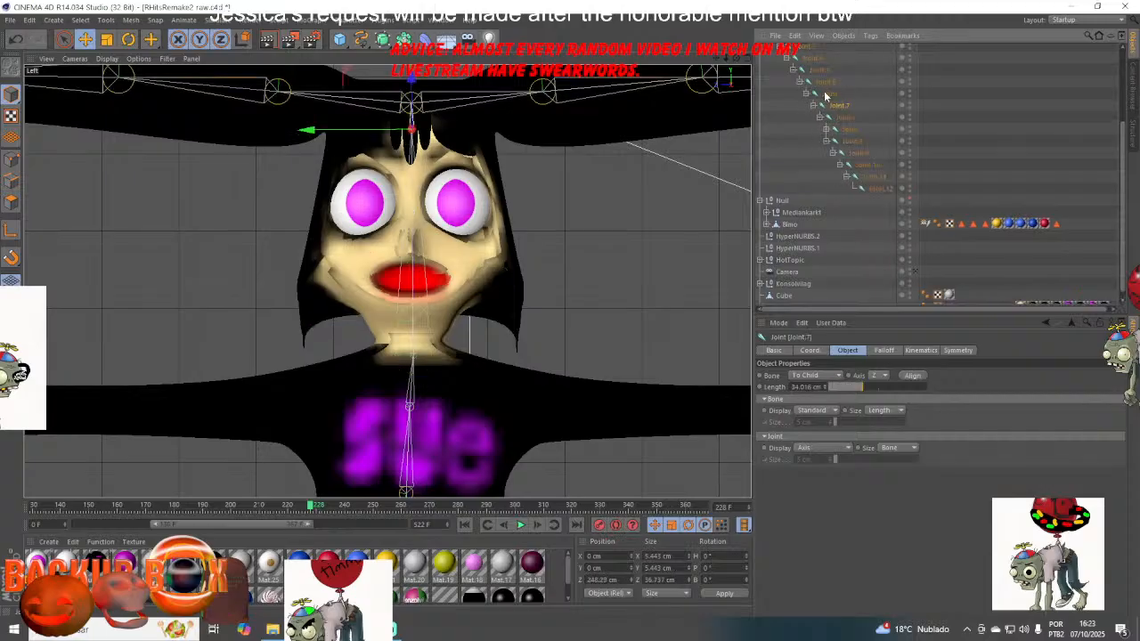
pyautogui.click(651, 216)
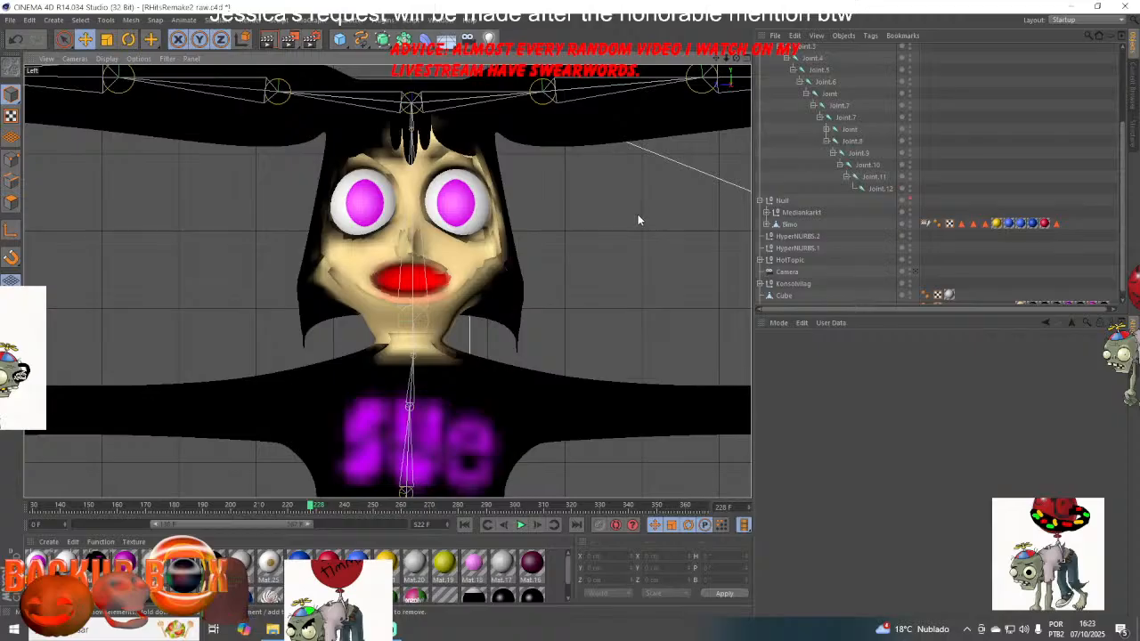
pyautogui.click(10, 21)
pyautogui.click(25, 115)
# - Select the upper-chest joint Joint.5 as the parent for the arm joints and save the project
pyautogui.scroll(-4, 307, 209)
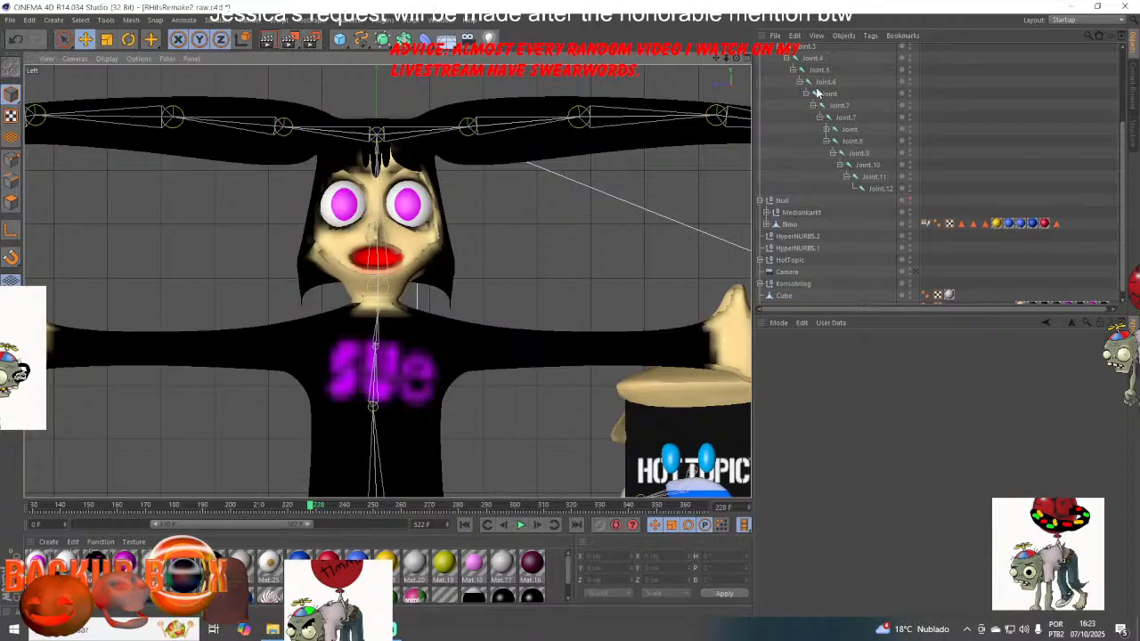
pyautogui.click(825, 82)
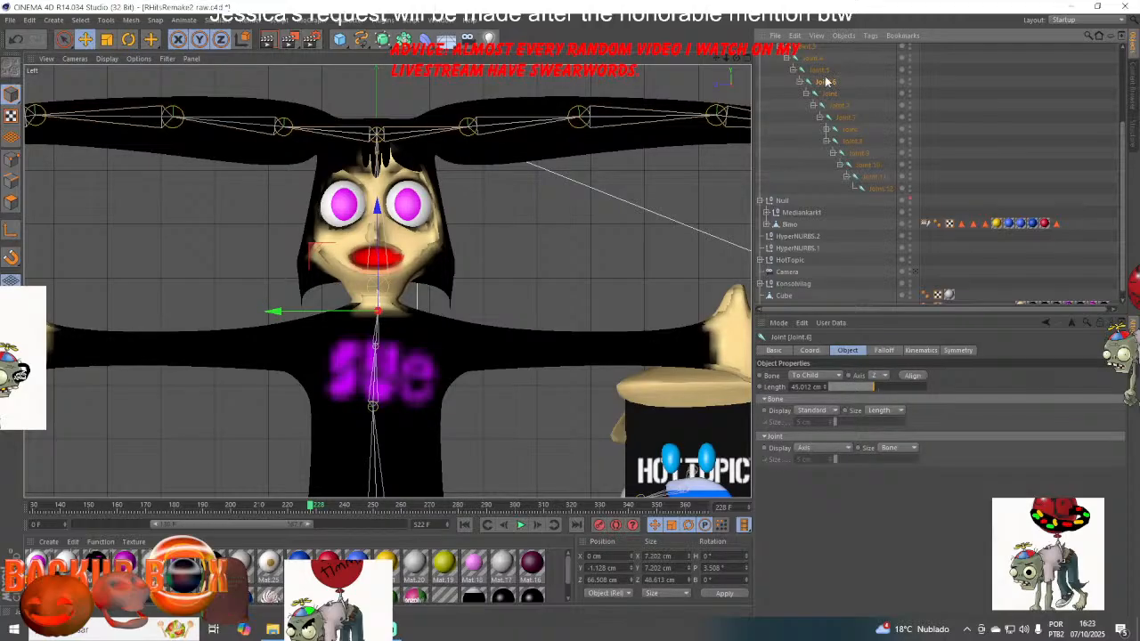
pyautogui.click(819, 69)
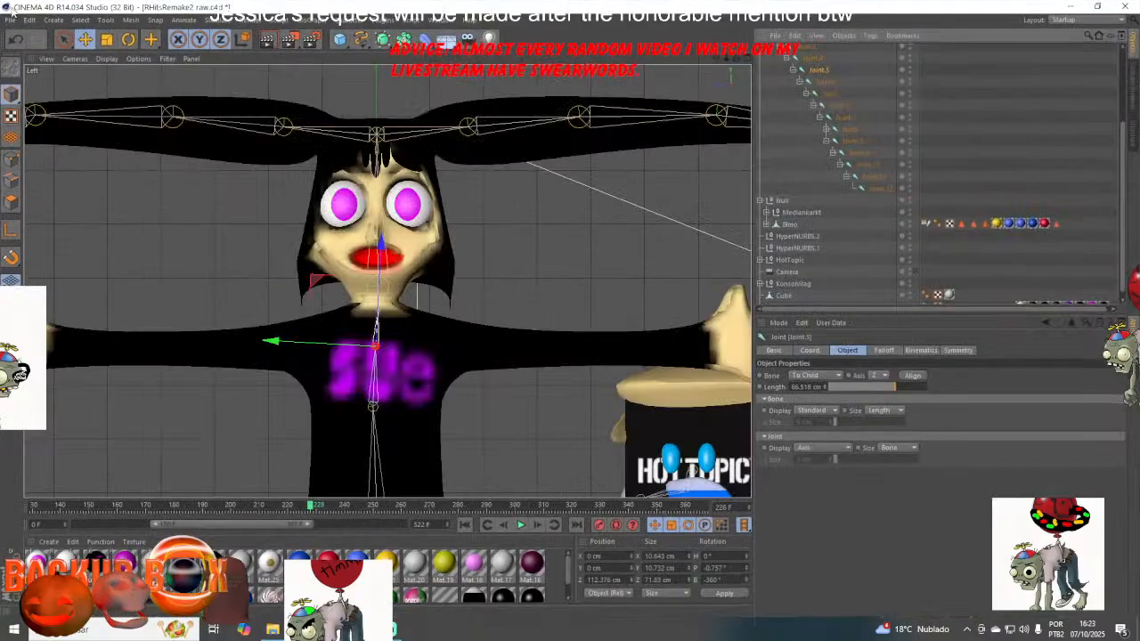
pyautogui.click(10, 20)
pyautogui.click(31, 117)
# - With the Joint Tool, draw symmetrical arm chains of three joints each, from the shoulders along both sleeves towards the wrists
pyautogui.click(353, 21)
pyautogui.click(381, 130)
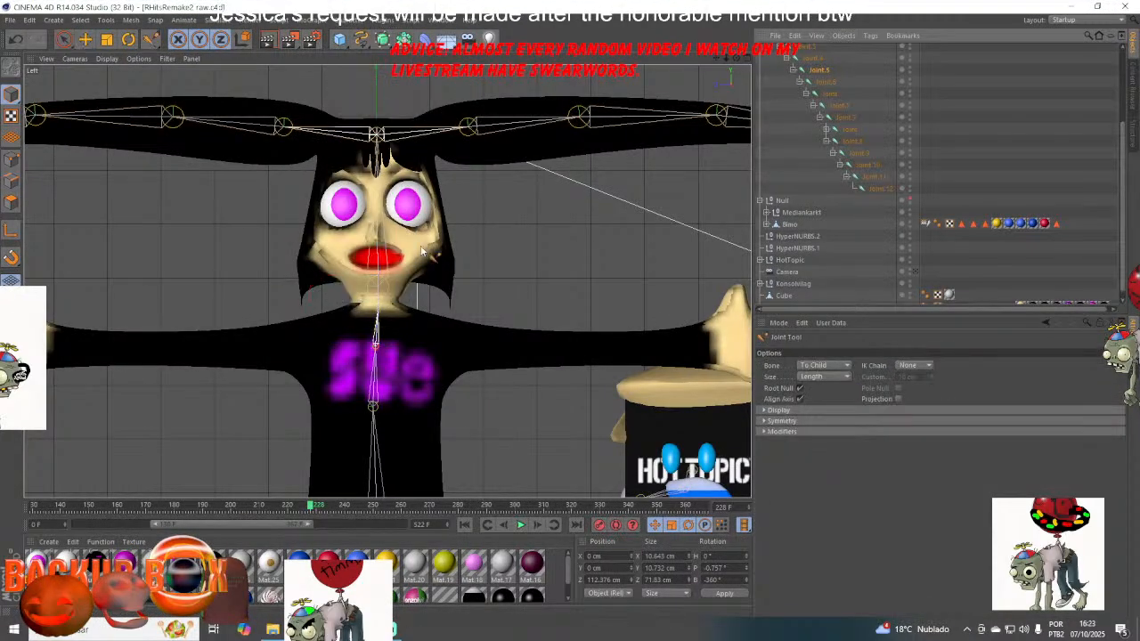
pyautogui.click(778, 421)
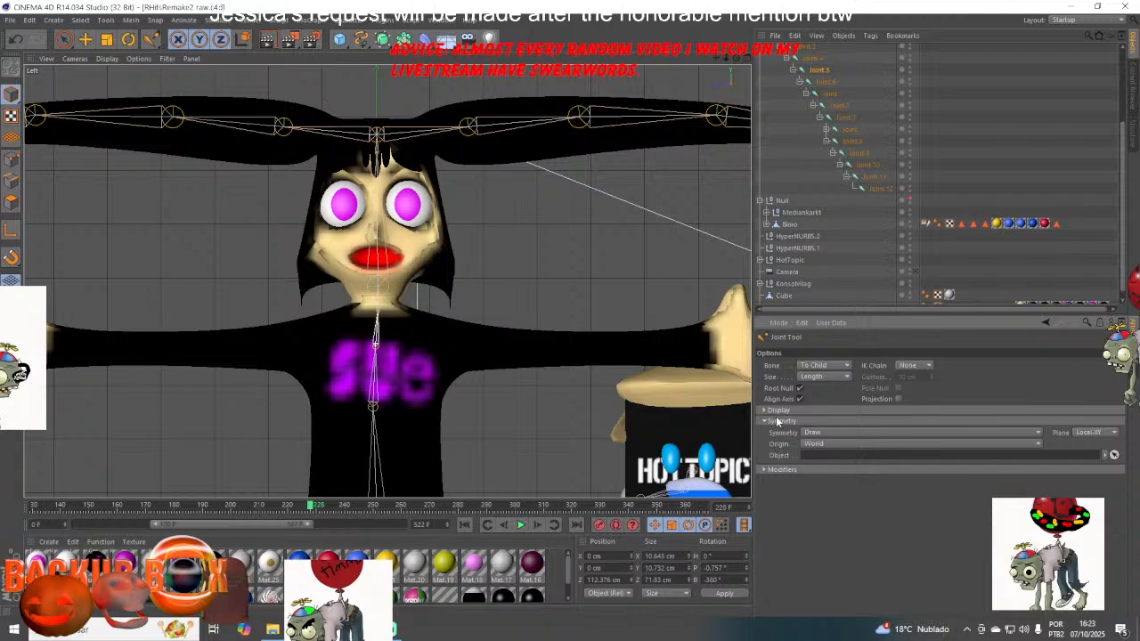
pyautogui.click(777, 421)
pyautogui.keyDown('ctrl'); pyautogui.click(433, 343); pyautogui.keyUp('ctrl')
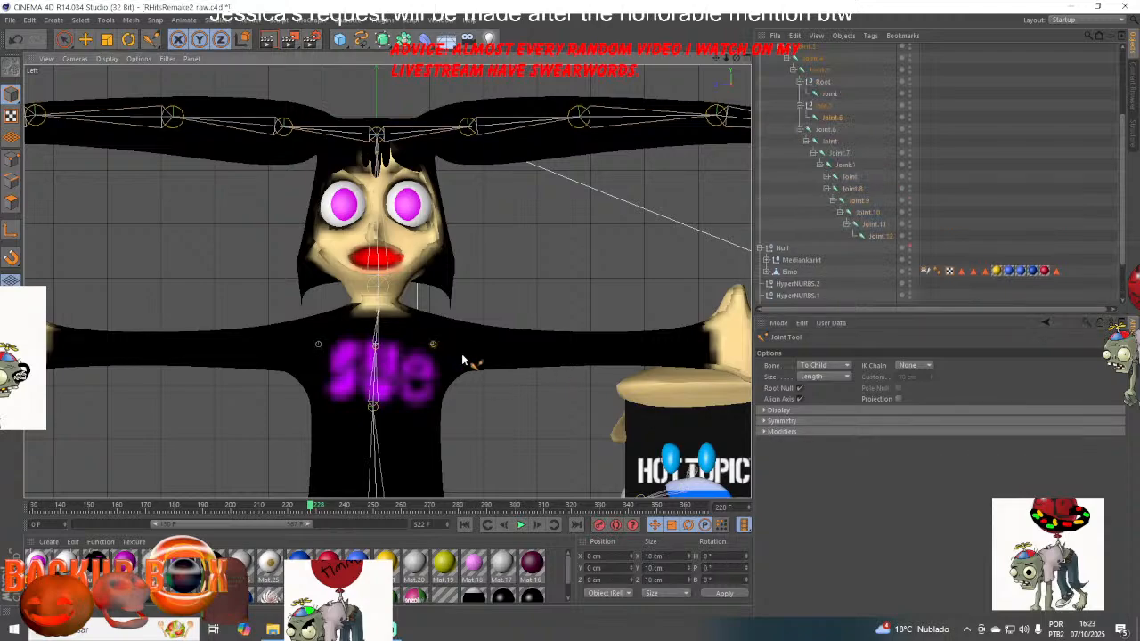
pyautogui.keyDown('ctrl'); pyautogui.click(581, 347); pyautogui.keyUp('ctrl')
pyautogui.keyDown('ctrl'); pyautogui.click(738, 348); pyautogui.keyUp('ctrl')
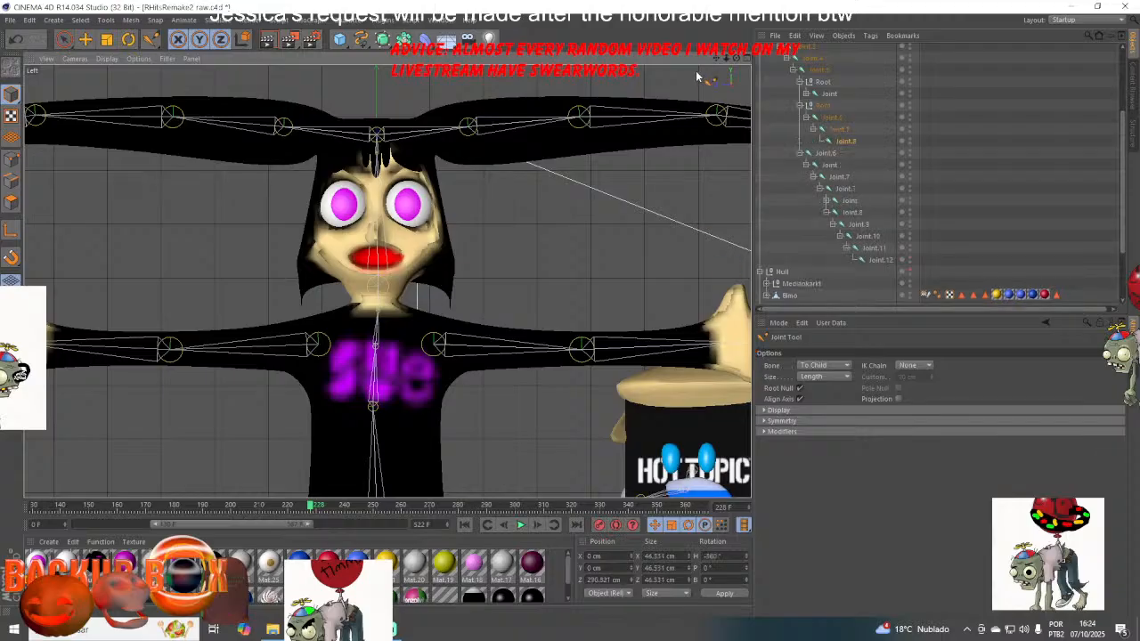
# - Extend the arm chain into the hand with the Joint Tool, adding a palm joint and a three-joint thumb chain up to its tip
pyautogui.moveTo(718, 58); pyautogui.dragTo(529, 26)
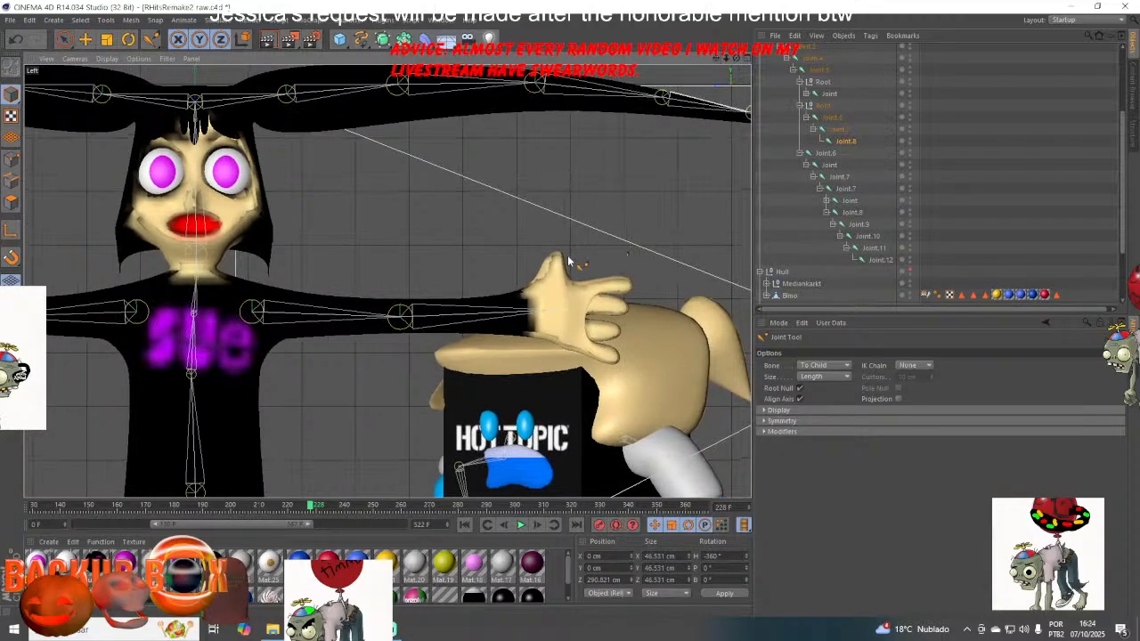
pyautogui.scroll(5, 568, 264)
pyautogui.scroll(3, 557, 285)
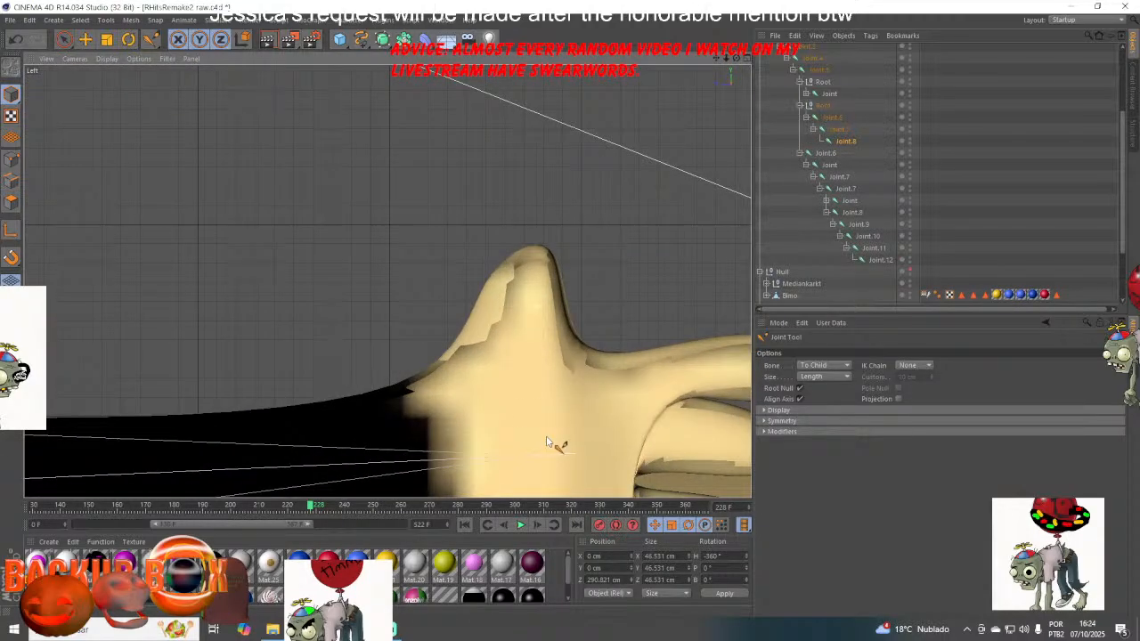
pyautogui.keyDown('ctrl'); pyautogui.click(525, 369); pyautogui.keyUp('ctrl')
pyautogui.keyDown('ctrl'); pyautogui.click(524, 314); pyautogui.keyUp('ctrl')
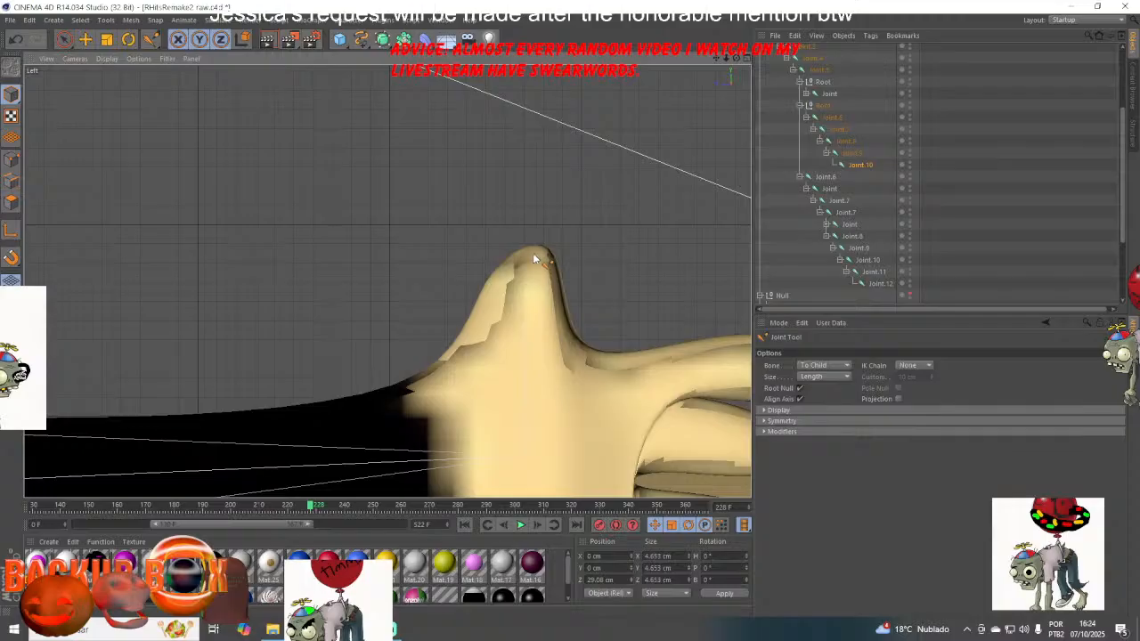
pyautogui.keyDown('ctrl'); pyautogui.click(534, 254); pyautogui.keyUp('ctrl')
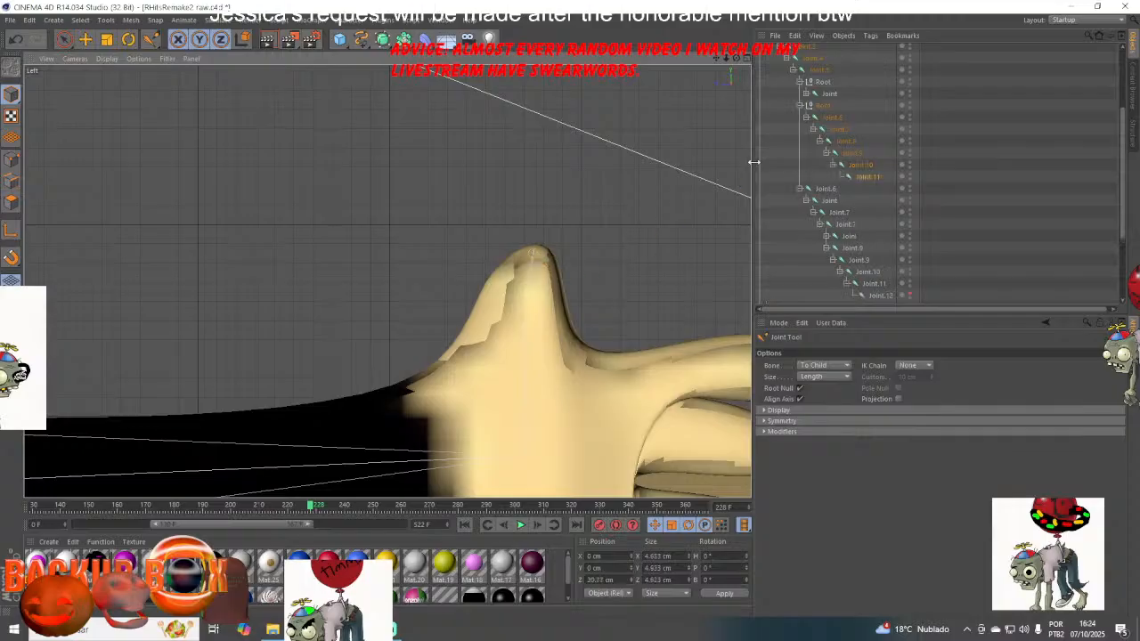
# - With the palm joint Joint.8 as parent, draw a three-joint chain along the index finger to its tip
pyautogui.click(837, 130)
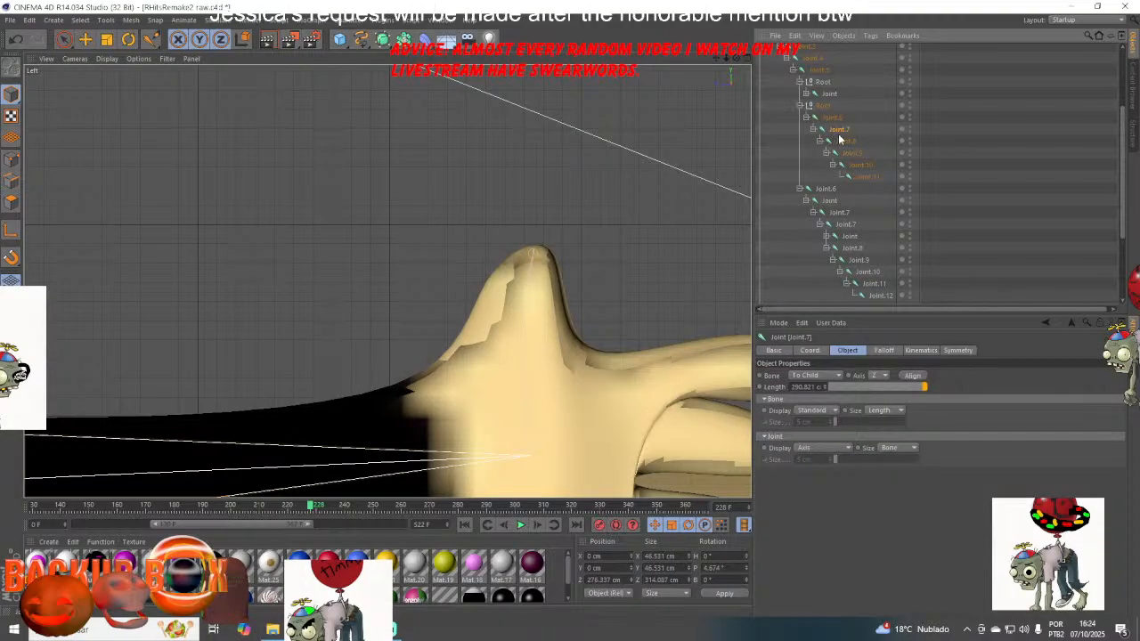
pyautogui.click(841, 144)
pyautogui.moveTo(716, 59); pyautogui.dragTo(448, 0)
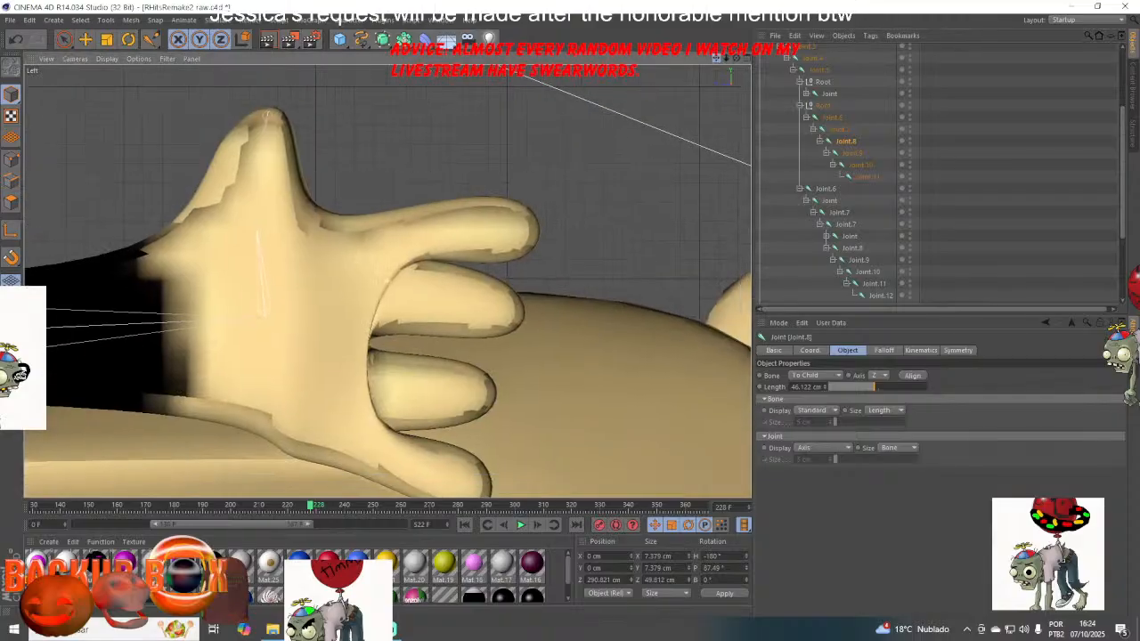
pyautogui.keyDown('ctrl'); pyautogui.click(385, 243); pyautogui.keyUp('ctrl')
pyautogui.keyDown('ctrl'); pyautogui.click(447, 234); pyautogui.keyUp('ctrl')
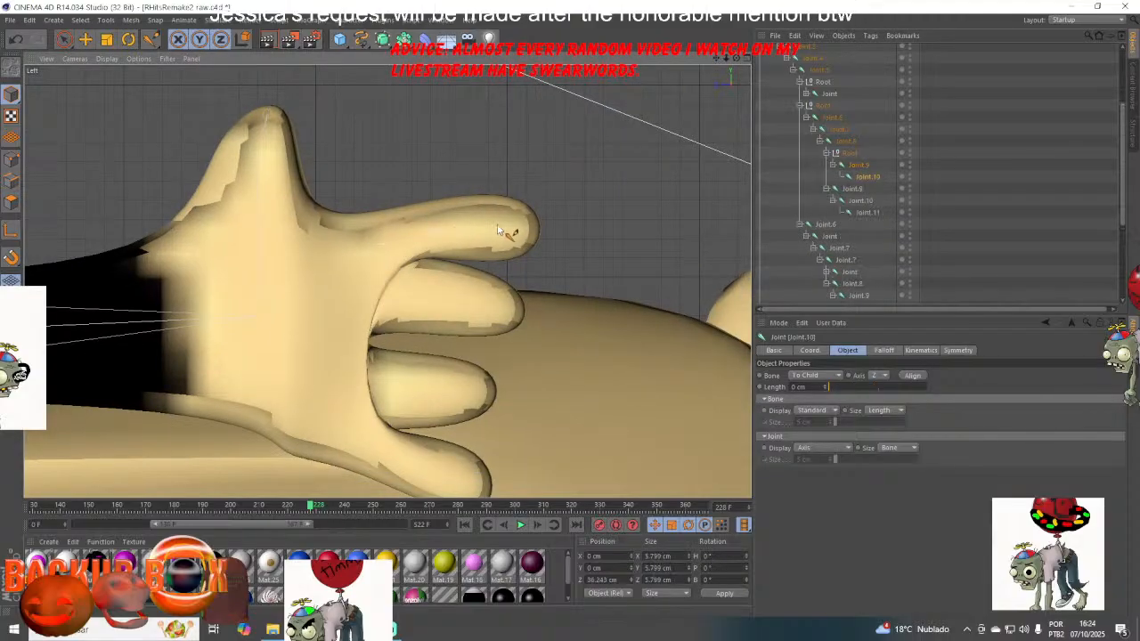
pyautogui.keyDown('ctrl'); pyautogui.click(521, 228); pyautogui.keyUp('ctrl')
# - Draw a three-joint chain along the middle finger, again branching from the palm joint Joint.8
pyautogui.click(855, 136)
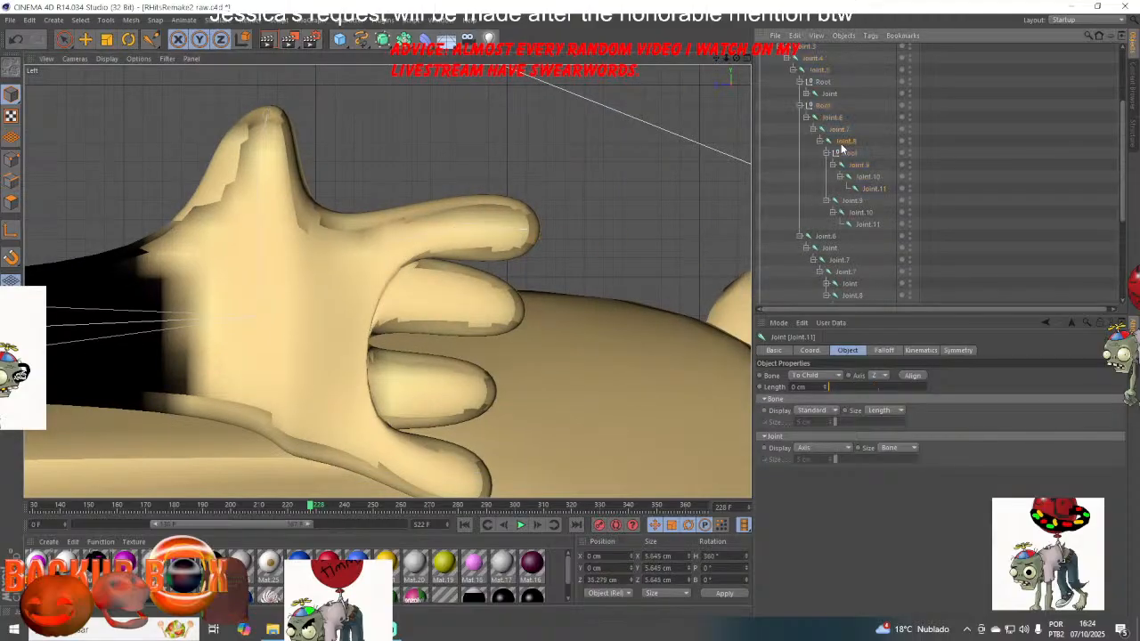
pyautogui.keyDown('ctrl'); pyautogui.click(392, 306); pyautogui.keyUp('ctrl')
pyautogui.keyDown('ctrl'); pyautogui.click(451, 306); pyautogui.keyUp('ctrl')
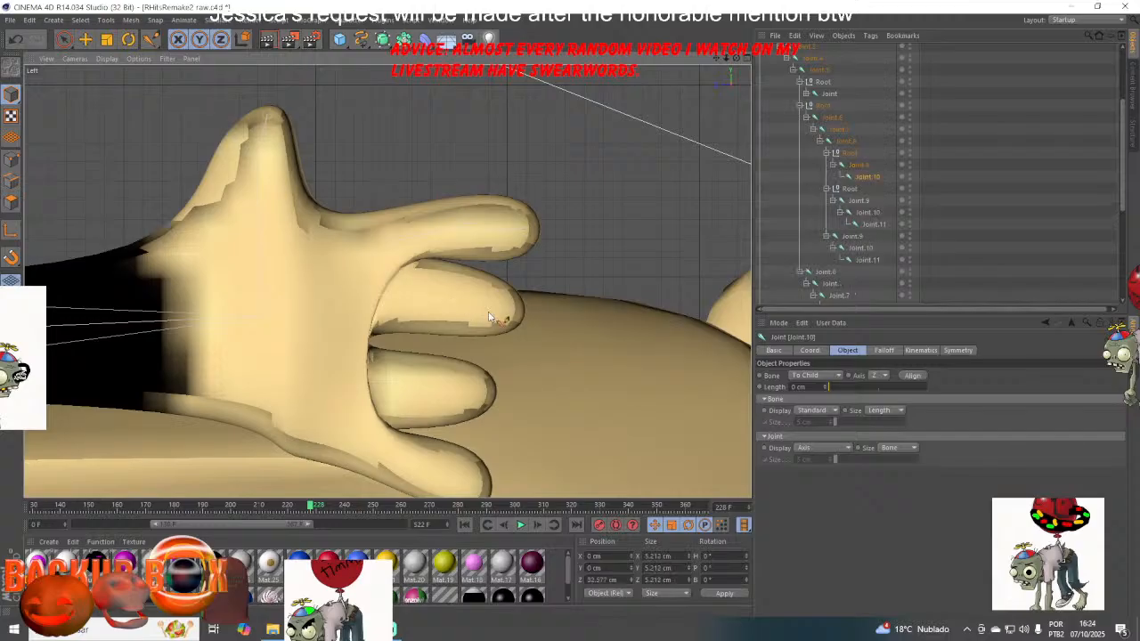
pyautogui.keyDown('ctrl'); pyautogui.click(489, 321); pyautogui.keyUp('ctrl')
# - Draw a three-joint chain along the ring finger with the palm joint Joint.8 as its parent
pyautogui.click(856, 143)
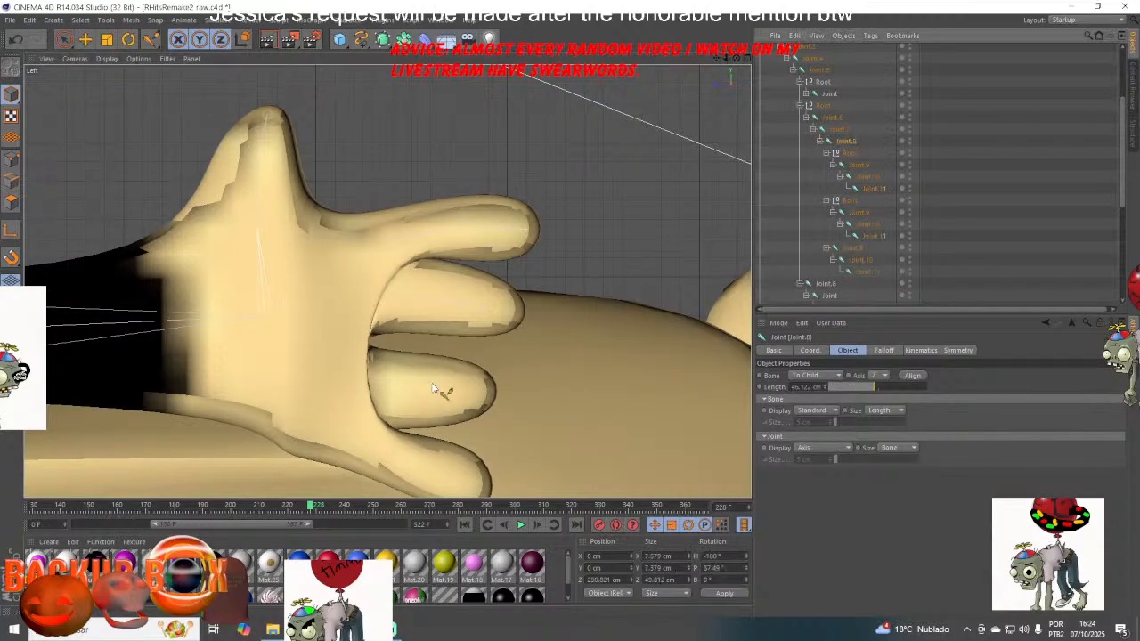
pyautogui.keyDown('ctrl'); pyautogui.click(386, 392); pyautogui.keyUp('ctrl')
pyautogui.keyDown('ctrl'); pyautogui.click(443, 401); pyautogui.keyUp('ctrl')
pyautogui.keyDown('ctrl'); pyautogui.click(464, 399); pyautogui.keyUp('ctrl')
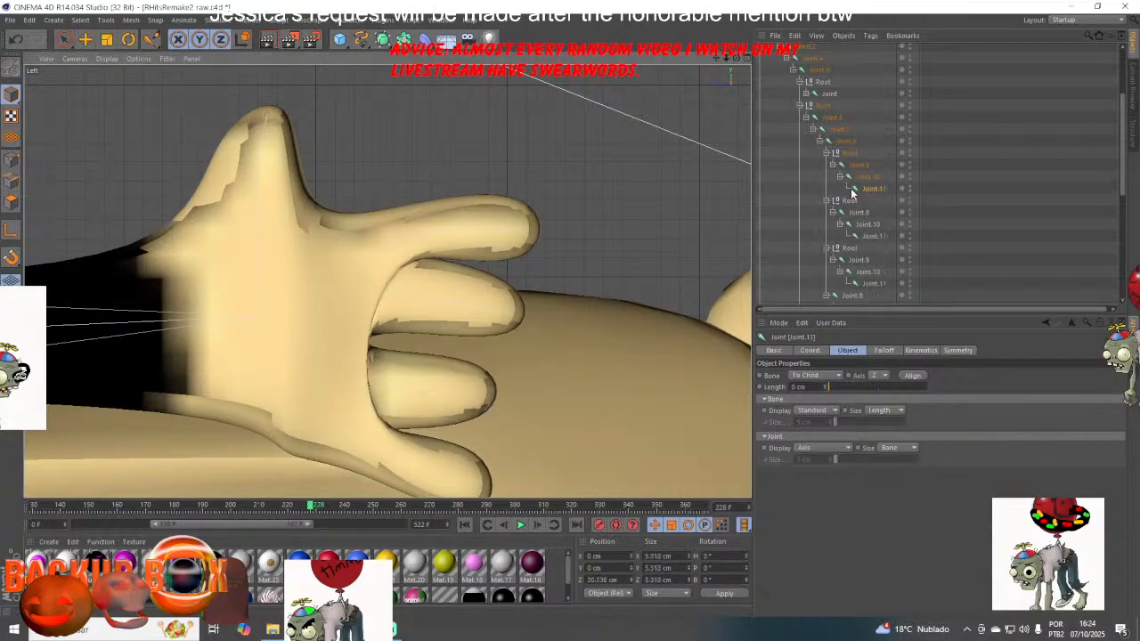
# - Draw a three-joint chain along the little finger, starting from the palm joint Joint.8 as parent
pyautogui.click(849, 142)
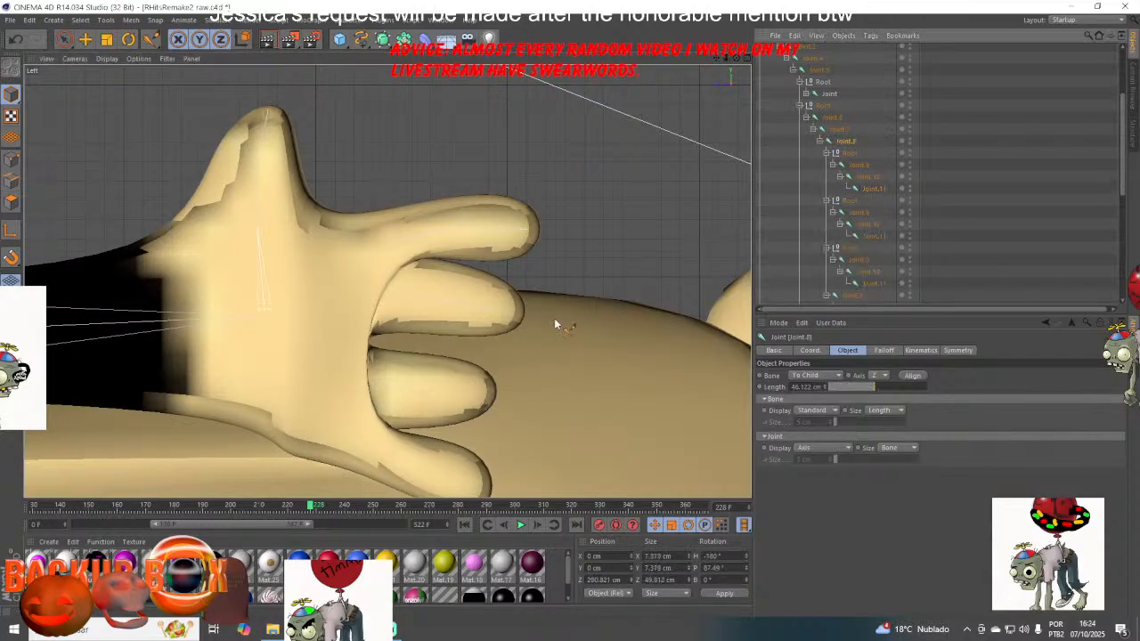
pyautogui.keyDown('ctrl'); pyautogui.click(377, 465); pyautogui.keyUp('ctrl')
pyautogui.keyDown('ctrl'); pyautogui.click(419, 470); pyautogui.keyUp('ctrl')
pyautogui.keyDown('ctrl'); pyautogui.click(455, 482); pyautogui.keyUp('ctrl')
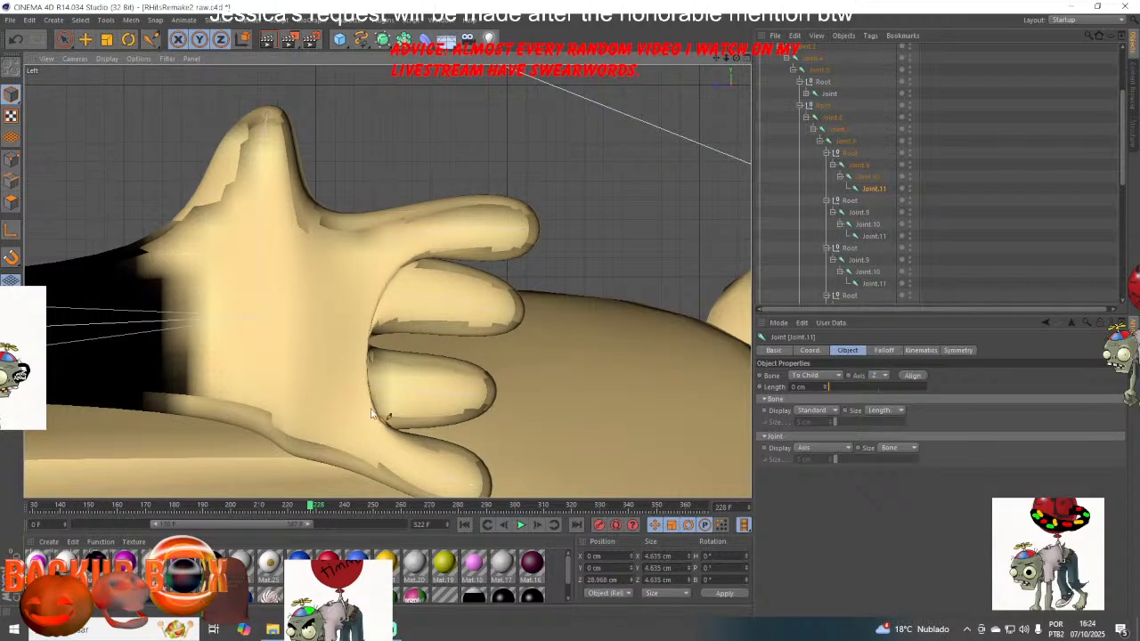
# - Move the four finger chains out of their Root nulls directly under Joint.8 and delete the four empty nulls
pyautogui.scroll(-3, 350, 410)
pyautogui.scroll(-2, 350, 409)
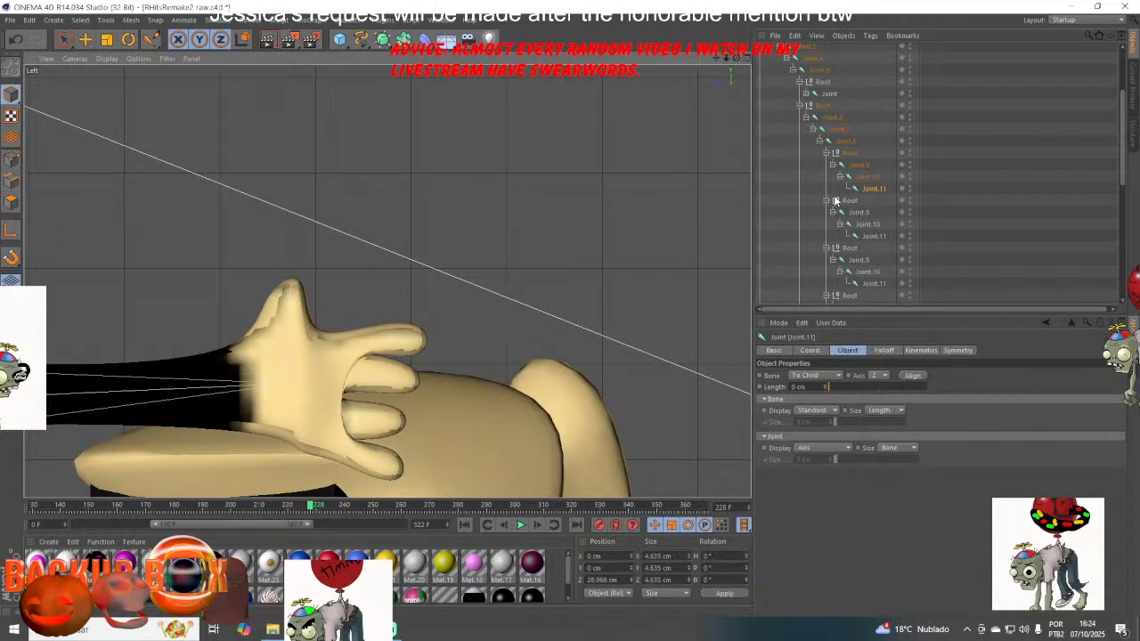
pyautogui.moveTo(861, 168); pyautogui.dragTo(847, 145)
pyautogui.moveTo(855, 259); pyautogui.dragTo(844, 148)
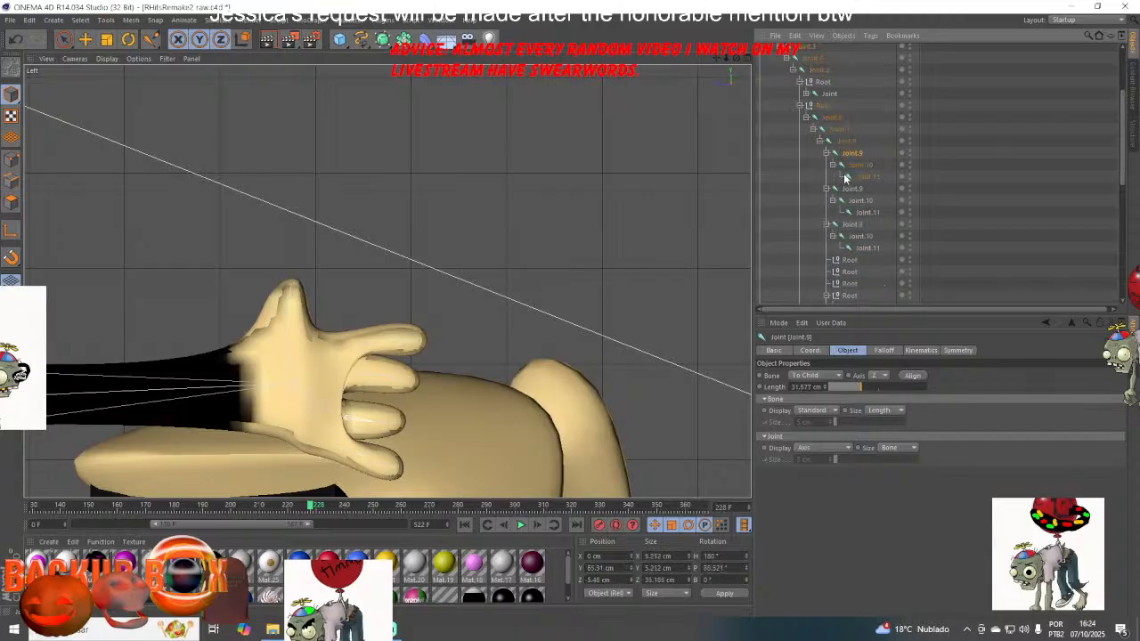
pyautogui.scroll(-2, 855, 260)
pyautogui.click(847, 229)
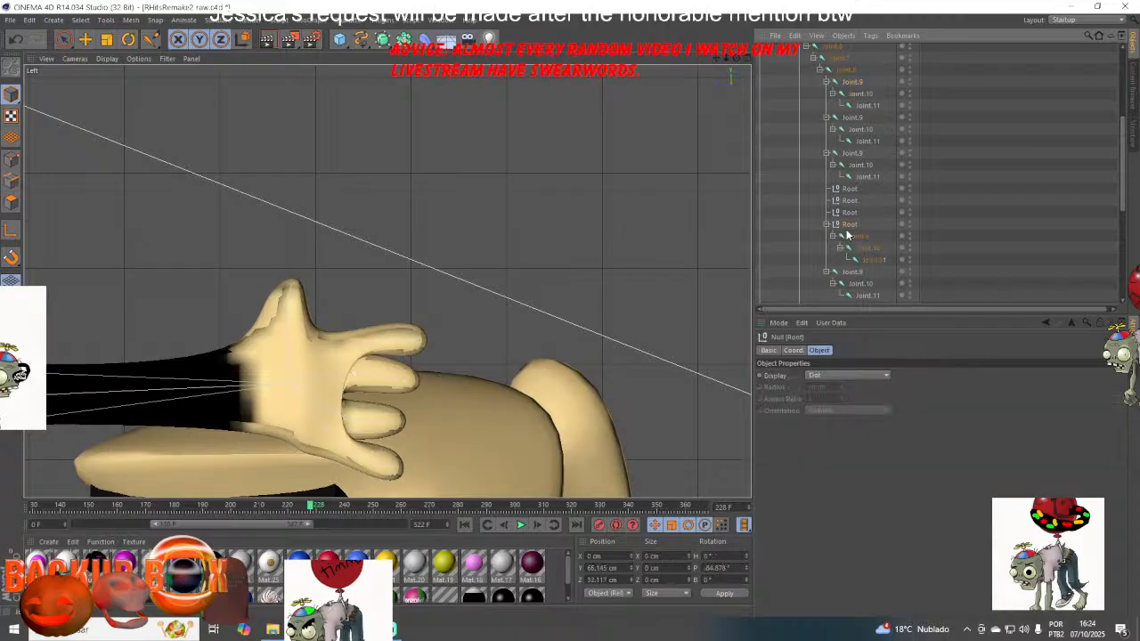
pyautogui.moveTo(857, 236); pyautogui.dragTo(848, 89)
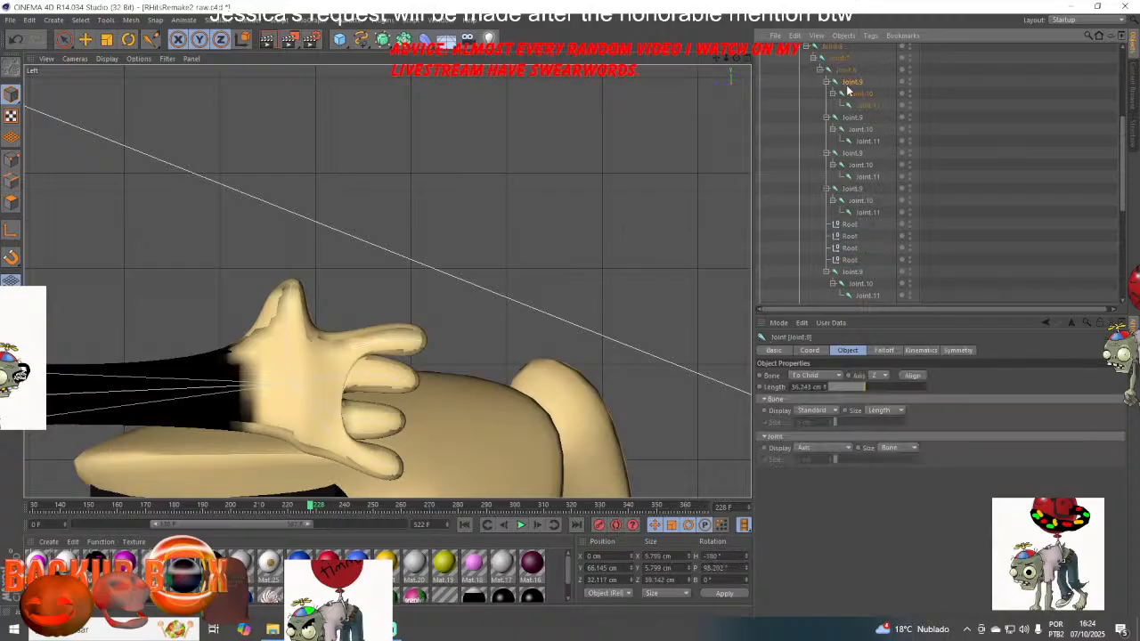
pyautogui.moveTo(868, 265); pyautogui.dragTo(842, 224)
pyautogui.press('Delete')
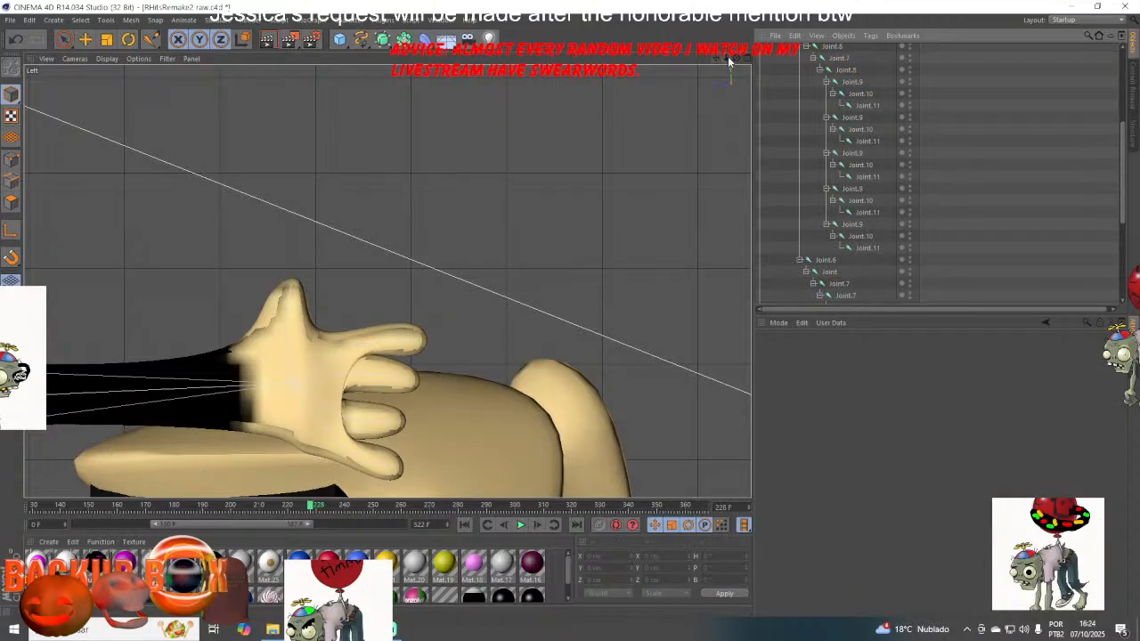
# - Switch the viewport to wireframe display and move both arm chains out of their Root nulls directly under Joint.5
pyautogui.moveTo(728, 59); pyautogui.dragTo(1131, 59)
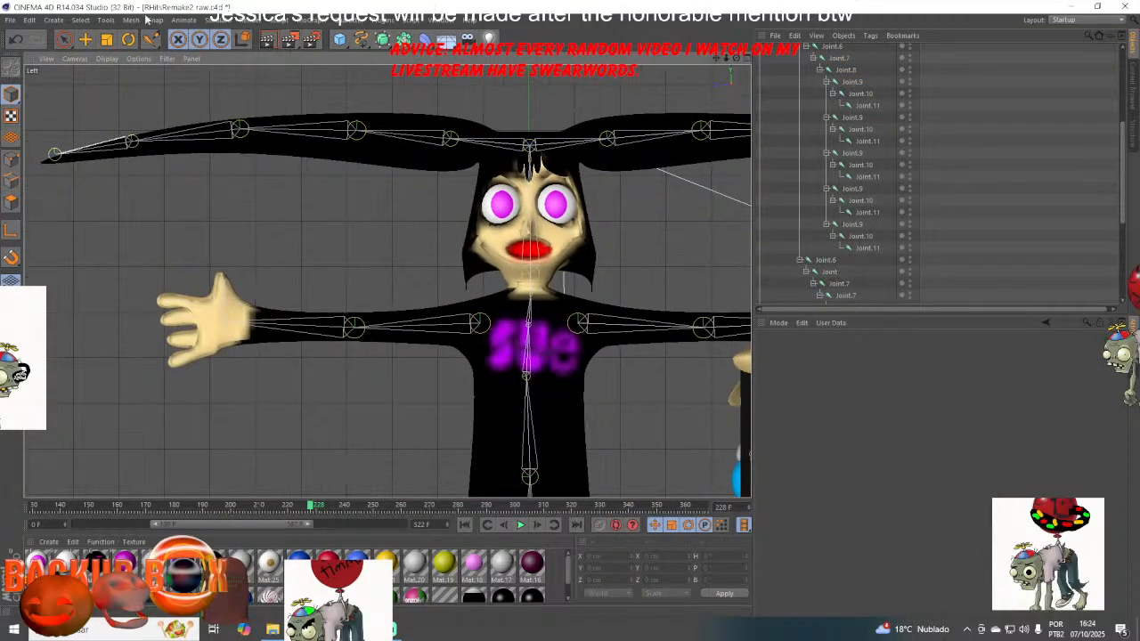
pyautogui.click(85, 39)
pyautogui.click(75, 59)
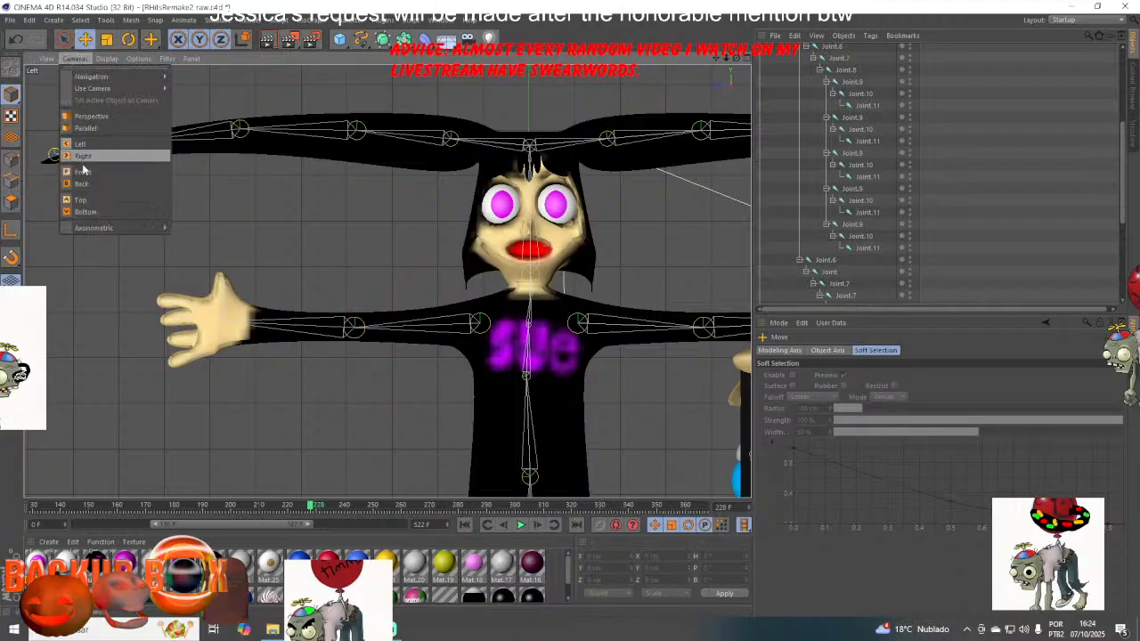
pyautogui.click(223, 247)
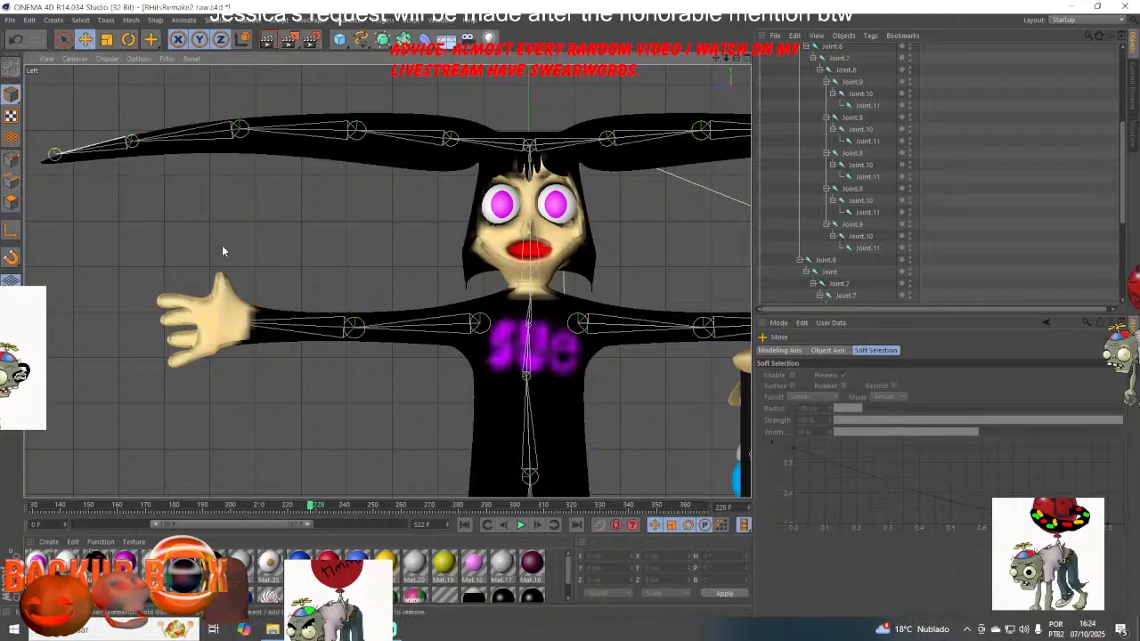
pyautogui.scroll(4, 861, 166)
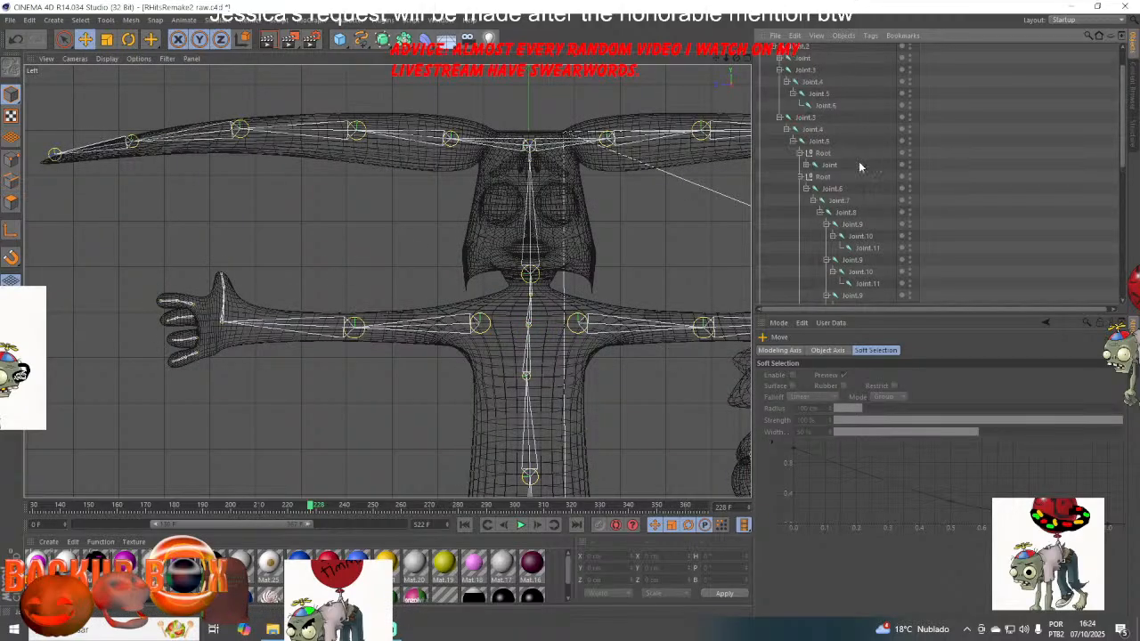
pyautogui.moveTo(830, 166); pyautogui.dragTo(820, 147)
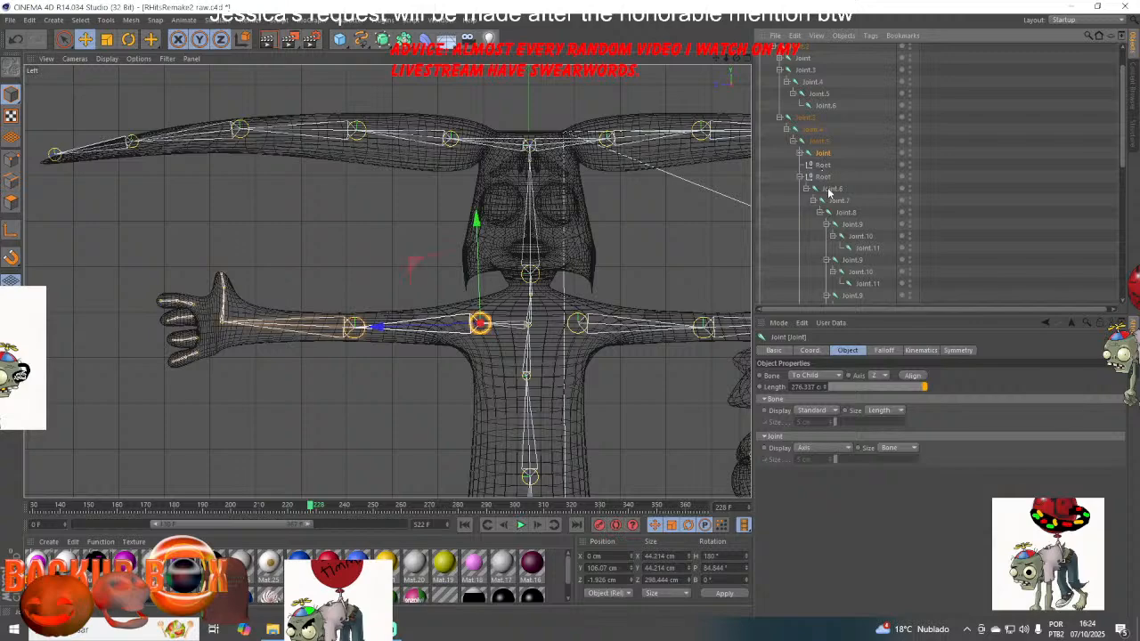
pyautogui.moveTo(829, 189); pyautogui.dragTo(821, 153)
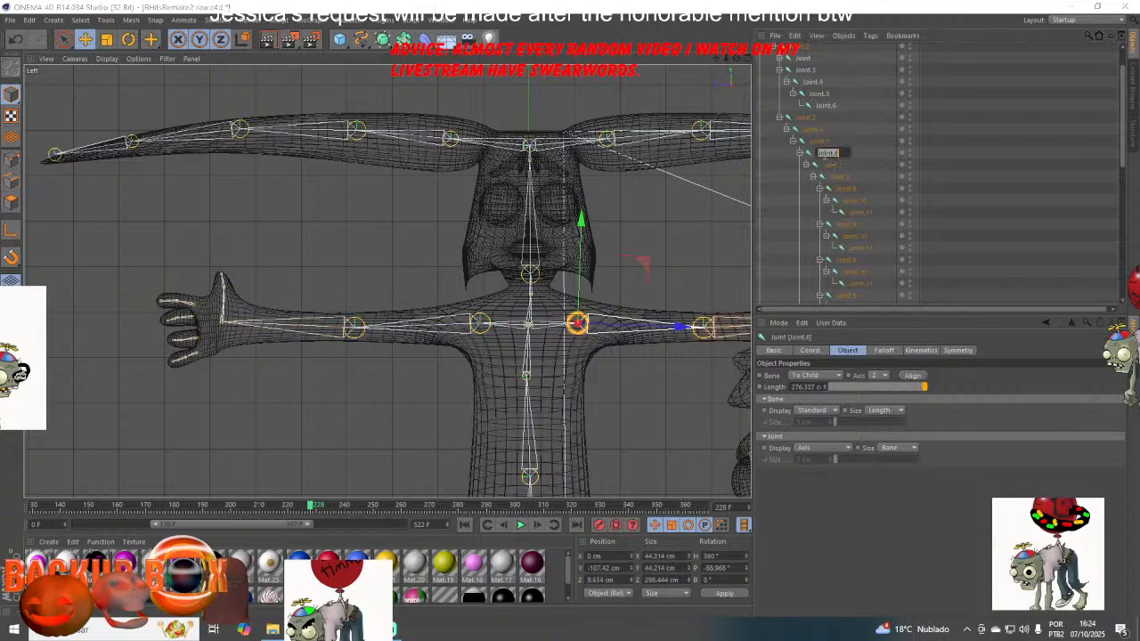
# - Rename the two shoulder joints RightArm and LeftArm, and delete the two empty Root nulls beneath them
pyautogui.write('RightArm')
pyautogui.press('Return')
pyautogui.scroll(-4, 852, 247)
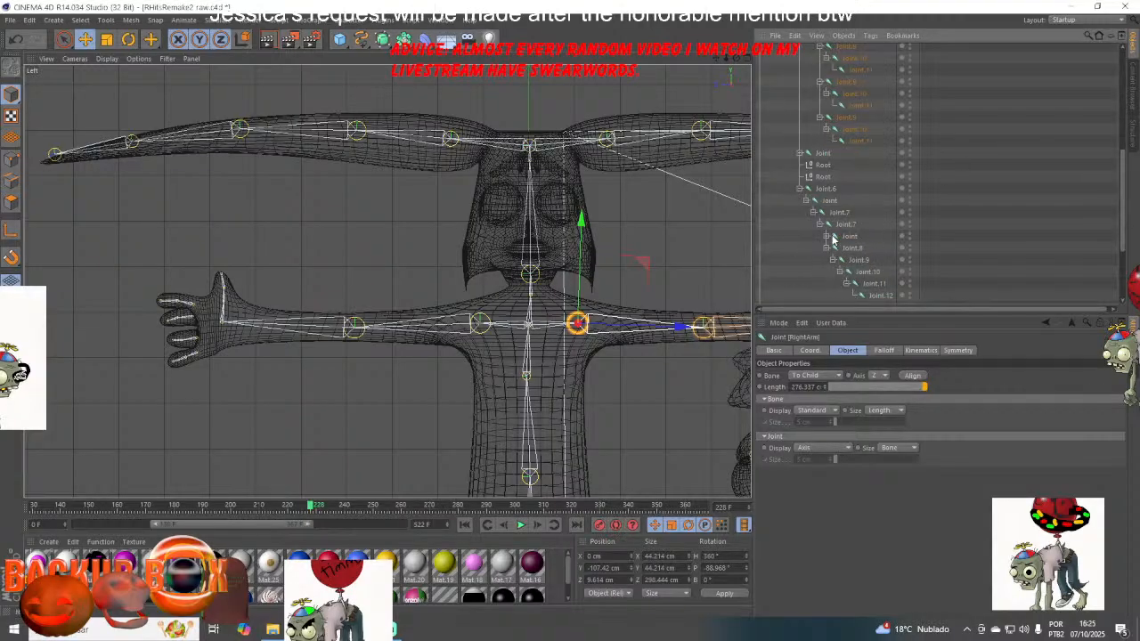
pyautogui.doubleClick(826, 154)
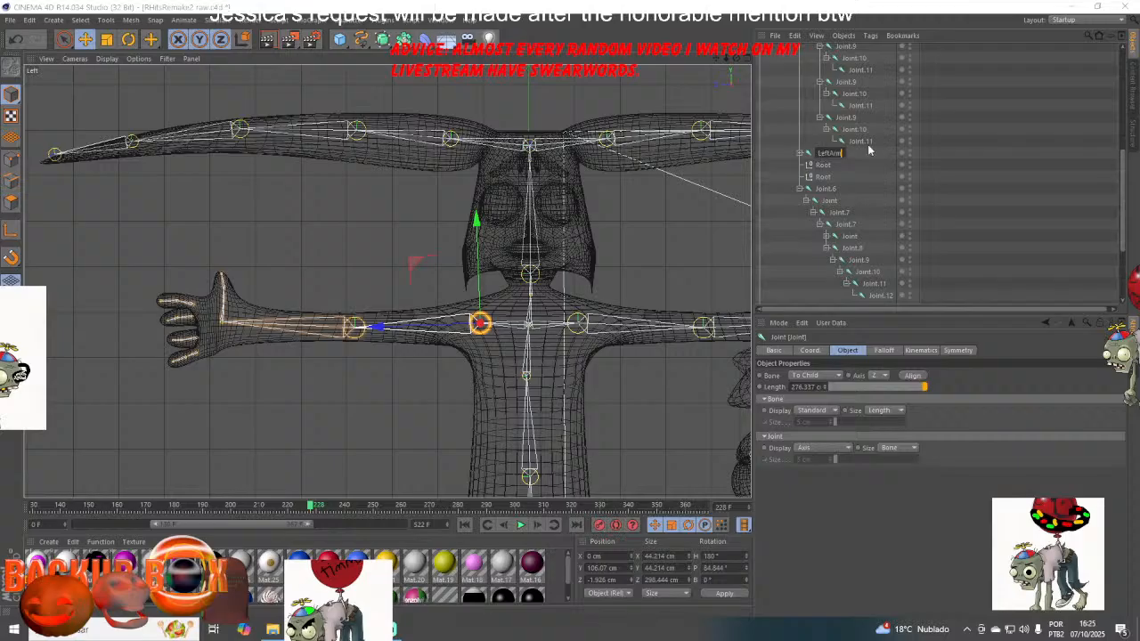
pyautogui.press('Return')
pyautogui.click(799, 154)
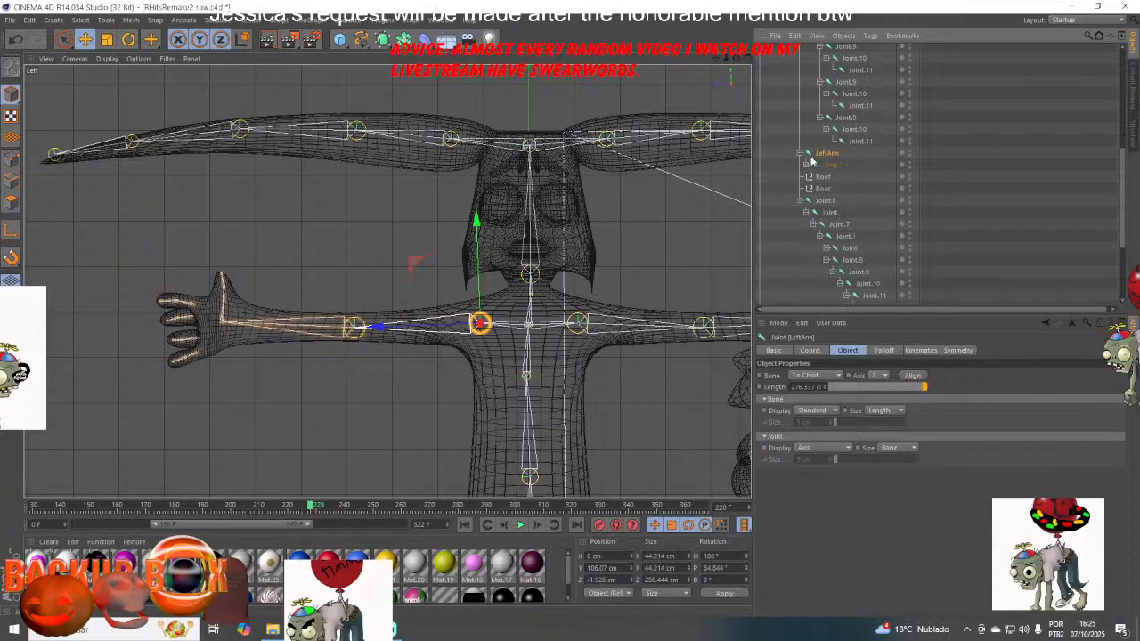
pyautogui.click(807, 166)
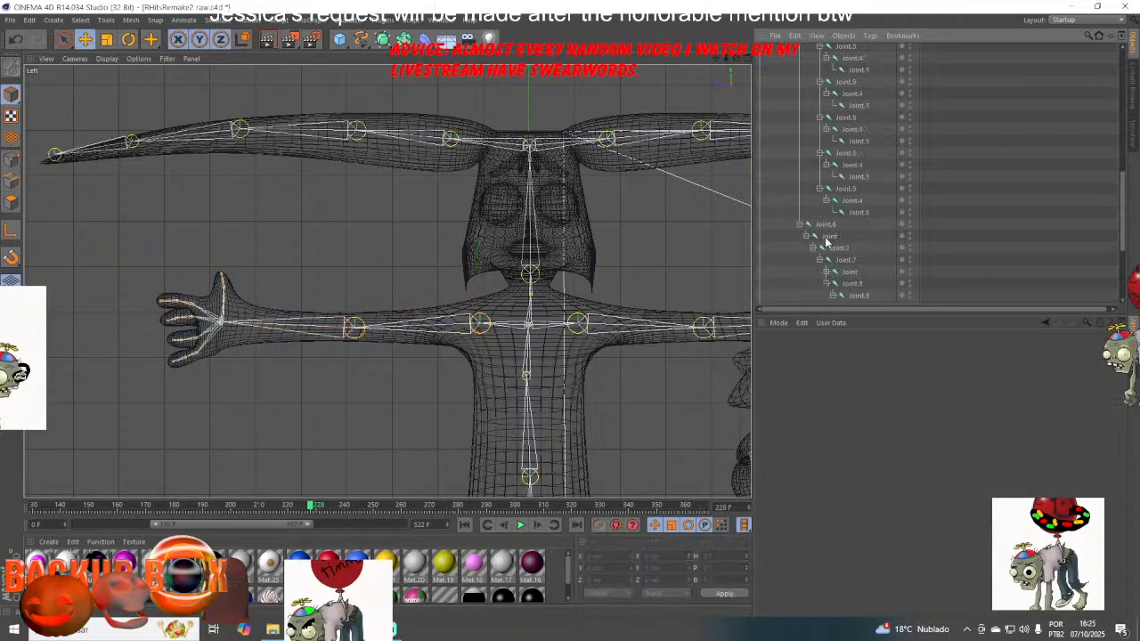
# - Rename the neck joint Joint.6 as Neck and save the project
pyautogui.click(827, 224)
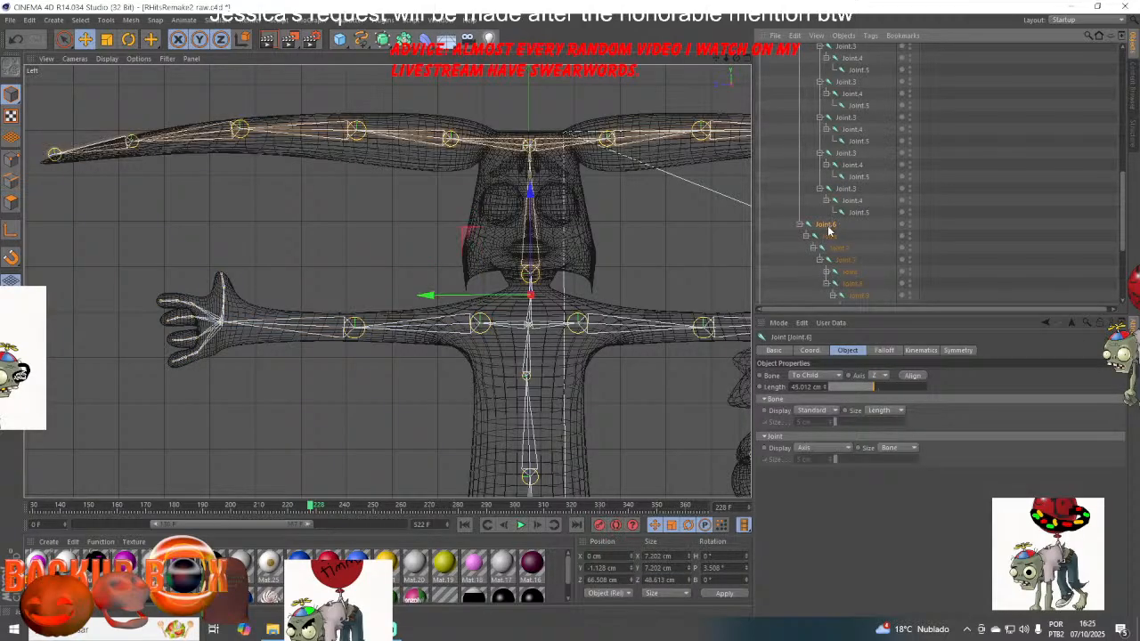
pyautogui.doubleClick(827, 224)
pyautogui.write('Ri')
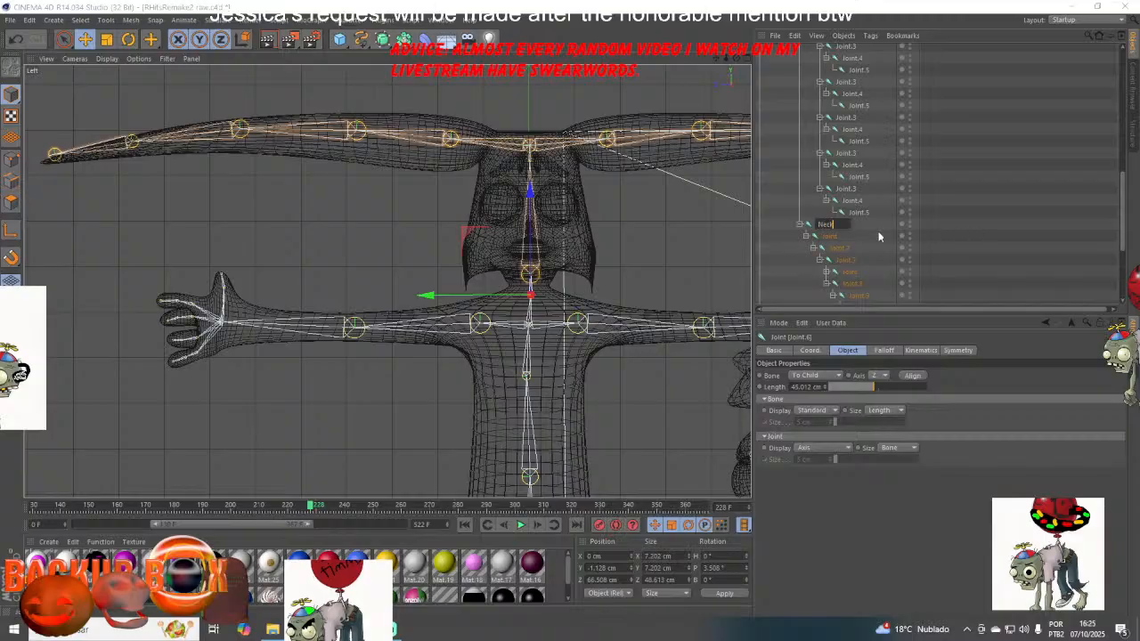
pyautogui.press('Return')
pyautogui.click(9, 19)
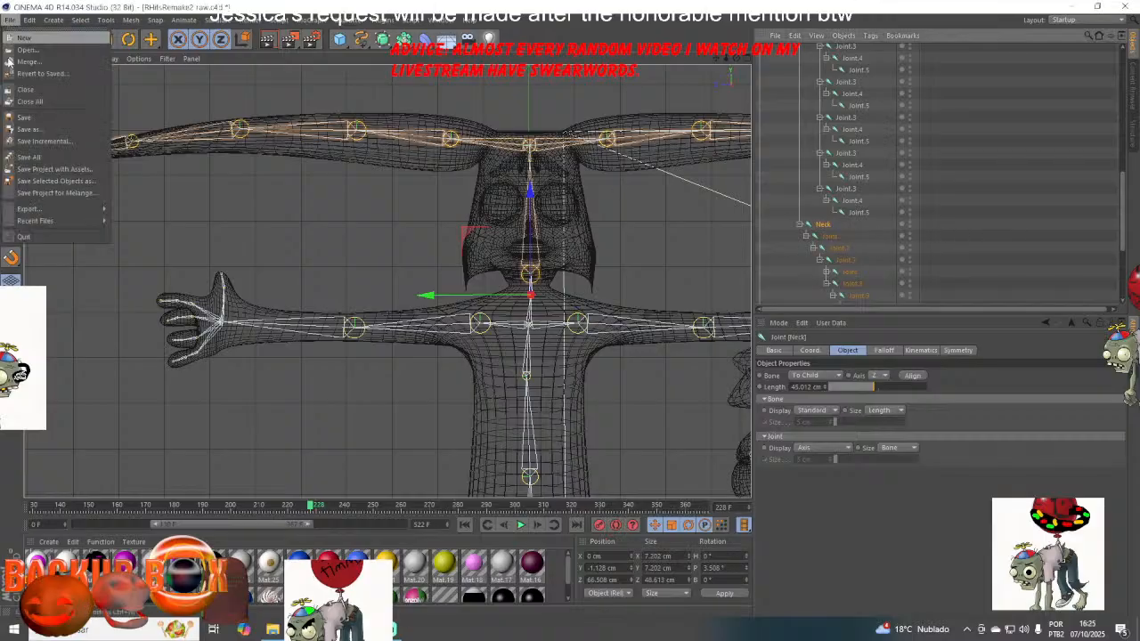
pyautogui.click(14, 117)
# - Rename the joint directly under Neck as Head
pyautogui.click(830, 235)
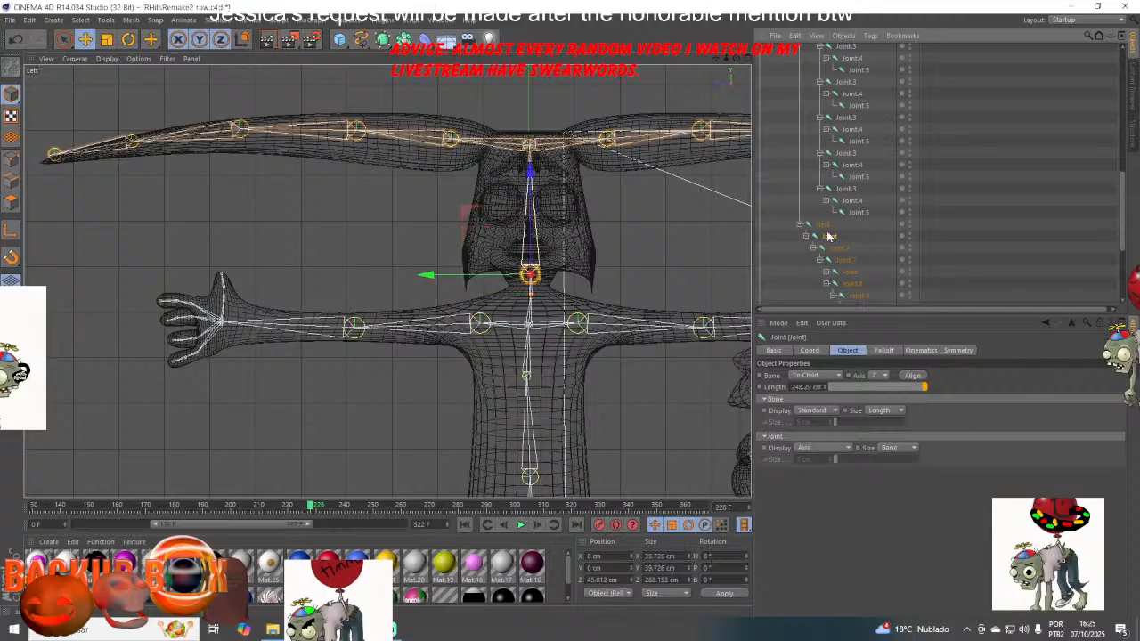
pyautogui.doubleClick(824, 237)
pyautogui.write('H')
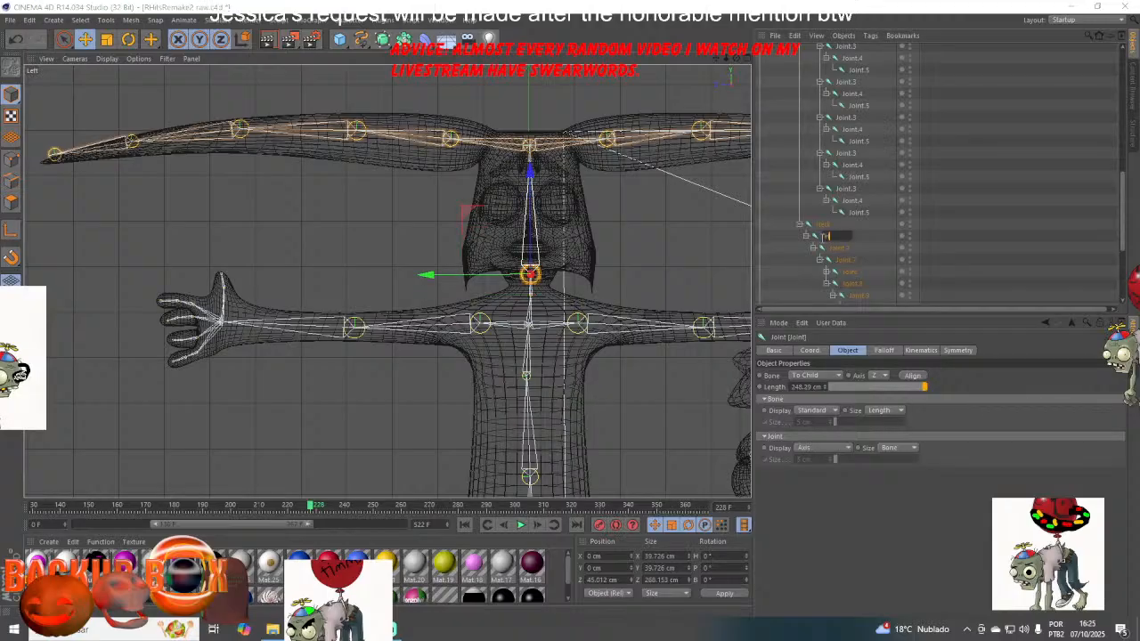
pyautogui.write('ead')
pyautogui.press('Return')
# - Rename the first joint of the right-hand hair chain under Joint.7 as Ponytail Right
pyautogui.click(827, 273)
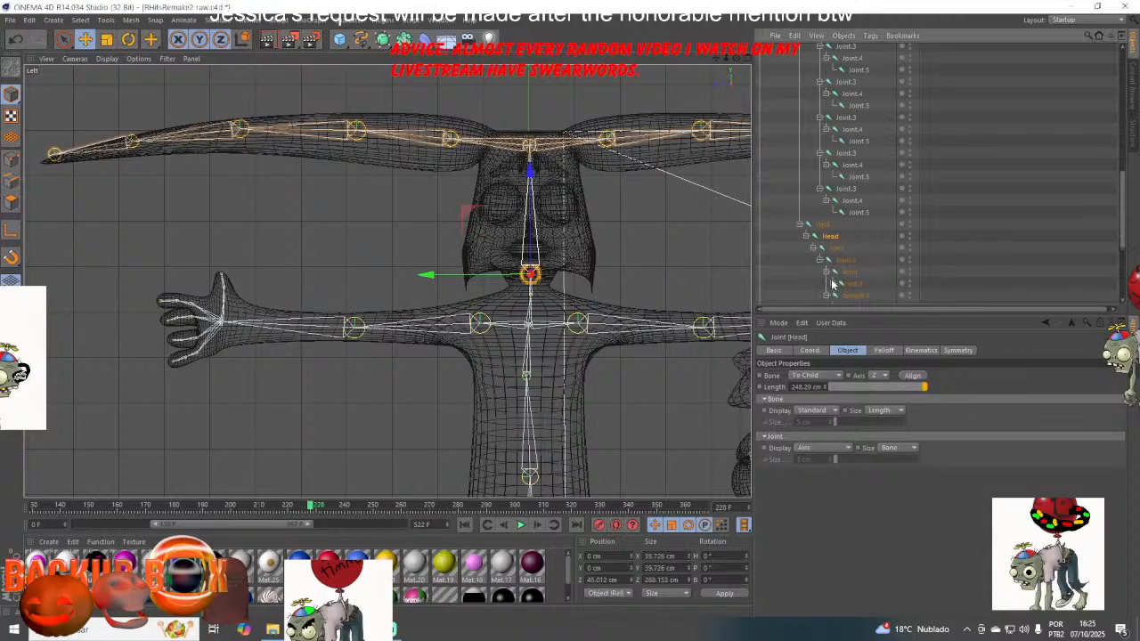
pyautogui.click(834, 283)
pyautogui.scroll(-2, 842, 296)
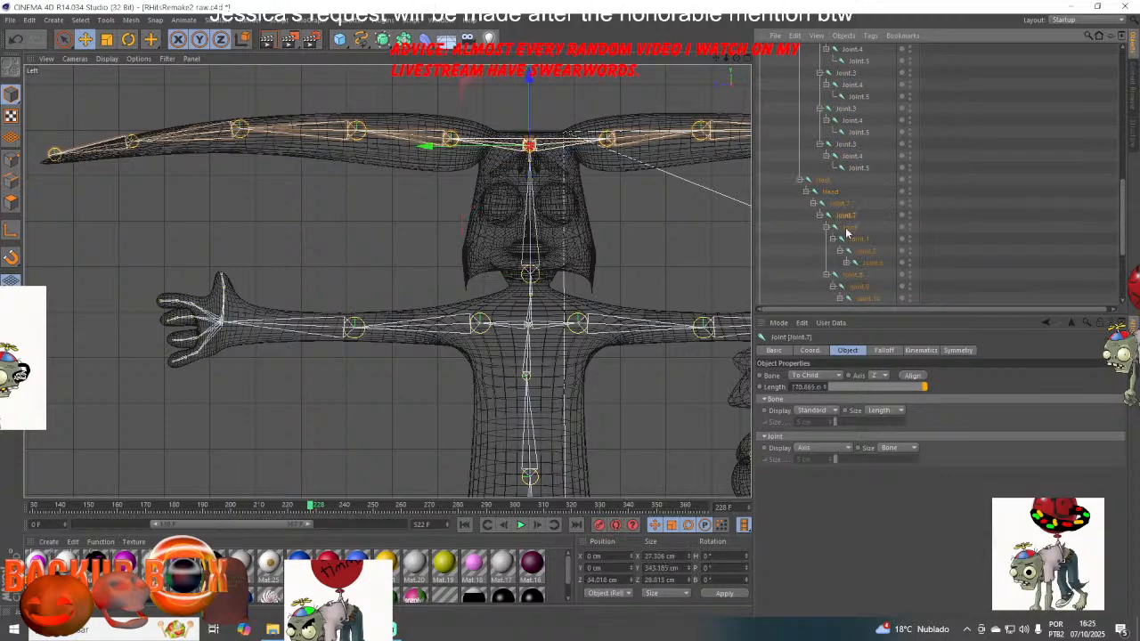
pyautogui.doubleClick(851, 227)
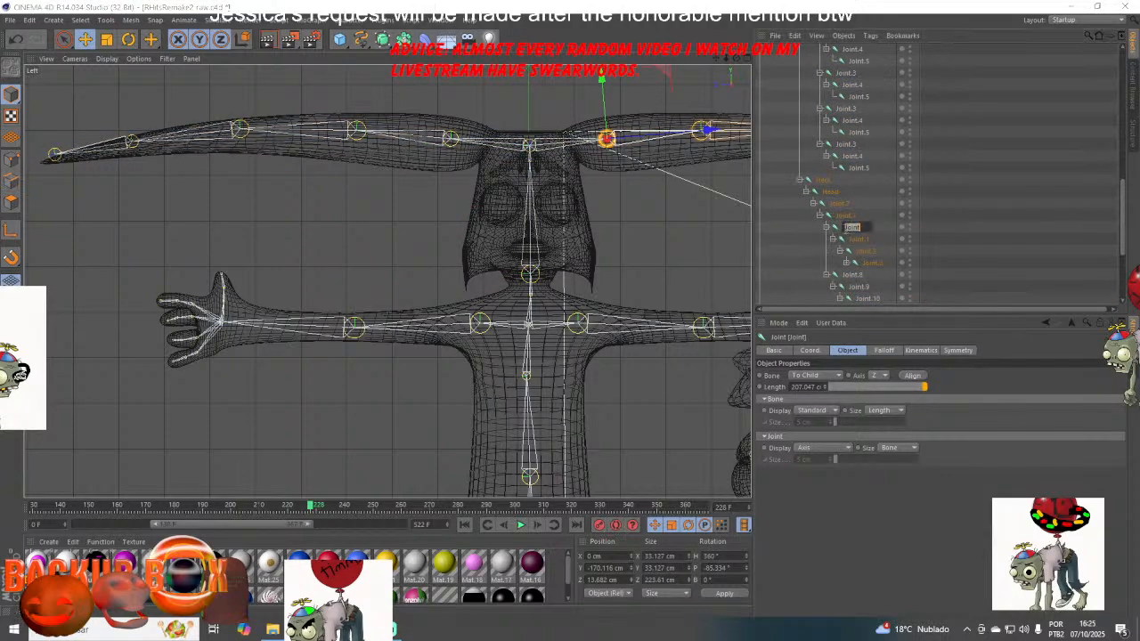
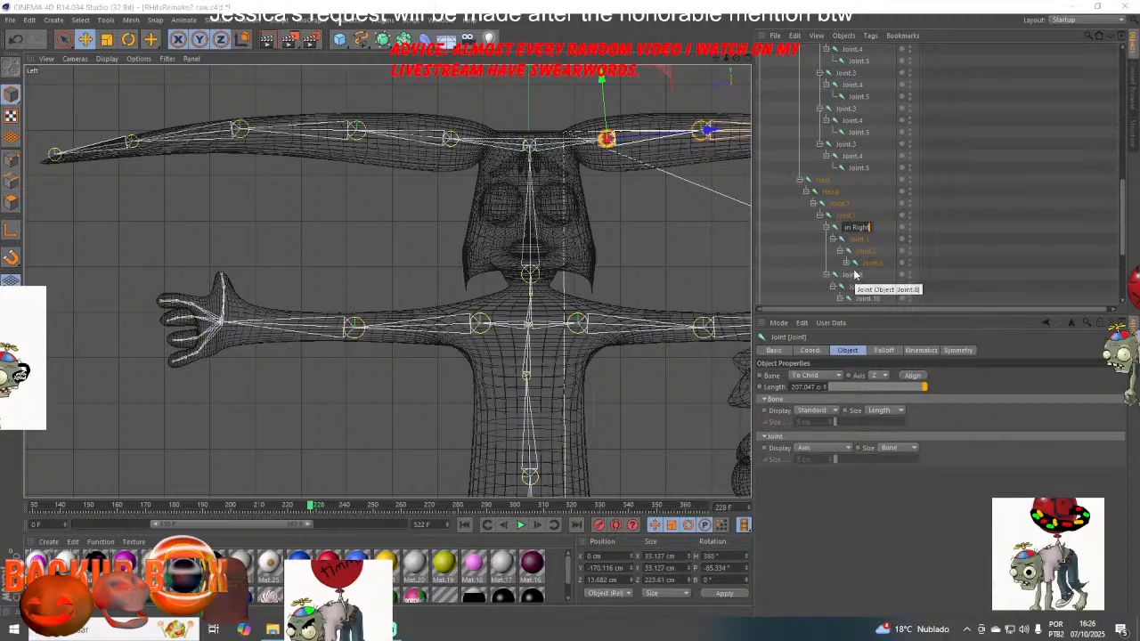
pyautogui.press('BackSpace')
pyautogui.press('BackSpace')
pyautogui.press('BackSpace')
pyautogui.press('BackSpace')
pyautogui.press('BackSpace')
pyautogui.press('BackSpace')
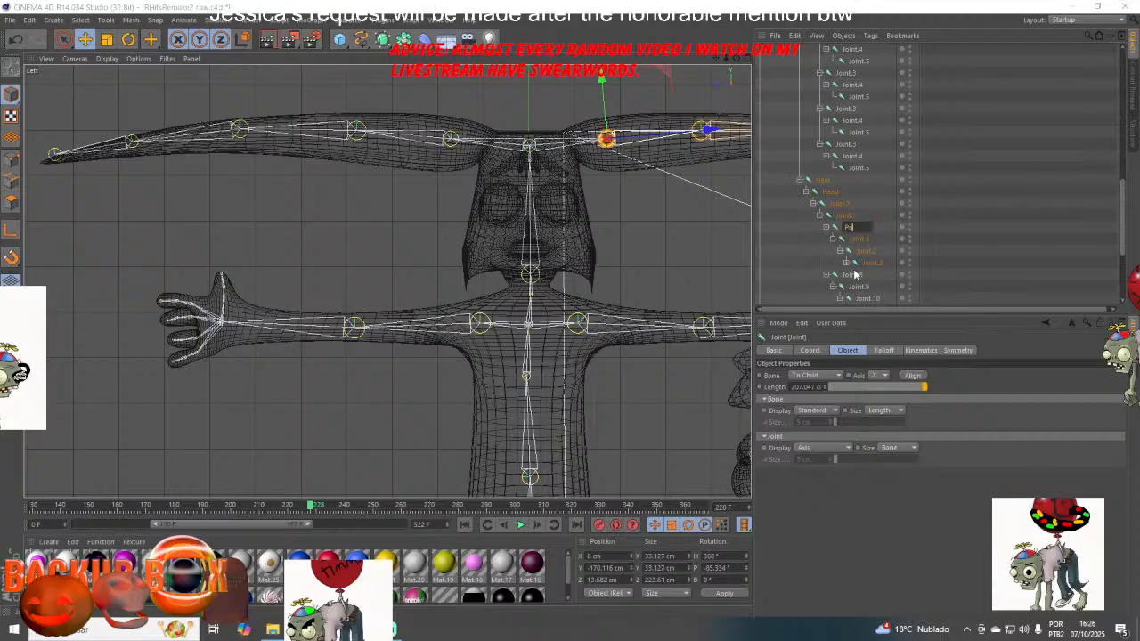
pyautogui.write('y')
pyautogui.write('tail Right')
pyautogui.press('Return')
# - Rename the opposite hair chain's first joint, Joint.8, as PonyTail Left and save the project
pyautogui.doubleClick(853, 274)
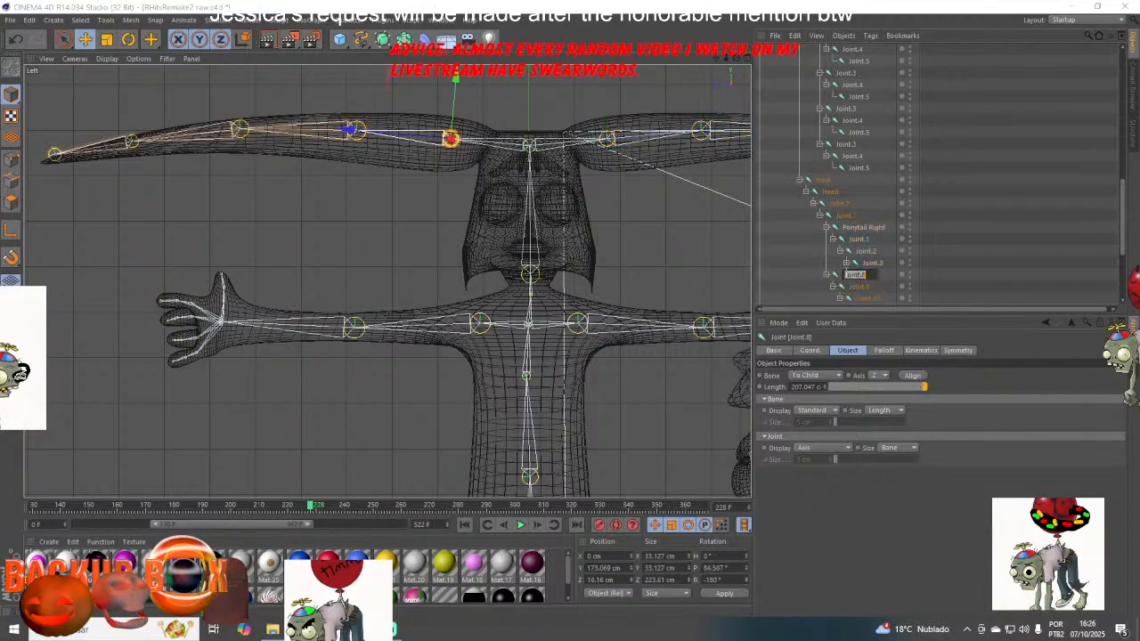
pyautogui.write('PonyTail Left')
pyautogui.press('Return')
pyautogui.click(8, 19)
pyautogui.click(52, 117)
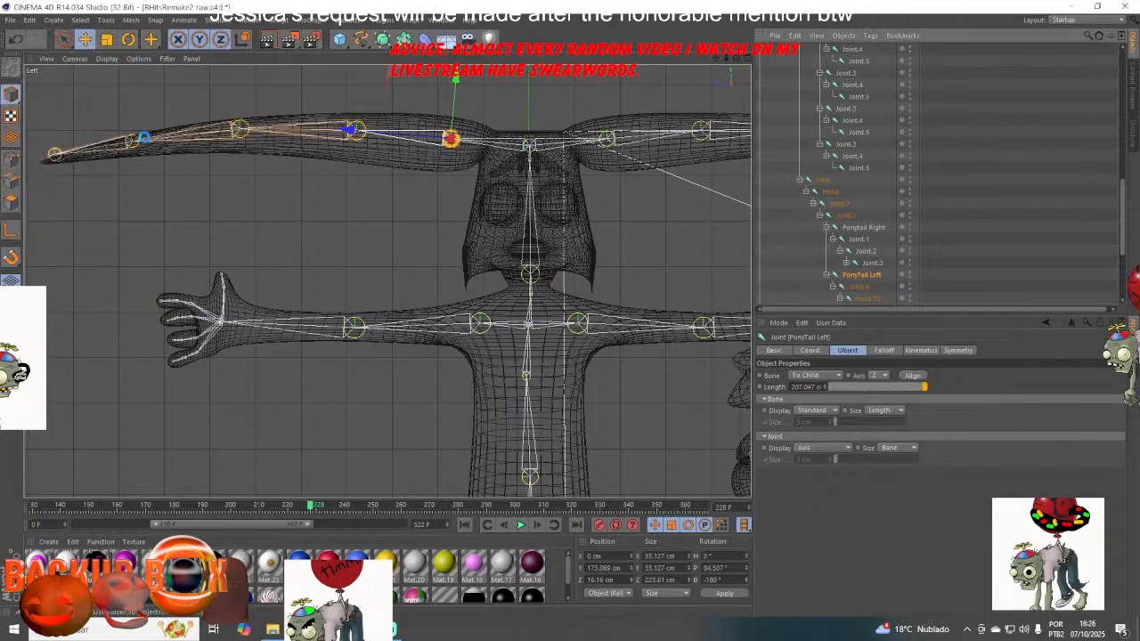
# - Move both ponytail chains symmetrically inward toward the head using per-object manipulation, and save the project
pyautogui.moveTo(716, 58); pyautogui.dragTo(633, 59)
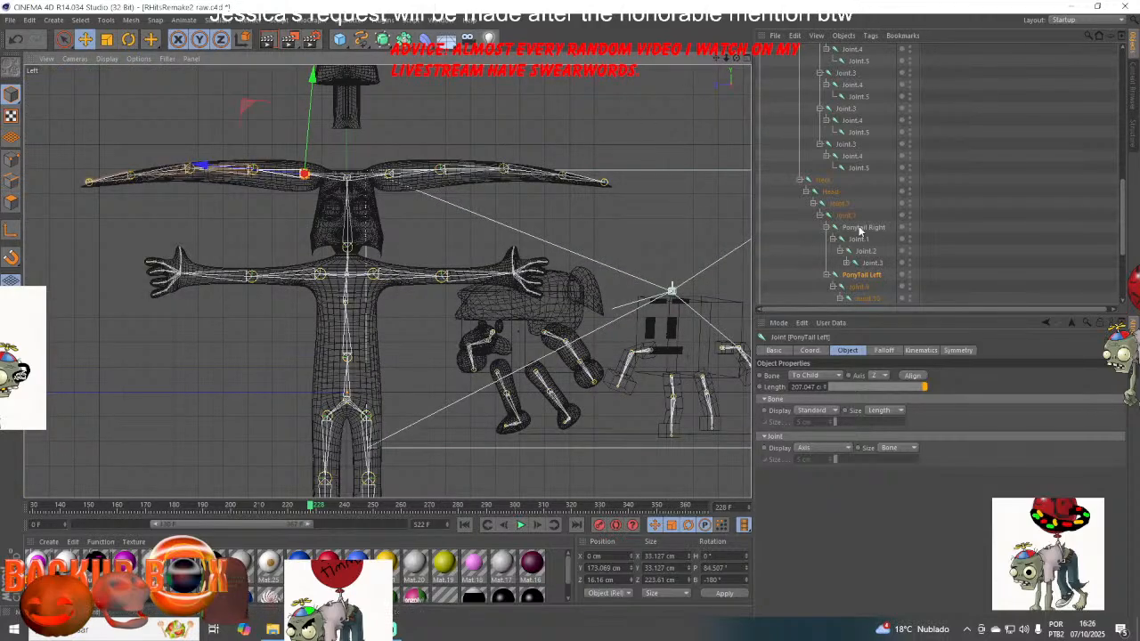
pyautogui.click(301, 203)
pyautogui.keyDown('ctrl'); pyautogui.click(860, 229); pyautogui.keyUp('ctrl')
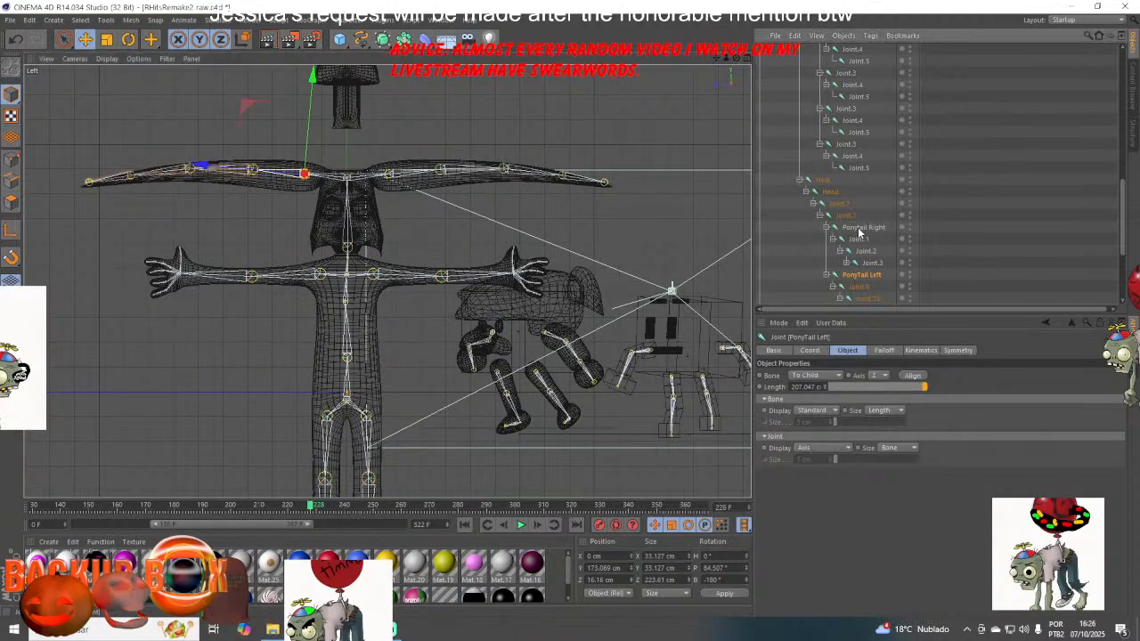
pyautogui.click(85, 39)
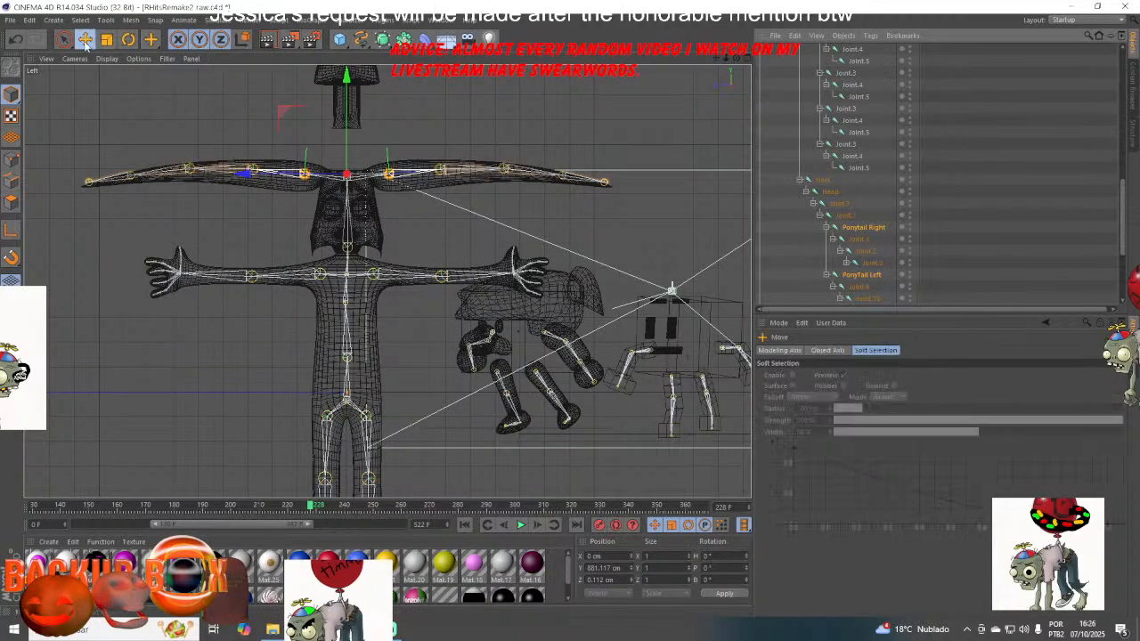
pyautogui.click(845, 375)
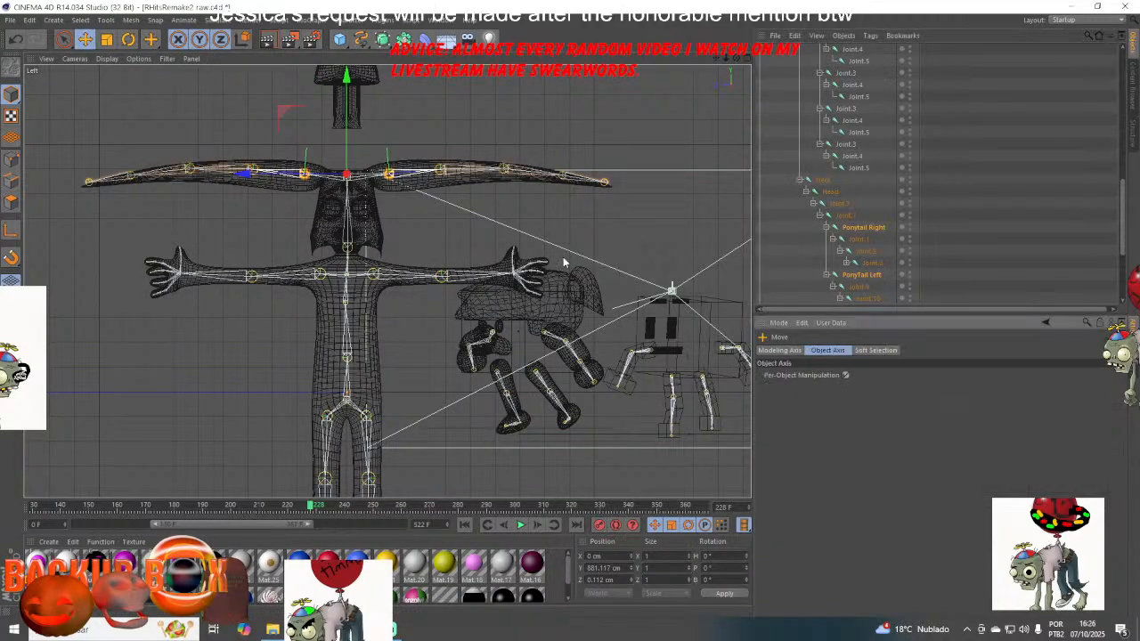
pyautogui.moveTo(249, 175); pyautogui.dragTo(257, 175)
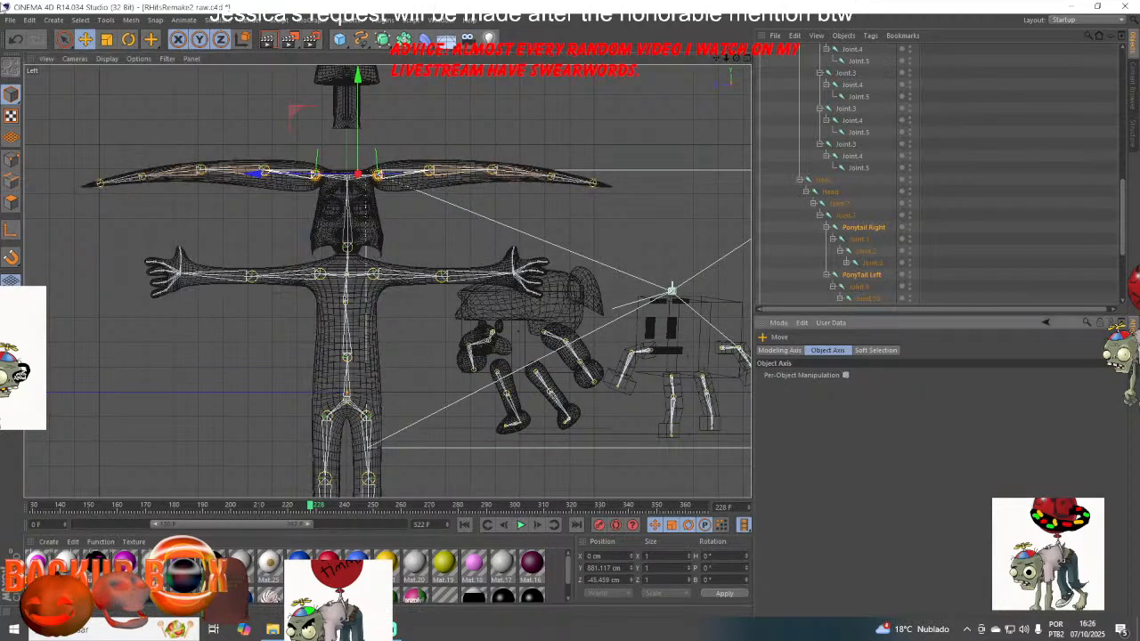
pyautogui.click(8, 19)
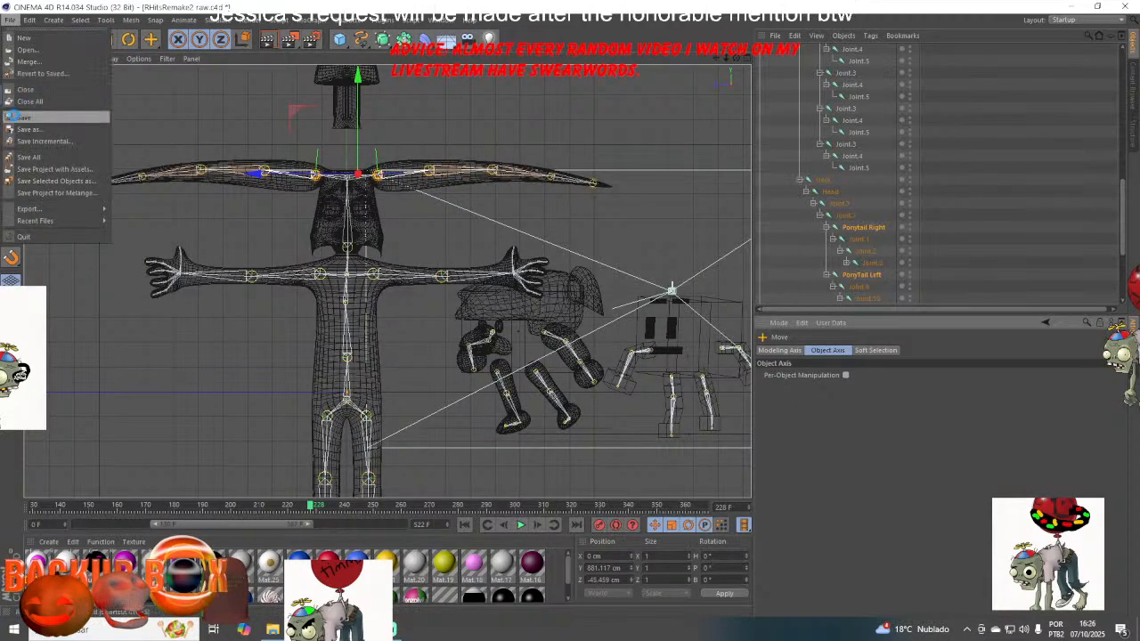
pyautogui.click(16, 117)
# - Expand the remaining ponytail and leg joints and select Cube.1 with all its joints, leaving out the Root null
pyautogui.scroll(-4, 851, 253)
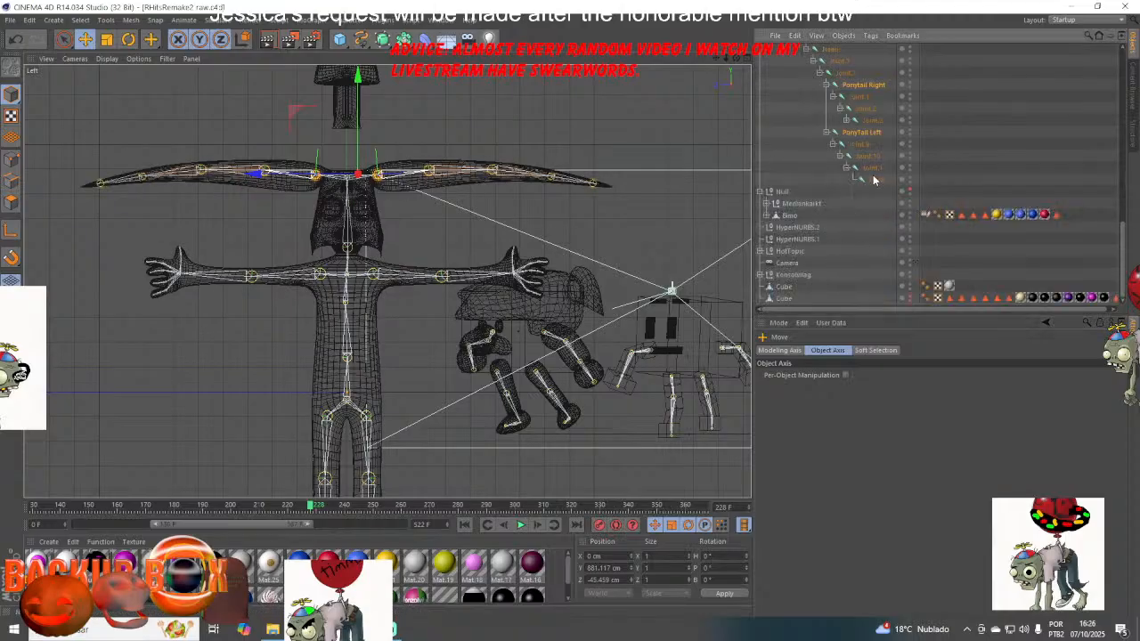
pyautogui.click(845, 121)
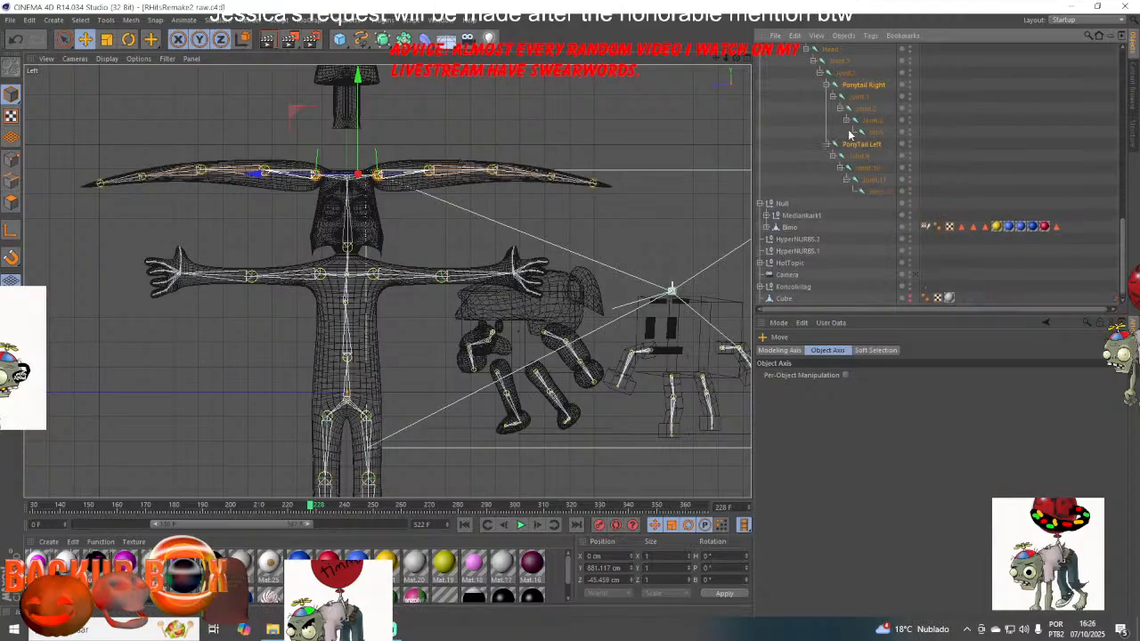
pyautogui.click(876, 193)
pyautogui.scroll(5, 846, 184)
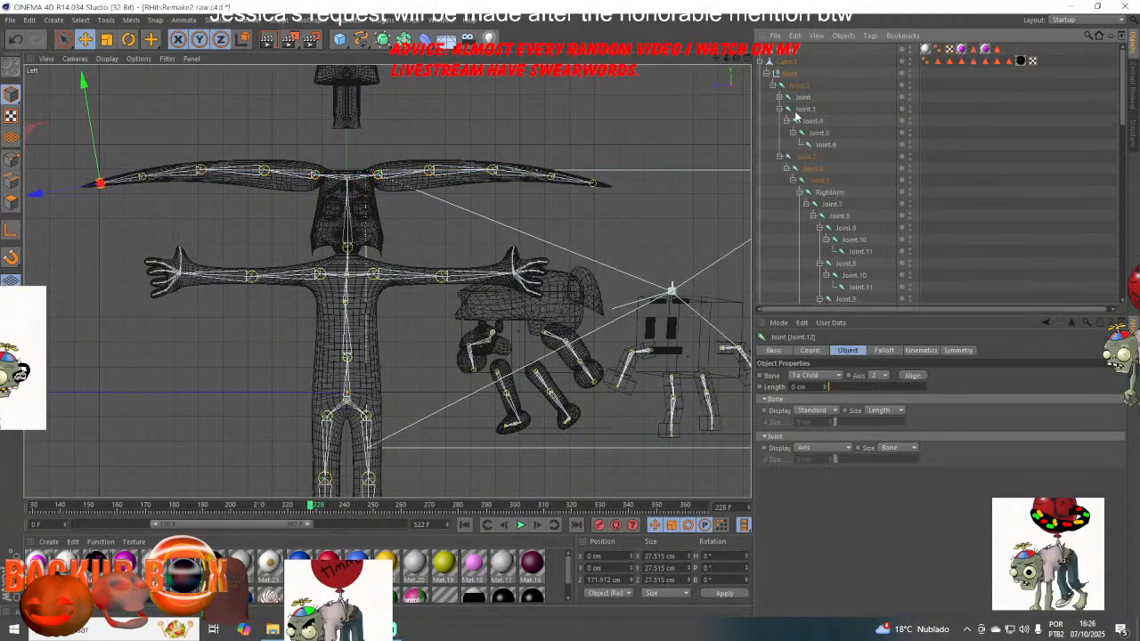
pyautogui.click(780, 97)
pyautogui.click(787, 109)
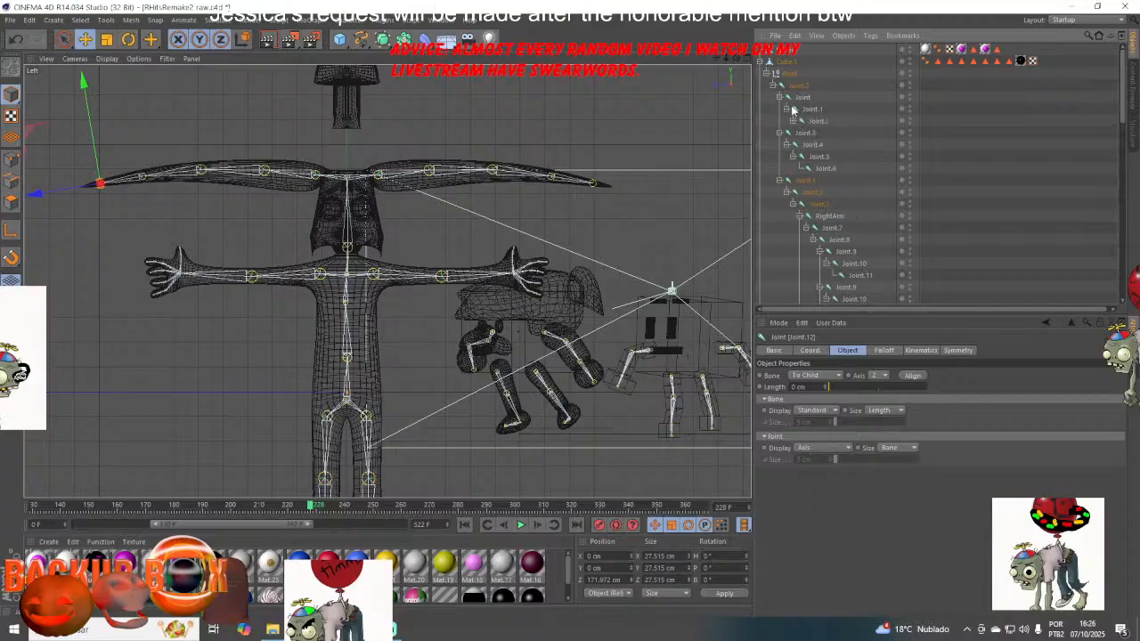
pyautogui.click(793, 121)
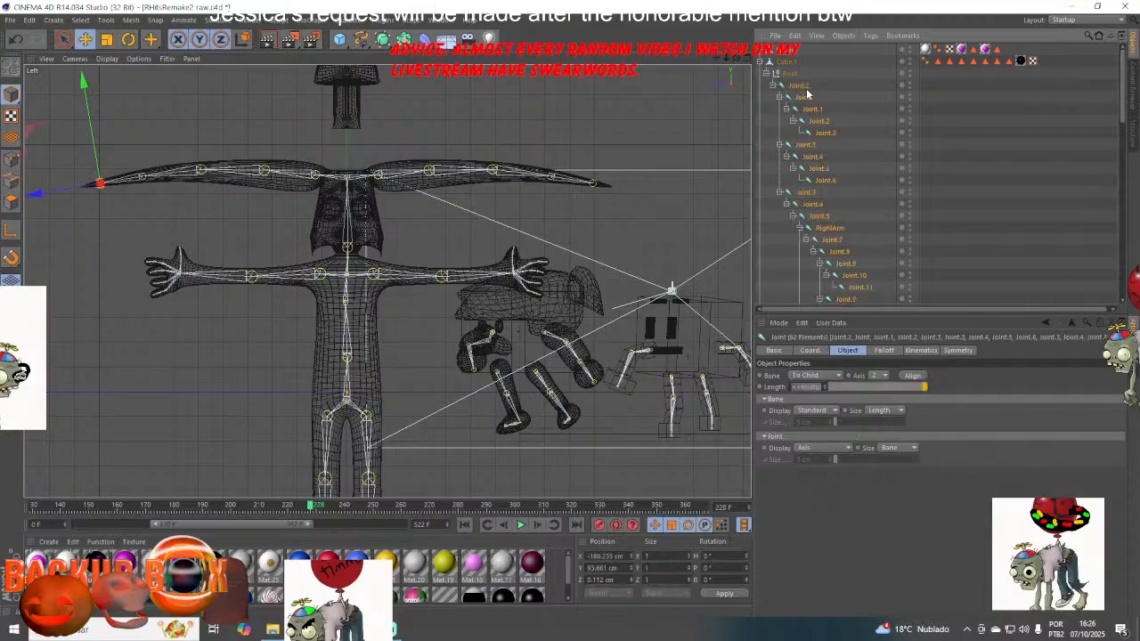
pyautogui.middleClick(804, 97)
pyautogui.middleClick(784, 62)
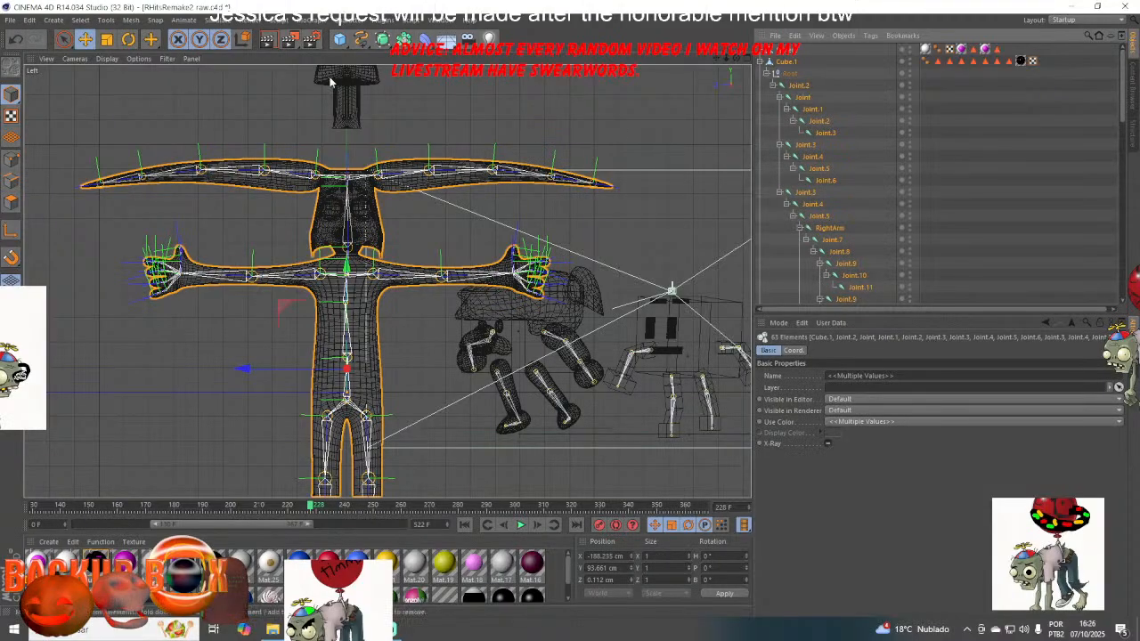
# - Try to create IK chains from the selected mesh and joints, and save the project
pyautogui.click(348, 20)
pyautogui.moveTo(370, 50)
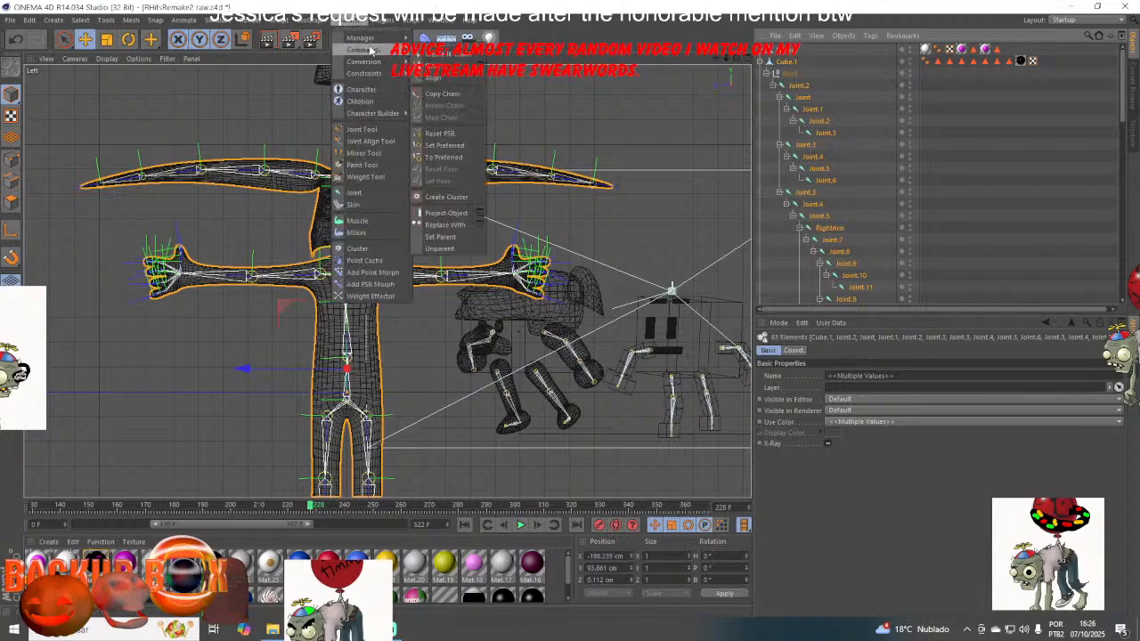
pyautogui.click(428, 78)
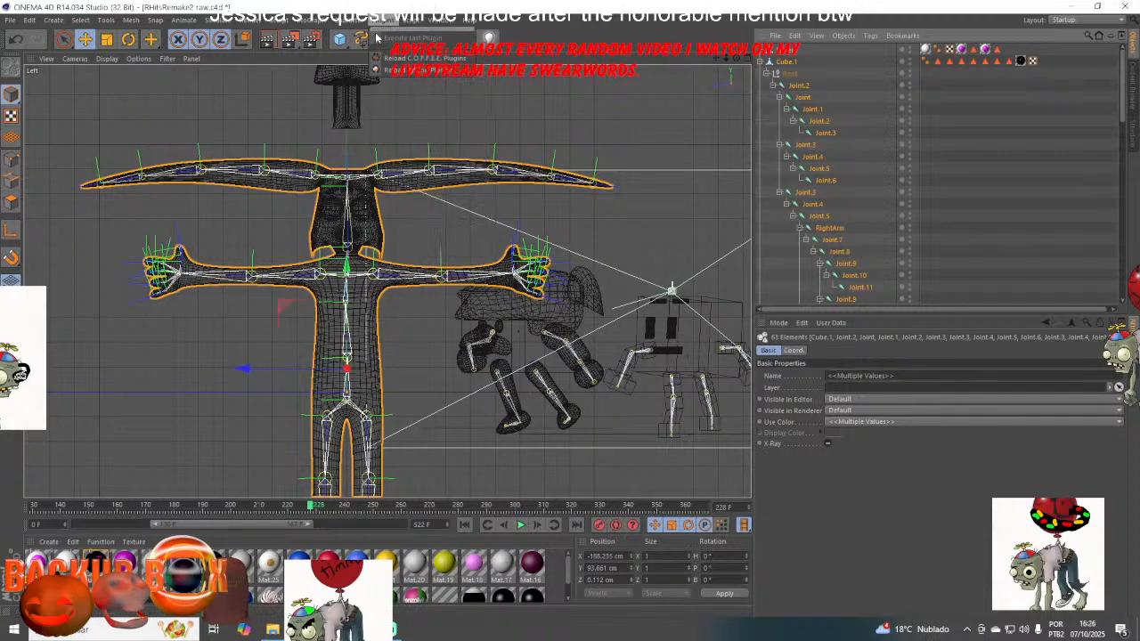
pyautogui.click(355, 19)
pyautogui.moveTo(384, 51)
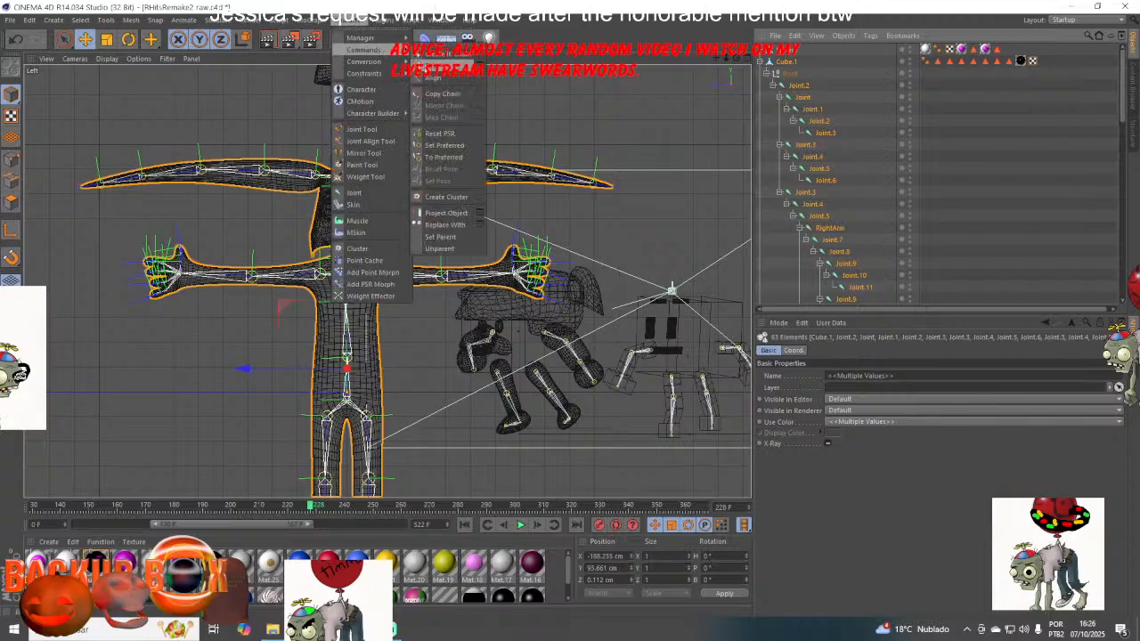
pyautogui.click(436, 54)
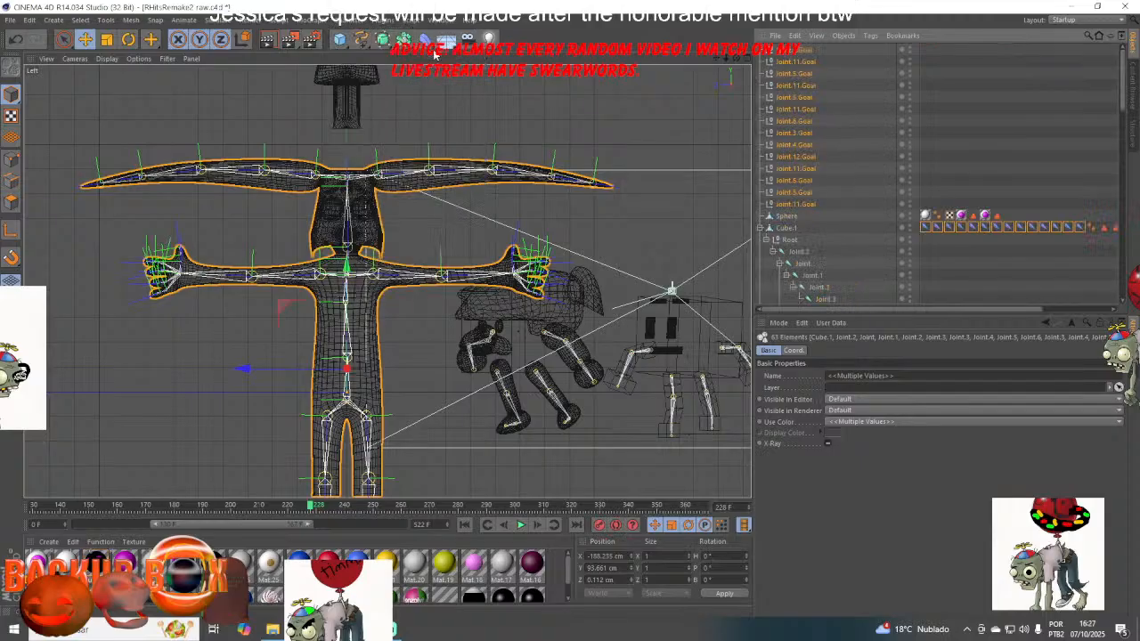
pyautogui.click(9, 19)
pyautogui.click(35, 116)
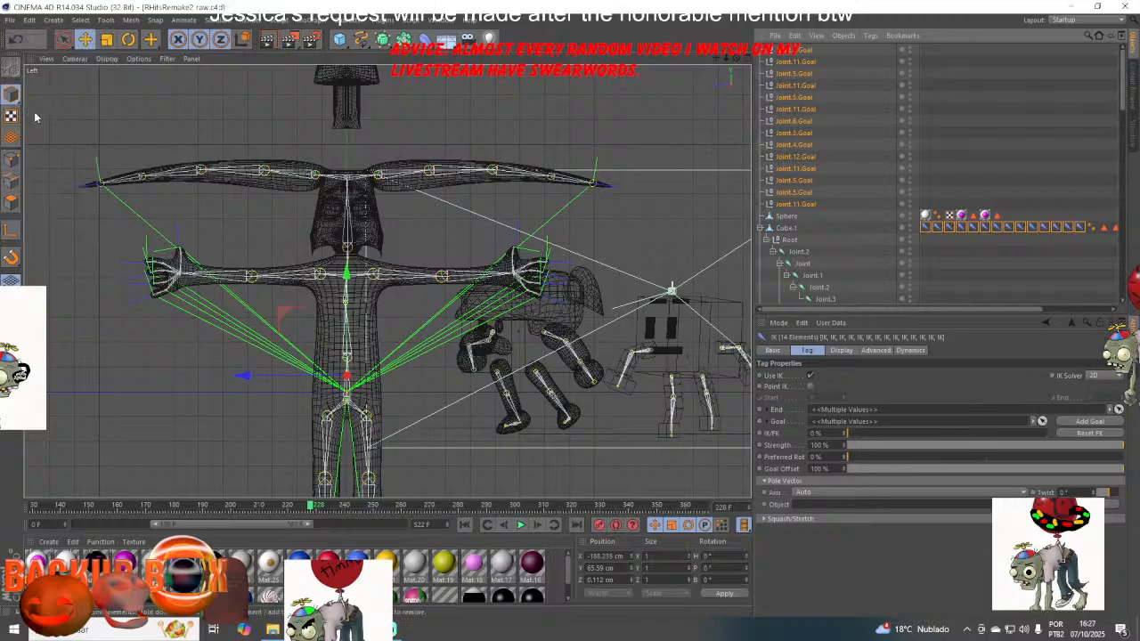
# - Switch the viewport to the Perspective camera with Gouraud shading, framing the whole character, and save the project
pyautogui.click(105, 58)
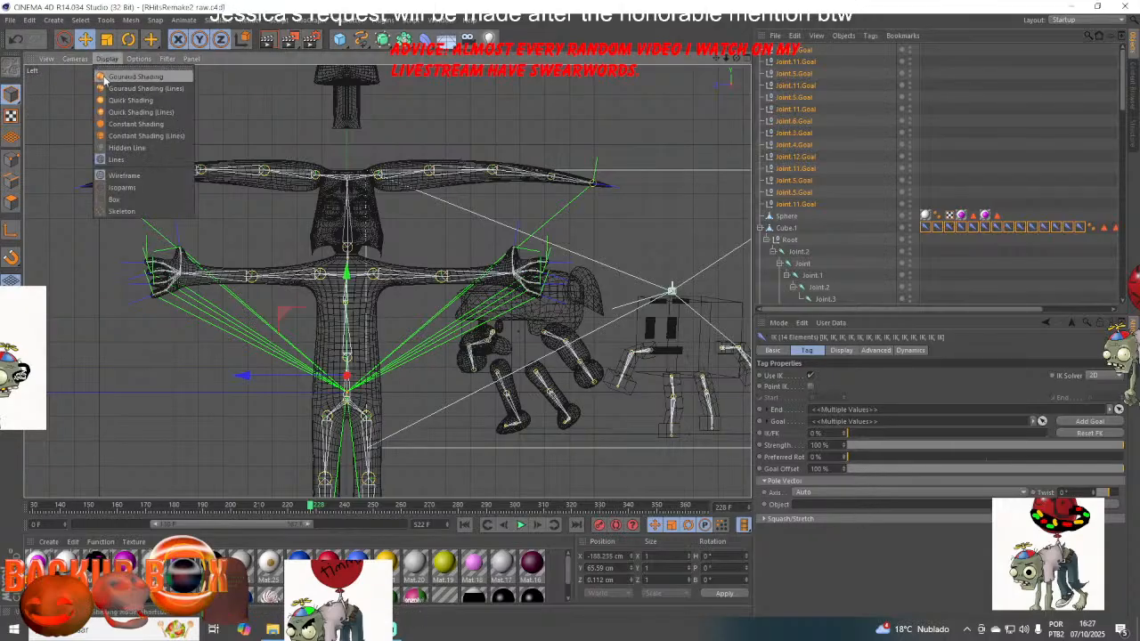
pyautogui.click(78, 59)
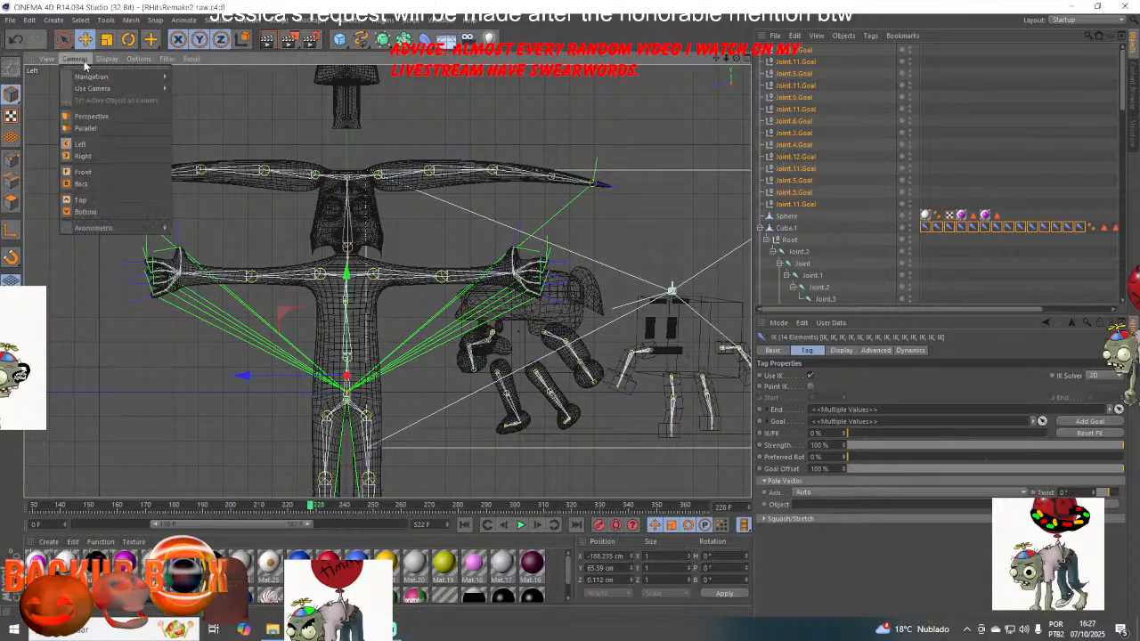
pyautogui.click(92, 117)
pyautogui.click(9, 20)
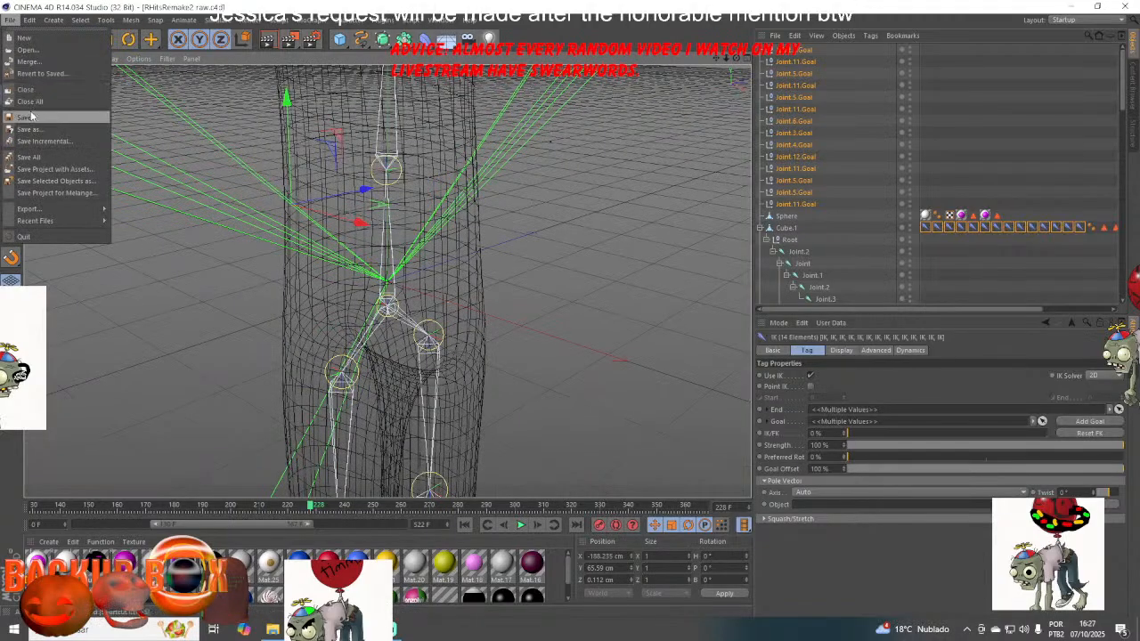
pyautogui.click(31, 117)
pyautogui.click(105, 59)
pyautogui.click(121, 79)
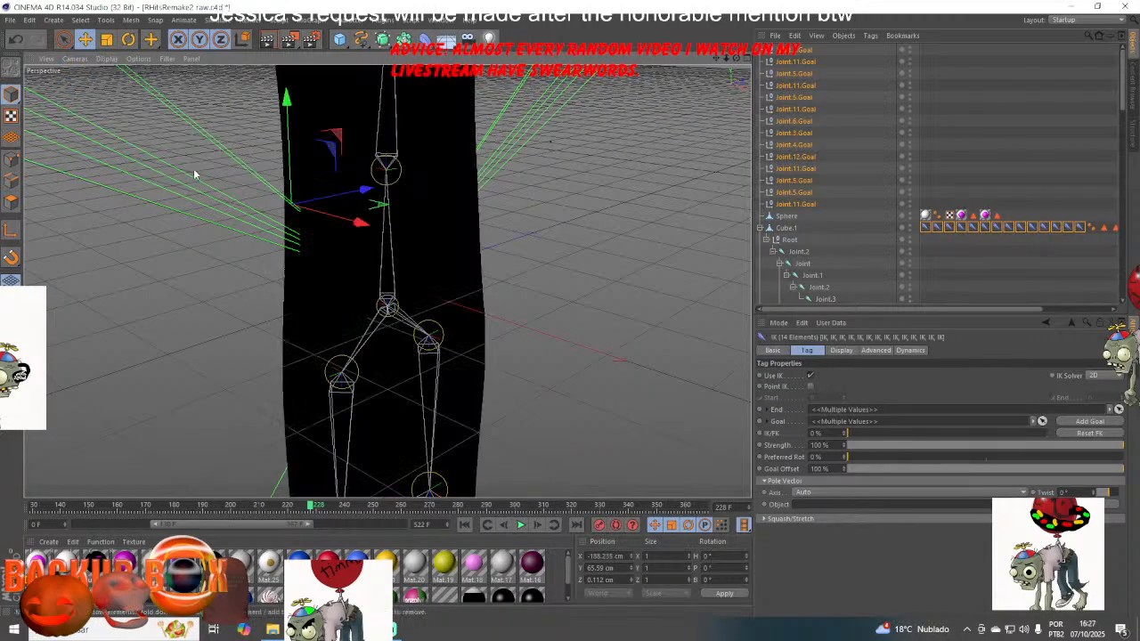
pyautogui.scroll(-5, 214, 170)
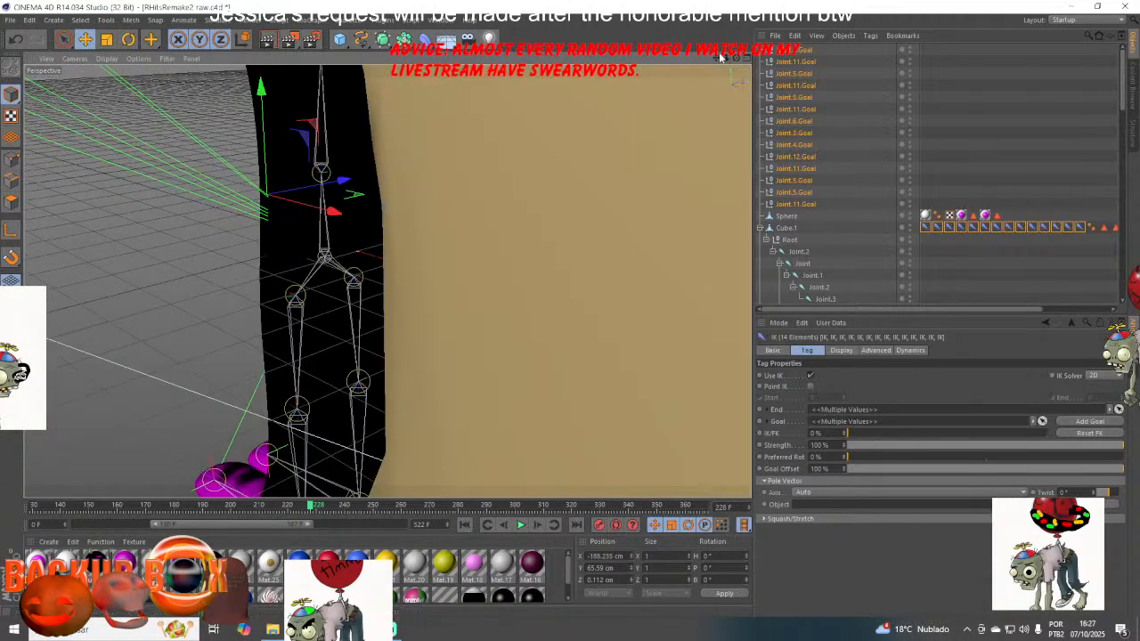
pyautogui.moveTo(721, 57); pyautogui.dragTo(954, 80)
pyautogui.moveTo(727, 59); pyautogui.dragTo(679, 69)
# - Undo the IK chain creation and bind the Cube.1 mesh to all the selected joints
pyautogui.click(16, 41)
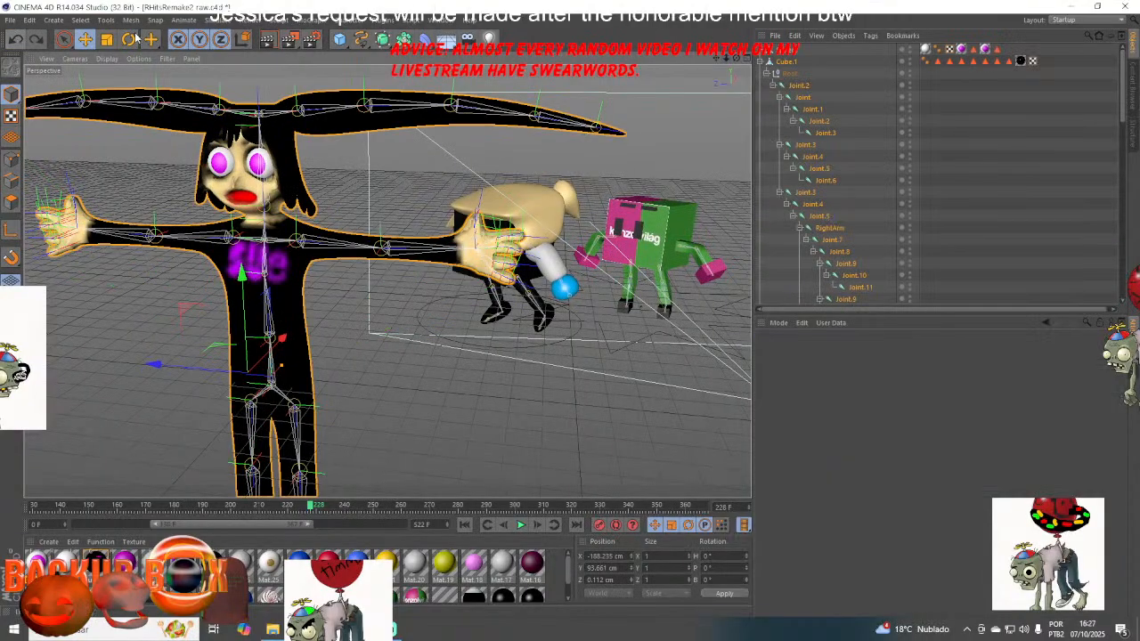
pyautogui.click(343, 21)
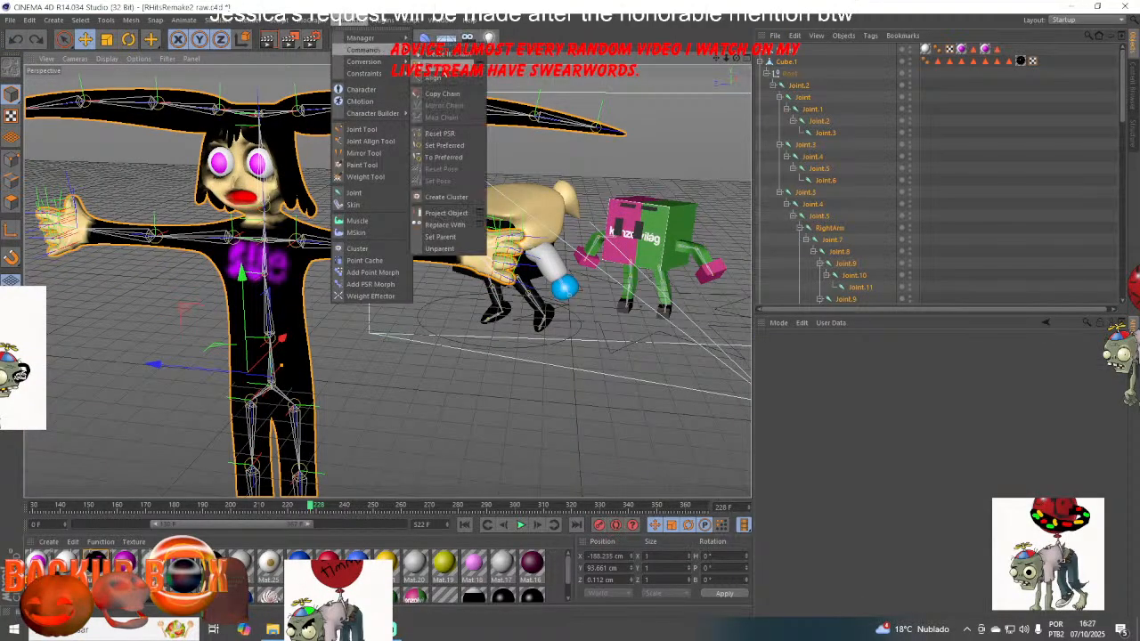
pyautogui.click(444, 66)
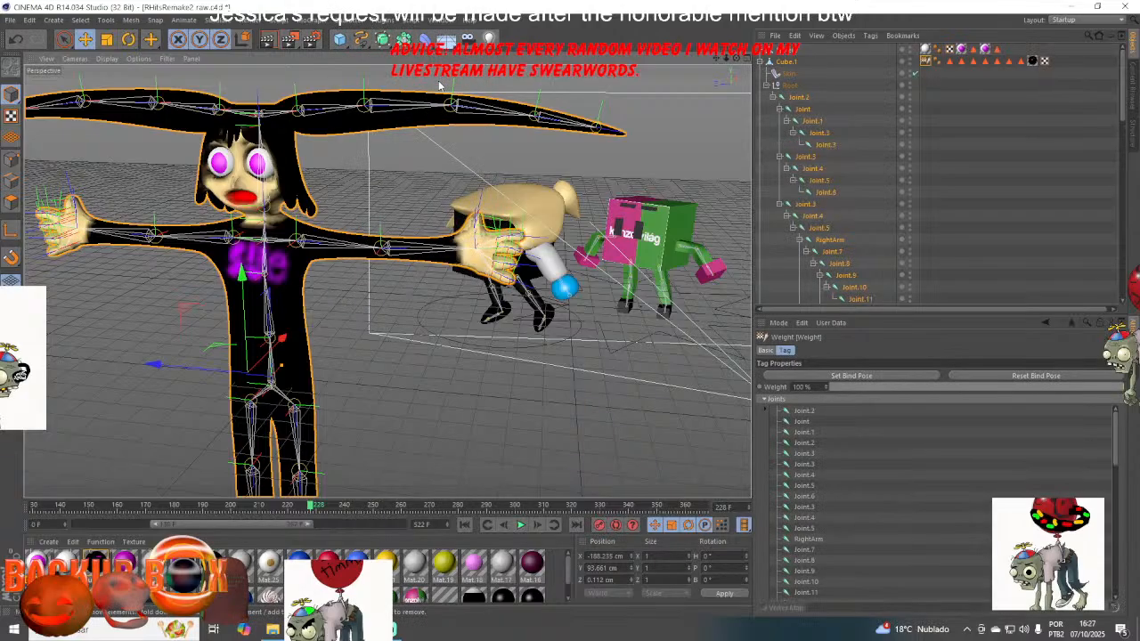
# - Clear the object selection and save the project with the bound character
pyautogui.click(11, 42)
pyautogui.click(11, 22)
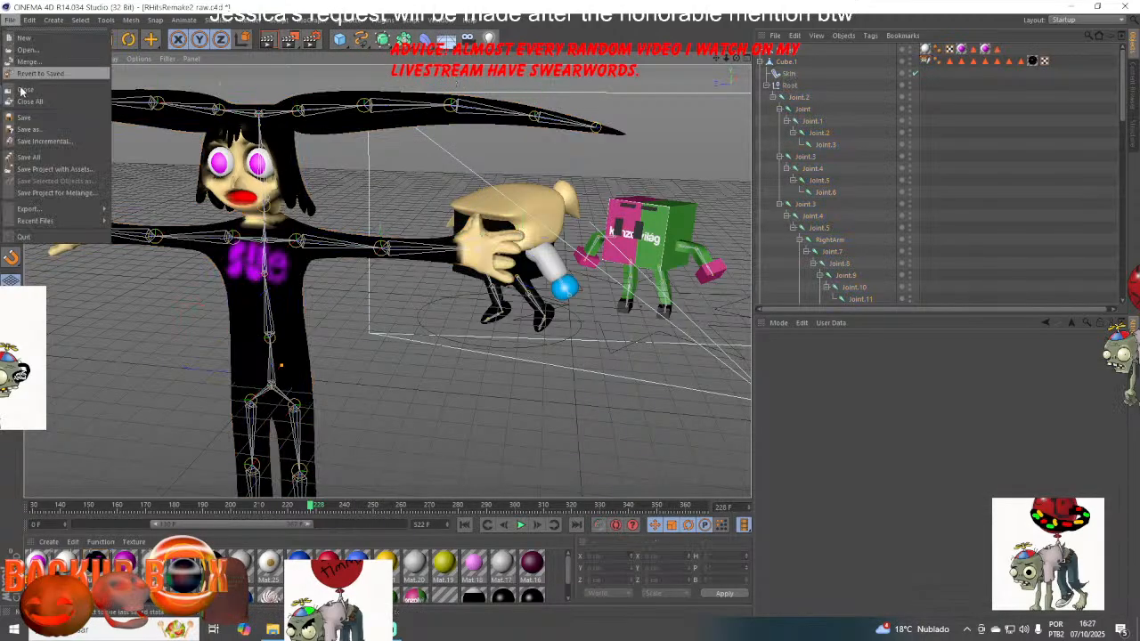
pyautogui.click(20, 117)
pyautogui.moveTo(744, 60); pyautogui.dragTo(632, 79)
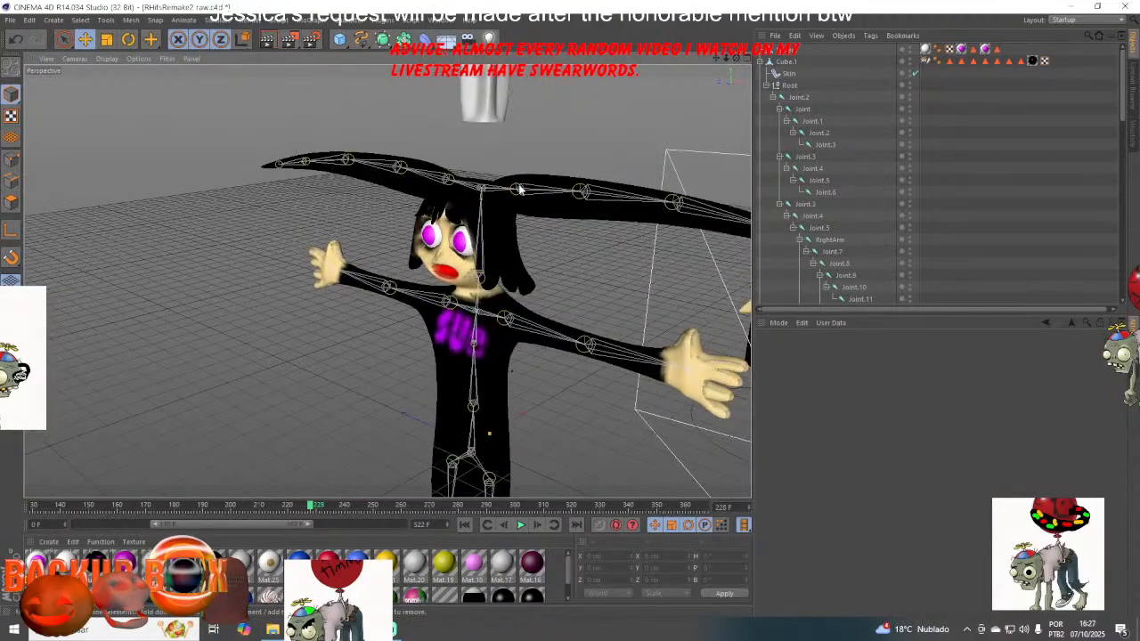
pyautogui.keyDown('alt'); pyautogui.moveTo(517, 326); pyautogui.dragTo(590, 326, button='right'); pyautogui.keyUp('alt')
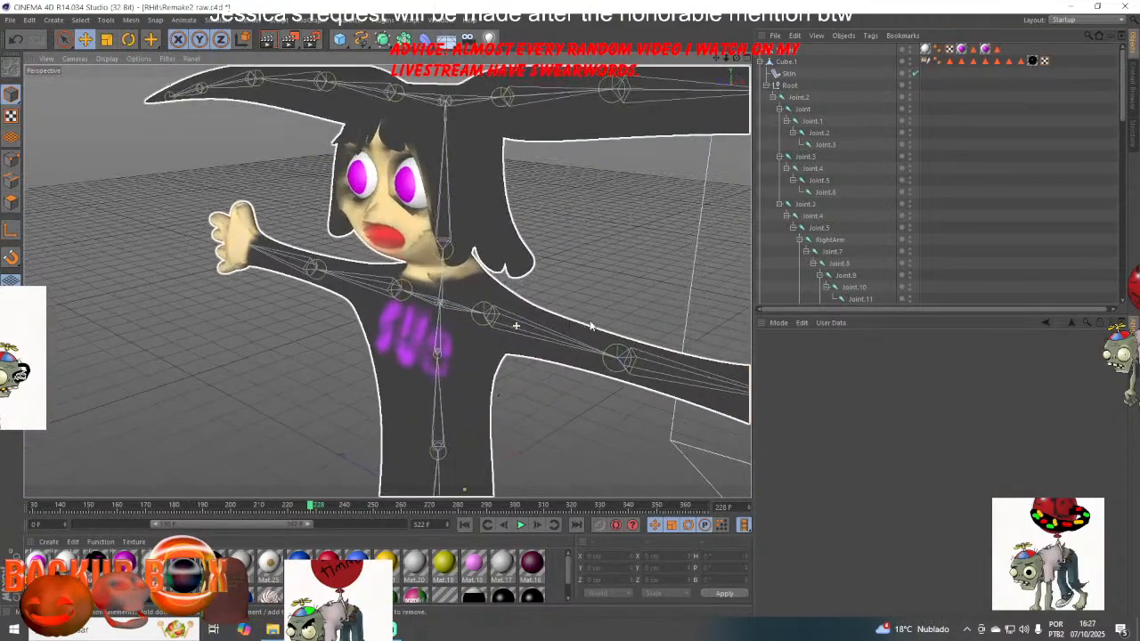
# - Save the project and render the current view with the character's head and shoulders framed
pyautogui.scroll(1, 591, 326)
pyautogui.click(229, 176)
pyautogui.scroll(4, 211, 123)
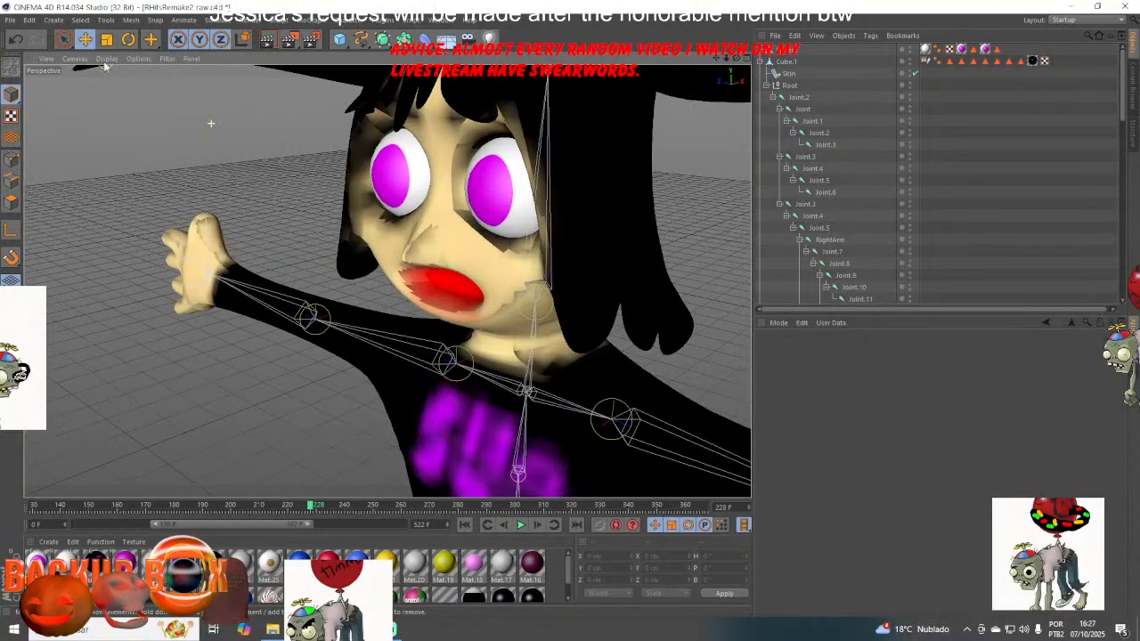
pyautogui.click(10, 20)
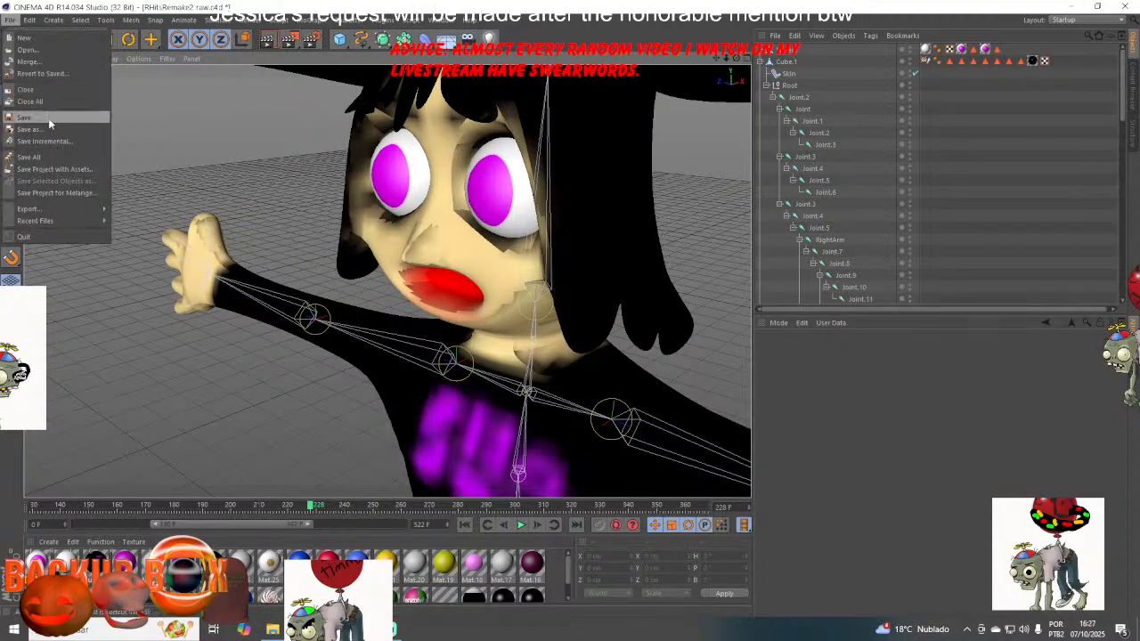
pyautogui.click(49, 124)
pyautogui.click(266, 40)
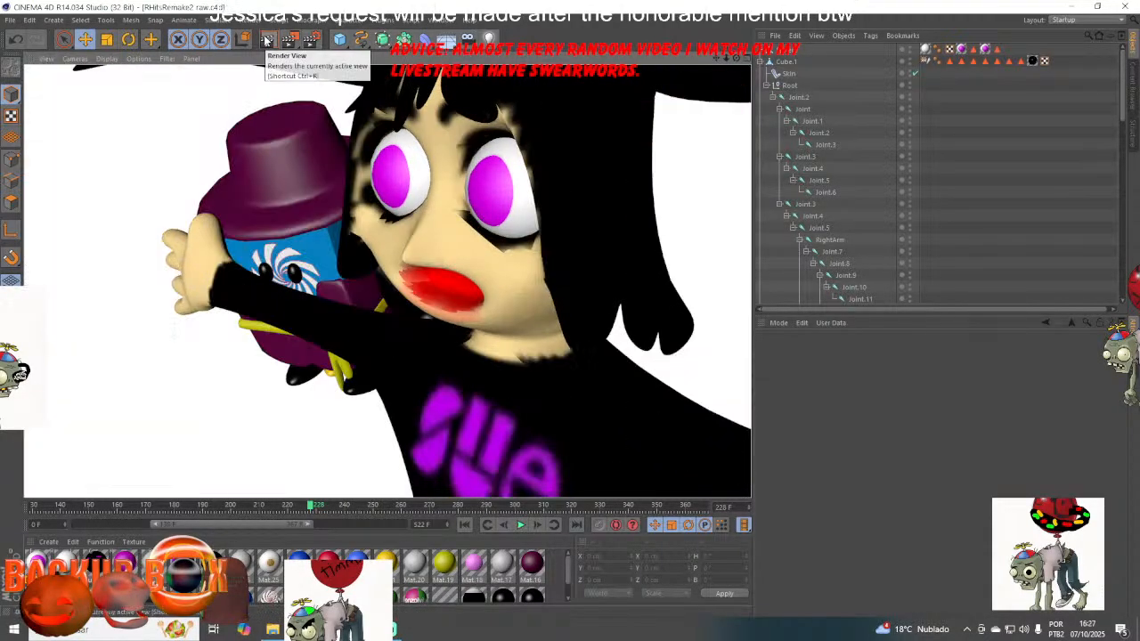
# - Reframe the character from the front, showing the face, ponytails and chest, and save the project
pyautogui.moveTo(736, 59); pyautogui.dragTo(790, 51)
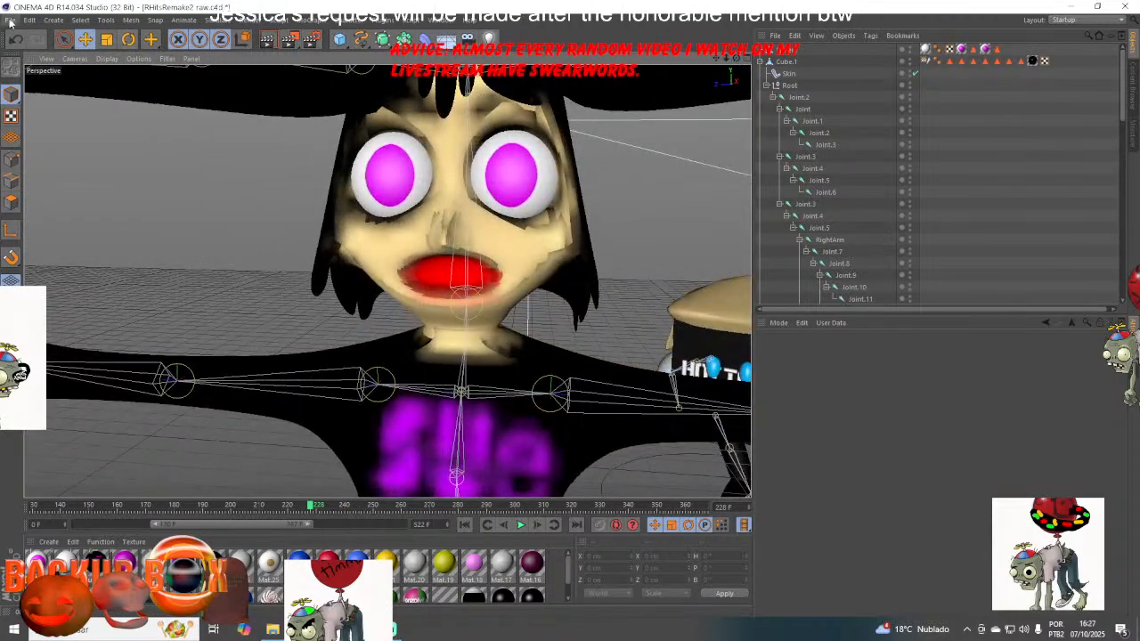
pyautogui.click(10, 20)
pyautogui.click(30, 114)
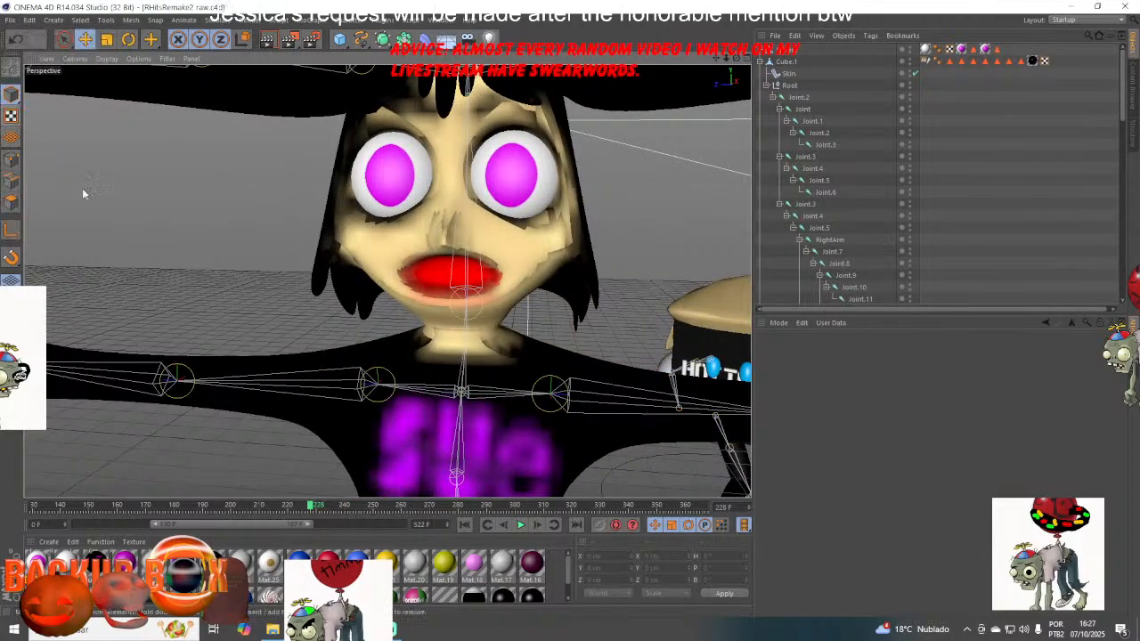
pyautogui.scroll(-5, 335, 249)
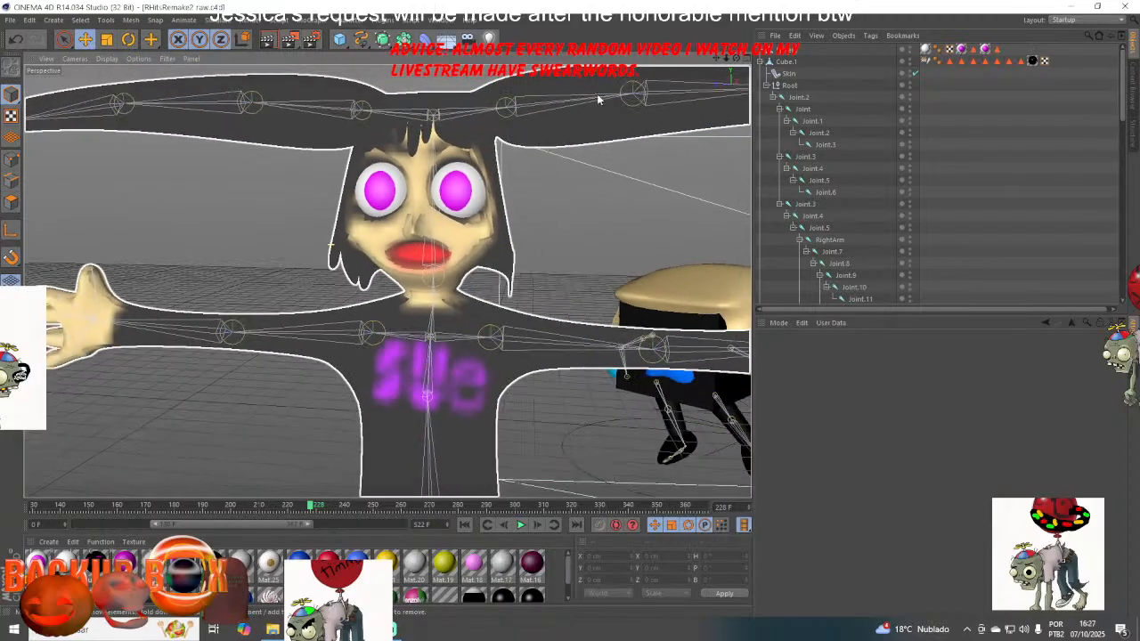
pyautogui.moveTo(716, 59); pyautogui.dragTo(680, 133)
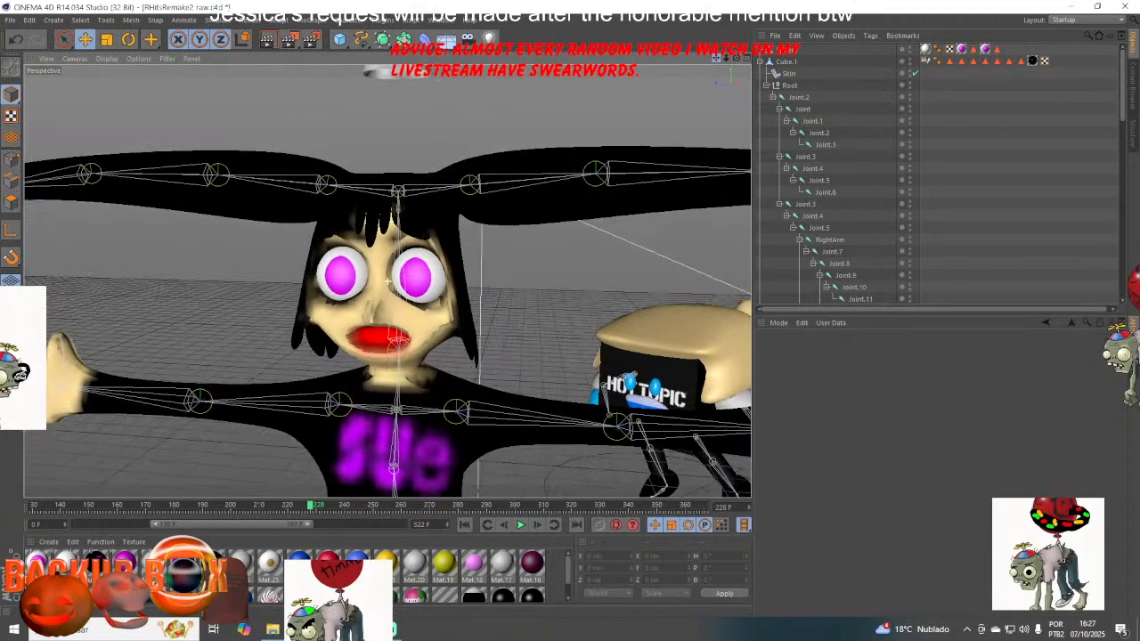
pyautogui.click(10, 20)
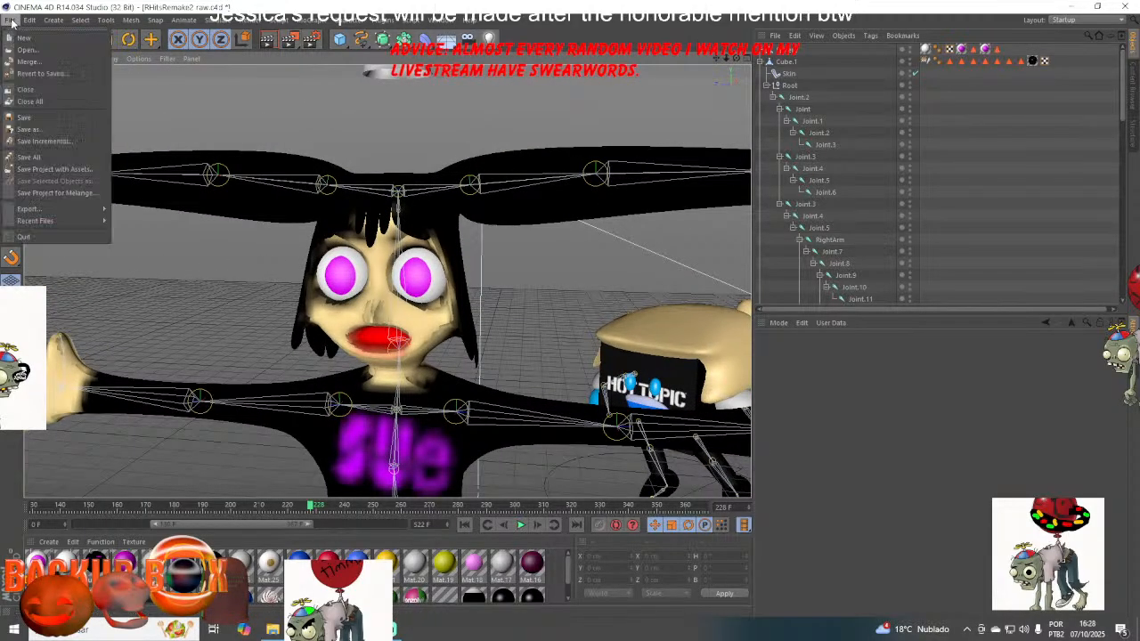
pyautogui.click(40, 117)
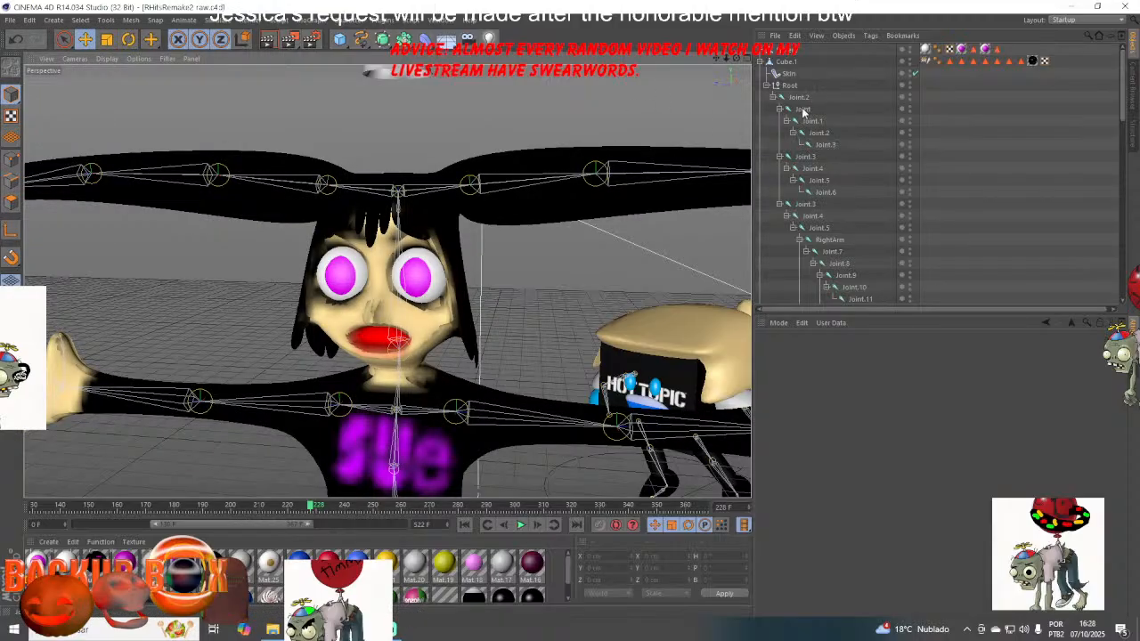
# - Select the RightArm joint, save the project, and activate the Weight Tool for the Cube.1 mesh
pyautogui.click(811, 211)
pyautogui.click(829, 240)
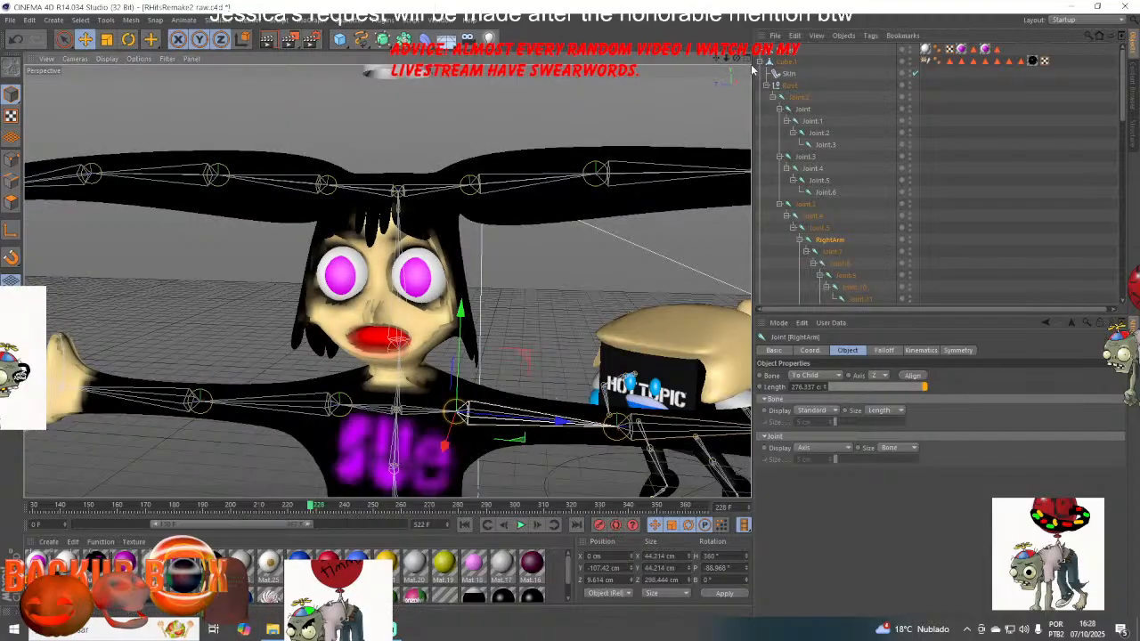
pyautogui.moveTo(718, 57); pyautogui.dragTo(699, 60)
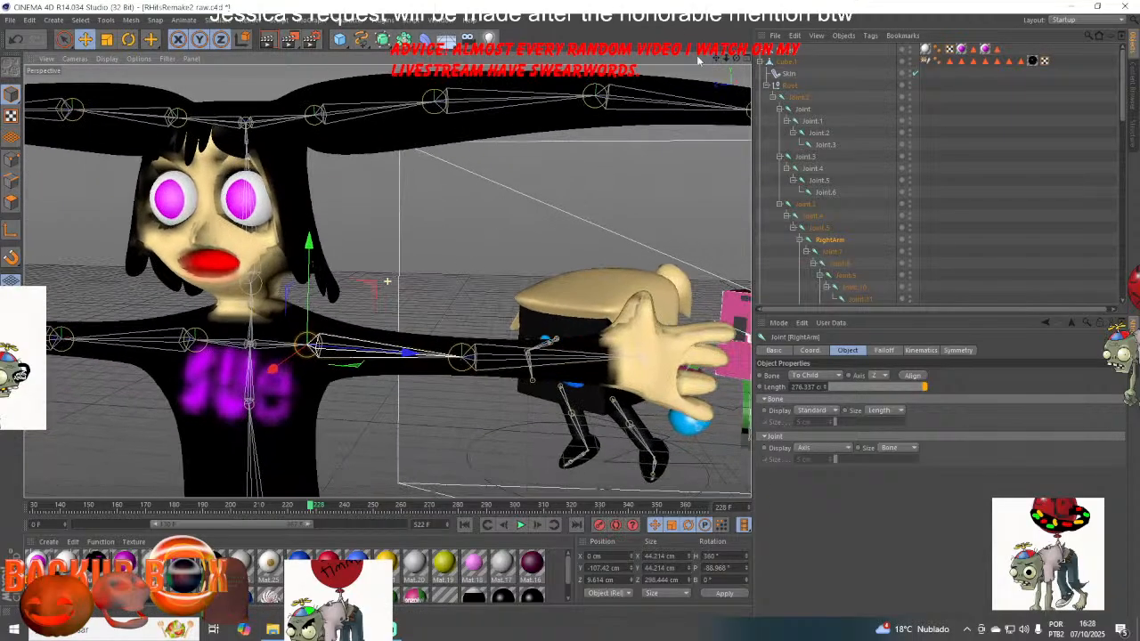
pyautogui.click(10, 20)
pyautogui.click(38, 112)
pyautogui.click(355, 21)
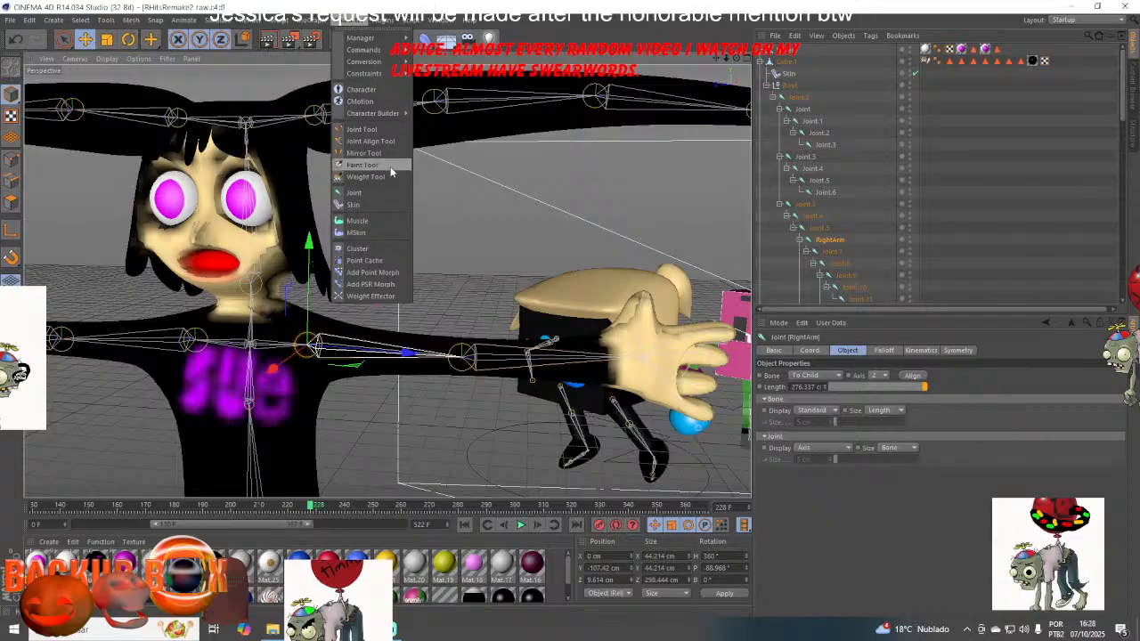
pyautogui.click(363, 177)
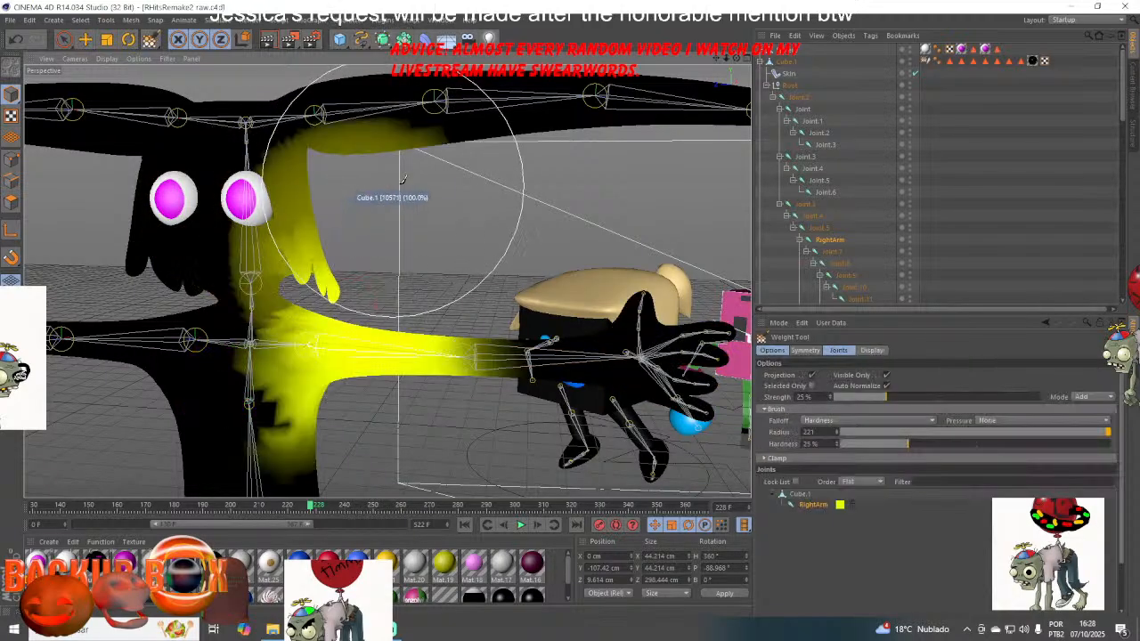
# - Erase the RightArm joint's weights from the hair beside the face and the ponytail, reducing the brush radius for the smaller areas
pyautogui.moveTo(415, 176)
pyautogui.mouseDown()
pyautogui.moveTo(356, 154)
pyautogui.moveTo(321, 163)
pyautogui.moveTo(353, 172)
pyautogui.moveTo(308, 193)
pyautogui.mouseUp()
pyautogui.keyDown('alt'); pyautogui.moveTo(288, 198); pyautogui.dragTo(359, 209); pyautogui.keyUp('alt')
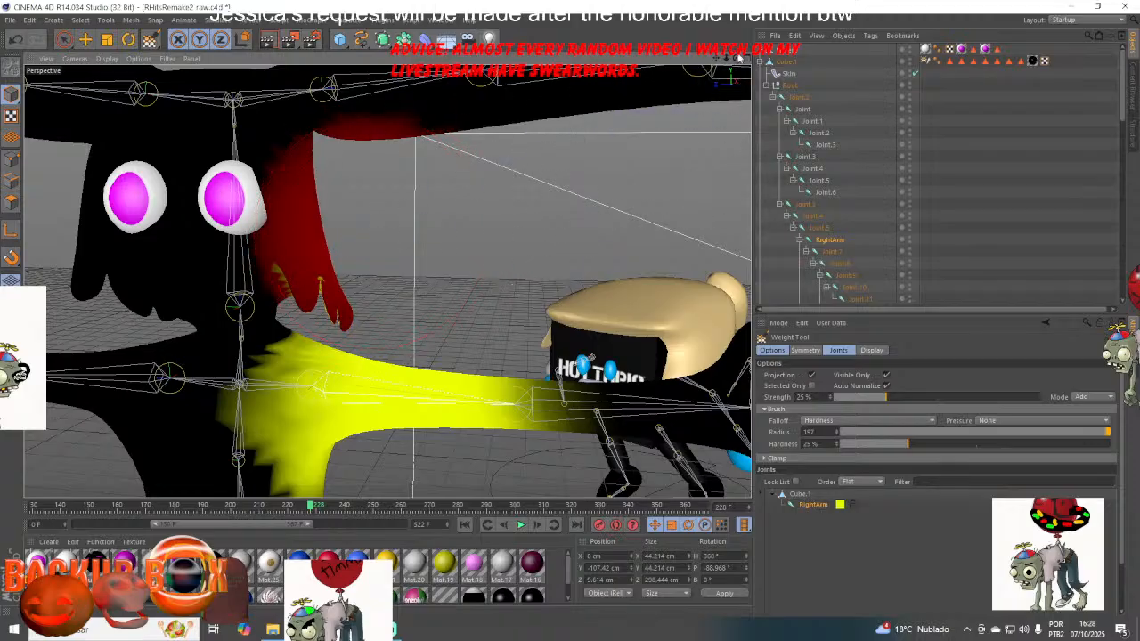
pyautogui.moveTo(737, 58); pyautogui.dragTo(534, 183)
pyautogui.moveTo(491, 210); pyautogui.dragTo(435, 220, button='middle')
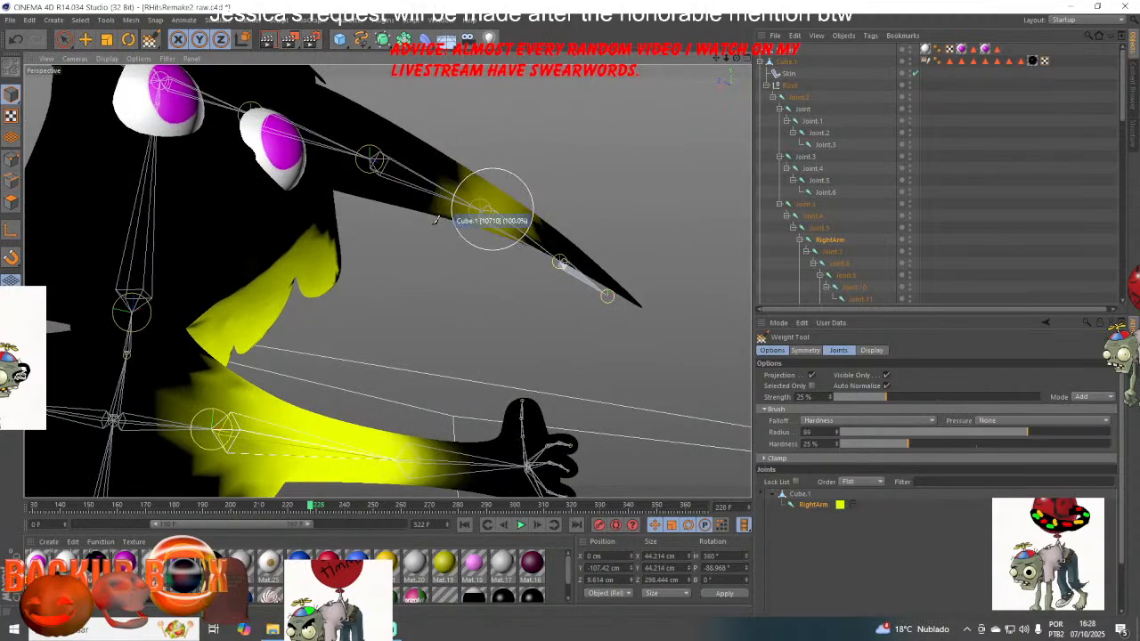
pyautogui.moveTo(454, 216)
pyautogui.mouseDown()
pyautogui.moveTo(334, 258)
pyautogui.moveTo(325, 240)
pyautogui.moveTo(295, 266)
pyautogui.moveTo(372, 250)
pyautogui.moveTo(323, 273)
pyautogui.moveTo(353, 277)
pyautogui.moveTo(276, 287)
pyautogui.moveTo(266, 301)
pyautogui.moveTo(301, 289)
pyautogui.moveTo(300, 278)
pyautogui.moveTo(238, 334)
pyautogui.moveTo(178, 287)
pyautogui.moveTo(266, 326)
pyautogui.moveTo(236, 385)
pyautogui.moveTo(216, 382)
pyautogui.moveTo(216, 336)
pyautogui.moveTo(206, 383)
pyautogui.moveTo(90, 258)
pyautogui.moveTo(187, 408)
pyautogui.moveTo(132, 367)
pyautogui.moveTo(91, 299)
pyautogui.moveTo(124, 356)
pyautogui.moveTo(191, 397)
pyautogui.mouseUp()
# - Erase the RightArm joint's weights from the tips and gaps of the side hair strands and the adjoining head area
pyautogui.scroll(3, 273, 281)
pyautogui.scroll(4, 238, 334)
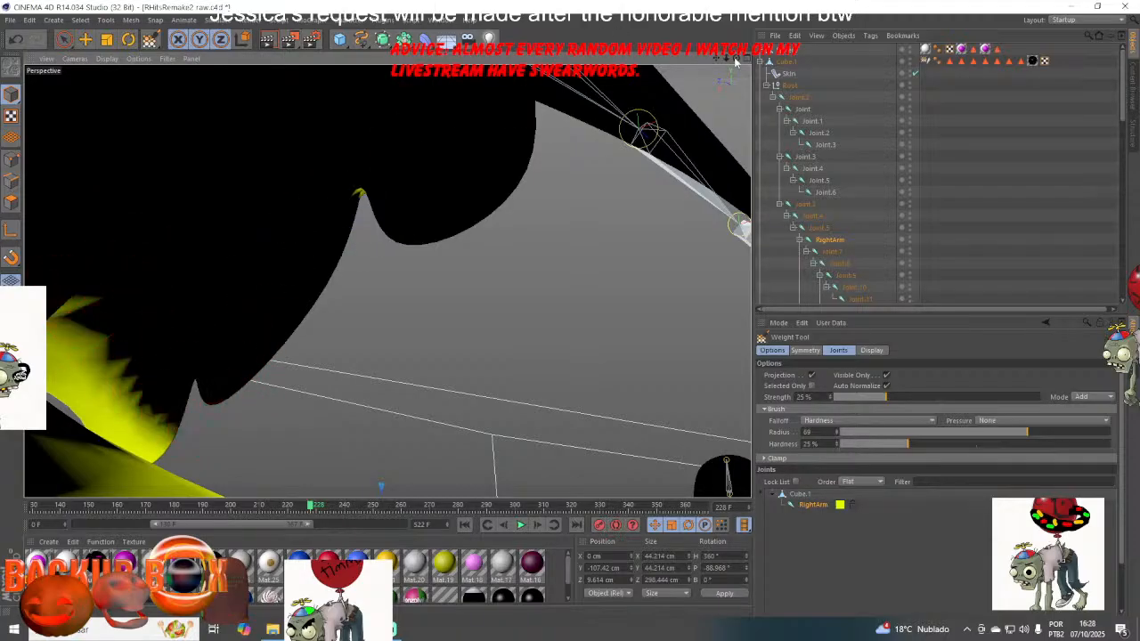
pyautogui.moveTo(736, 61); pyautogui.dragTo(389, 280)
pyautogui.moveTo(348, 206)
pyautogui.keyDown('ctrl'); pyautogui.mouseDown()
pyautogui.moveTo(300, 235)
pyautogui.moveTo(259, 292)
pyautogui.moveTo(291, 242)
pyautogui.moveTo(344, 321)
pyautogui.moveTo(385, 297)
pyautogui.moveTo(479, 156)
pyautogui.moveTo(510, 337)
pyautogui.moveTo(509, 239)
pyautogui.moveTo(572, 340)
pyautogui.moveTo(521, 331)
pyautogui.moveTo(526, 319)
pyautogui.moveTo(538, 359)
pyautogui.mouseUp(); pyautogui.keyUp('ctrl')
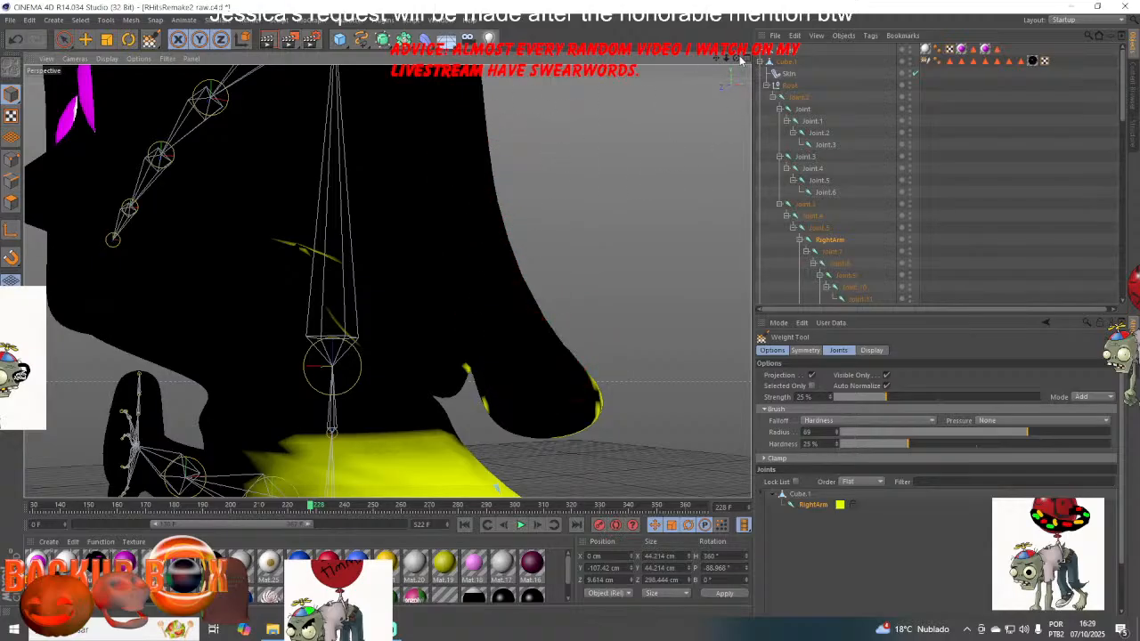
# - Enlarge the weight brush radius to 159 and erase the RightArm joint's weights from the back and side of the hair
pyautogui.moveTo(738, 59)
pyautogui.mouseDown()
pyautogui.moveTo(543, 76)
pyautogui.moveTo(481, 107)
pyautogui.moveTo(677, 61)
pyautogui.moveTo(664, 61)
pyautogui.mouseUp()
pyautogui.moveTo(559, 195); pyautogui.dragTo(632, 193, button='middle')
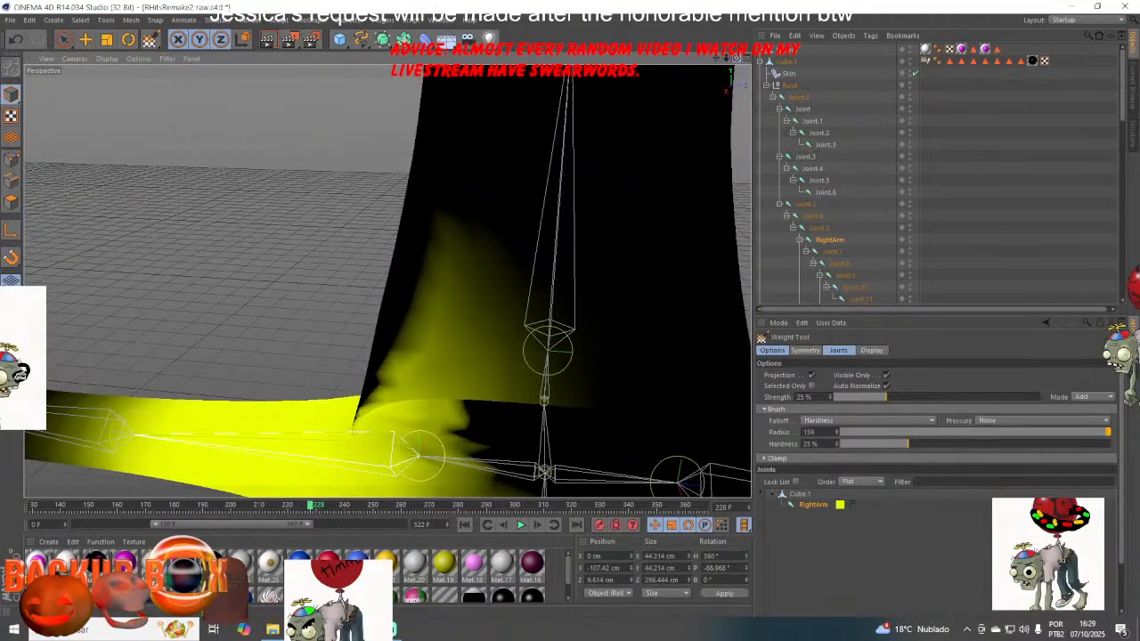
pyautogui.moveTo(738, 59); pyautogui.dragTo(683, 114)
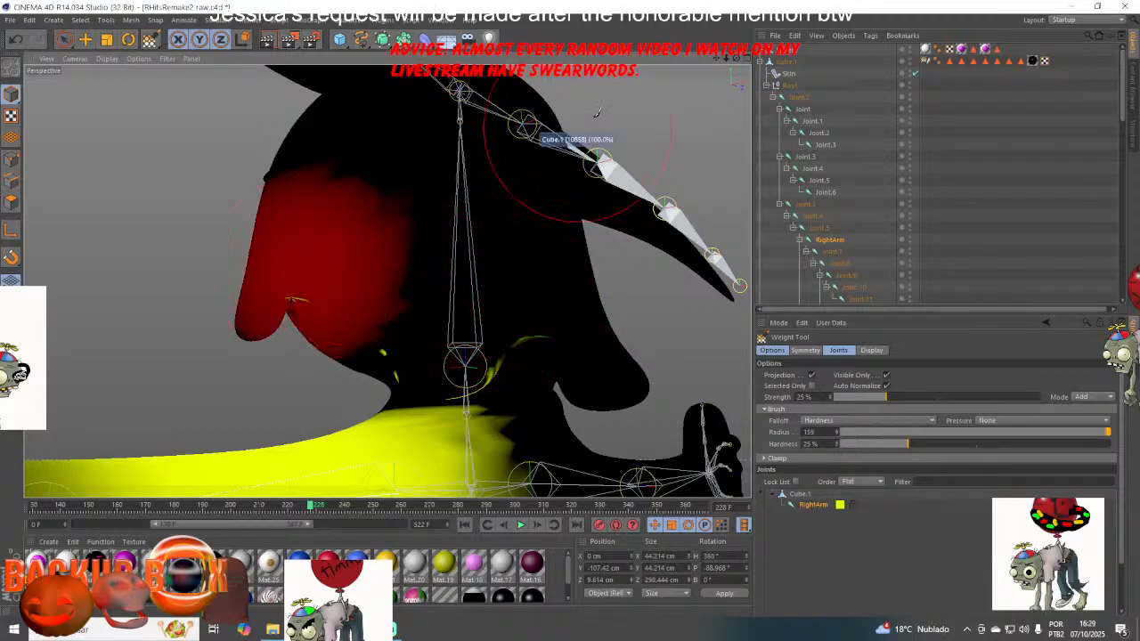
pyautogui.moveTo(737, 59)
pyautogui.mouseDown()
pyautogui.moveTo(979, 55)
pyautogui.moveTo(739, 66)
pyautogui.mouseUp()
pyautogui.click(333, 337)
# - Erase the RightArm joint's weights along the lower edge of the hair and its hanging strand
pyautogui.scroll(6, 331, 340)
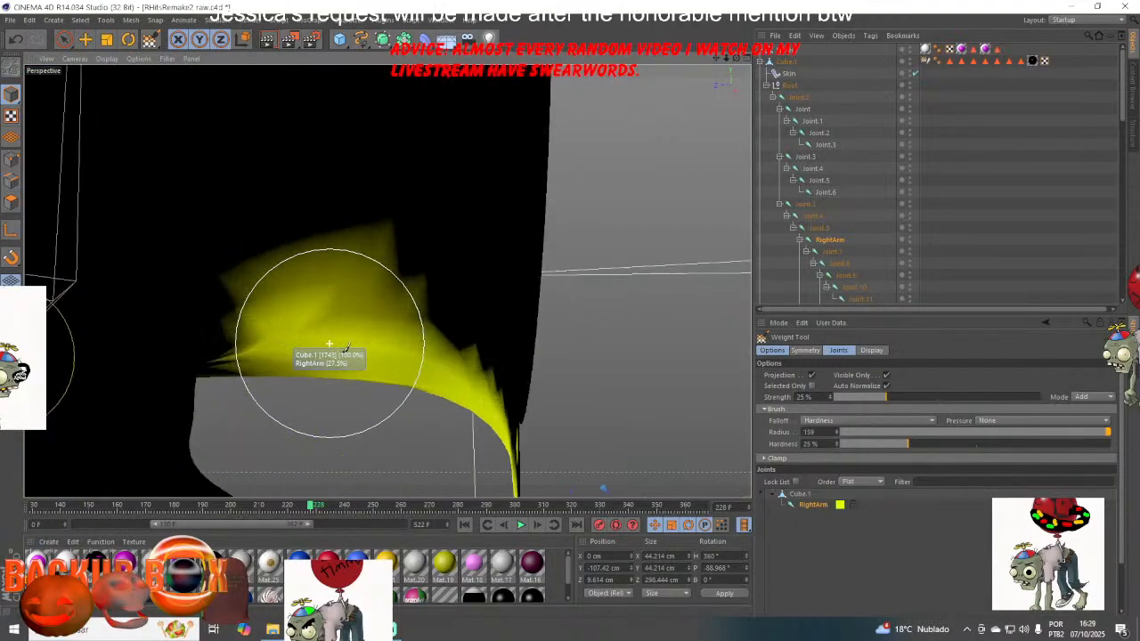
pyautogui.scroll(3, 331, 348)
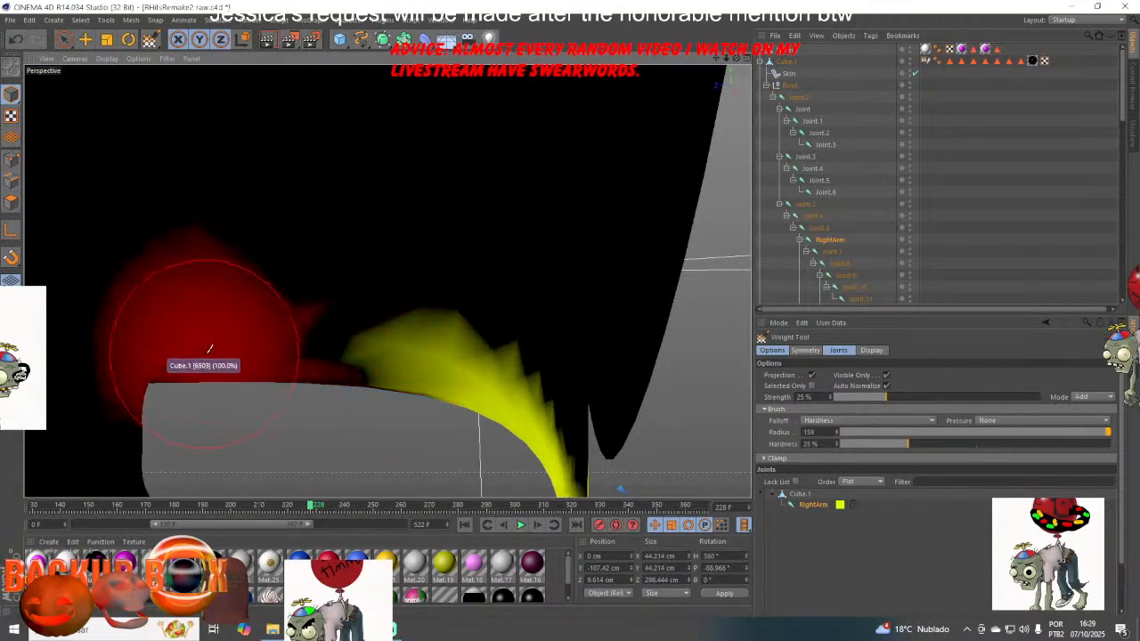
pyautogui.moveTo(312, 346)
pyautogui.keyDown('ctrl'); pyautogui.mouseDown()
pyautogui.moveTo(375, 346)
pyautogui.moveTo(371, 324)
pyautogui.moveTo(525, 410)
pyautogui.moveTo(445, 381)
pyautogui.mouseUp(); pyautogui.keyUp('ctrl')
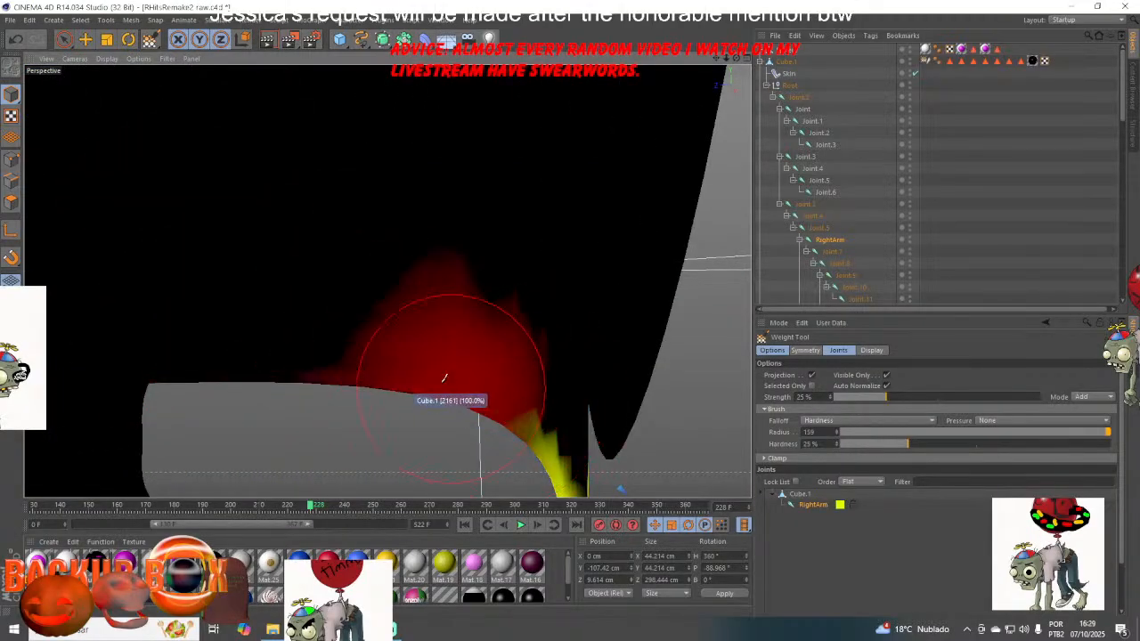
pyautogui.moveTo(716, 58)
pyautogui.mouseDown()
pyautogui.moveTo(653, 4)
pyautogui.moveTo(748, 60)
pyautogui.moveTo(847, 66)
pyautogui.moveTo(819, 62)
pyautogui.mouseUp()
pyautogui.moveTo(578, 374)
pyautogui.mouseDown()
pyautogui.moveTo(484, 355)
pyautogui.moveTo(544, 392)
pyautogui.moveTo(538, 413)
pyautogui.mouseUp()
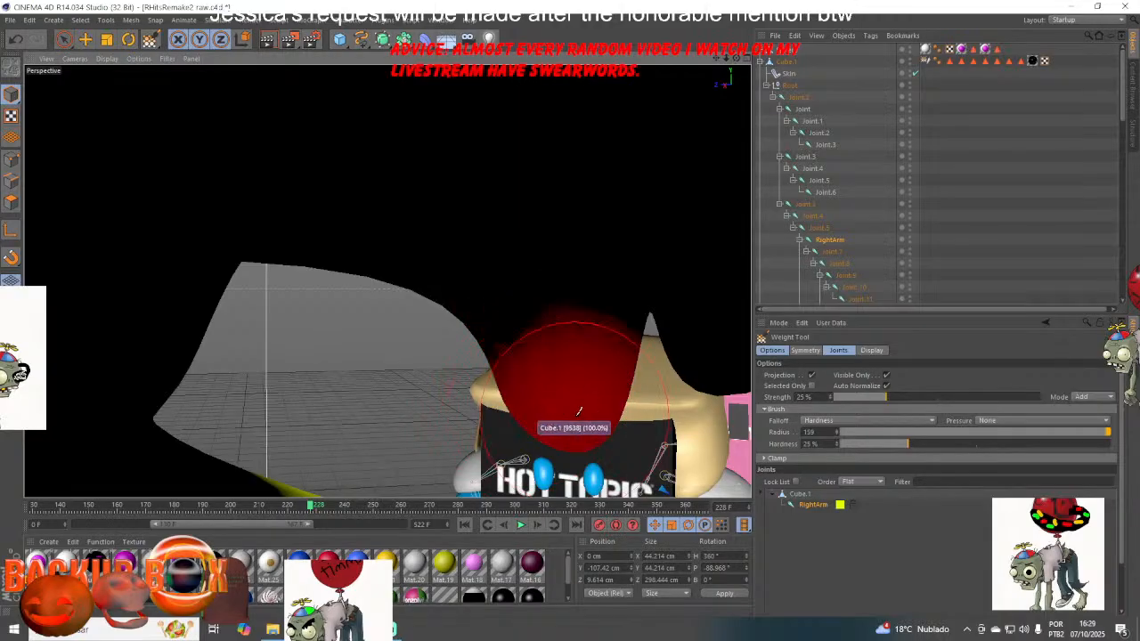
# - Erase the remaining RightArm weight streaks from the side of the head and the hair strand tips
pyautogui.moveTo(736, 58); pyautogui.dragTo(387, 280)
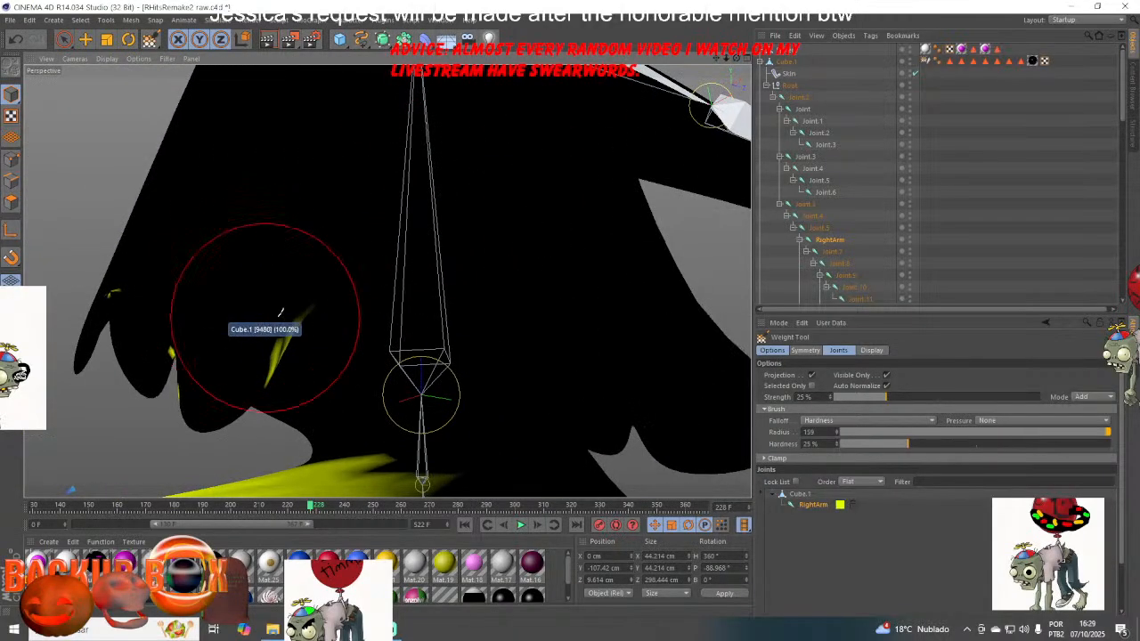
pyautogui.moveTo(262, 316)
pyautogui.mouseDown()
pyautogui.moveTo(213, 323)
pyautogui.moveTo(119, 266)
pyautogui.moveTo(85, 282)
pyautogui.mouseUp()
pyautogui.scroll(4, 77, 294)
pyautogui.scroll(2, 76, 295)
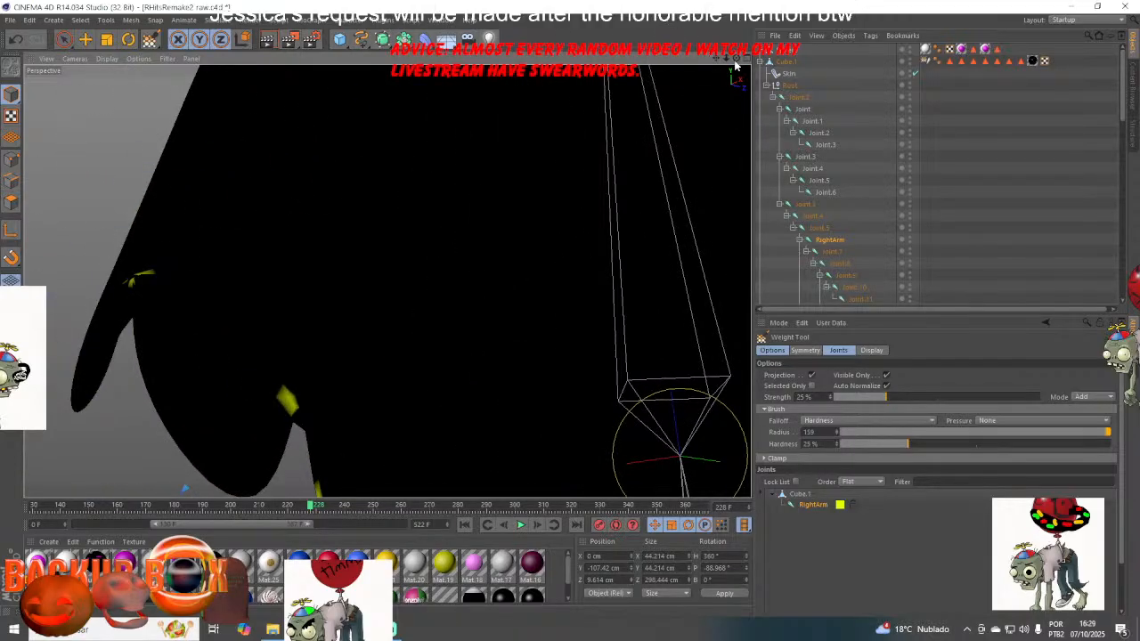
# - Erase the RightArm joint's weights from the neck and the underside of the head above the shoulders
pyautogui.moveTo(737, 59); pyautogui.dragTo(387, 281)
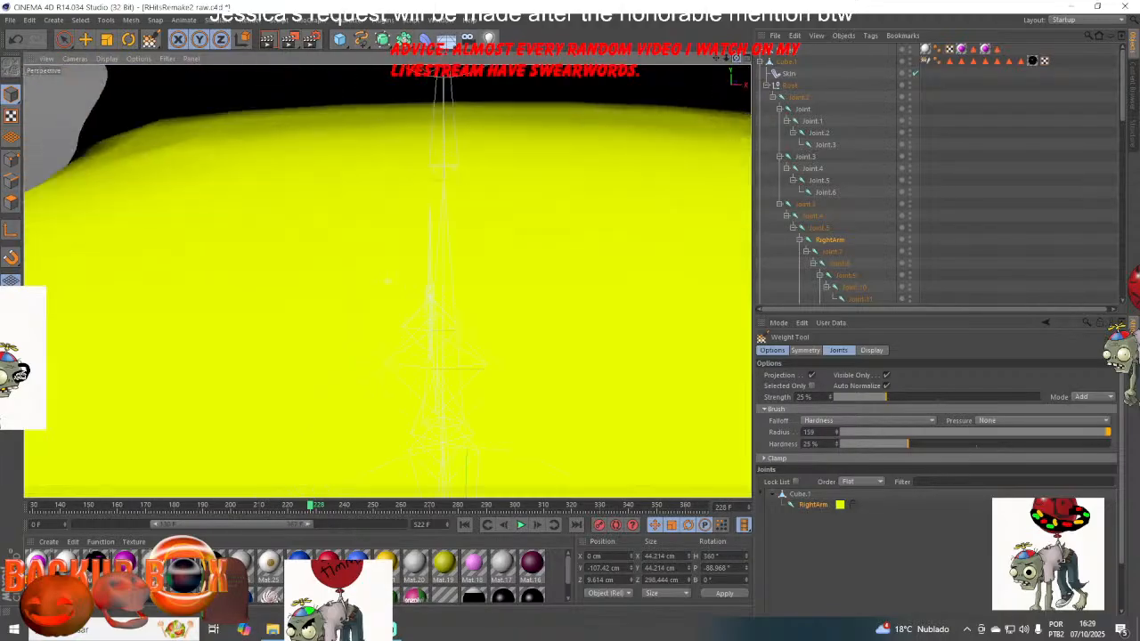
pyautogui.moveTo(736, 58)
pyautogui.mouseDown()
pyautogui.moveTo(387, 282)
pyautogui.moveTo(330, 218)
pyautogui.moveTo(362, 205)
pyautogui.mouseUp()
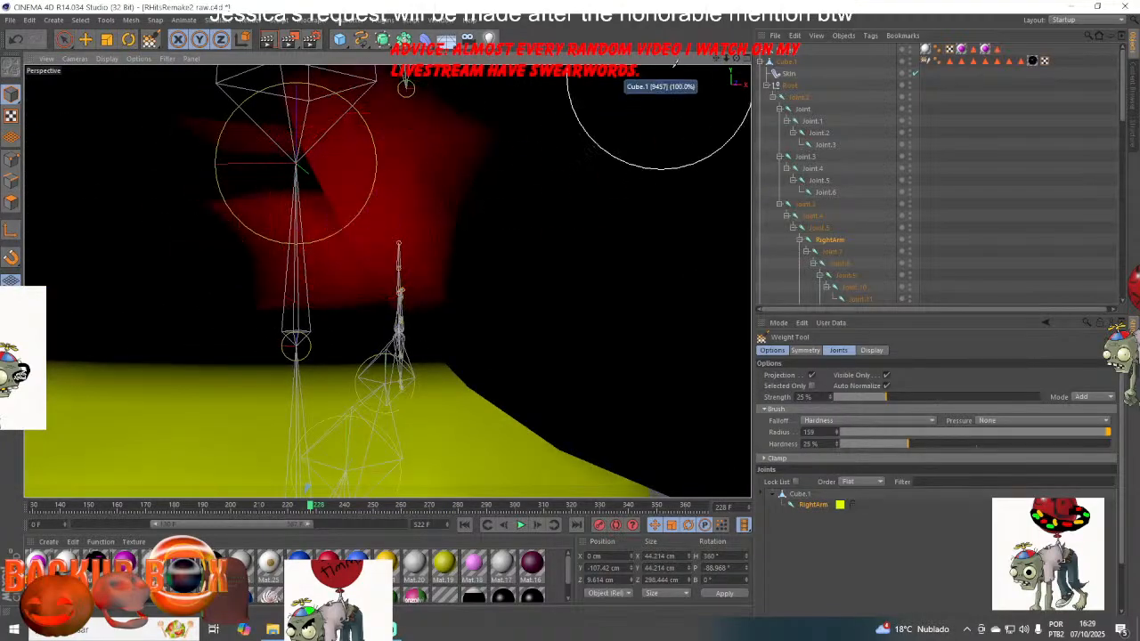
pyautogui.moveTo(736, 59); pyautogui.dragTo(386, 281)
pyautogui.moveTo(727, 59); pyautogui.dragTo(724, 54)
pyautogui.keyDown('ctrl'); pyautogui.moveTo(447, 176); pyautogui.dragTo(465, 160); pyautogui.keyUp('ctrl')
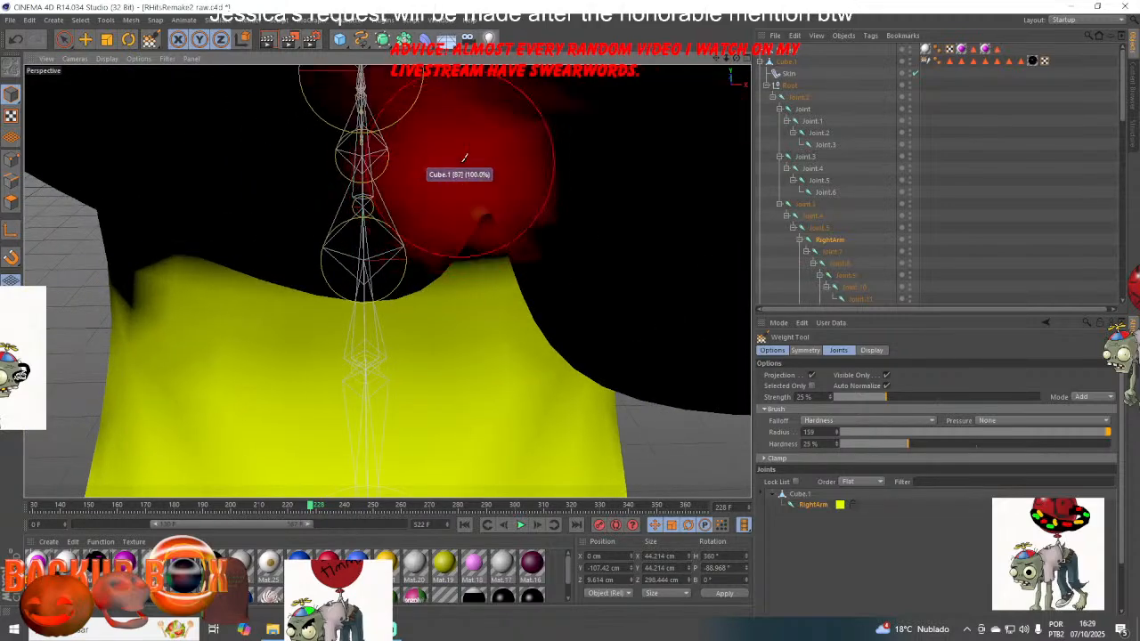
# - Undo the stray weight stroke and erase the thin RightArm weight streaks on the head beside the neck joint
pyautogui.moveTo(386, 281); pyautogui.dragTo(386, 281)
pyautogui.moveTo(727, 58); pyautogui.dragTo(388, 282)
pyautogui.click(539, 141)
pyautogui.hotkey('ctrl', 'z')
pyautogui.click(329, 148)
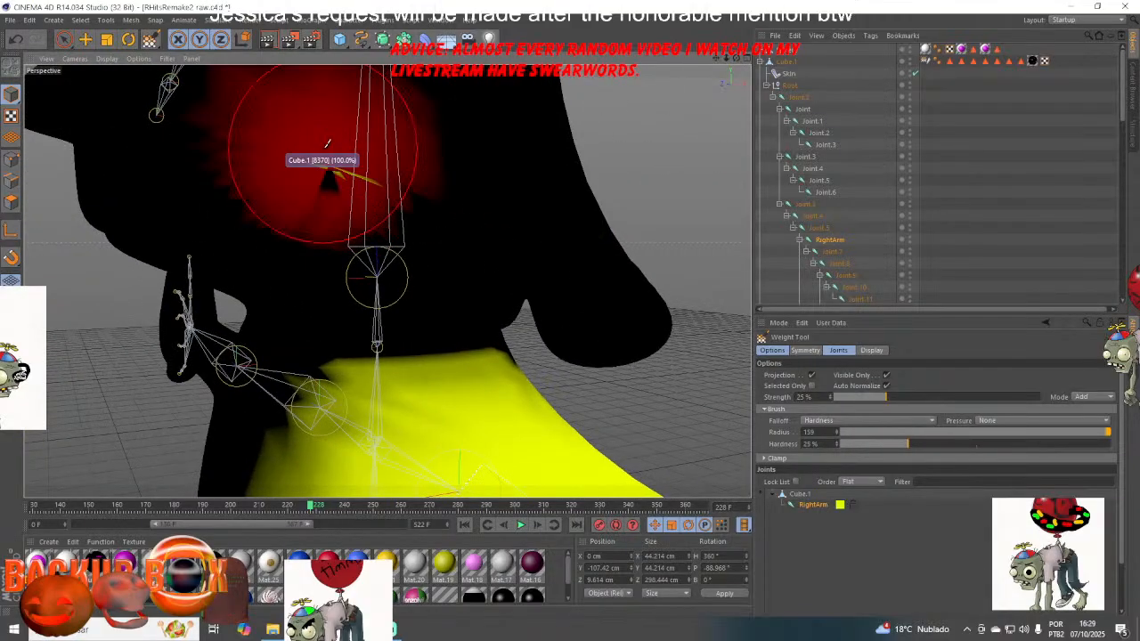
pyautogui.click(277, 153)
pyautogui.moveTo(276, 153)
pyautogui.keyDown('alt'); pyautogui.mouseDown(button='right')
pyautogui.moveTo(335, 156)
pyautogui.moveTo(365, 175)
pyautogui.mouseUp(button='right'); pyautogui.keyUp('alt')
pyautogui.keyDown('ctrl'); pyautogui.moveTo(355, 193); pyautogui.dragTo(348, 198); pyautogui.keyUp('ctrl')
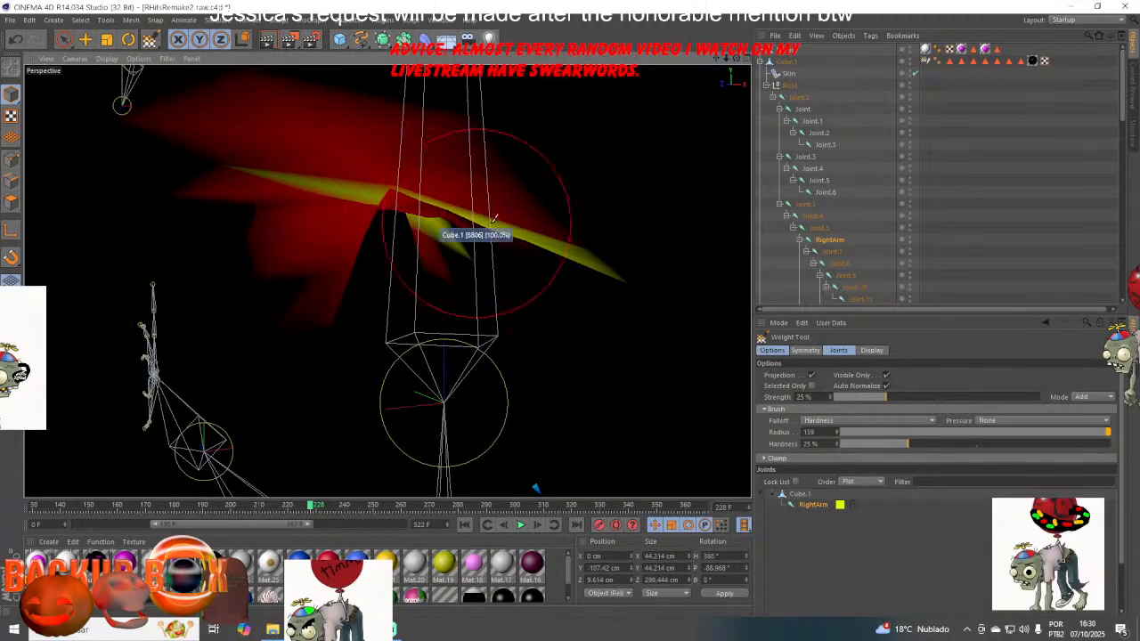
# - Try to erase the leftover RightArm weight patches in the hair folds from several angles, and undo the last stroke
pyautogui.moveTo(737, 59); pyautogui.dragTo(387, 280)
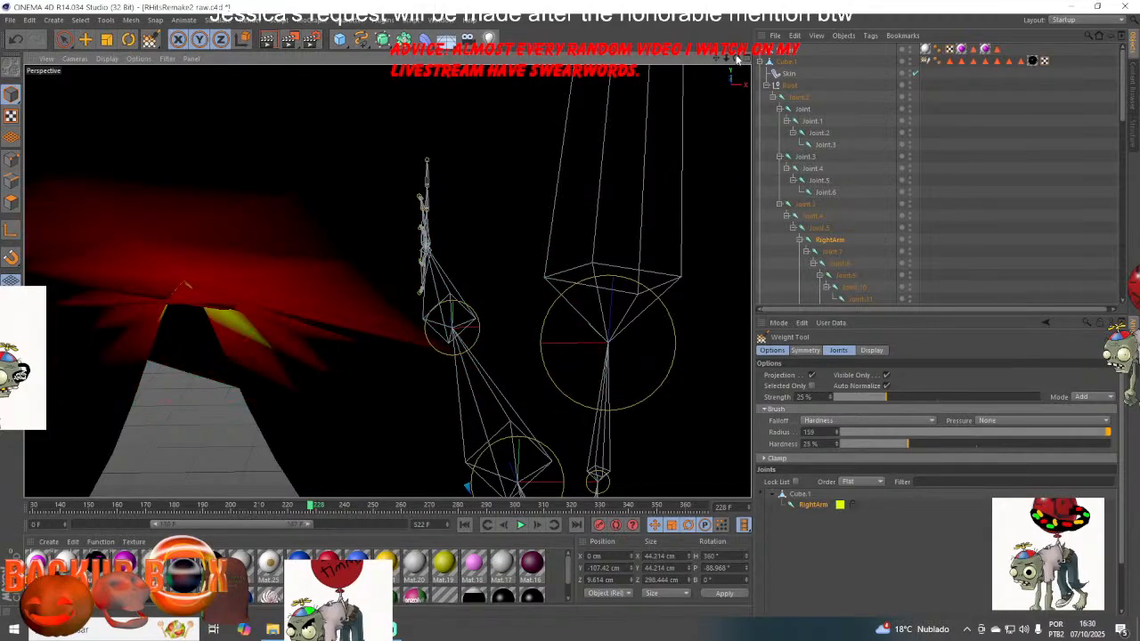
pyautogui.moveTo(737, 58); pyautogui.dragTo(387, 280)
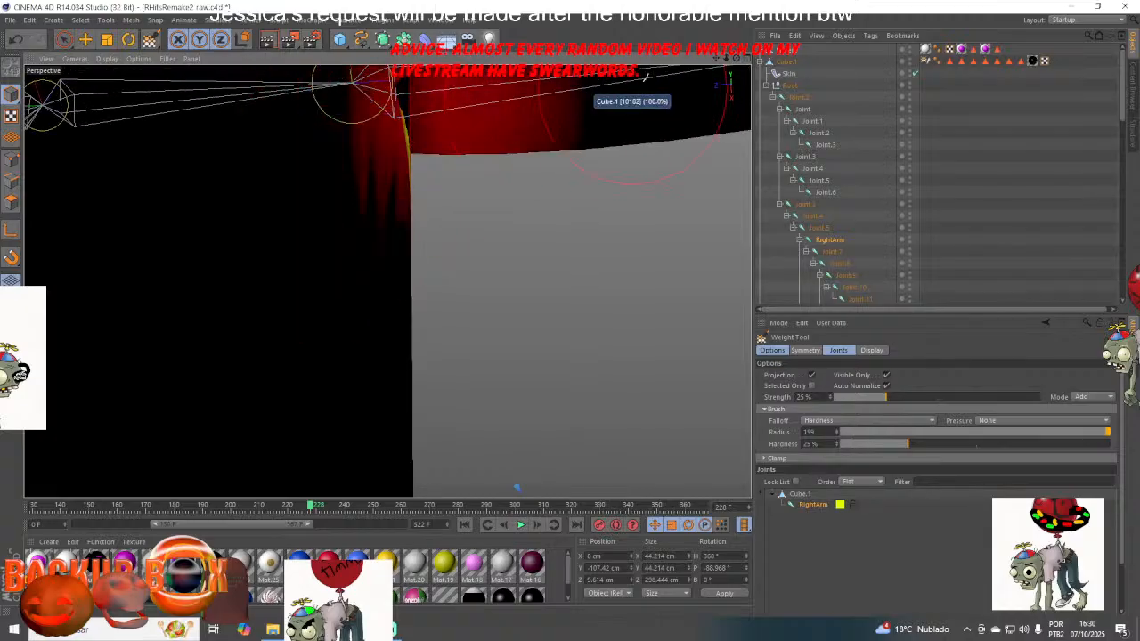
pyautogui.moveTo(737, 58)
pyautogui.mouseDown()
pyautogui.moveTo(387, 282)
pyautogui.moveTo(449, 270)
pyautogui.moveTo(371, 269)
pyautogui.mouseUp()
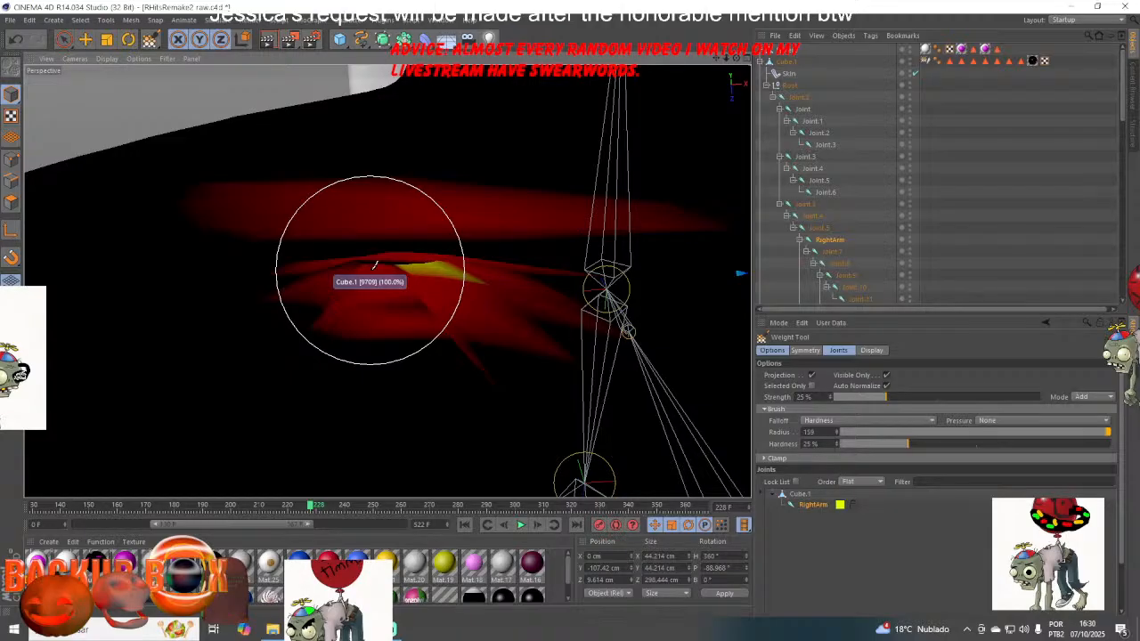
pyautogui.hotkey('ctrl', 'z')
# - Save the project with the cleaned RightArm weights and bring the weighted torso into view
pyautogui.click(7, 16)
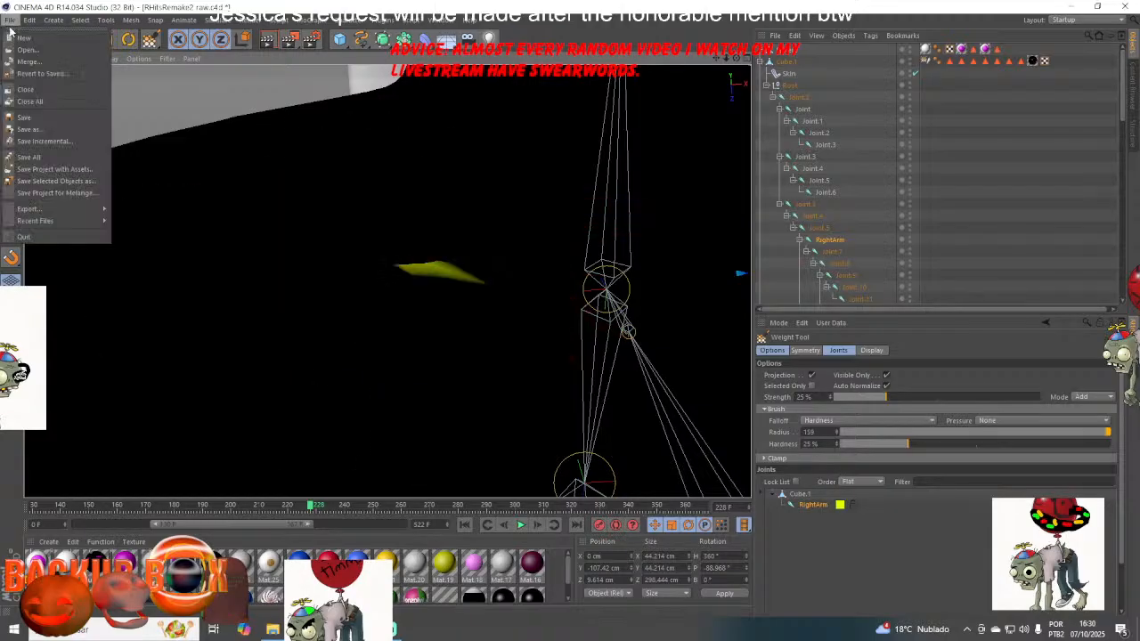
pyautogui.click(23, 121)
pyautogui.moveTo(270, 215); pyautogui.dragTo(573, 201)
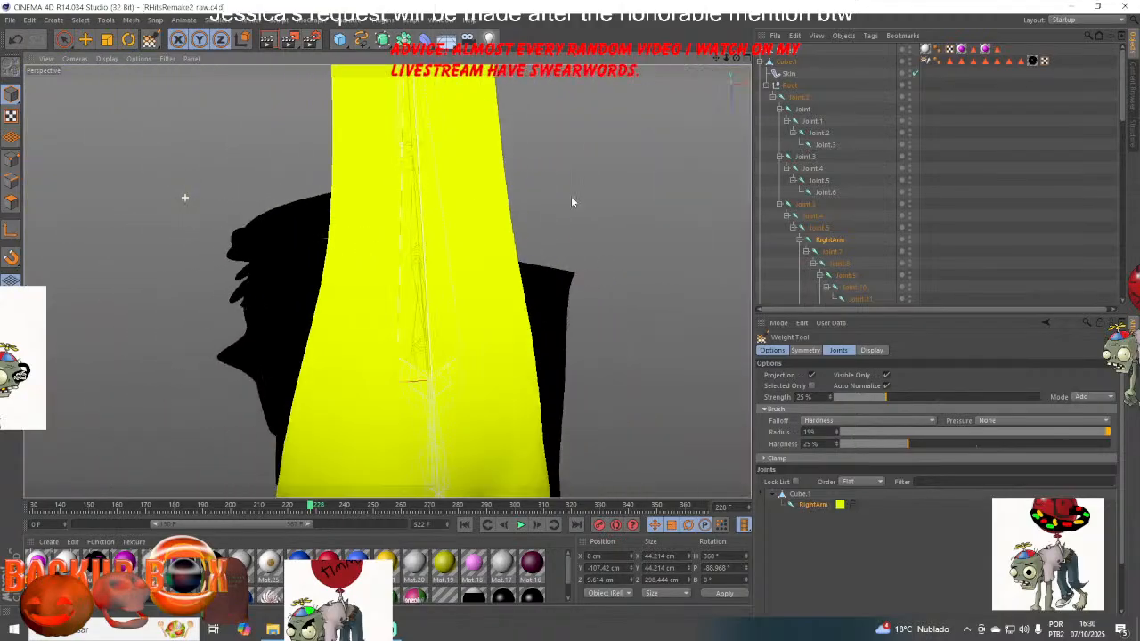
# - Save the project, check the live chat in Streamlabs Desktop and return to Cinema 4D
pyautogui.moveTo(737, 63); pyautogui.dragTo(704, 63)
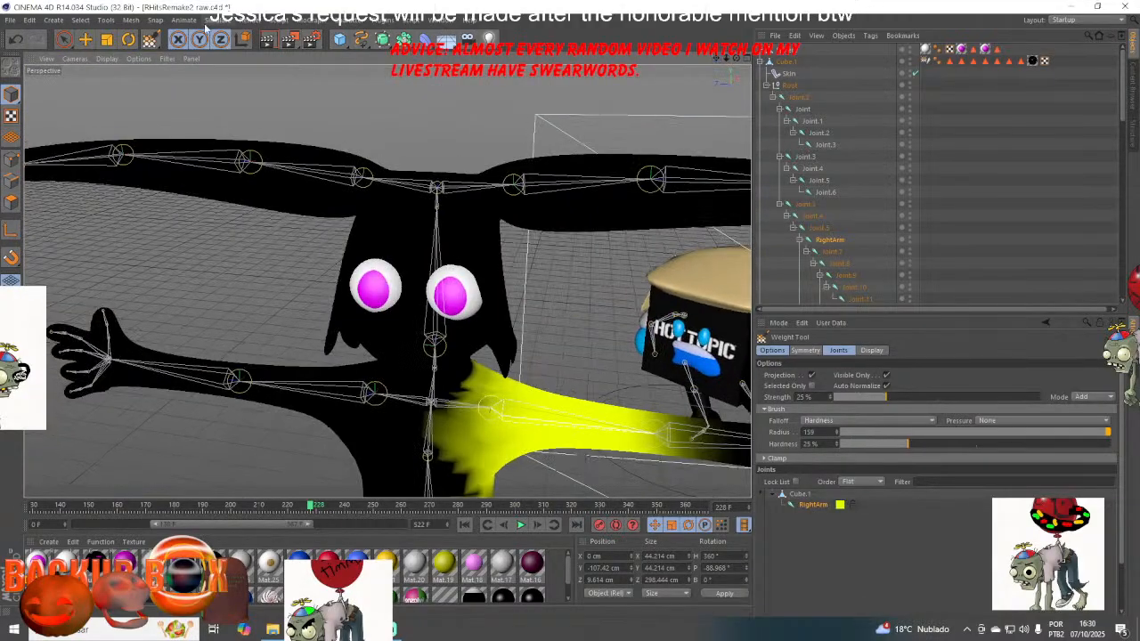
pyautogui.click(13, 23)
pyautogui.click(40, 117)
pyautogui.click(392, 629)
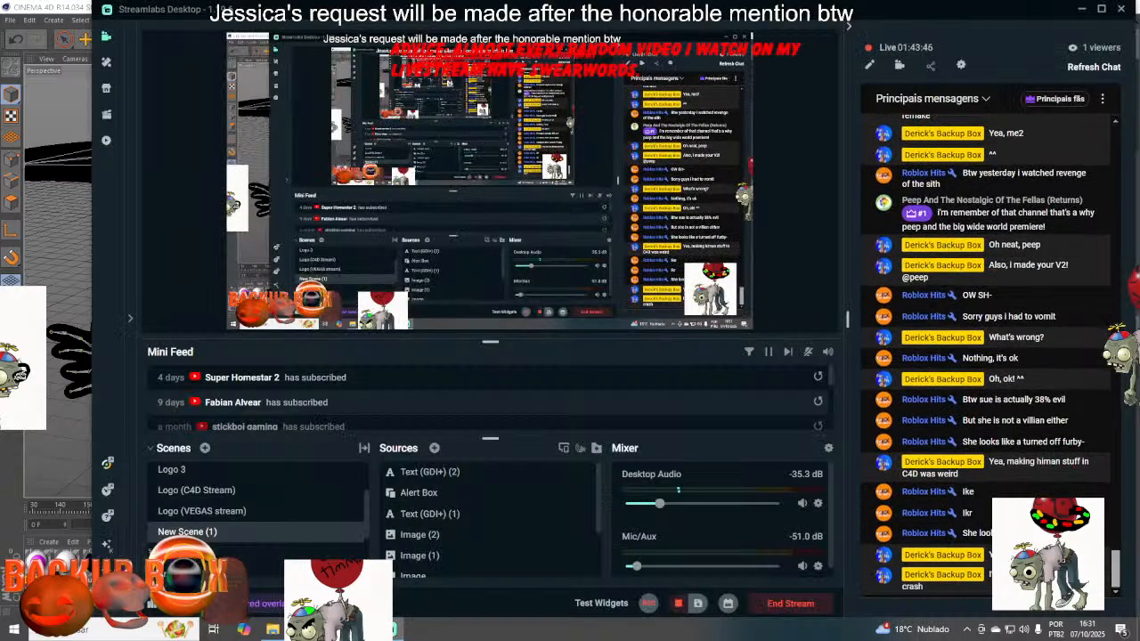
pyautogui.click(392, 629)
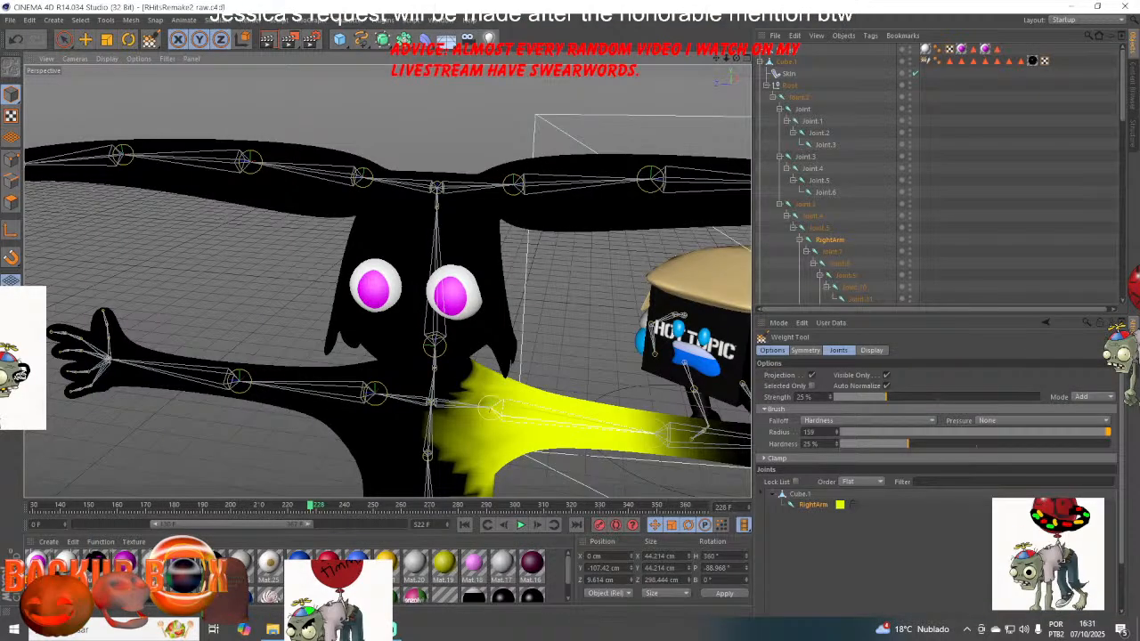
# - Erase the RightArm joint's weights from the side of the torso below the armpit and save the project
pyautogui.moveTo(717, 59)
pyautogui.mouseDown()
pyautogui.moveTo(645, 4)
pyautogui.moveTo(713, 27)
pyautogui.moveTo(499, 53)
pyautogui.mouseUp()
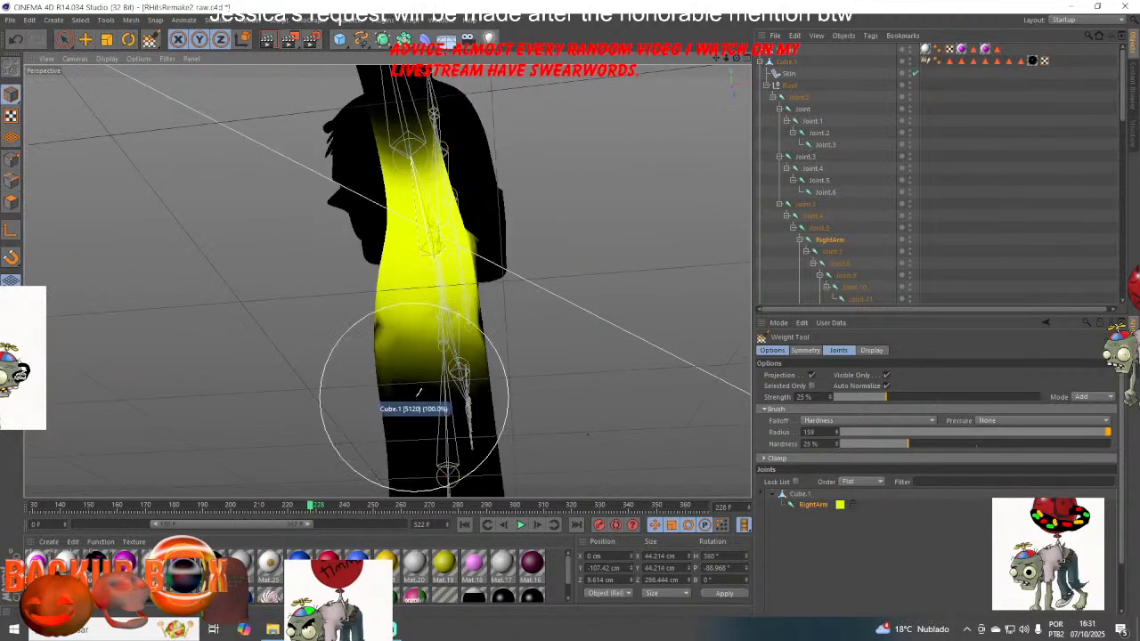
pyautogui.moveTo(419, 392)
pyautogui.mouseDown()
pyautogui.moveTo(371, 396)
pyautogui.moveTo(503, 391)
pyautogui.moveTo(373, 369)
pyautogui.mouseUp()
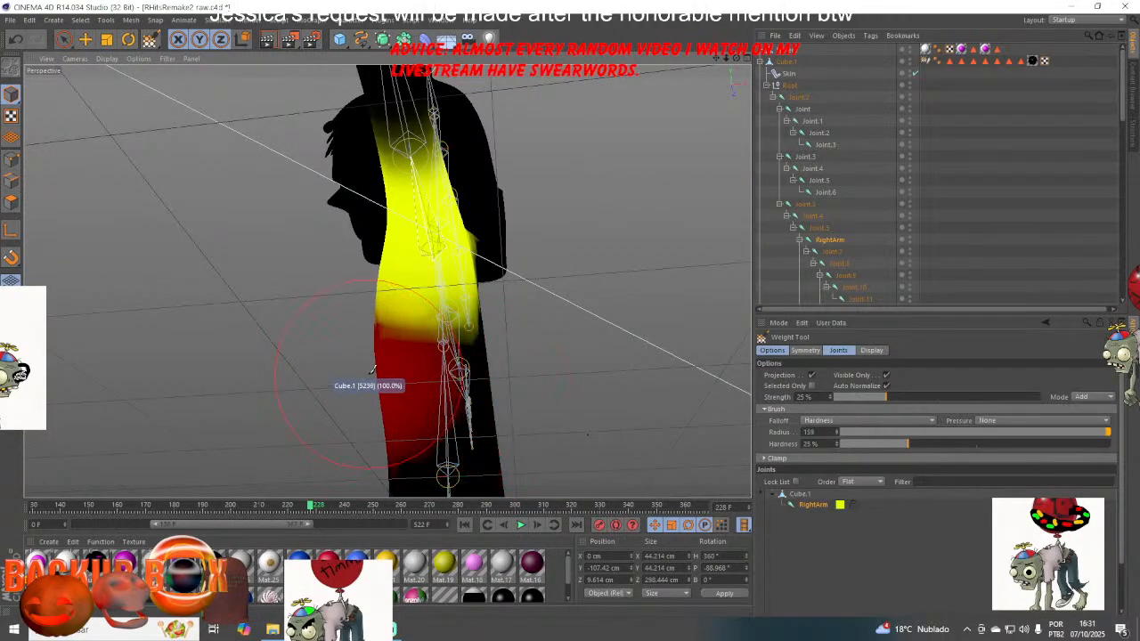
pyautogui.moveTo(736, 58)
pyautogui.mouseDown()
pyautogui.moveTo(535, 98)
pyautogui.moveTo(553, 161)
pyautogui.mouseUp()
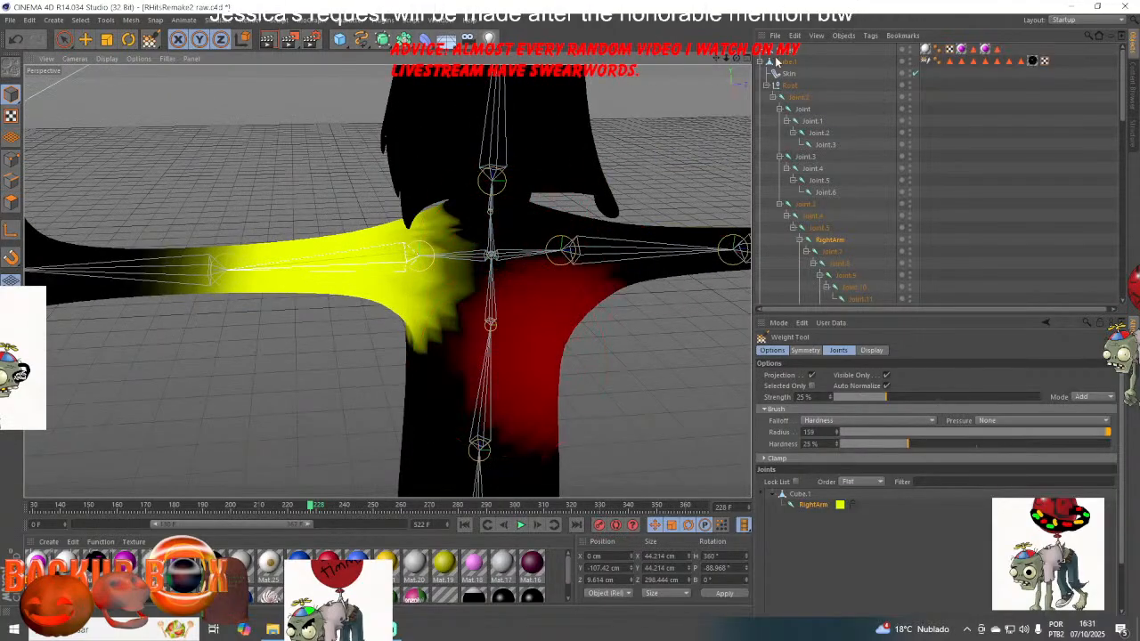
pyautogui.moveTo(737, 59); pyautogui.dragTo(1015, 62)
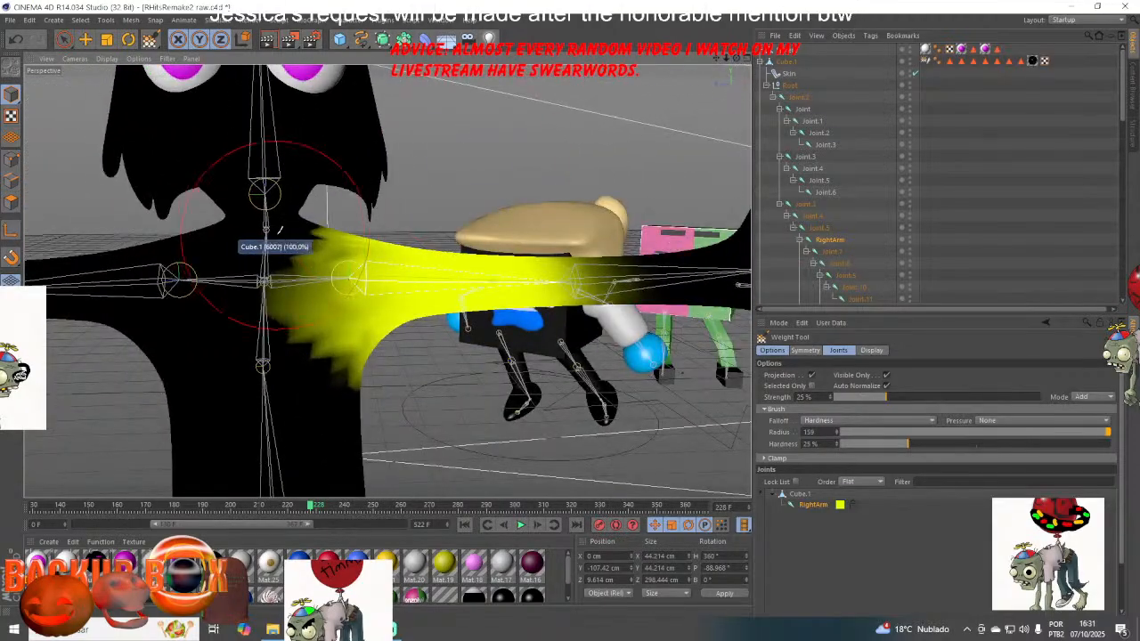
pyautogui.click(7, 20)
pyautogui.click(40, 123)
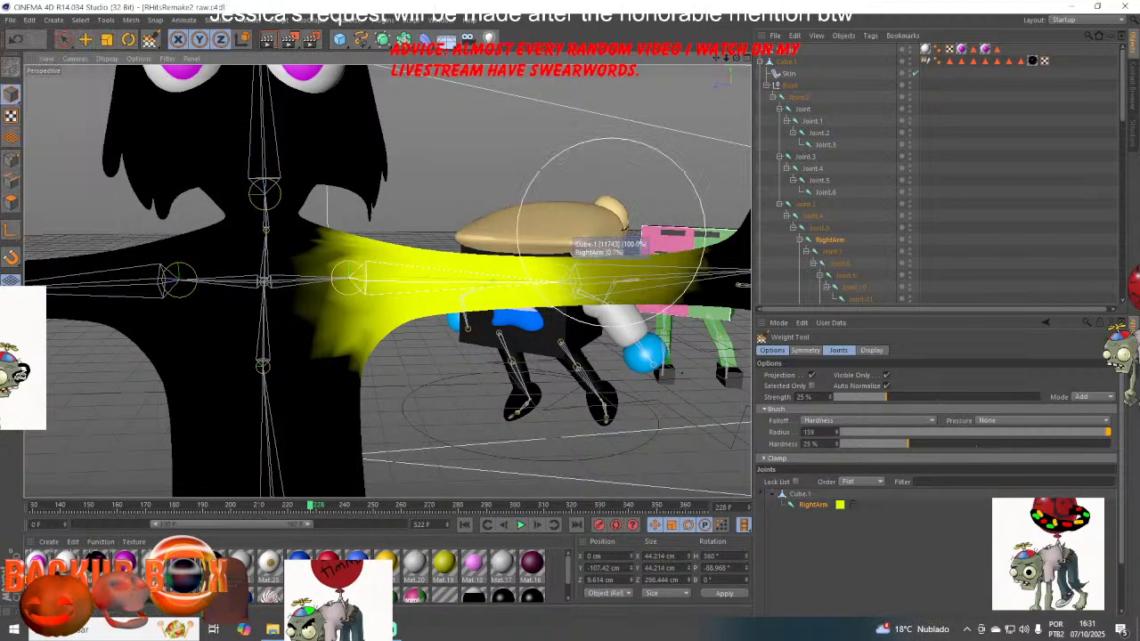
# - Examine the weights of the right forearm and hand joints, the LeftArm joint and the last finger chain above it
pyautogui.click(828, 252)
pyautogui.moveTo(716, 58); pyautogui.dragTo(644, 71)
pyautogui.moveTo(737, 60); pyautogui.dragTo(676, 9)
pyautogui.click(847, 265)
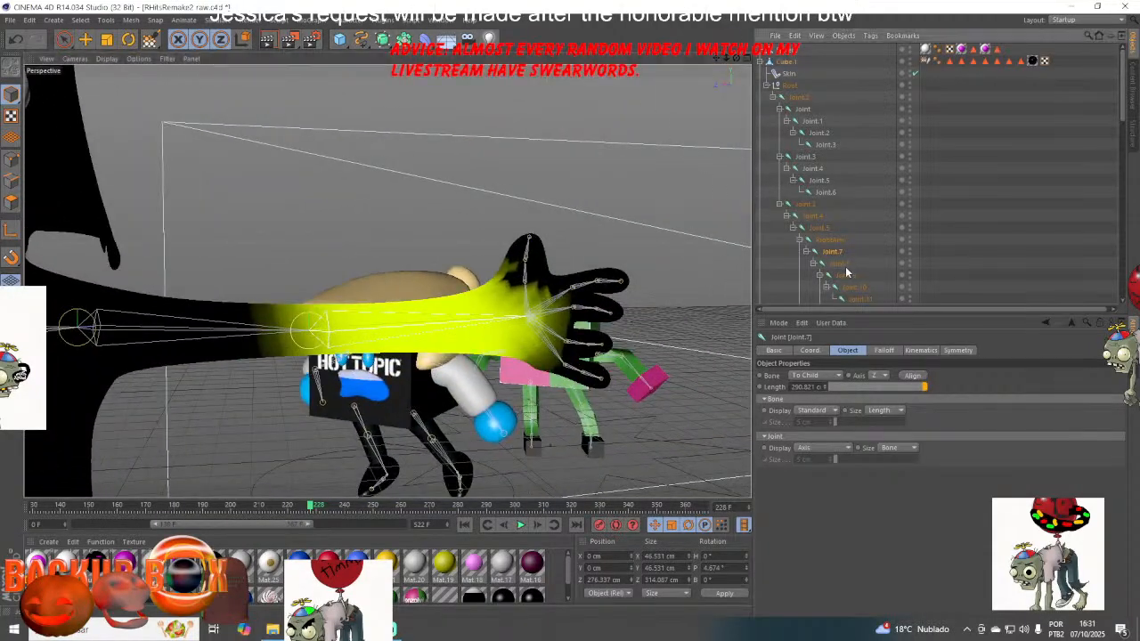
pyautogui.moveTo(717, 59)
pyautogui.mouseDown()
pyautogui.moveTo(669, 254)
pyautogui.moveTo(664, 110)
pyautogui.moveTo(1131, 44)
pyautogui.moveTo(1011, 17)
pyautogui.mouseUp()
pyautogui.scroll(-5, 786, 250)
pyautogui.click(827, 239)
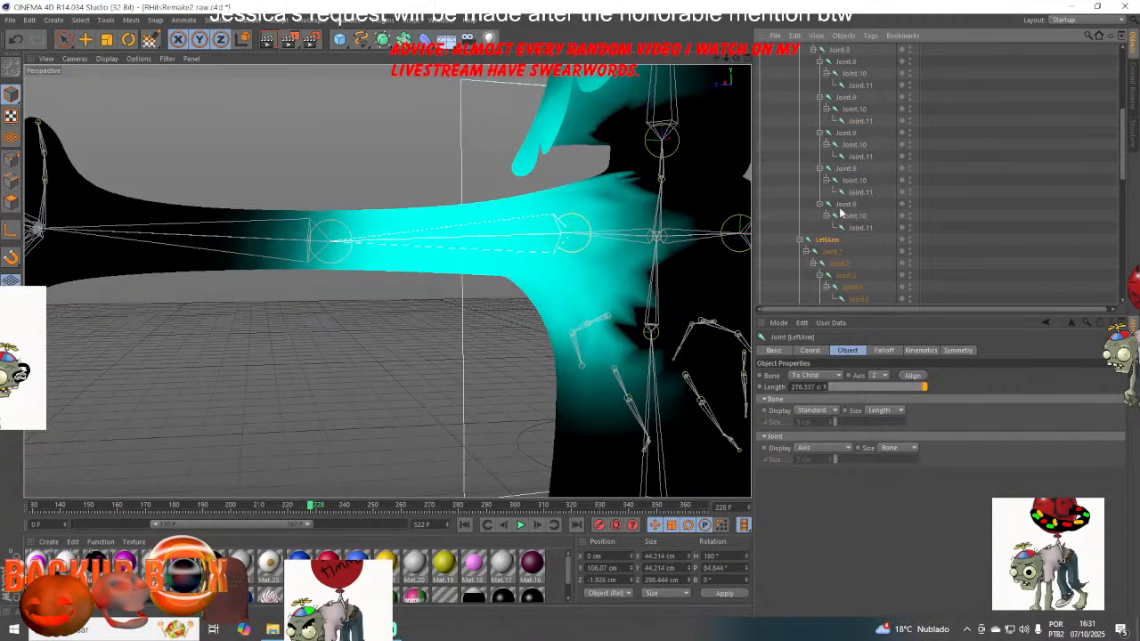
pyautogui.click(846, 205)
pyautogui.scroll(-5, 388, 281)
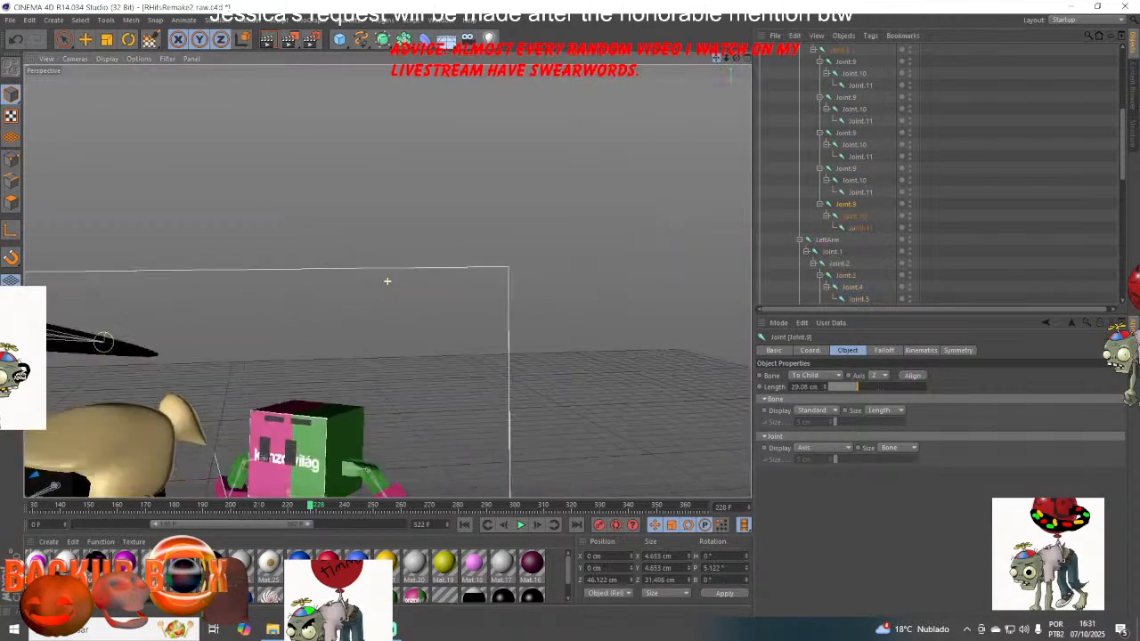
pyautogui.scroll(5, 388, 281)
pyautogui.click(852, 216)
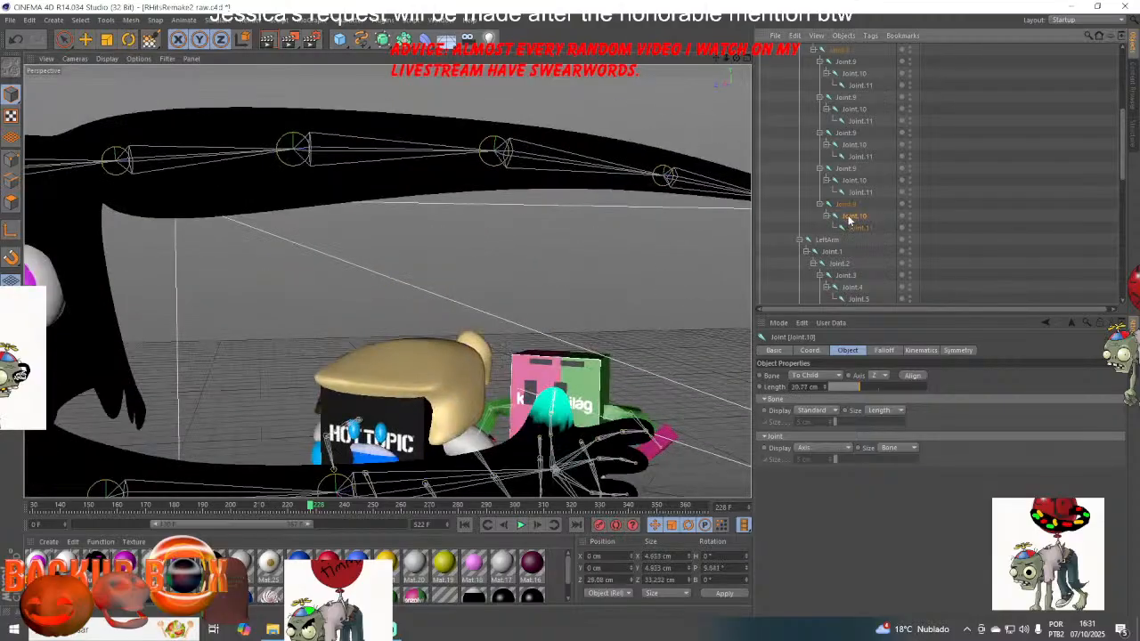
# - Select the LeftArm joint for weight cleanup and save the project
pyautogui.click(822, 241)
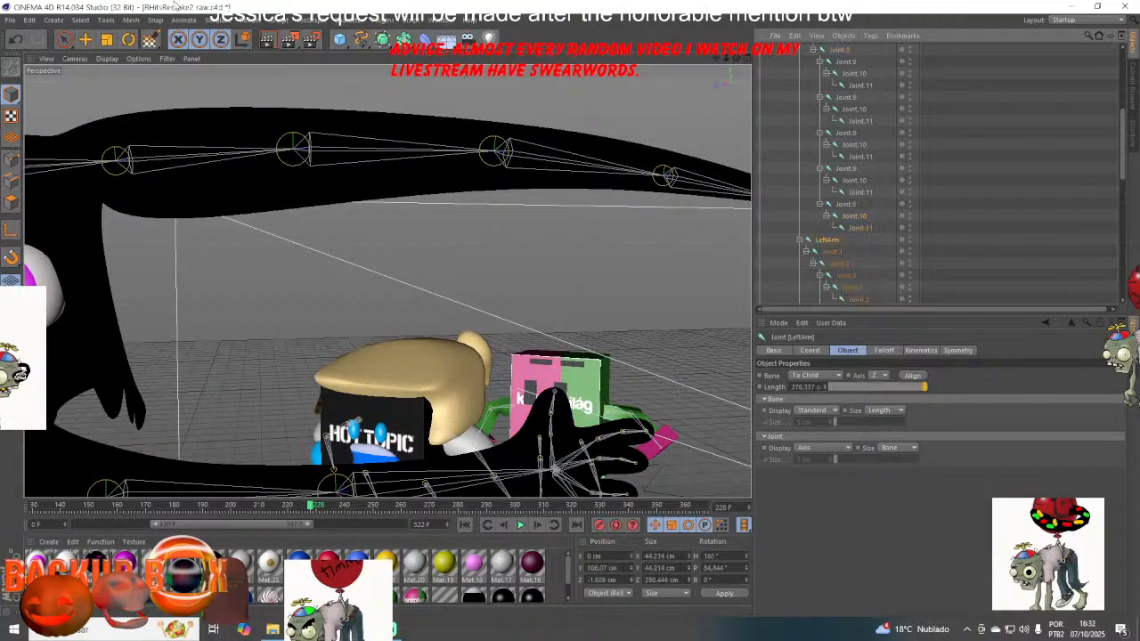
pyautogui.click(10, 20)
pyautogui.click(35, 115)
# - Erase the LeftArm joint's weights from the hair on the side and back of the head
pyautogui.moveTo(717, 58)
pyautogui.mouseDown()
pyautogui.moveTo(770, 18)
pyautogui.moveTo(1069, 9)
pyautogui.moveTo(997, 160)
pyautogui.moveTo(811, 80)
pyautogui.moveTo(949, 84)
pyautogui.moveTo(535, 67)
pyautogui.moveTo(686, 143)
pyautogui.moveTo(801, 103)
pyautogui.moveTo(586, 153)
pyautogui.moveTo(497, 136)
pyautogui.mouseUp()
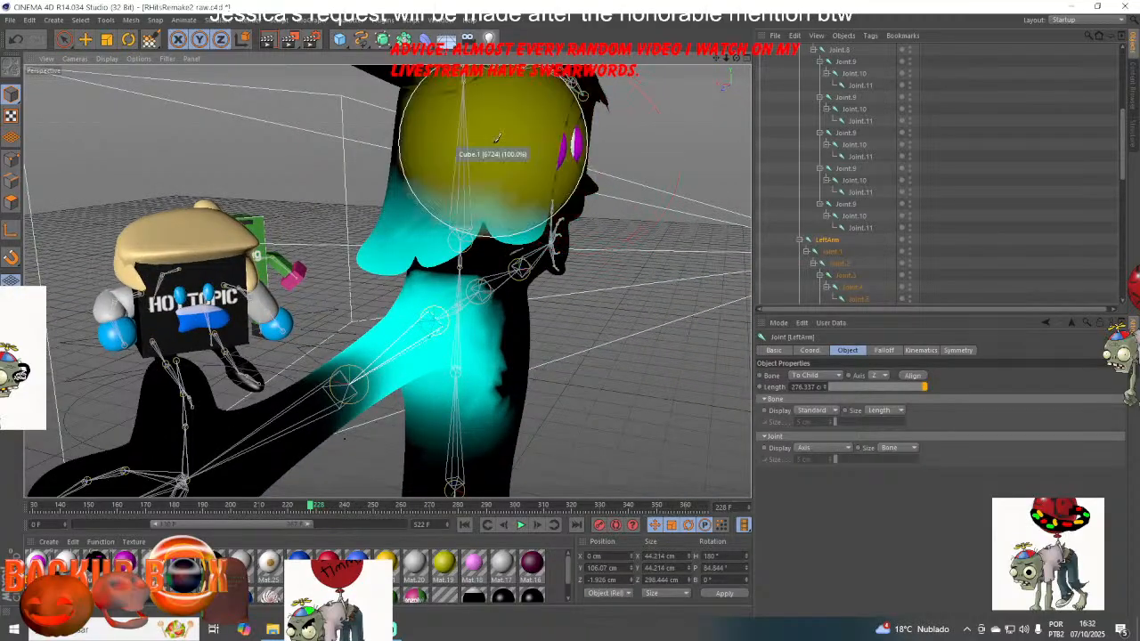
pyautogui.moveTo(558, 179)
pyautogui.mouseDown()
pyautogui.moveTo(428, 146)
pyautogui.moveTo(421, 155)
pyautogui.mouseUp()
pyautogui.scroll(3, 403, 170)
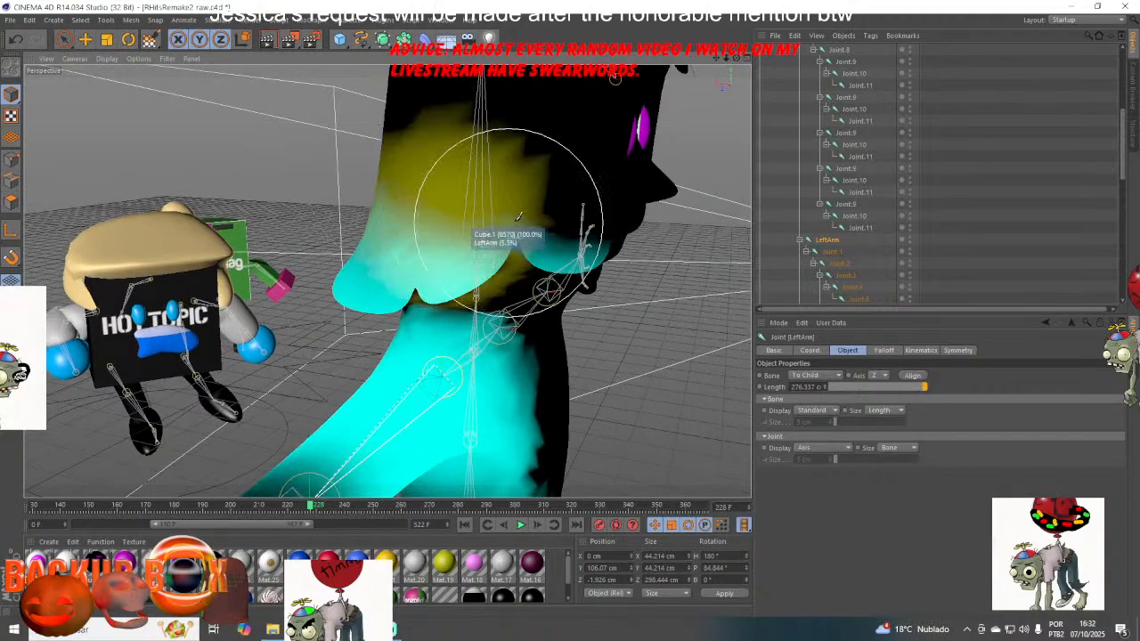
# - Erase the LeftArm joint's weight from the hair beside the face and save the project
pyautogui.moveTo(468, 218)
pyautogui.mouseDown()
pyautogui.moveTo(363, 229)
pyautogui.moveTo(458, 235)
pyautogui.moveTo(531, 203)
pyautogui.mouseUp()
pyautogui.moveTo(570, 226); pyautogui.dragTo(612, 220)
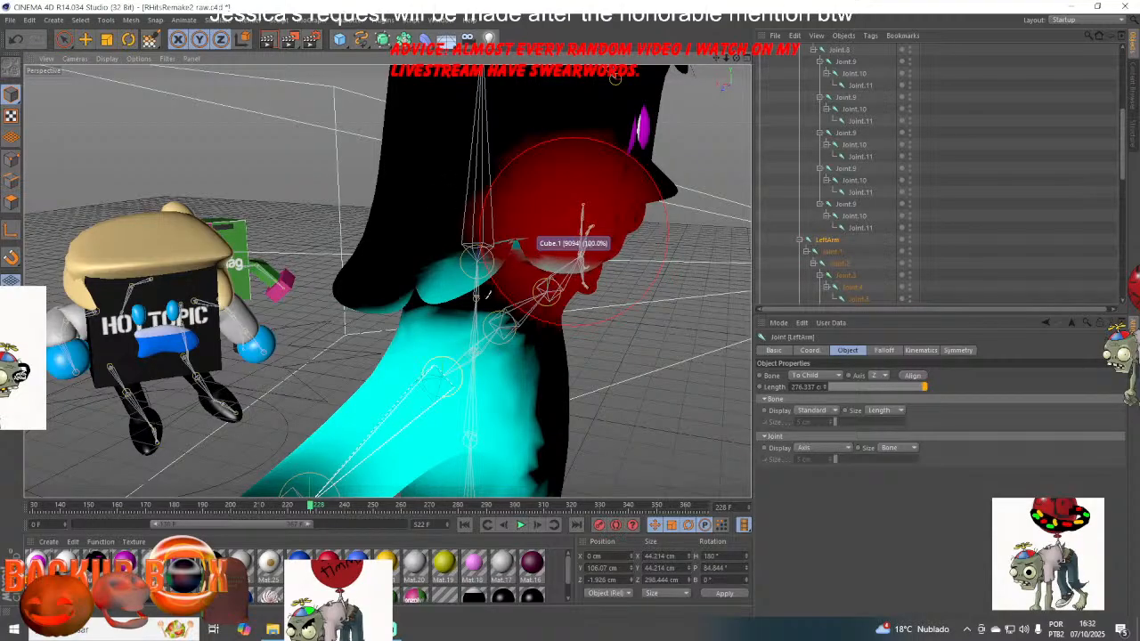
pyautogui.click(10, 22)
pyautogui.click(14, 121)
# - Erase the LeftArm weight along the lower edges of the hair strands, from the neck to the far side
pyautogui.scroll(3, 470, 249)
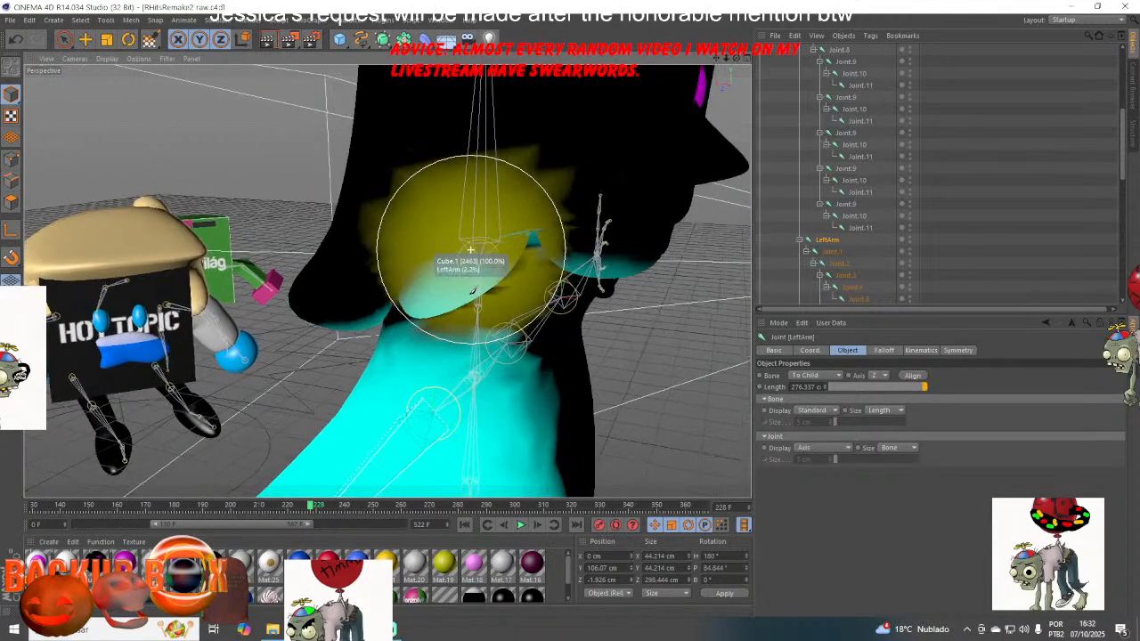
pyautogui.keyDown('alt'); pyautogui.moveTo(473, 291); pyautogui.dragTo(430, 277); pyautogui.keyUp('alt')
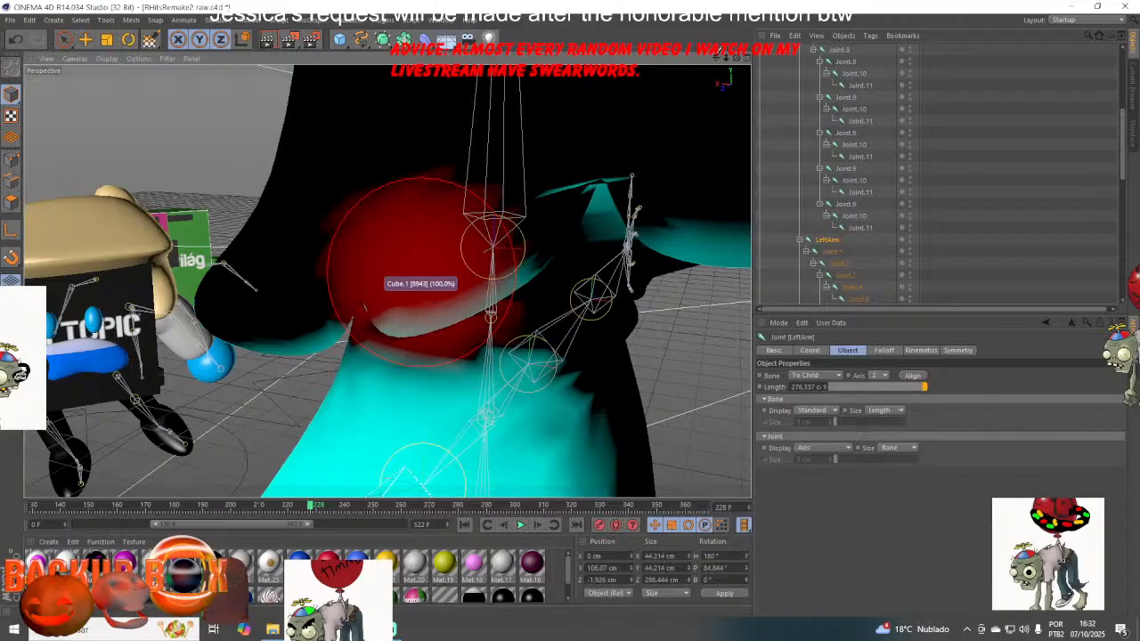
pyautogui.moveTo(716, 58); pyautogui.dragTo(561, 84)
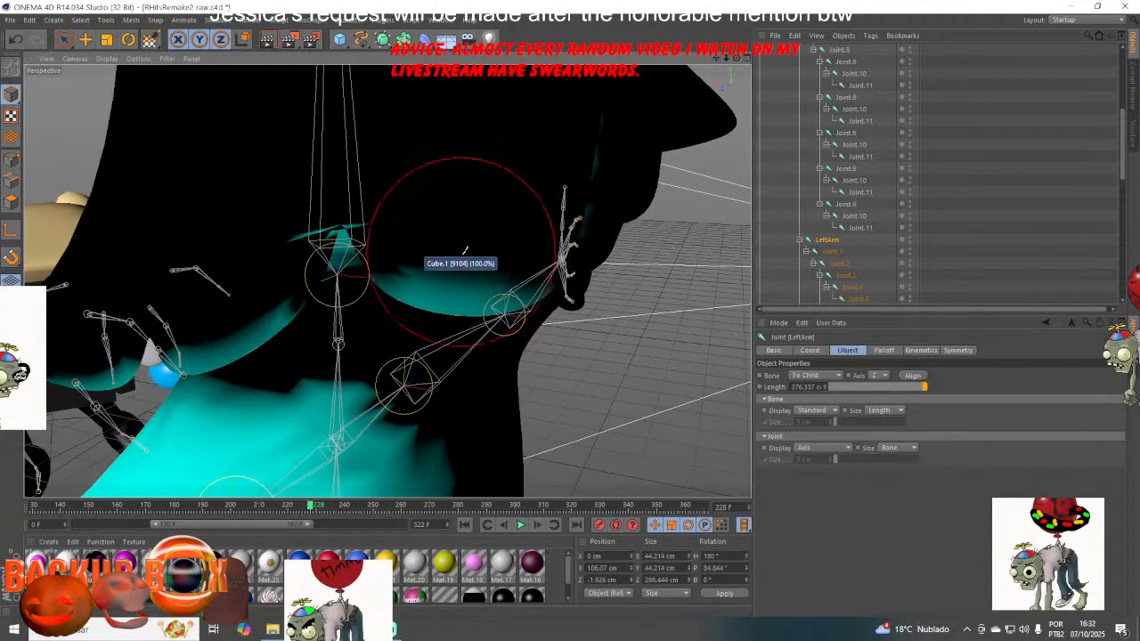
pyautogui.moveTo(464, 251)
pyautogui.mouseDown()
pyautogui.moveTo(242, 294)
pyautogui.moveTo(105, 304)
pyautogui.mouseUp()
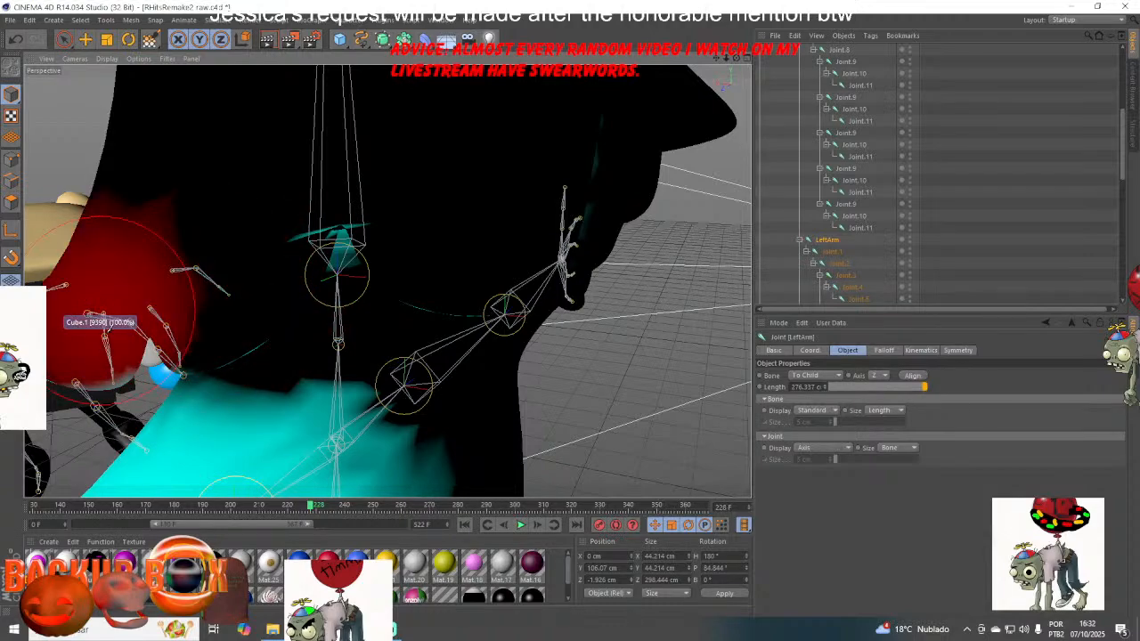
pyautogui.moveTo(100, 309); pyautogui.dragTo(116, 325)
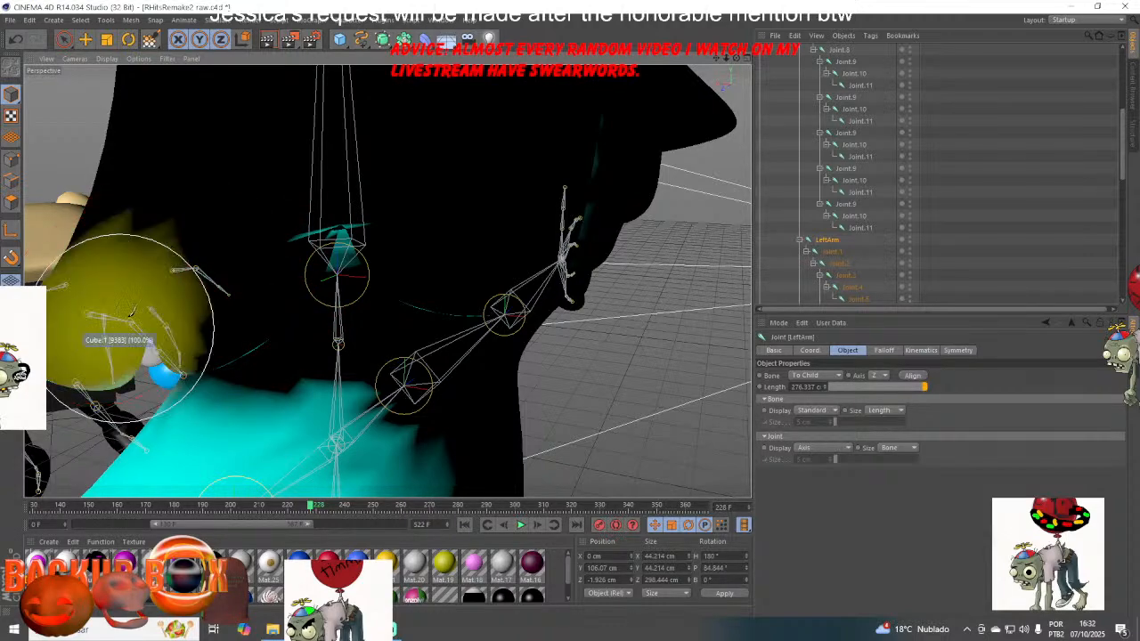
# - Remove the LeftArm weight from the rest of the hair, working around both sides of the head
pyautogui.moveTo(735, 58); pyautogui.dragTo(388, 281)
pyautogui.moveTo(352, 105)
pyautogui.mouseDown()
pyautogui.moveTo(422, 214)
pyautogui.moveTo(303, 148)
pyautogui.moveTo(311, 204)
pyautogui.moveTo(463, 280)
pyautogui.moveTo(377, 280)
pyautogui.moveTo(368, 224)
pyautogui.moveTo(419, 348)
pyautogui.moveTo(470, 365)
pyautogui.moveTo(483, 399)
pyautogui.moveTo(529, 393)
pyautogui.moveTo(528, 144)
pyautogui.moveTo(344, 71)
pyautogui.mouseUp()
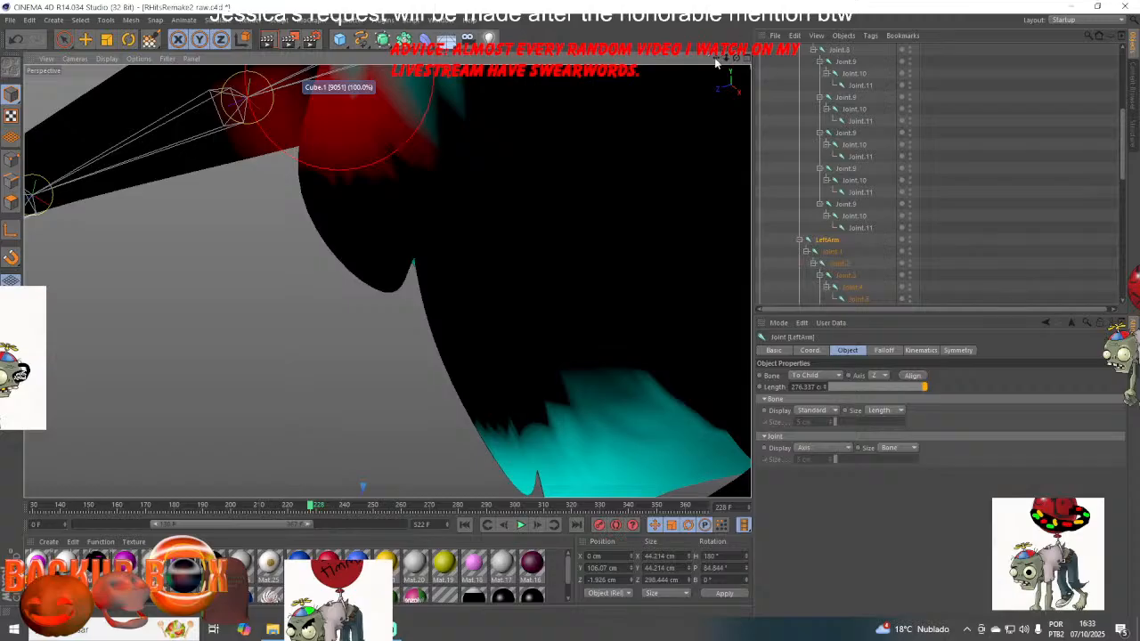
pyautogui.moveTo(716, 60); pyautogui.dragTo(740, 182)
pyautogui.moveTo(397, 211)
pyautogui.mouseDown()
pyautogui.moveTo(509, 203)
pyautogui.moveTo(679, 232)
pyautogui.moveTo(659, 259)
pyautogui.moveTo(656, 214)
pyautogui.mouseUp()
pyautogui.moveTo(737, 59); pyautogui.dragTo(677, 5)
pyautogui.moveTo(735, 56); pyautogui.dragTo(719, 56)
pyautogui.moveTo(600, 323)
pyautogui.mouseDown()
pyautogui.moveTo(504, 298)
pyautogui.moveTo(622, 368)
pyautogui.moveTo(429, 330)
pyautogui.moveTo(579, 378)
pyautogui.moveTo(574, 393)
pyautogui.moveTo(585, 366)
pyautogui.mouseUp()
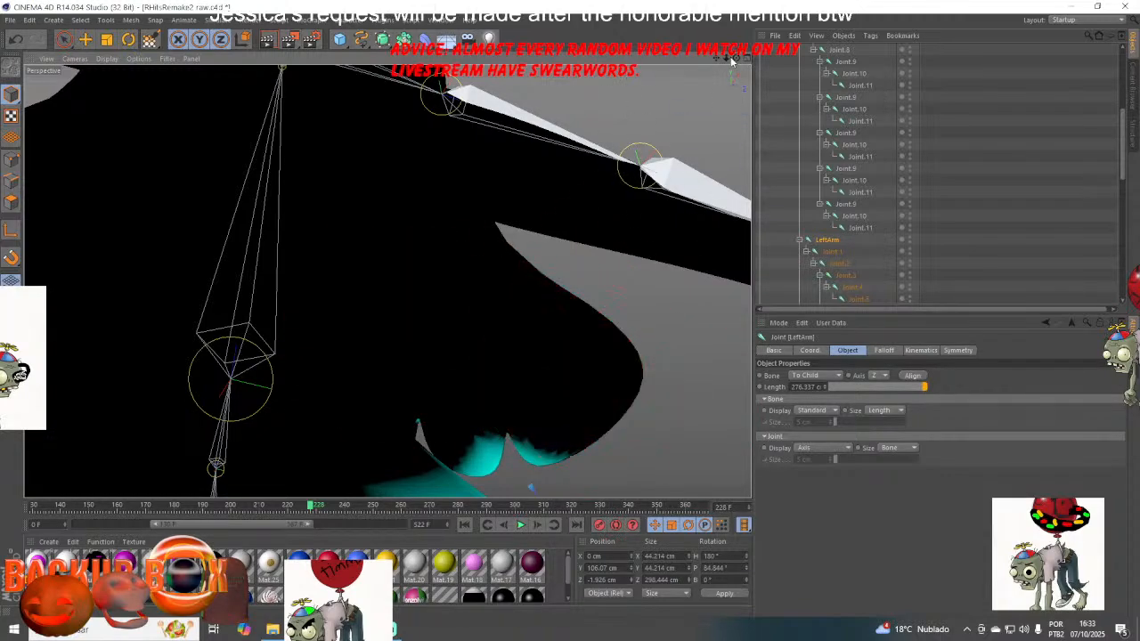
# - Erase the leftover LeftArm weight streaks on the underside of the hair around the neck
pyautogui.moveTo(735, 59); pyautogui.dragTo(386, 281)
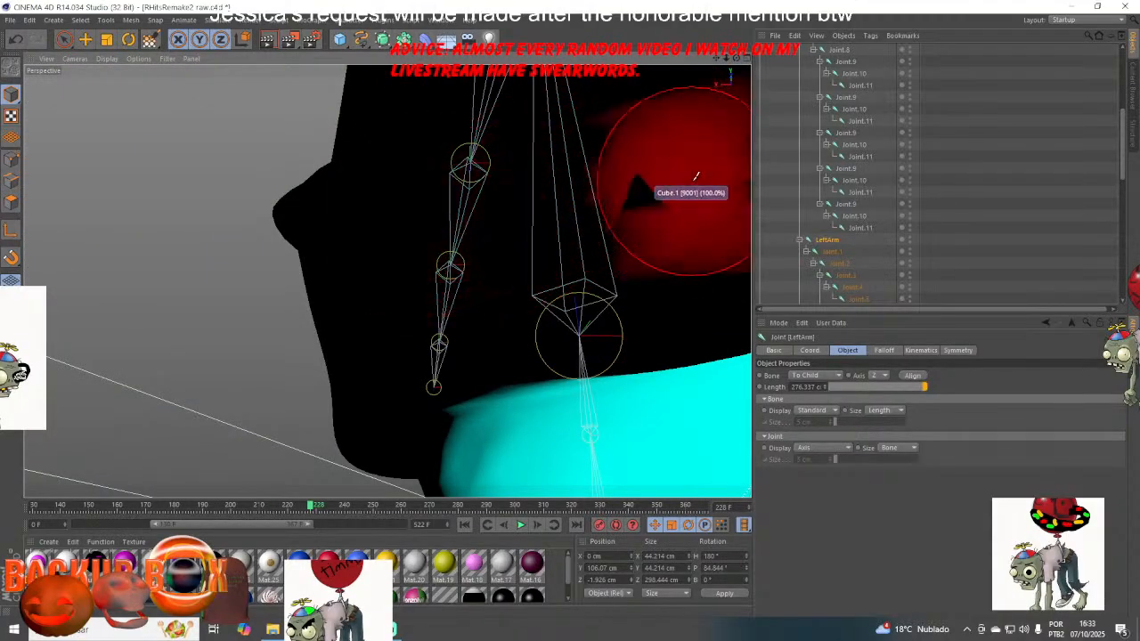
pyautogui.moveTo(386, 280); pyautogui.dragTo(476, 161)
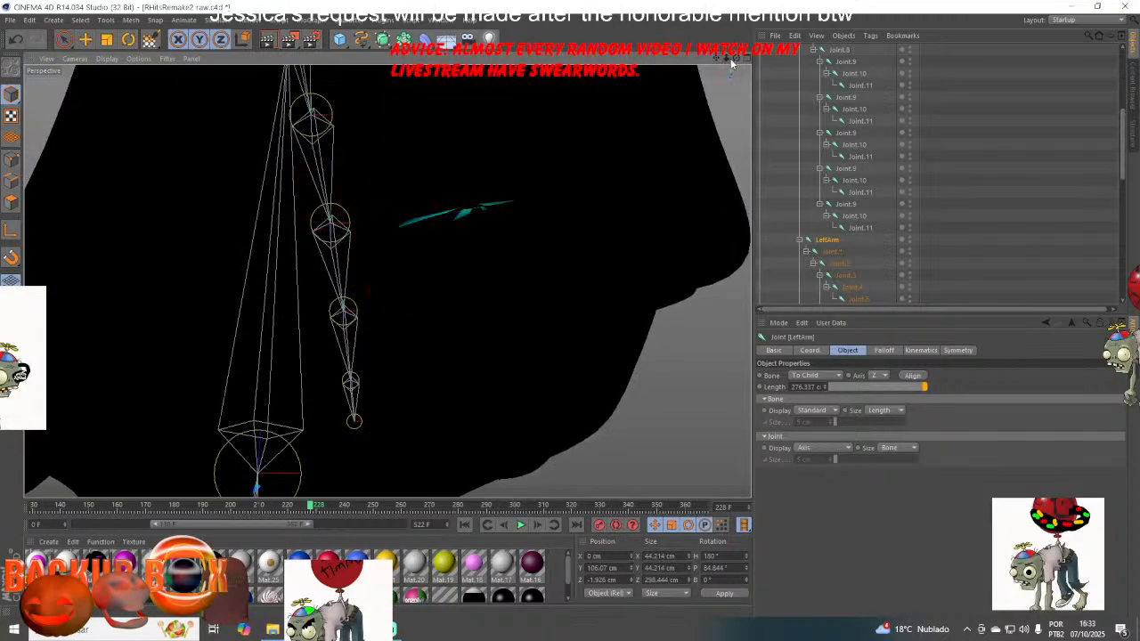
pyautogui.moveTo(732, 58)
pyautogui.mouseDown()
pyautogui.moveTo(710, 56)
pyautogui.moveTo(386, 280)
pyautogui.mouseUp()
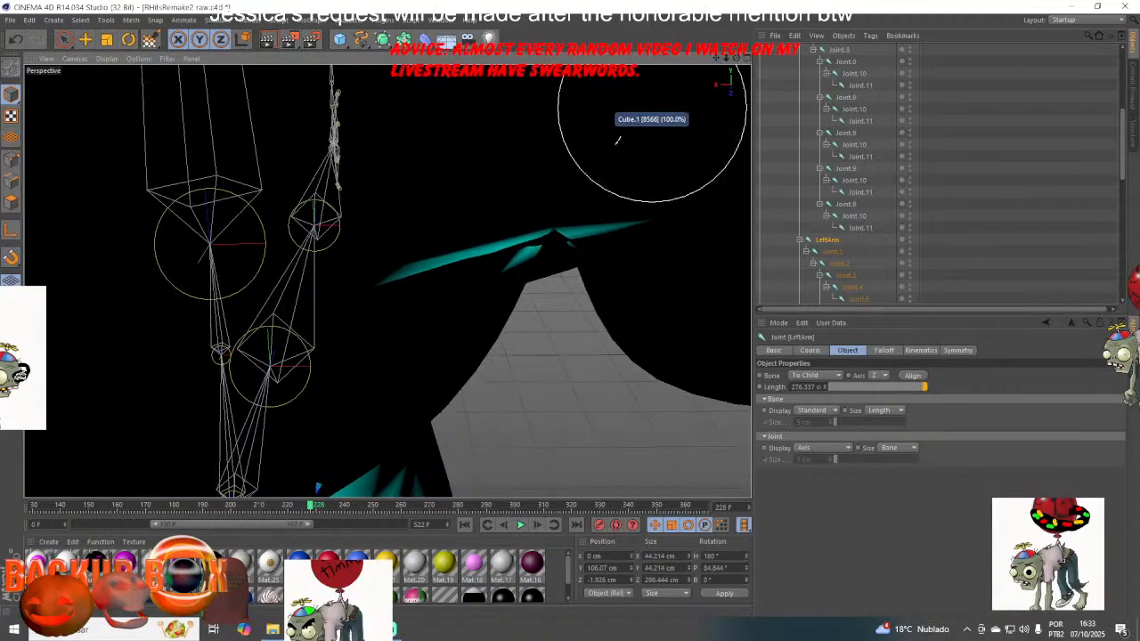
pyautogui.moveTo(535, 206); pyautogui.dragTo(443, 238)
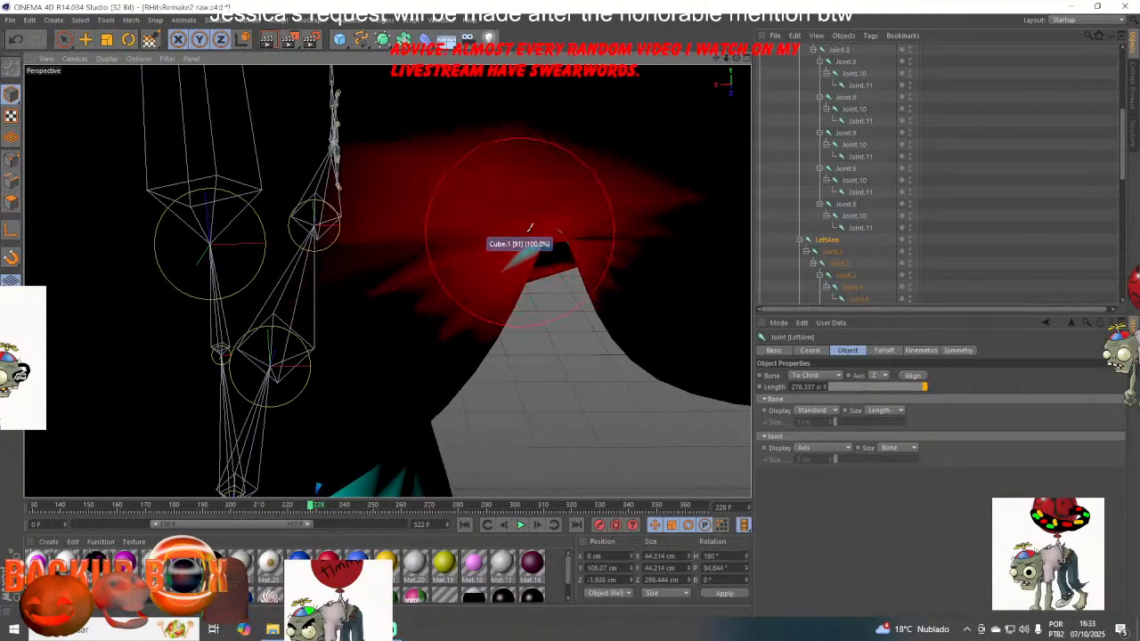
pyautogui.moveTo(739, 59); pyautogui.dragTo(387, 279)
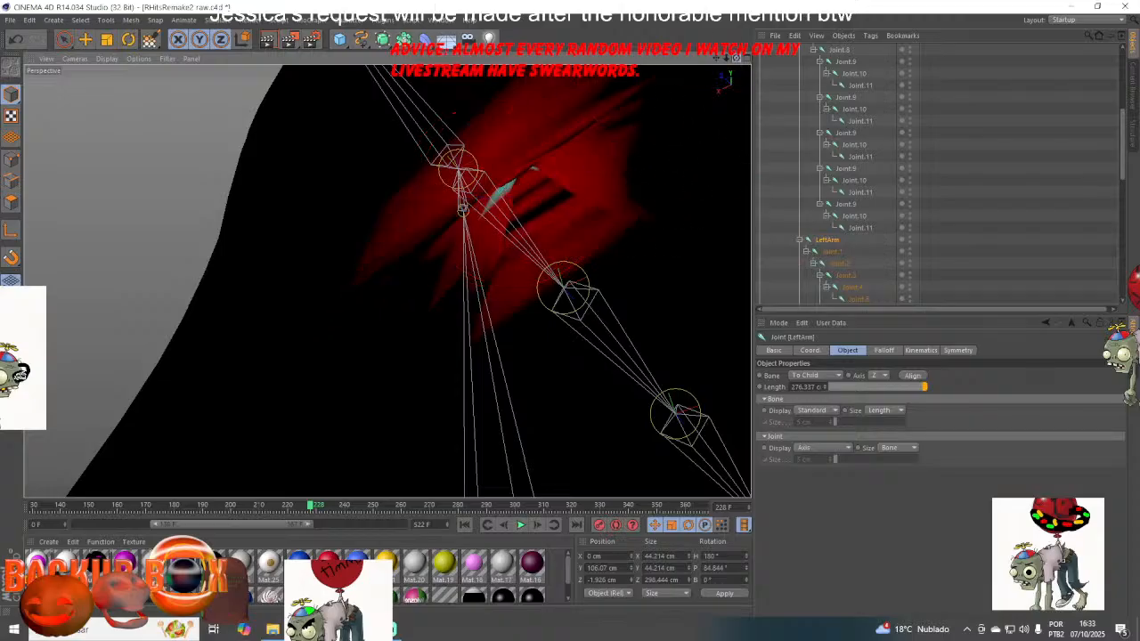
# - Clear the LeftArm weight from the chest and torso beyond the shoulder, and save the project
pyautogui.moveTo(736, 59); pyautogui.dragTo(710, 125)
pyautogui.moveTo(634, 265); pyautogui.dragTo(440, 273)
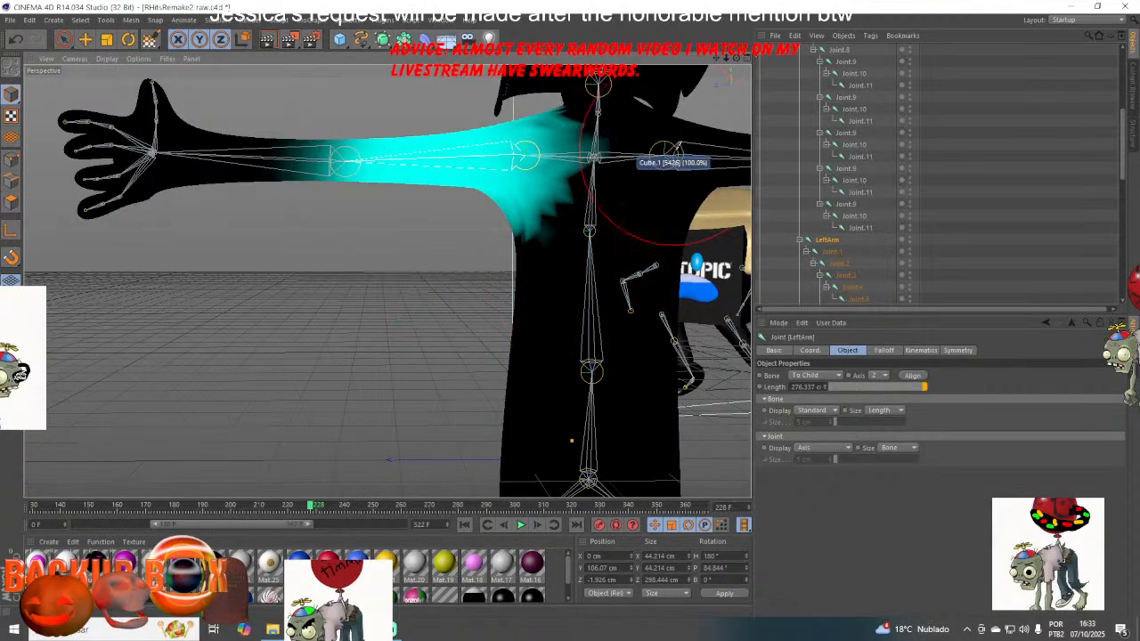
pyautogui.moveTo(733, 67); pyautogui.dragTo(712, 62)
pyautogui.moveTo(155, 208)
pyautogui.mouseDown()
pyautogui.moveTo(162, 230)
pyautogui.moveTo(165, 219)
pyautogui.mouseUp()
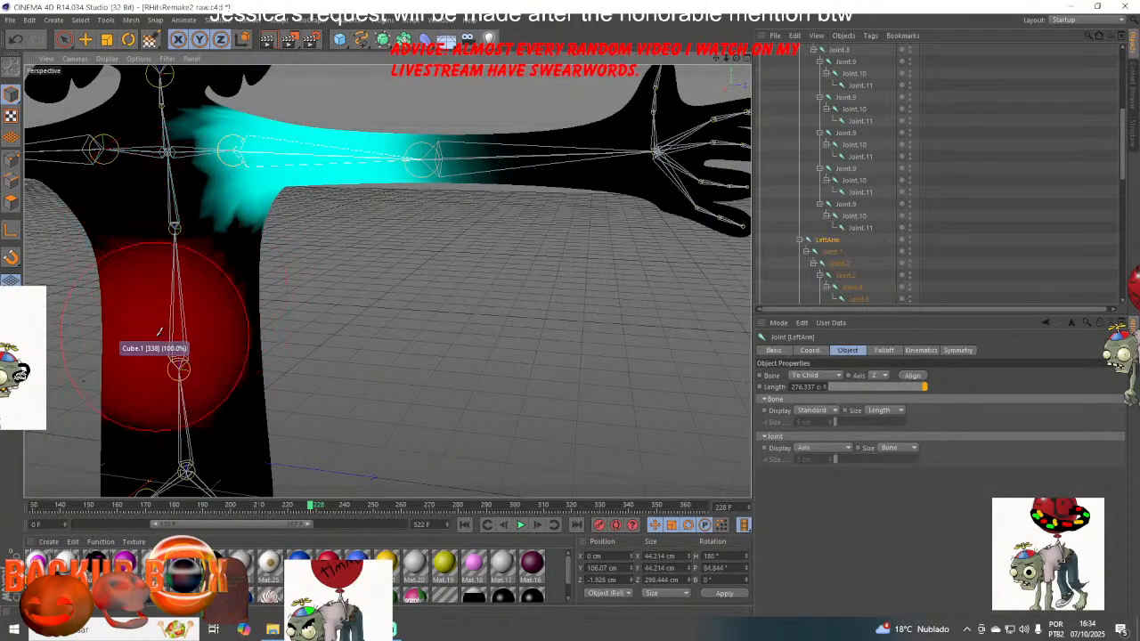
pyautogui.moveTo(185, 261); pyautogui.dragTo(189, 248)
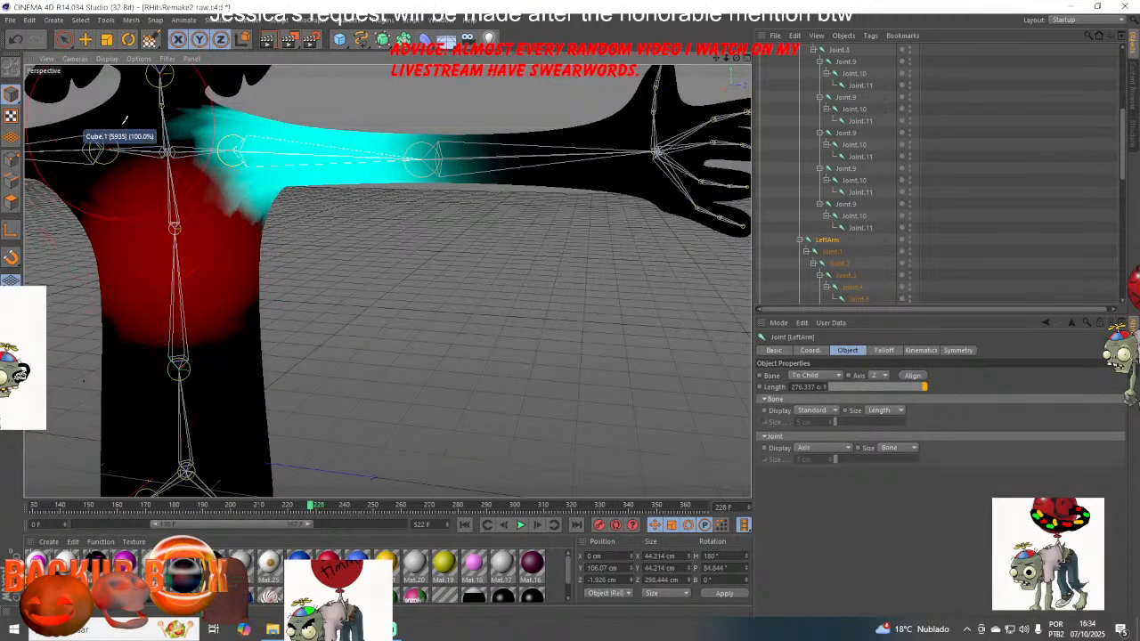
pyautogui.click(9, 19)
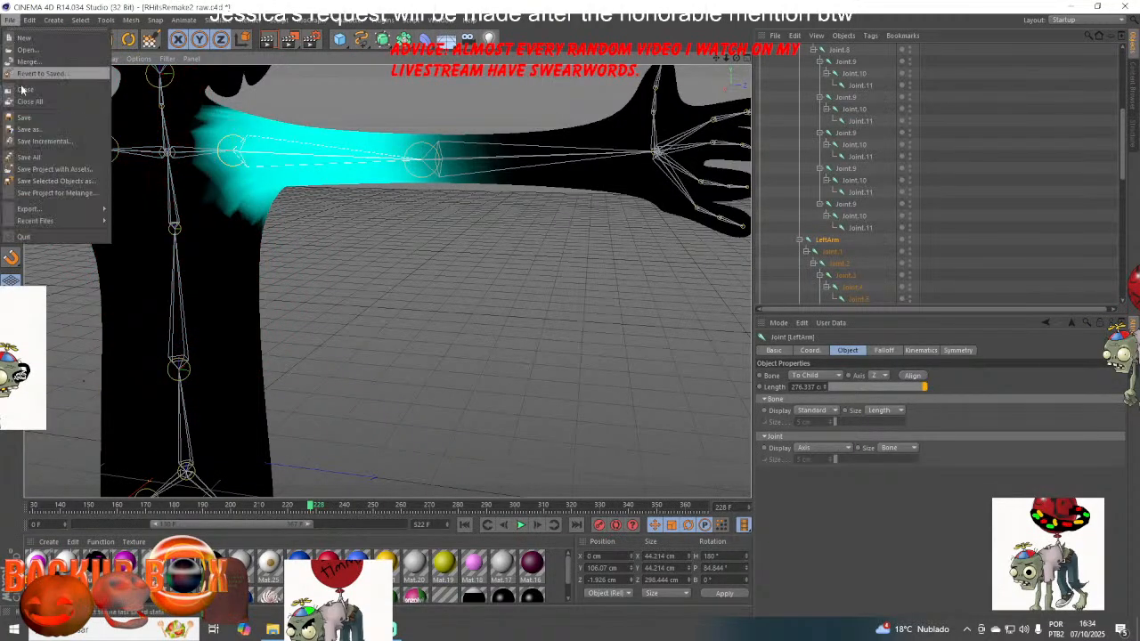
pyautogui.click(23, 117)
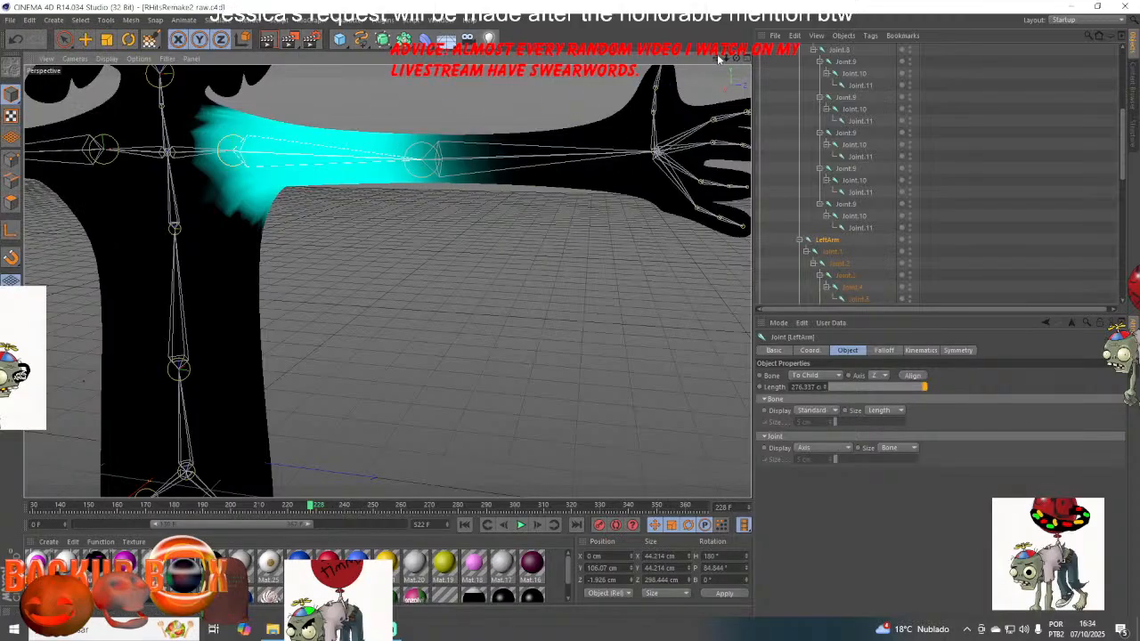
# - Inspect the weight of Joint.1 under LeftArm along the character's forearm
pyautogui.moveTo(718, 59); pyautogui.dragTo(387, 280)
pyautogui.click(826, 253)
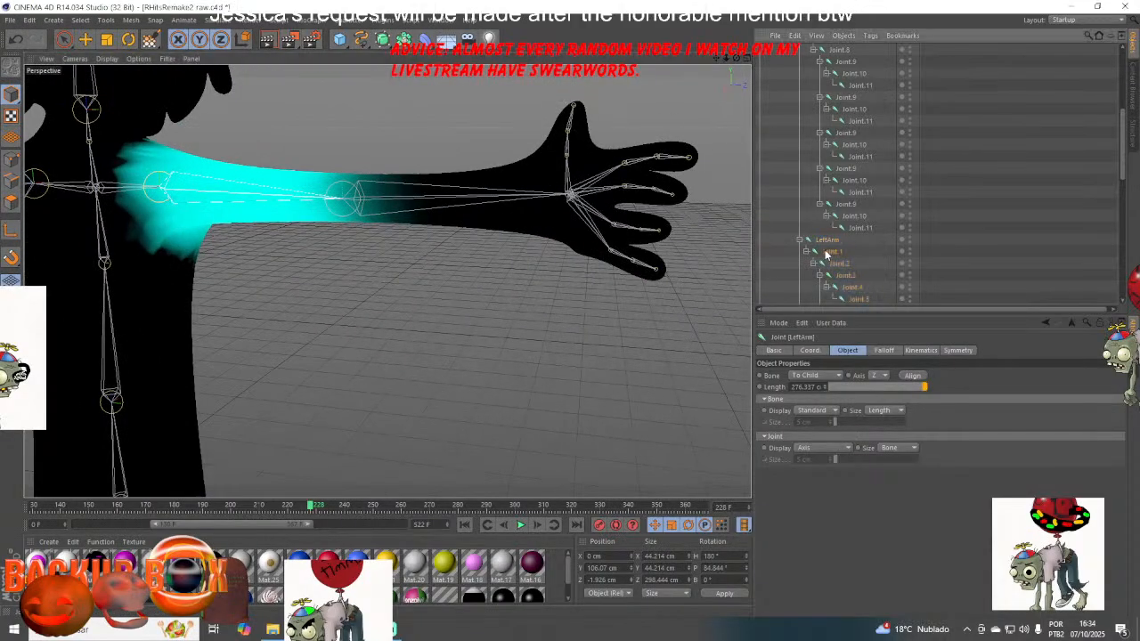
pyautogui.click(825, 253)
pyautogui.moveTo(715, 60)
pyautogui.mouseDown()
pyautogui.moveTo(386, 280)
pyautogui.moveTo(714, 60)
pyautogui.moveTo(387, 281)
pyautogui.moveTo(737, 59)
pyautogui.moveTo(387, 281)
pyautogui.moveTo(726, 59)
pyautogui.moveTo(386, 281)
pyautogui.moveTo(716, 59)
pyautogui.mouseUp()
pyautogui.scroll(3, 870, 225)
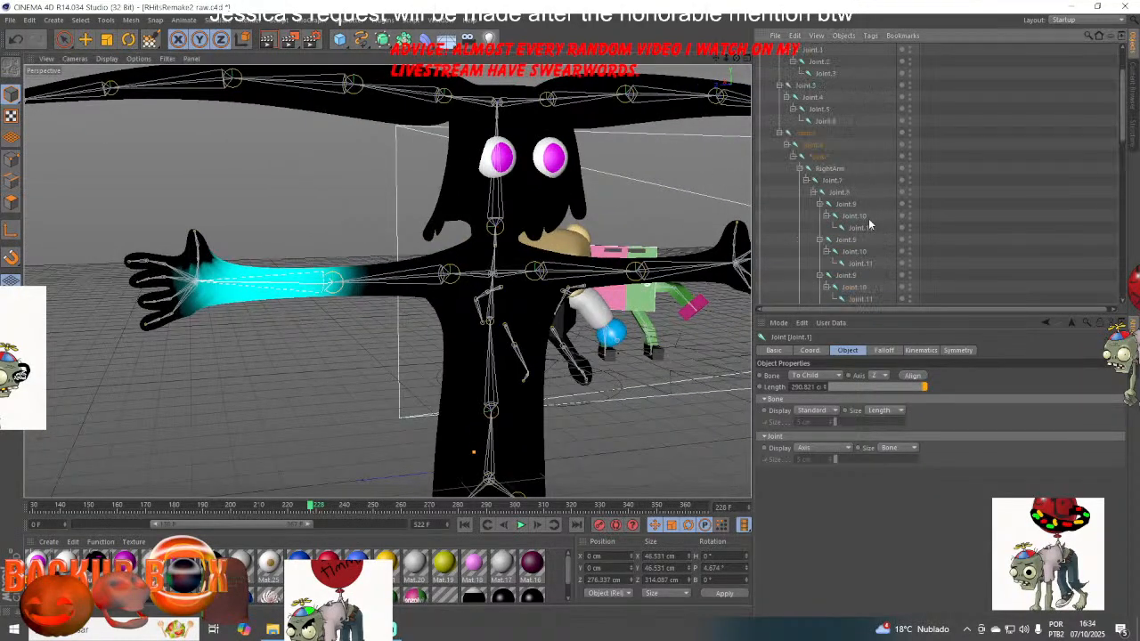
# - Display the Joint.5 weight on the chest and back and paint the gap in the middle of the back
pyautogui.click(818, 159)
pyautogui.scroll(6, 510, 343)
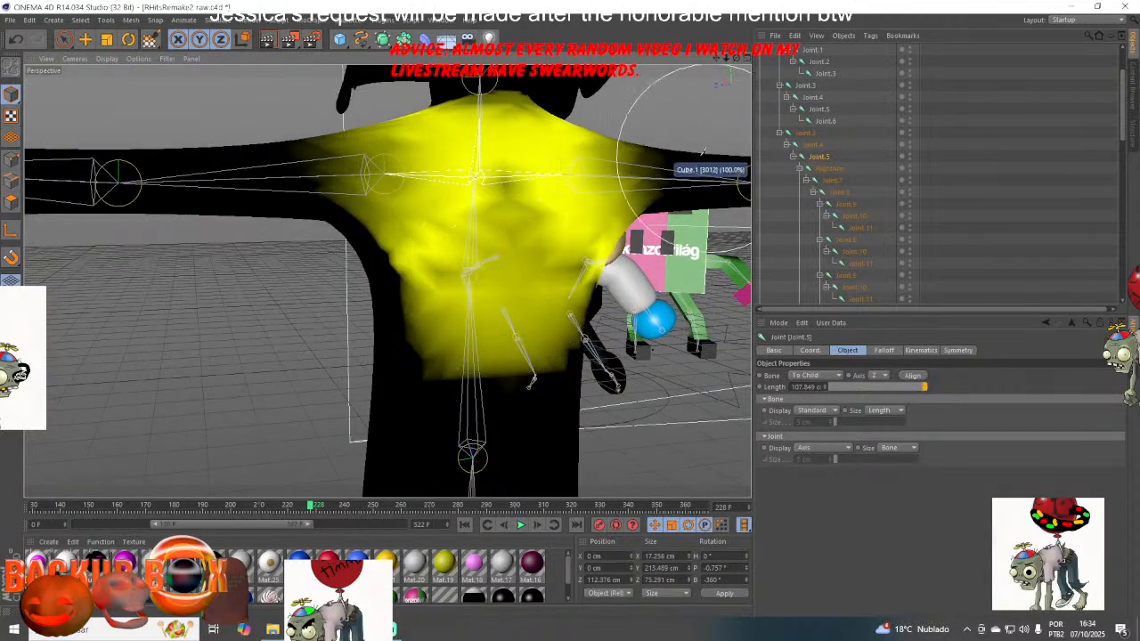
pyautogui.click(806, 144)
pyautogui.click(824, 157)
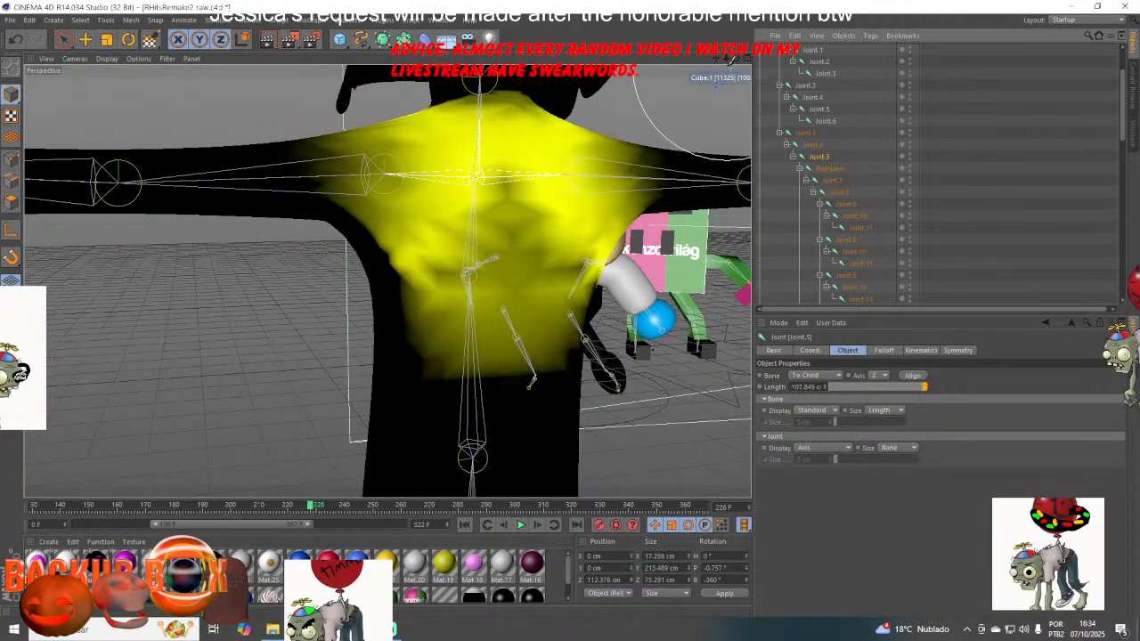
pyautogui.moveTo(737, 61)
pyautogui.mouseDown()
pyautogui.moveTo(387, 280)
pyautogui.moveTo(738, 64)
pyautogui.mouseUp()
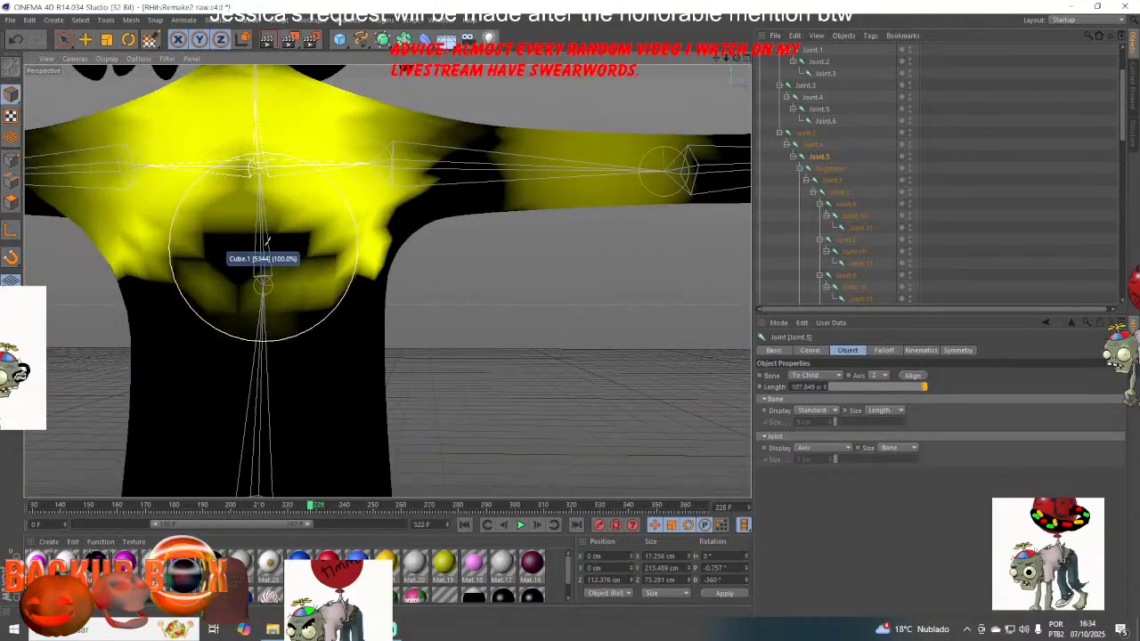
pyautogui.click(262, 256)
# - Paint the Joint.4 weight around the torso below the arms, covering its sides and back
pyautogui.click(813, 145)
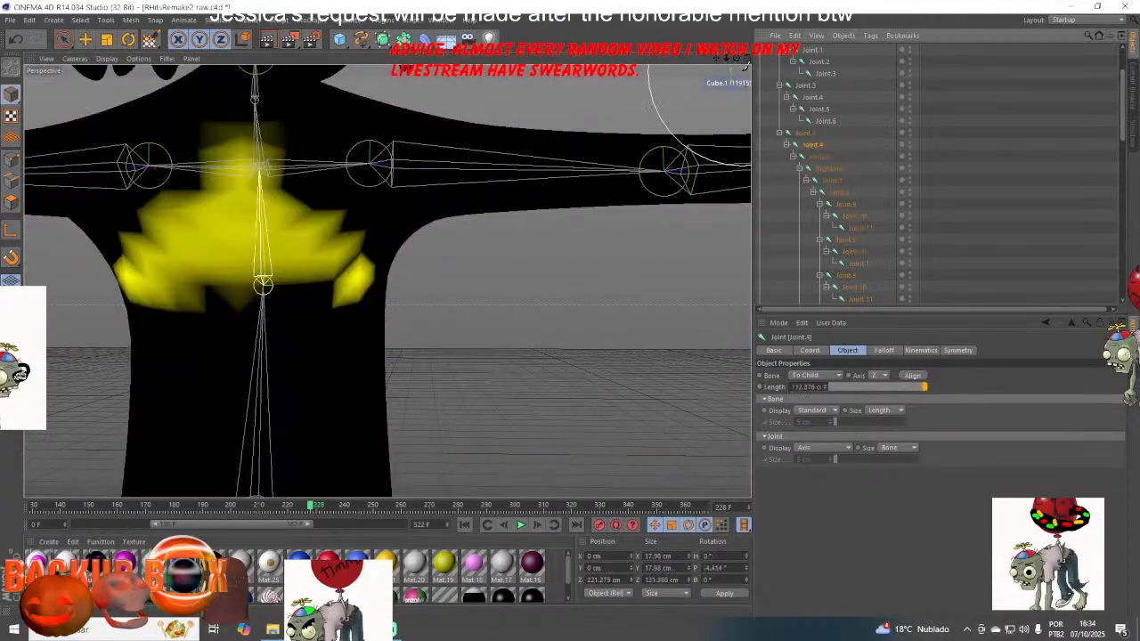
pyautogui.moveTo(737, 59)
pyautogui.mouseDown()
pyautogui.moveTo(385, 275)
pyautogui.moveTo(441, 307)
pyautogui.moveTo(561, 267)
pyautogui.mouseUp()
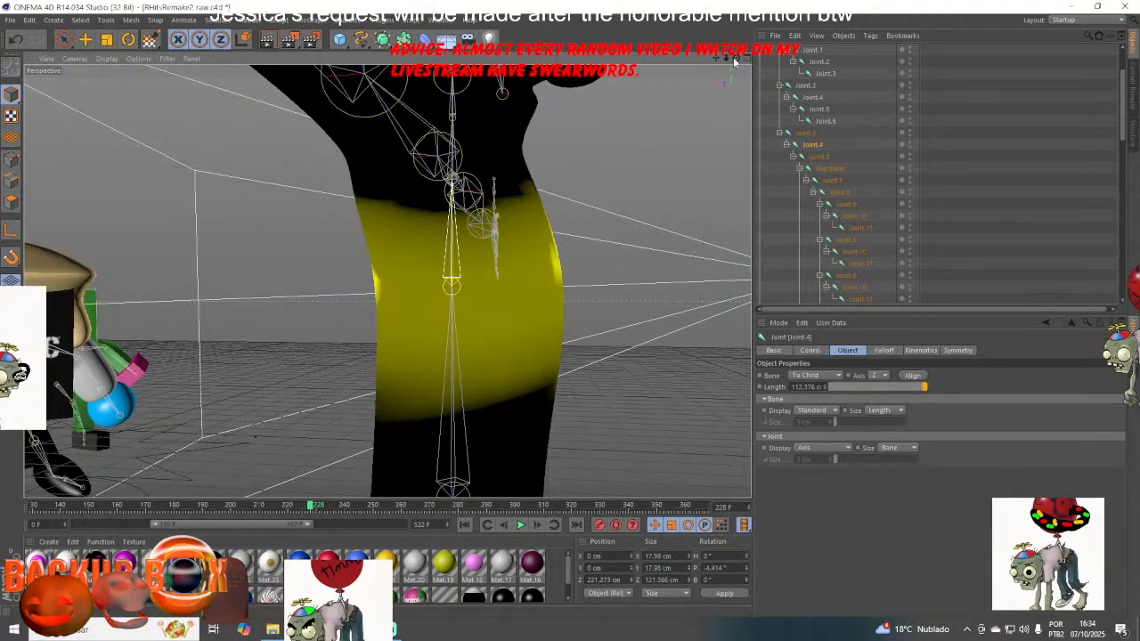
pyautogui.moveTo(481, 291)
pyautogui.mouseDown()
pyautogui.moveTo(369, 318)
pyautogui.moveTo(535, 306)
pyautogui.mouseUp()
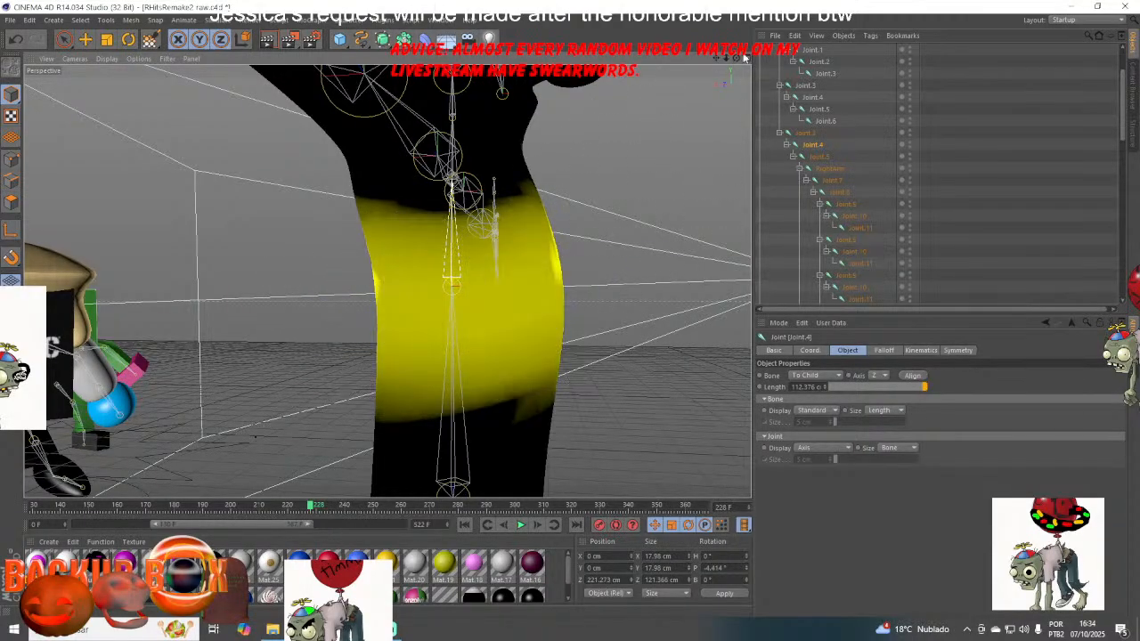
pyautogui.moveTo(737, 59); pyautogui.dragTo(386, 282)
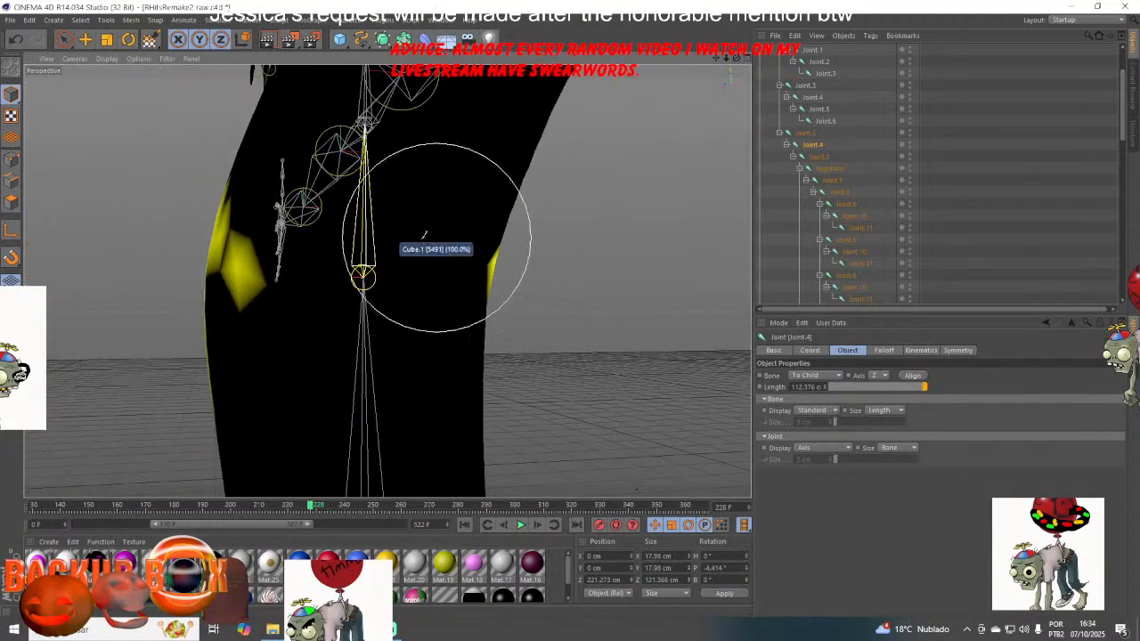
pyautogui.moveTo(188, 298)
pyautogui.mouseDown()
pyautogui.moveTo(433, 318)
pyautogui.moveTo(229, 305)
pyautogui.moveTo(430, 341)
pyautogui.mouseUp()
pyautogui.scroll(-7, 558, 285)
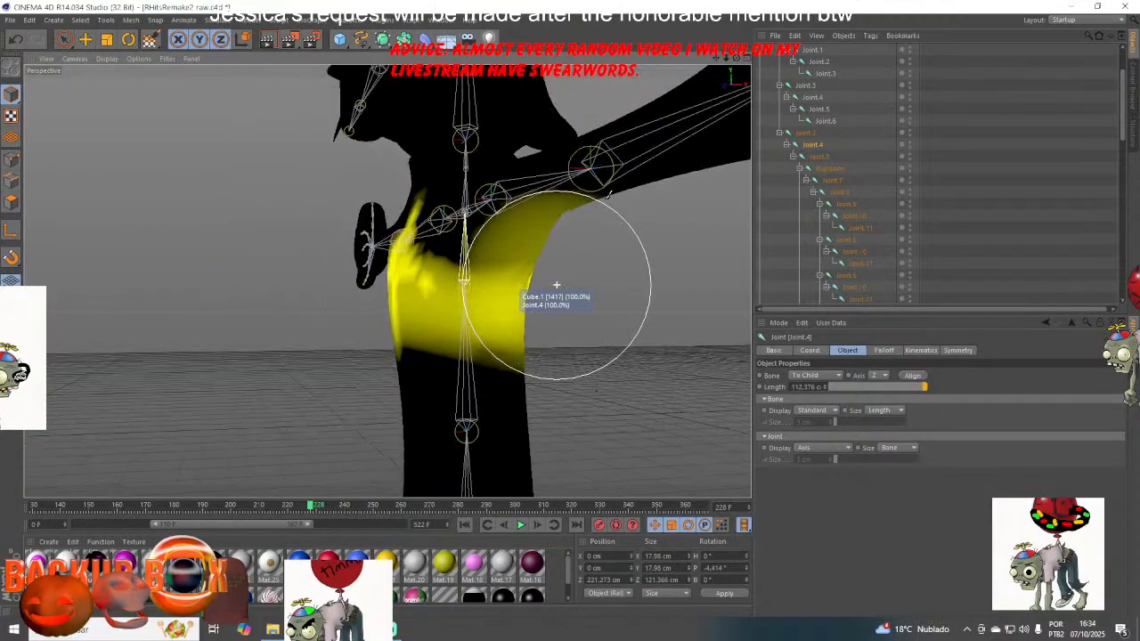
pyautogui.moveTo(677, 107); pyautogui.dragTo(725, 58)
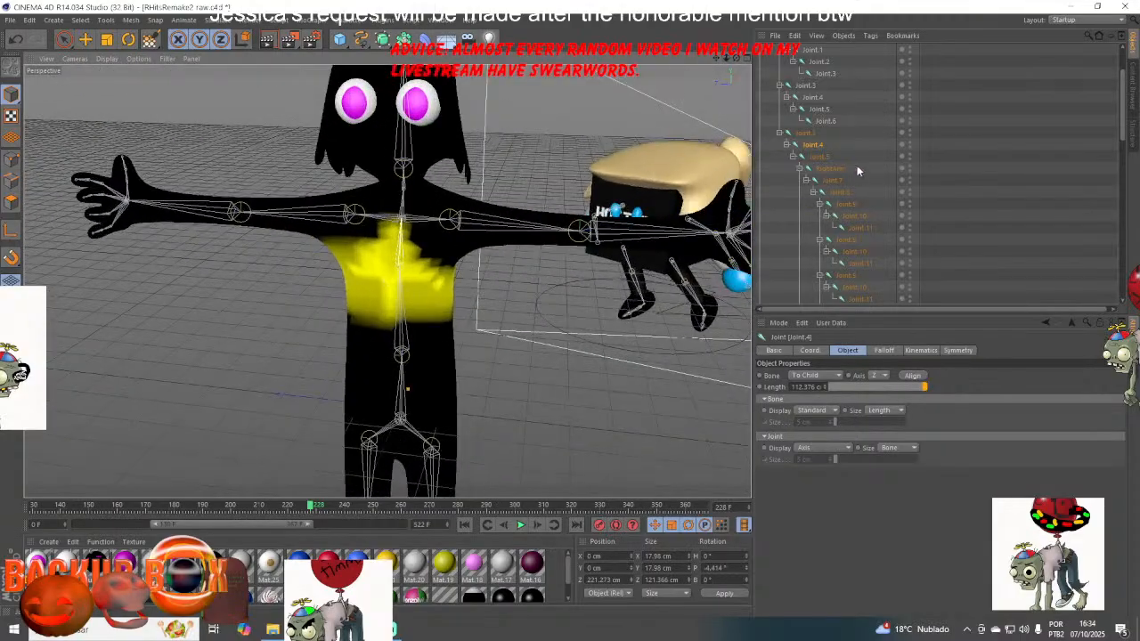
# - Inspect the weights of RightArm and its child Joint.7 along the arm
pyautogui.click(807, 160)
pyautogui.click(820, 168)
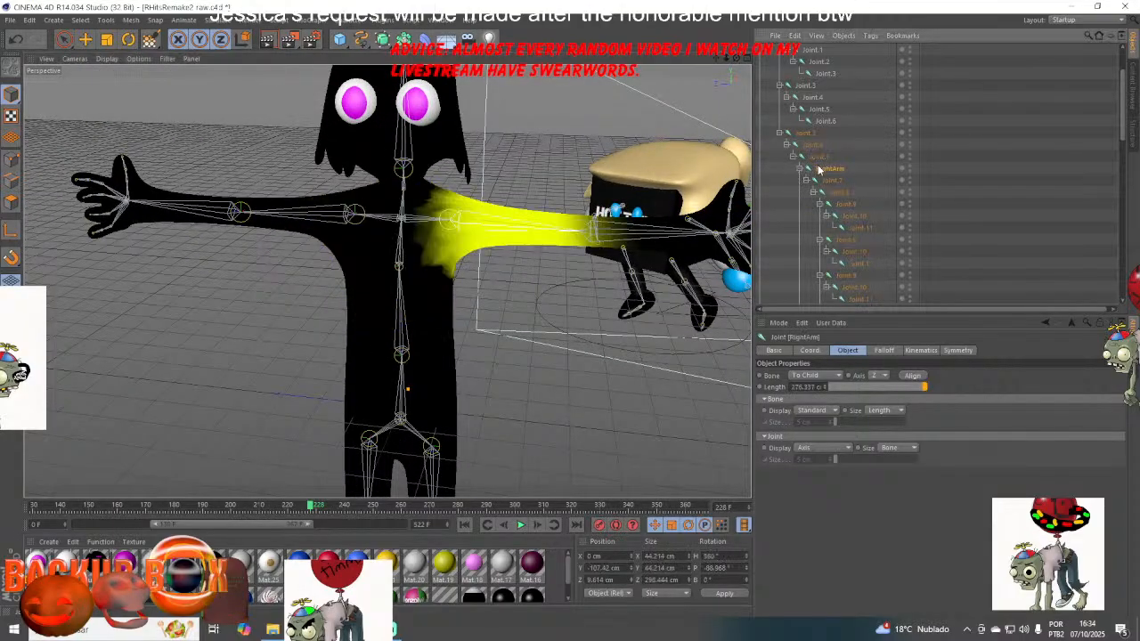
pyautogui.scroll(-2, 829, 189)
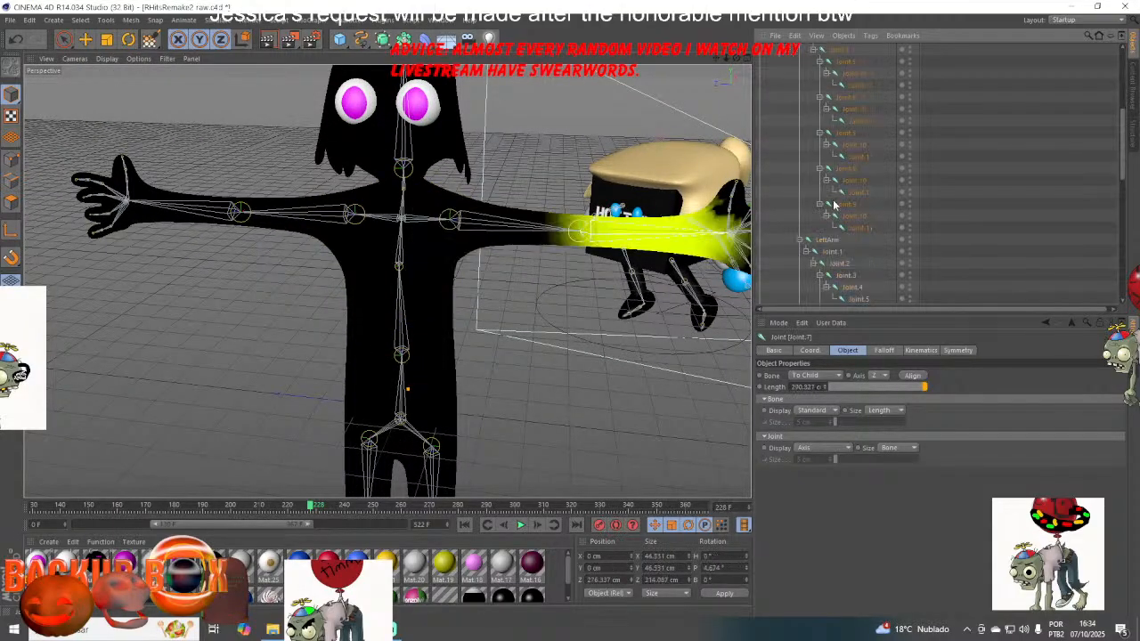
# - Display the LeftArm weight and erase it from the hair tips hanging above the shoulder
pyautogui.click(828, 241)
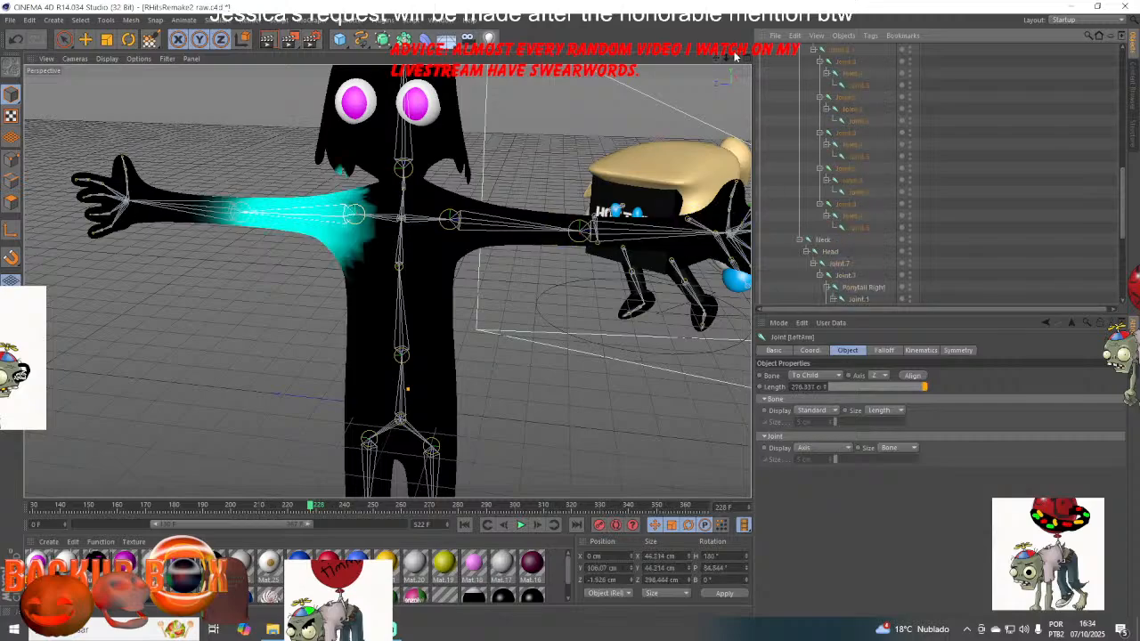
pyautogui.moveTo(736, 58); pyautogui.dragTo(386, 280)
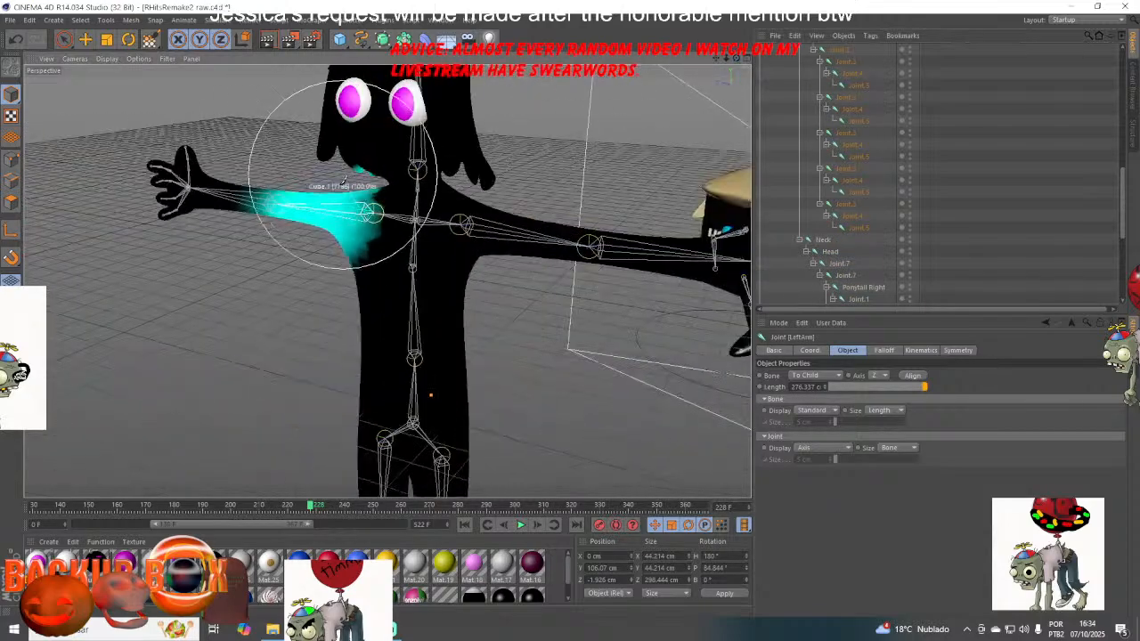
pyautogui.scroll(8, 343, 183)
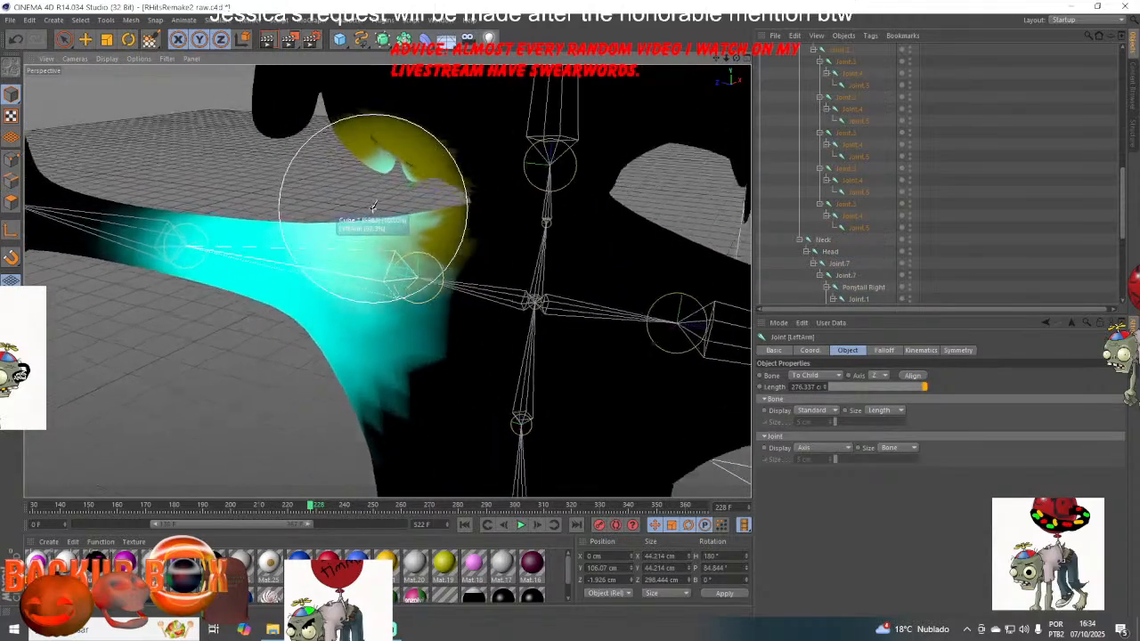
pyautogui.scroll(8, 373, 207)
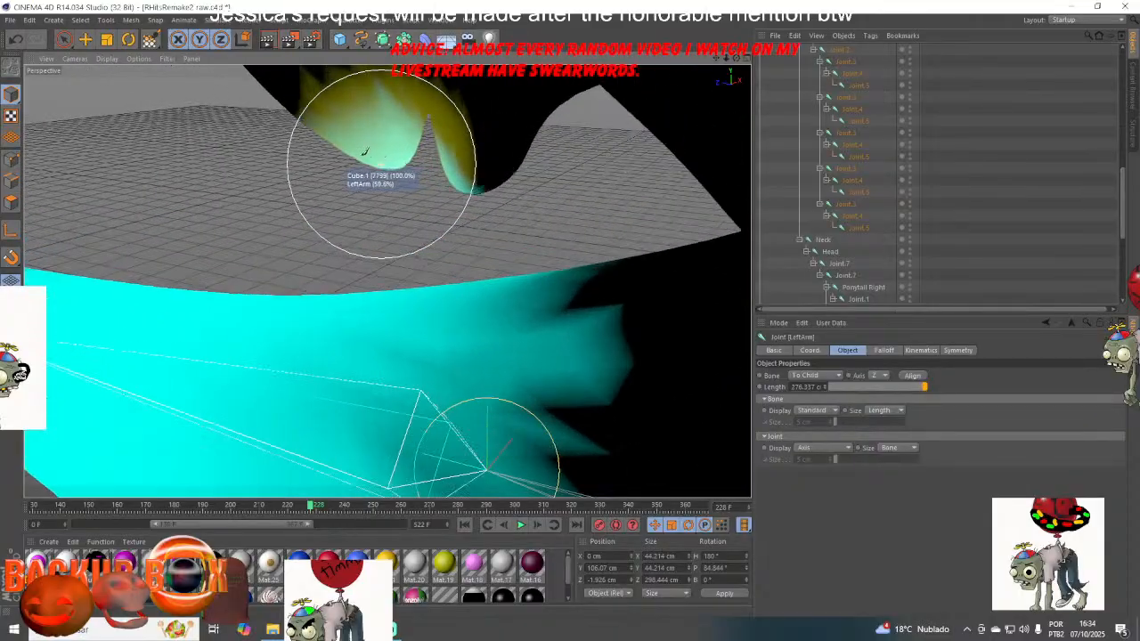
pyautogui.moveTo(365, 151)
pyautogui.mouseDown()
pyautogui.moveTo(347, 134)
pyautogui.moveTo(463, 160)
pyautogui.moveTo(354, 131)
pyautogui.mouseUp()
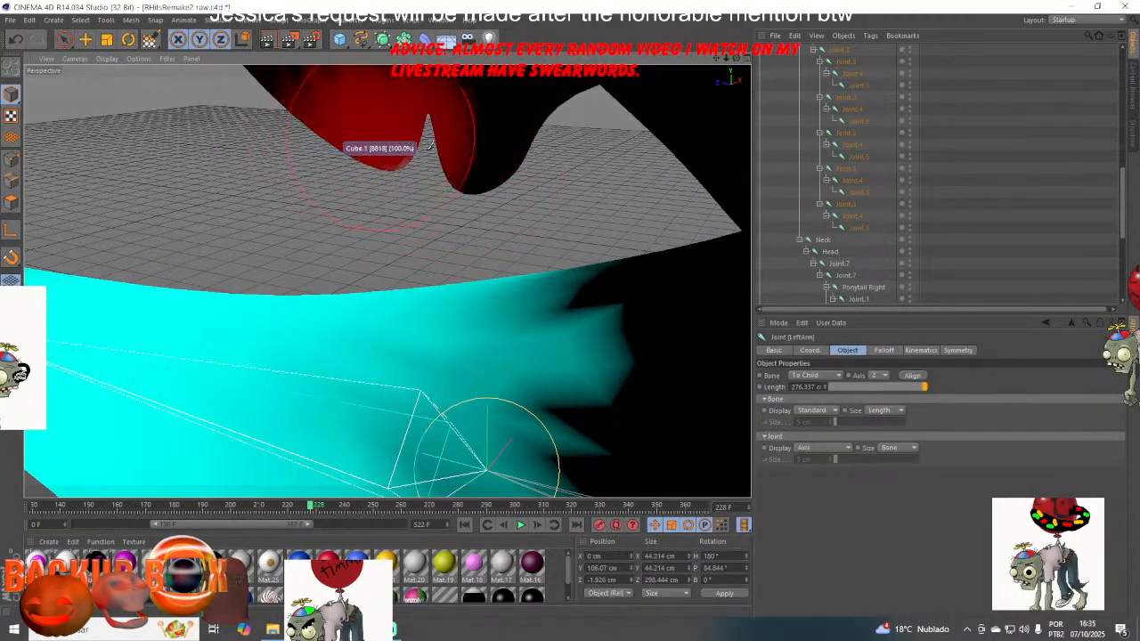
pyautogui.moveTo(737, 59)
pyautogui.mouseDown()
pyautogui.moveTo(944, 22)
pyautogui.moveTo(971, 37)
pyautogui.mouseUp()
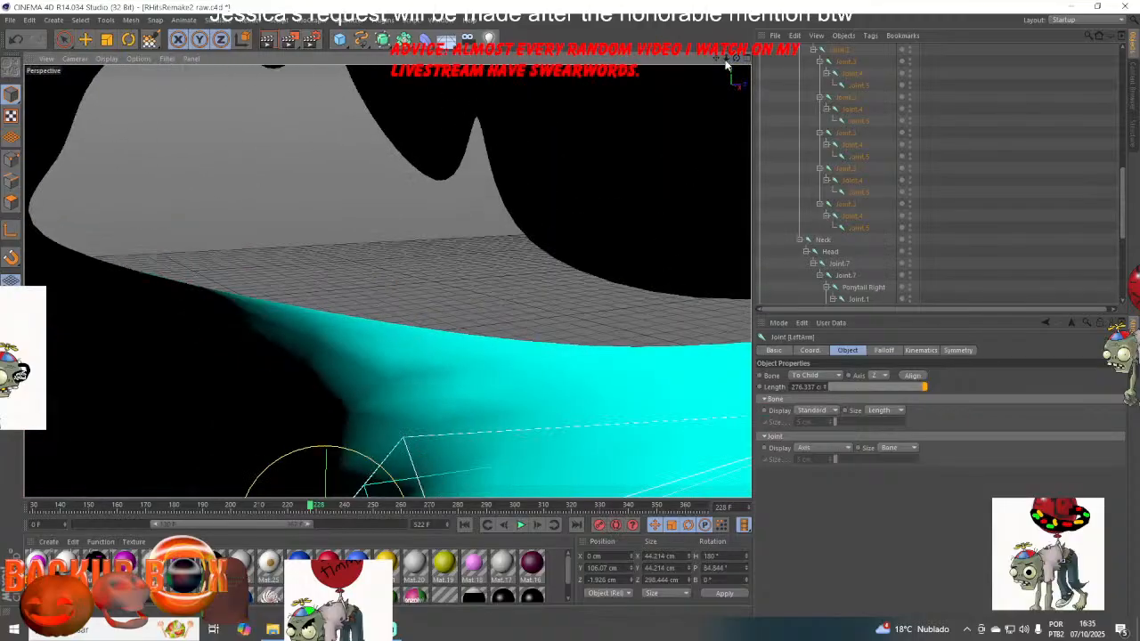
# - Display the Neck weight, erase it from the back of the head above the neck, and save the scene
pyautogui.moveTo(725, 60); pyautogui.dragTo(588, 71)
pyautogui.moveTo(736, 58)
pyautogui.mouseDown()
pyautogui.moveTo(784, 53)
pyautogui.moveTo(736, 62)
pyautogui.mouseUp()
pyautogui.click(825, 239)
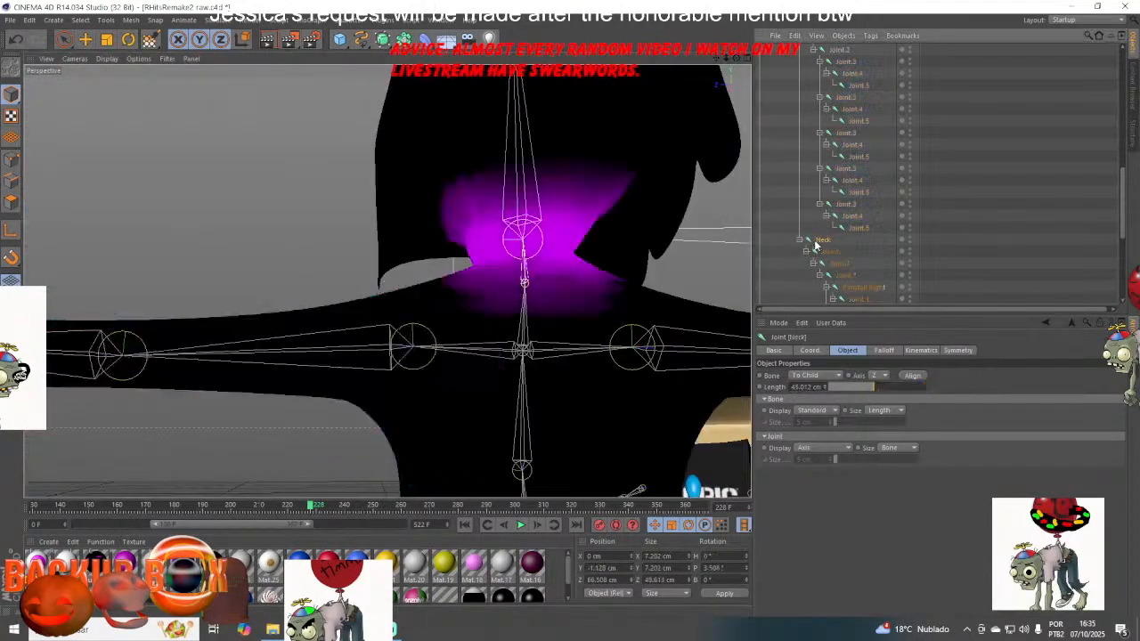
pyautogui.scroll(3, 588, 190)
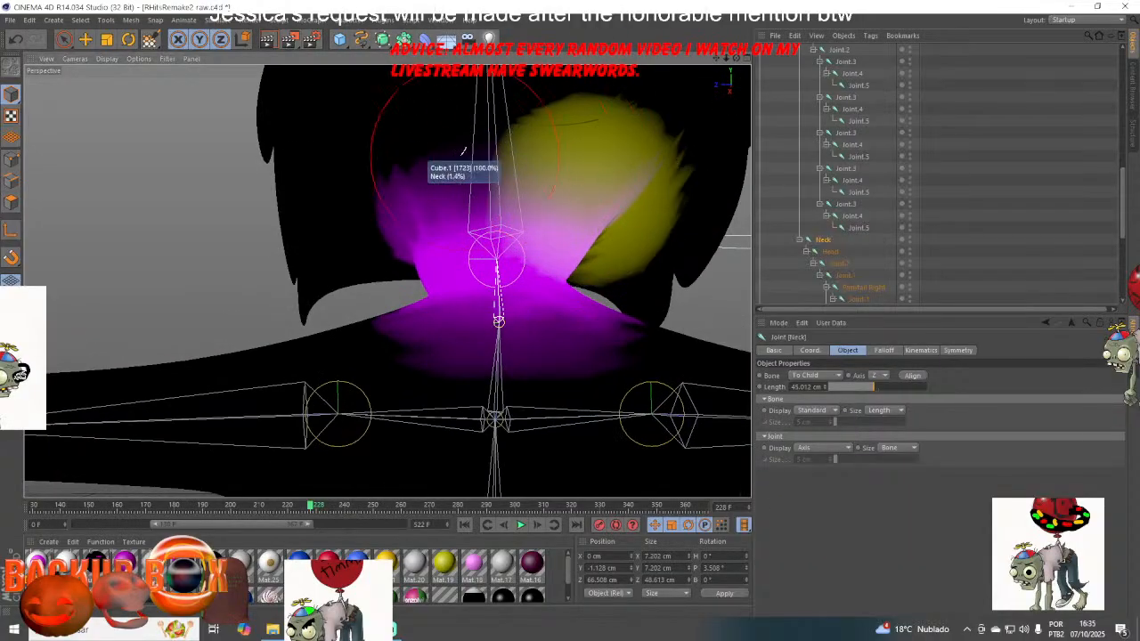
pyautogui.moveTo(468, 153)
pyautogui.keyDown('ctrl'); pyautogui.mouseDown()
pyautogui.moveTo(653, 176)
pyautogui.moveTo(428, 157)
pyautogui.mouseUp(); pyautogui.keyUp('ctrl')
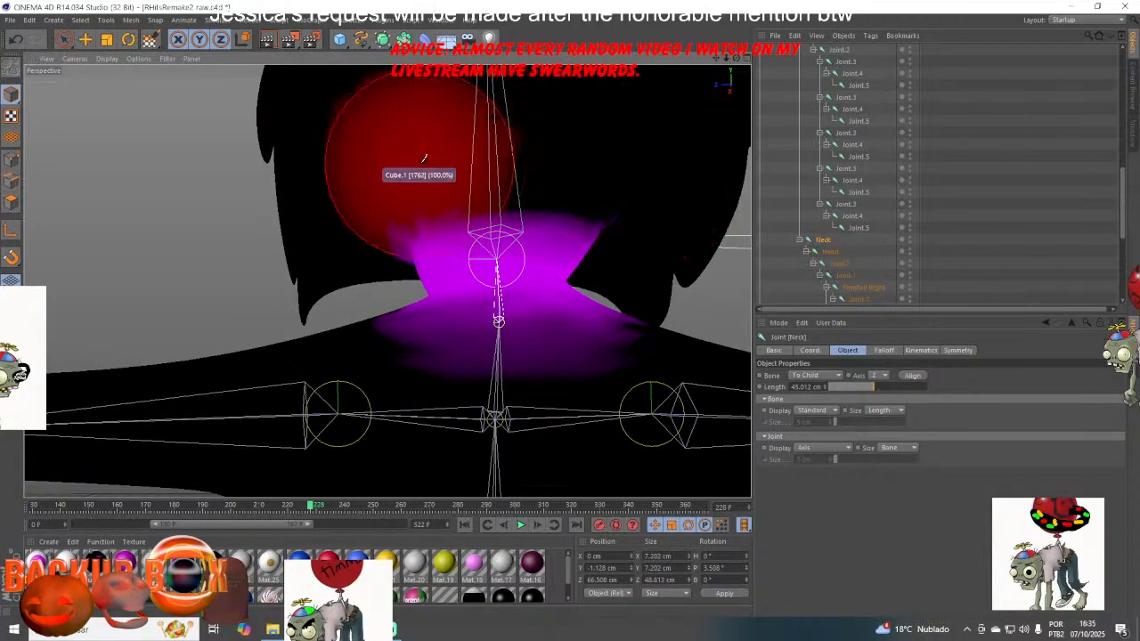
pyautogui.click(10, 19)
pyautogui.click(36, 118)
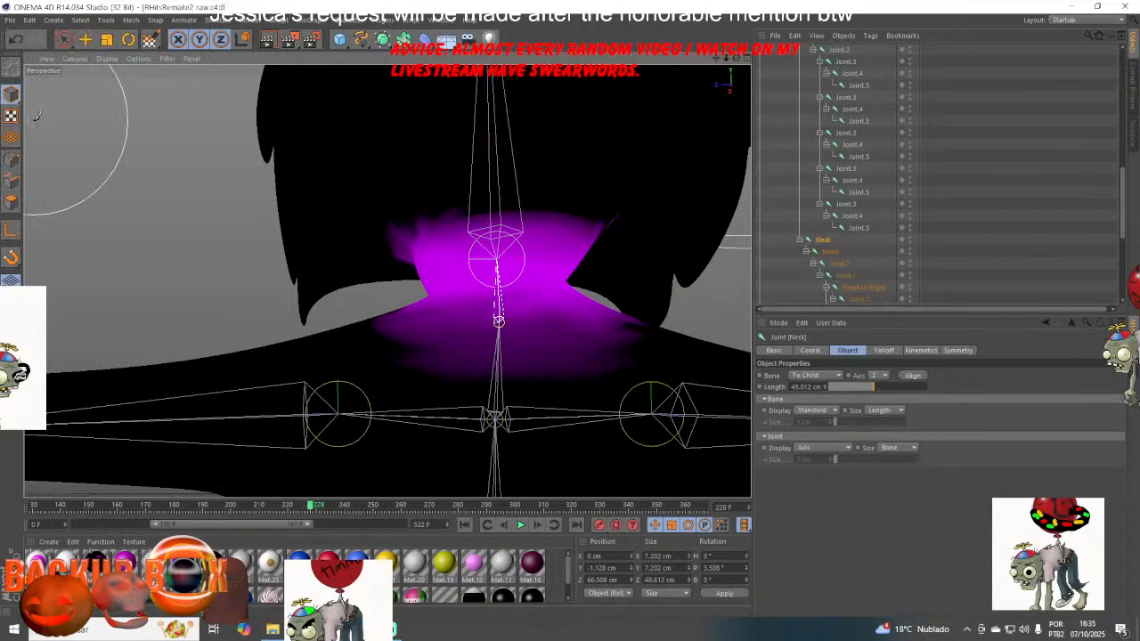
# - Erase the stray Neck weight around the lower head and hair beside the neck, and save the scene
pyautogui.moveTo(372, 156); pyautogui.dragTo(360, 181)
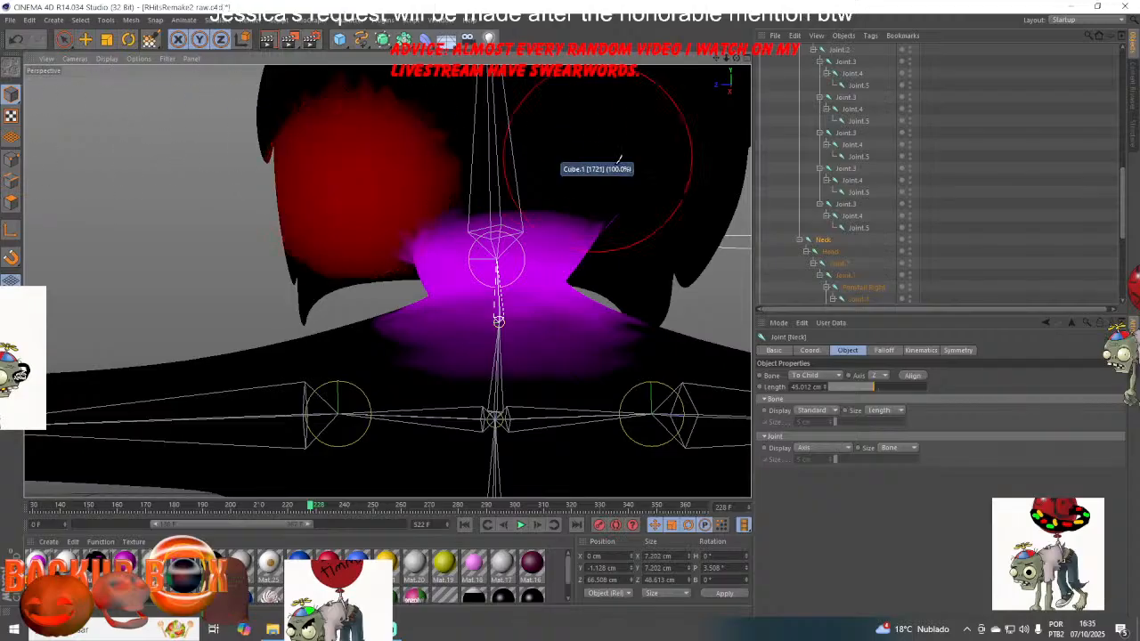
pyautogui.hotkey('ctrl', 'z')
pyautogui.moveTo(737, 59); pyautogui.dragTo(386, 282)
pyautogui.scroll(5, 278, 202)
pyautogui.moveTo(303, 195); pyautogui.dragTo(489, 221)
pyautogui.moveTo(266, 154)
pyautogui.mouseDown()
pyautogui.moveTo(352, 195)
pyautogui.moveTo(490, 215)
pyautogui.mouseUp()
pyautogui.click(17, 20)
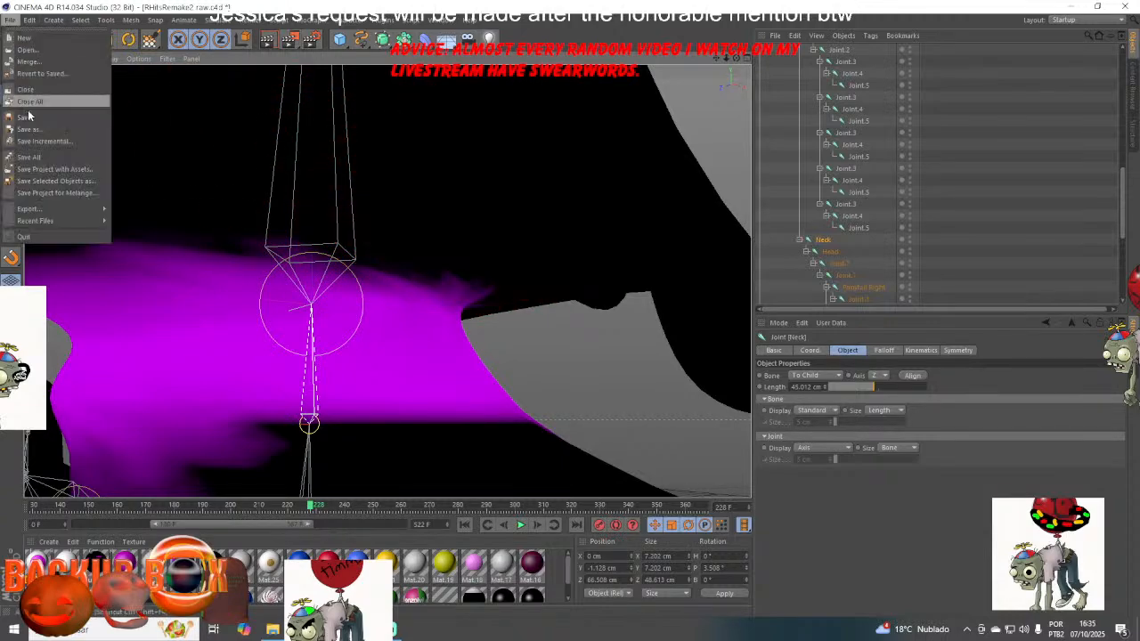
pyautogui.click(29, 117)
# - Compare the Head weight with the weight of its child Joint.7 on the face and forehead, and save the scene
pyautogui.moveTo(725, 58); pyautogui.dragTo(407, 299)
pyautogui.click(827, 255)
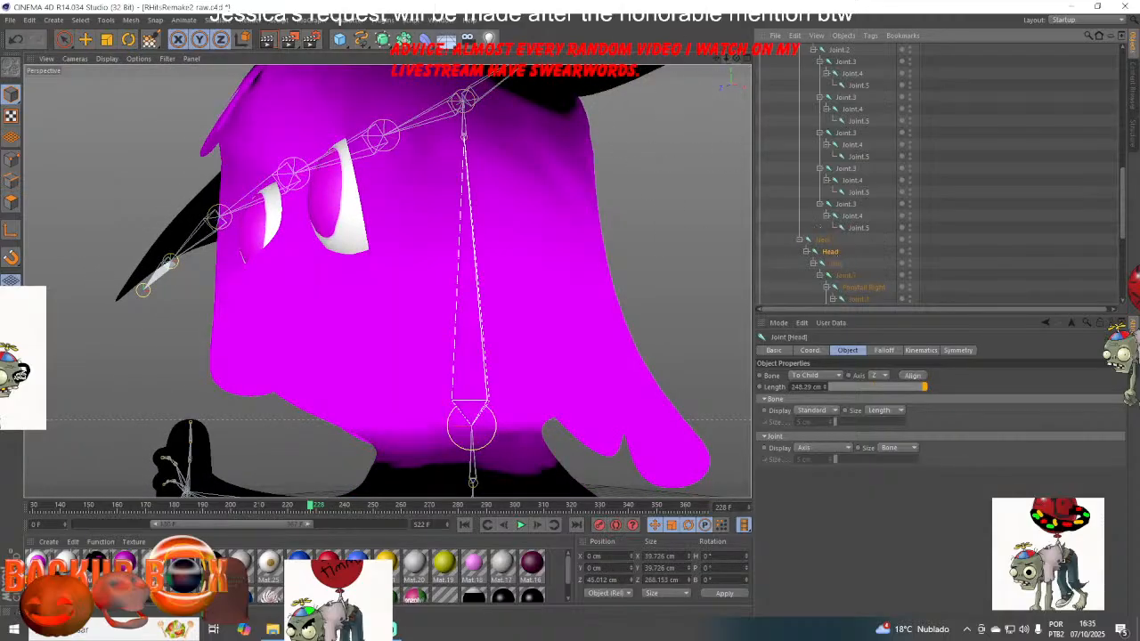
pyautogui.moveTo(388, 282); pyautogui.dragTo(312, 282)
pyautogui.moveTo(737, 58)
pyautogui.mouseDown()
pyautogui.moveTo(388, 281)
pyautogui.moveTo(401, 294)
pyautogui.mouseUp()
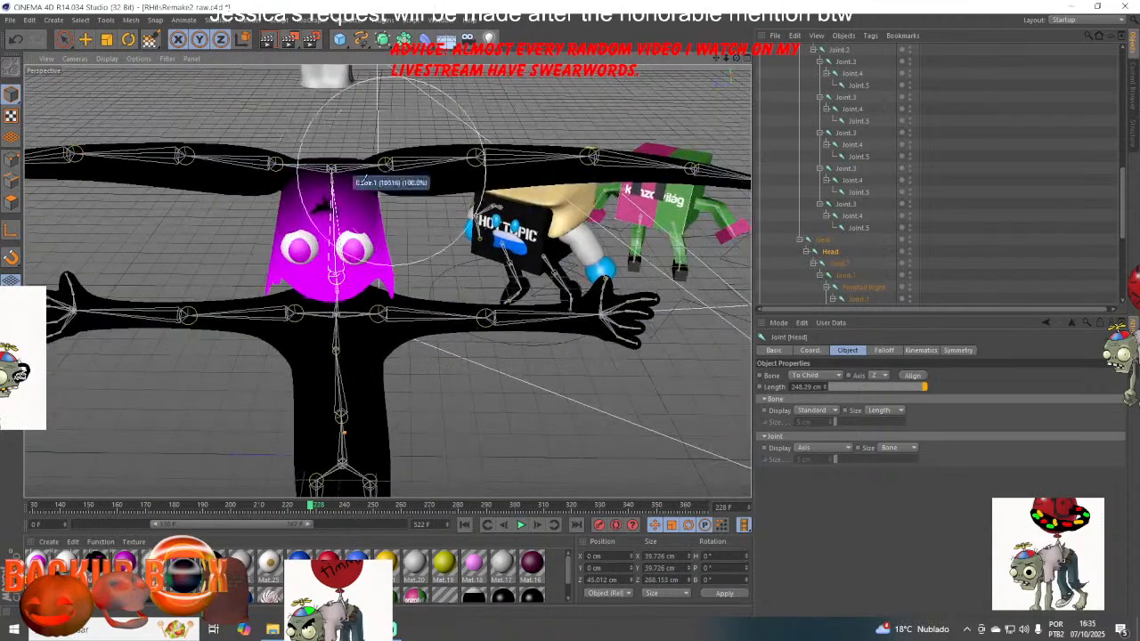
pyautogui.scroll(5, 267, 166)
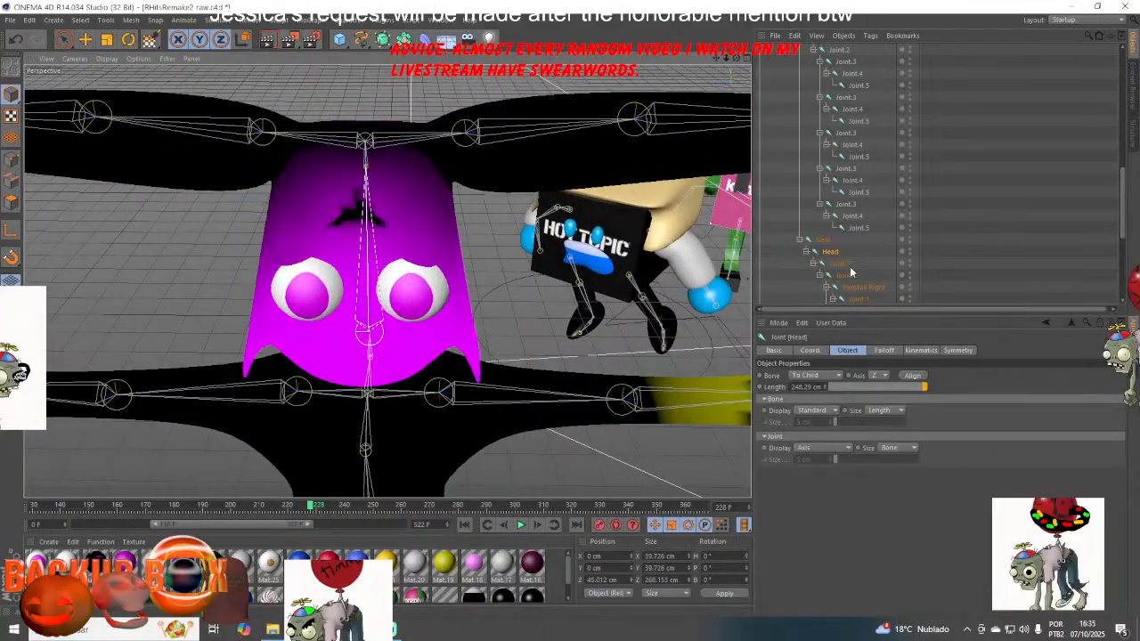
pyautogui.click(842, 266)
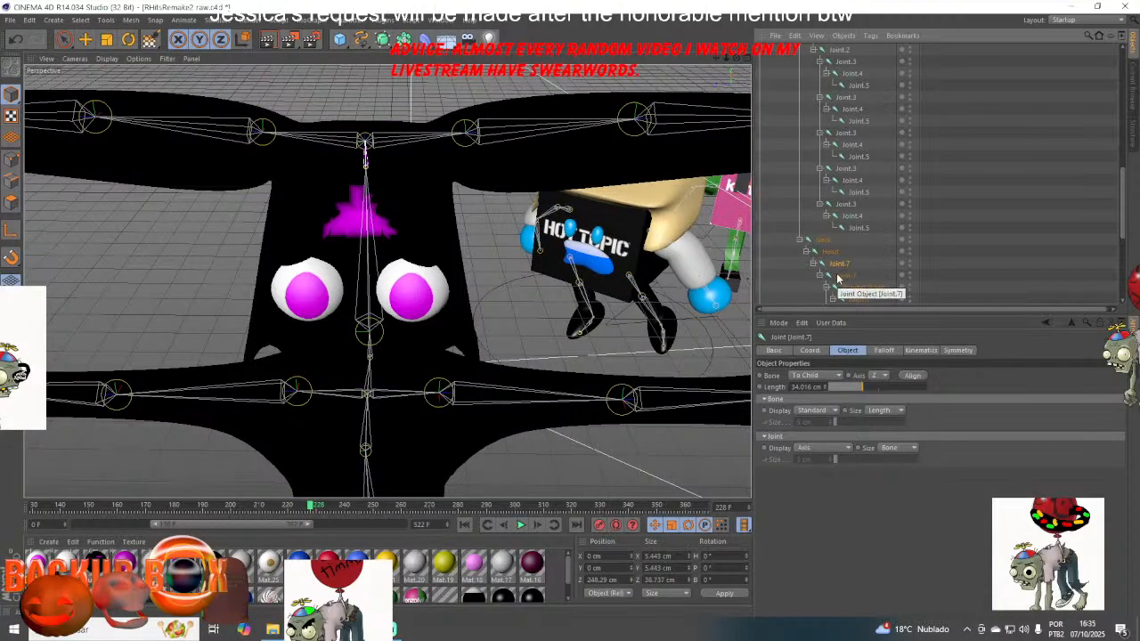
pyautogui.click(829, 252)
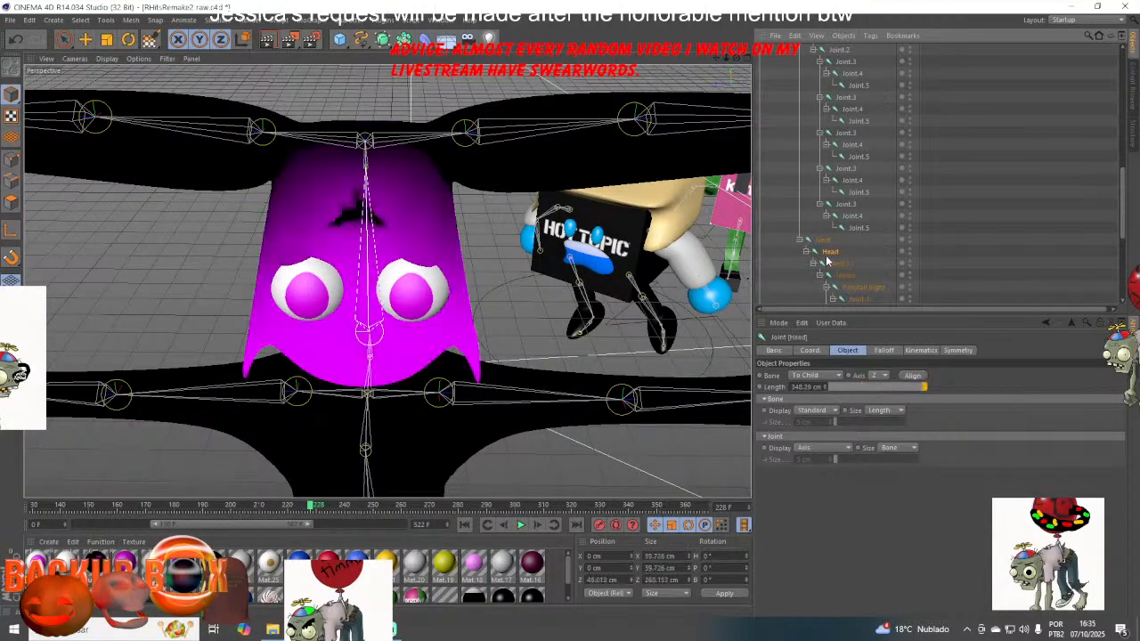
pyautogui.click(8, 20)
pyautogui.click(32, 121)
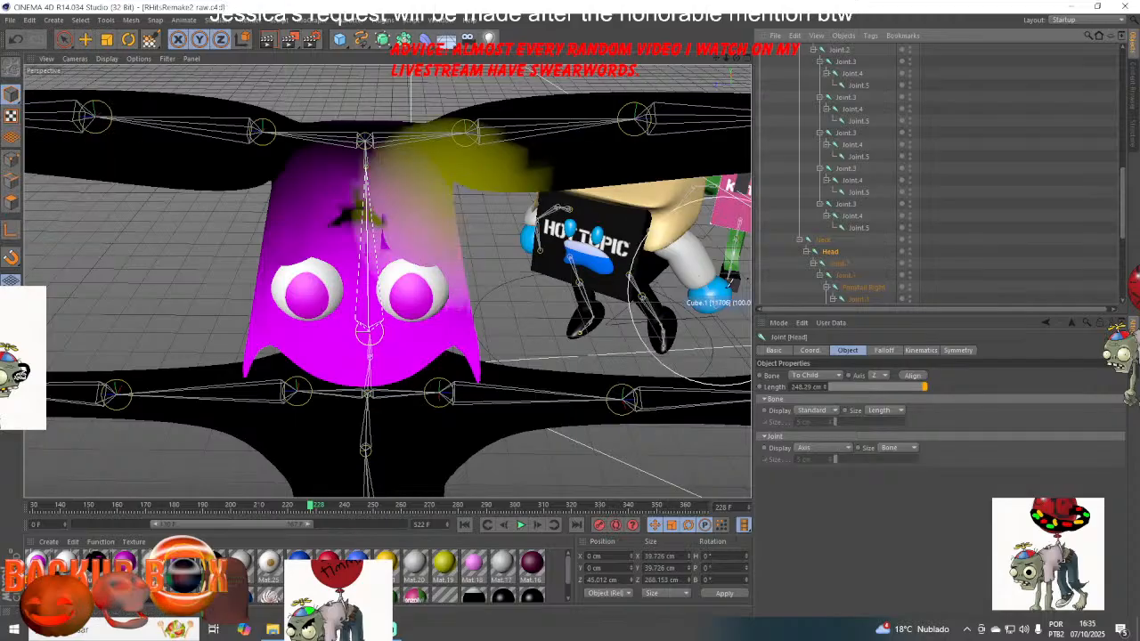
# - Erase the Joint.7 weight under Head from the forehead and the hair bangs
pyautogui.click(835, 265)
pyautogui.moveTo(371, 185); pyautogui.dragTo(369, 194)
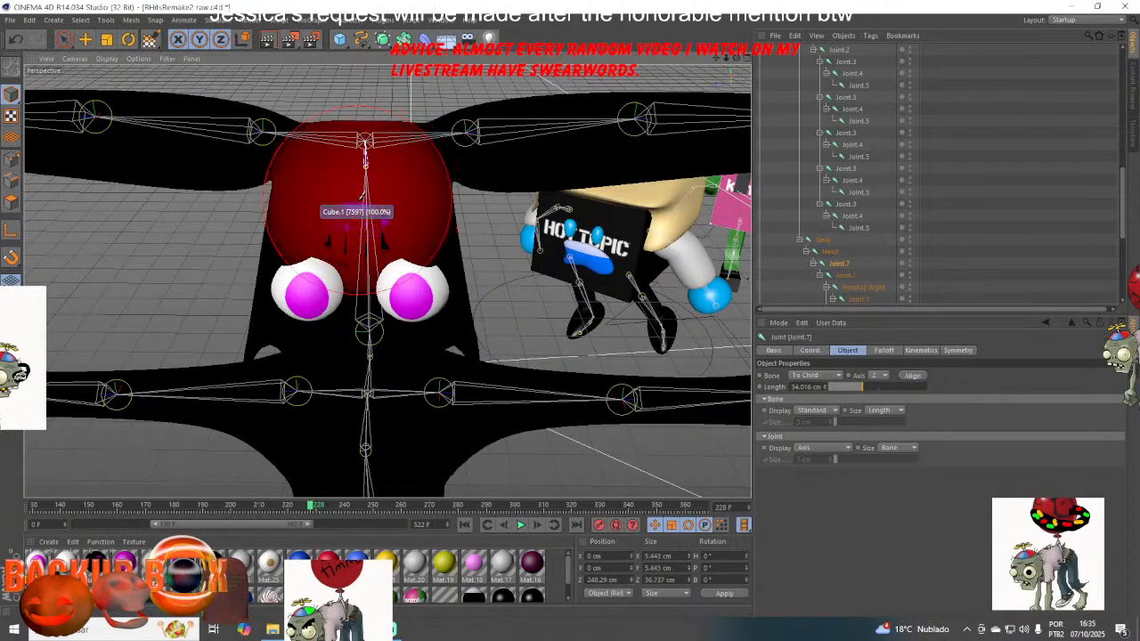
pyautogui.scroll(5, 367, 187)
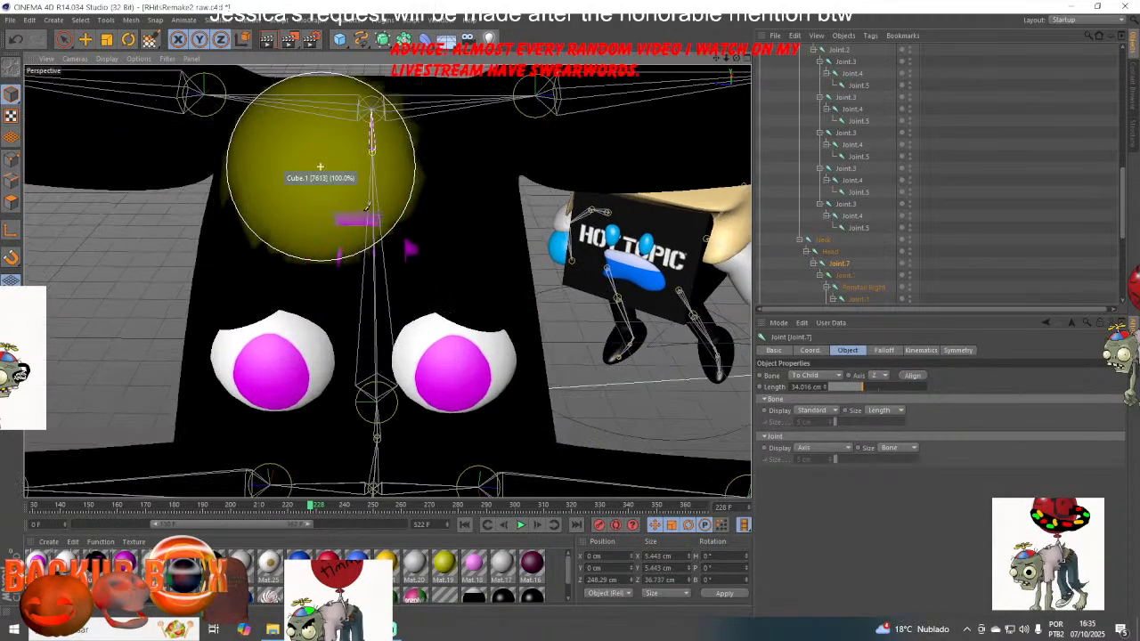
pyautogui.scroll(3, 355, 212)
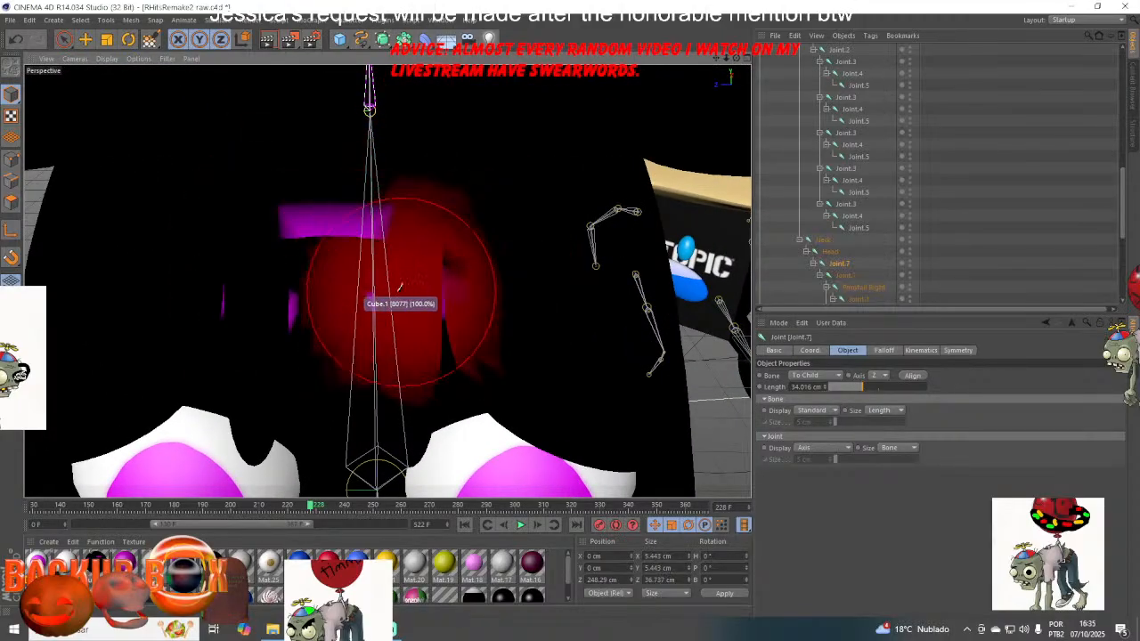
pyautogui.moveTo(738, 59)
pyautogui.mouseDown()
pyautogui.moveTo(561, 71)
pyautogui.moveTo(611, 68)
pyautogui.moveTo(472, 37)
pyautogui.mouseUp()
pyautogui.moveTo(257, 193); pyautogui.dragTo(343, 240)
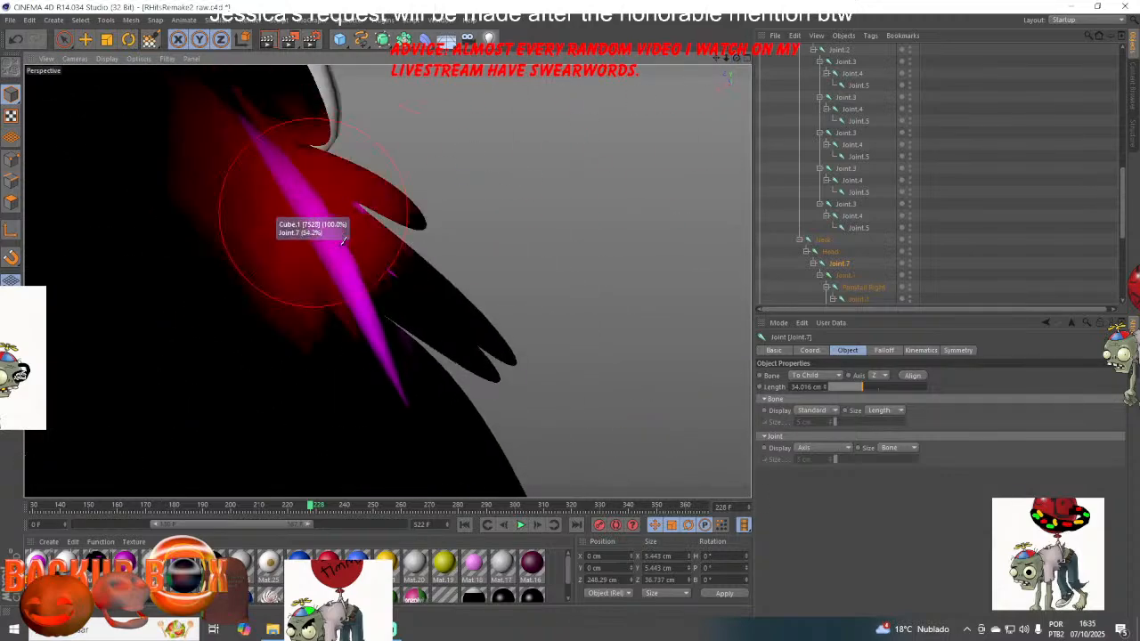
pyautogui.moveTo(301, 196)
pyautogui.mouseDown()
pyautogui.moveTo(258, 132)
pyautogui.moveTo(349, 288)
pyautogui.mouseUp()
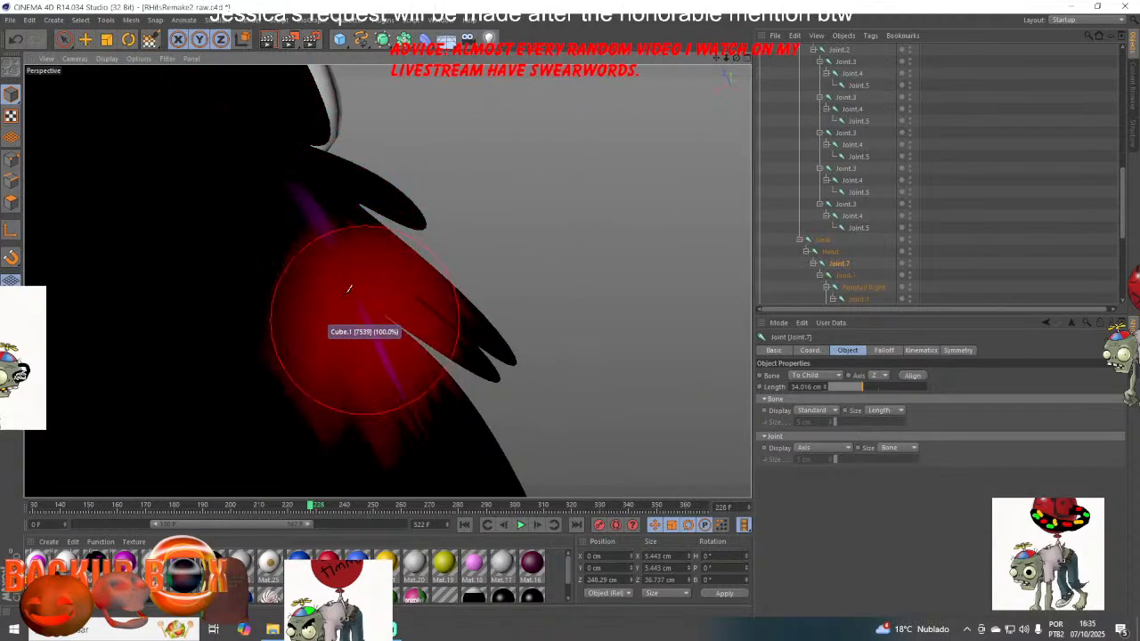
pyautogui.moveTo(367, 239); pyautogui.dragTo(388, 326)
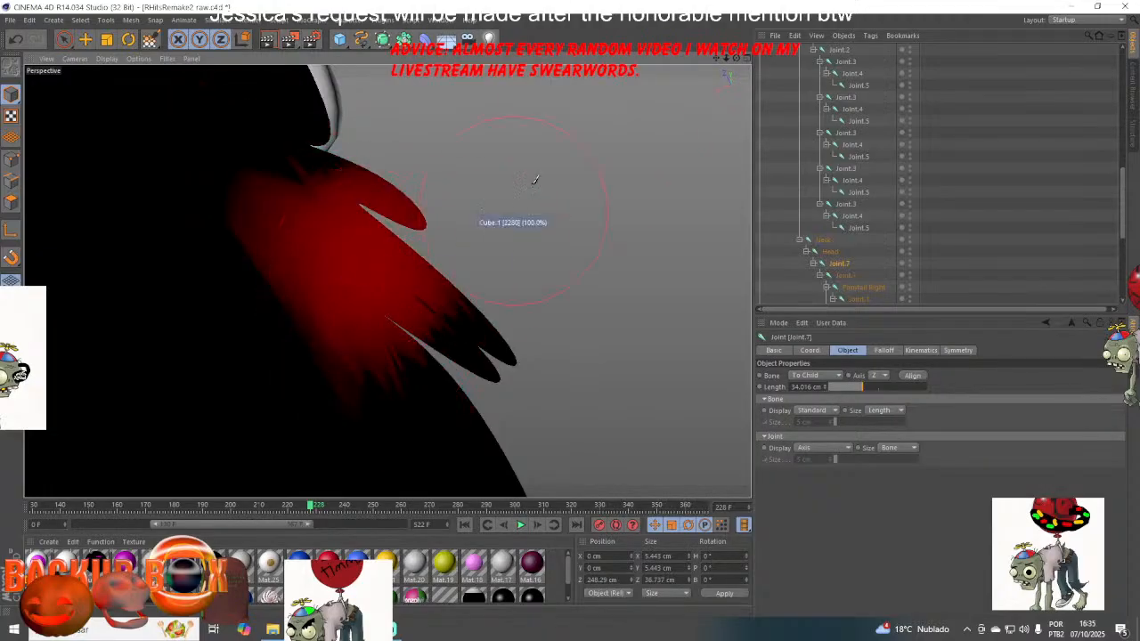
# - Paint the Head weight over the top of the head, the forehead and the bangs, and save the scene
pyautogui.moveTo(737, 58); pyautogui.dragTo(675, 52)
pyautogui.click(828, 253)
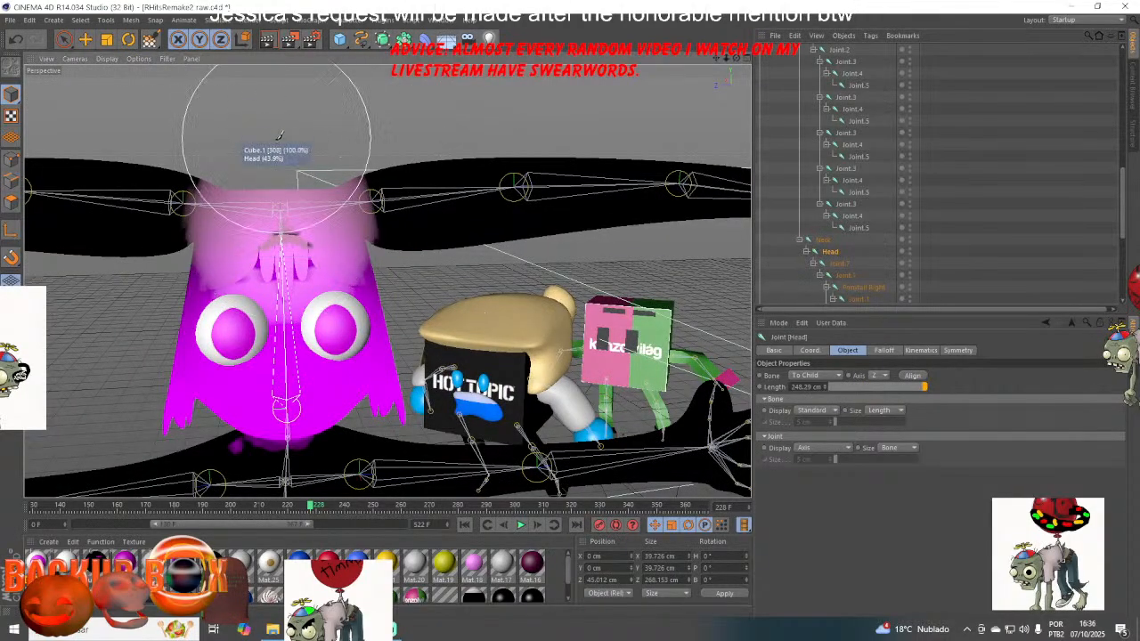
pyautogui.scroll(5, 279, 136)
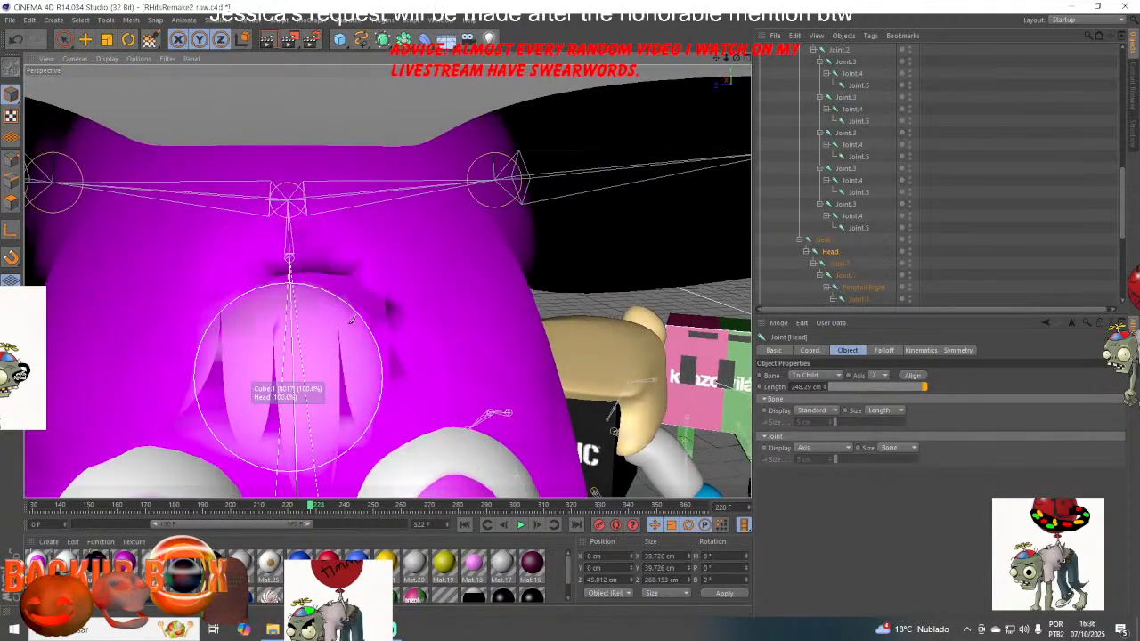
pyautogui.click(9, 20)
pyautogui.click(49, 117)
# - Erase the Head weight from the shoulder and the lower neck, and save the scene
pyautogui.scroll(-8, 353, 121)
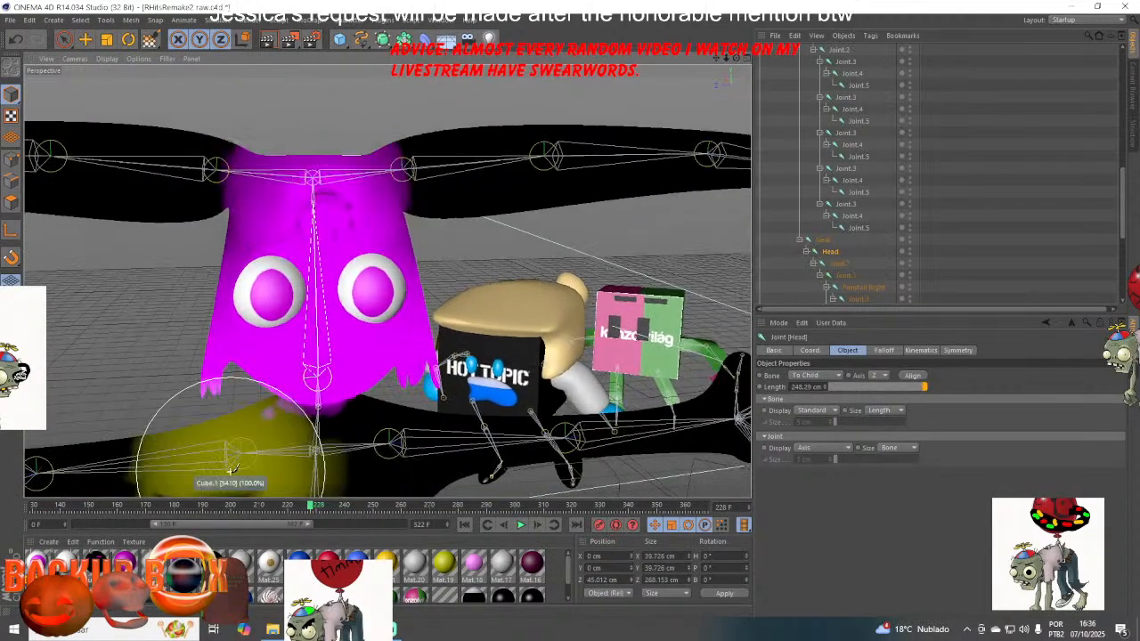
pyautogui.scroll(6, 214, 468)
pyautogui.scroll(3, 269, 478)
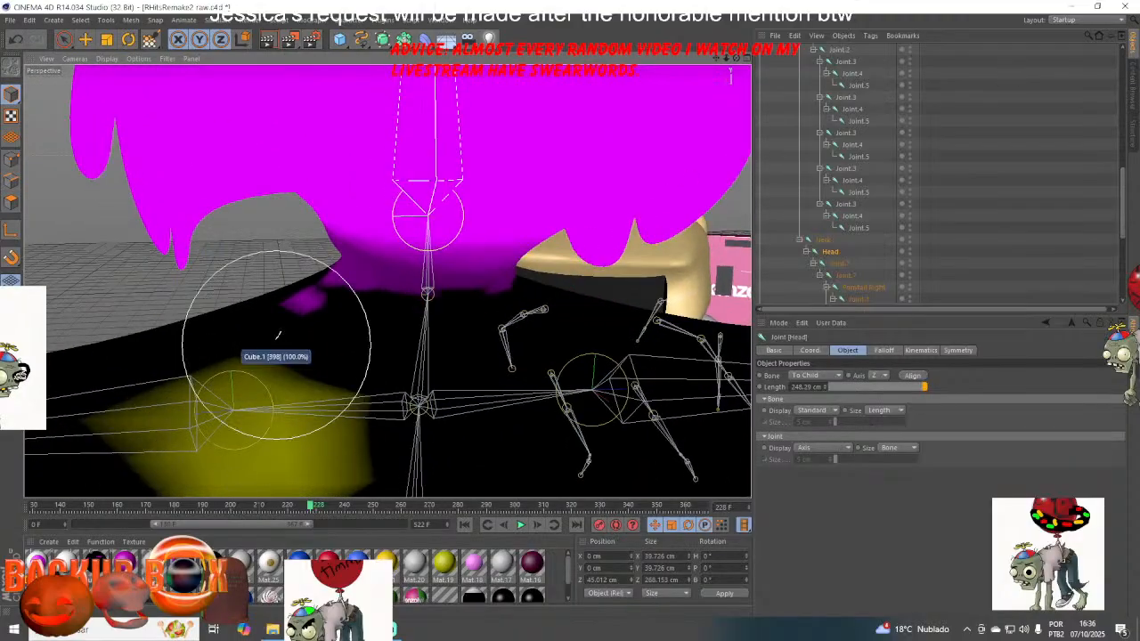
pyautogui.moveTo(276, 343)
pyautogui.mouseDown()
pyautogui.moveTo(377, 345)
pyautogui.moveTo(335, 354)
pyautogui.moveTo(427, 325)
pyautogui.moveTo(351, 312)
pyautogui.moveTo(462, 313)
pyautogui.mouseUp()
pyautogui.click(14, 40)
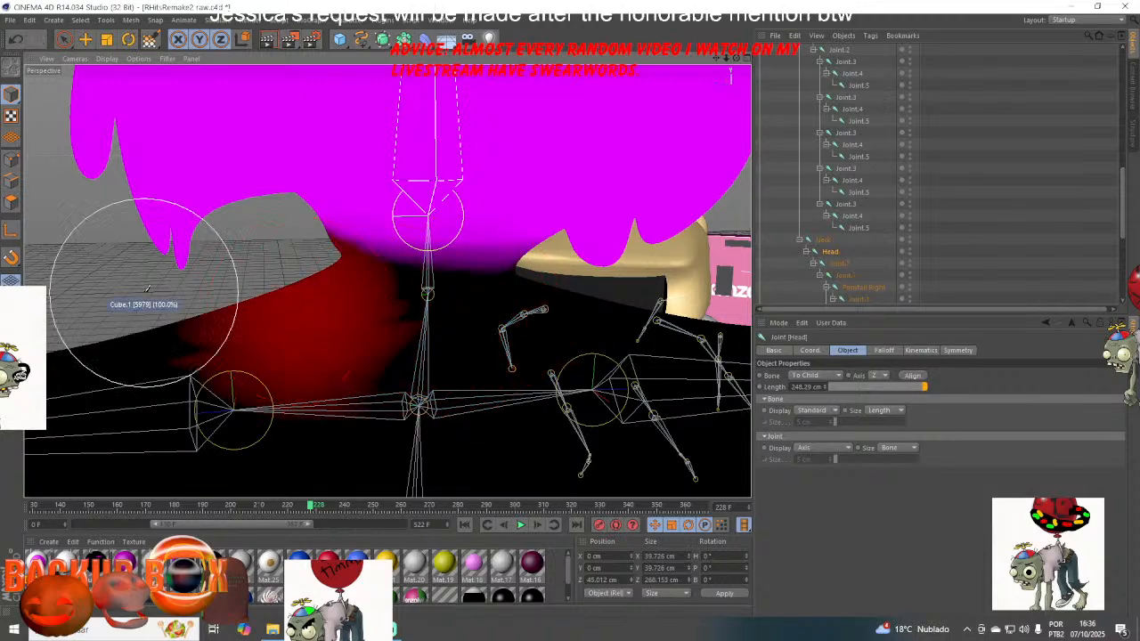
pyautogui.click(13, 20)
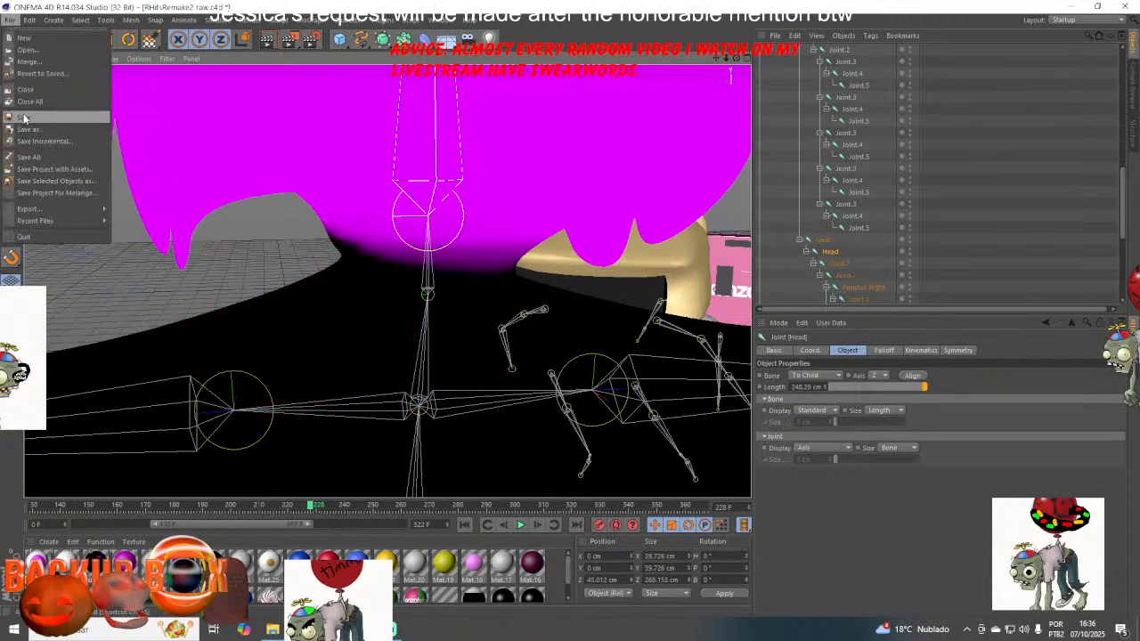
pyautogui.click(24, 117)
pyautogui.scroll(-5, 356, 267)
pyautogui.scroll(-3, 355, 266)
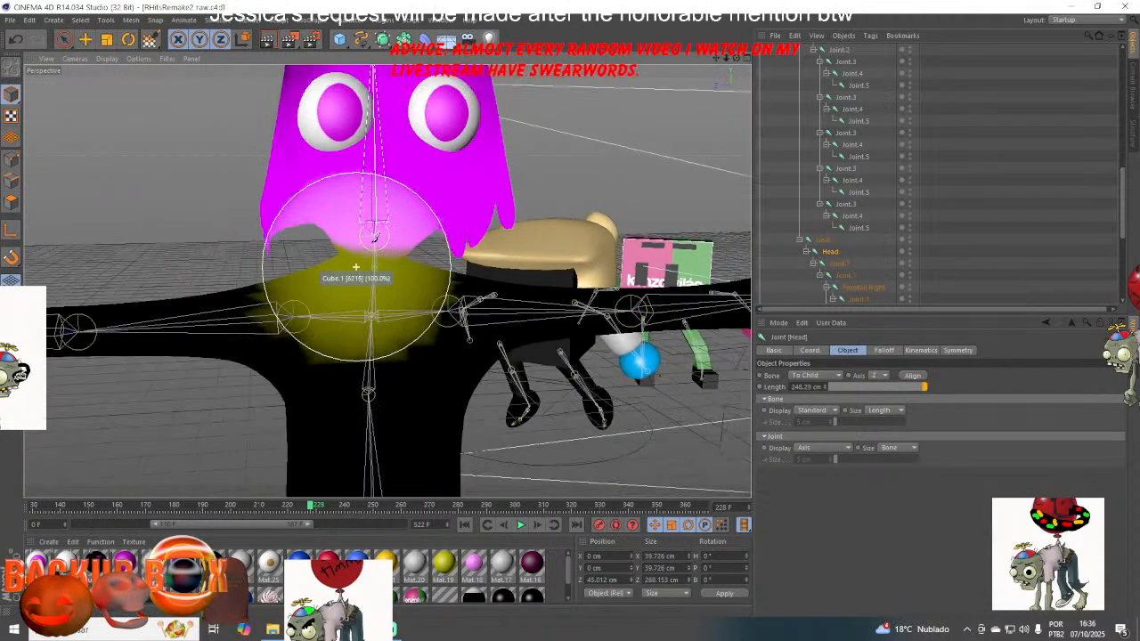
pyautogui.moveTo(716, 60); pyautogui.dragTo(734, 2)
# - Switch to YouTube in the browser and open the newest comment notification, on the Marina Productions (1990) Remake (v2) video
pyautogui.hotkey('alt', 'Tab')
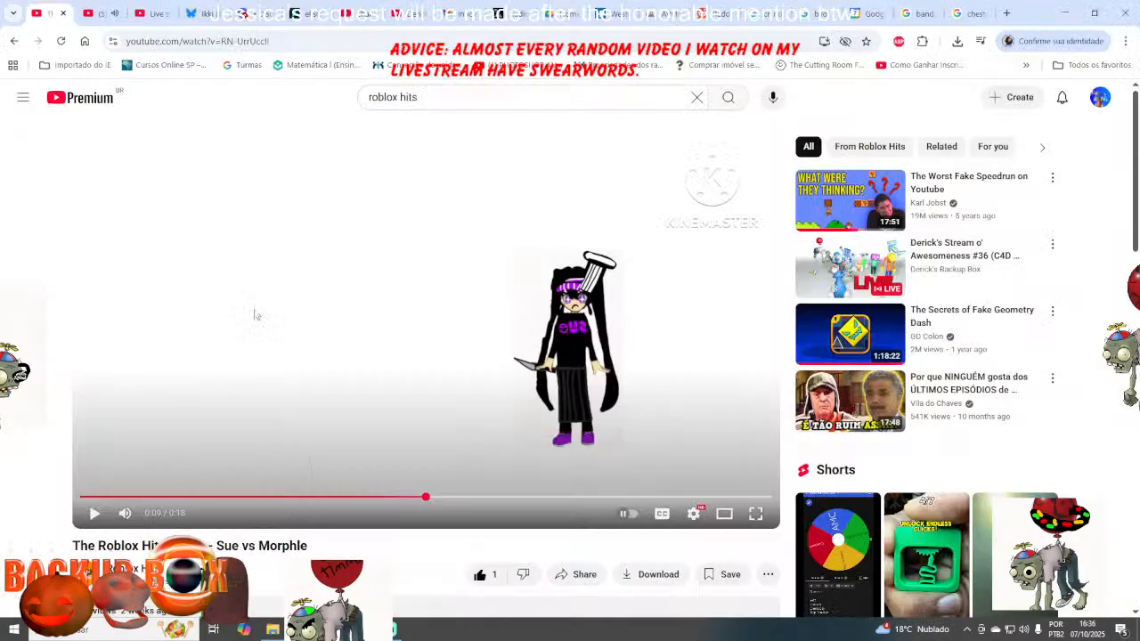
pyautogui.hotkey('ctrl', 'Tab')
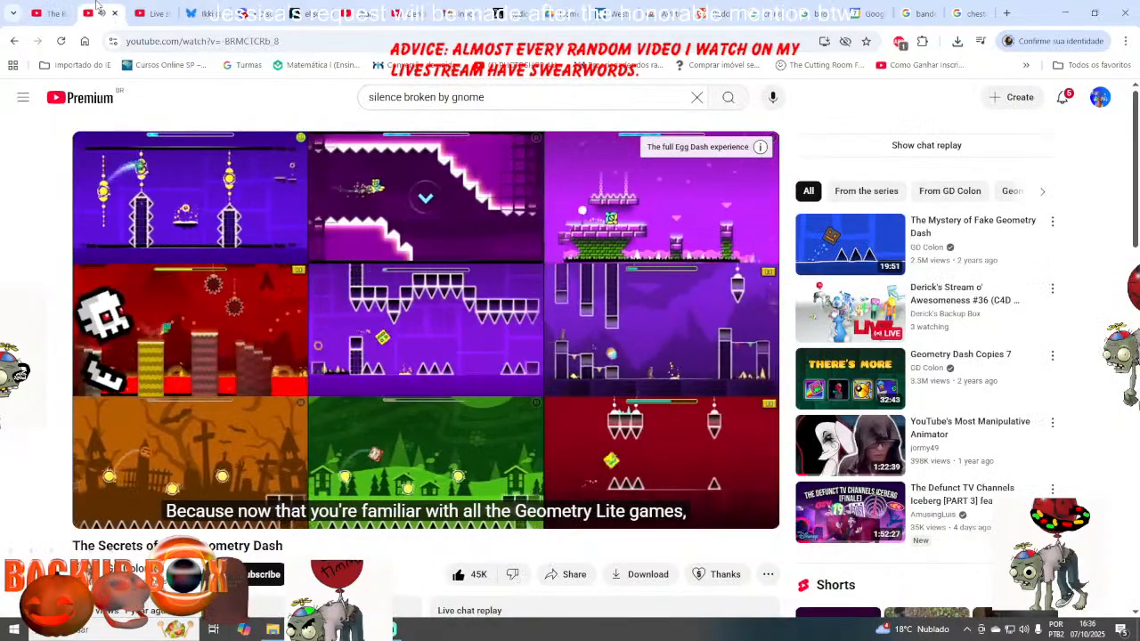
pyautogui.click(1063, 99)
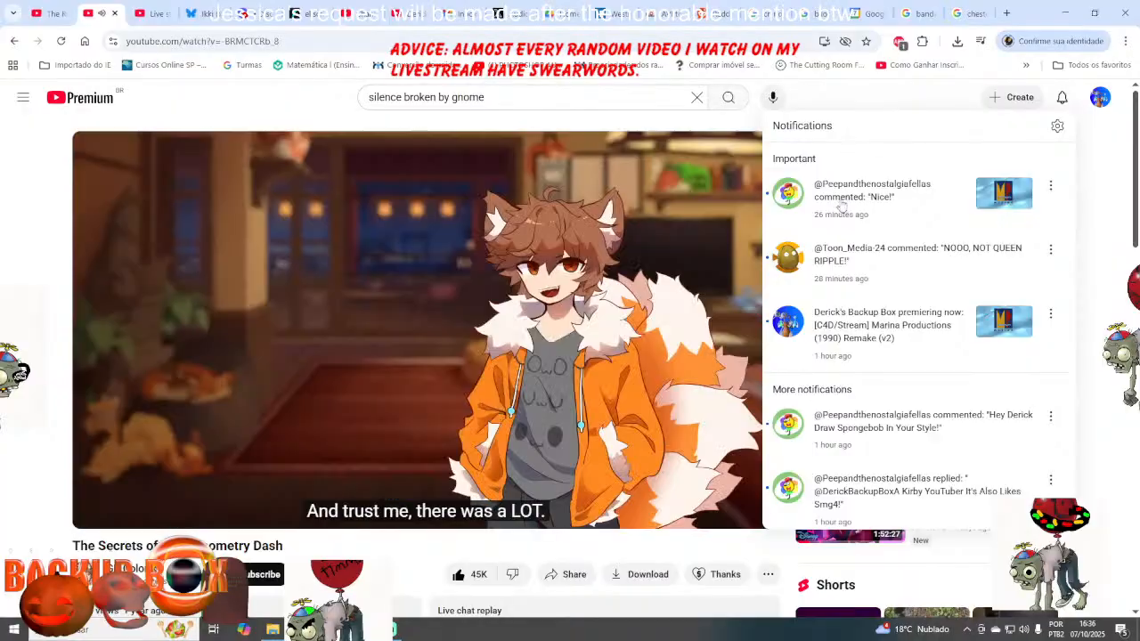
pyautogui.click(854, 211)
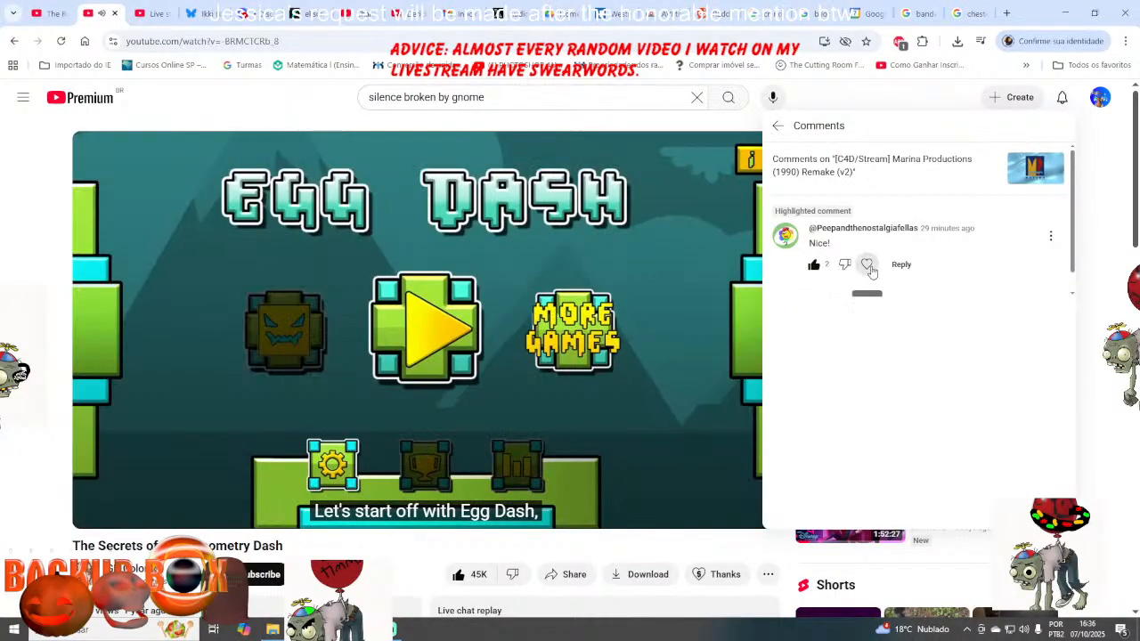
# - Give the highlighted "Nice!" comment a heart and post the reply "TQ! ^^" under it
pyautogui.click(868, 266)
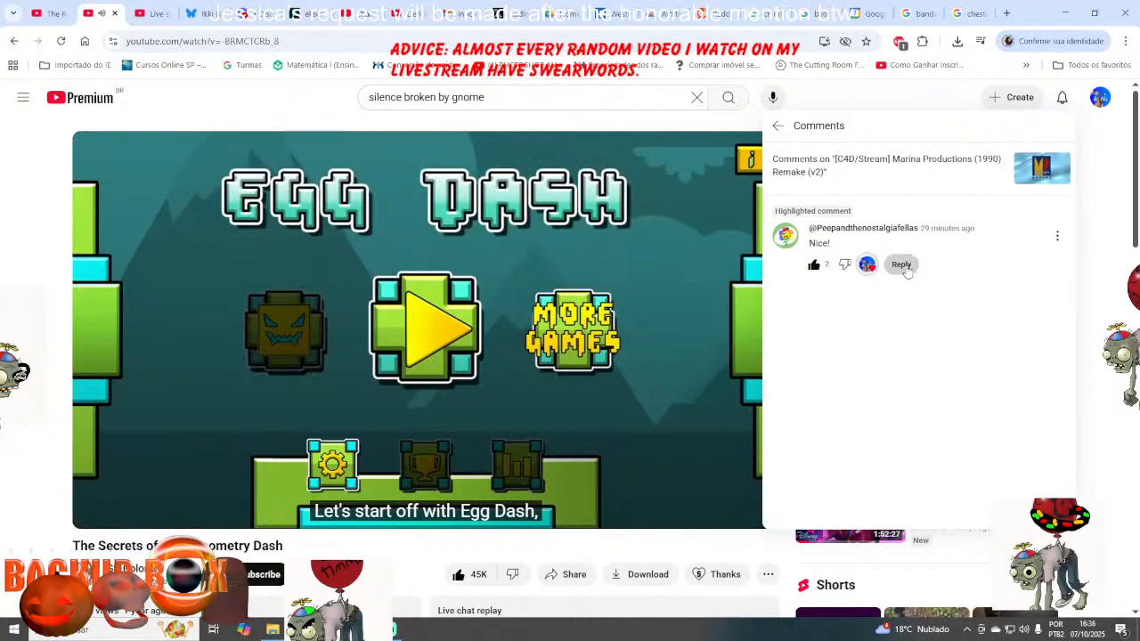
pyautogui.click(900, 264)
pyautogui.write('TQ')
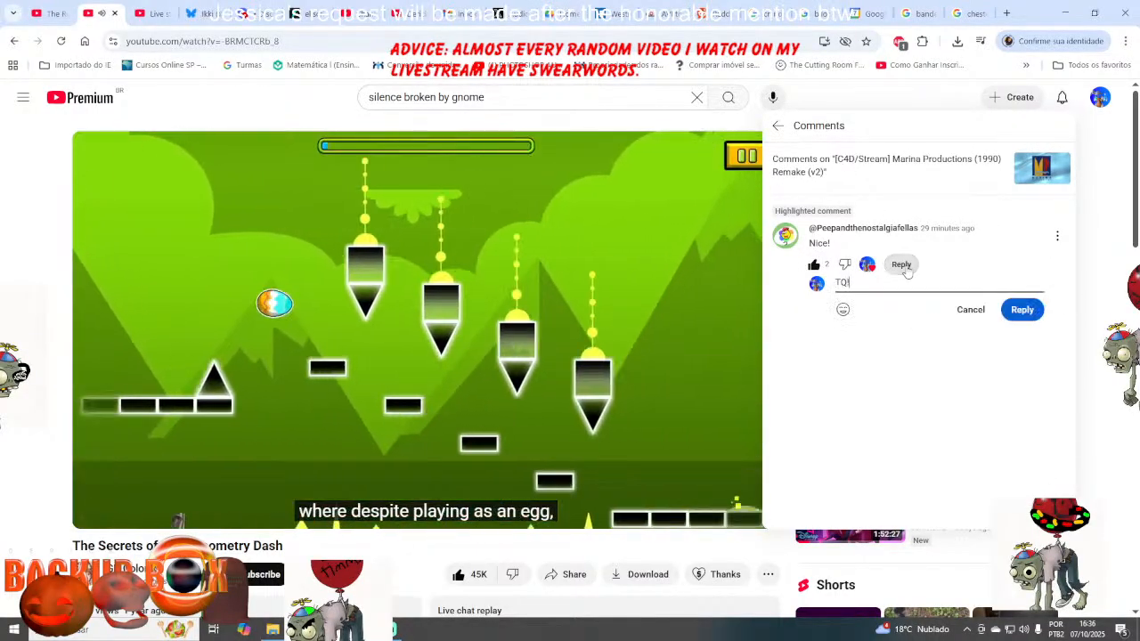
pyautogui.write('! ')
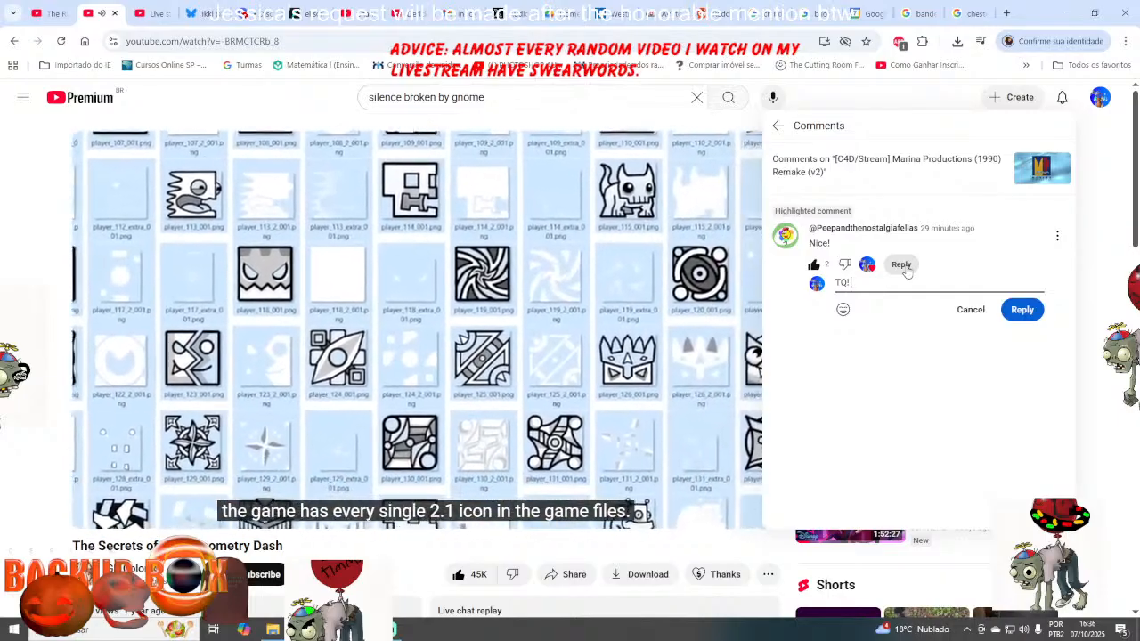
pyautogui.write('^^')
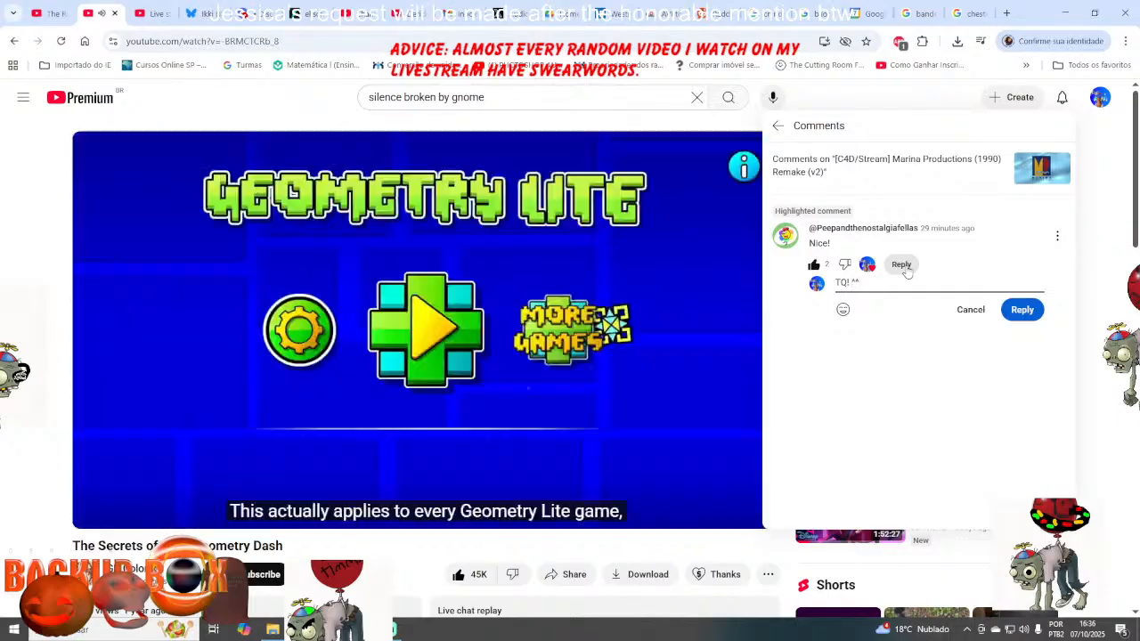
pyautogui.click(1021, 309)
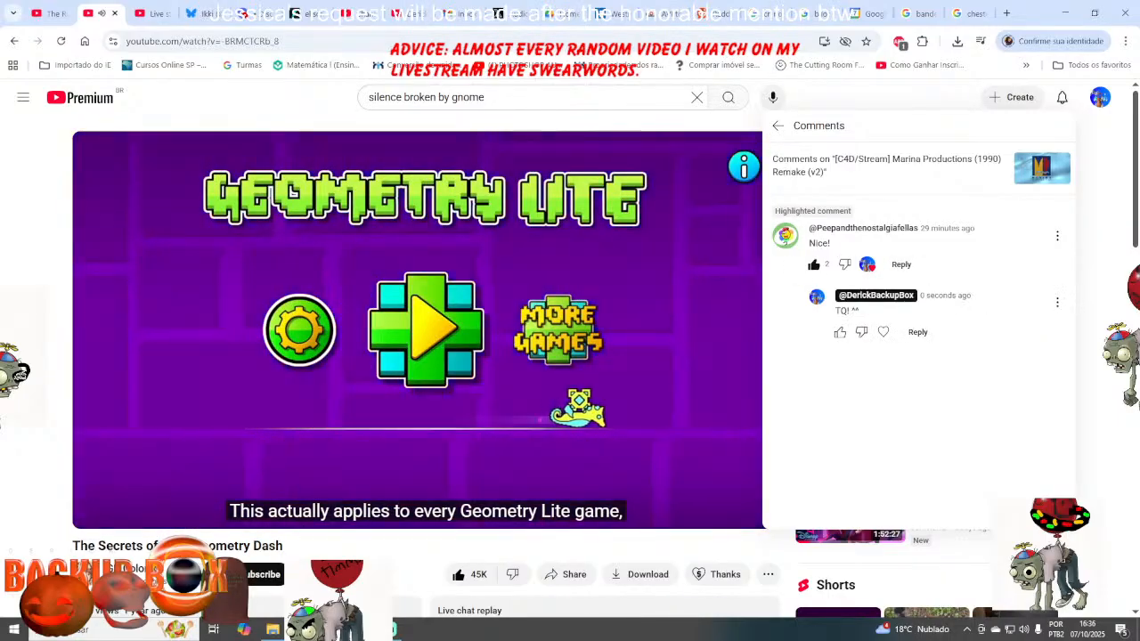
# - Switch to Cinema 4D and examine the weights of the upper leg, lower leg and foot joints on both legs
pyautogui.click(363, 628)
pyautogui.scroll(10, 854, 223)
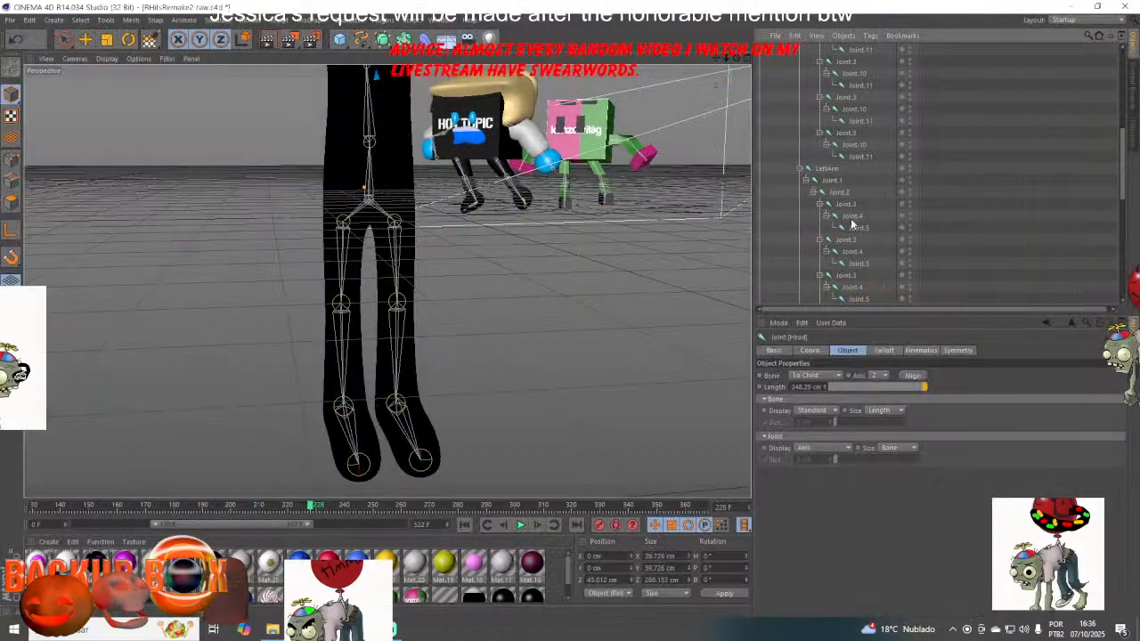
pyautogui.click(806, 88)
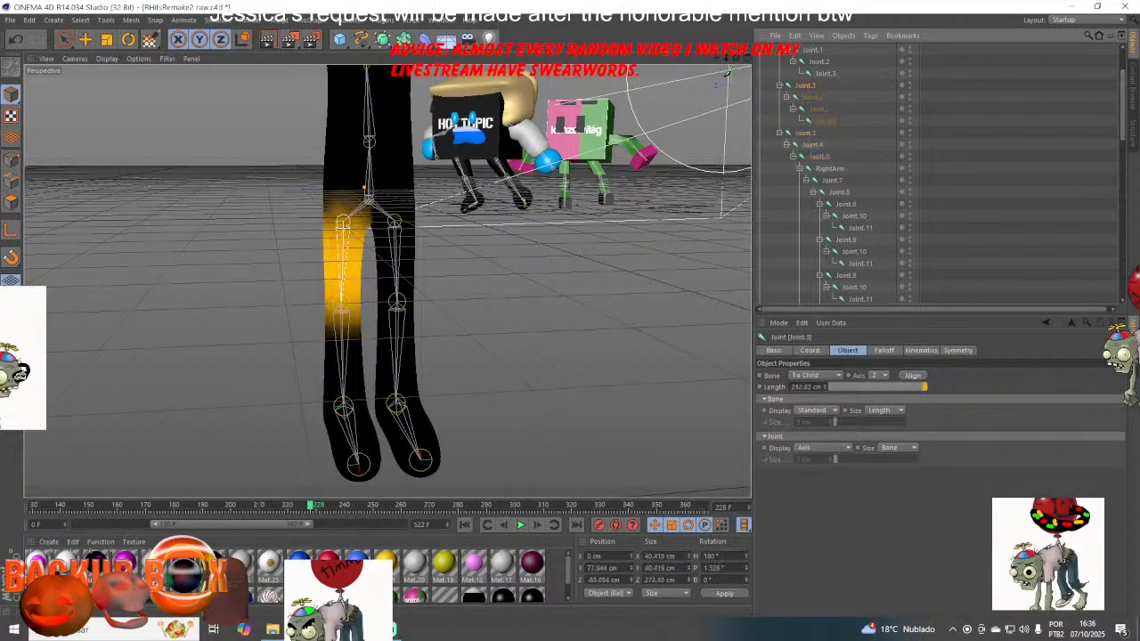
pyautogui.moveTo(738, 58); pyautogui.dragTo(742, 59)
pyautogui.click(810, 97)
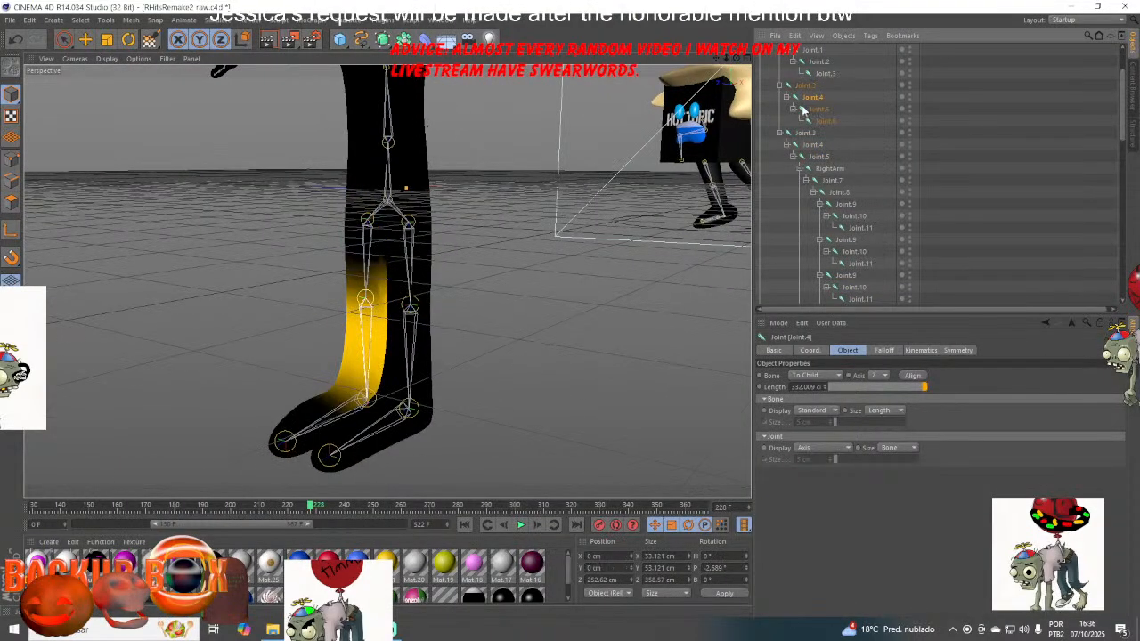
pyautogui.click(806, 108)
pyautogui.scroll(2, 811, 98)
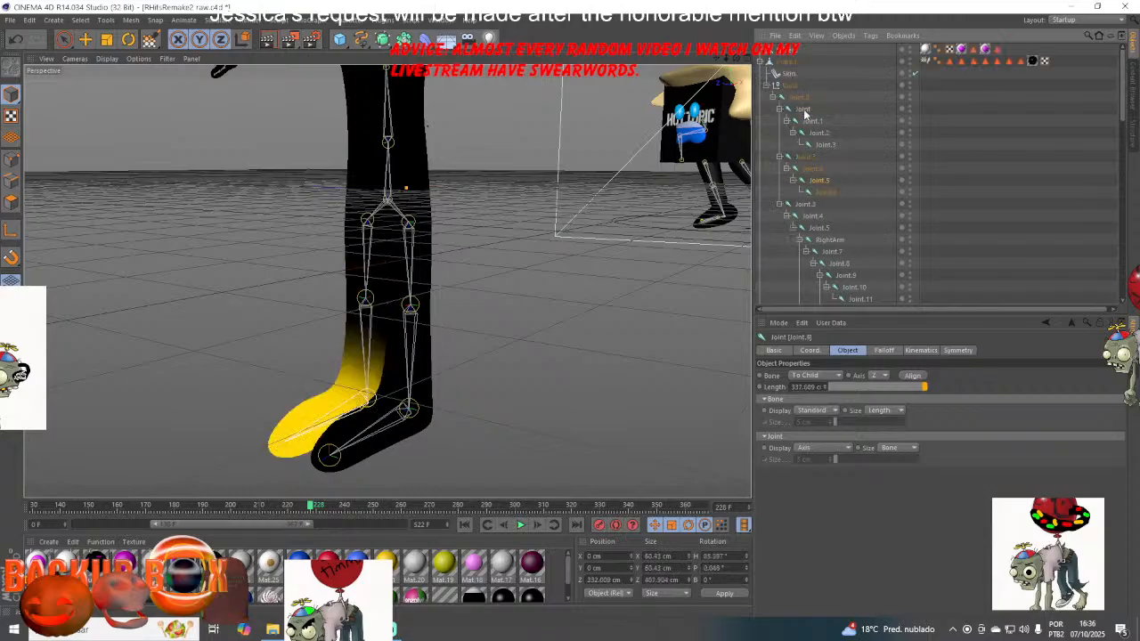
pyautogui.click(805, 109)
pyautogui.click(812, 121)
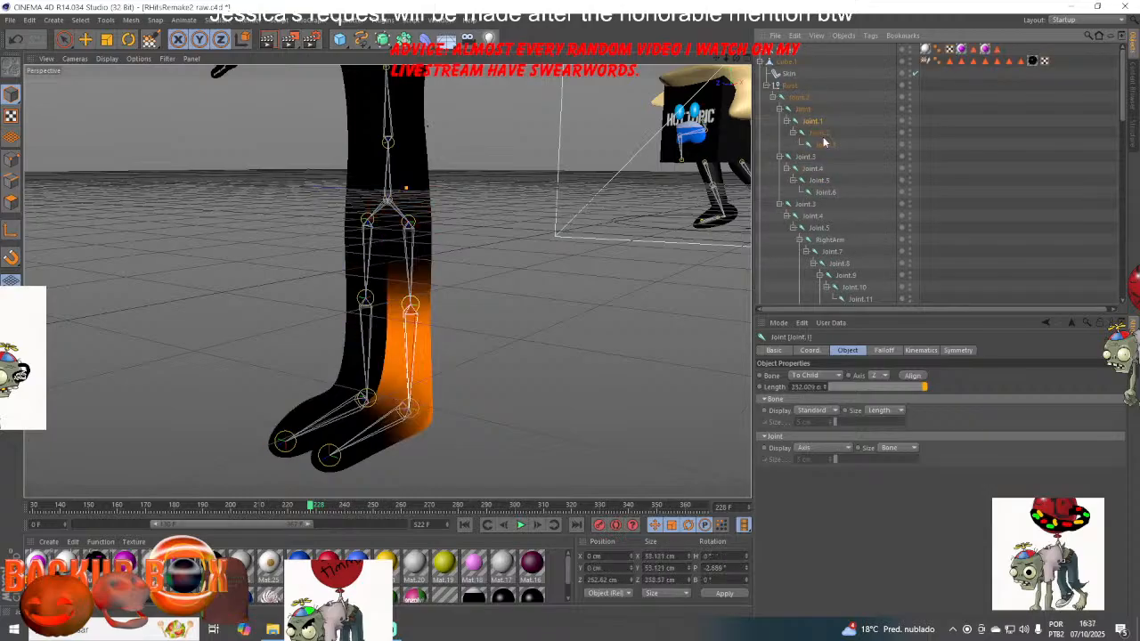
pyautogui.click(823, 136)
pyautogui.moveTo(726, 59); pyautogui.dragTo(732, 117)
# - Return from the weight display to the Move tool and save the scene
pyautogui.click(8, 19)
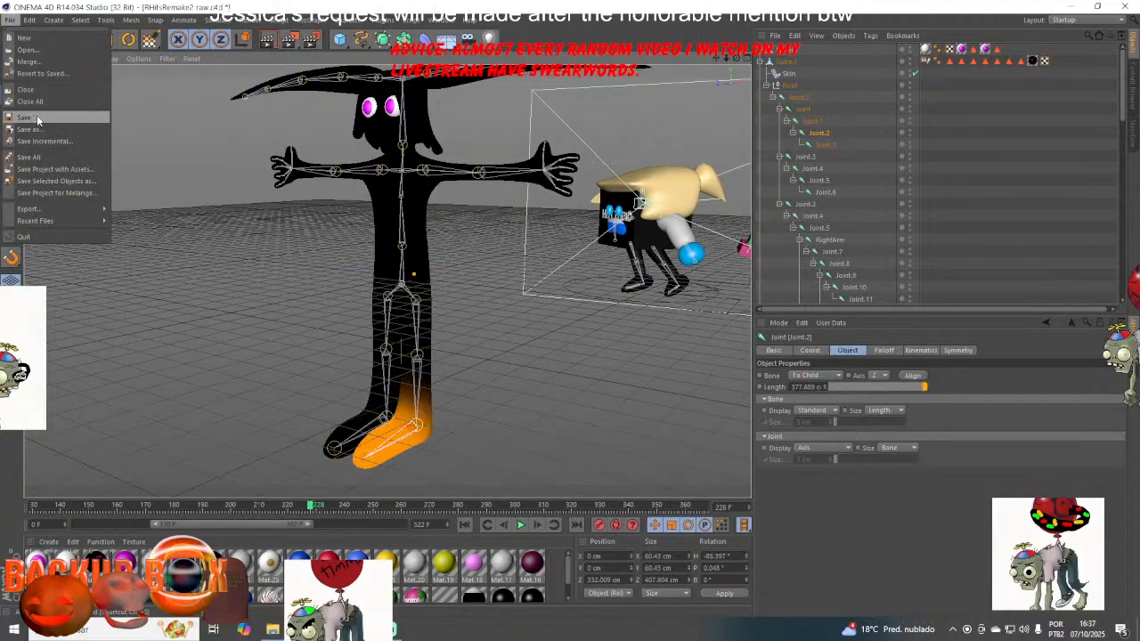
pyautogui.click(36, 115)
pyautogui.scroll(1, 234, 165)
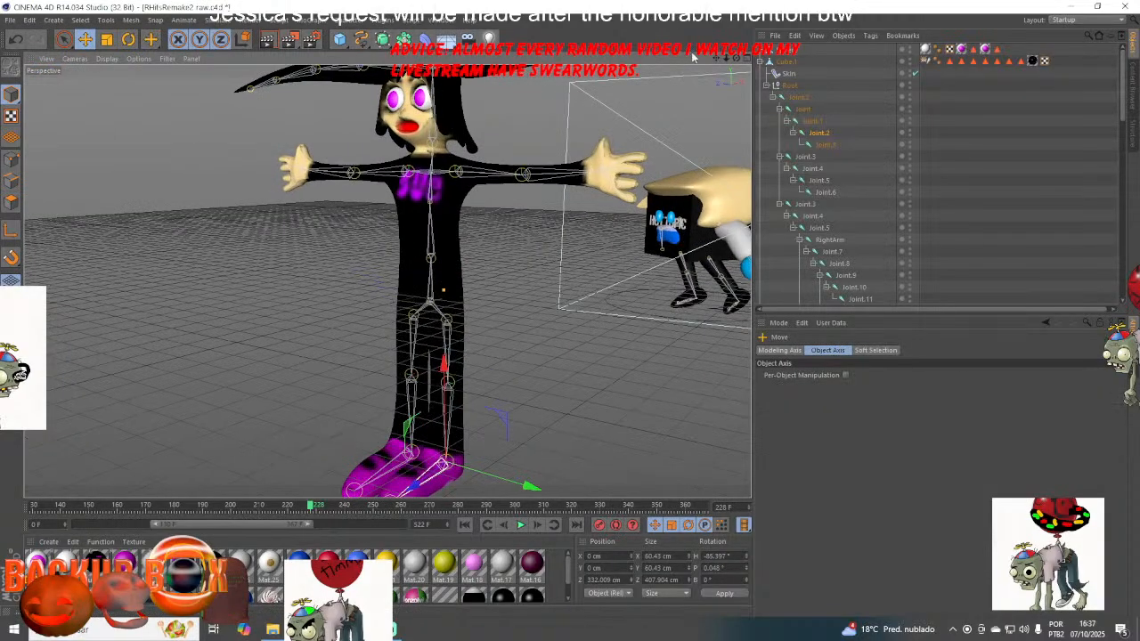
pyautogui.scroll(2, 318, 273)
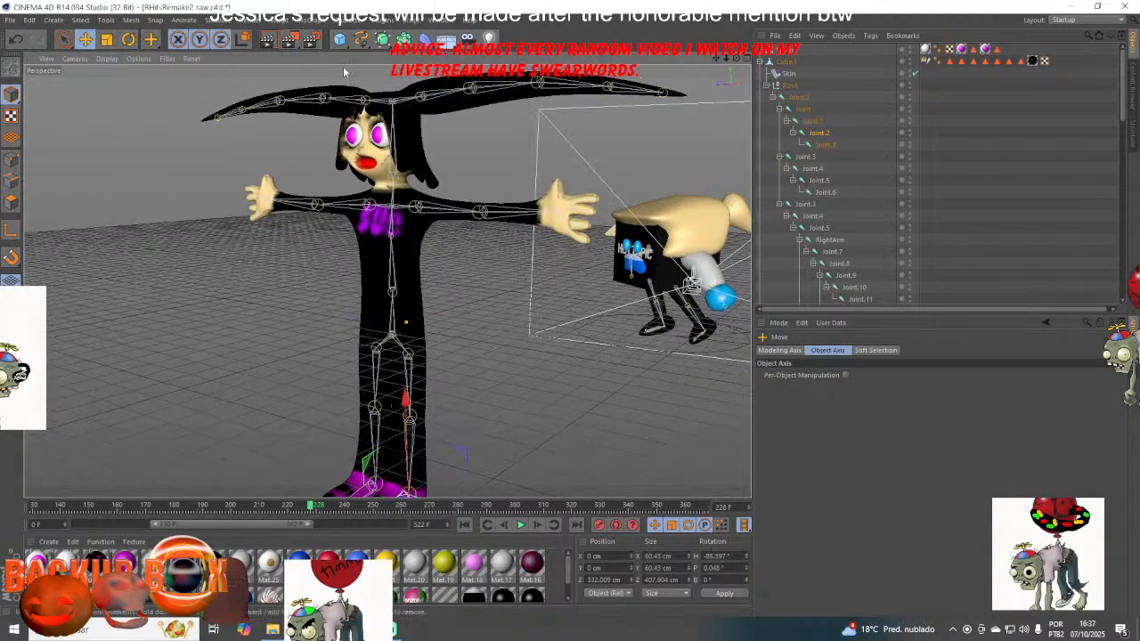
pyautogui.click(8, 19)
pyautogui.click(28, 117)
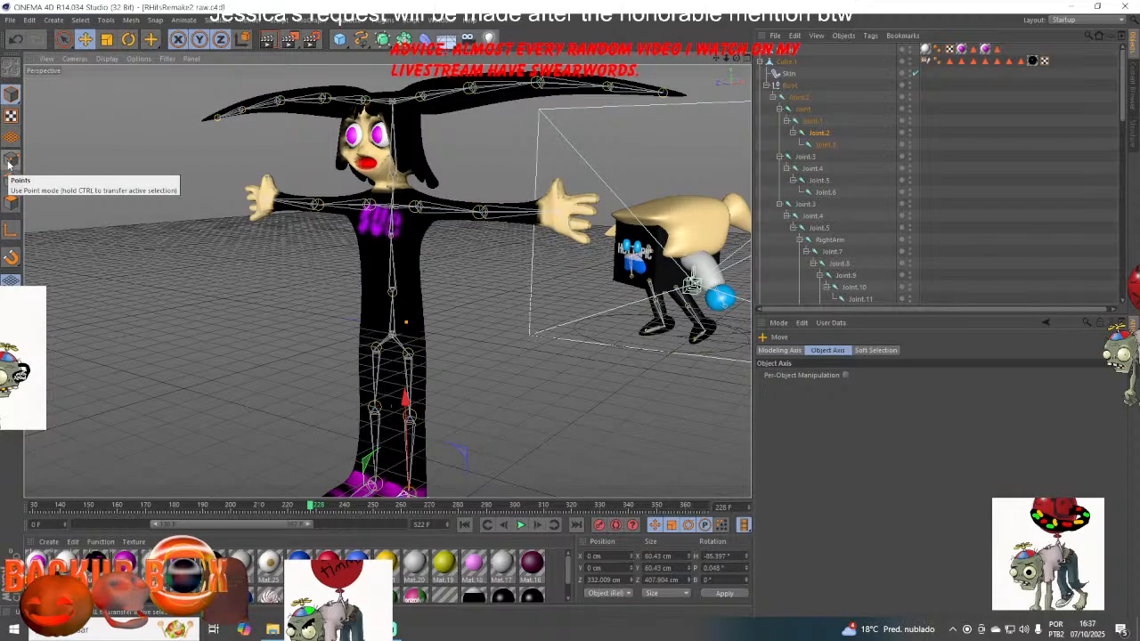
# - Add an editable cube inside a HyperNURBS at the character's hips and scale it up to about 190%
pyautogui.moveTo(342, 42); pyautogui.dragTo(499, 55)
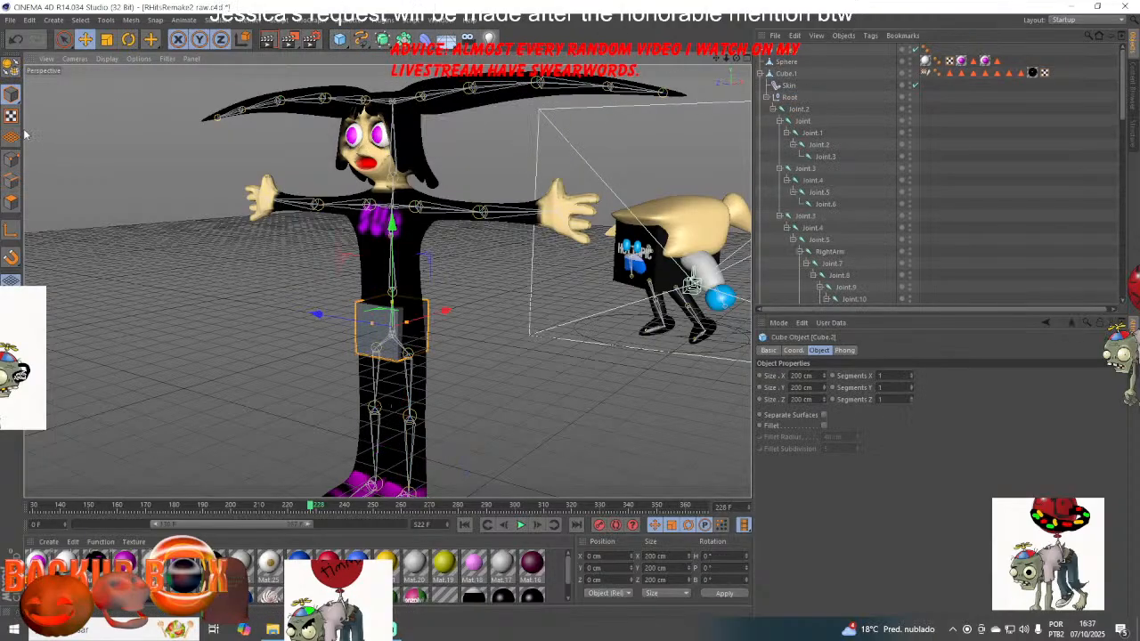
pyautogui.click(382, 39)
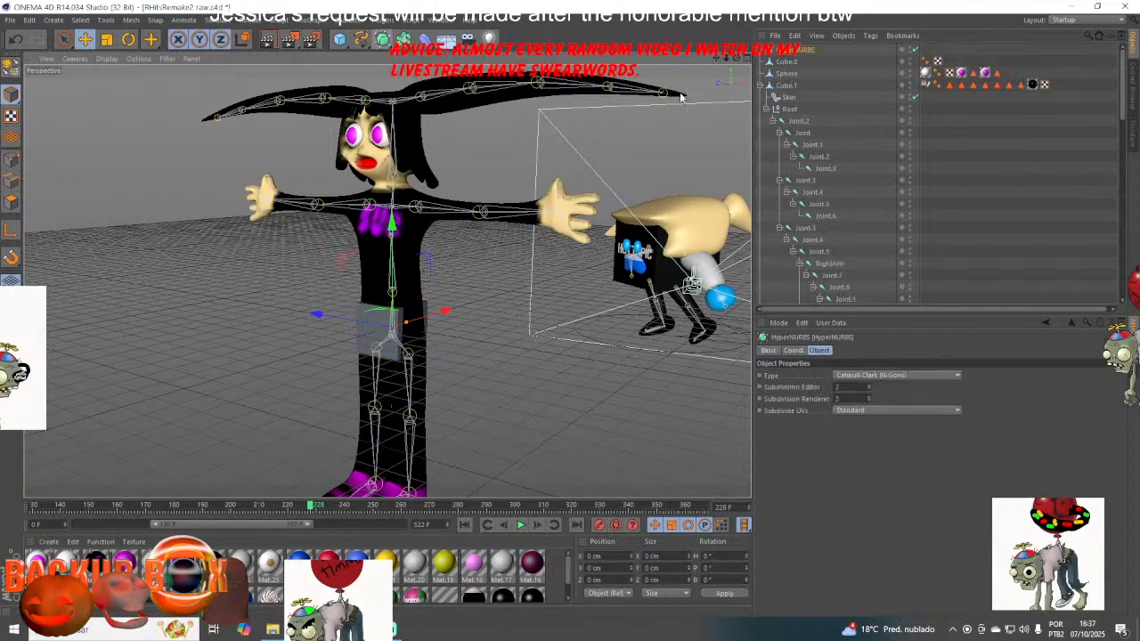
pyautogui.moveTo(788, 55); pyautogui.dragTo(797, 49)
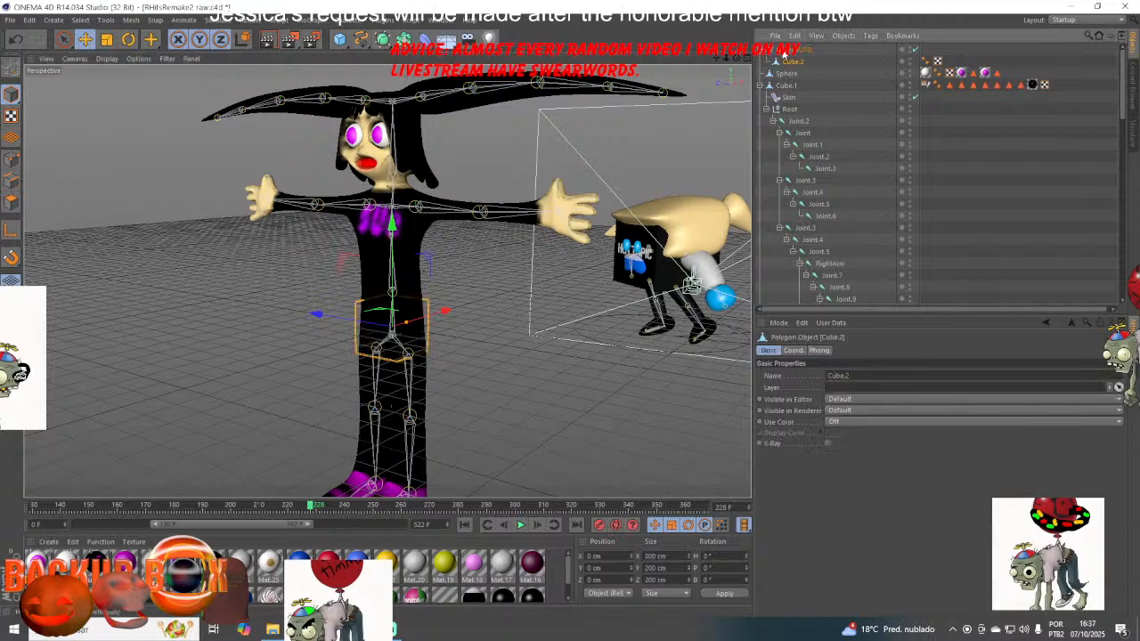
pyautogui.click(111, 43)
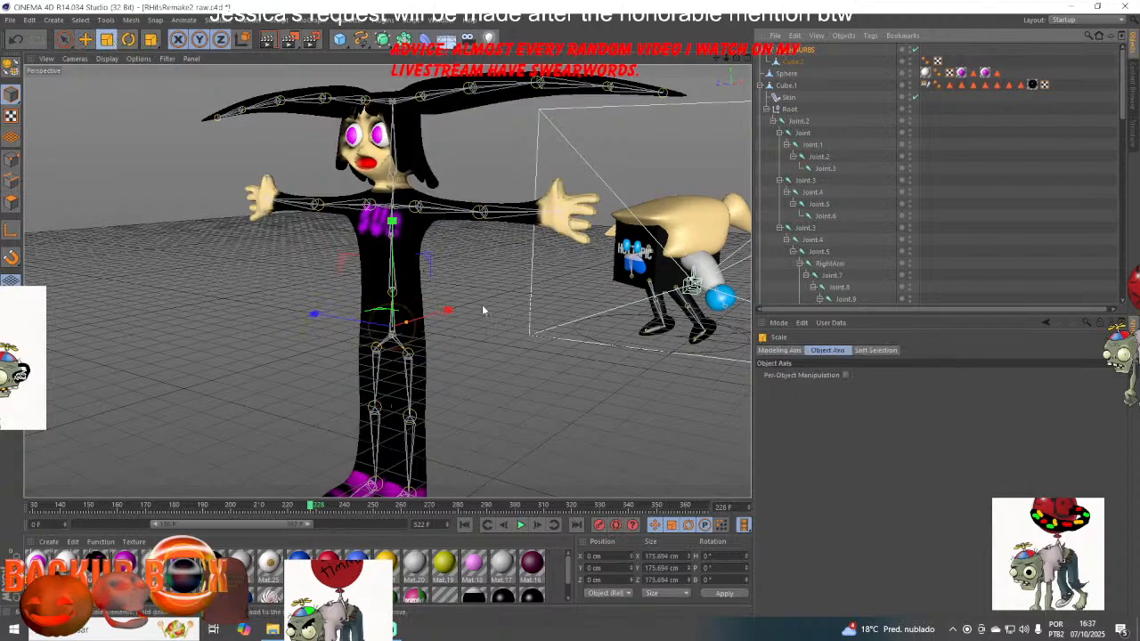
pyautogui.moveTo(499, 303); pyautogui.dragTo(602, 303)
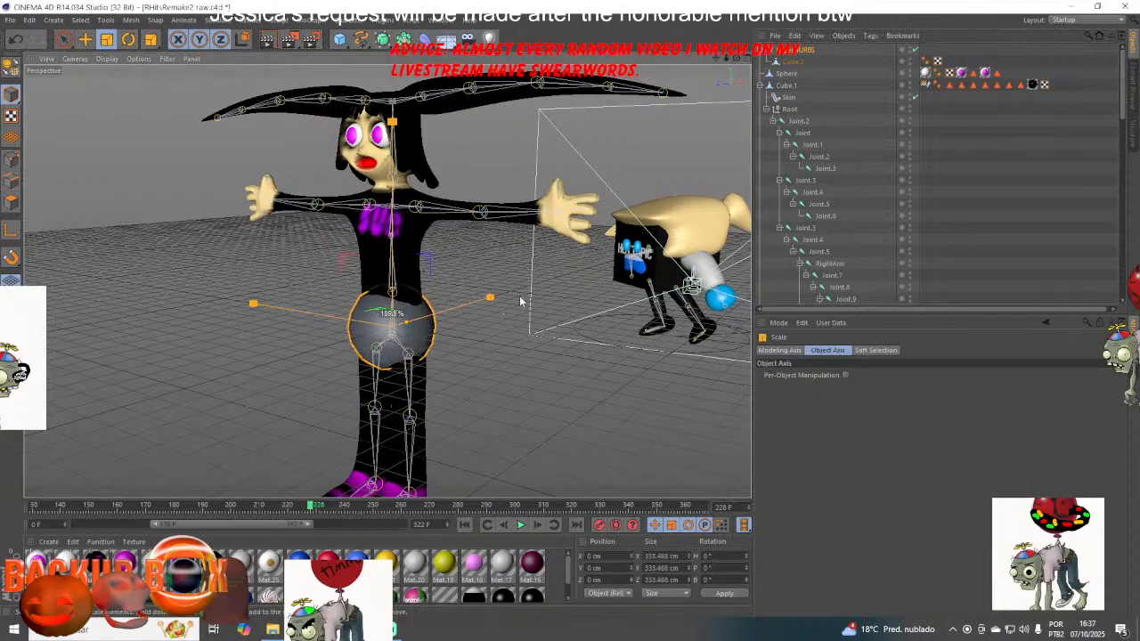
# - Extend the cube's bottom face down over the legs as a flared skirt about 748 cm wide, and delete that face
pyautogui.click(793, 61)
pyautogui.click(11, 204)
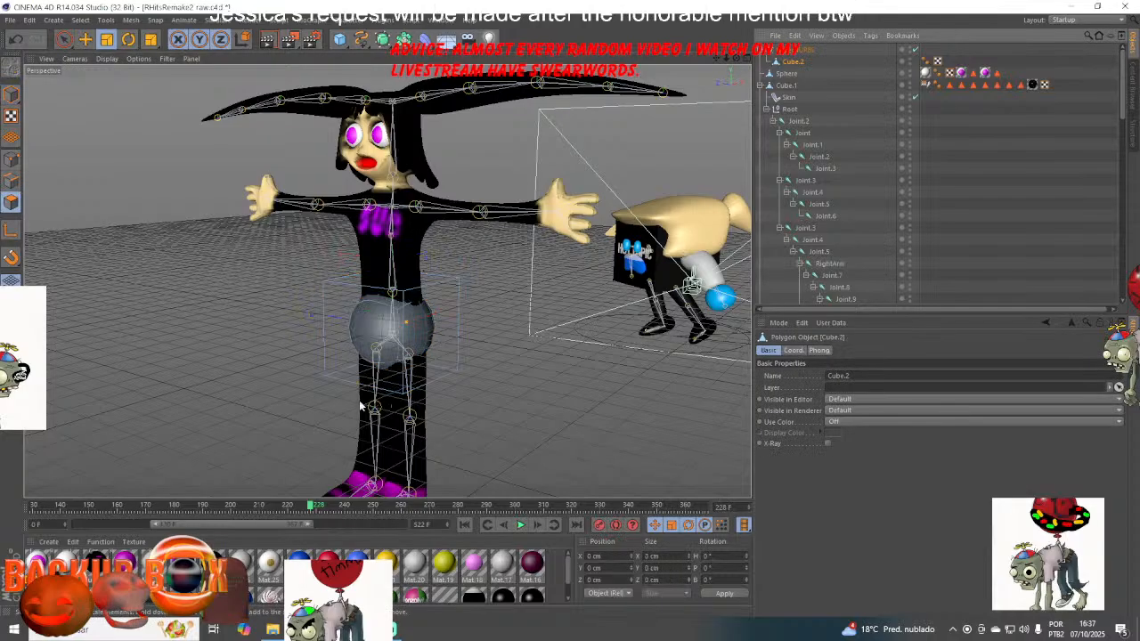
pyautogui.click(387, 364)
pyautogui.moveTo(722, 375); pyautogui.dragTo(808, 375)
pyautogui.click(85, 41)
pyautogui.moveTo(375, 393); pyautogui.dragTo(375, 454)
pyautogui.moveTo(715, 57); pyautogui.dragTo(696, 4)
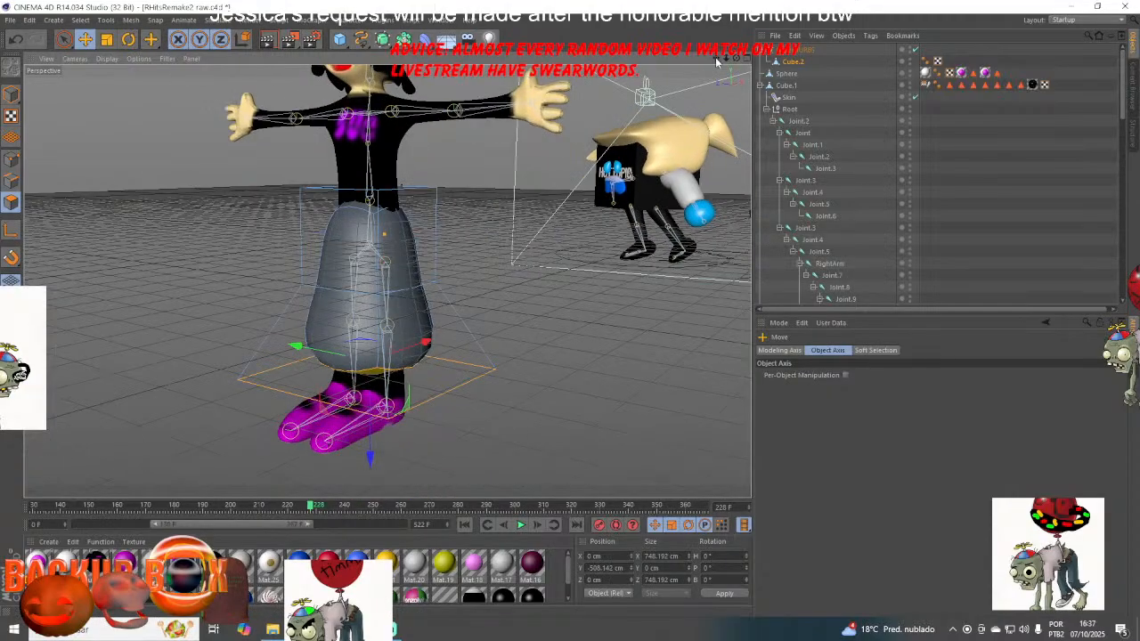
pyautogui.press('Delete')
# - Extend the skirt's open bottom edge loop down to the feet and shrink the loop above it to about 505 cm
pyautogui.click(12, 182)
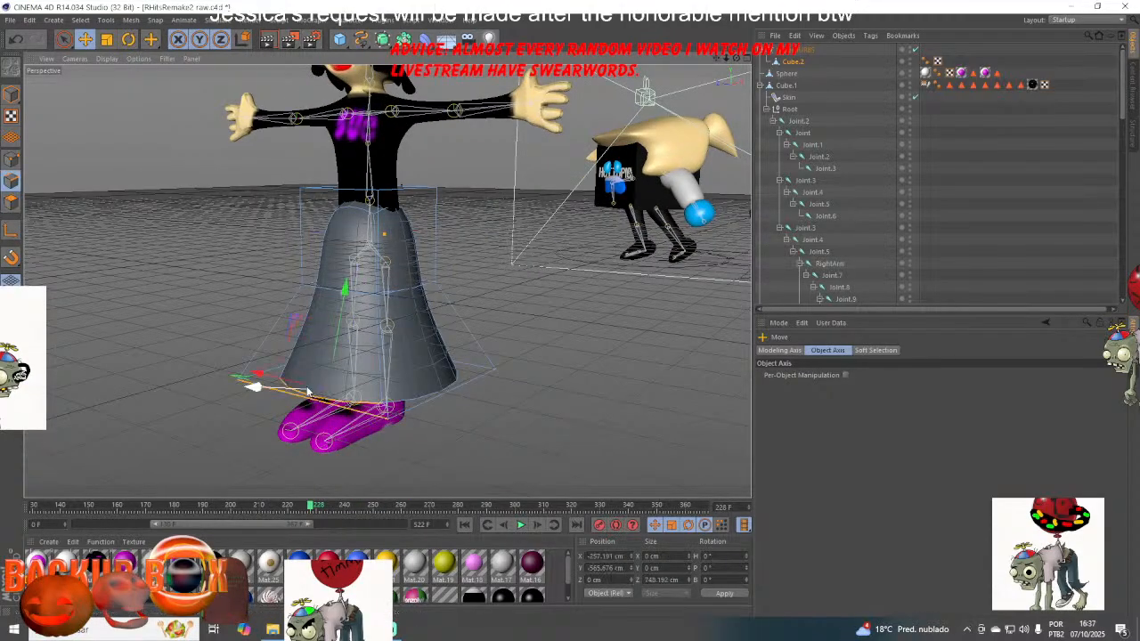
pyautogui.click(258, 383)
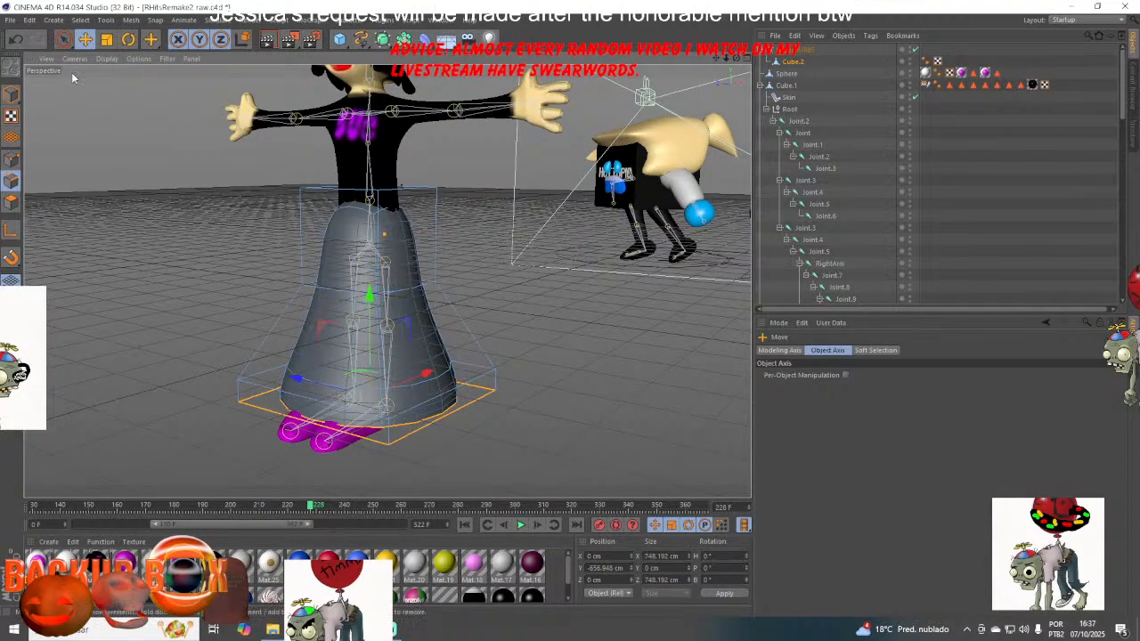
pyautogui.press('t')
pyautogui.moveTo(301, 382); pyautogui.dragTo(319, 388)
pyautogui.doubleClick(419, 387)
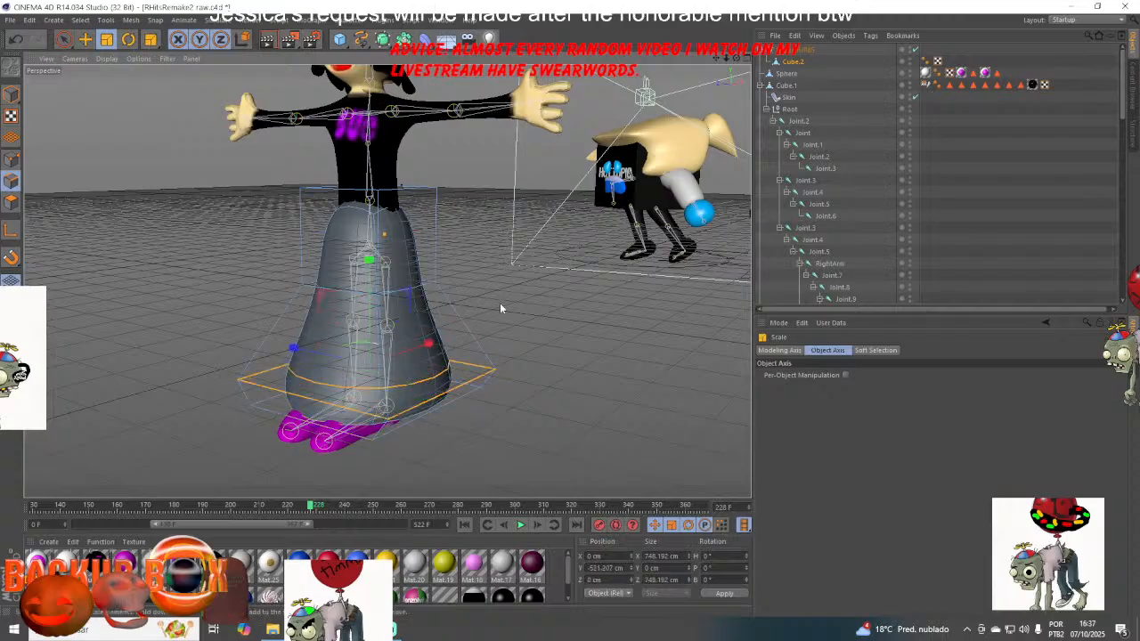
pyautogui.moveTo(500, 304); pyautogui.dragTo(425, 364)
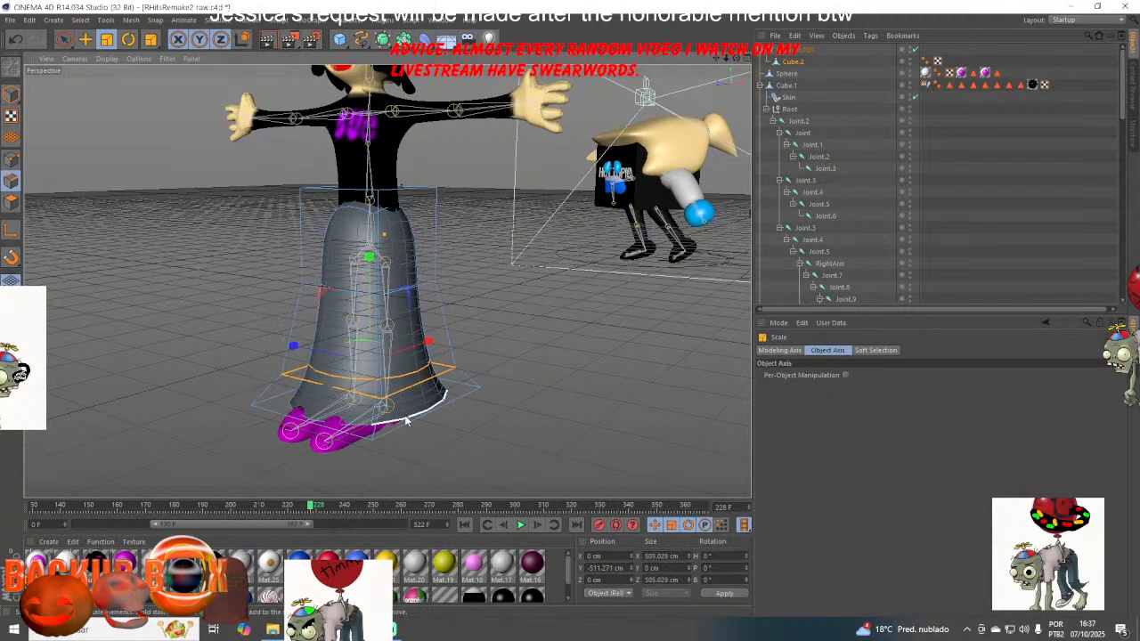
# - Raise the skirt's two lowest edge loops together above the ankles and narrow them to about 406 cm along X
pyautogui.doubleClick(436, 408)
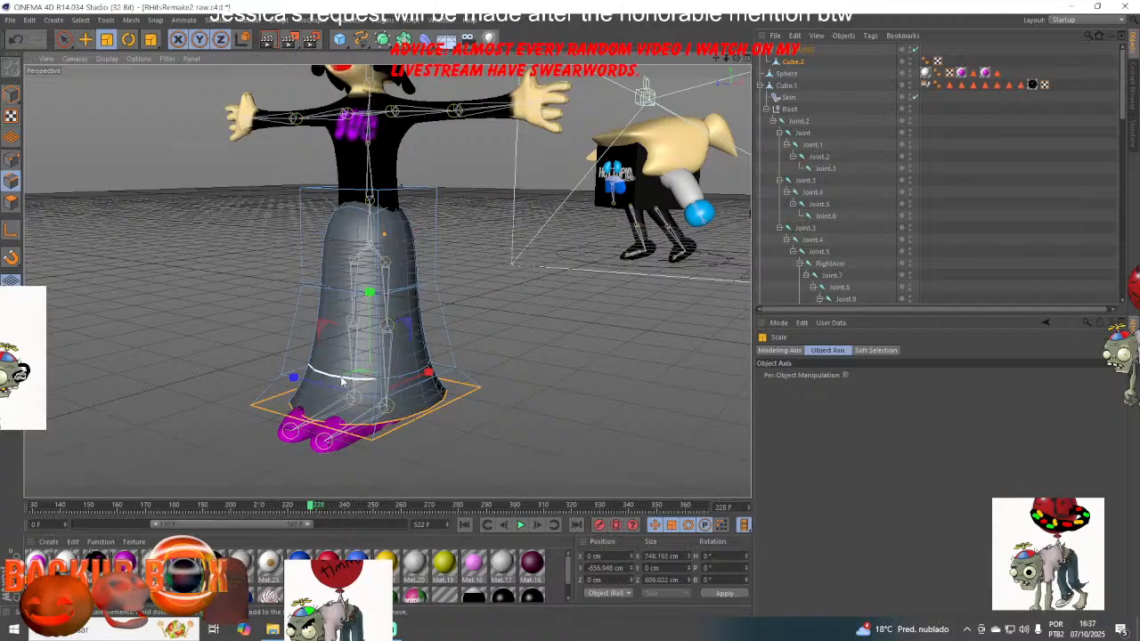
pyautogui.doubleClick(341, 381)
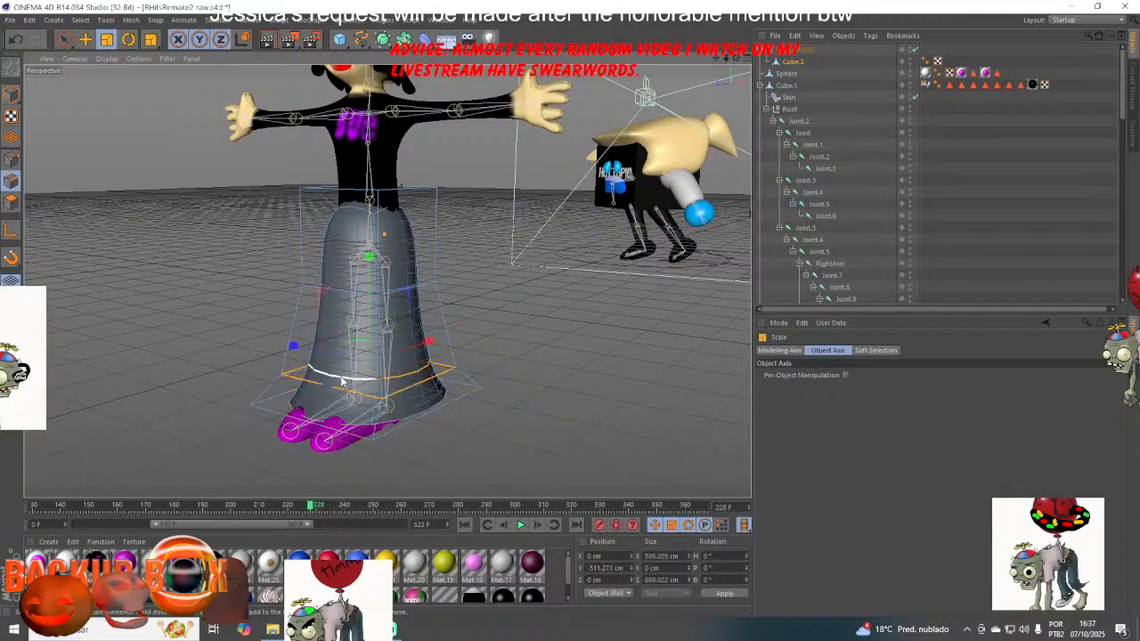
pyautogui.doubleClick(426, 423)
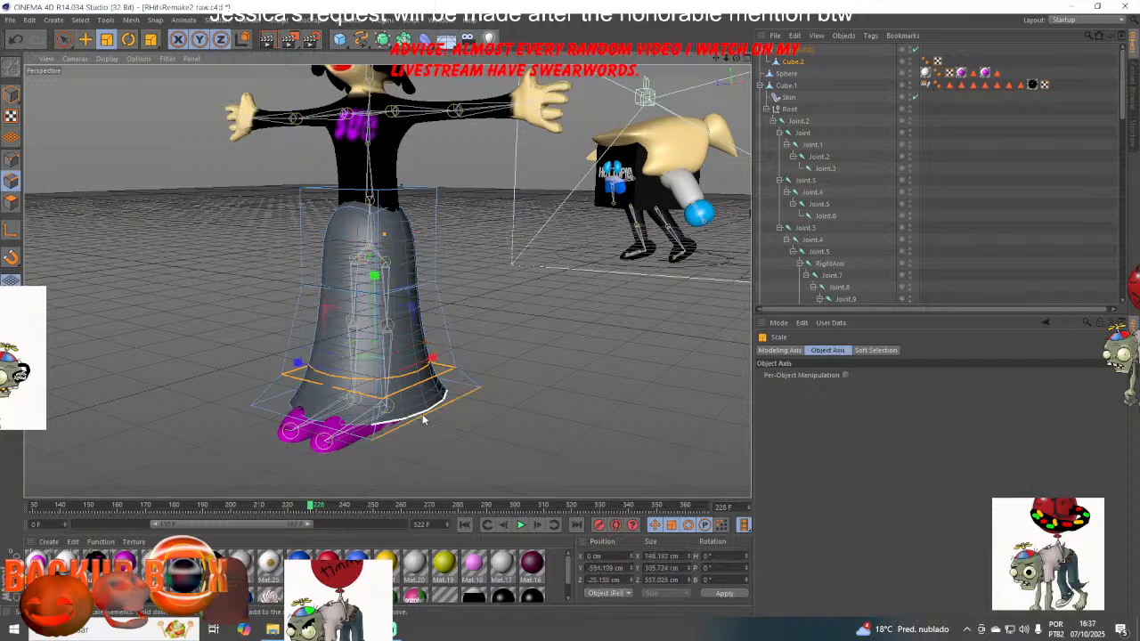
pyautogui.click(86, 39)
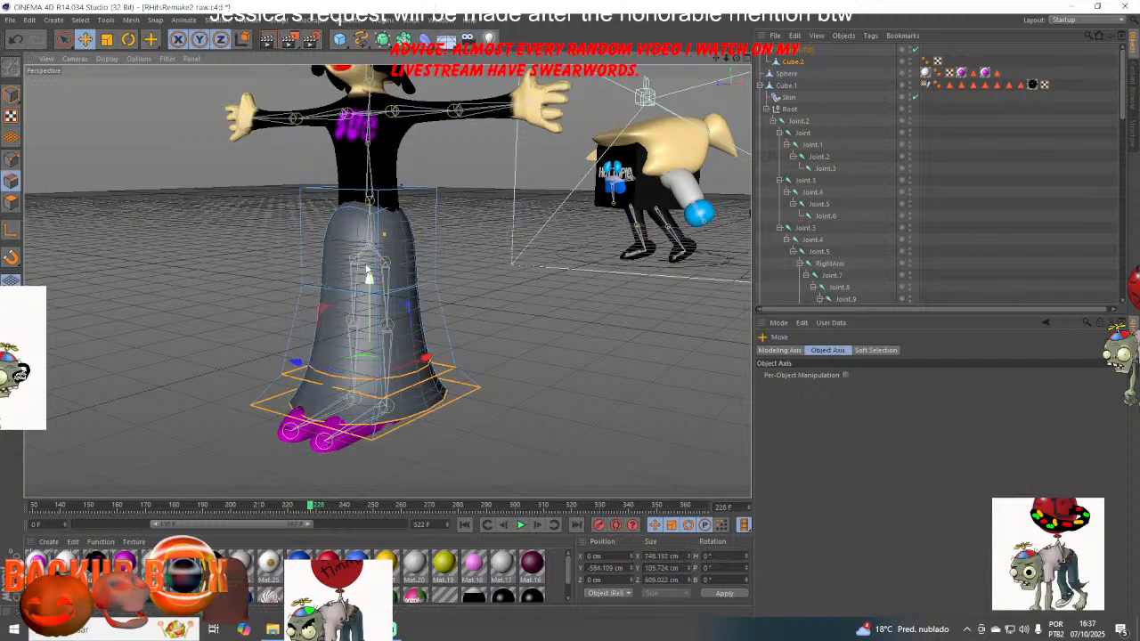
pyautogui.moveTo(369, 274); pyautogui.dragTo(369, 245)
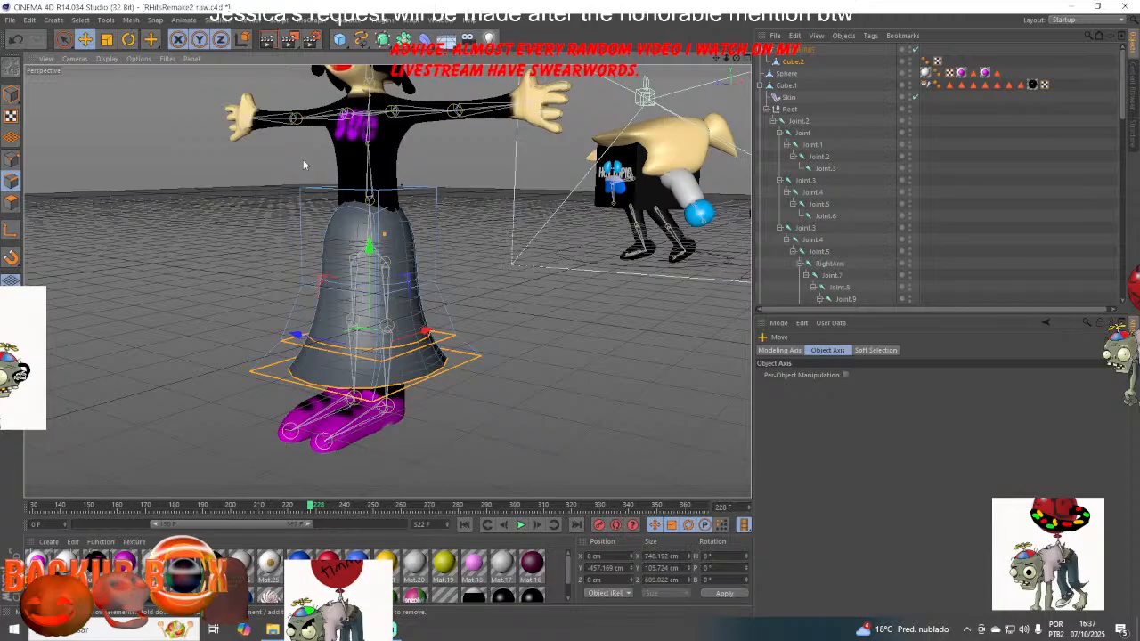
pyautogui.click(107, 39)
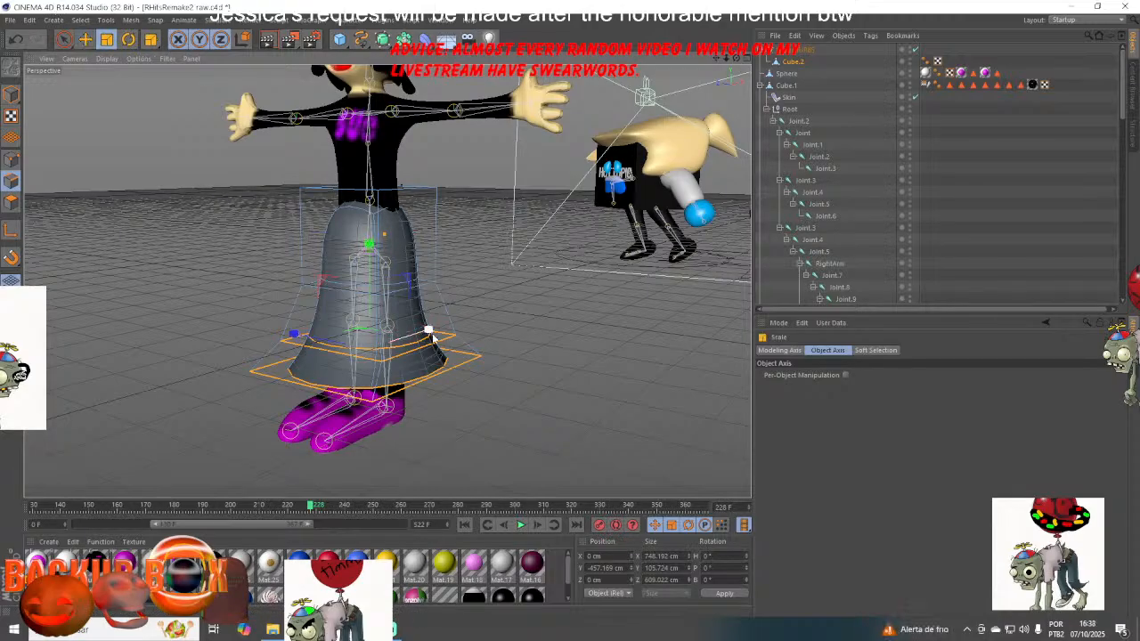
pyautogui.moveTo(431, 336); pyautogui.dragTo(392, 337)
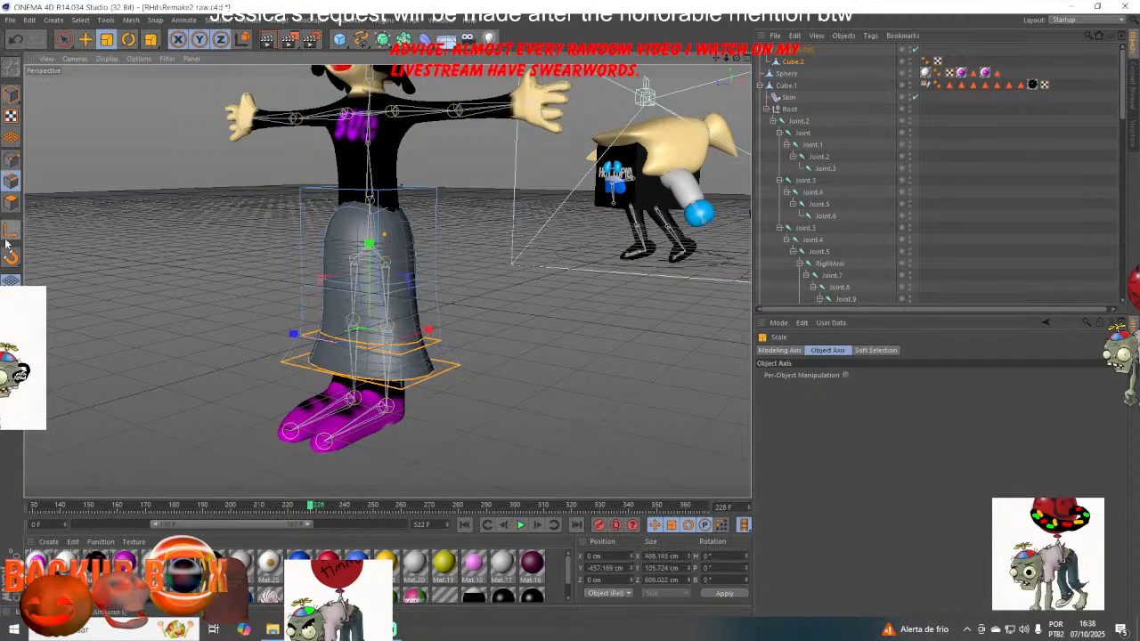
# - Lower the skirt's top face to the waist, at about 67.8 cm on Y, and select the narrow faces along its upper rim
pyautogui.click(11, 202)
pyautogui.click(346, 190)
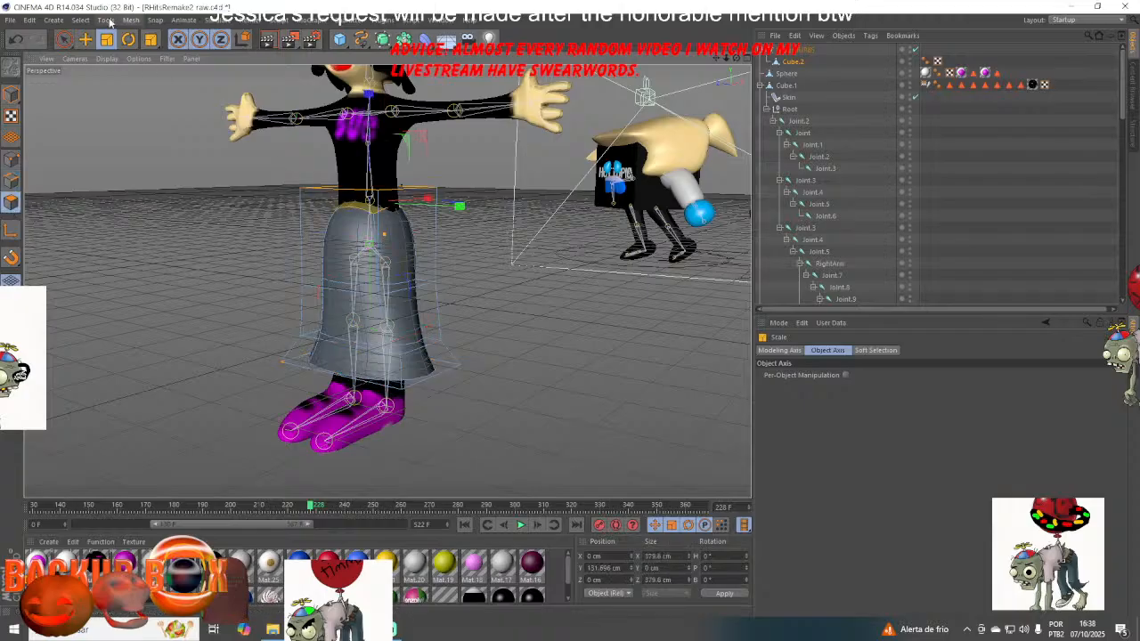
pyautogui.click(86, 40)
pyautogui.moveTo(370, 109); pyautogui.dragTo(374, 135)
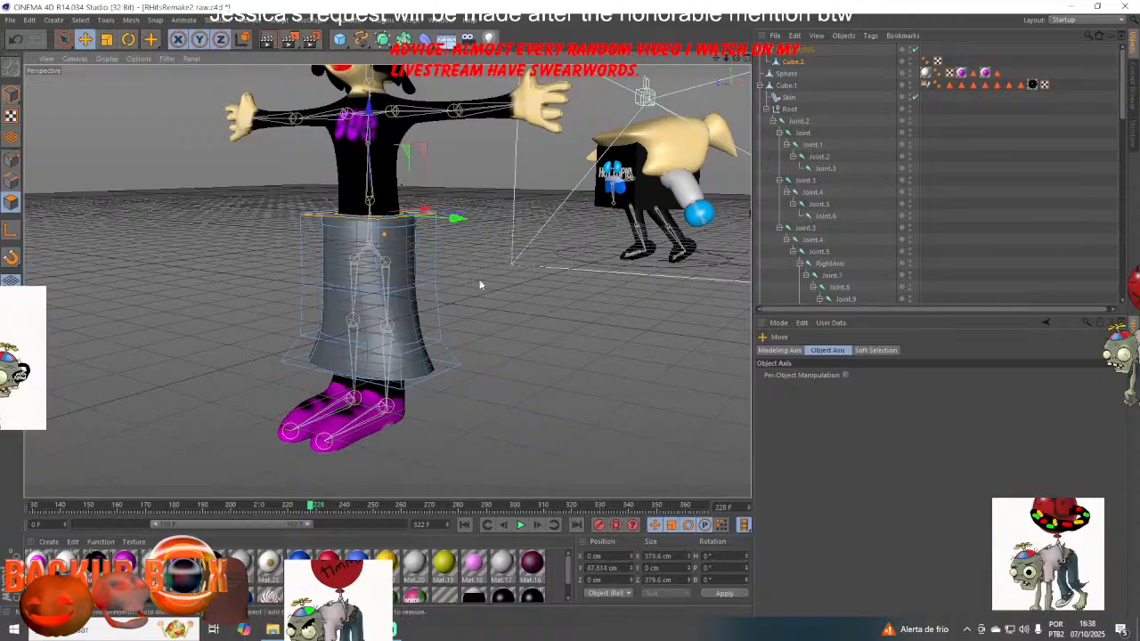
pyautogui.click(358, 221)
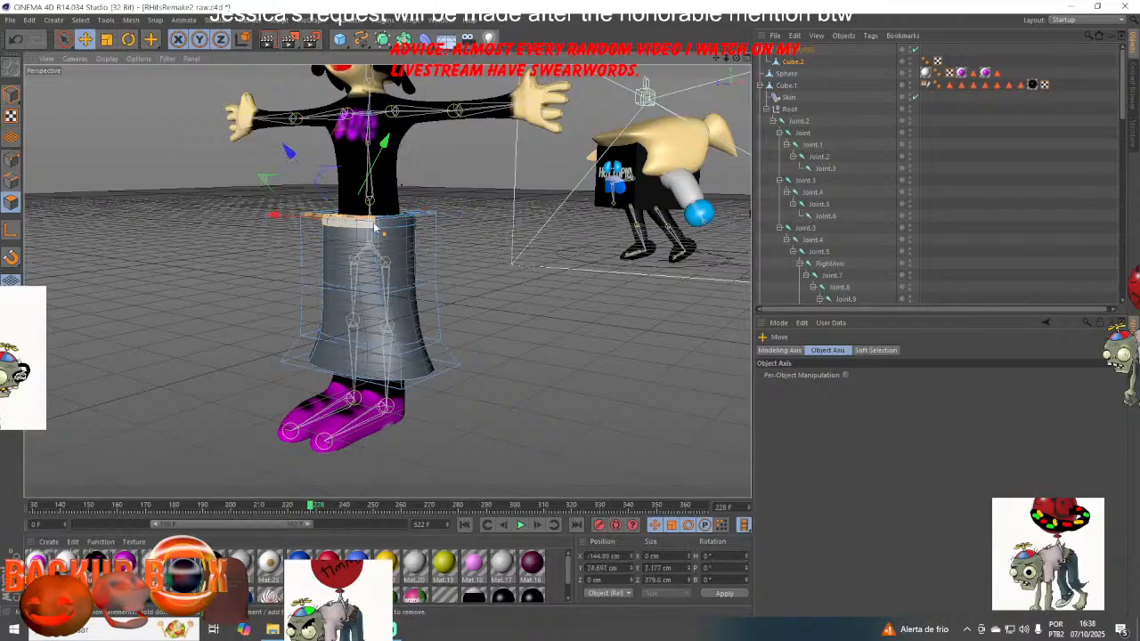
pyautogui.click(396, 220)
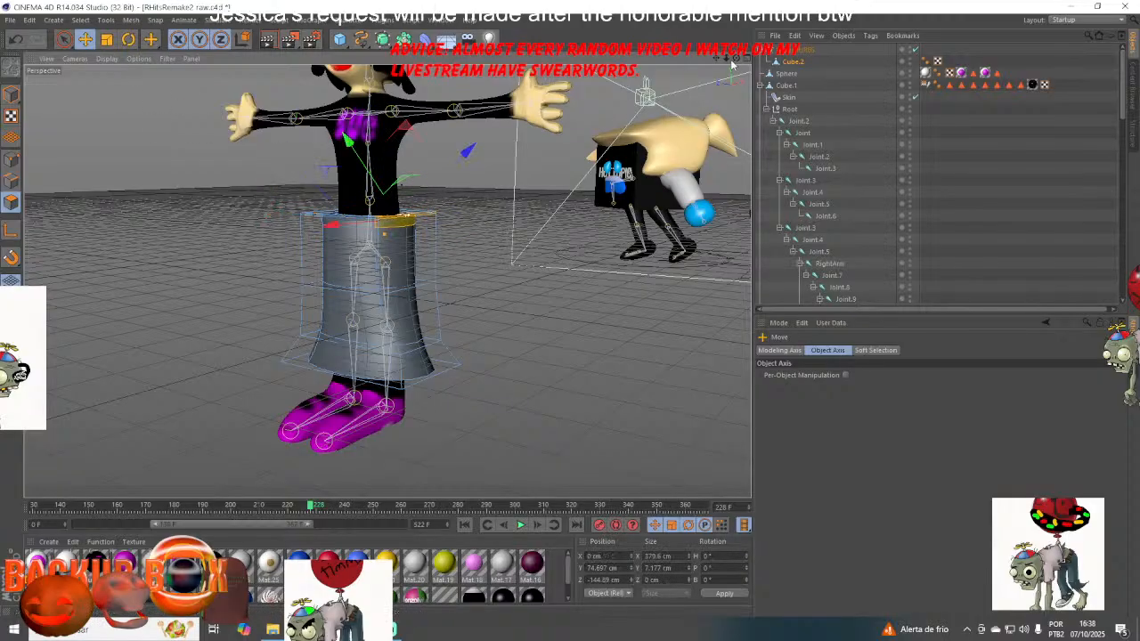
# - Convert the skirt's HyperNURBS into an editable polygon object and save the project
pyautogui.moveTo(732, 64); pyautogui.dragTo(717, 87)
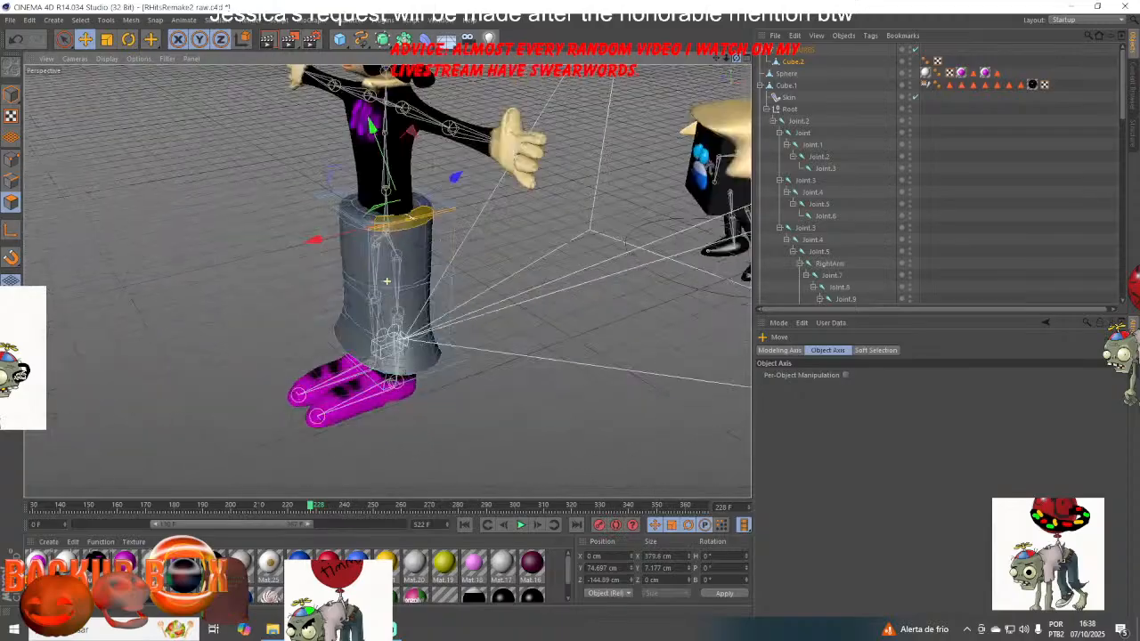
pyautogui.click(947, 161)
pyautogui.click(785, 52)
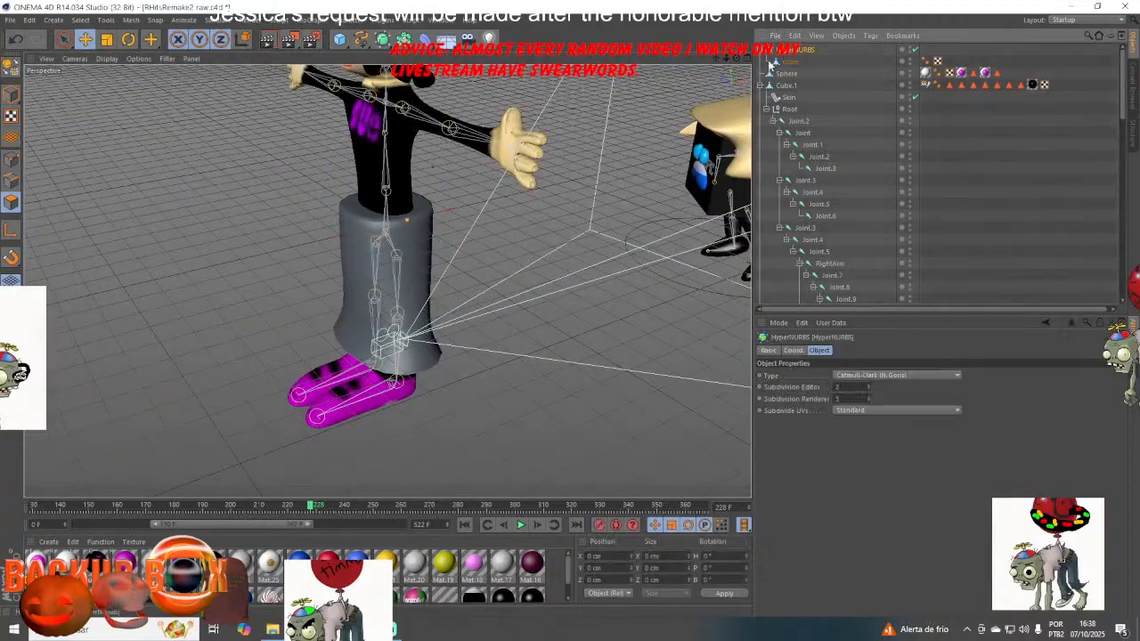
pyautogui.click(9, 66)
pyautogui.click(9, 20)
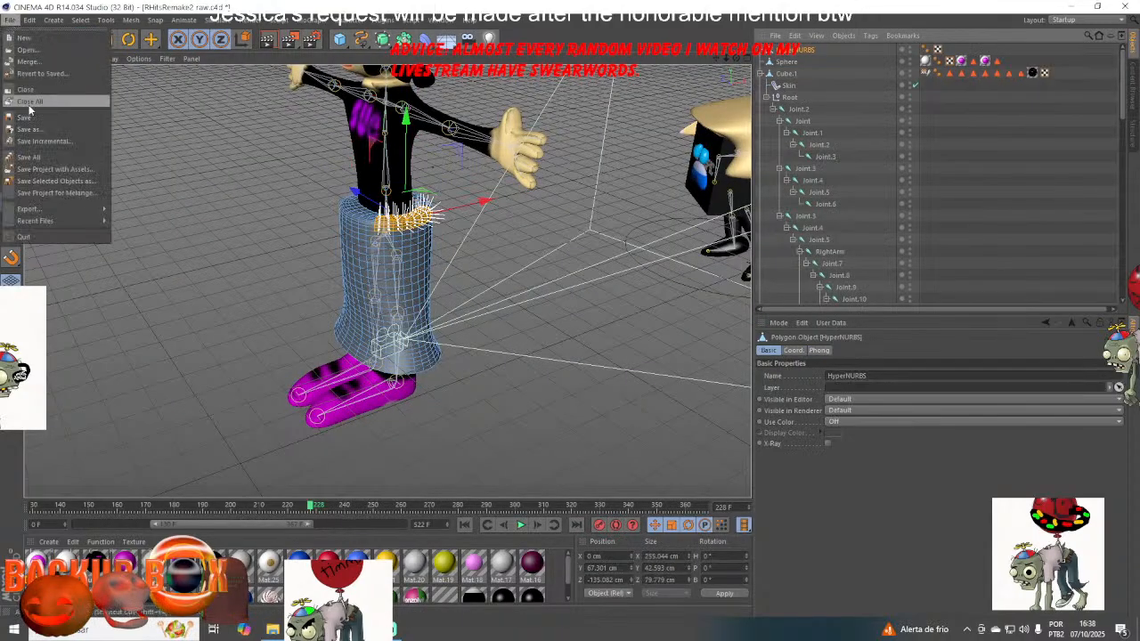
pyautogui.click(27, 119)
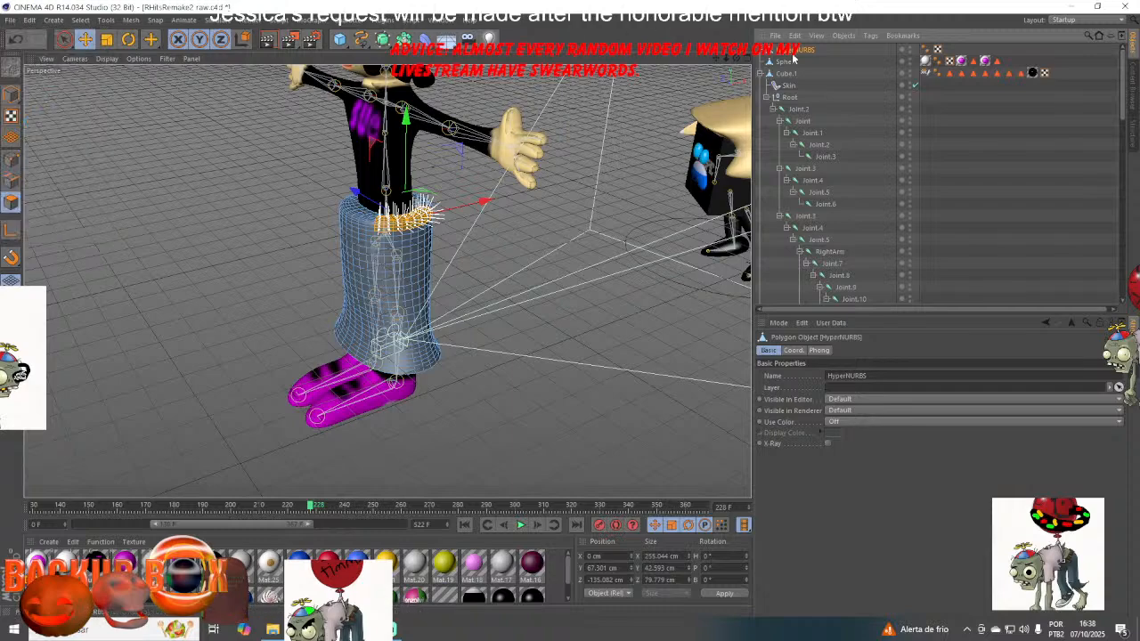
# - Apply the black material Mat.27 to the whole skirt object and save the project
pyautogui.click(11, 95)
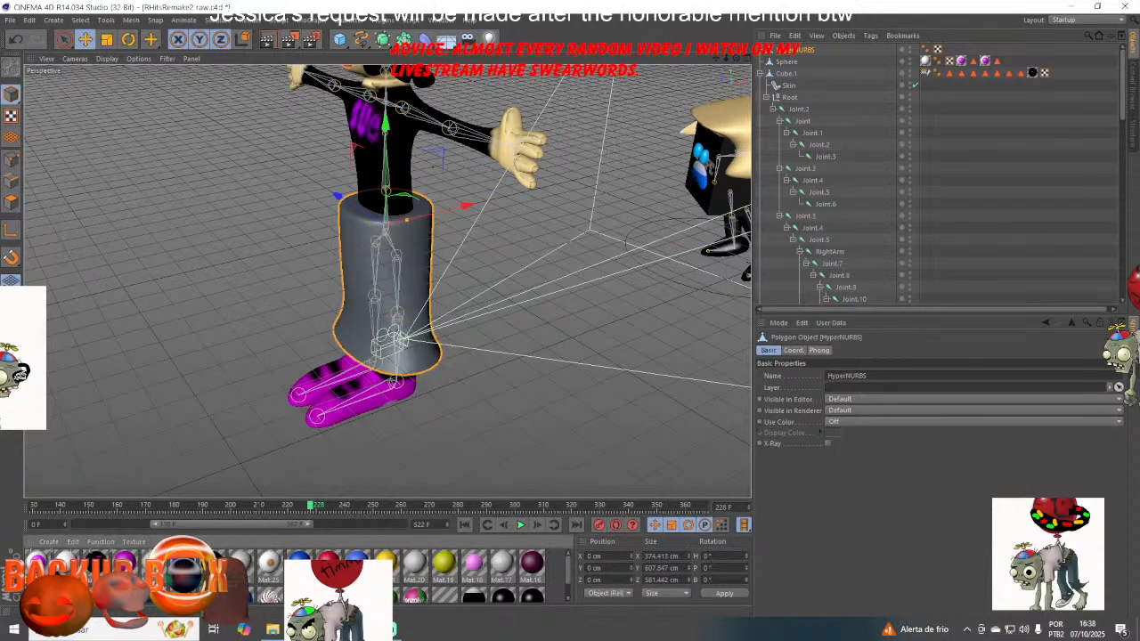
pyautogui.moveTo(328, 251); pyautogui.dragTo(345, 245)
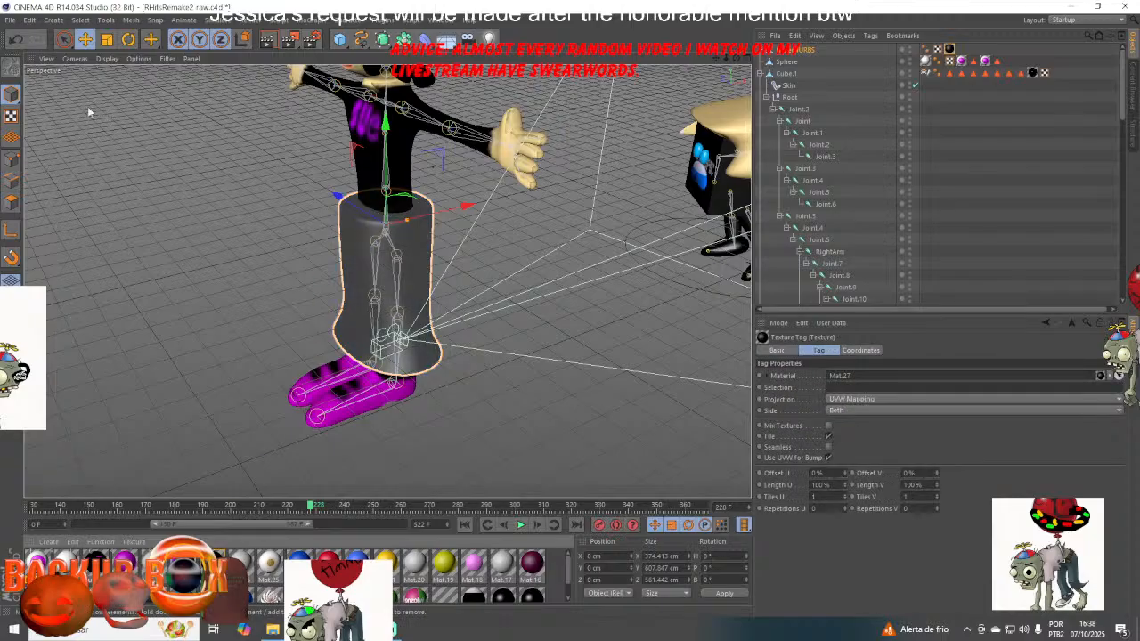
pyautogui.click(6, 20)
pyautogui.click(23, 118)
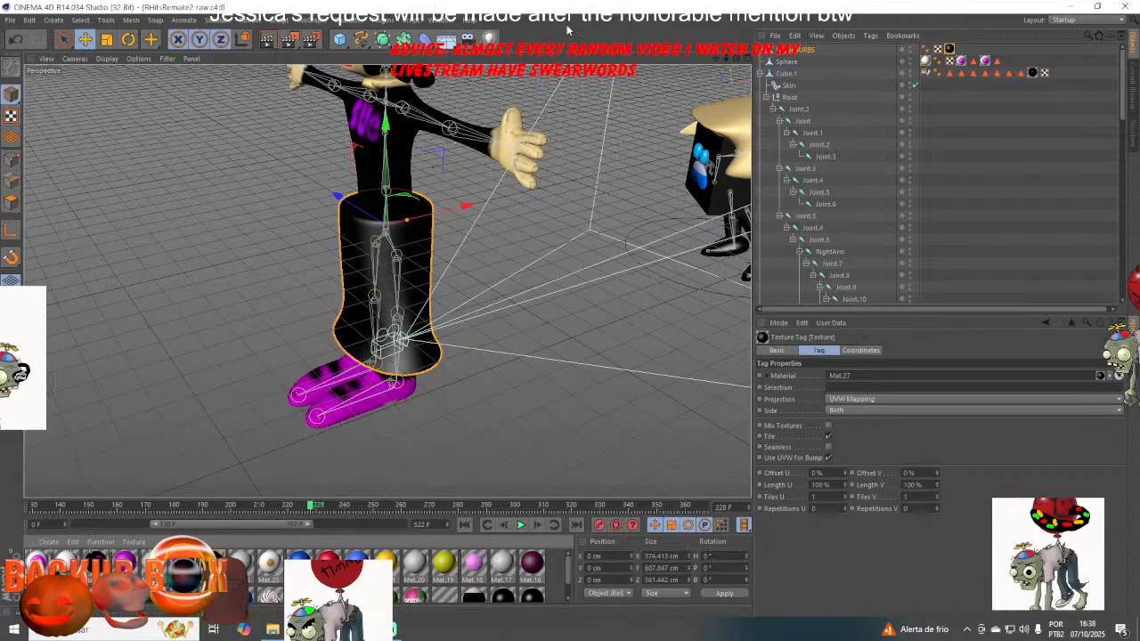
# - Add a Skin deformer and nest it beneath the skirt's polygon object
pyautogui.moveTo(723, 62); pyautogui.dragTo(723, 138)
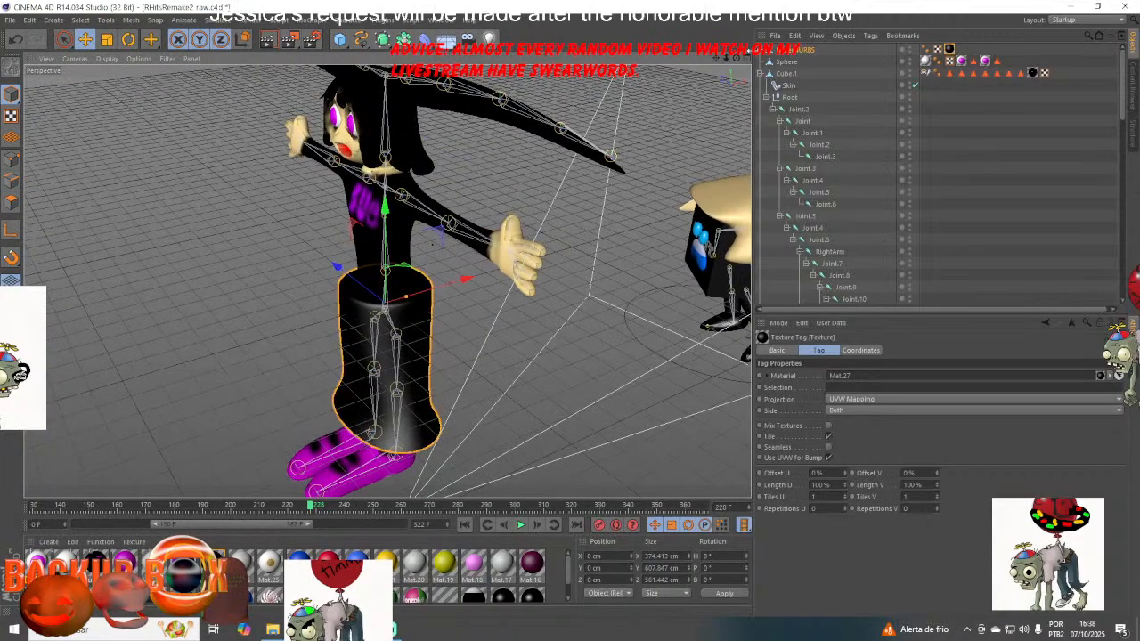
pyautogui.click(324, 22)
pyautogui.moveTo(358, 24)
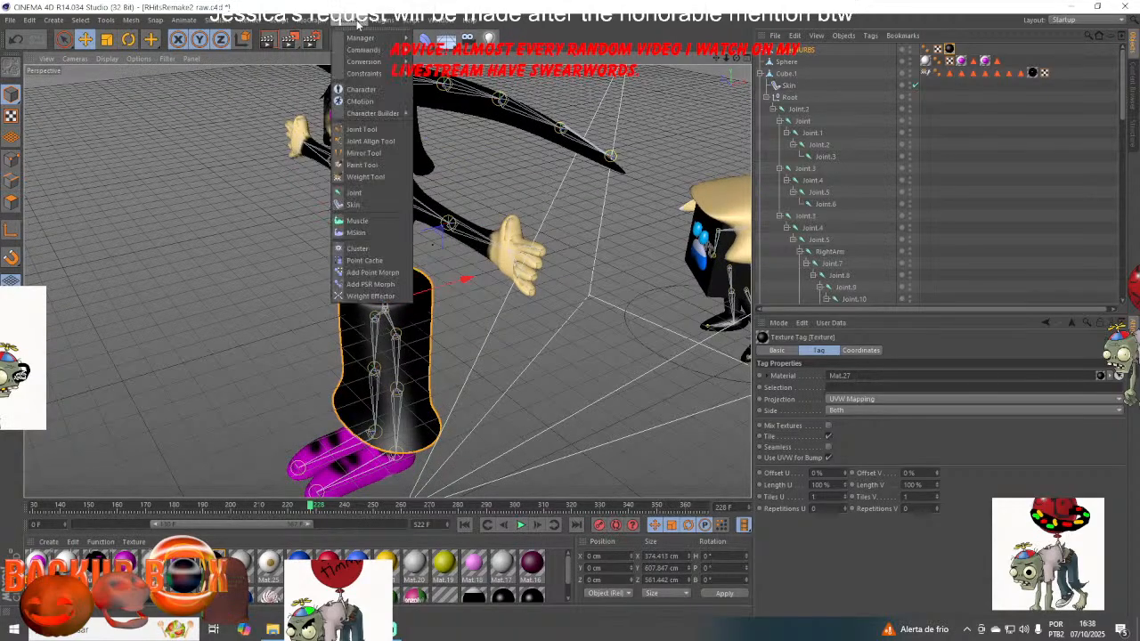
pyautogui.click(361, 204)
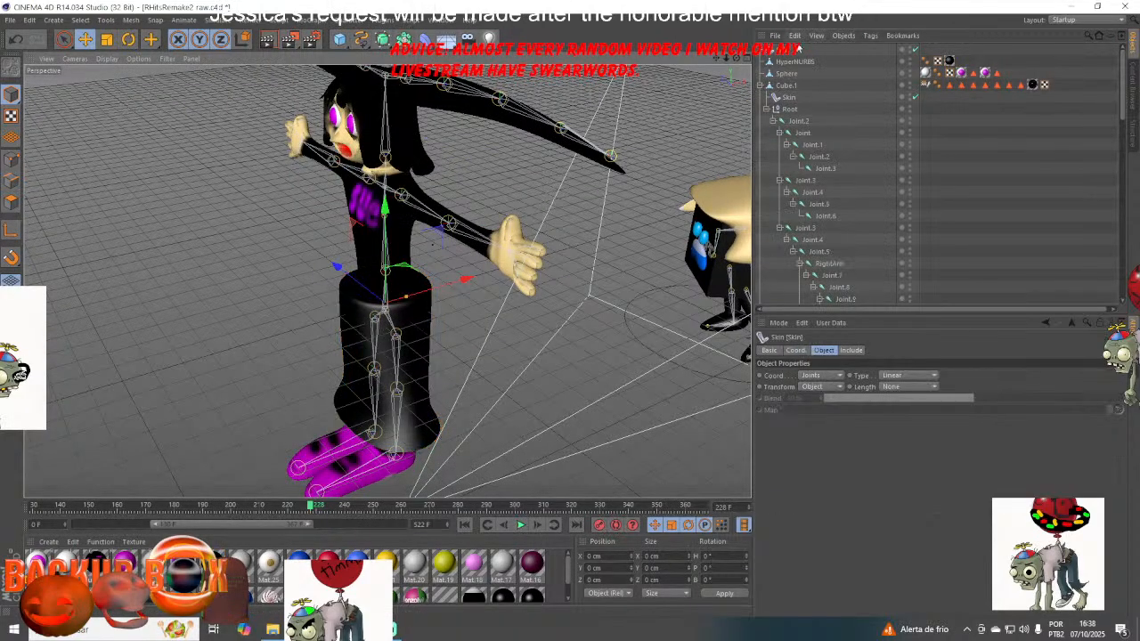
pyautogui.moveTo(789, 66); pyautogui.dragTo(789, 63)
# - Rename the skirt's polygon object to Skirt
pyautogui.doubleClick(790, 50)
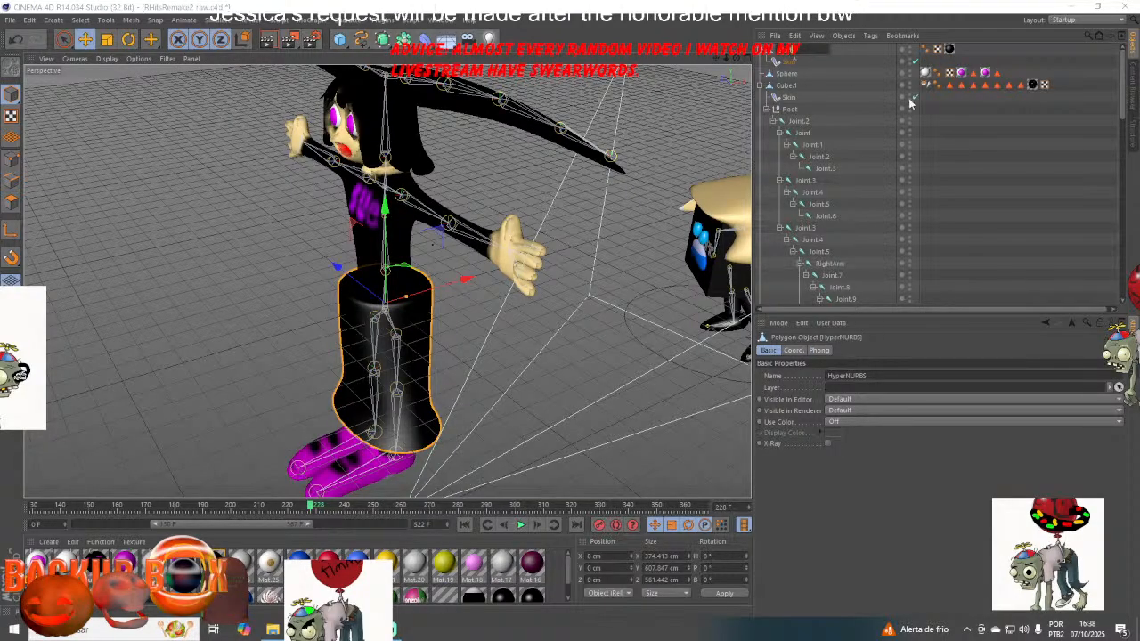
pyautogui.write('Skirt')
pyautogui.press('Return')
# - Compare the Include settings of the skirt's Skin deformer with those of the body's Skin deformer, and save the project
pyautogui.click(784, 61)
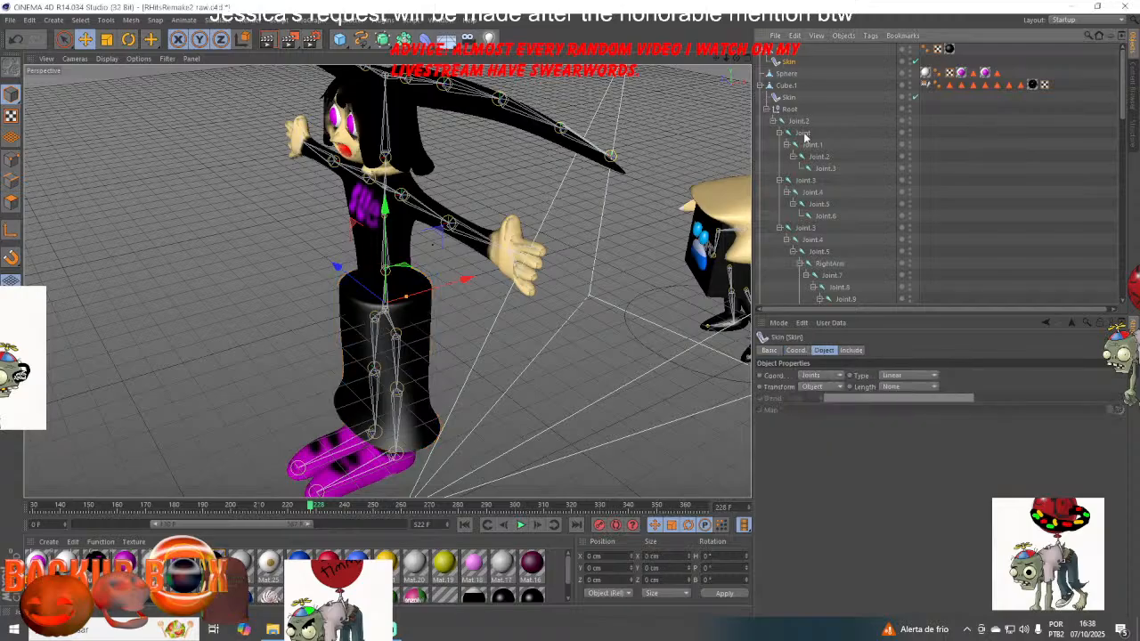
pyautogui.click(851, 350)
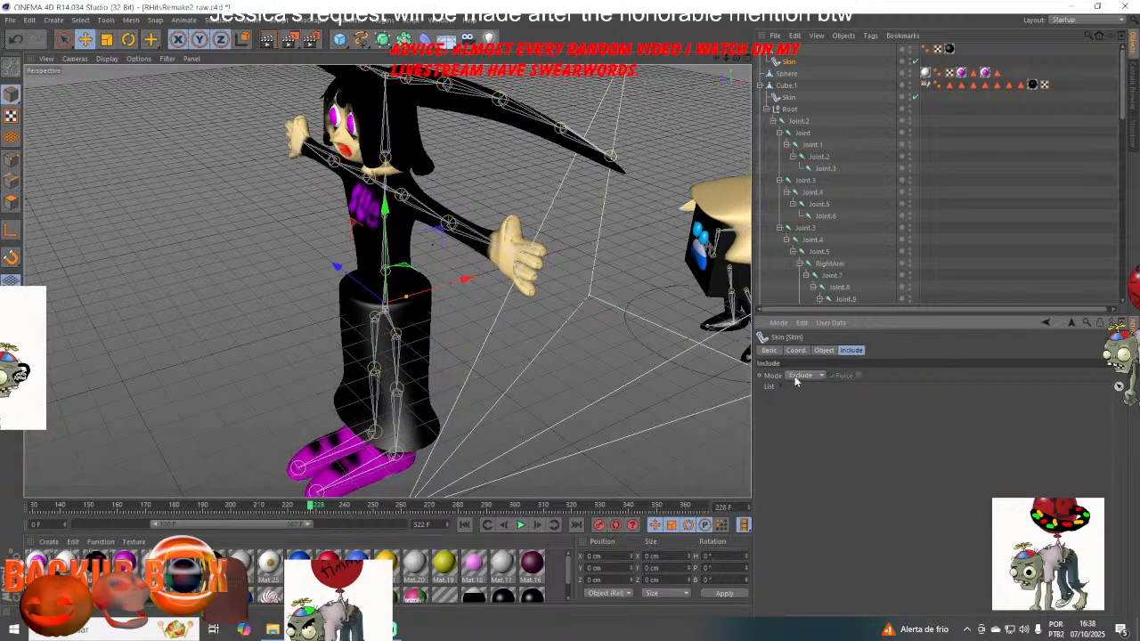
pyautogui.click(787, 86)
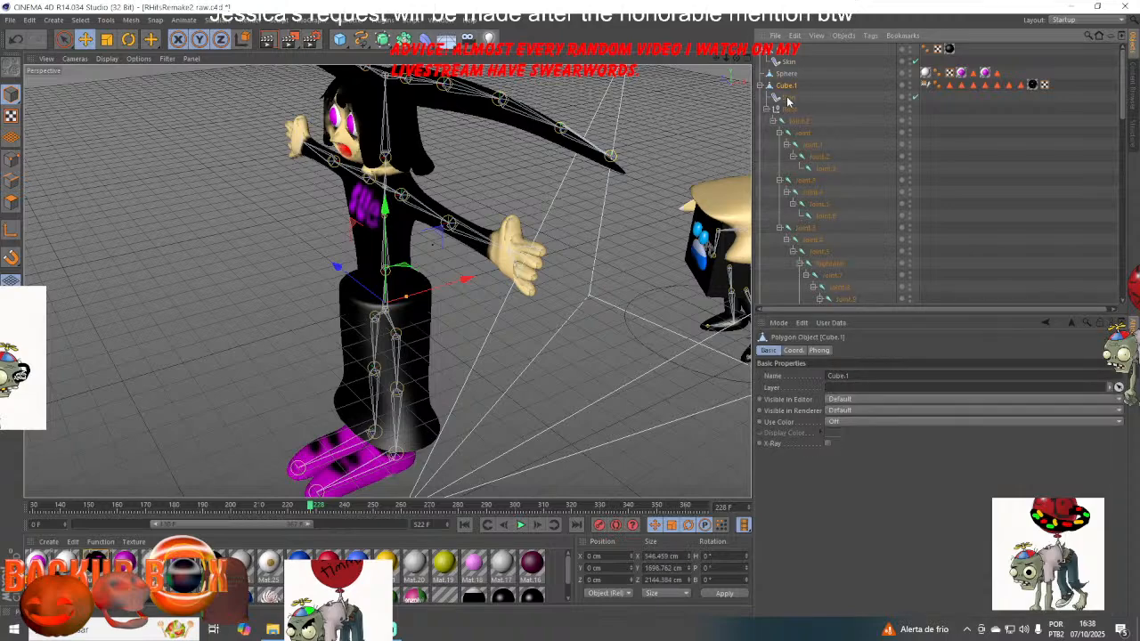
pyautogui.click(787, 100)
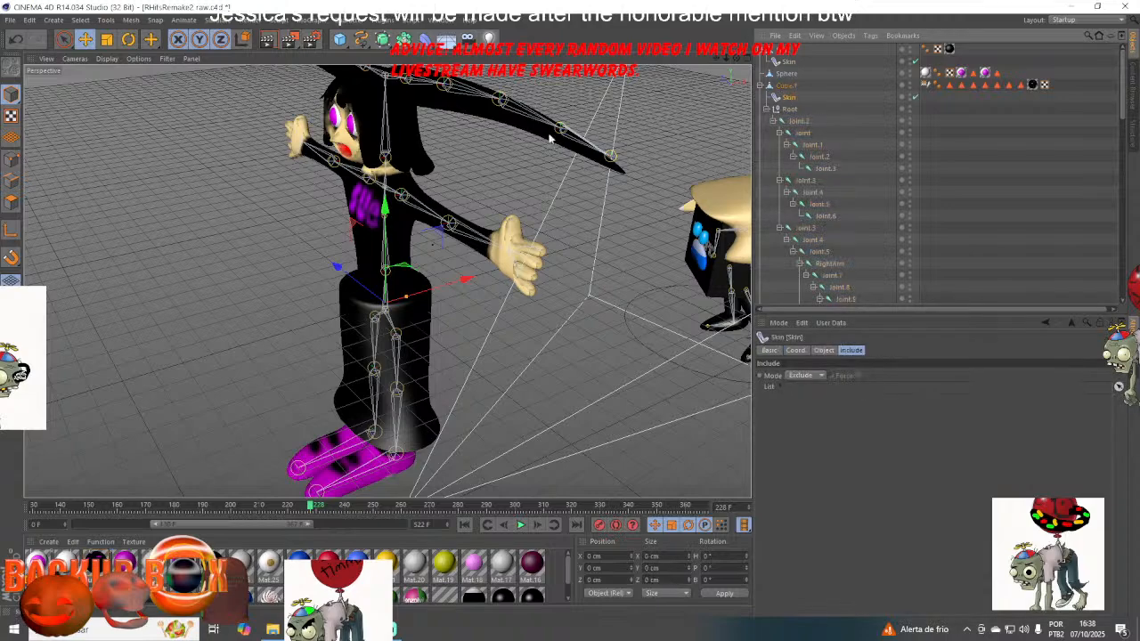
pyautogui.click(9, 20)
pyautogui.click(31, 117)
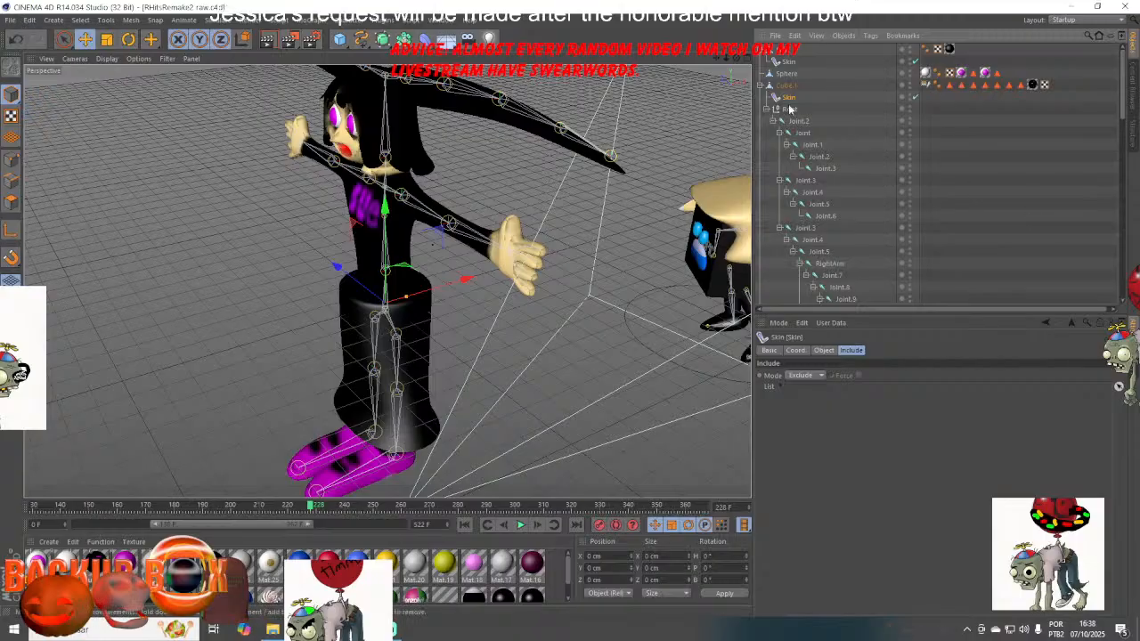
# - Examine the coordinates and object properties of the body's Skin deformer
pyautogui.click(821, 350)
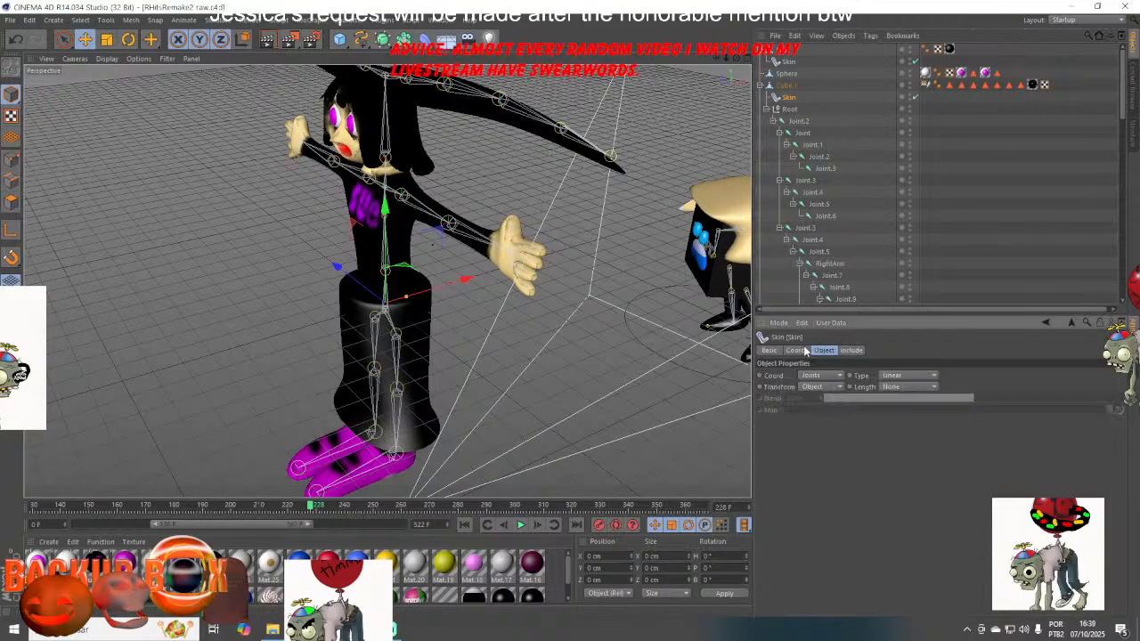
pyautogui.click(804, 350)
pyautogui.click(829, 350)
pyautogui.click(806, 350)
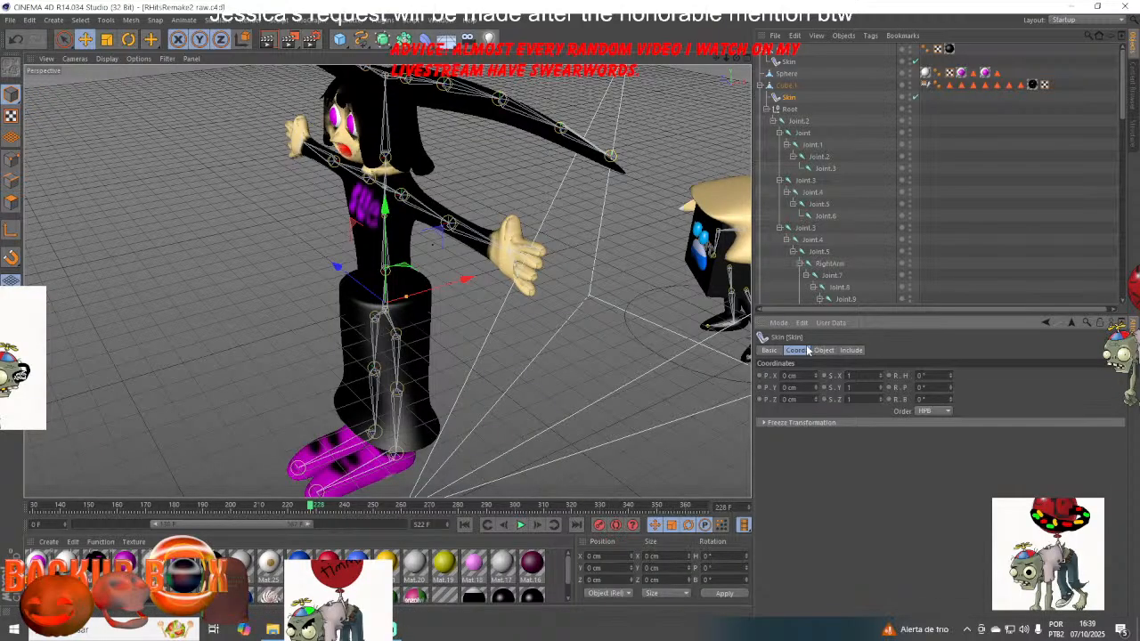
pyautogui.click(819, 351)
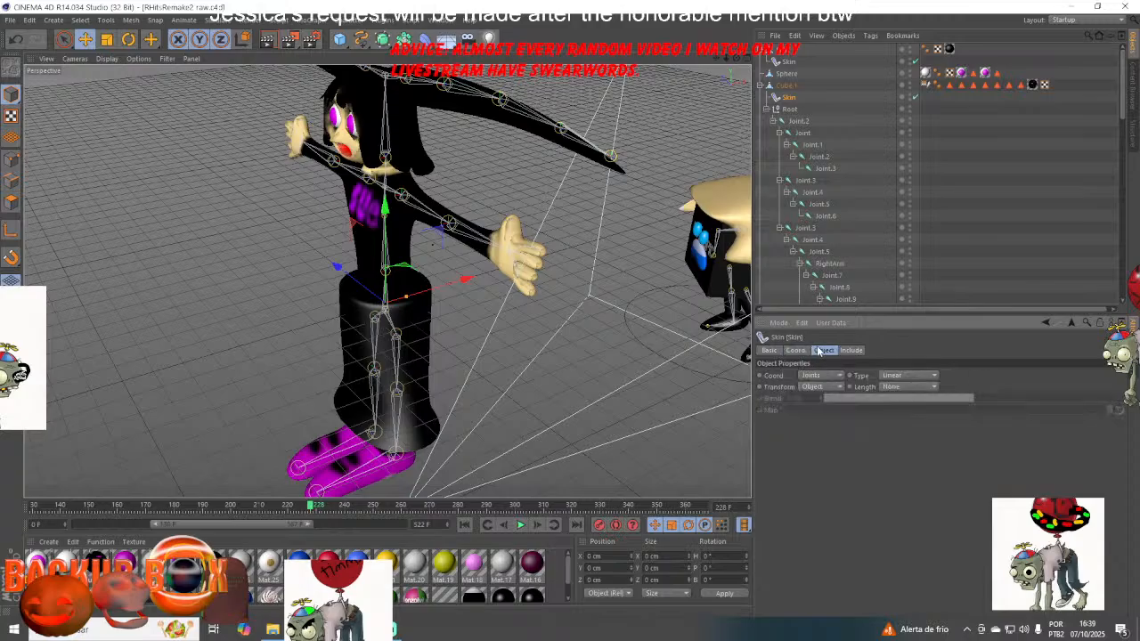
# - Add a Weight tag to the skirt object and select the joints of both legs for it
pyautogui.rightClick(786, 51)
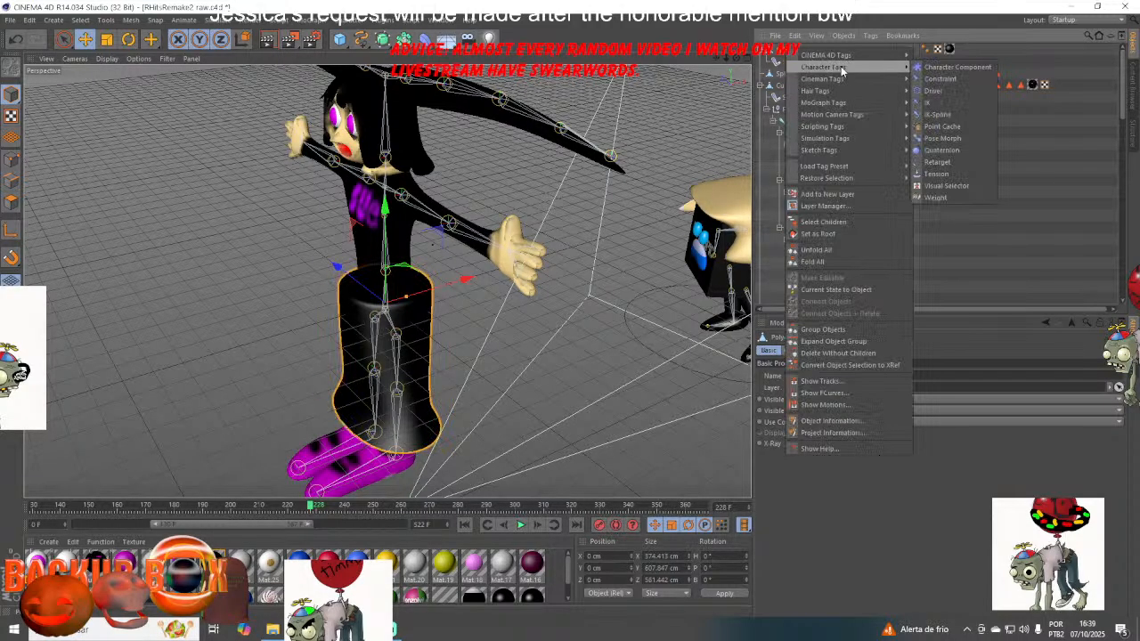
pyautogui.moveTo(862, 56)
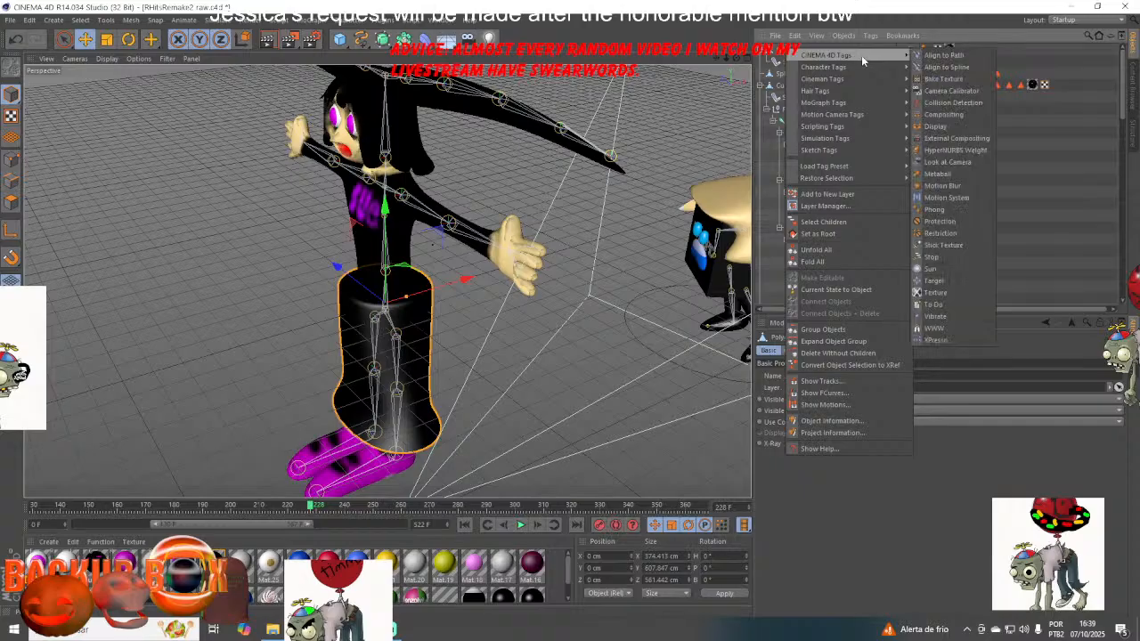
pyautogui.moveTo(823, 71)
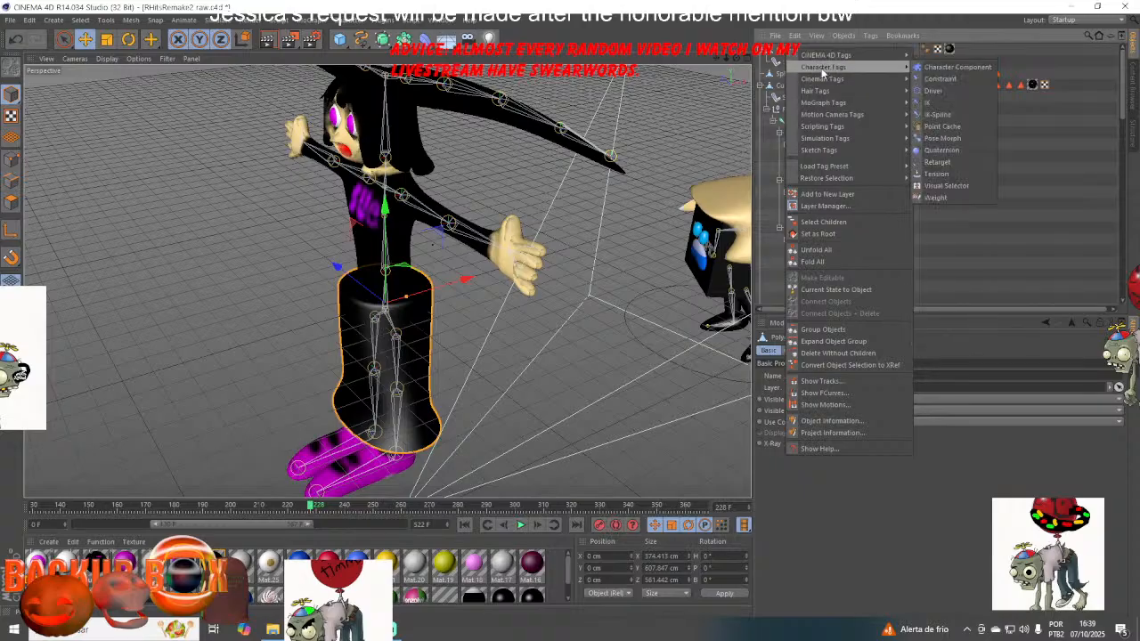
pyautogui.click(953, 196)
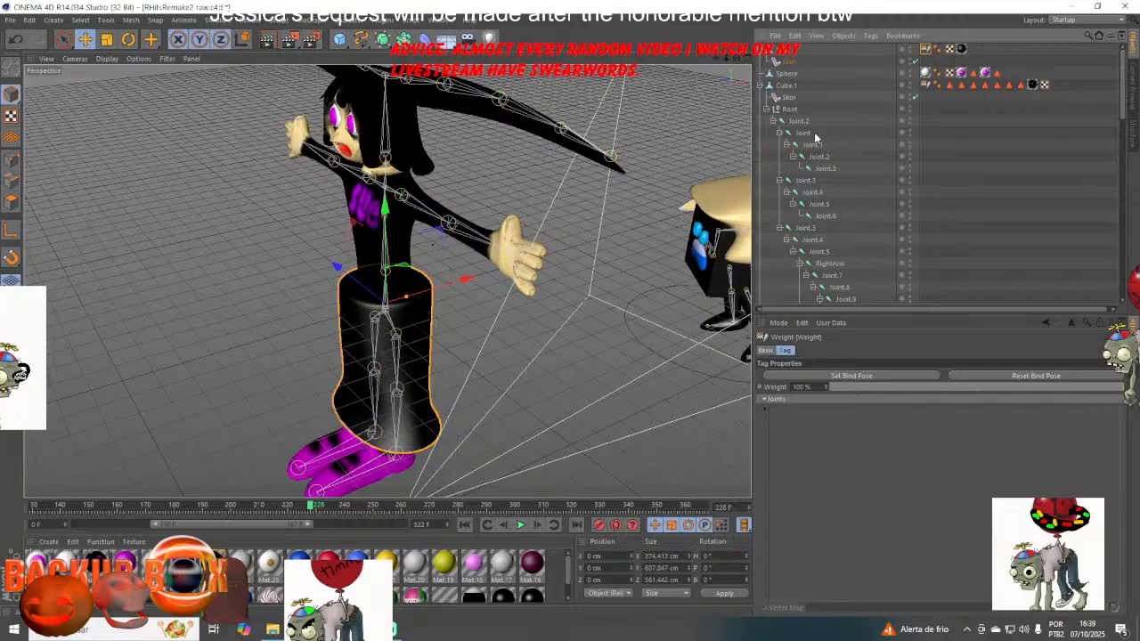
pyautogui.moveTo(804, 146); pyautogui.dragTo(807, 211)
pyautogui.click(926, 50)
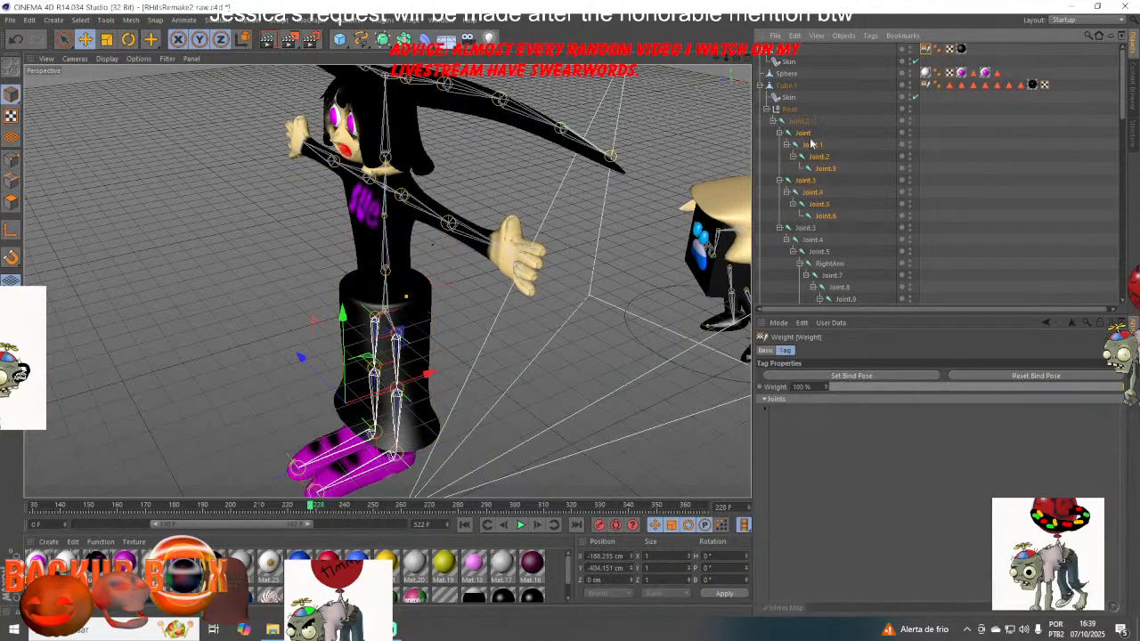
pyautogui.click(951, 225)
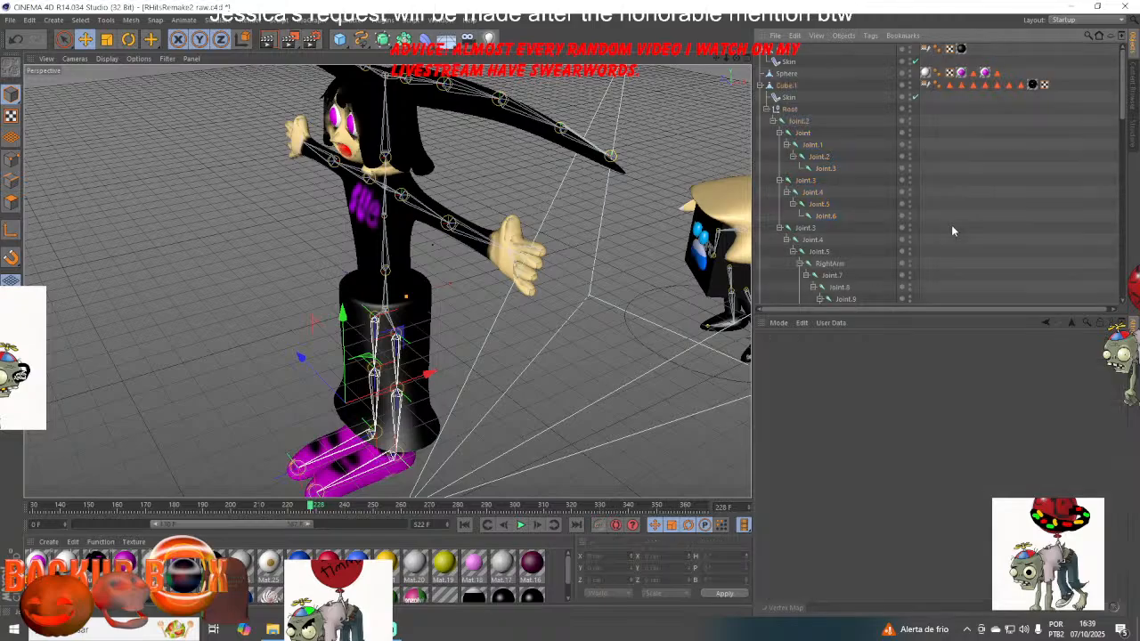
# - Save the project with the skirt's Weight tag included
pyautogui.moveTo(737, 58)
pyautogui.mouseDown()
pyautogui.moveTo(792, 22)
pyautogui.moveTo(736, 62)
pyautogui.mouseUp()
pyautogui.click(10, 20)
pyautogui.click(24, 119)
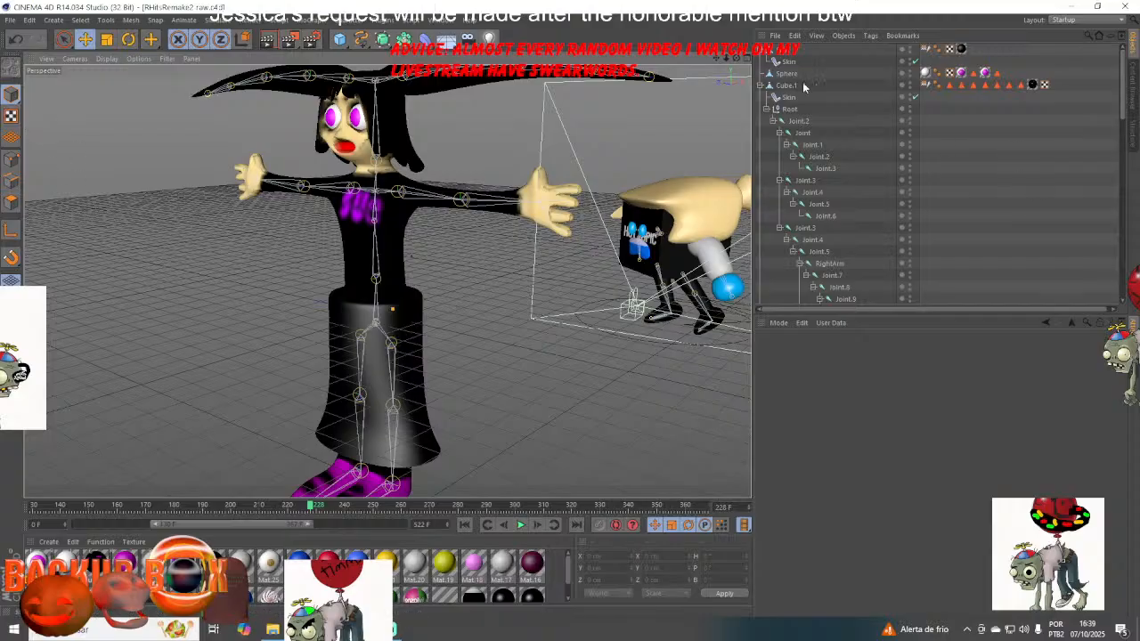
pyautogui.moveTo(718, 58); pyautogui.dragTo(802, 86)
pyautogui.moveTo(718, 57); pyautogui.dragTo(715, 122)
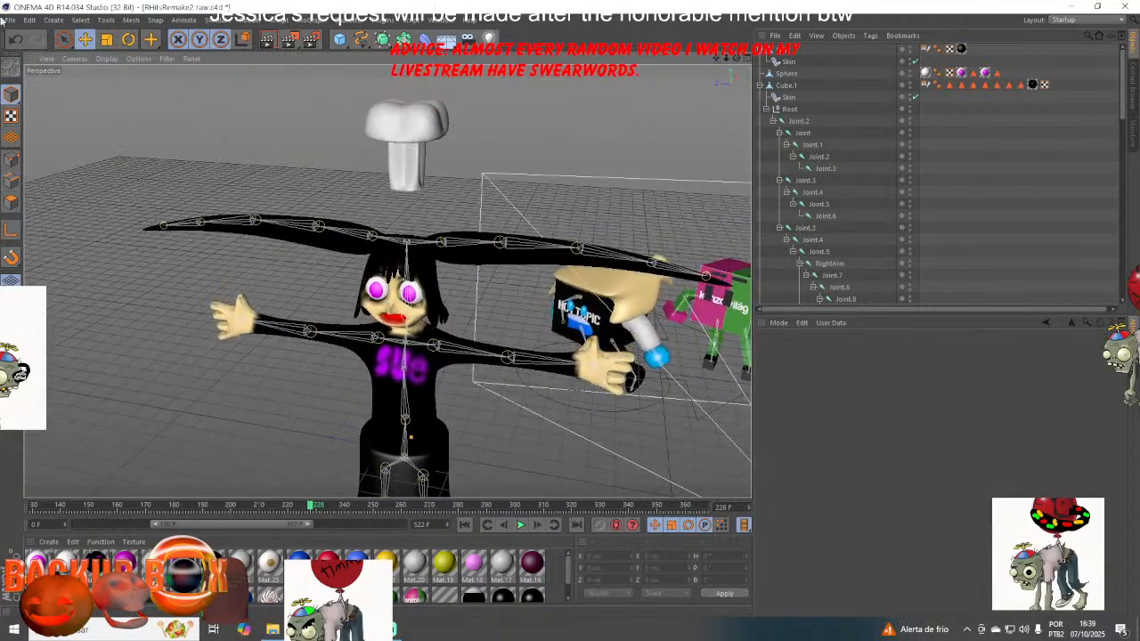
pyautogui.click(9, 21)
pyautogui.click(30, 116)
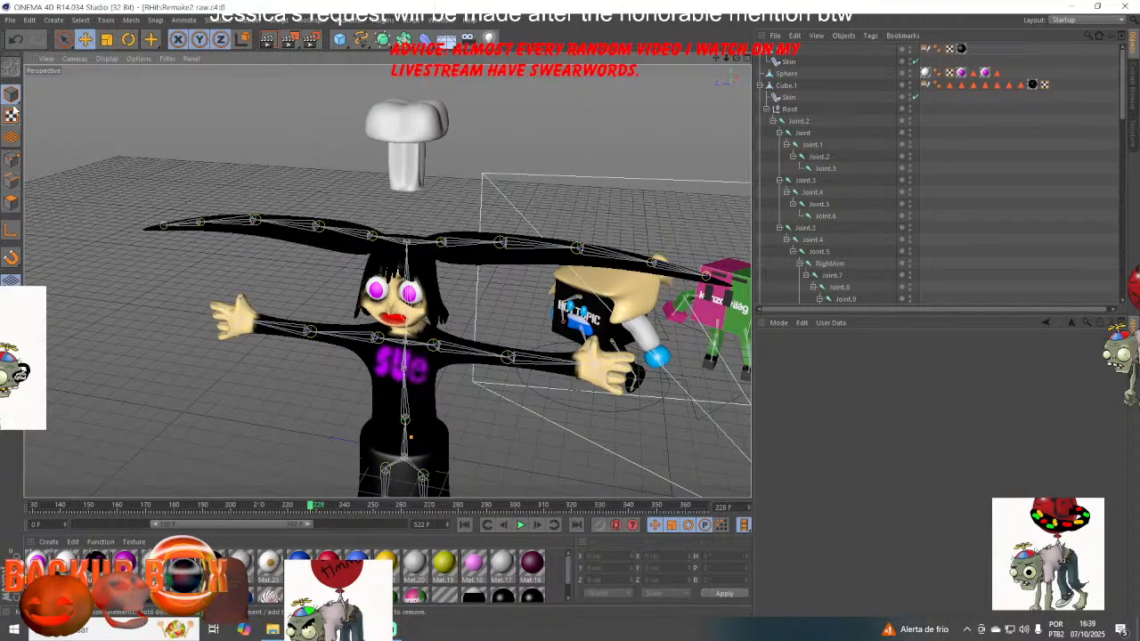
# - Try lowering the Sphere object on the character's face to about 687 cm on Y, and undo the move
pyautogui.click(787, 73)
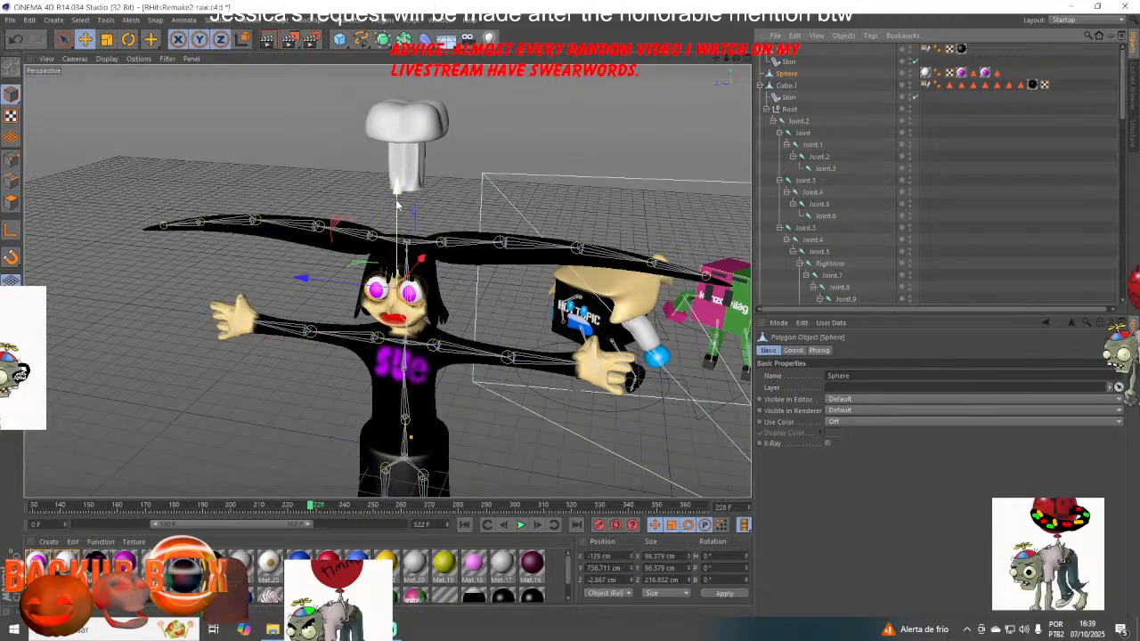
pyautogui.moveTo(397, 206); pyautogui.dragTo(404, 231)
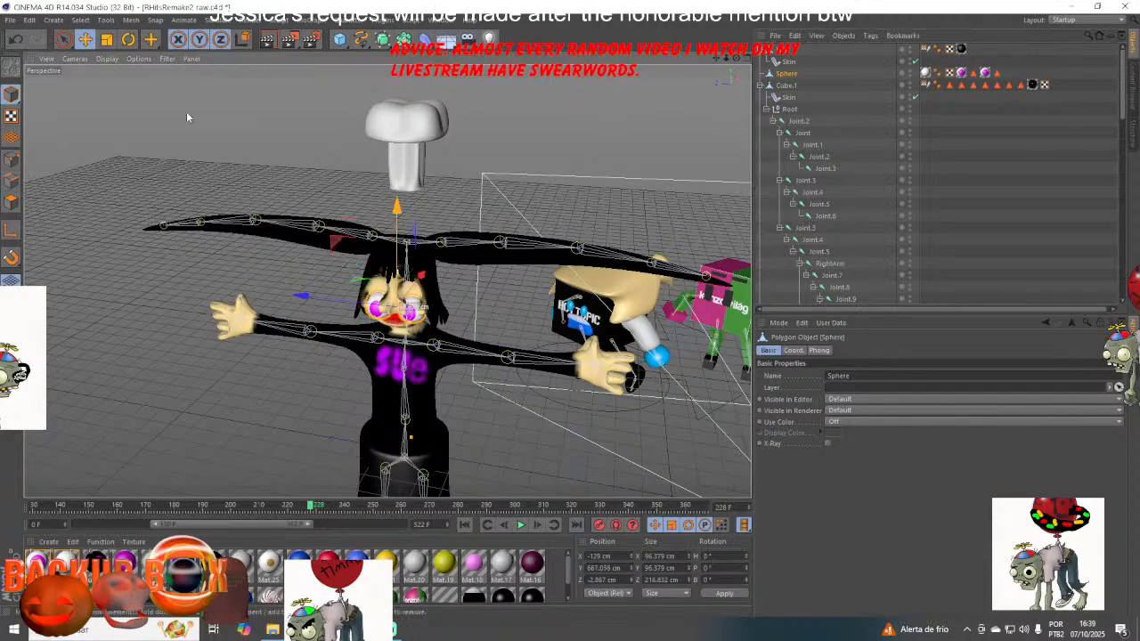
pyautogui.click(16, 38)
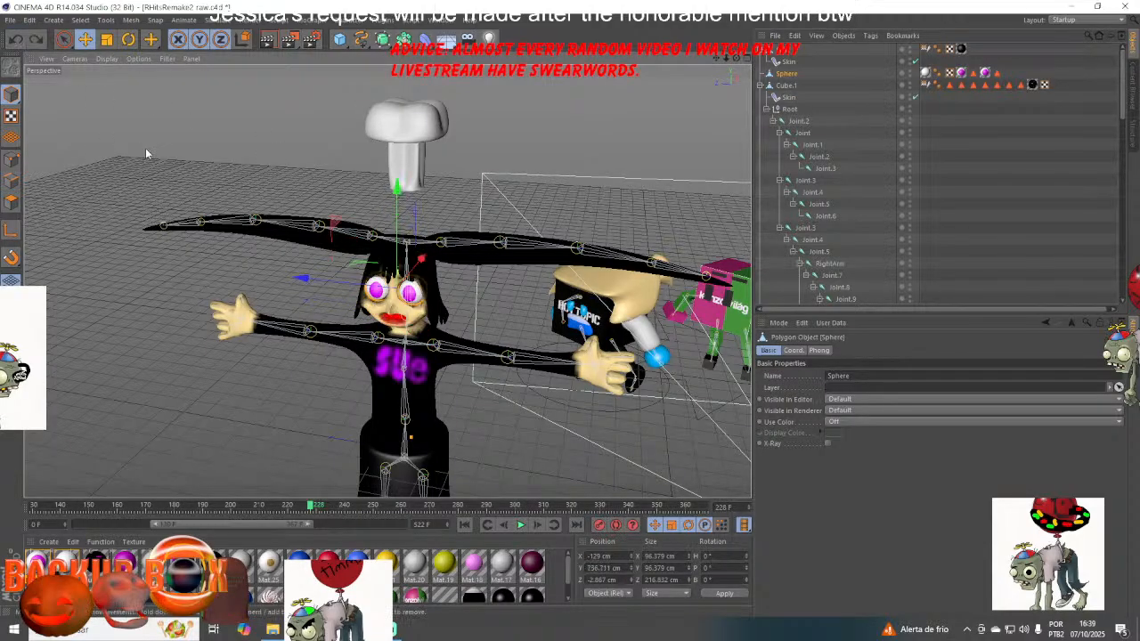
# - Make the Sphere on the character's face a child of the Neck joint and save the project
pyautogui.click(165, 132)
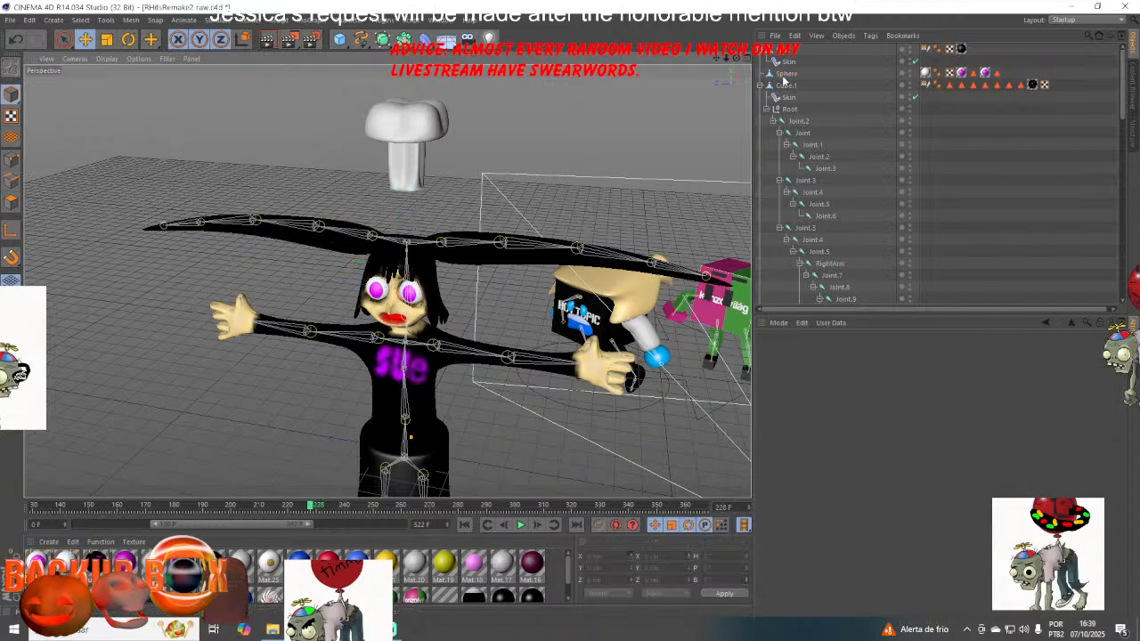
pyautogui.moveTo(783, 77); pyautogui.dragTo(817, 119)
pyautogui.moveTo(820, 45); pyautogui.dragTo(821, 142)
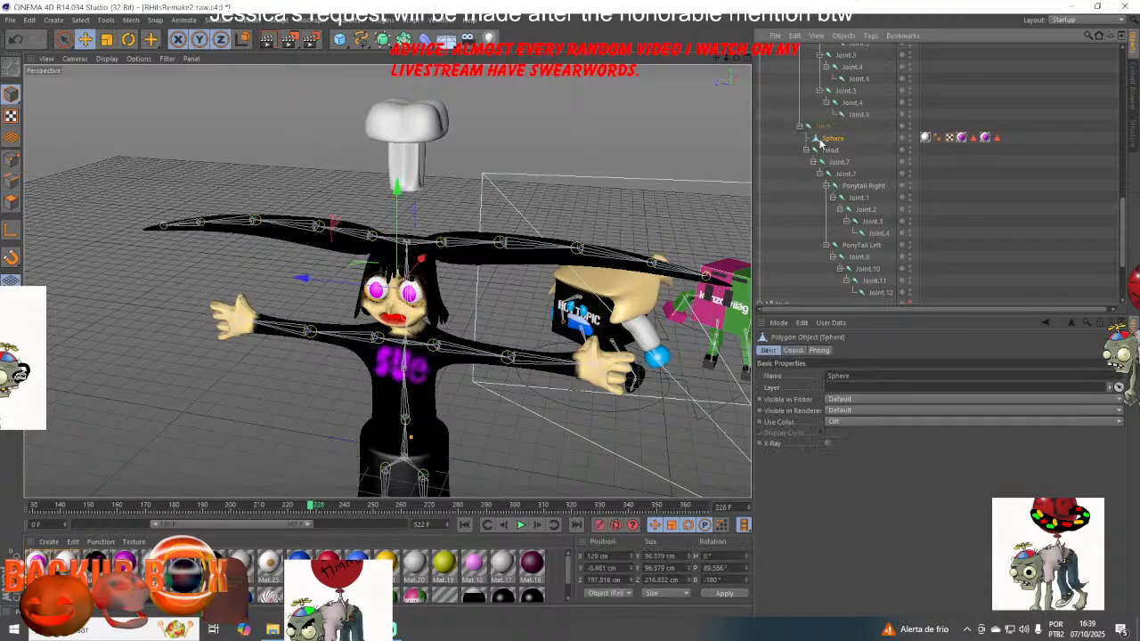
pyautogui.click(10, 21)
pyautogui.click(26, 117)
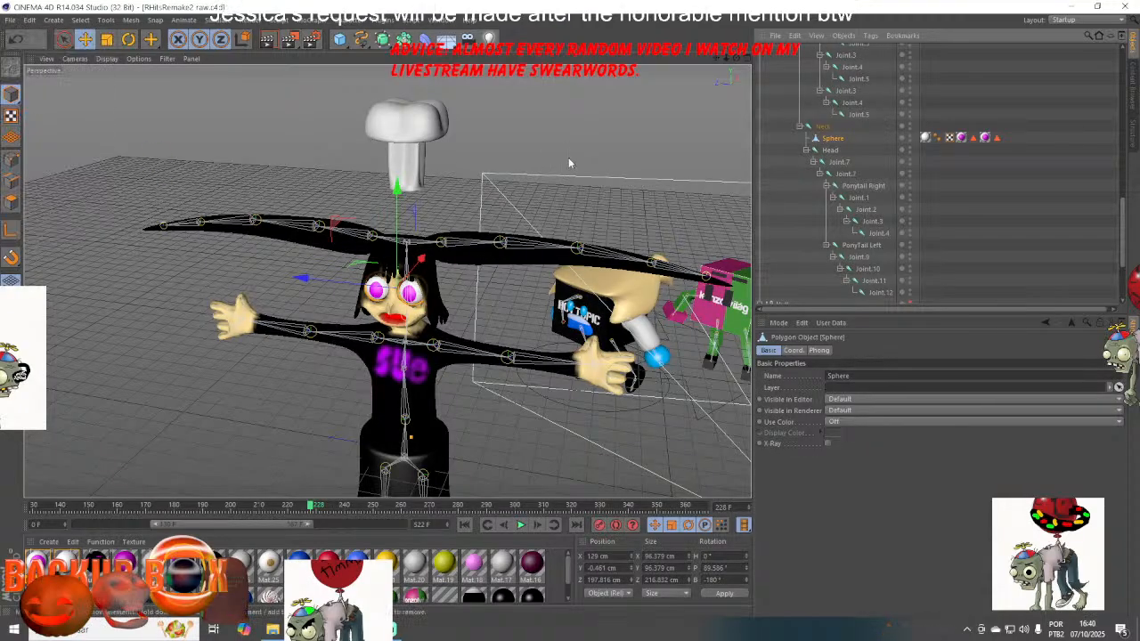
# - Lower the white chef hat onto the head at about 960 cm on Y and place it above the Skirt in the hierarchy
pyautogui.scroll(6, 847, 178)
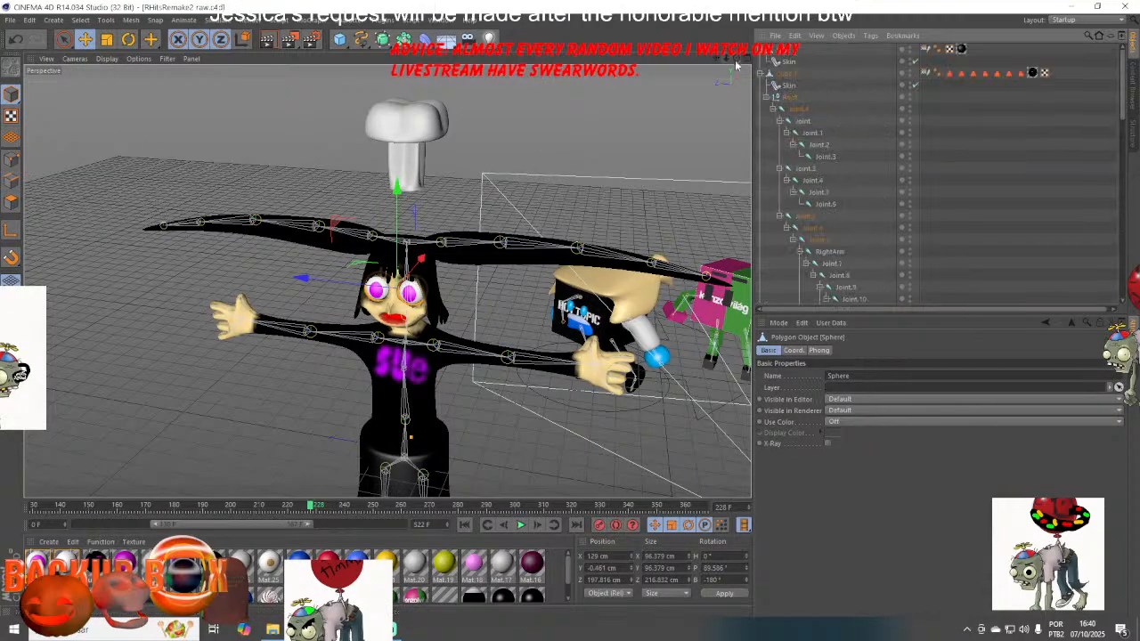
pyautogui.moveTo(736, 64); pyautogui.dragTo(771, 67)
pyautogui.click(760, 73)
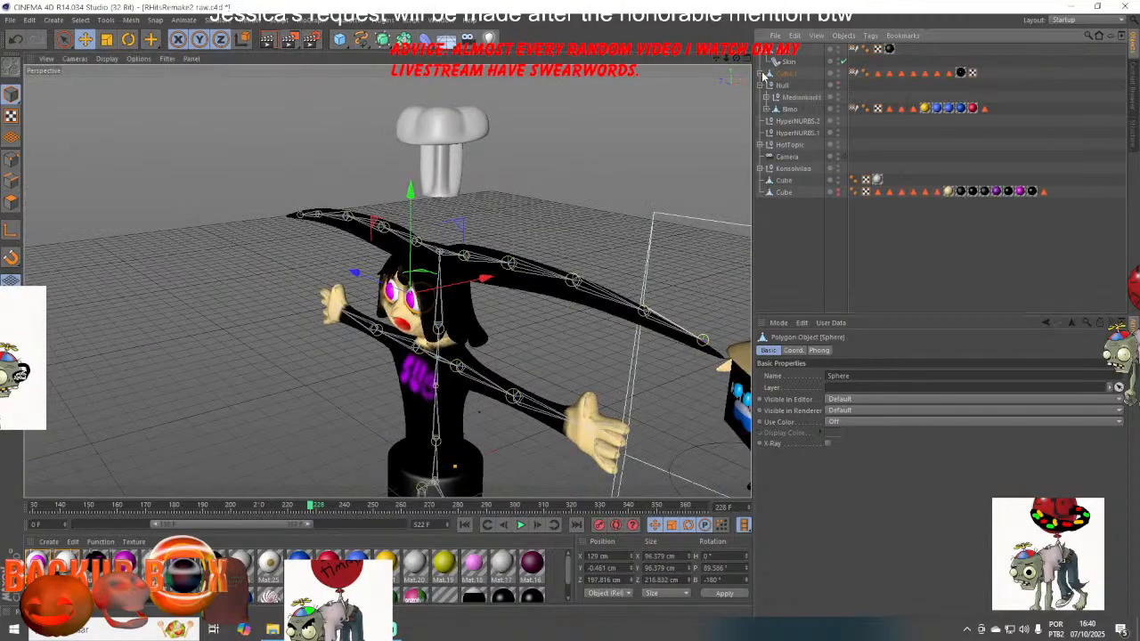
pyautogui.click(782, 191)
pyautogui.click(784, 180)
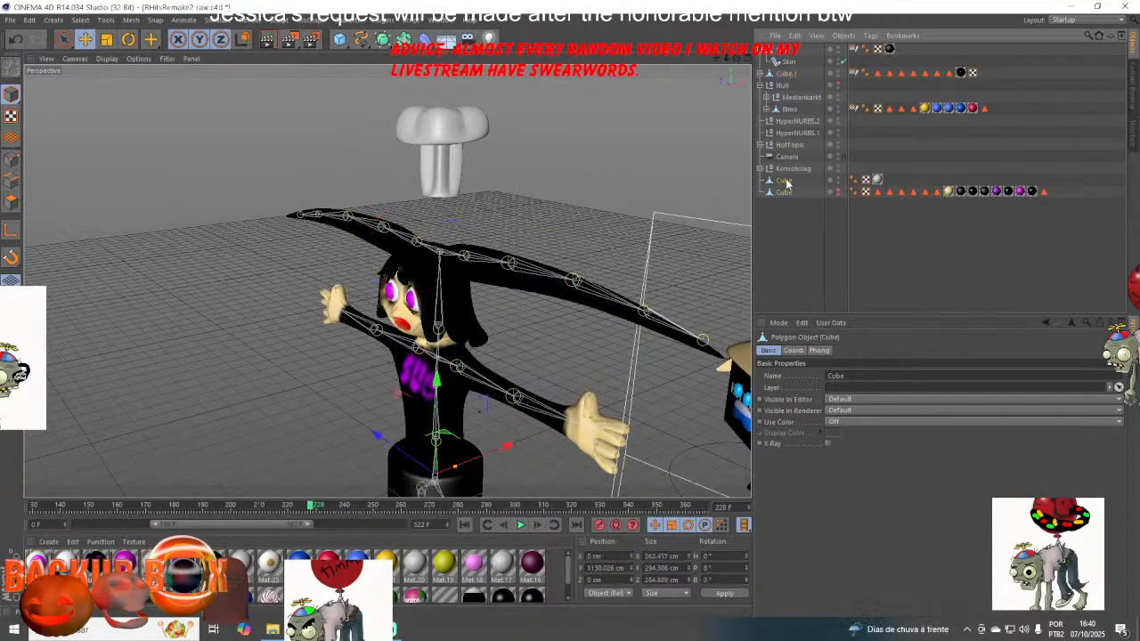
pyautogui.moveTo(436, 136); pyautogui.dragTo(437, 131)
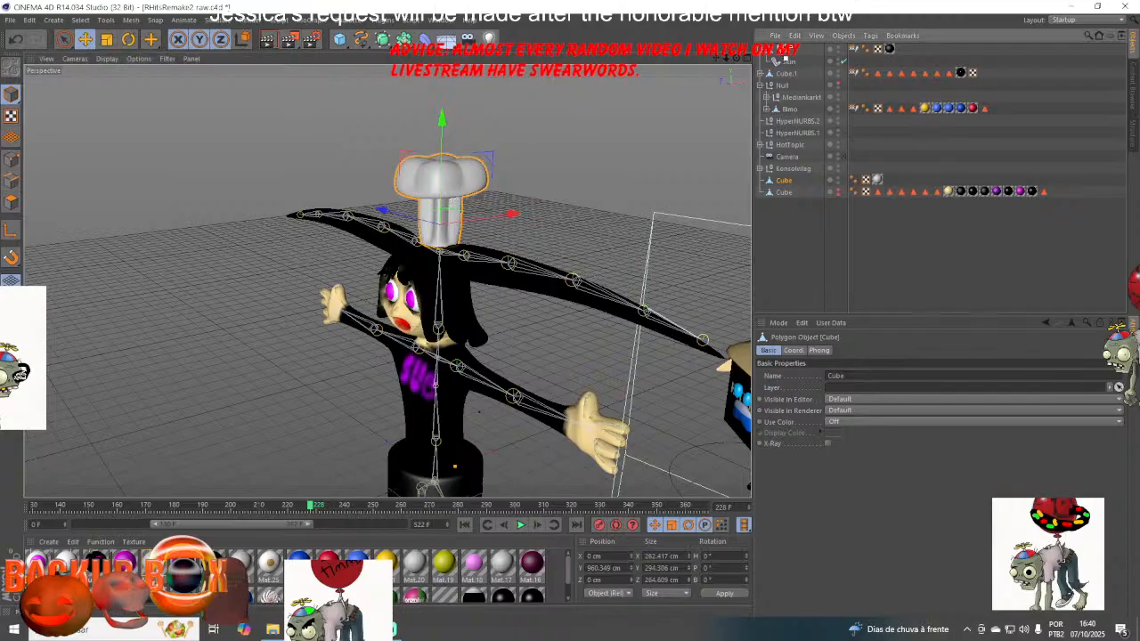
pyautogui.moveTo(779, 51); pyautogui.dragTo(775, 48)
pyautogui.click(783, 63)
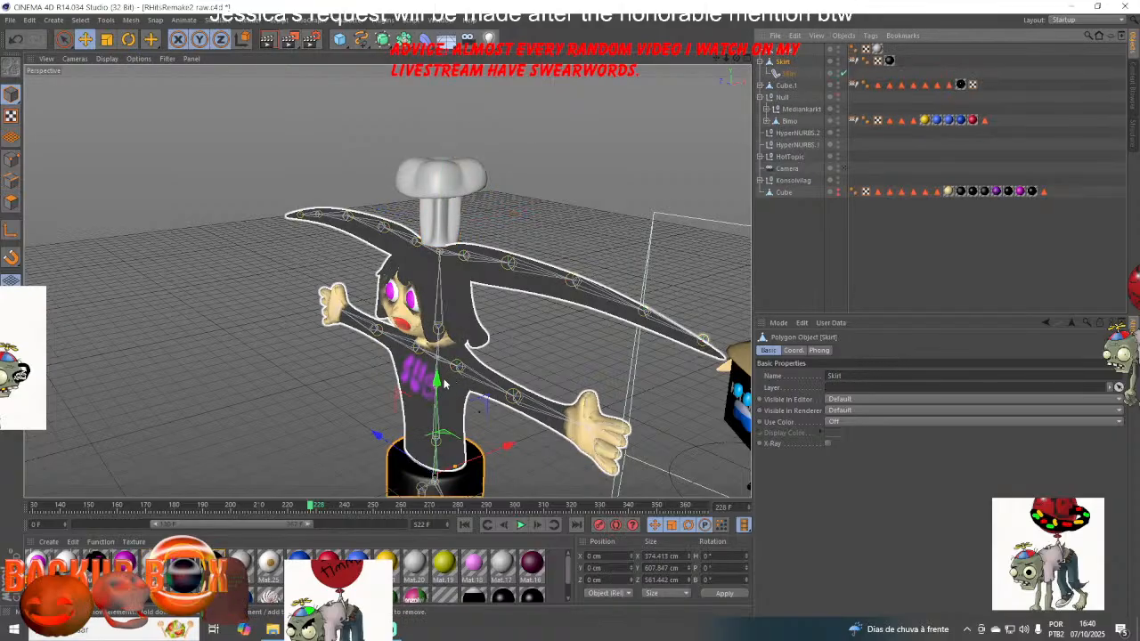
pyautogui.moveTo(465, 318); pyautogui.dragTo(554, 322)
pyautogui.click(18, 39)
pyautogui.click(19, 39)
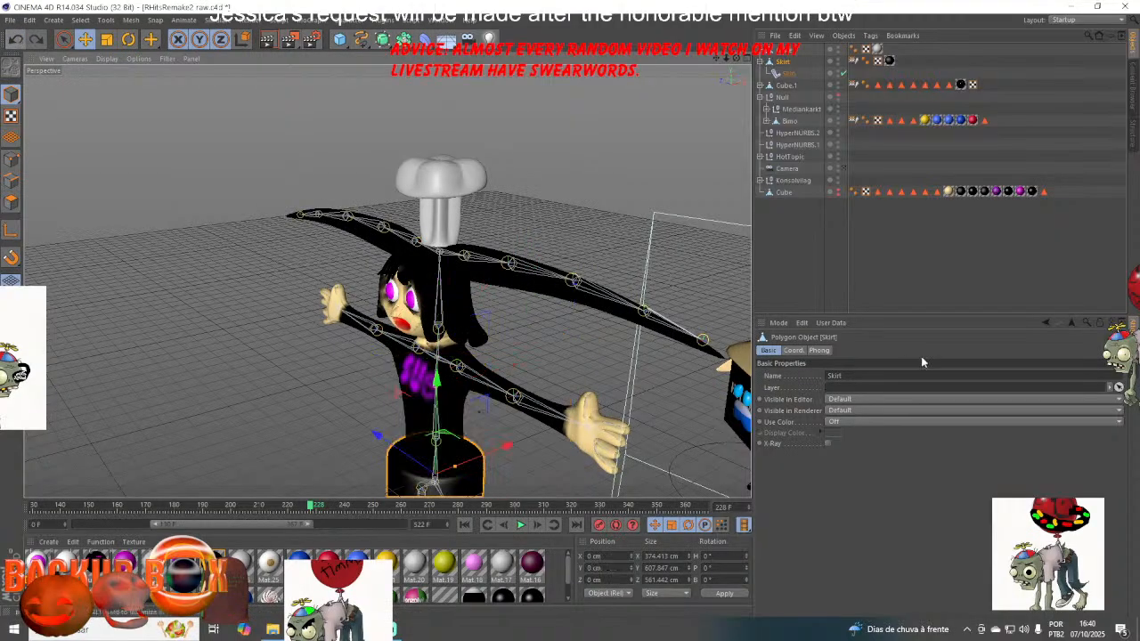
pyautogui.click(956, 264)
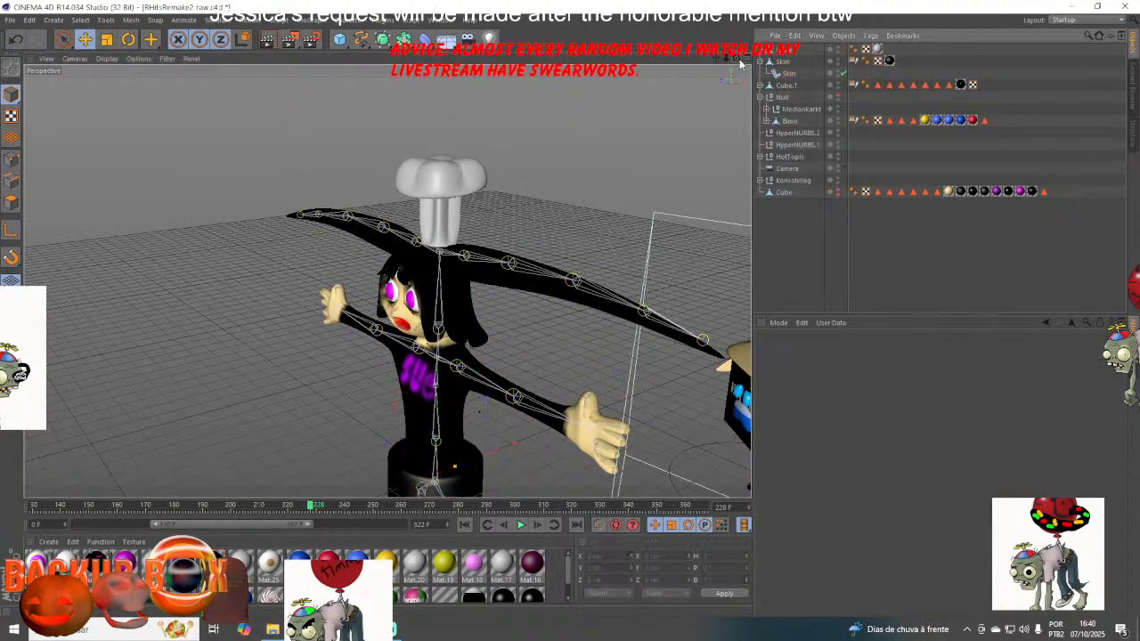
# - Add a Null object and group the chef hat, the Skirt and the hidden Cube under it
pyautogui.moveTo(737, 59); pyautogui.dragTo(709, 55)
pyautogui.click(341, 40)
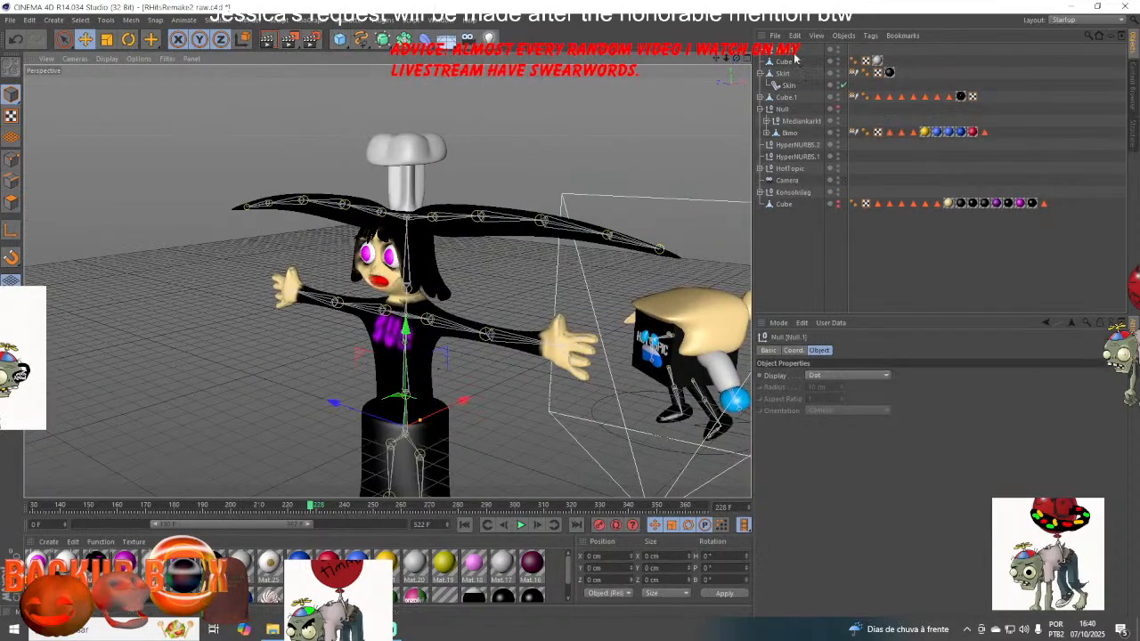
pyautogui.click(776, 62)
pyautogui.moveTo(775, 34); pyautogui.dragTo(778, 50)
pyautogui.moveTo(783, 206); pyautogui.dragTo(775, 59)
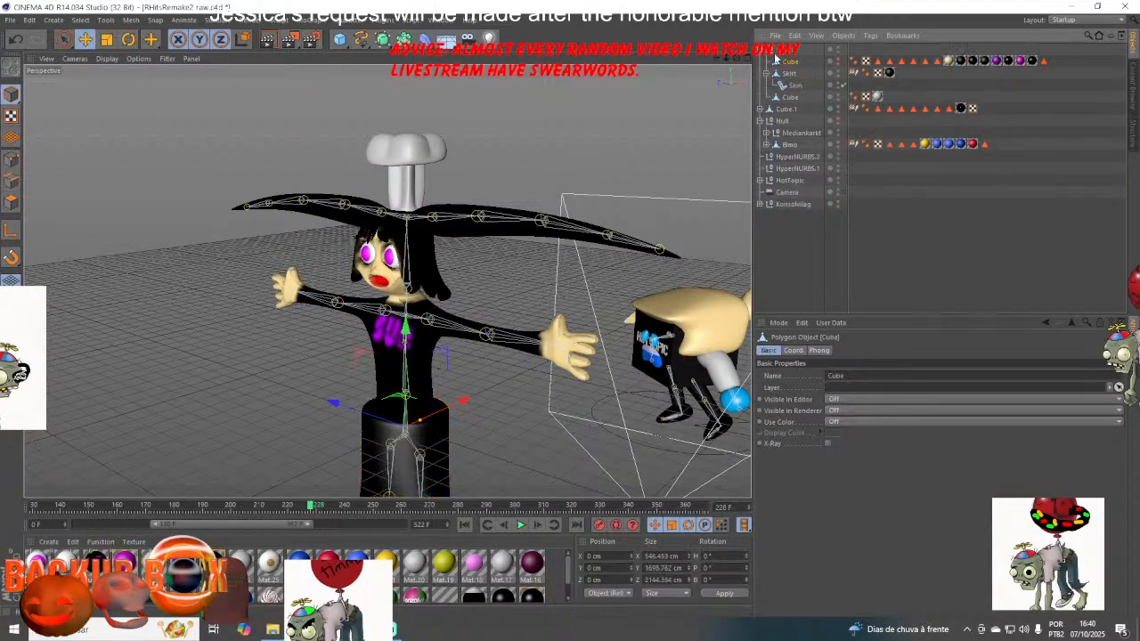
# - Expand the body's joint hierarchy under Cube.1 and save the project with the new group
pyautogui.click(760, 110)
pyautogui.scroll(-20, 771, 157)
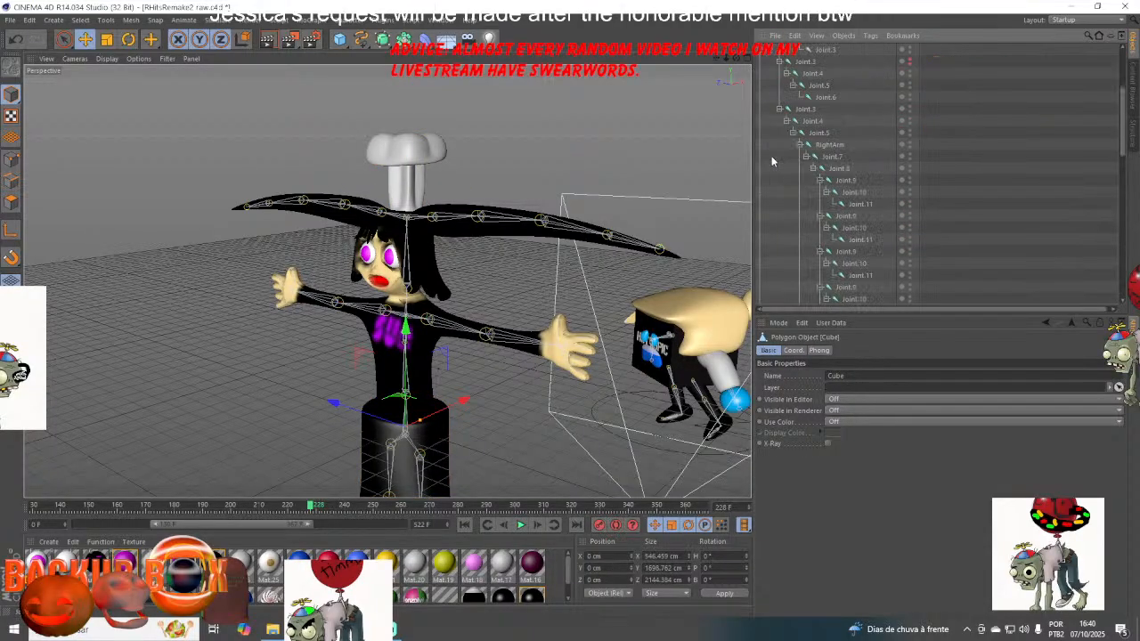
pyautogui.scroll(14, 775, 169)
pyautogui.scroll(6, 775, 169)
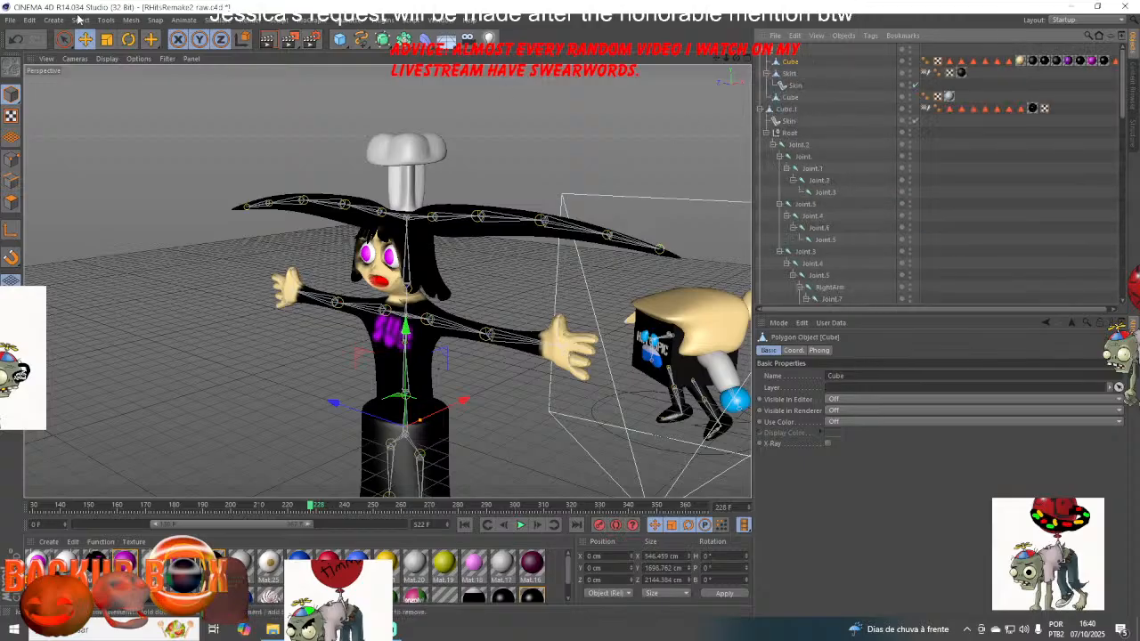
pyautogui.click(9, 20)
pyautogui.click(34, 122)
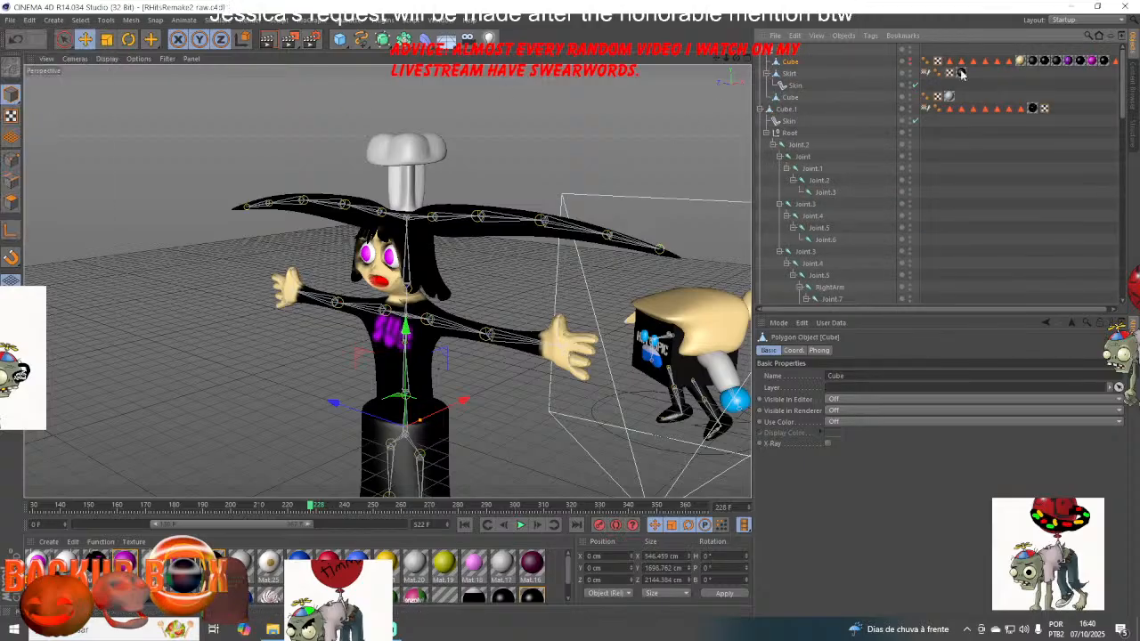
# - Add a Constraint tag to the hidden Cube, with its priority set to Dynamics and PSR enabled
pyautogui.rightClick(793, 62)
pyautogui.moveTo(813, 71)
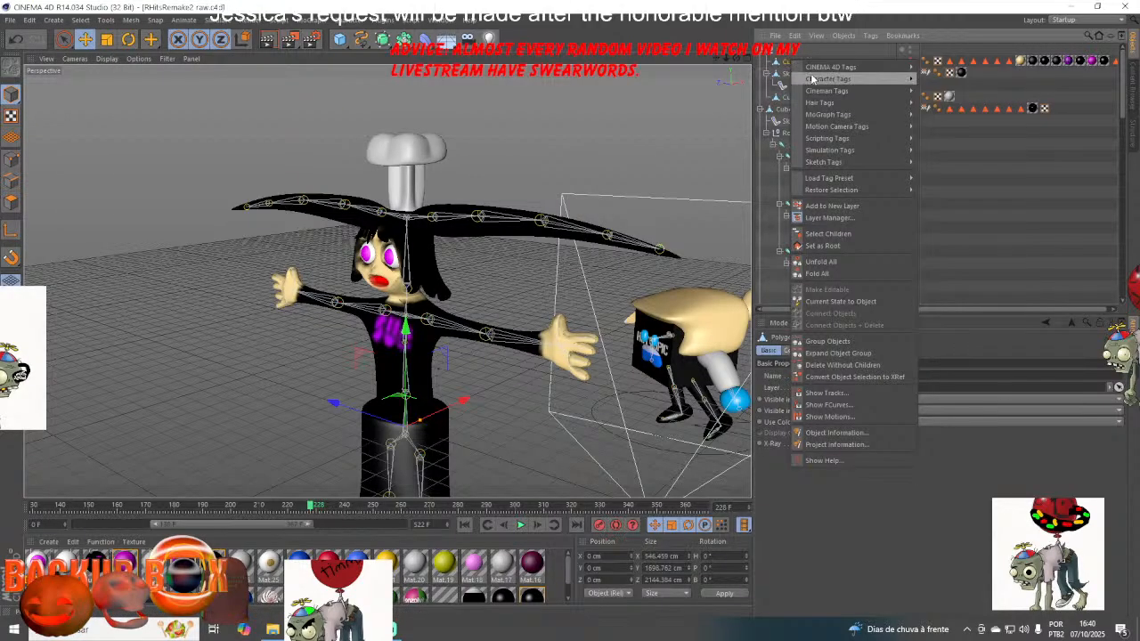
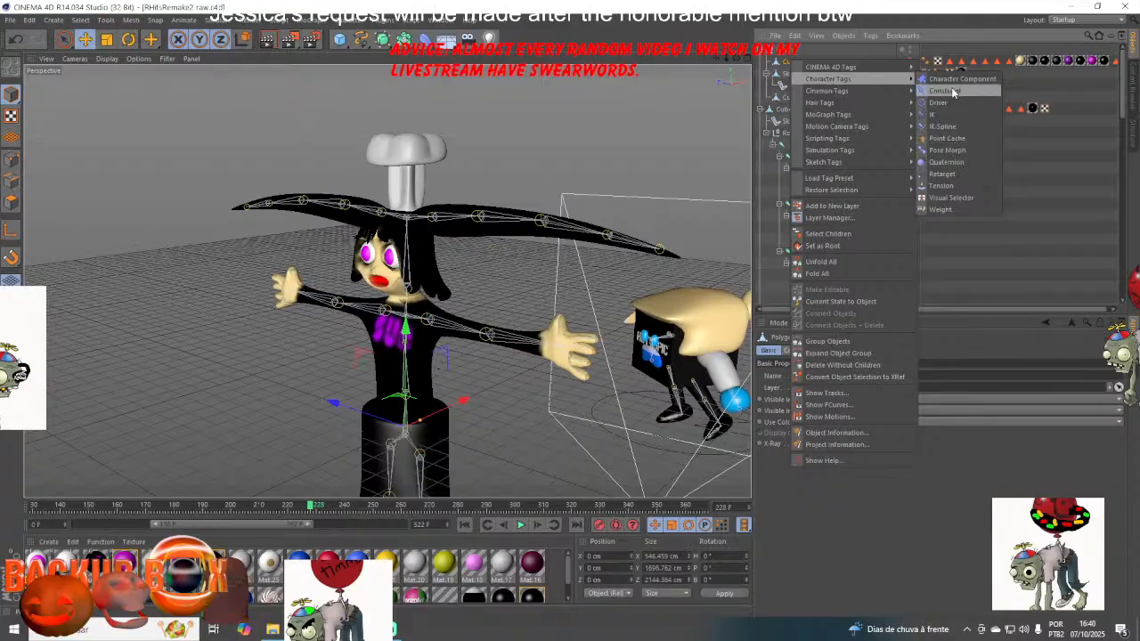
pyautogui.click(944, 91)
pyautogui.scroll(-5, 814, 177)
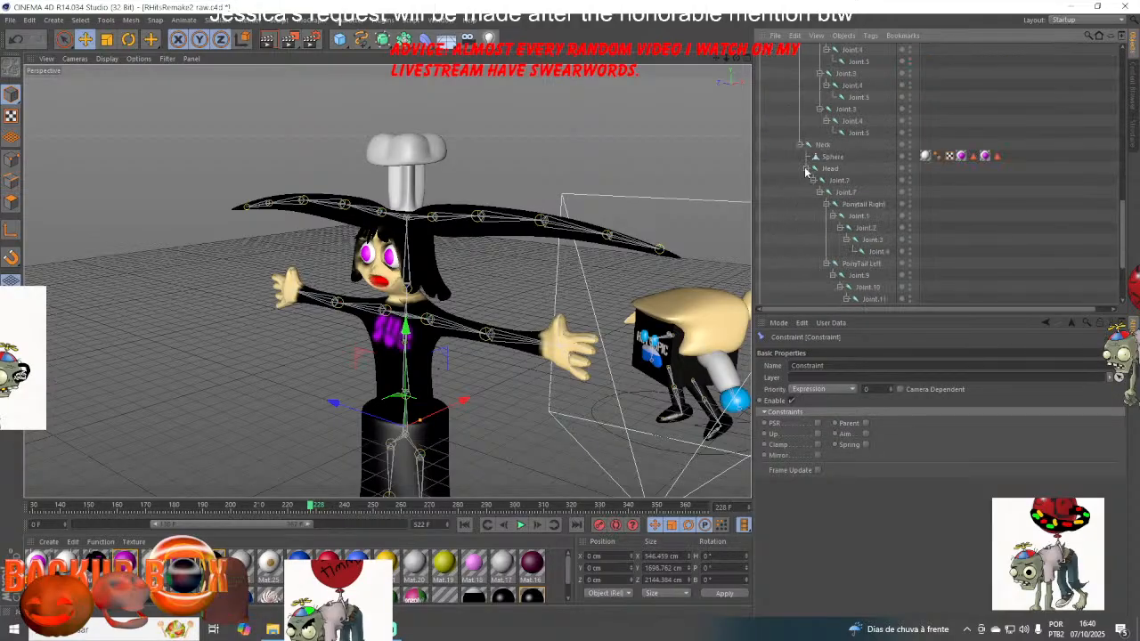
pyautogui.click(835, 390)
pyautogui.click(810, 439)
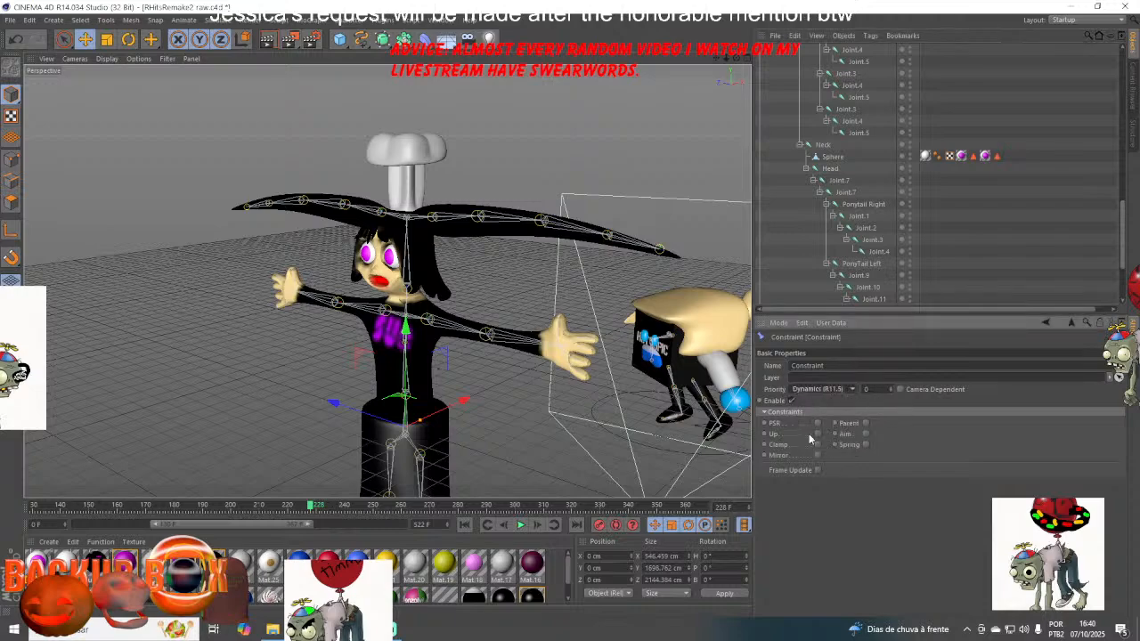
pyautogui.click(818, 424)
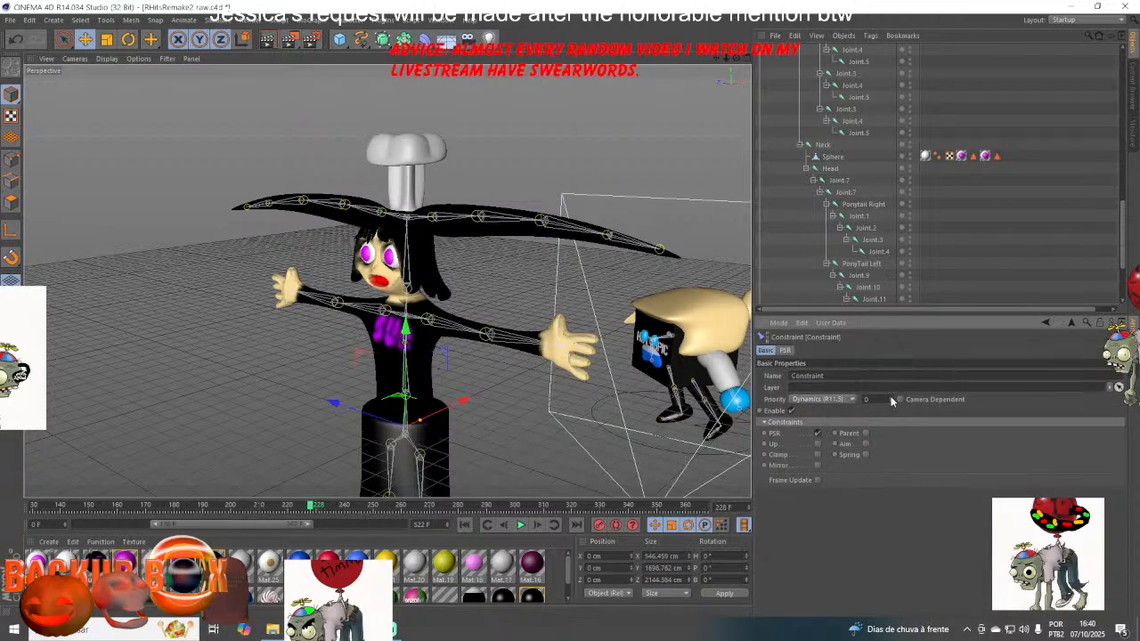
# - Assign the Joint.7 under the Head joint as the PSR constraint's target
pyautogui.click(784, 351)
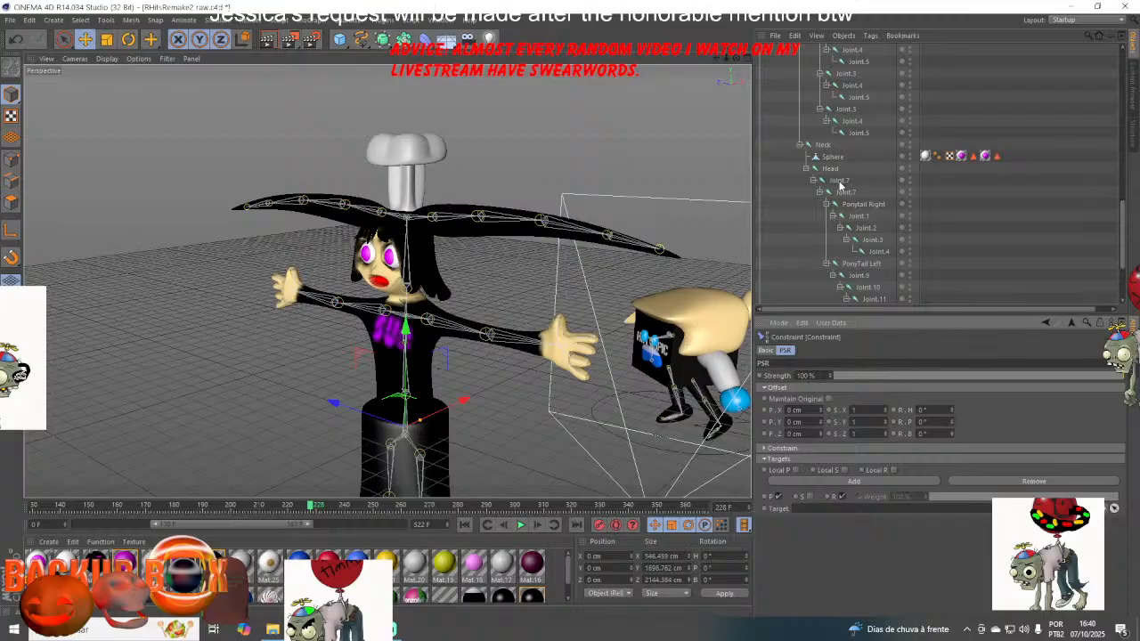
pyautogui.moveTo(839, 193); pyautogui.dragTo(845, 348)
pyautogui.moveTo(842, 496); pyautogui.dragTo(845, 504)
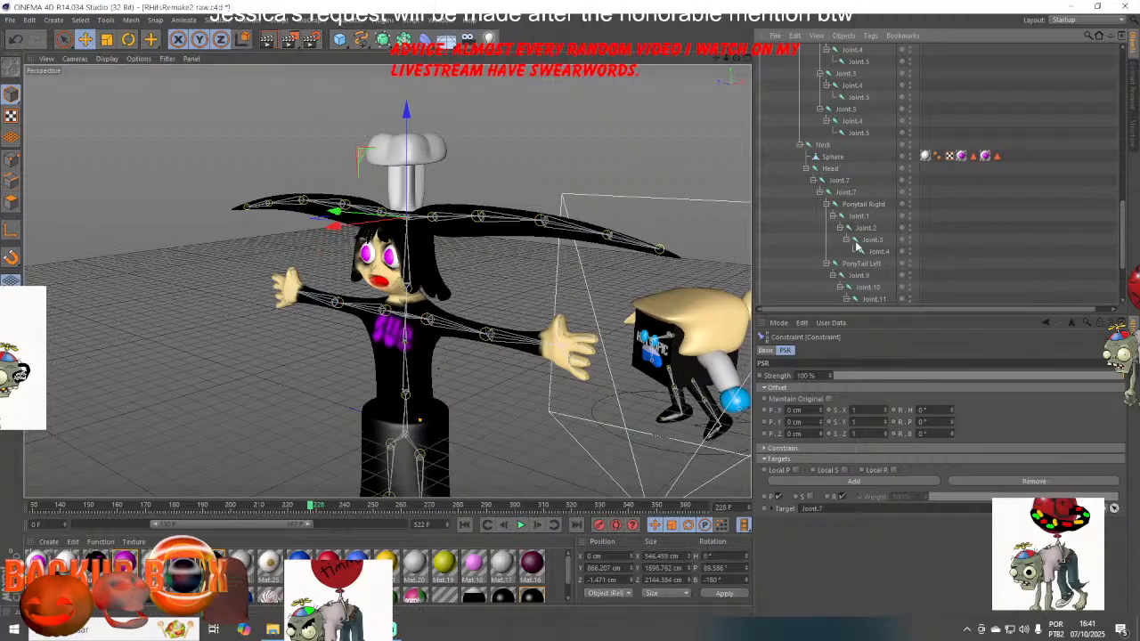
# - Try rotating the Head joint to test the constraint, and undo the rotation
pyautogui.click(829, 169)
pyautogui.press('r')
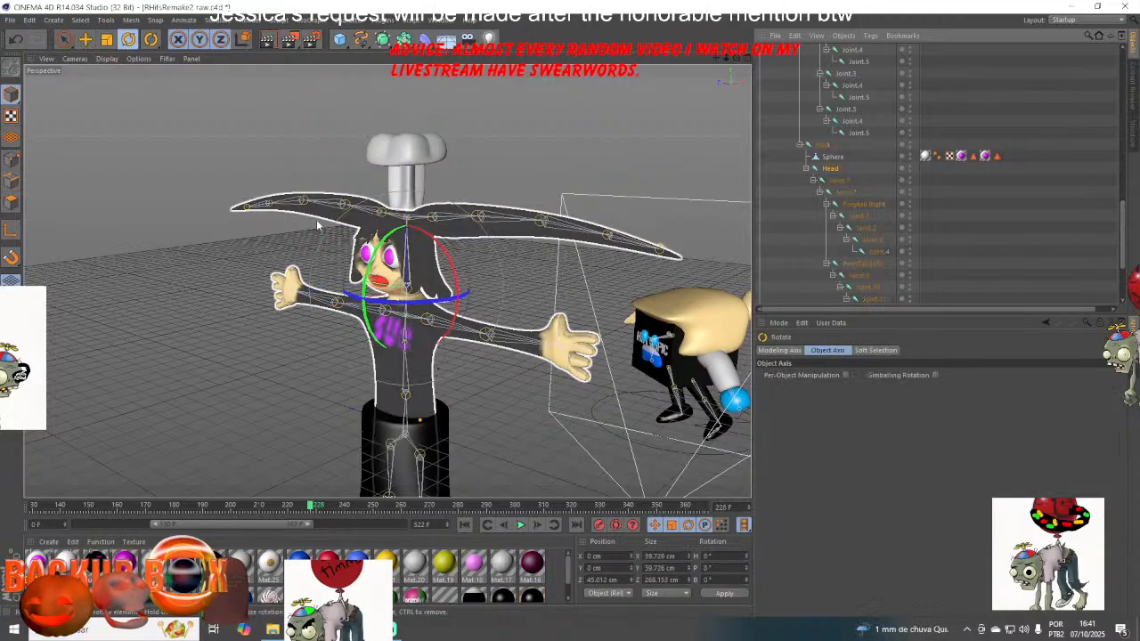
pyautogui.moveTo(373, 271); pyautogui.dragTo(385, 202)
pyautogui.click(16, 38)
pyautogui.click(16, 39)
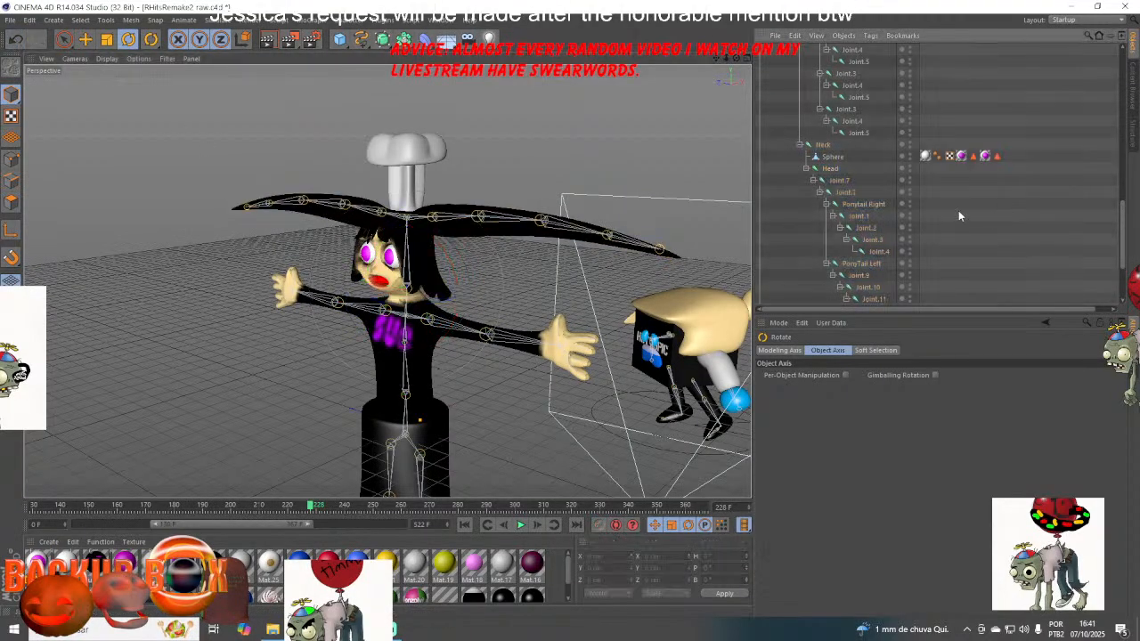
# - Make the Sphere a child of the Head joint, test it by rotating the joint, and undo the rotation
pyautogui.moveTo(824, 160); pyautogui.dragTo(835, 168)
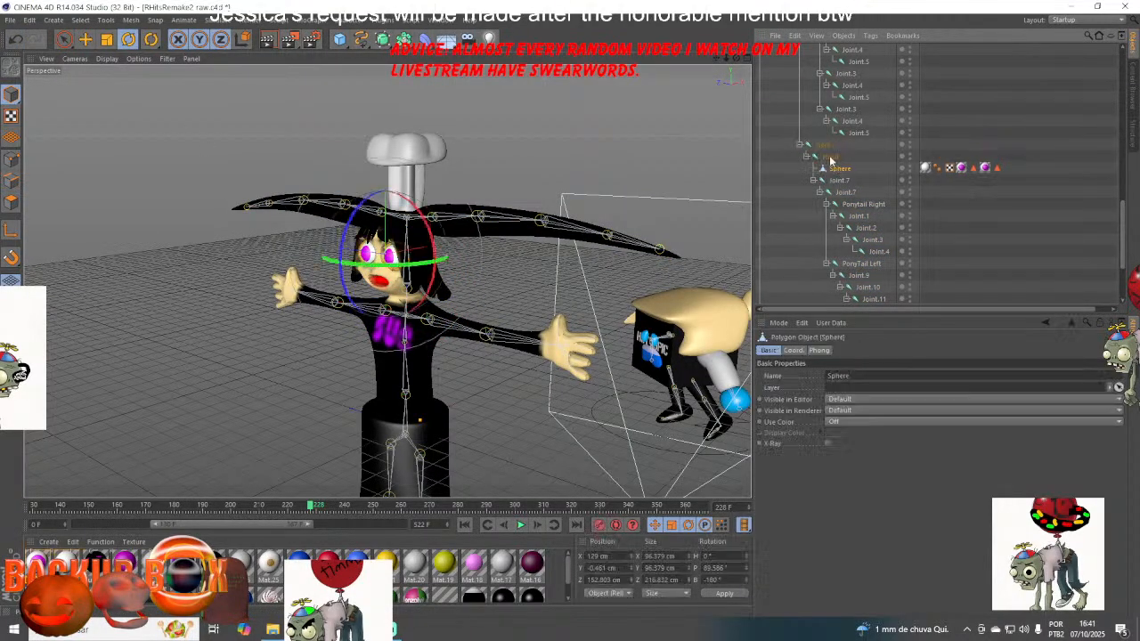
pyautogui.click(828, 157)
pyautogui.moveTo(369, 266); pyautogui.dragTo(358, 306)
pyautogui.click(16, 38)
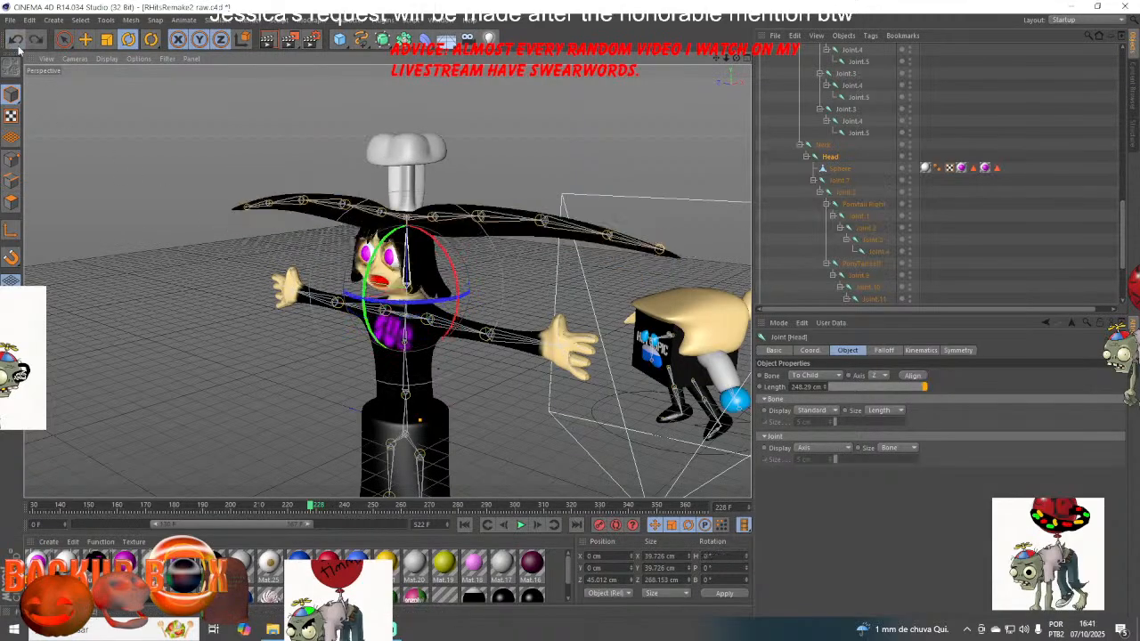
pyautogui.click(901, 180)
pyautogui.click(924, 168)
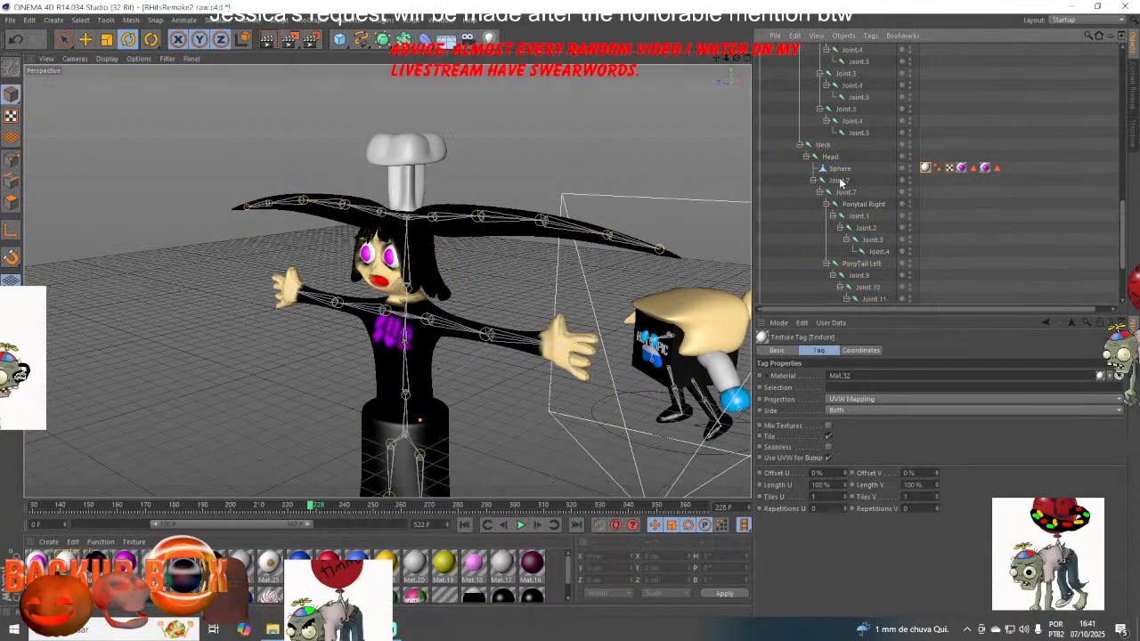
# - Move the Constraint tag from the hidden Cube to the chef hat's Cube and delete the hidden Cube
pyautogui.scroll(5, 846, 172)
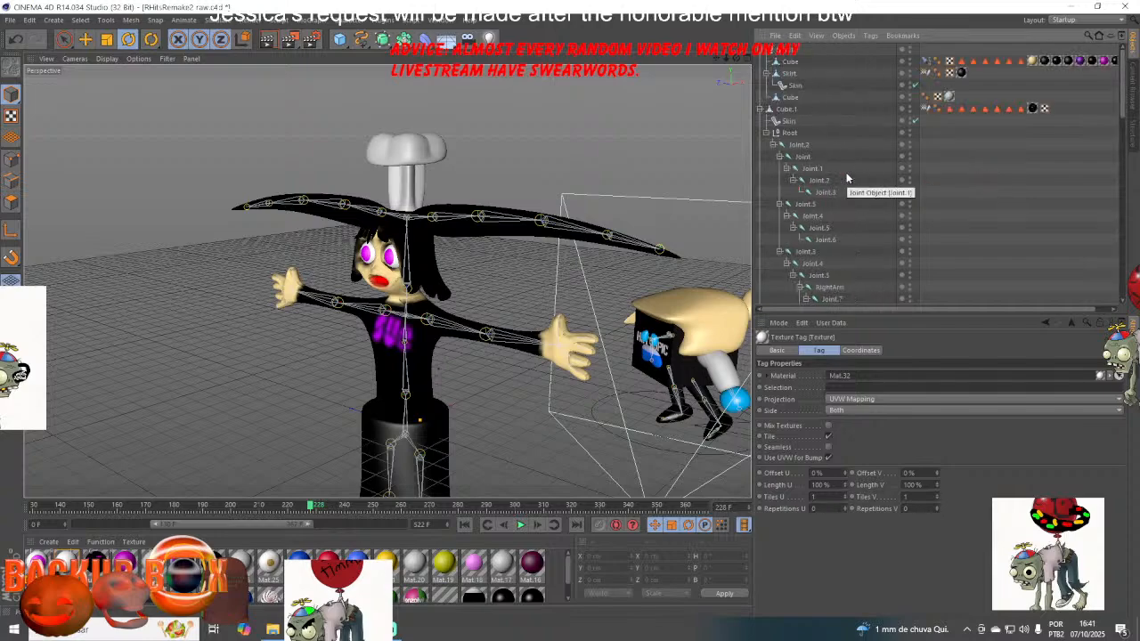
pyautogui.click(792, 62)
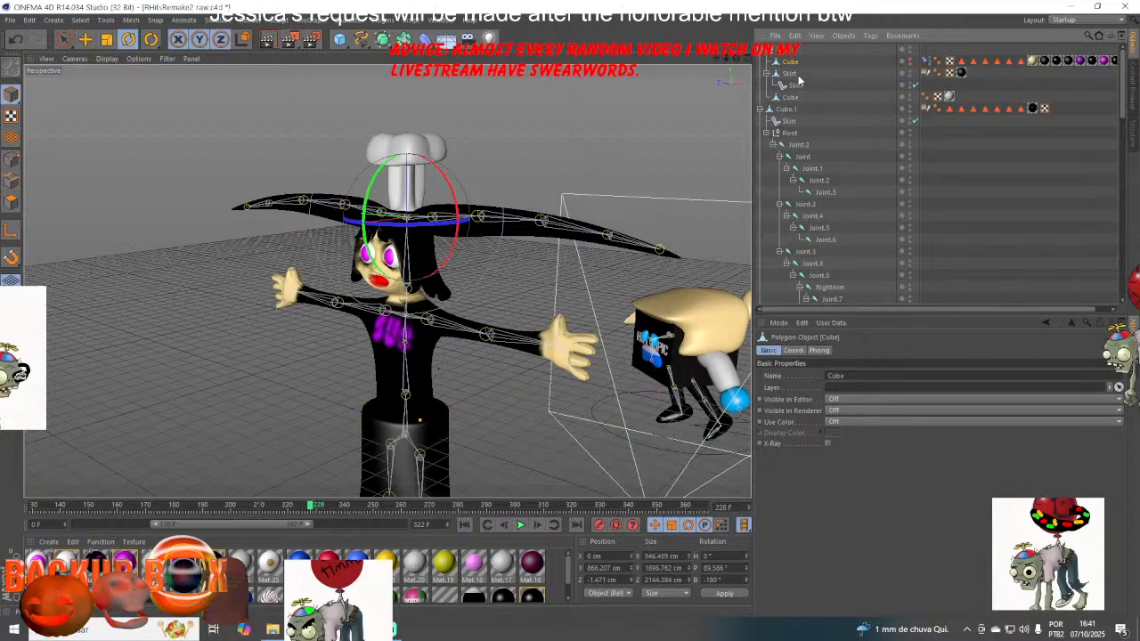
pyautogui.click(86, 39)
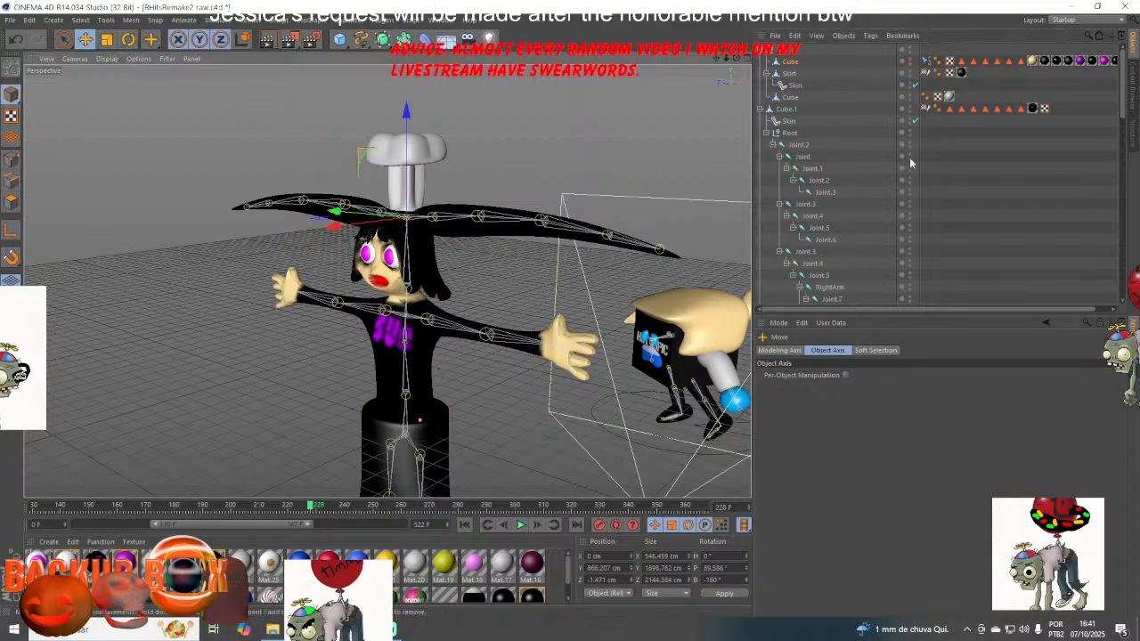
pyautogui.click(925, 62)
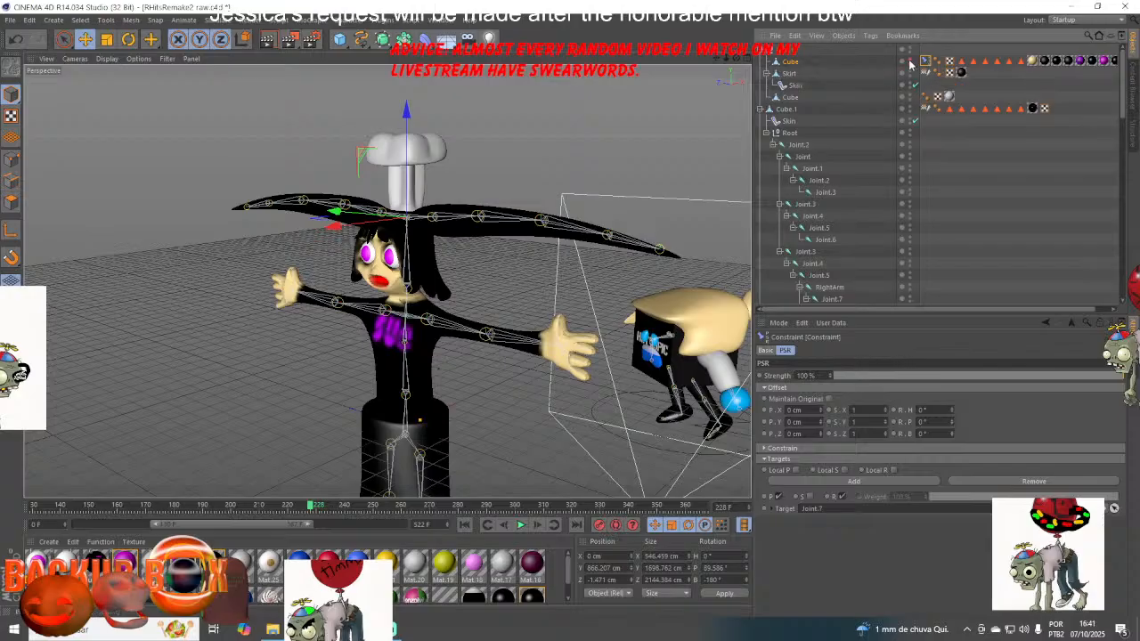
pyautogui.moveTo(791, 64); pyautogui.dragTo(781, 40)
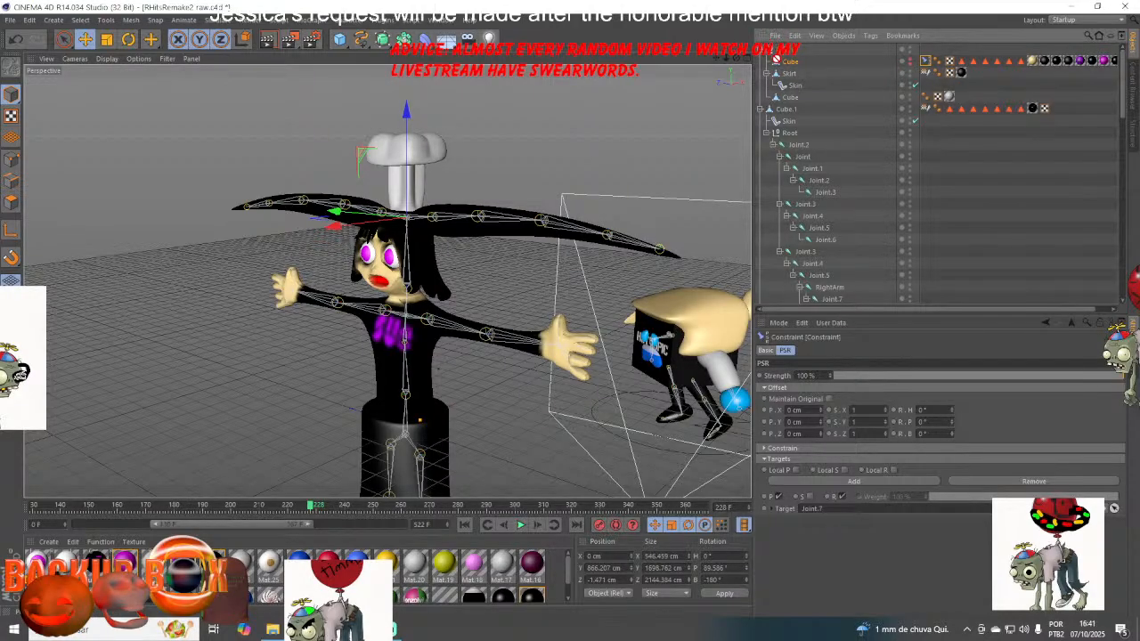
pyautogui.moveTo(925, 62); pyautogui.dragTo(783, 42)
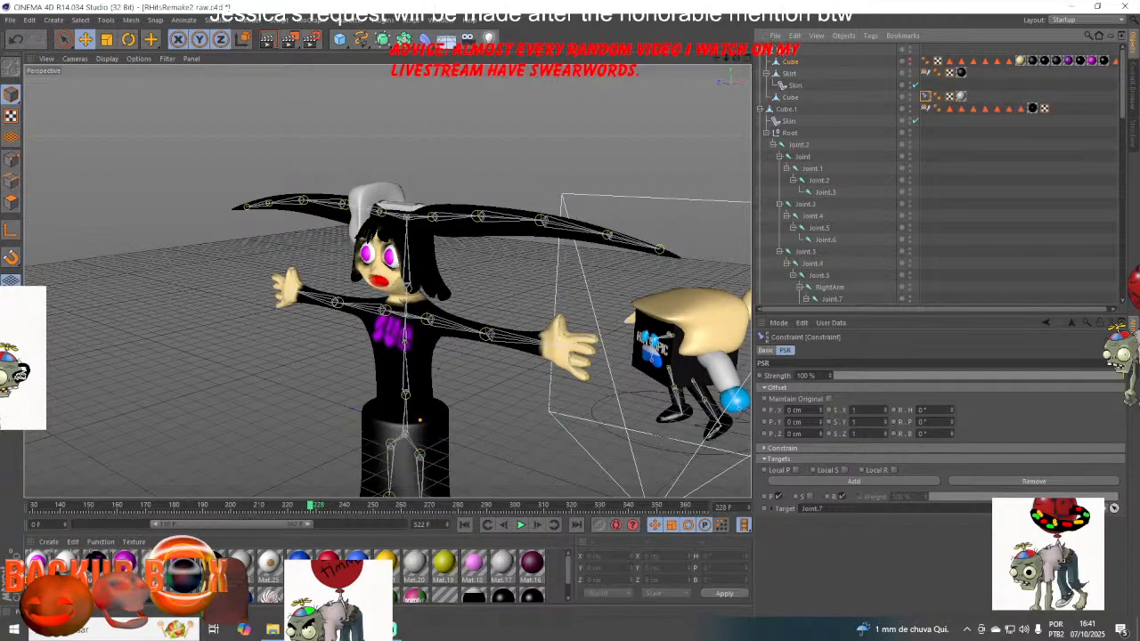
pyautogui.click(809, 64)
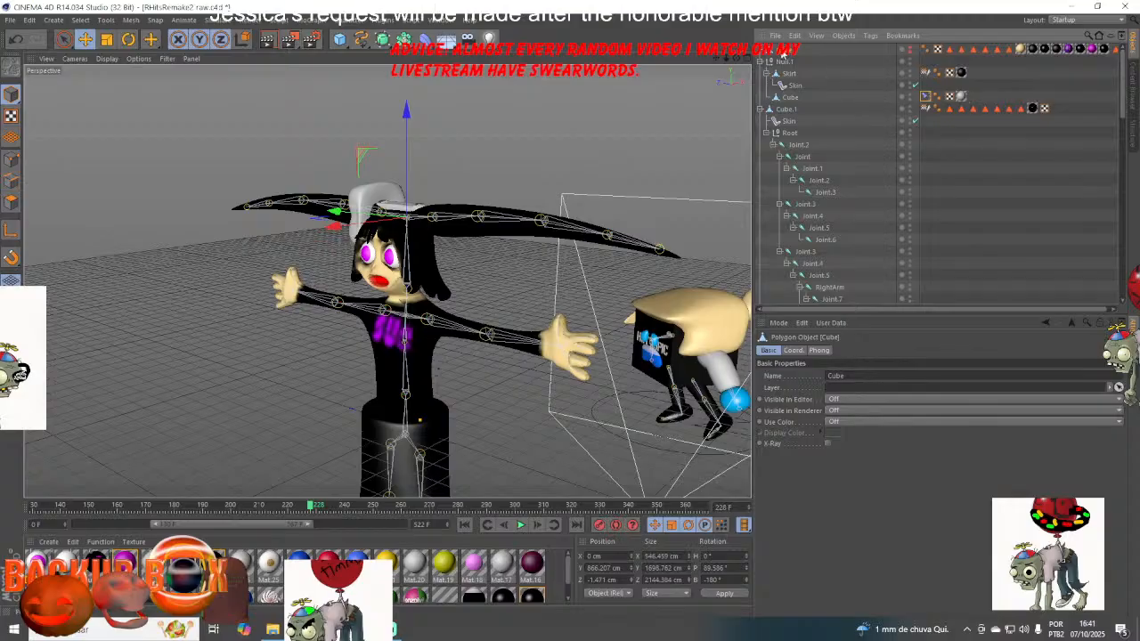
pyautogui.press('Delete')
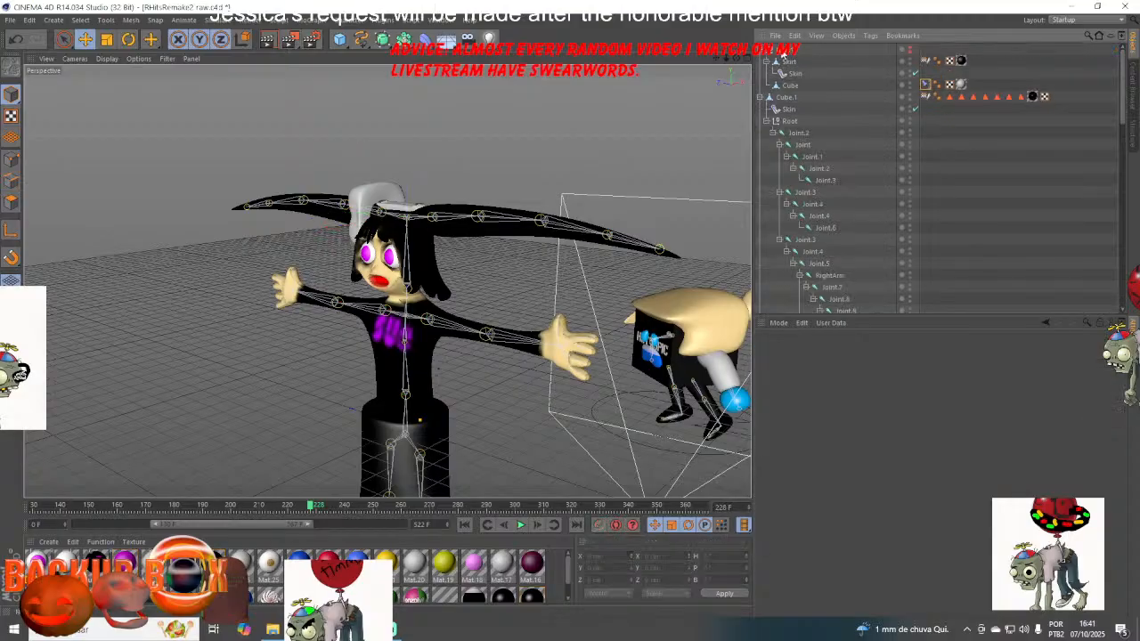
# - Raise the chef hat with its PSR constraint's Y and Z position offsets (Z 100 cm) and set the pitch offset to -90°
pyautogui.click(926, 85)
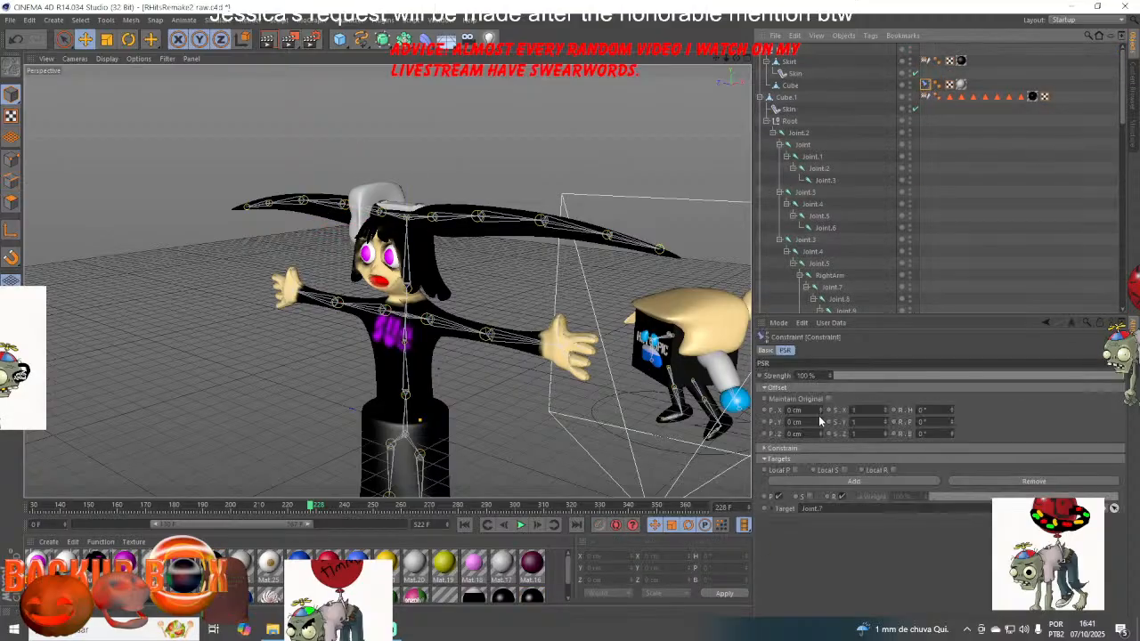
pyautogui.moveTo(821, 423)
pyautogui.mouseDown()
pyautogui.moveTo(820, 397)
pyautogui.moveTo(817, 447)
pyautogui.moveTo(821, 415)
pyautogui.mouseUp()
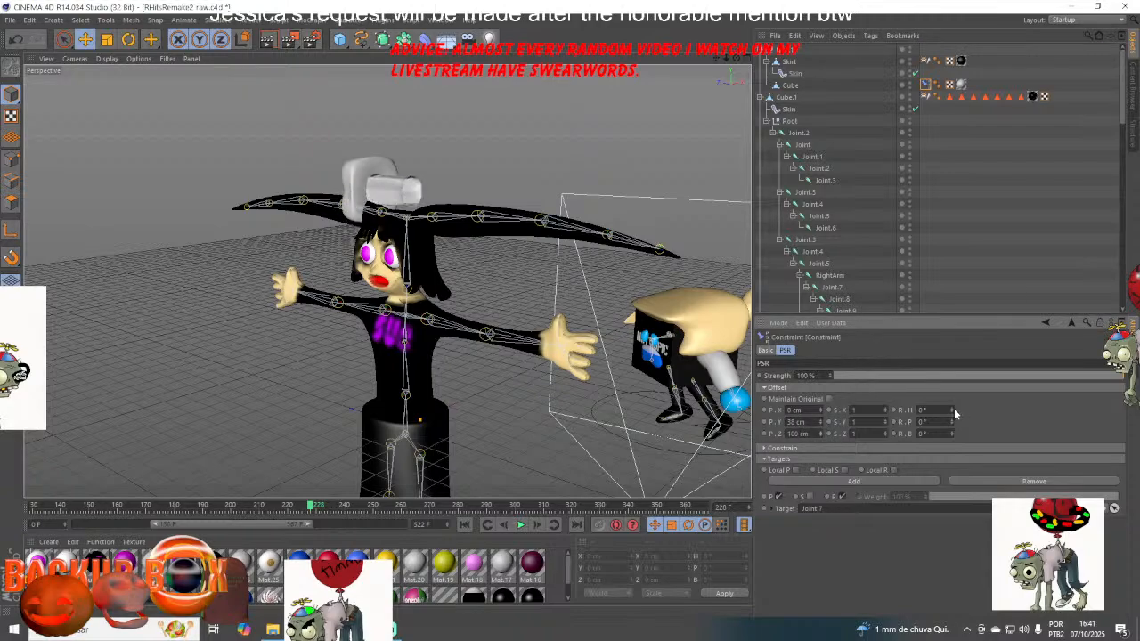
pyautogui.moveTo(951, 422)
pyautogui.mouseDown()
pyautogui.moveTo(947, 445)
pyautogui.moveTo(940, 420)
pyautogui.mouseUp()
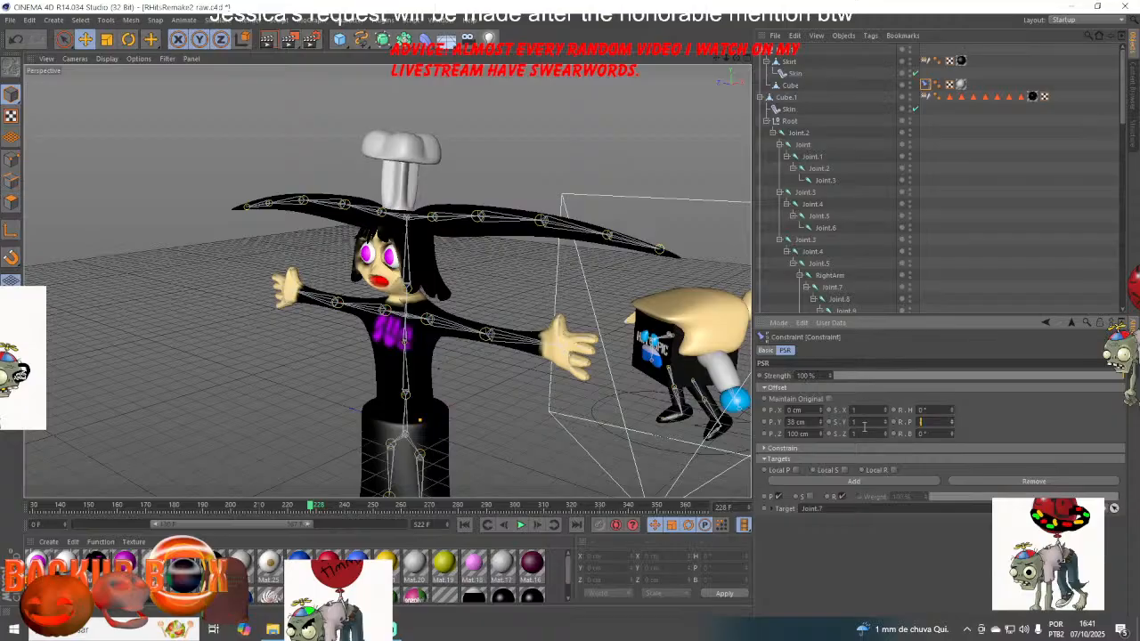
pyautogui.write('0')
pyautogui.press('Return')
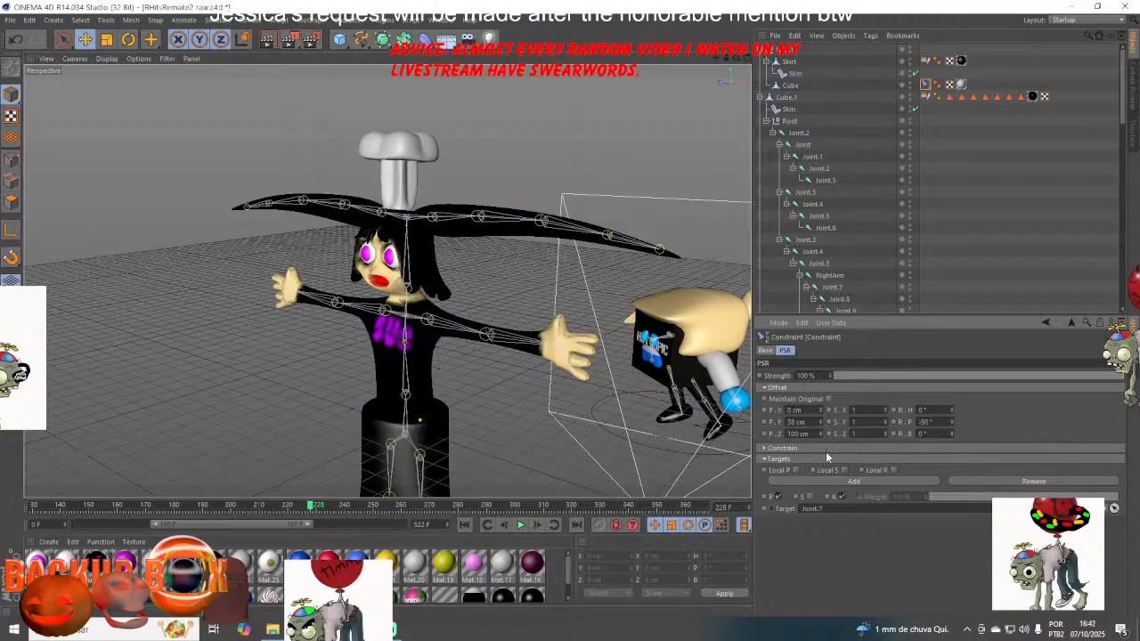
# - Set the hat constraint's position offset to Y -5 cm and Z 88 cm, and save the project
pyautogui.moveTo(823, 434); pyautogui.dragTo(824, 433)
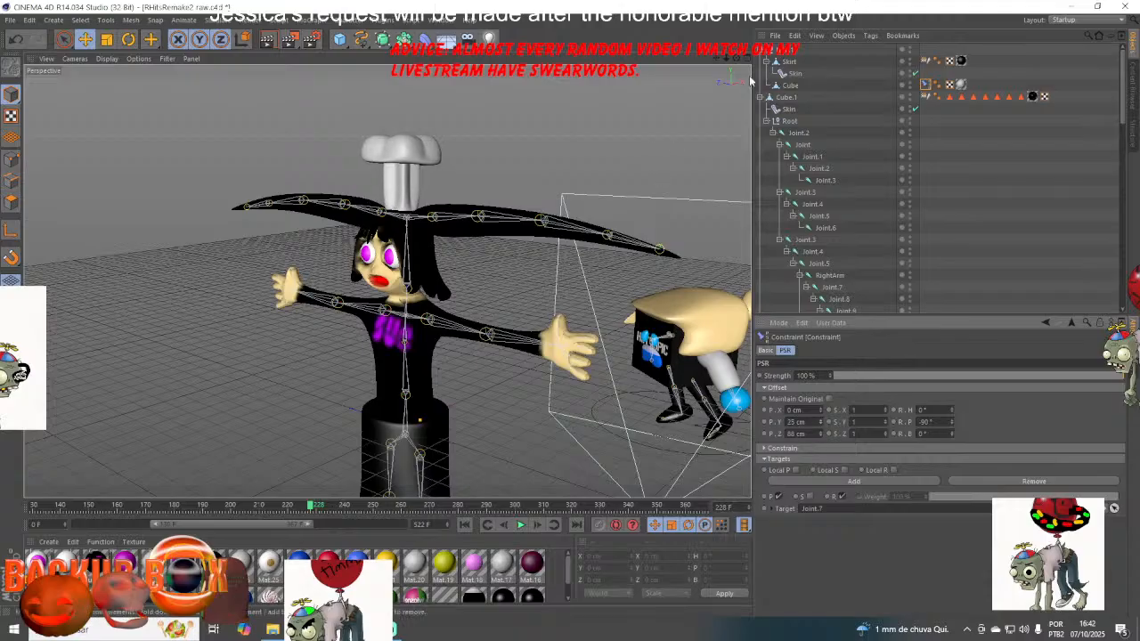
pyautogui.moveTo(738, 59)
pyautogui.mouseDown()
pyautogui.moveTo(768, 54)
pyautogui.moveTo(758, 53)
pyautogui.mouseUp()
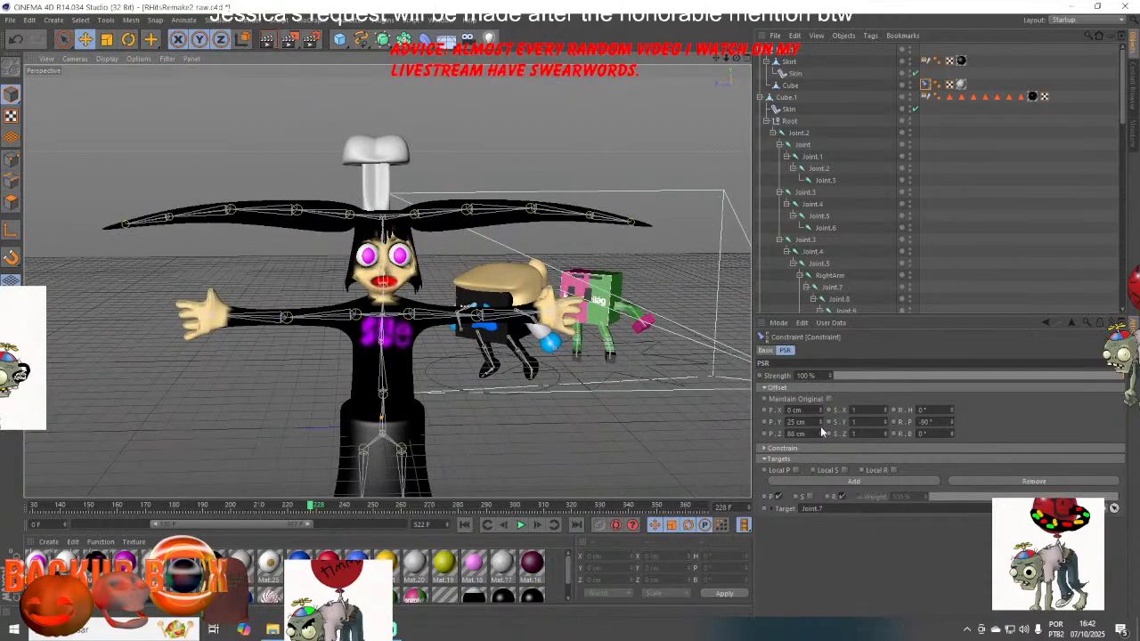
pyautogui.moveTo(822, 426); pyautogui.dragTo(823, 447)
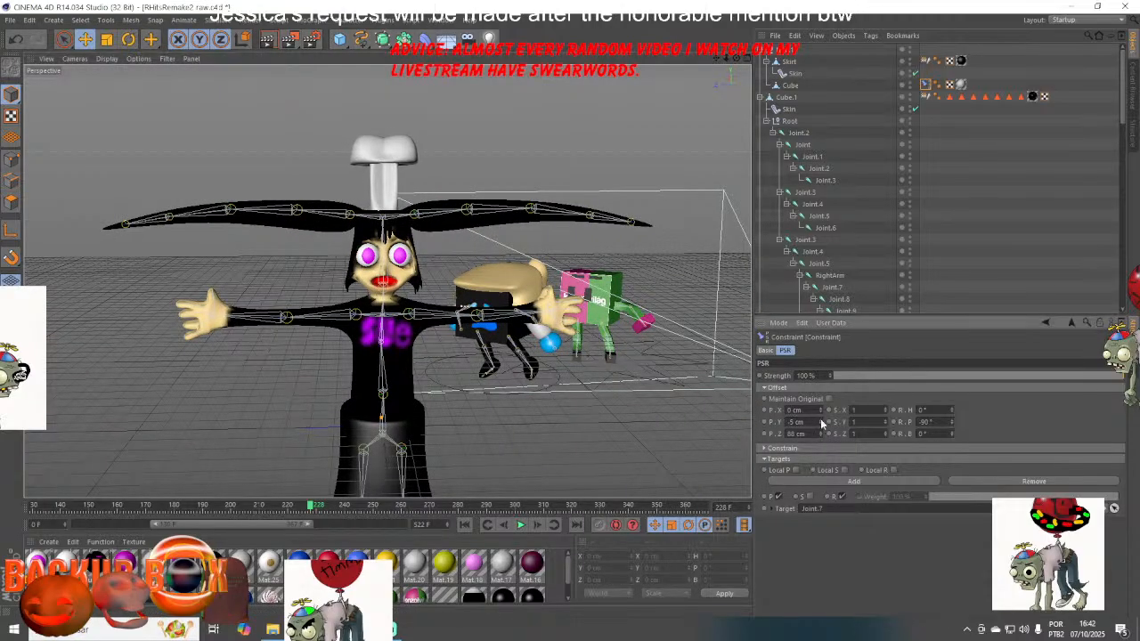
pyautogui.moveTo(735, 57)
pyautogui.mouseDown()
pyautogui.moveTo(748, 63)
pyautogui.moveTo(737, 65)
pyautogui.mouseUp()
pyautogui.click(9, 20)
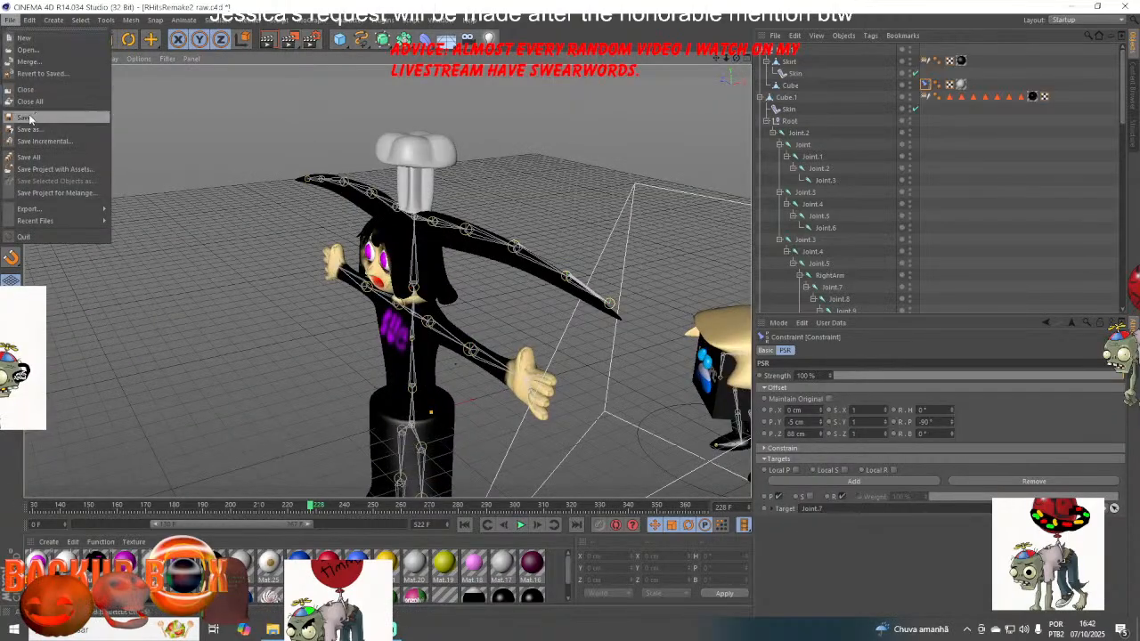
pyautogui.click(23, 119)
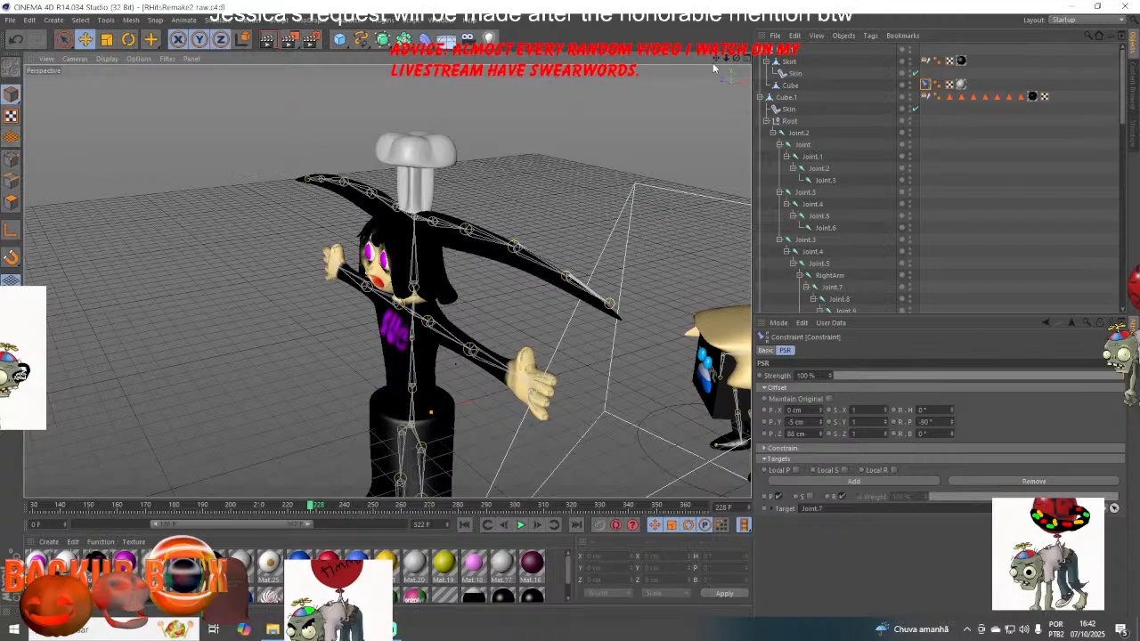
# - Try rotating the upper-leg Joint to test how the skirt follows, and undo the rotation
pyautogui.moveTo(731, 59); pyautogui.dragTo(731, 59)
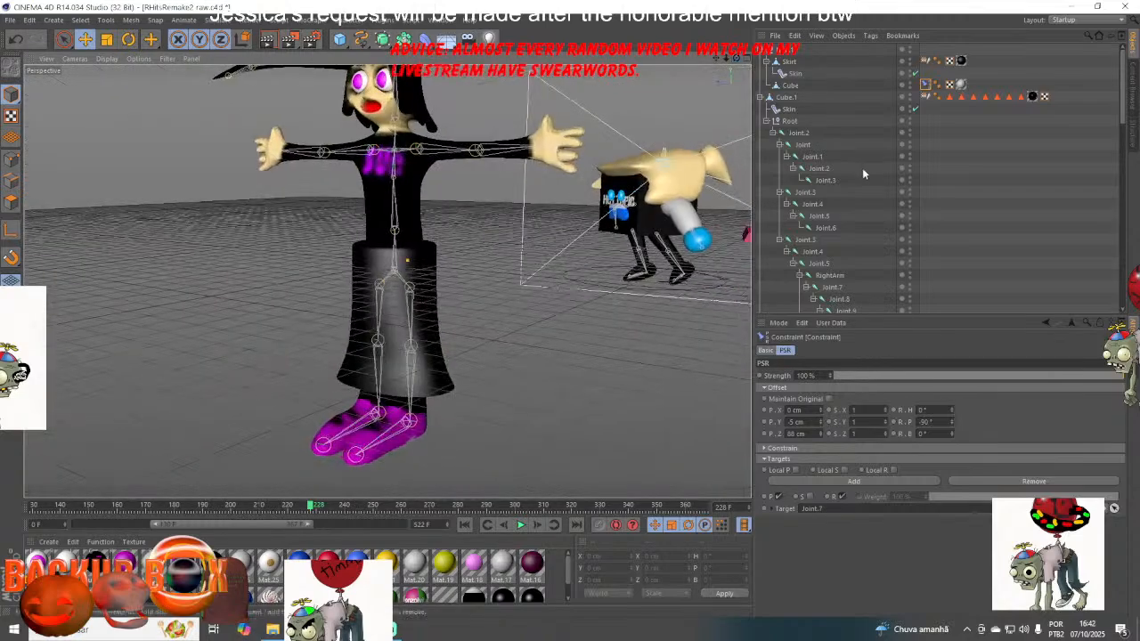
pyautogui.click(812, 157)
pyautogui.press('r')
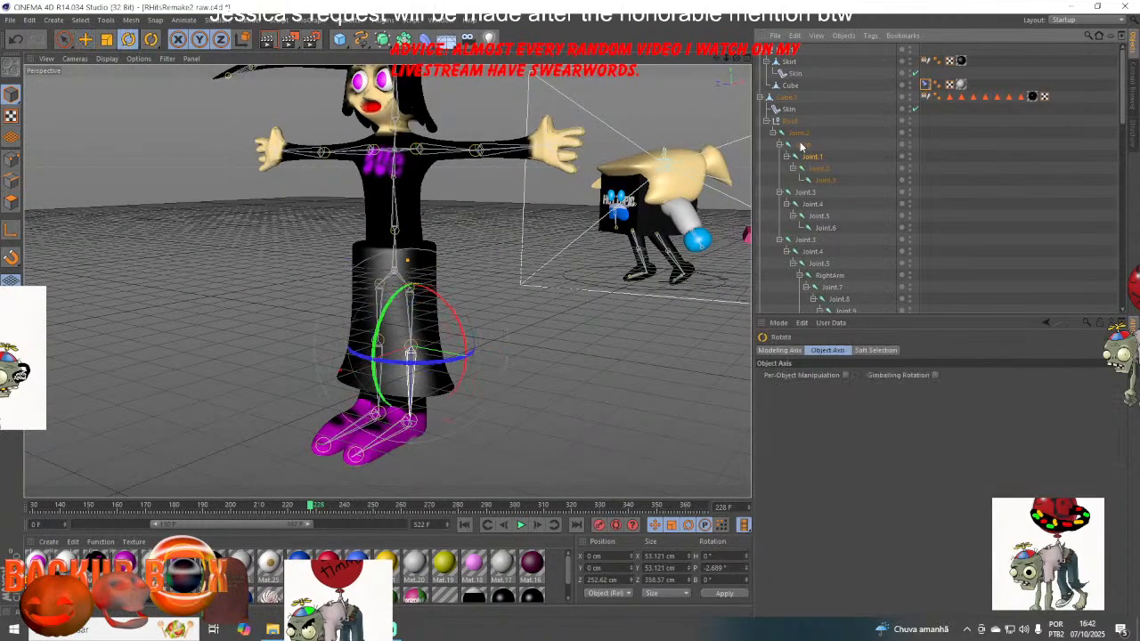
pyautogui.click(802, 144)
pyautogui.moveTo(379, 298); pyautogui.dragTo(5, 161)
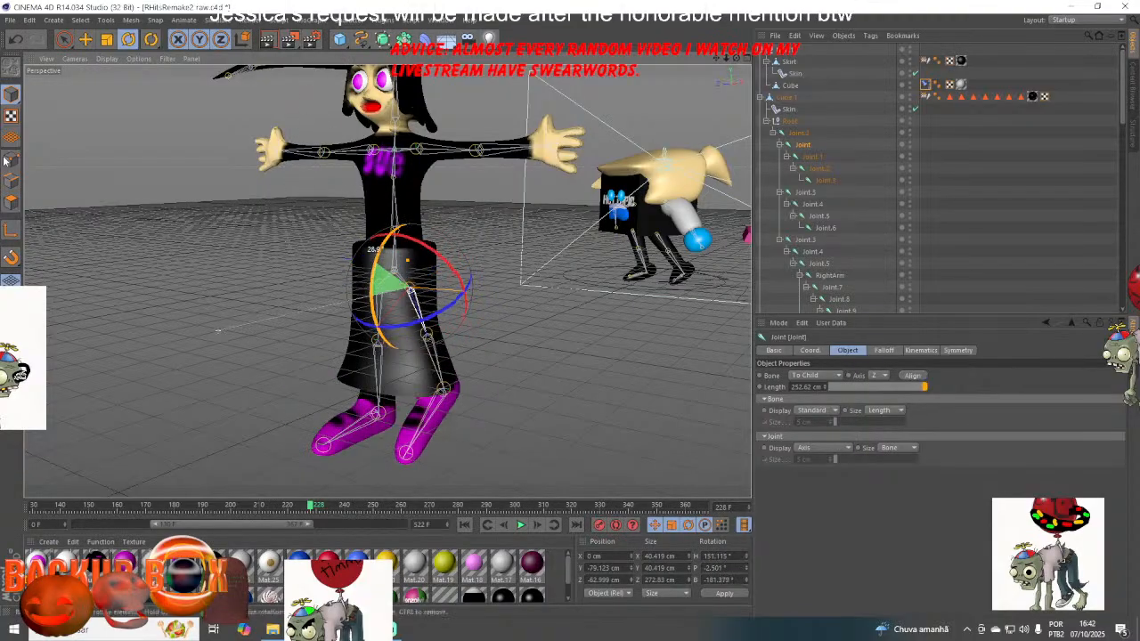
pyautogui.click(16, 40)
pyautogui.click(998, 236)
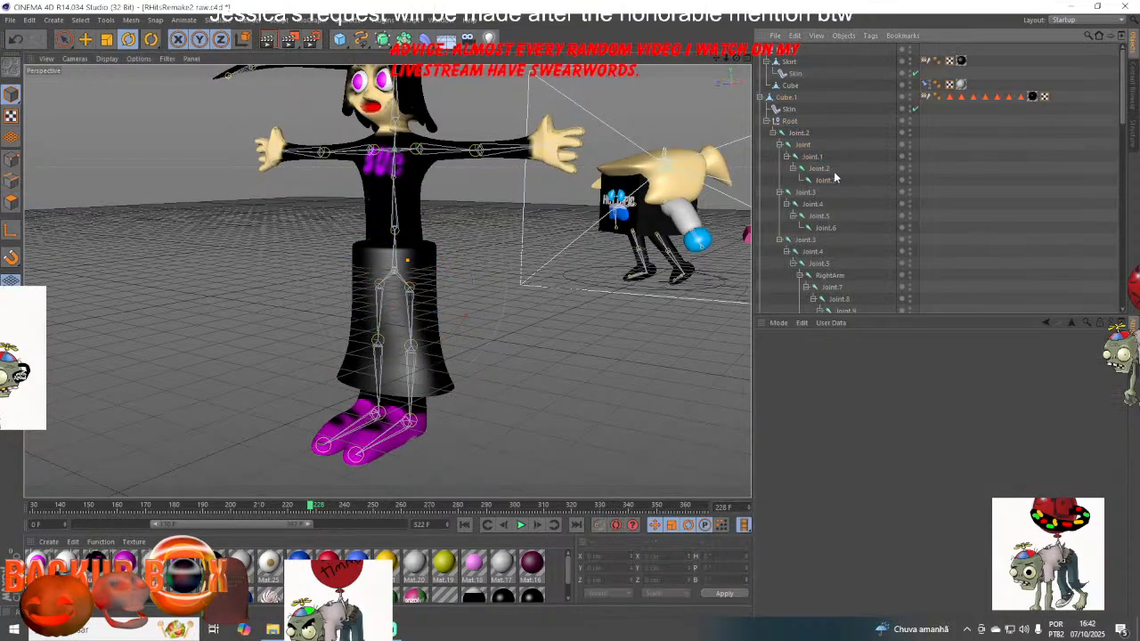
# - Check the joints in the skirt's Weight tag, try rotating the lower-leg Joint.1, and undo the rotation
pyautogui.click(926, 62)
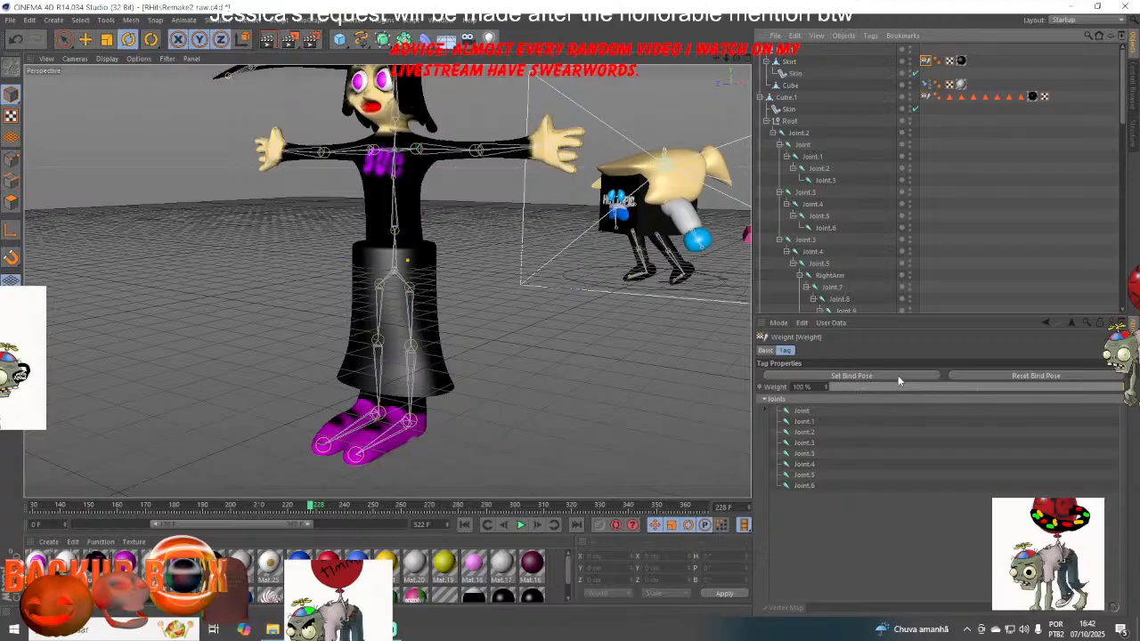
pyautogui.click(805, 157)
pyautogui.moveTo(386, 306); pyautogui.dragTo(304, 456)
pyautogui.click(16, 40)
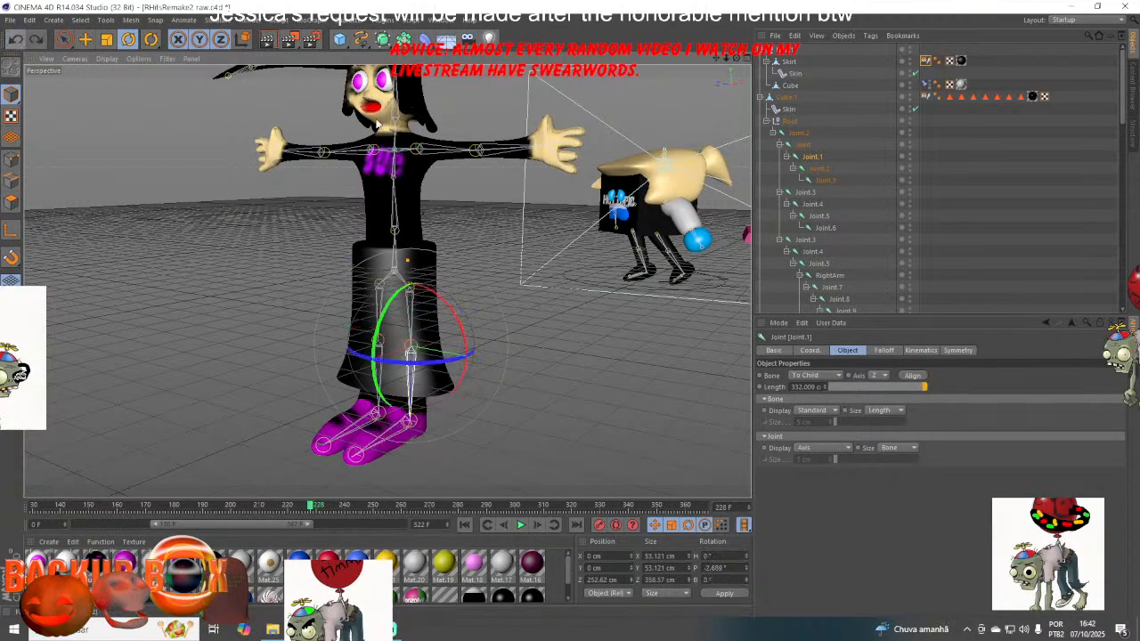
pyautogui.click(1022, 221)
# - Select Joint.2 in the skirt's Weight tag, keep the weight at 100 %, and set the bind pose
pyautogui.click(926, 61)
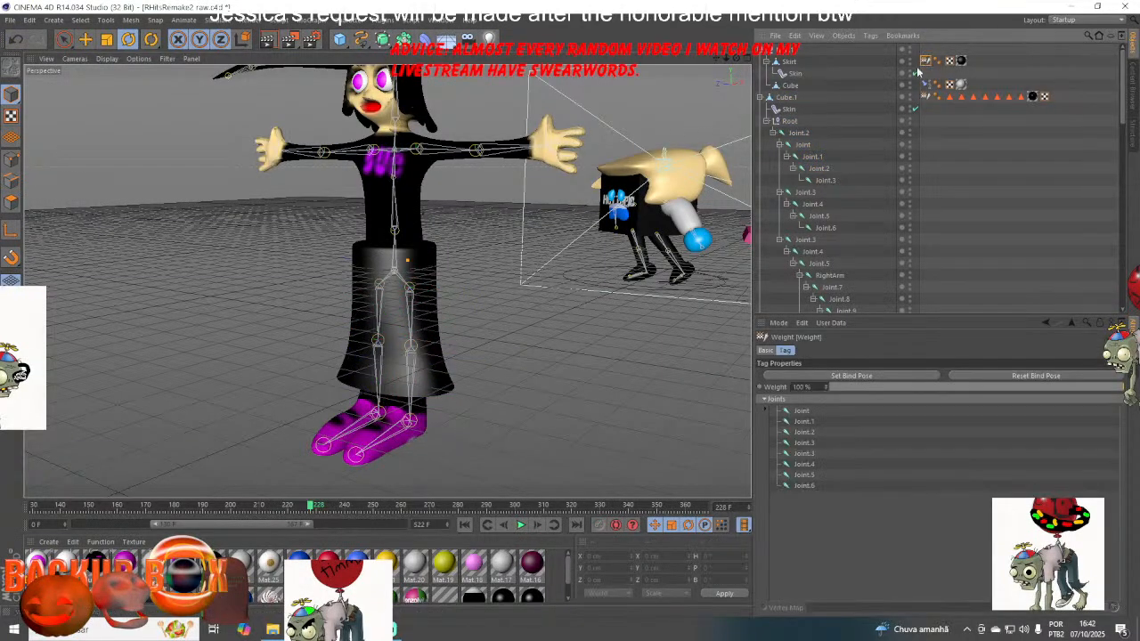
pyautogui.click(804, 422)
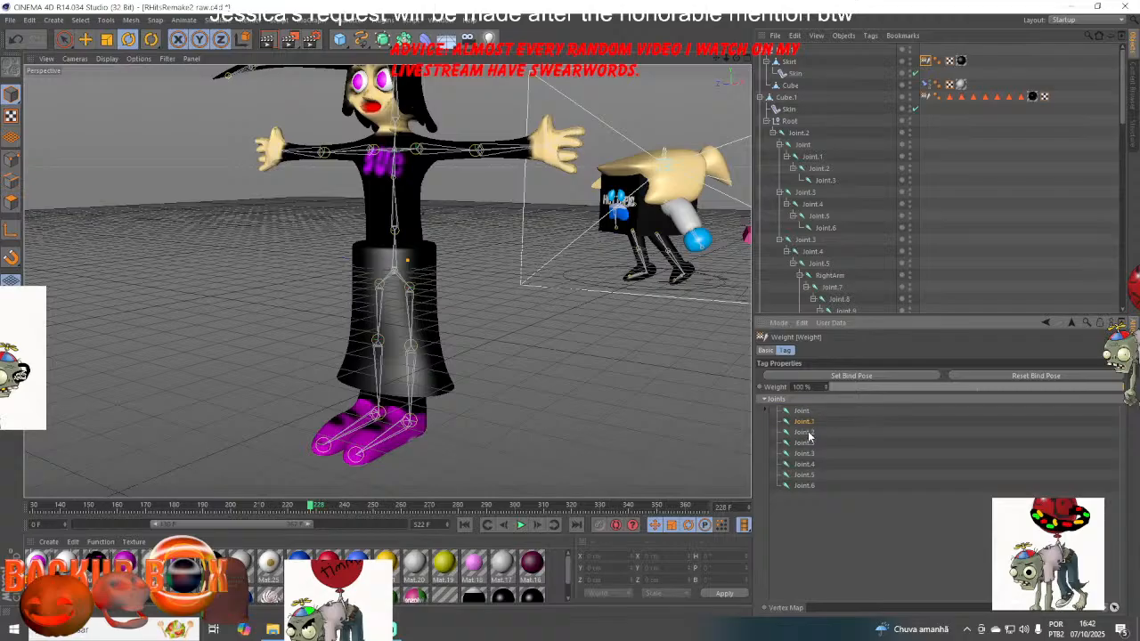
pyautogui.moveTo(809, 436); pyautogui.dragTo(808, 425)
pyautogui.moveTo(900, 388); pyautogui.dragTo(1125, 386)
pyautogui.click(915, 376)
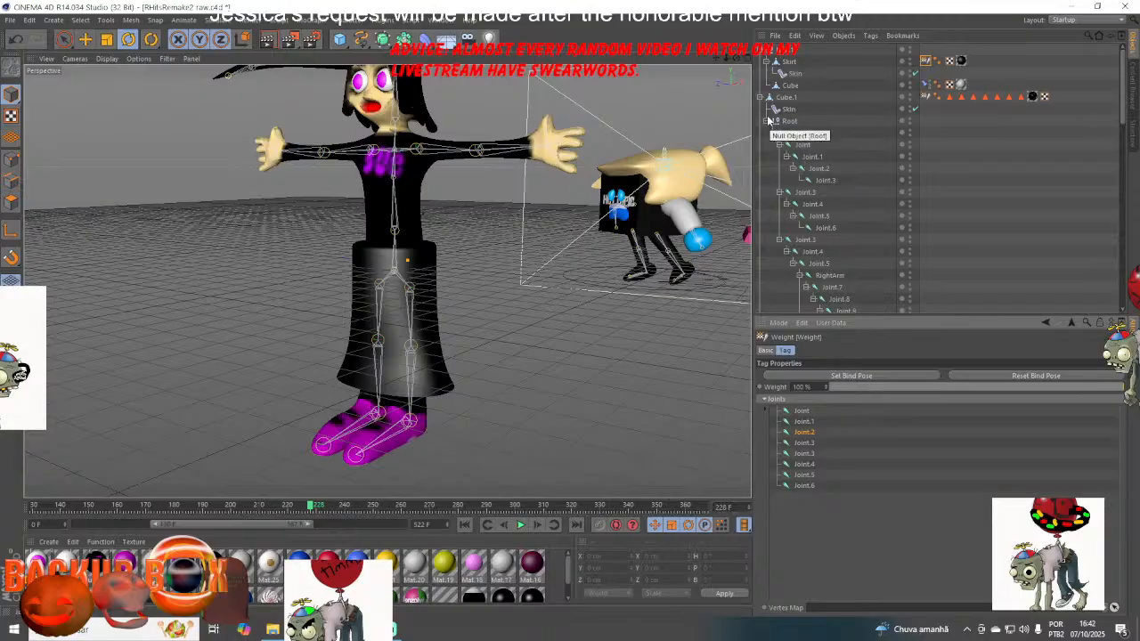
# - Compare the joint list of the body's Weight tag with that of the skirt's Weight tag
pyautogui.click(927, 98)
pyautogui.scroll(-5, 911, 483)
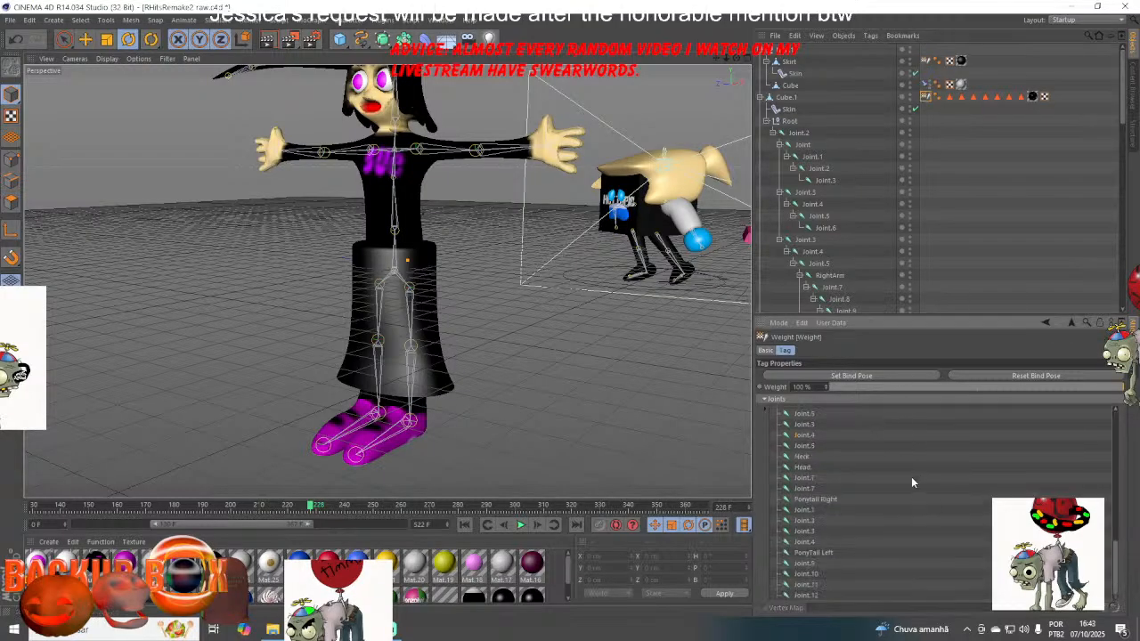
pyautogui.scroll(5, 872, 461)
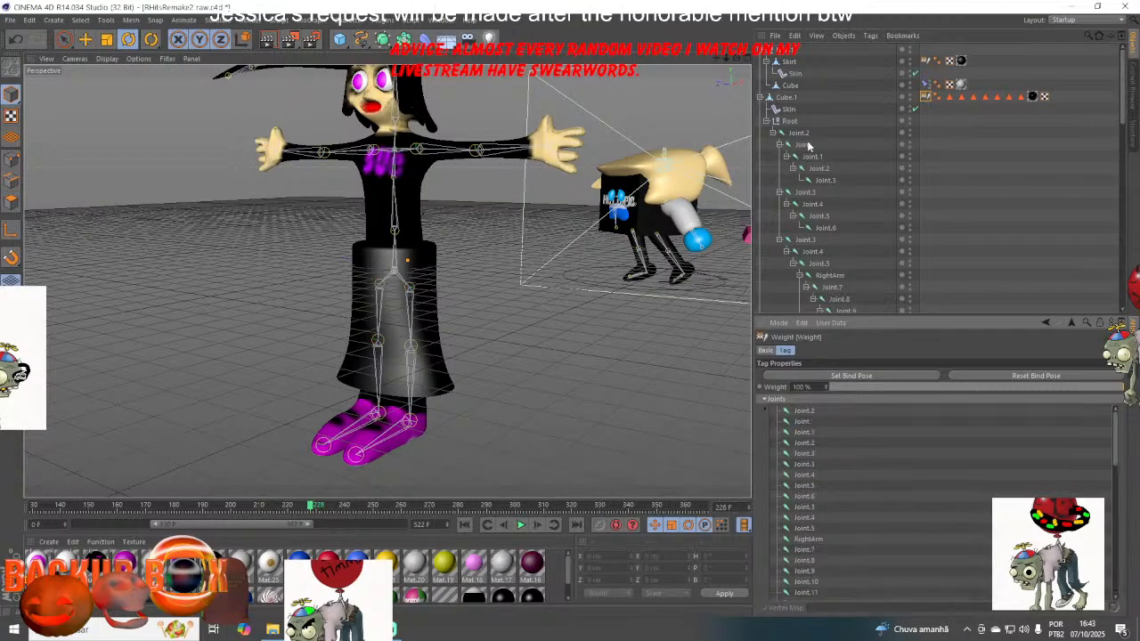
pyautogui.click(790, 62)
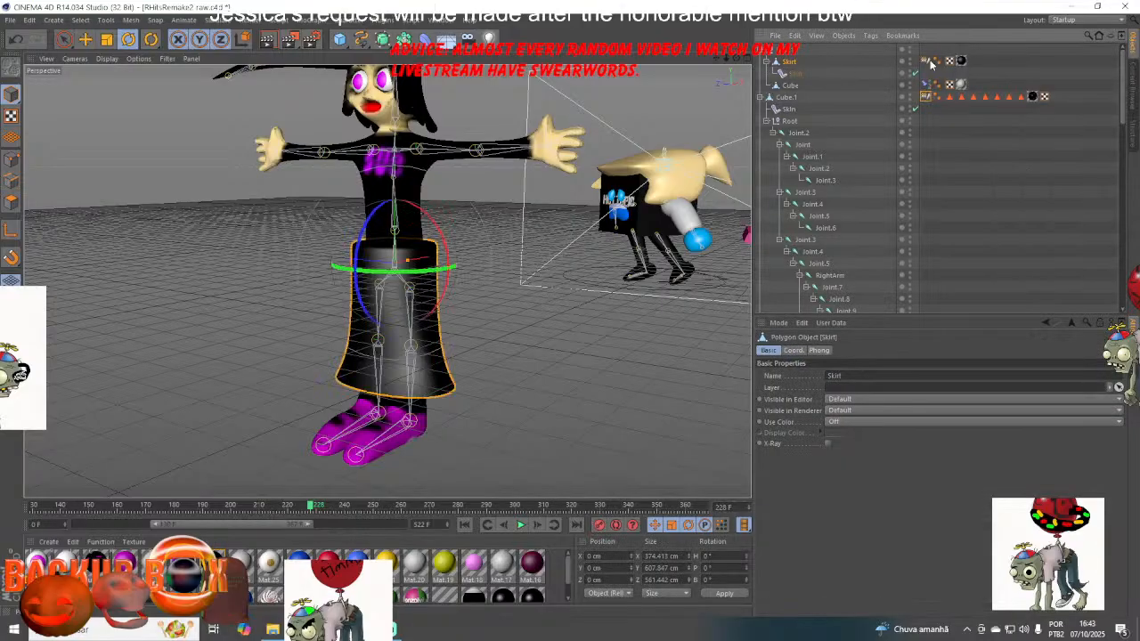
pyautogui.click(927, 60)
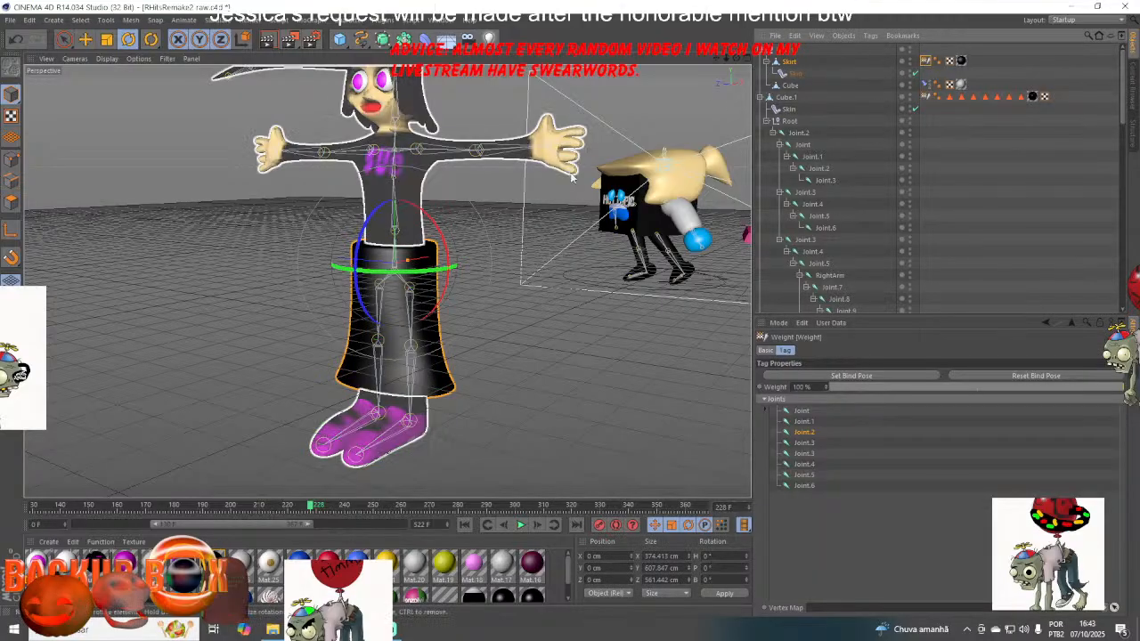
# - Test the skirt by rotating Joint.1, undo the rotation, and save the project
pyautogui.click(393, 324)
pyautogui.moveTo(393, 324); pyautogui.dragTo(307, 299)
pyautogui.click(23, 40)
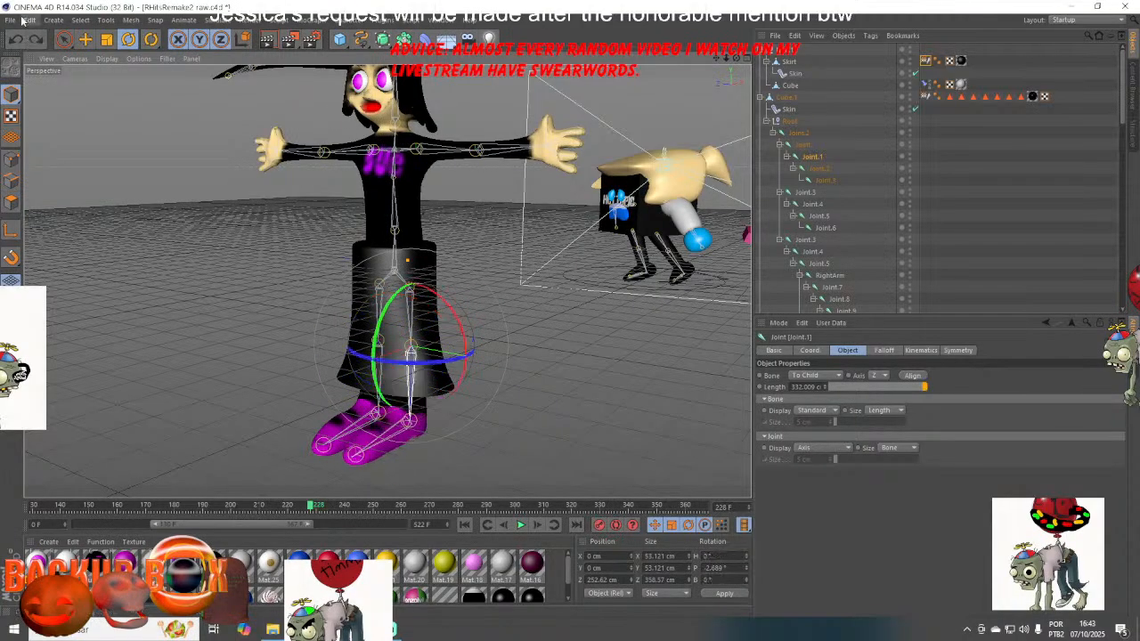
pyautogui.click(11, 20)
pyautogui.click(31, 118)
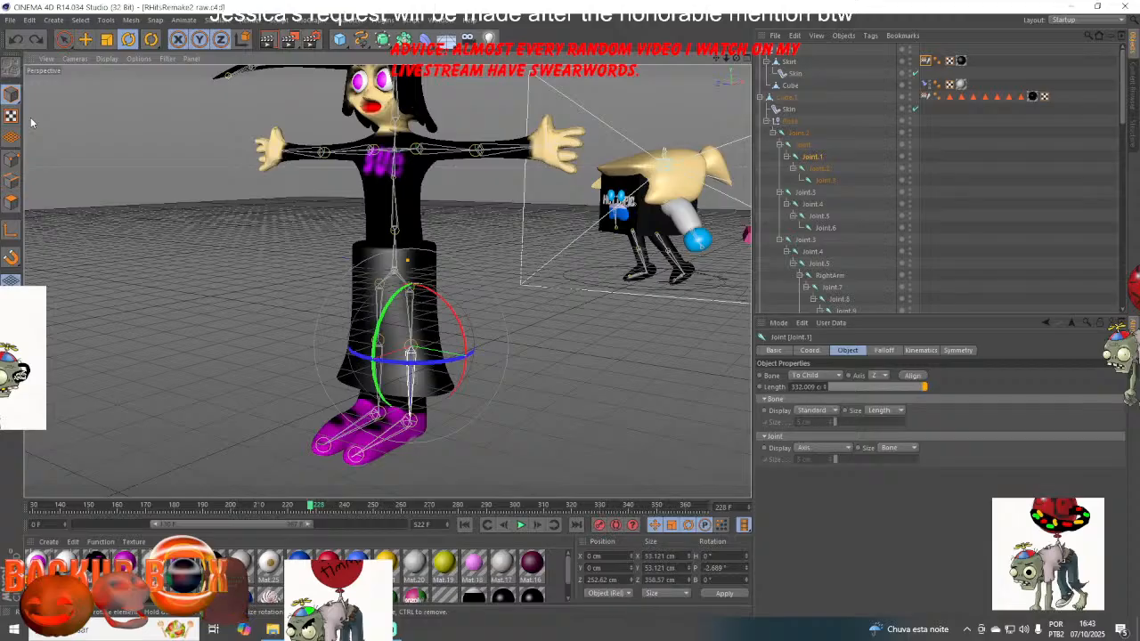
# - Activate the Weight Tool on the lower-leg Joint.1 with the skirt's Weight tag selected
pyautogui.click(950, 121)
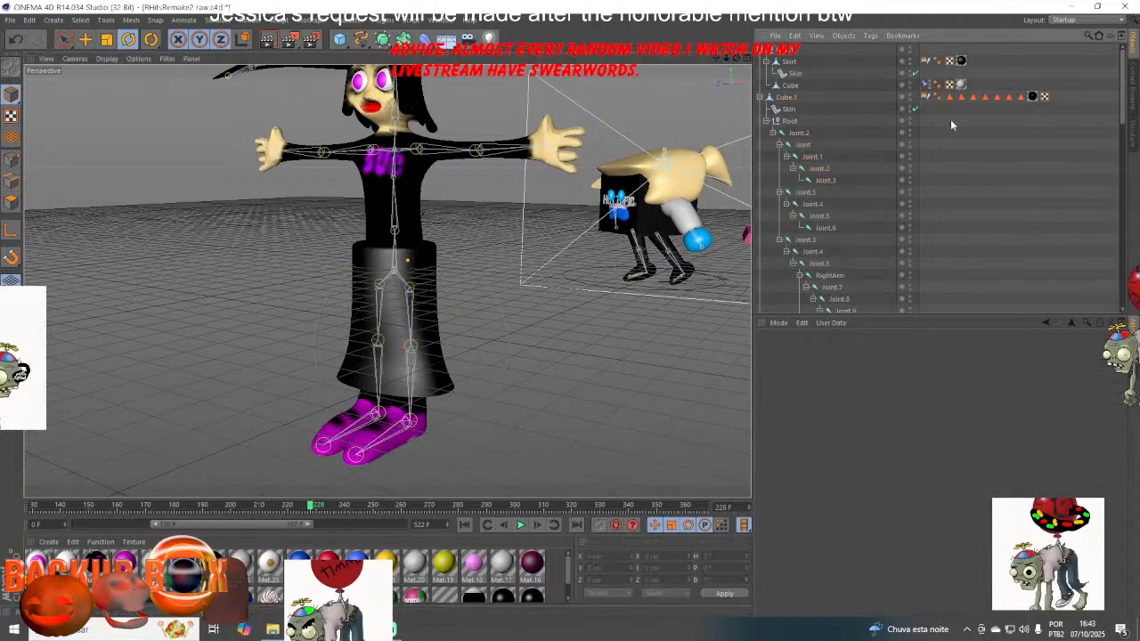
pyautogui.click(928, 61)
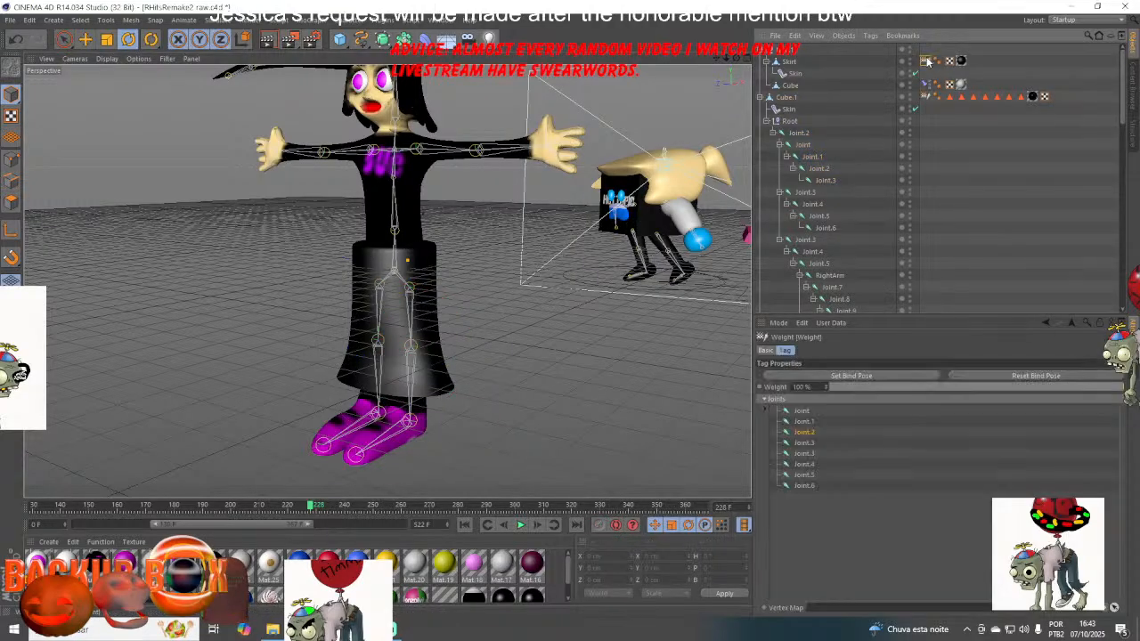
pyautogui.click(789, 62)
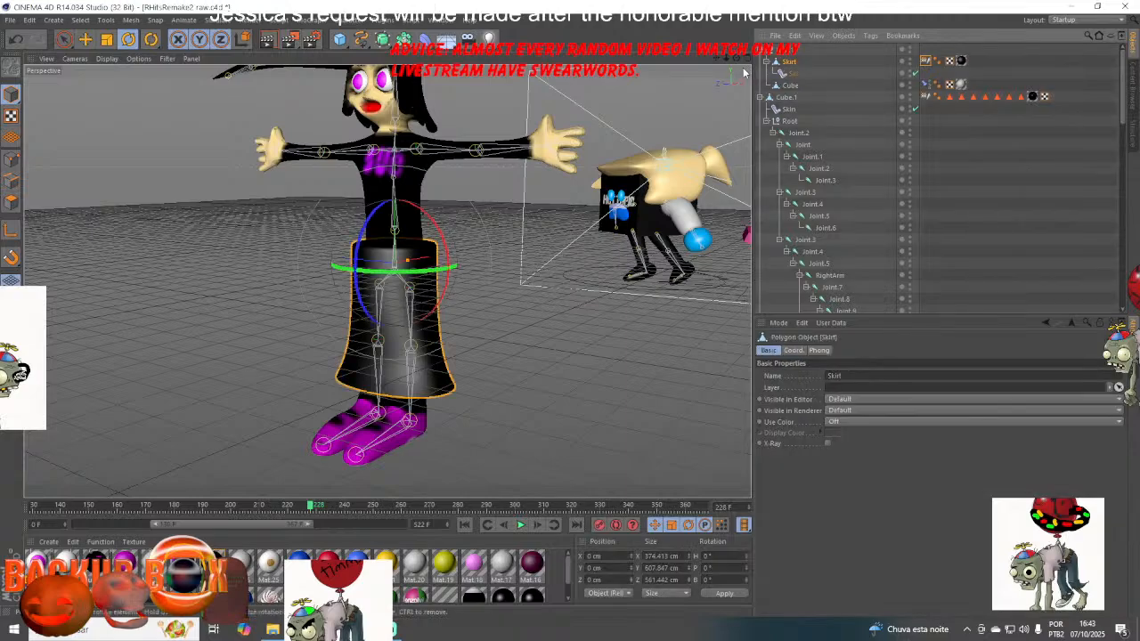
pyautogui.click(809, 157)
pyautogui.moveTo(736, 59)
pyautogui.mouseDown()
pyautogui.moveTo(828, 84)
pyautogui.moveTo(734, 61)
pyautogui.mouseUp()
pyautogui.click(349, 21)
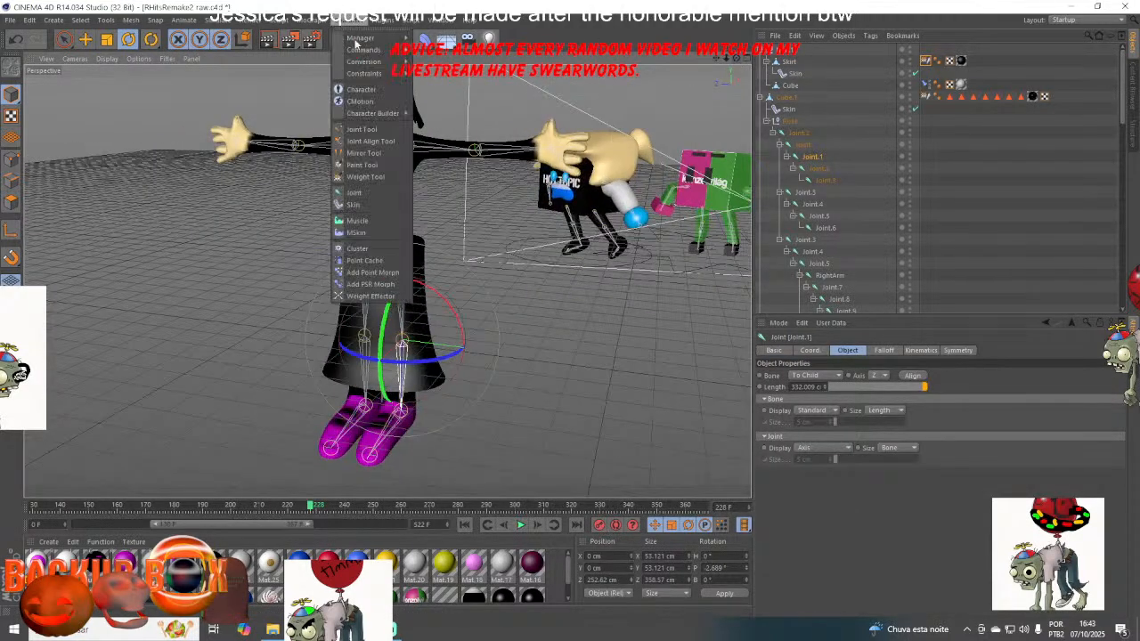
pyautogui.click(370, 171)
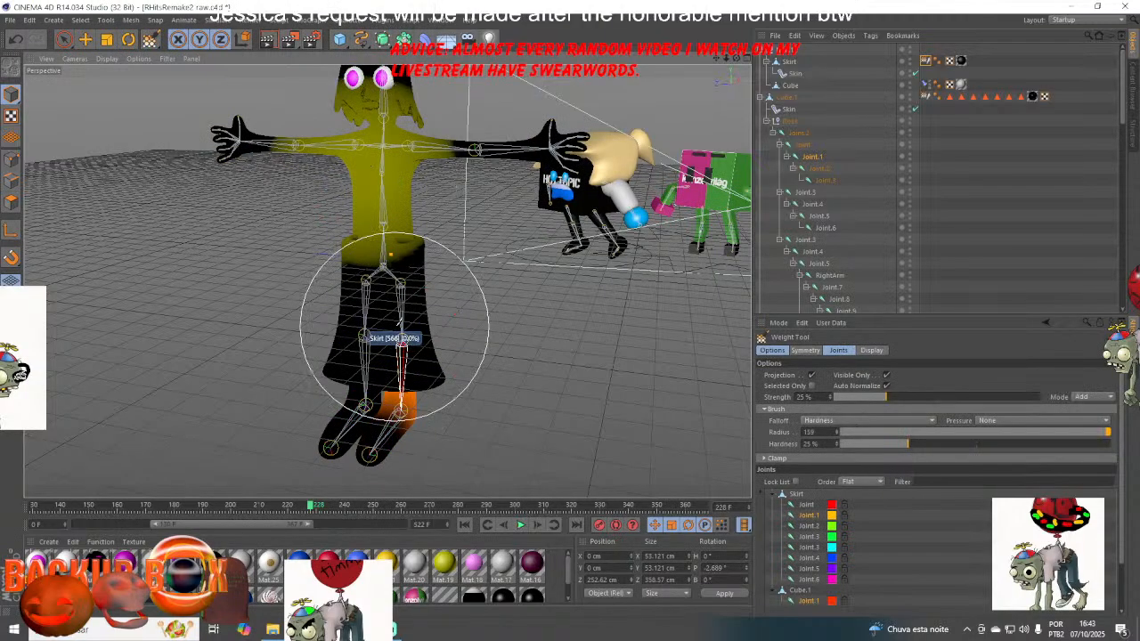
pyautogui.scroll(6, 369, 387)
pyautogui.scroll(2, 368, 387)
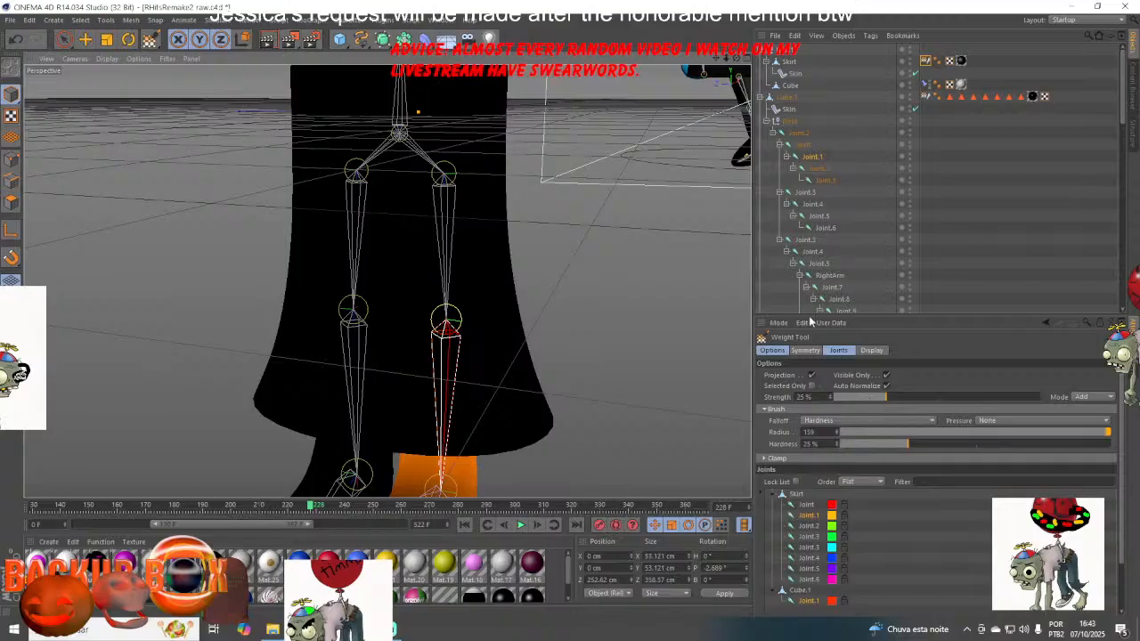
# - Switch the Weight Tool to the upper-leg Joint and set the brush radius to 73
pyautogui.click(800, 145)
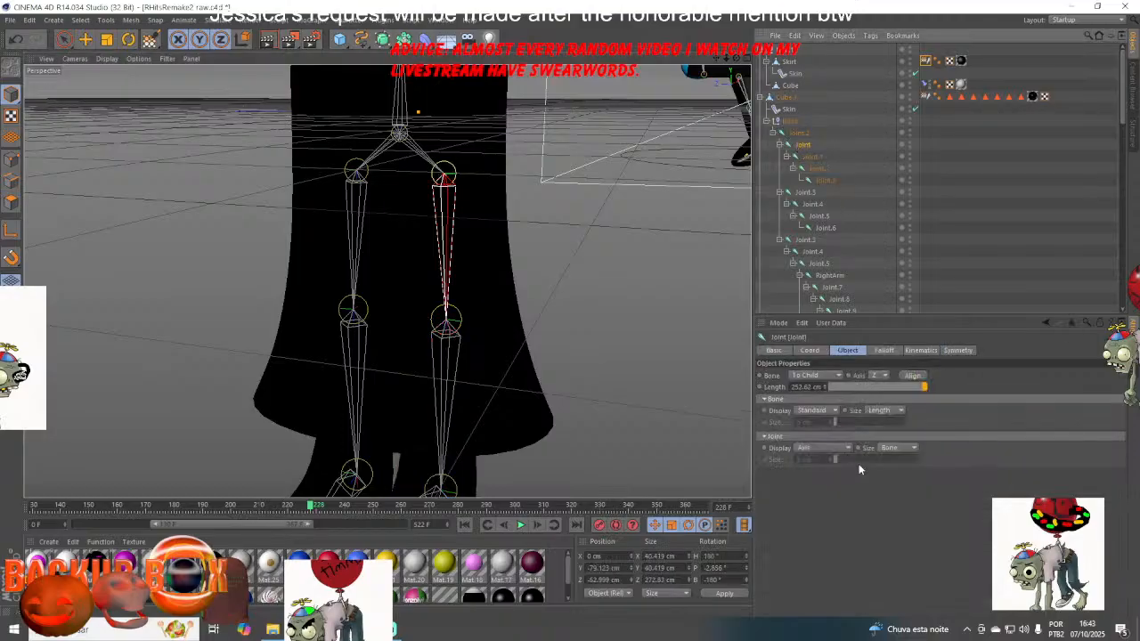
pyautogui.click(150, 39)
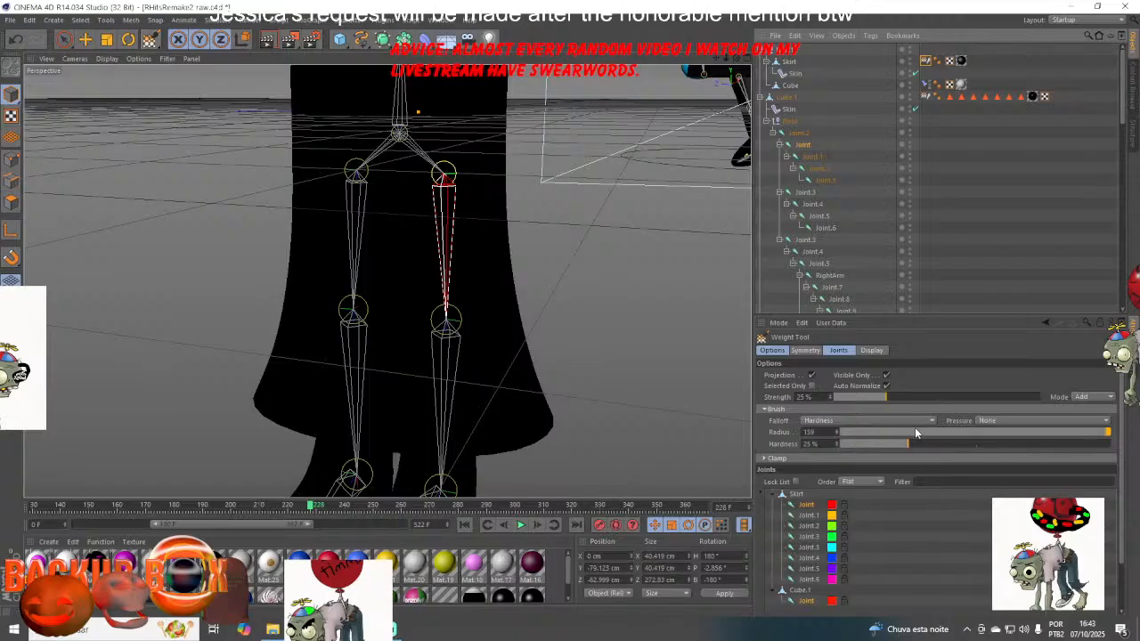
pyautogui.moveTo(907, 432)
pyautogui.mouseDown()
pyautogui.moveTo(893, 432)
pyautogui.moveTo(1039, 431)
pyautogui.mouseUp()
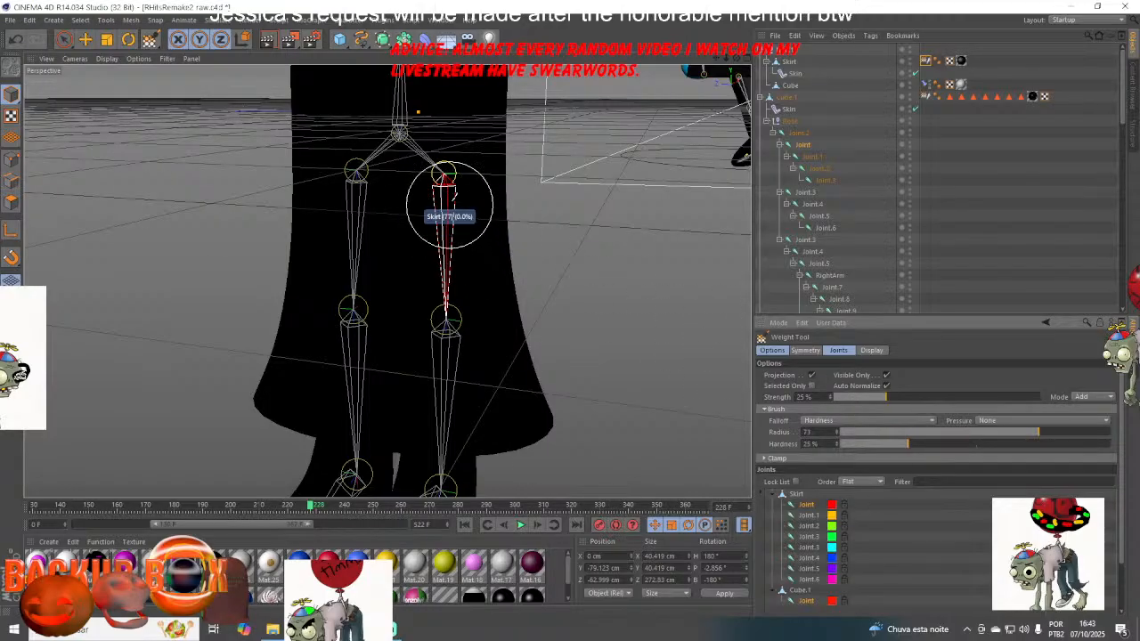
# - Try painting the upper-leg Joint's weight over its side of the skirt, and undo the painting
pyautogui.moveTo(448, 199)
pyautogui.mouseDown()
pyautogui.moveTo(452, 314)
pyautogui.moveTo(522, 343)
pyautogui.moveTo(445, 223)
pyautogui.moveTo(464, 128)
pyautogui.mouseUp()
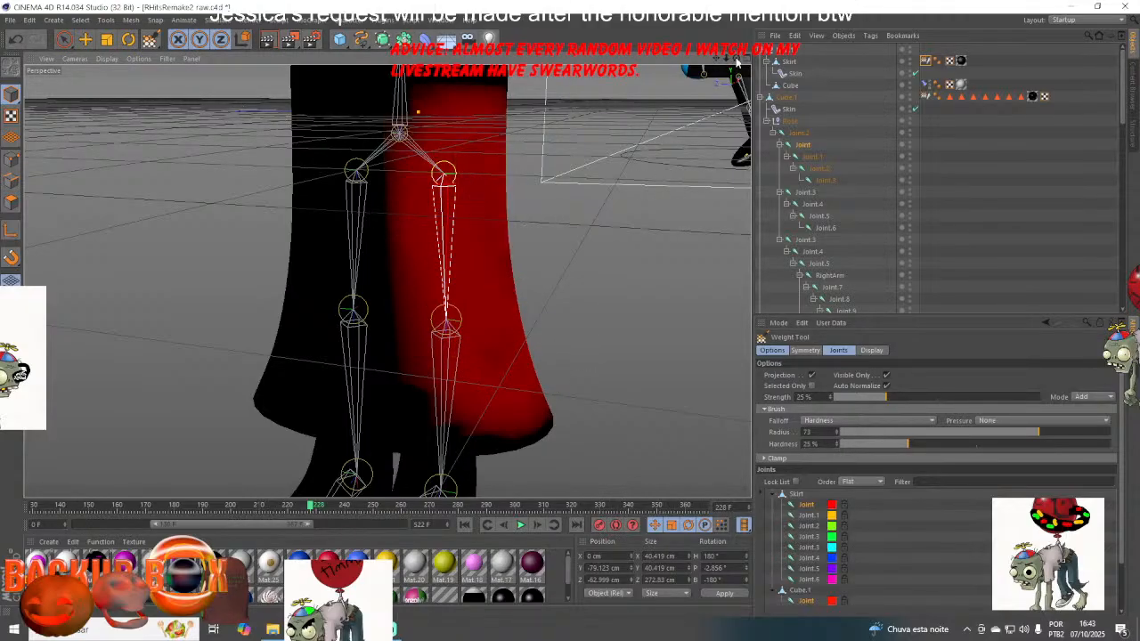
pyautogui.moveTo(735, 59); pyautogui.dragTo(735, 87)
pyautogui.click(15, 39)
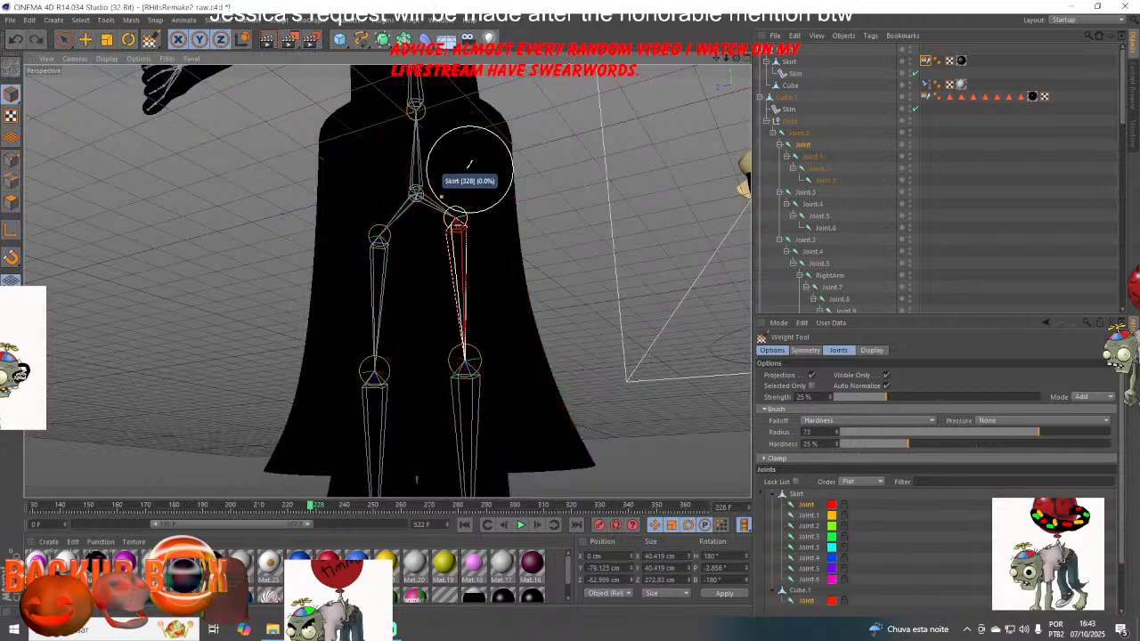
# - Paint the upper-leg Joint's weight over its side of the upper skirt, front and back, saving the project between the strokes
pyautogui.moveTo(470, 178)
pyautogui.mouseDown()
pyautogui.moveTo(529, 204)
pyautogui.moveTo(458, 217)
pyautogui.moveTo(455, 229)
pyautogui.moveTo(543, 241)
pyautogui.mouseUp()
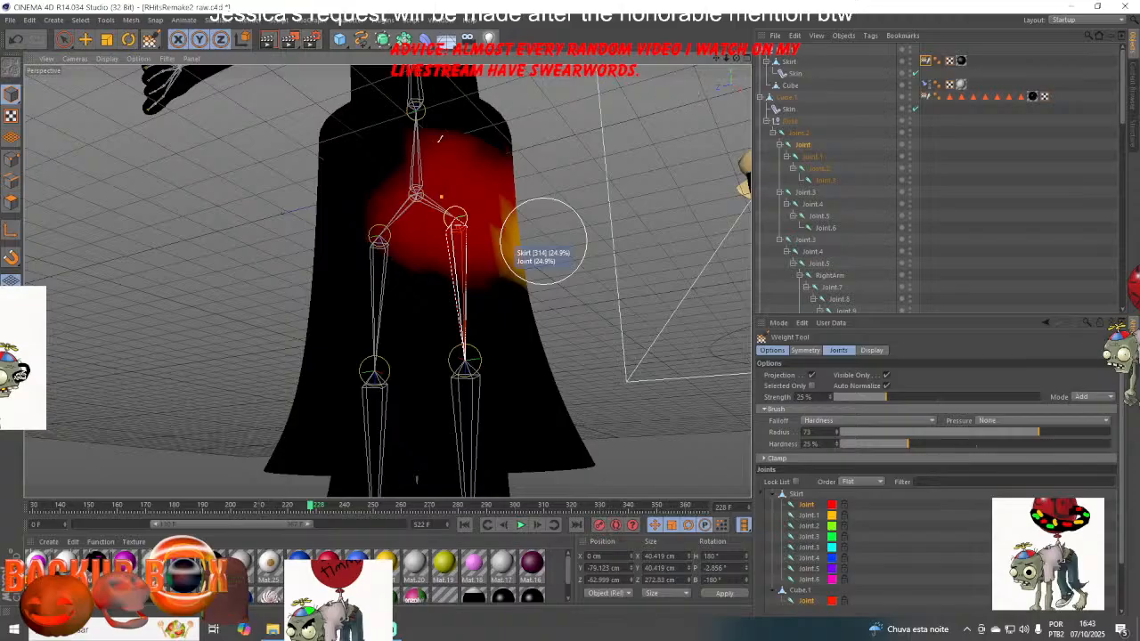
pyautogui.click(10, 21)
pyautogui.click(30, 117)
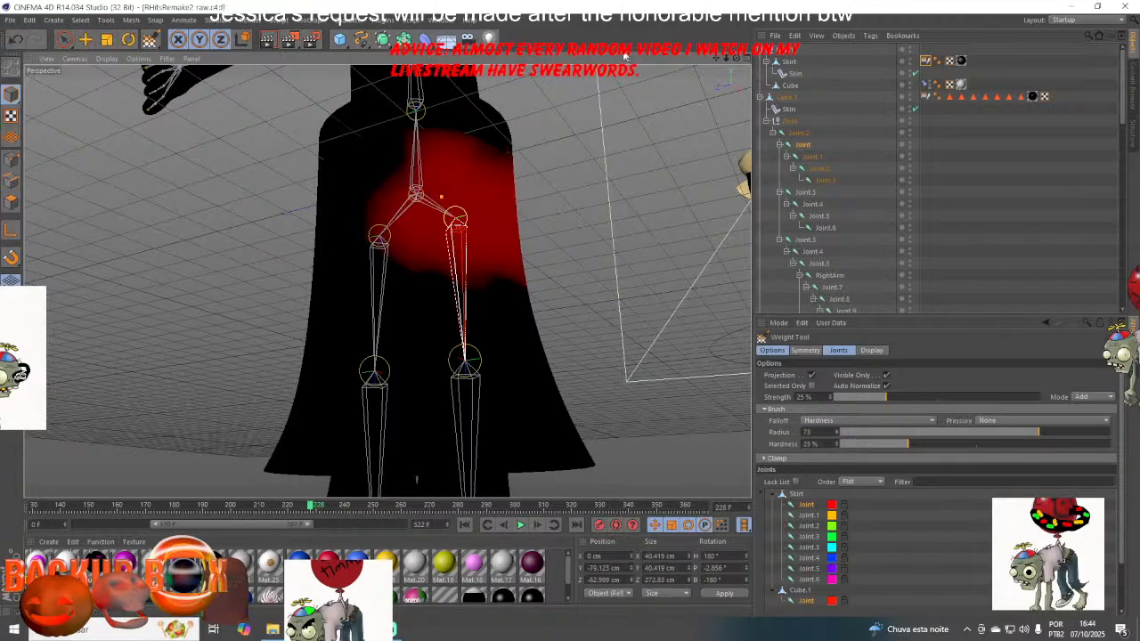
pyautogui.moveTo(735, 60); pyautogui.dragTo(385, 280)
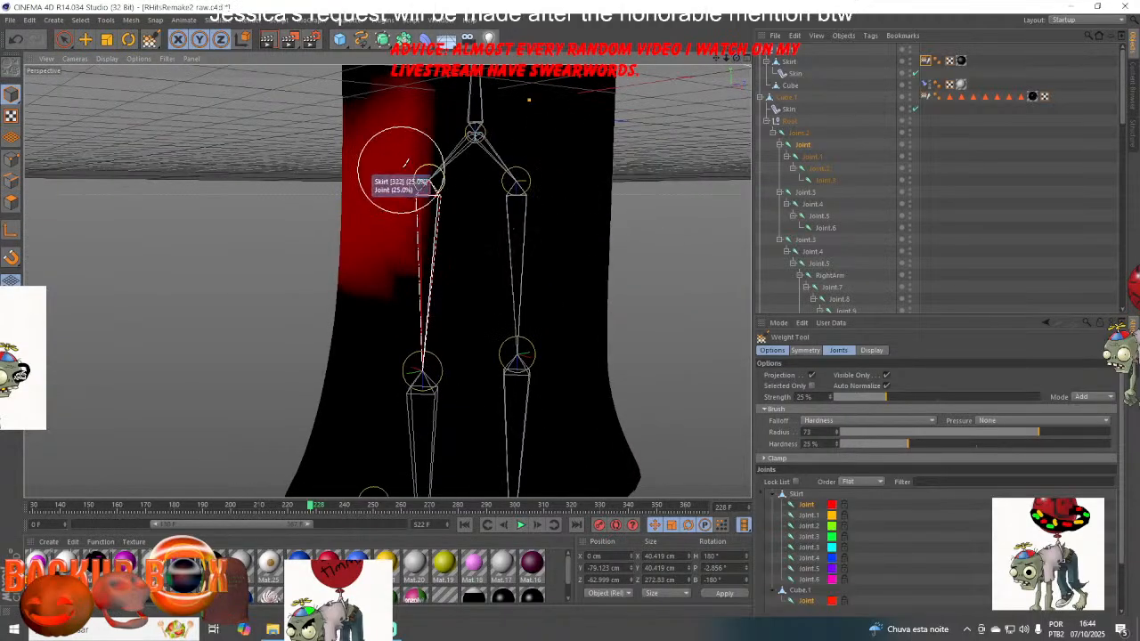
pyautogui.moveTo(405, 163)
pyautogui.mouseDown()
pyautogui.moveTo(458, 223)
pyautogui.moveTo(463, 111)
pyautogui.moveTo(421, 249)
pyautogui.mouseUp()
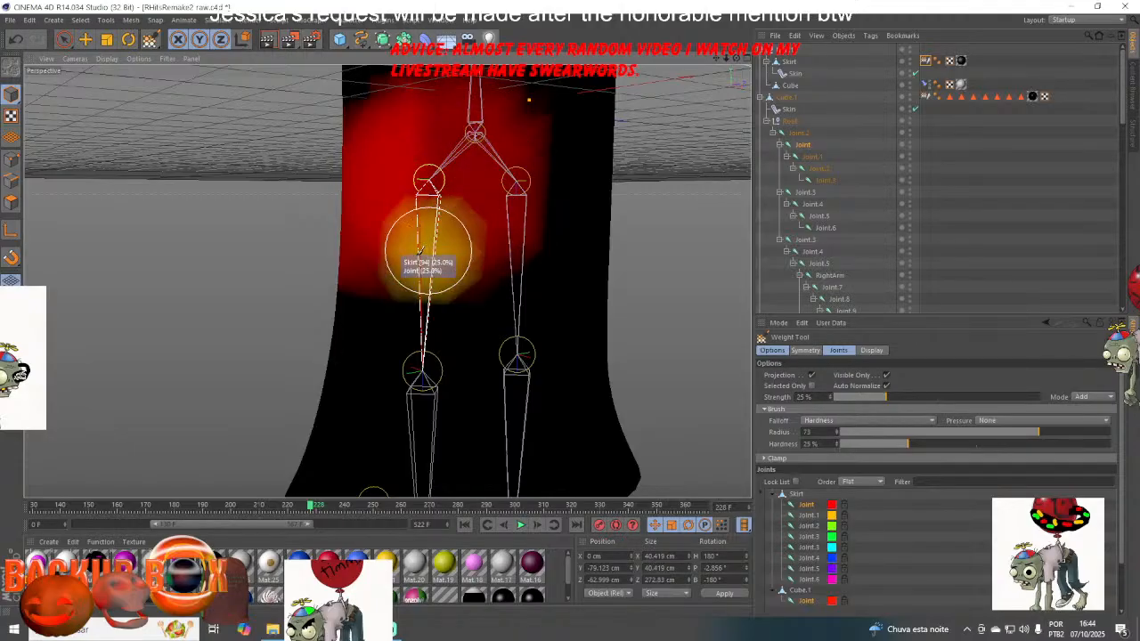
# - Paint the lower-leg Joint.1's weight over its side of the lower skirt, covering front, back and the hem
pyautogui.click(812, 158)
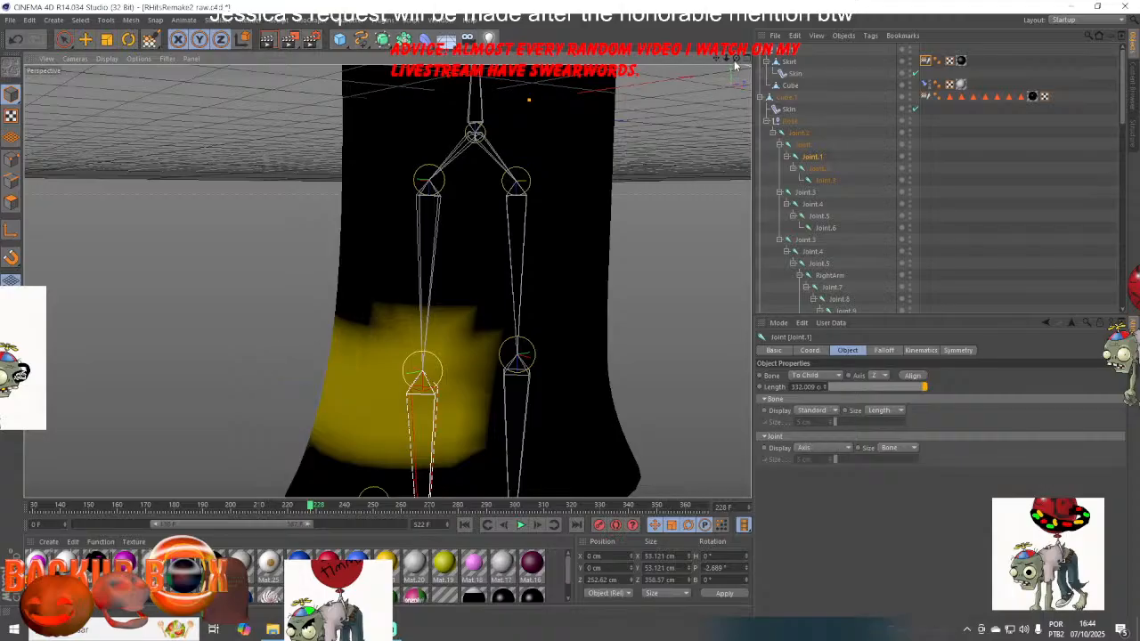
pyautogui.moveTo(737, 59); pyautogui.dragTo(829, 47)
pyautogui.moveTo(717, 60); pyautogui.dragTo(931, 3)
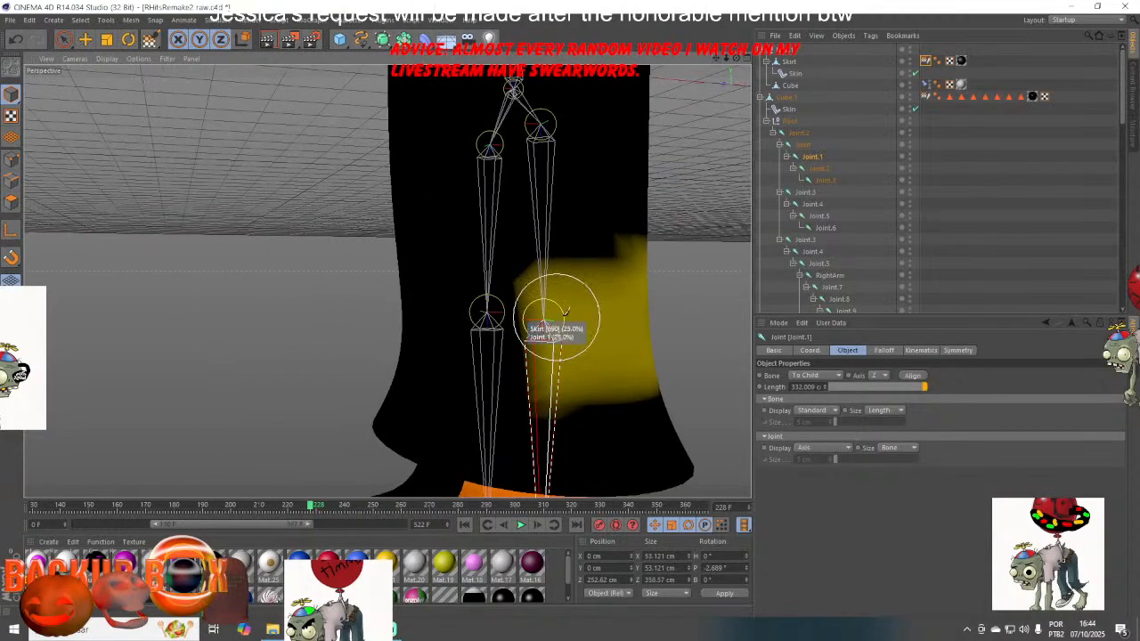
pyautogui.moveTo(555, 318)
pyautogui.mouseDown()
pyautogui.moveTo(508, 389)
pyautogui.moveTo(518, 419)
pyautogui.moveTo(436, 393)
pyautogui.moveTo(640, 395)
pyautogui.mouseUp()
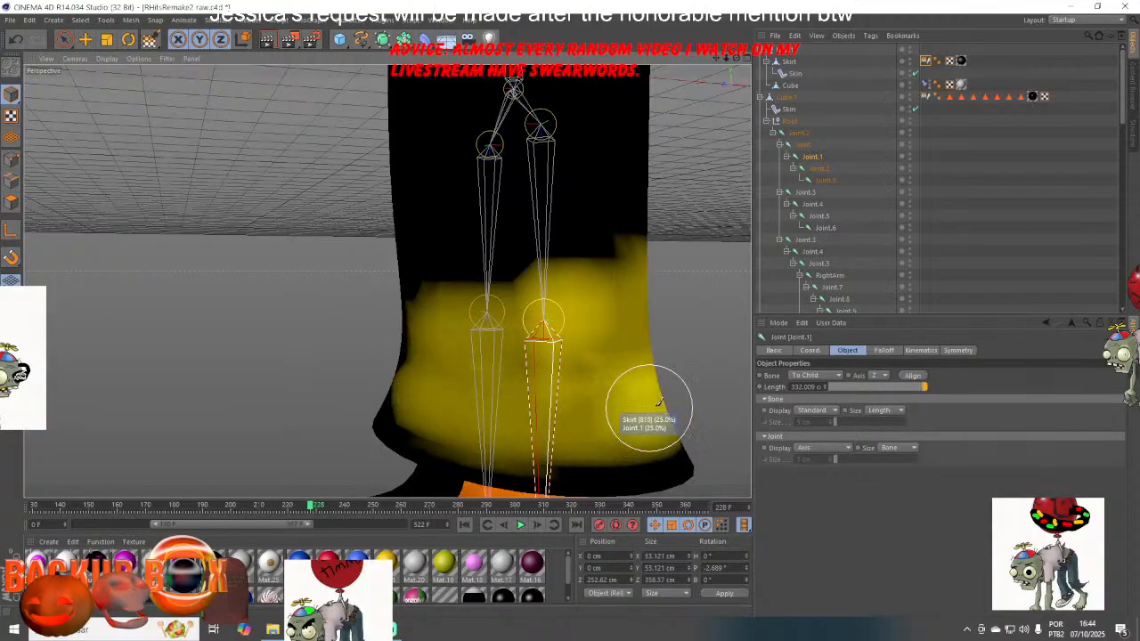
pyautogui.moveTo(738, 58)
pyautogui.mouseDown()
pyautogui.moveTo(387, 281)
pyautogui.moveTo(392, 330)
pyautogui.moveTo(258, 345)
pyautogui.mouseUp()
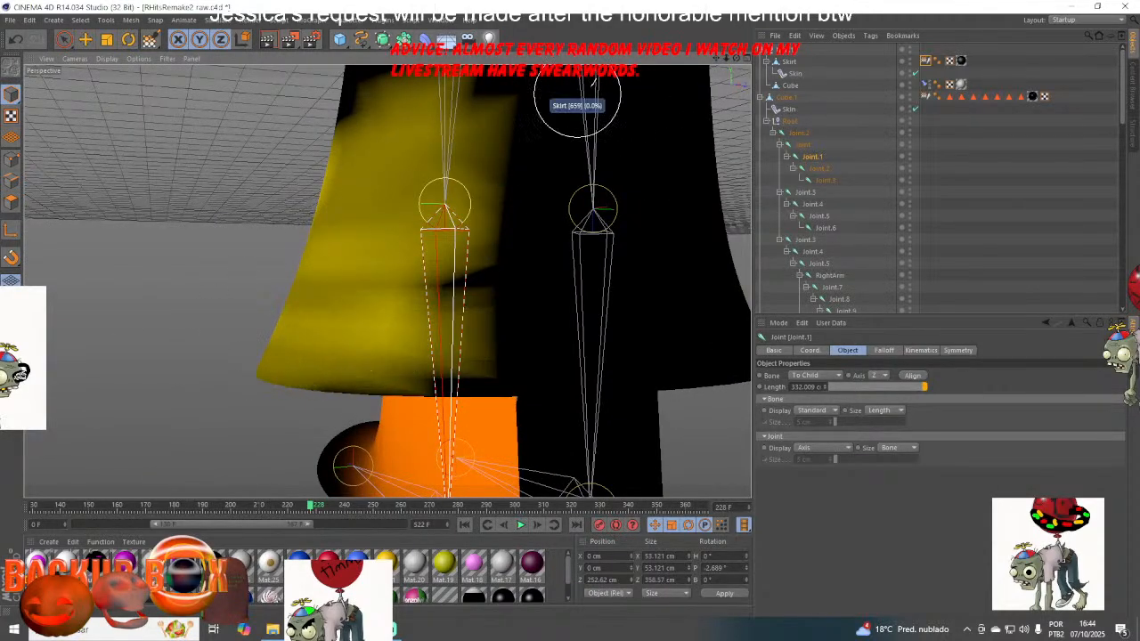
pyautogui.moveTo(737, 59); pyautogui.dragTo(387, 281)
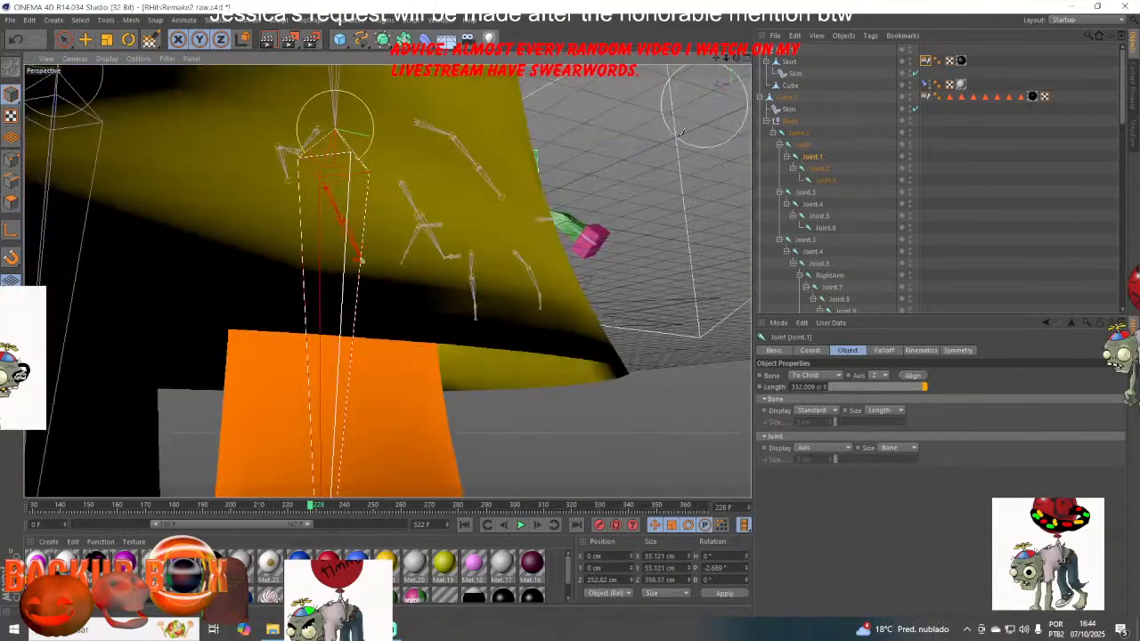
pyautogui.moveTo(475, 297); pyautogui.dragTo(633, 377)
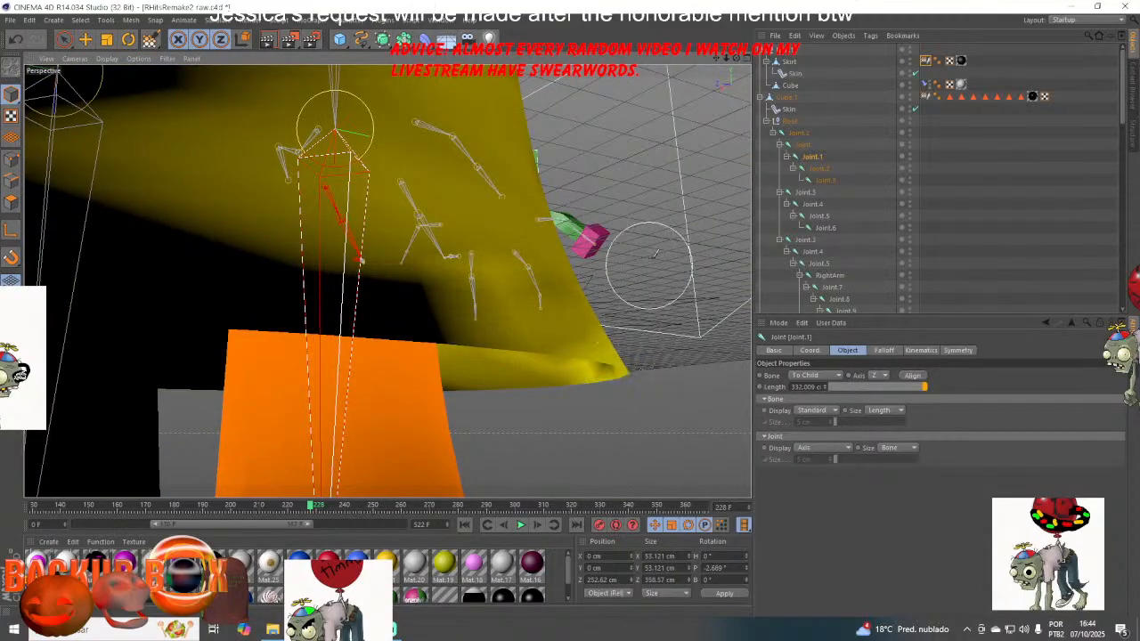
# - Paint the opposite upper-leg Joint.3's weight over its side of the upper skirt from both front and back
pyautogui.moveTo(729, 63)
pyautogui.mouseDown()
pyautogui.moveTo(718, 62)
pyautogui.moveTo(741, 65)
pyautogui.moveTo(724, 66)
pyautogui.mouseUp()
pyautogui.click(798, 194)
pyautogui.moveTo(559, 114)
pyautogui.mouseDown()
pyautogui.moveTo(420, 153)
pyautogui.moveTo(458, 178)
pyautogui.moveTo(496, 160)
pyautogui.moveTo(350, 162)
pyautogui.moveTo(585, 194)
pyautogui.moveTo(347, 140)
pyautogui.moveTo(465, 171)
pyautogui.mouseUp()
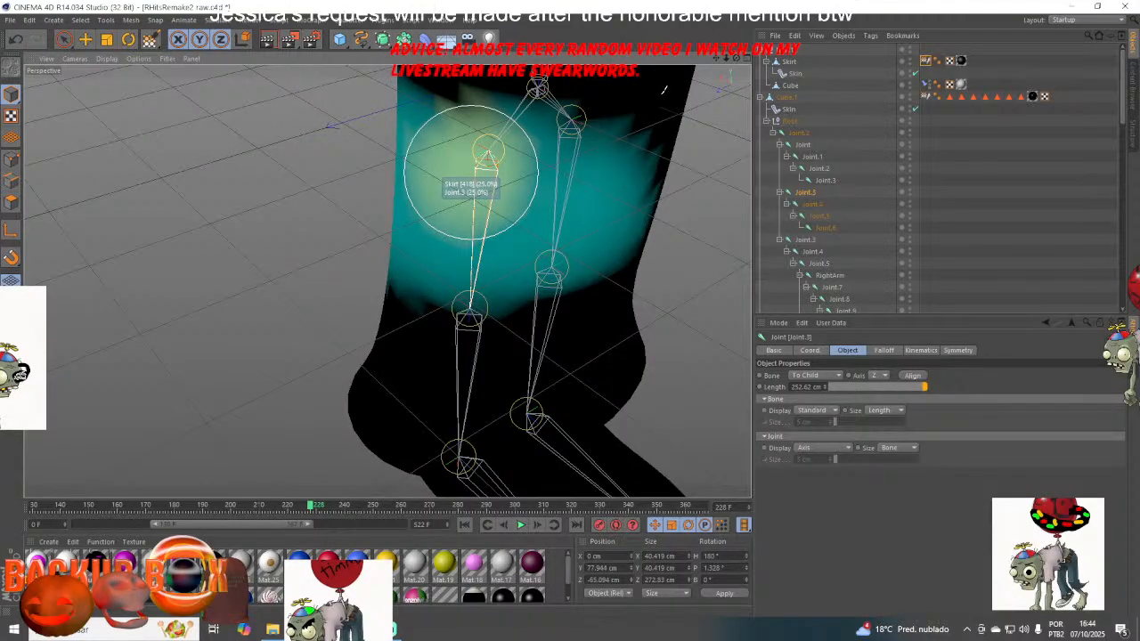
pyautogui.moveTo(732, 58); pyautogui.dragTo(498, 125)
pyautogui.moveTo(399, 157)
pyautogui.mouseDown()
pyautogui.moveTo(255, 139)
pyautogui.moveTo(285, 228)
pyautogui.moveTo(356, 216)
pyautogui.mouseUp()
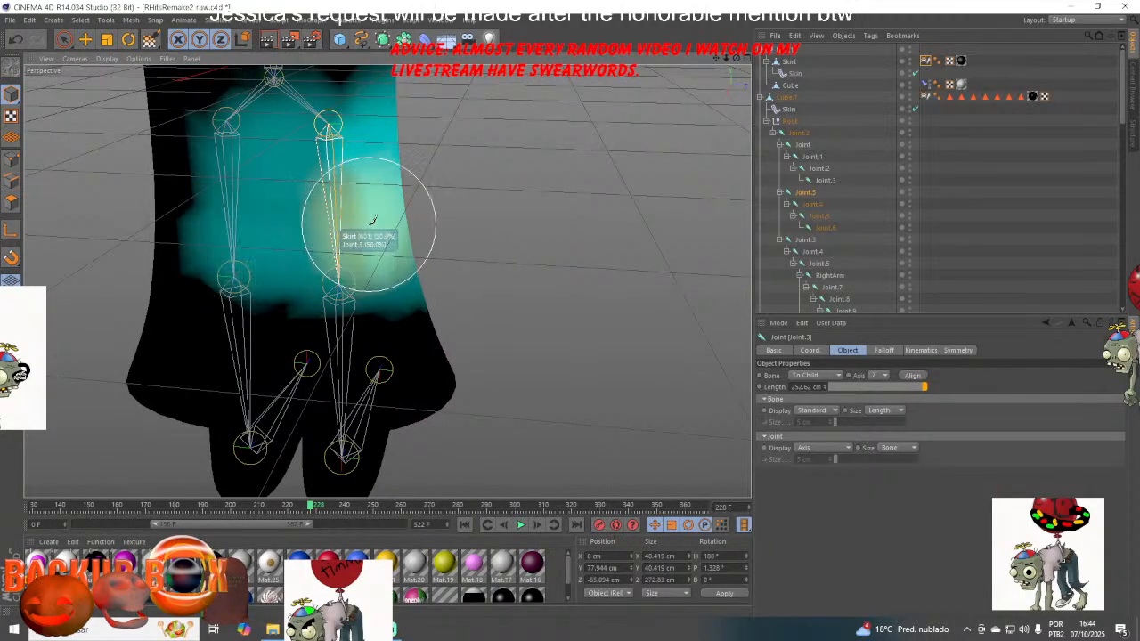
# - Paint the lower-leg Joint.4's weight over its side of the lower skirt, front and back, and save the project
pyautogui.click(812, 204)
pyautogui.moveTo(738, 59)
pyautogui.mouseDown()
pyautogui.moveTo(382, 280)
pyautogui.moveTo(732, 62)
pyautogui.mouseUp()
pyautogui.moveTo(323, 295)
pyautogui.mouseDown()
pyautogui.moveTo(351, 343)
pyautogui.moveTo(462, 366)
pyautogui.moveTo(454, 409)
pyautogui.moveTo(438, 411)
pyautogui.moveTo(434, 372)
pyautogui.moveTo(473, 392)
pyautogui.moveTo(450, 400)
pyautogui.mouseUp()
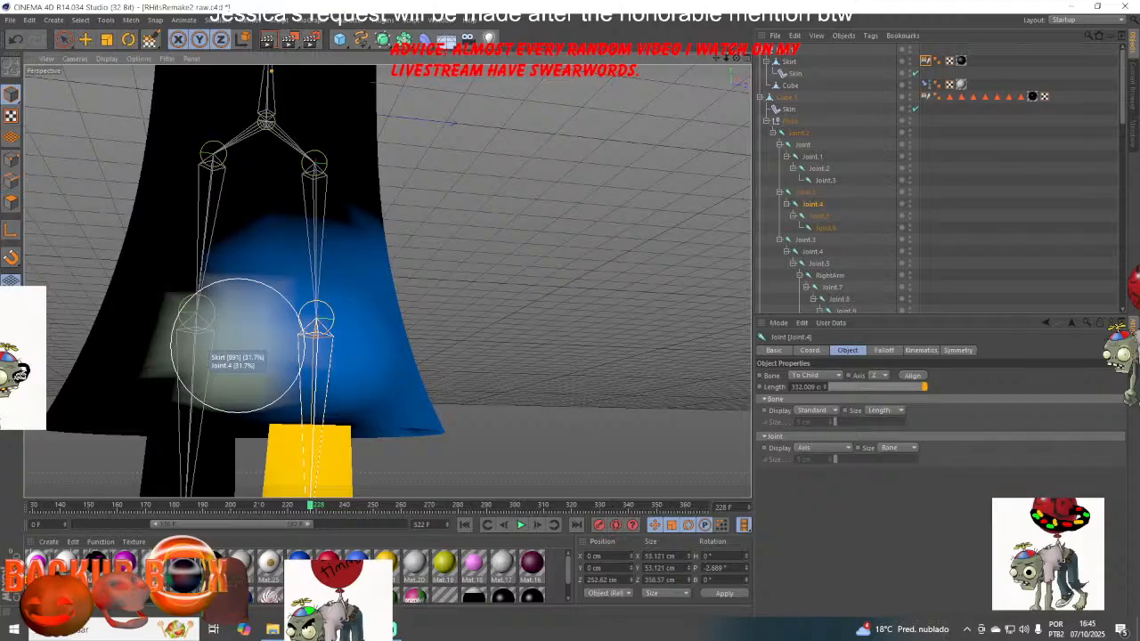
pyautogui.moveTo(736, 59)
pyautogui.mouseDown()
pyautogui.moveTo(386, 282)
pyautogui.moveTo(401, 267)
pyautogui.moveTo(418, 288)
pyautogui.moveTo(329, 367)
pyautogui.moveTo(400, 364)
pyautogui.moveTo(364, 380)
pyautogui.moveTo(440, 354)
pyautogui.moveTo(450, 384)
pyautogui.moveTo(472, 379)
pyautogui.moveTo(437, 322)
pyautogui.mouseUp()
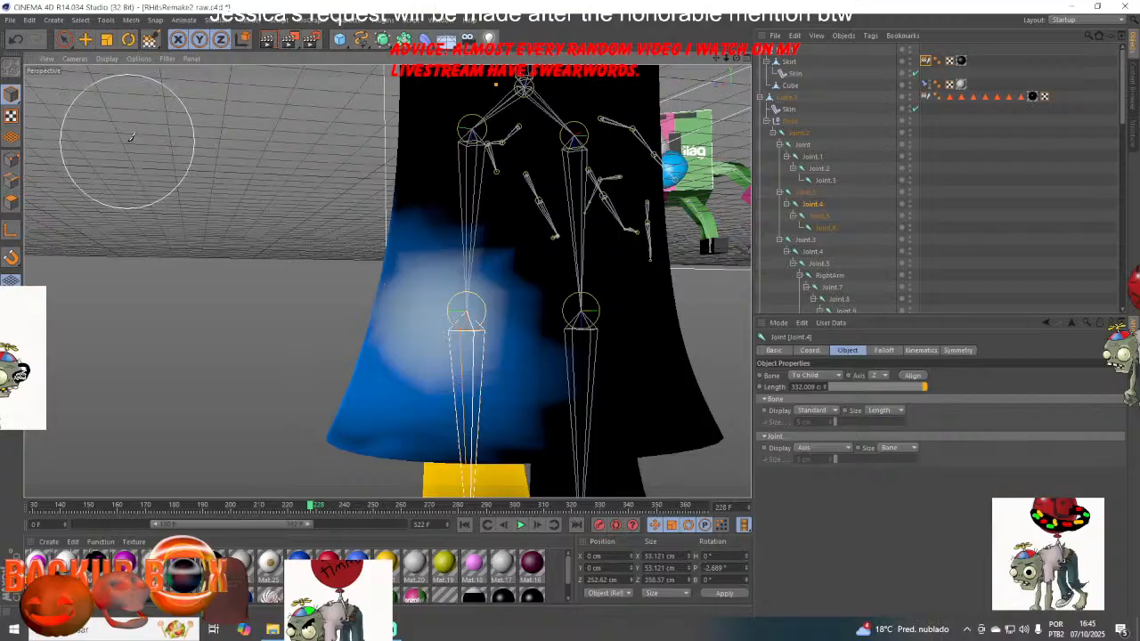
pyautogui.click(17, 20)
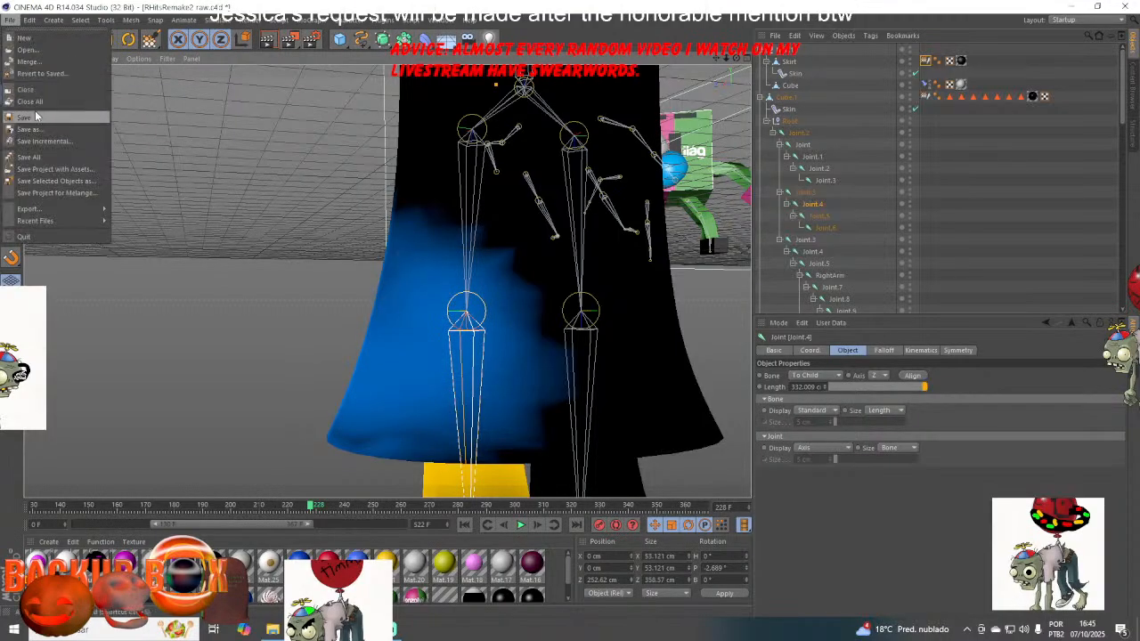
pyautogui.click(17, 20)
# - Test the skirt's deformation by rotating Joint.4 slightly, and clear the selection
pyautogui.click(86, 40)
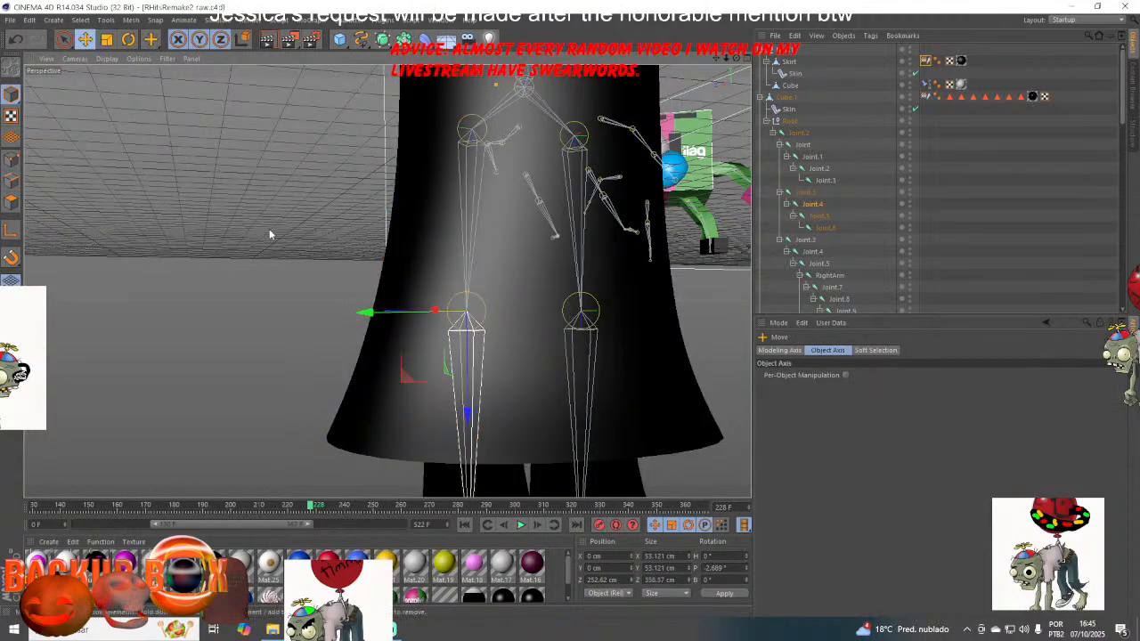
pyautogui.scroll(-5, 252, 235)
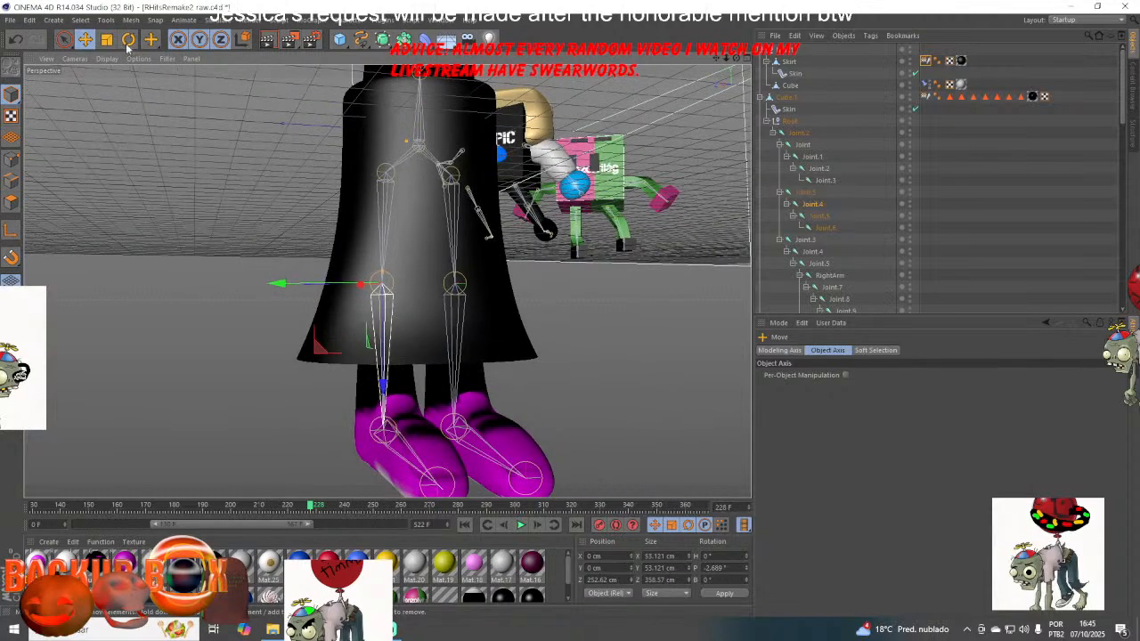
pyautogui.click(128, 39)
pyautogui.moveTo(392, 230); pyautogui.dragTo(233, 194)
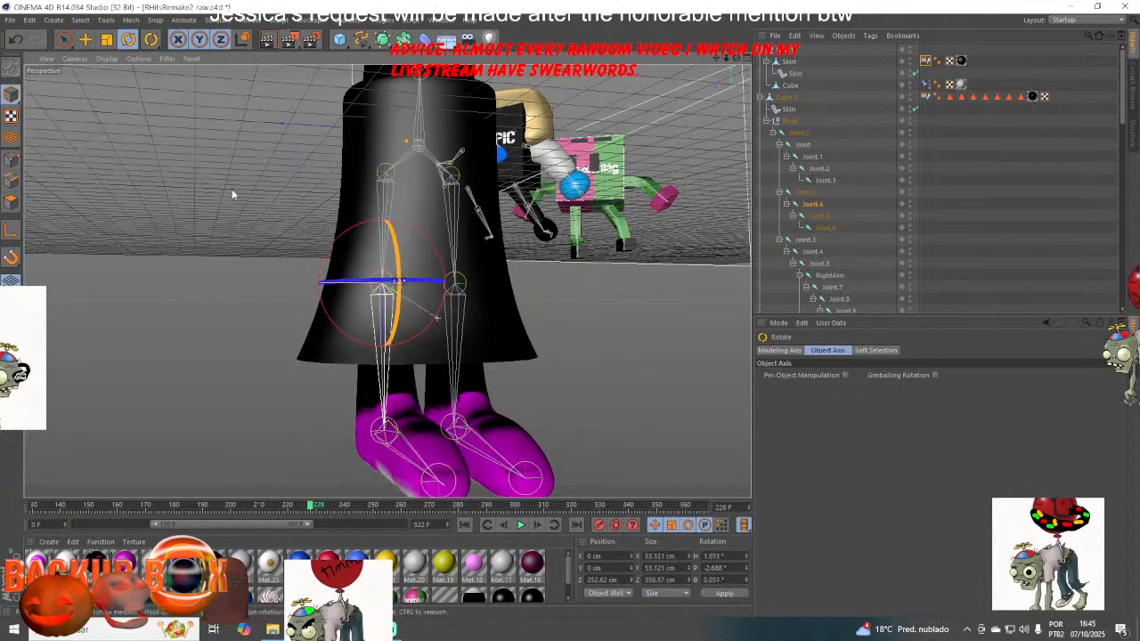
pyautogui.click(175, 178)
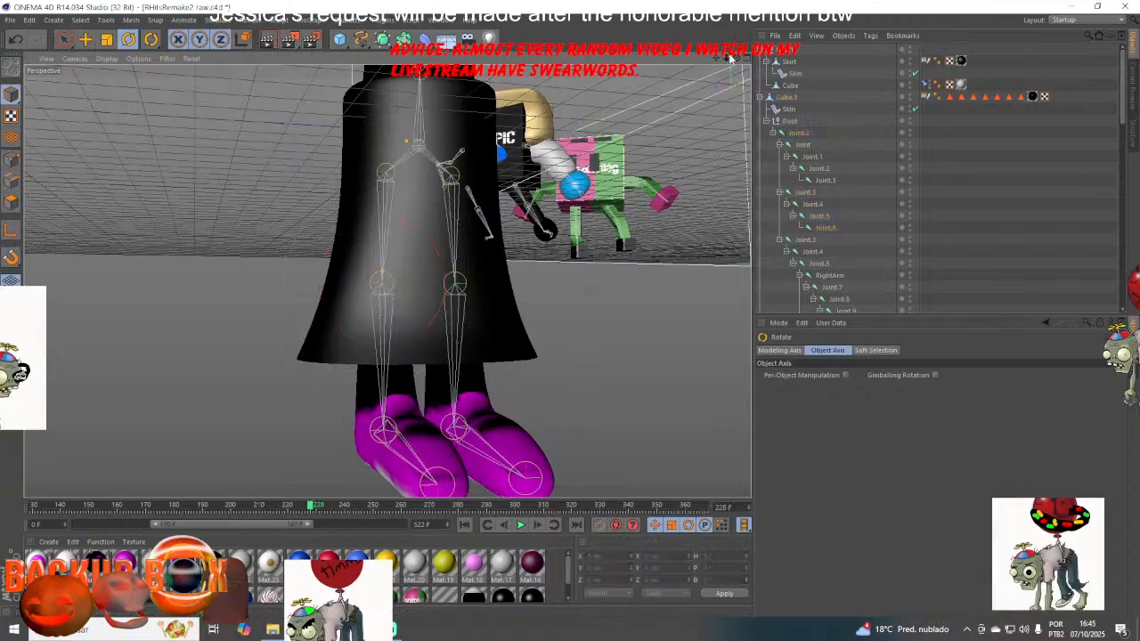
# - Rename the null that holds the skirt and chef hat as Sue
pyautogui.moveTo(731, 57); pyautogui.dragTo(781, 56)
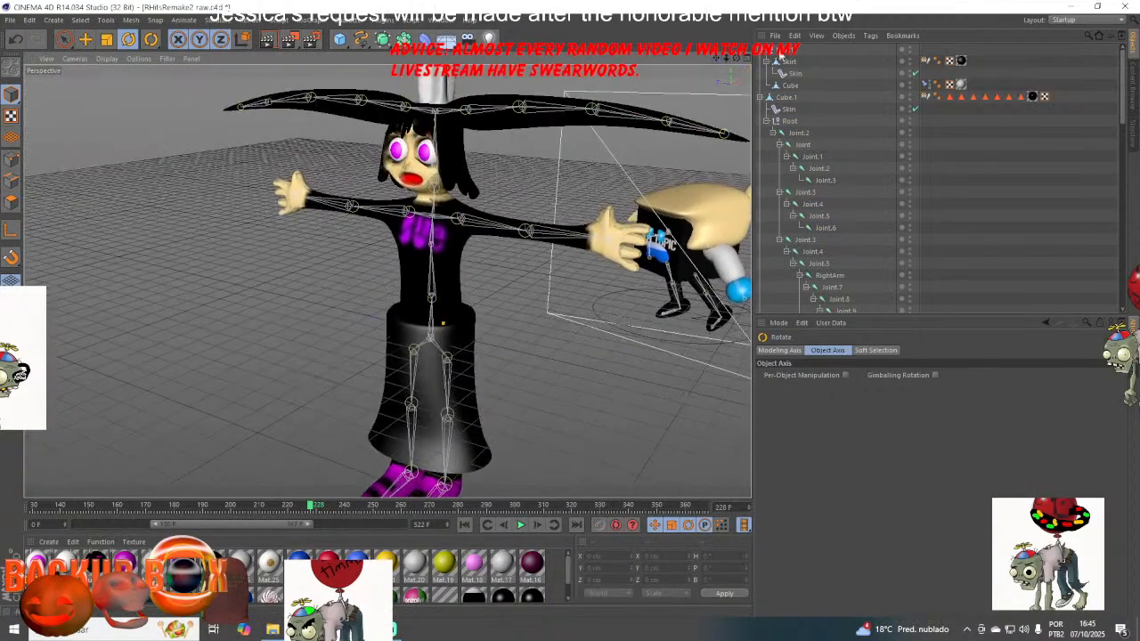
pyautogui.click(781, 54)
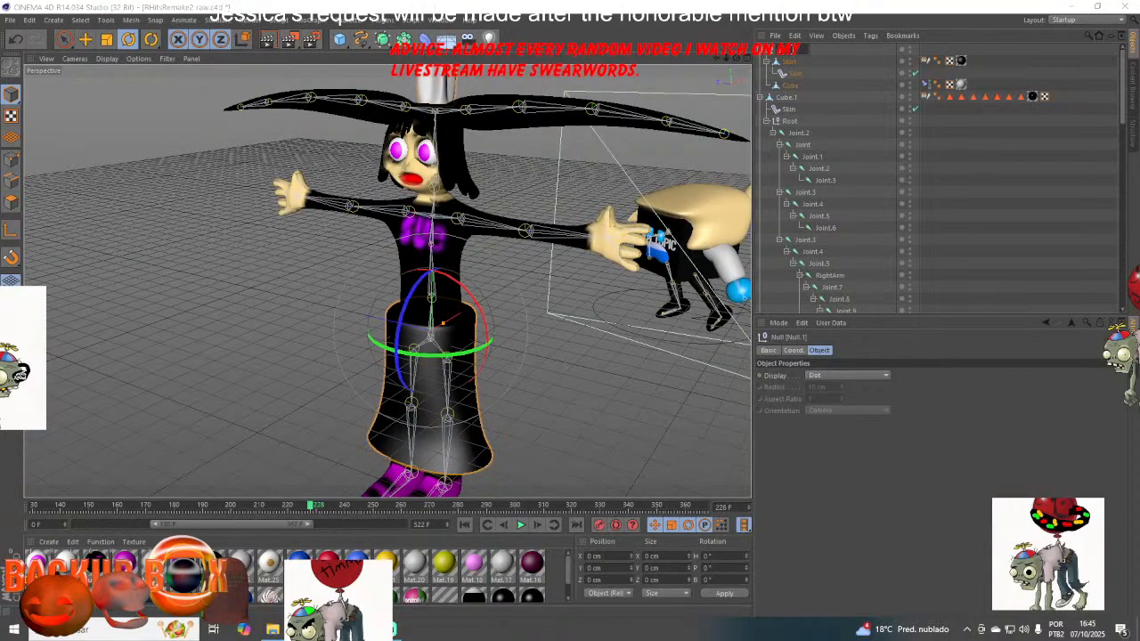
pyautogui.press('Return')
# - Save the Sue null as an object preset under its own name
pyautogui.click(778, 37)
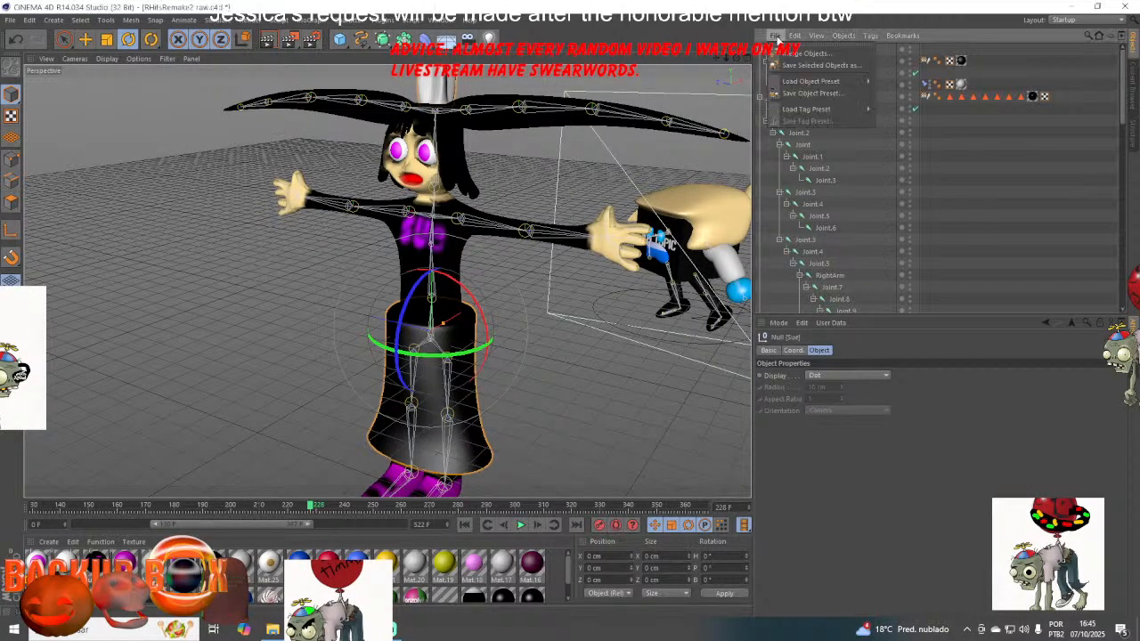
pyautogui.click(801, 93)
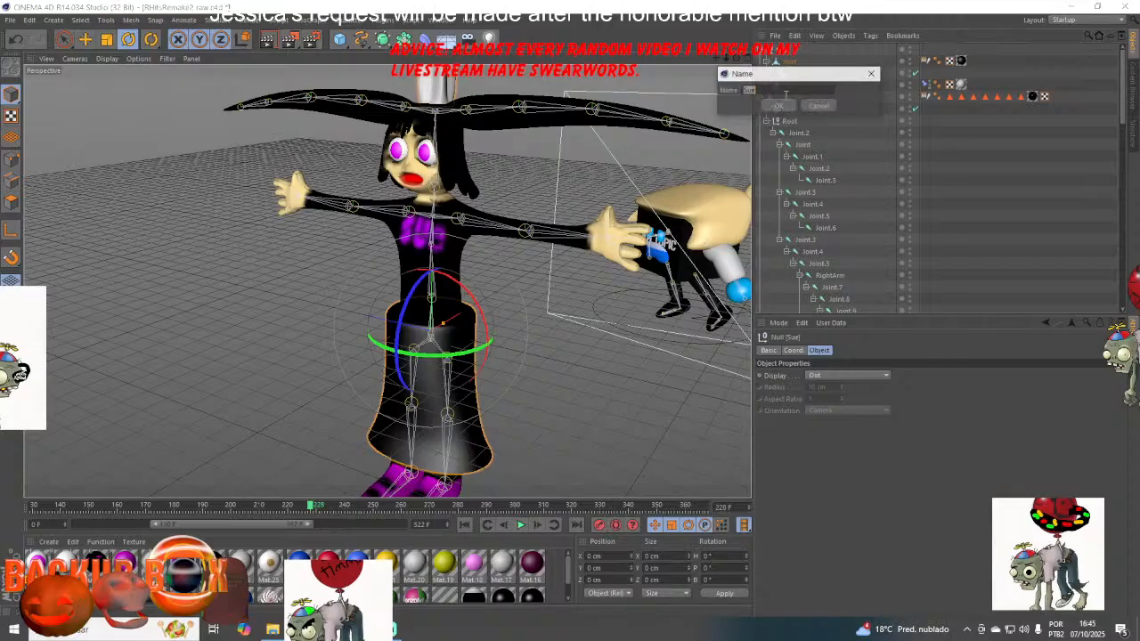
pyautogui.click(776, 108)
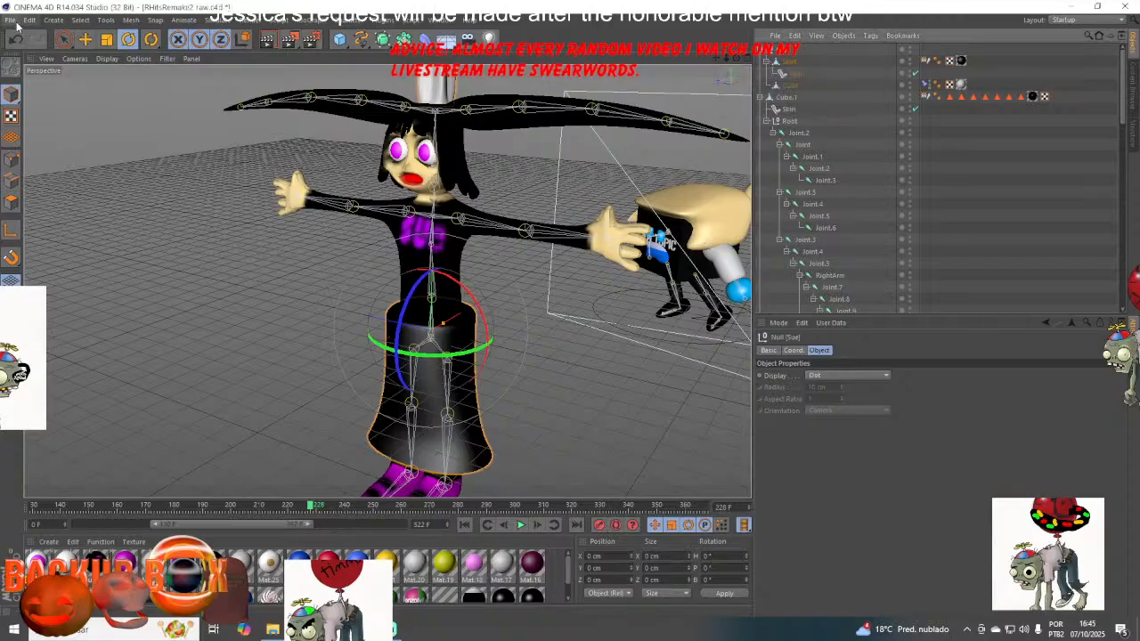
# - Save the project with the renamed Sue null
pyautogui.click(10, 21)
pyautogui.click(51, 116)
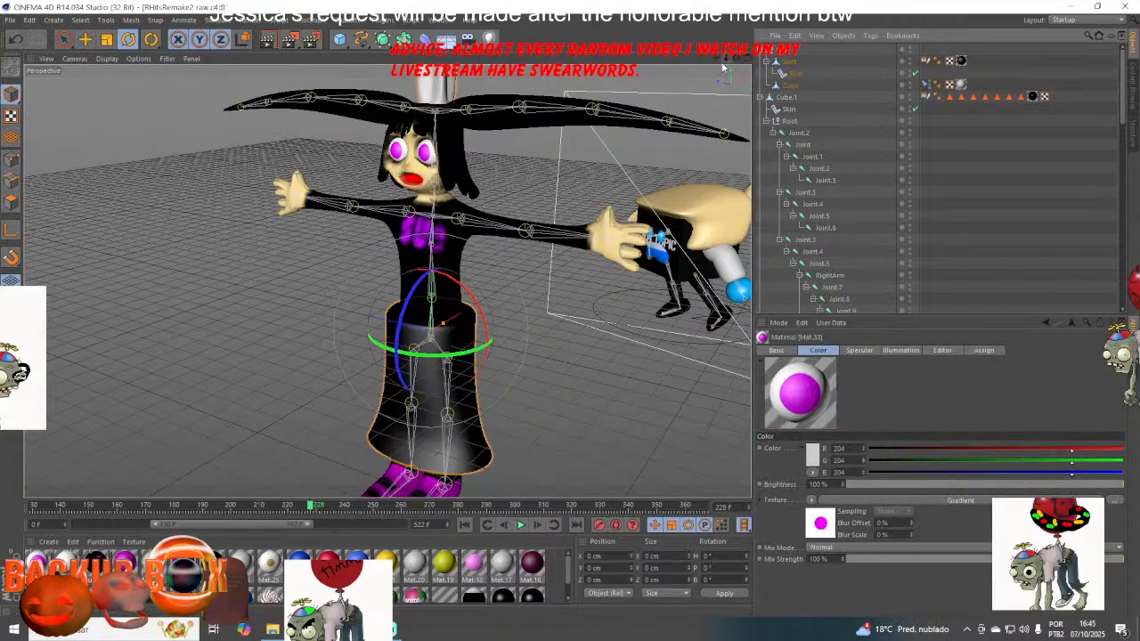
pyautogui.moveTo(717, 60); pyautogui.dragTo(735, 58)
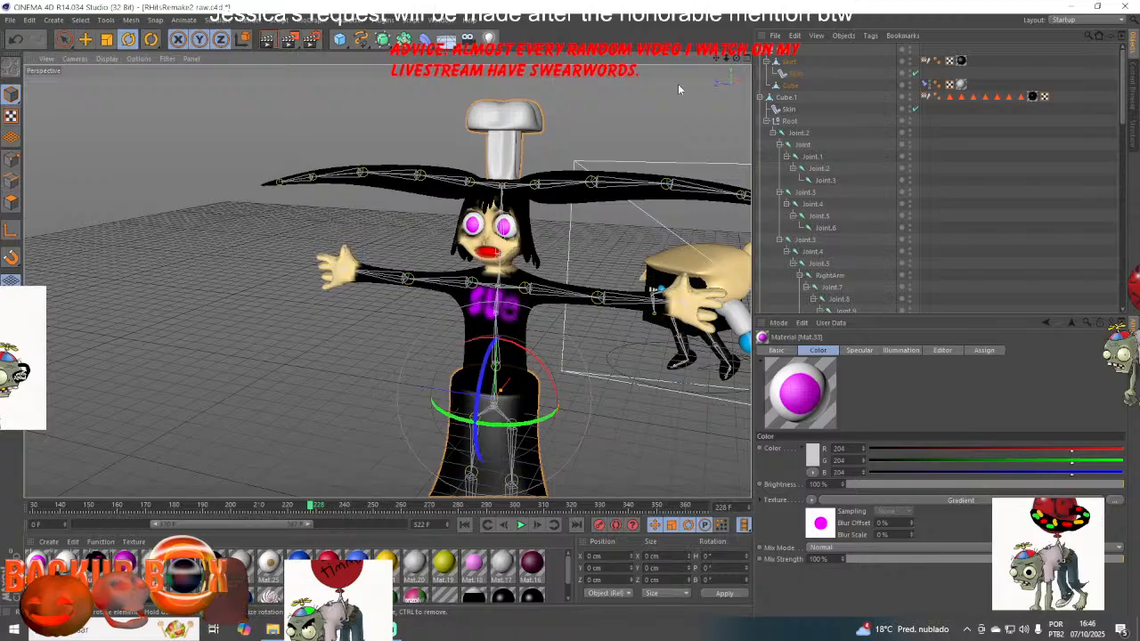
pyautogui.click(9, 20)
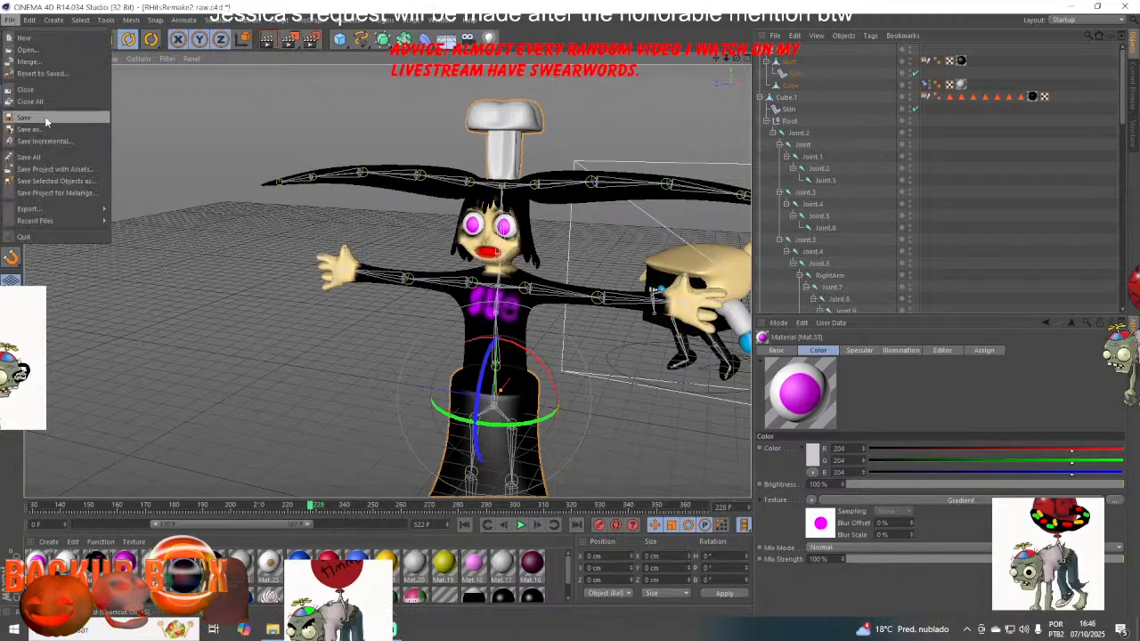
pyautogui.click(46, 121)
# - Look through the scene's Camera, select it, and move the timeline to frame 251
pyautogui.scroll(-5, 826, 119)
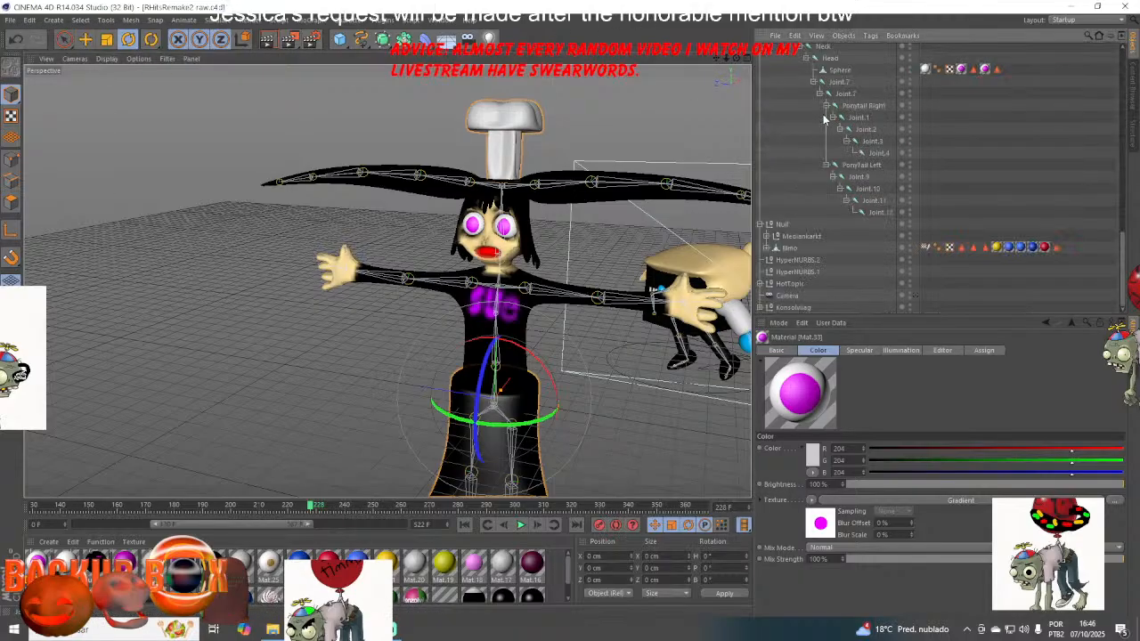
pyautogui.click(915, 295)
pyautogui.click(782, 297)
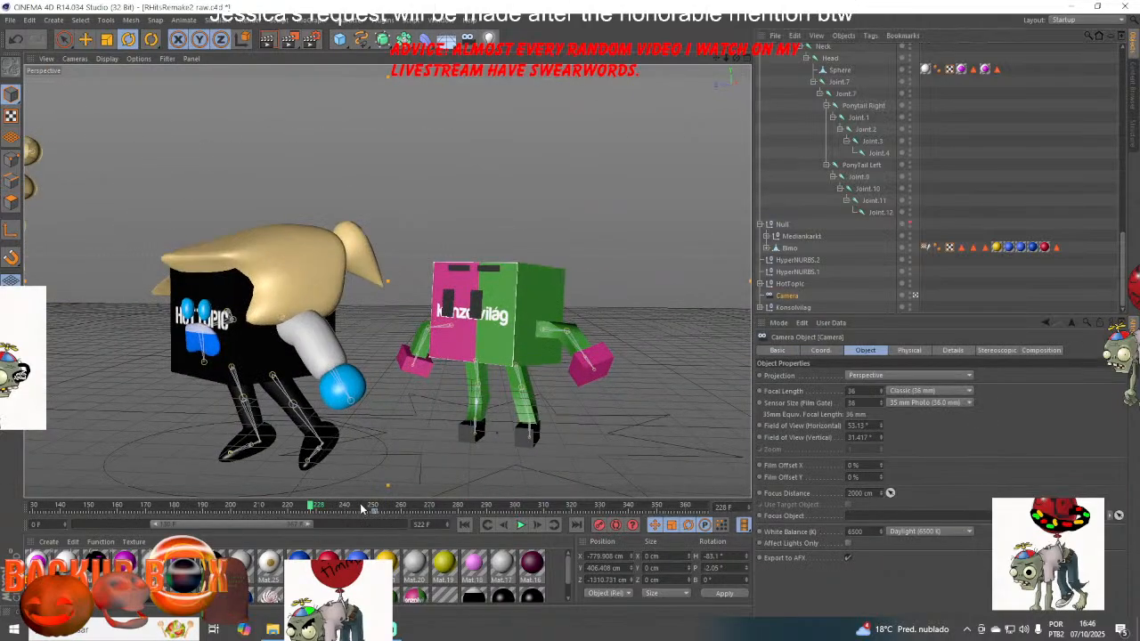
pyautogui.moveTo(360, 506); pyautogui.dragTo(376, 507)
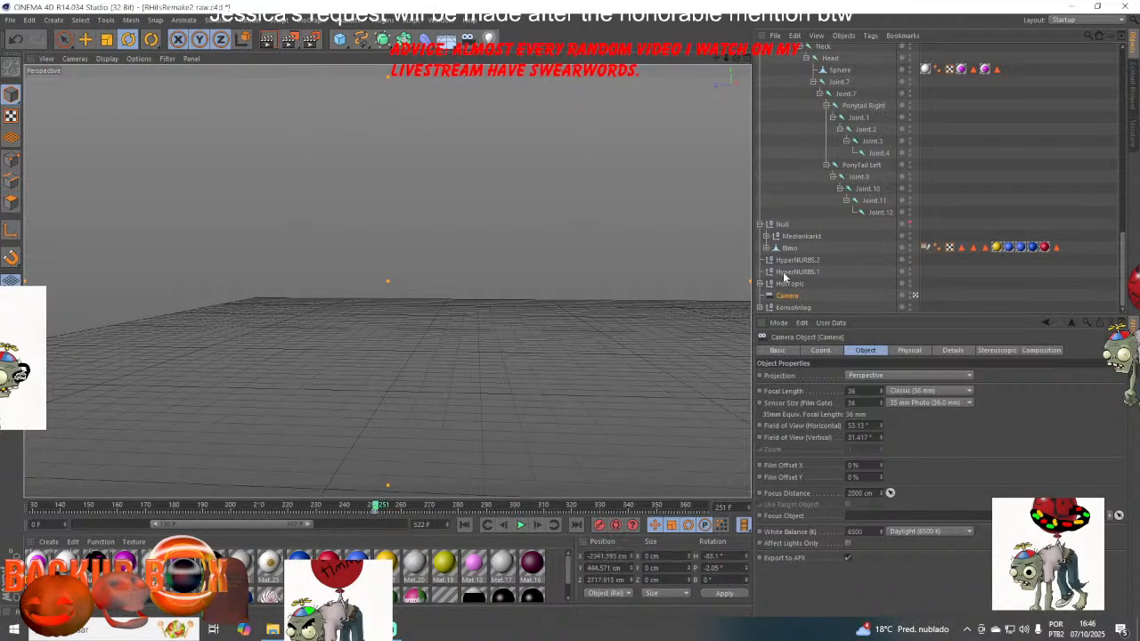
# - Try to shift the Sue null along X and Z through its coordinates, resetting X to 0, and undo the change
pyautogui.scroll(12, 785, 277)
pyautogui.click(785, 51)
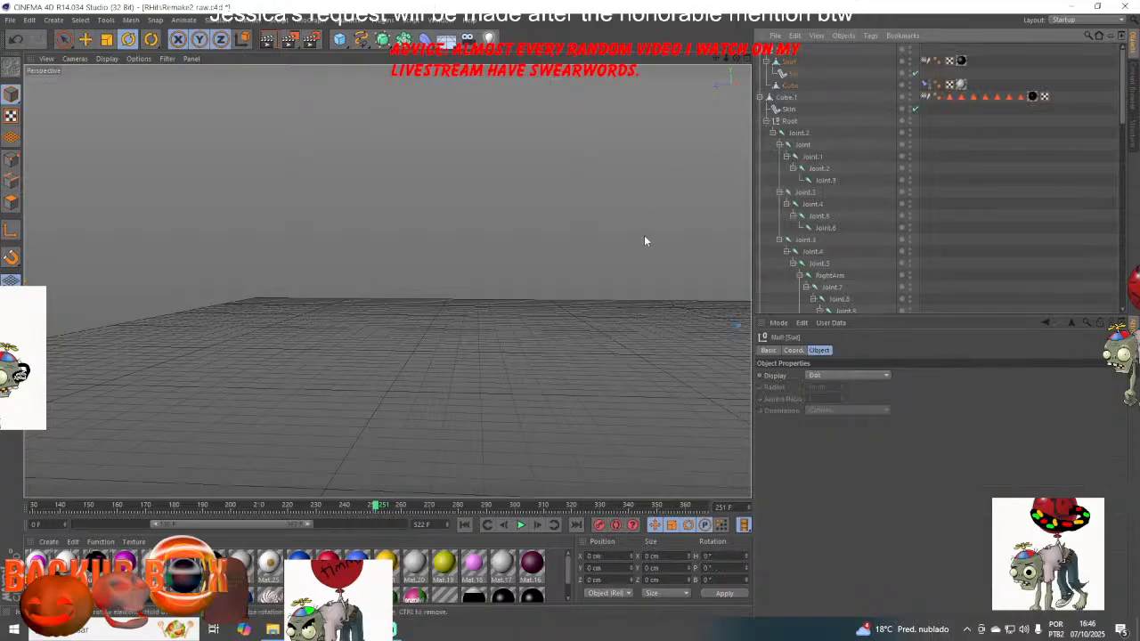
pyautogui.click(796, 351)
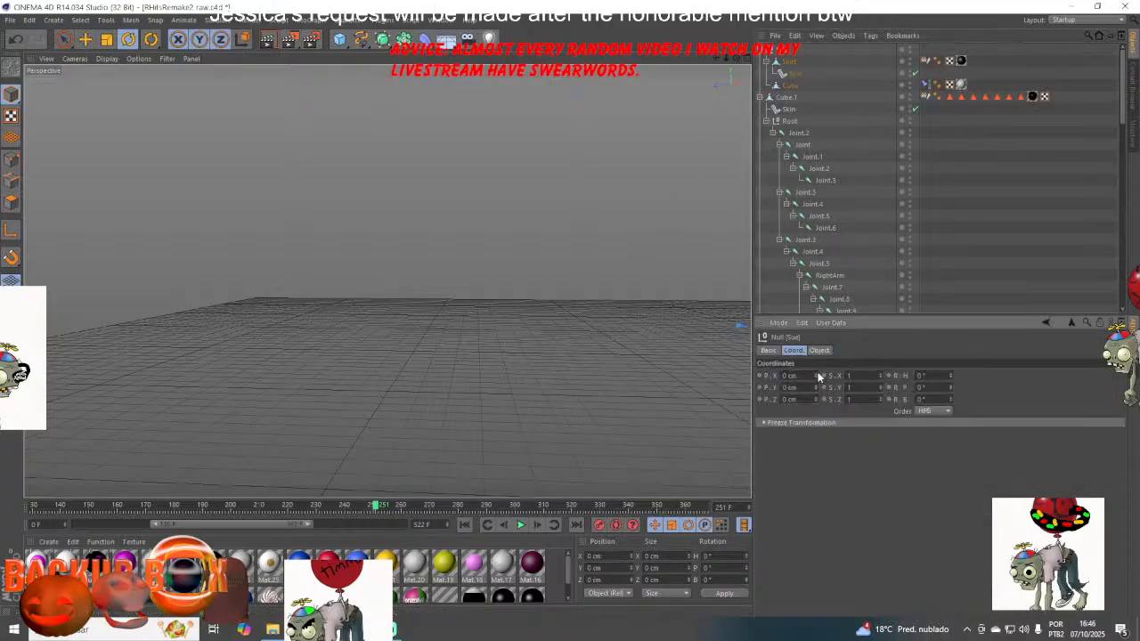
pyautogui.moveTo(817, 375); pyautogui.dragTo(882, 375)
pyautogui.doubleClick(804, 376)
pyautogui.write('0')
pyautogui.moveTo(816, 399); pyautogui.dragTo(816, 359)
pyautogui.click(21, 41)
# - Nest the Cube.1 character mesh with its joints under the Sue null, and select the chef hat Cube
pyautogui.click(787, 98)
pyautogui.scroll(-5, 775, 105)
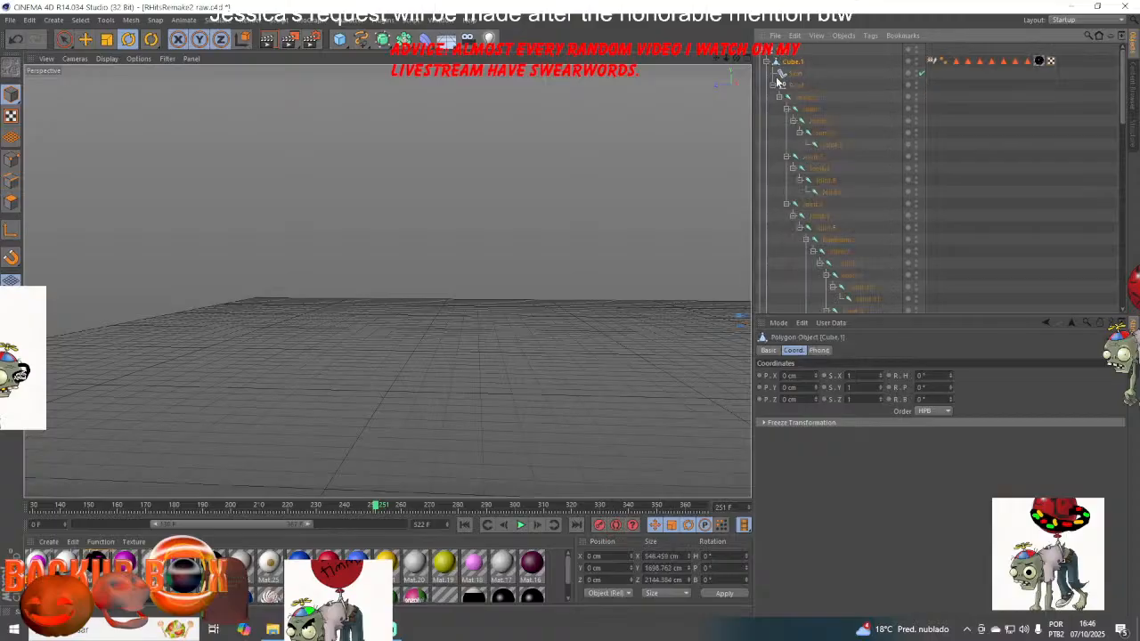
pyautogui.scroll(-5, 784, 133)
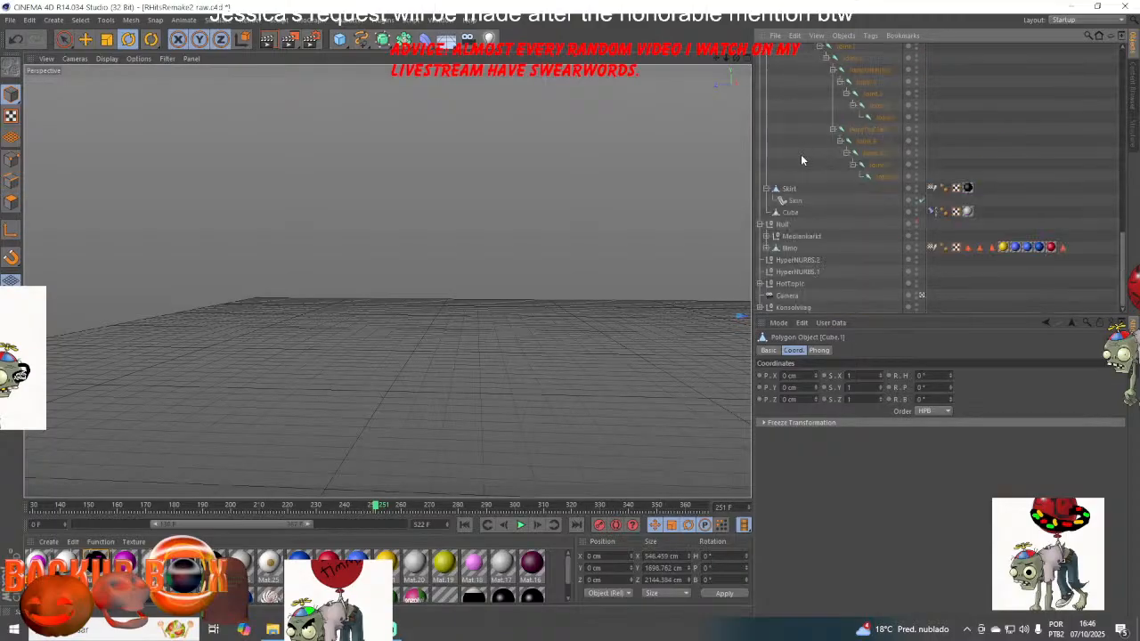
pyautogui.click(795, 213)
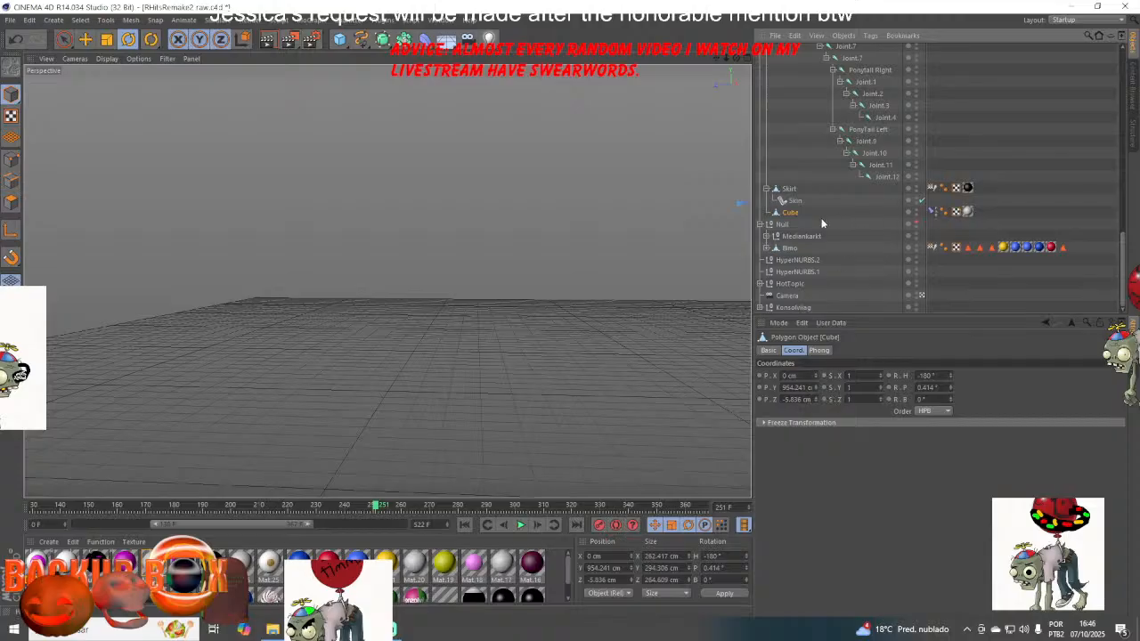
# - Select the Sue null above Cube.1 in the object hierarchy and save the project
pyautogui.scroll(10, 789, 178)
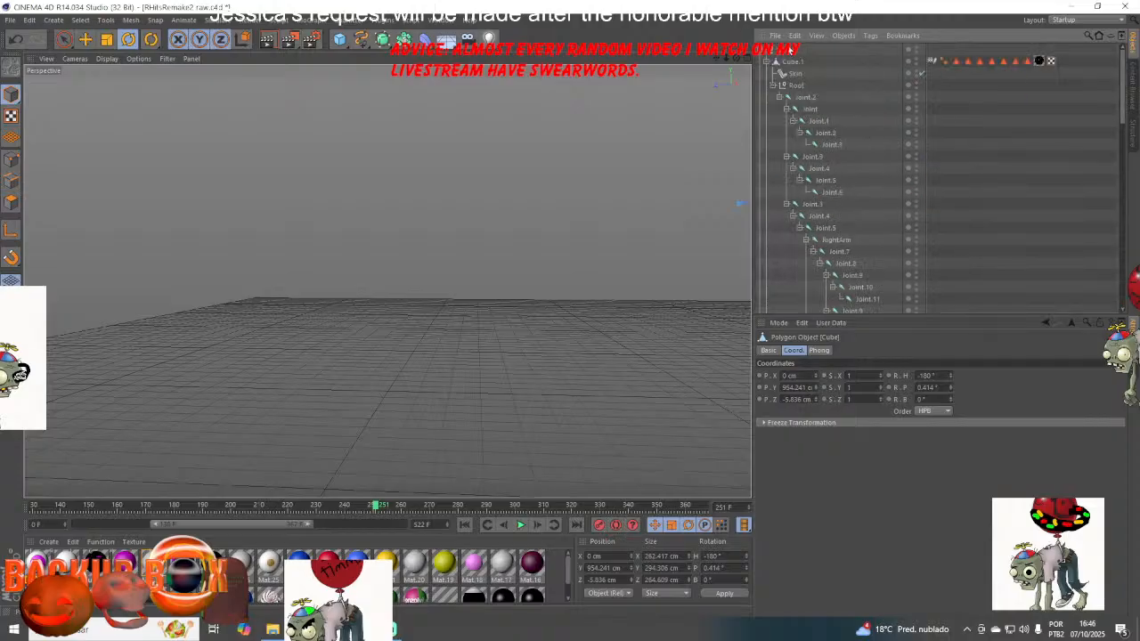
pyautogui.click(762, 50)
pyautogui.click(763, 50)
pyautogui.click(773, 50)
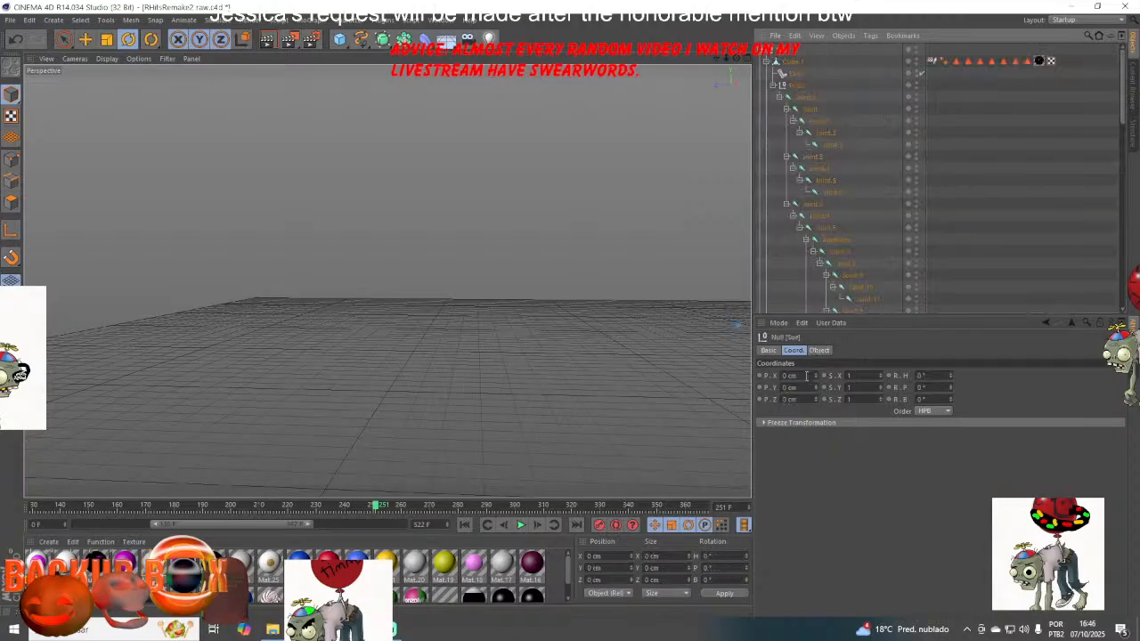
pyautogui.click(10, 20)
pyautogui.click(31, 116)
# - Save the selected Sue null as an object preset
pyautogui.click(774, 37)
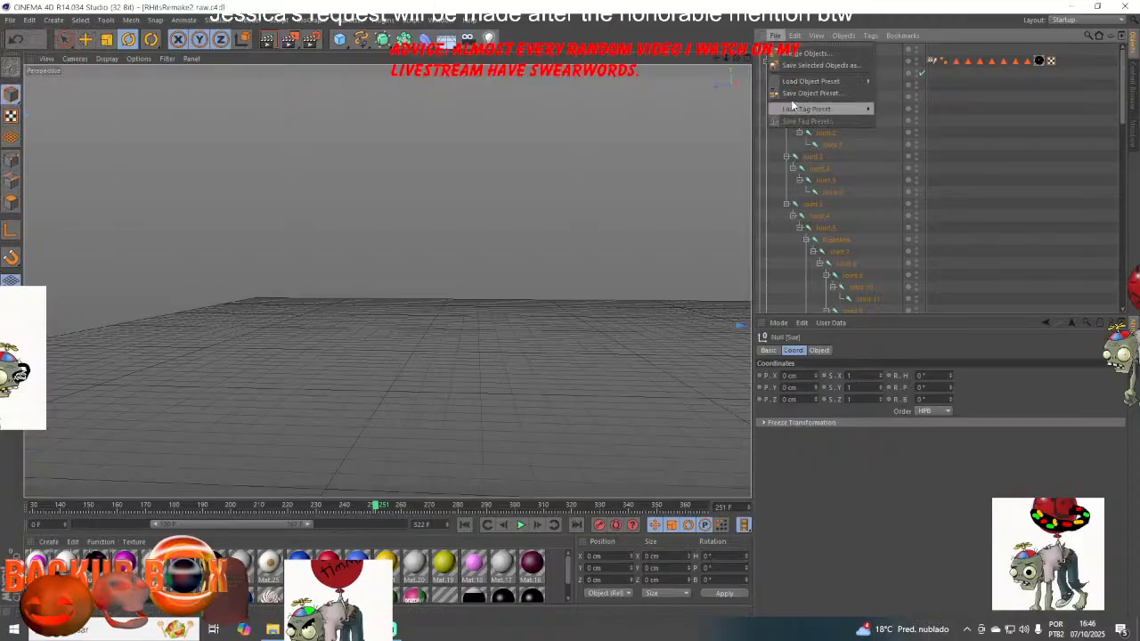
pyautogui.click(789, 93)
pyautogui.click(781, 110)
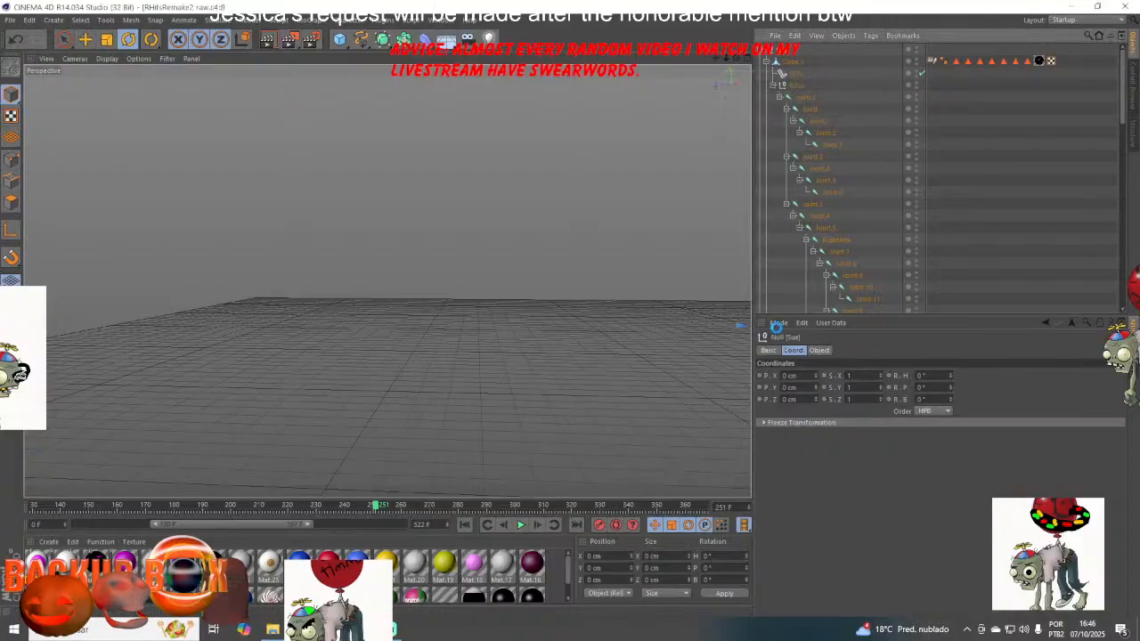
# - Move the Sue null to about 2606 cm in X and 2456 cm in Z through its coordinates
pyautogui.moveTo(815, 401); pyautogui.dragTo(815, 248)
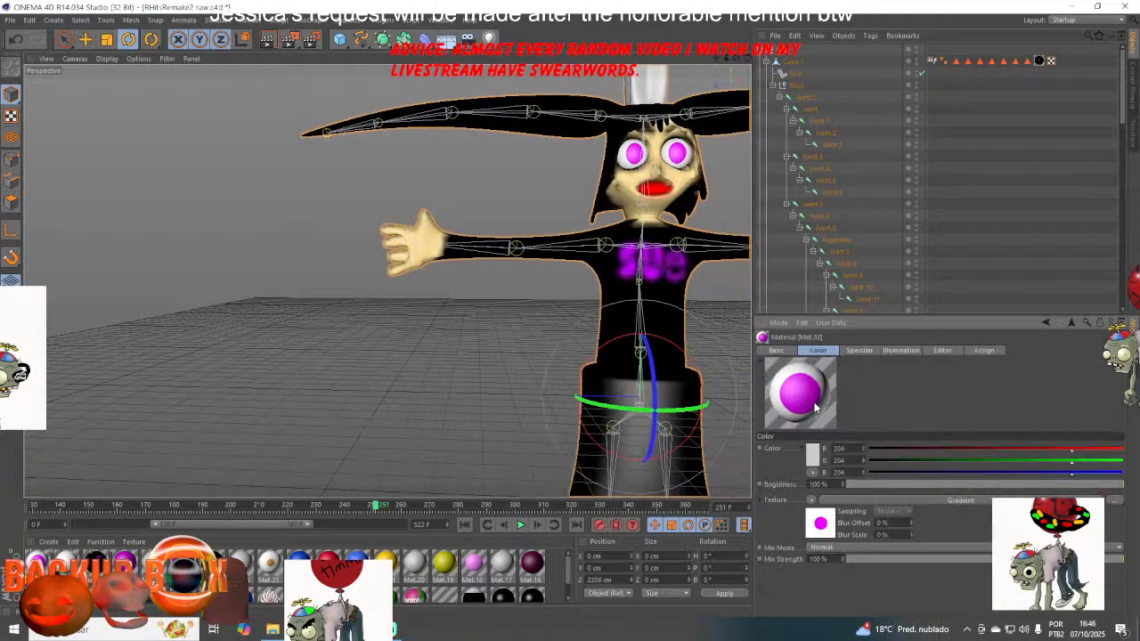
pyautogui.click(786, 57)
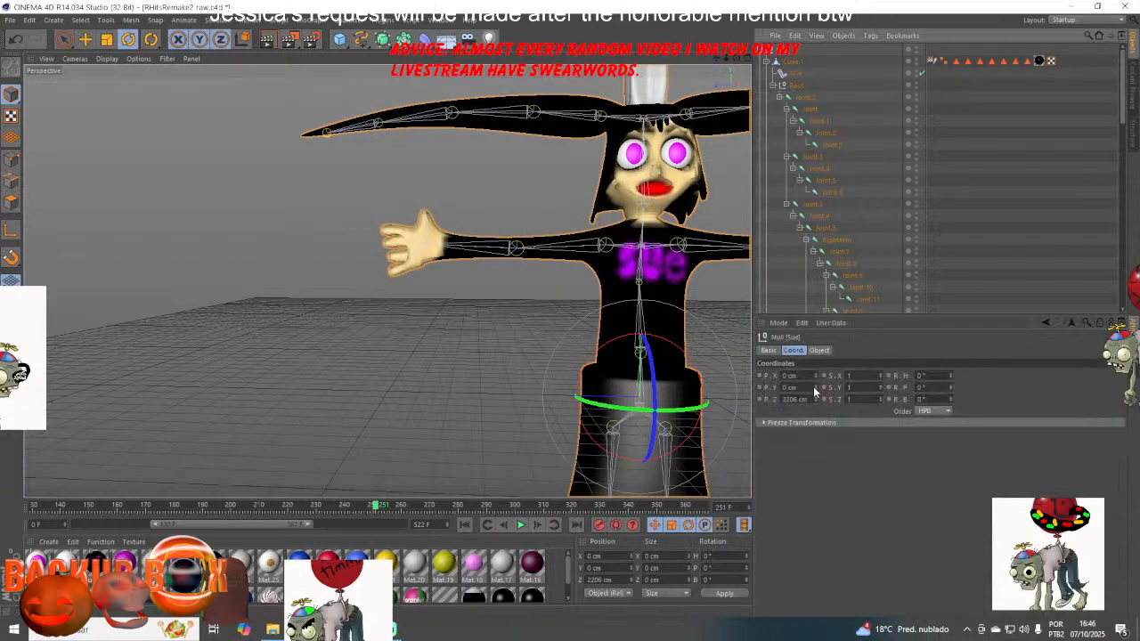
pyautogui.moveTo(816, 375); pyautogui.dragTo(814, 343)
# - Save the project and restart Cinema 4D with an empty scene
pyautogui.click(8, 19)
pyautogui.click(26, 101)
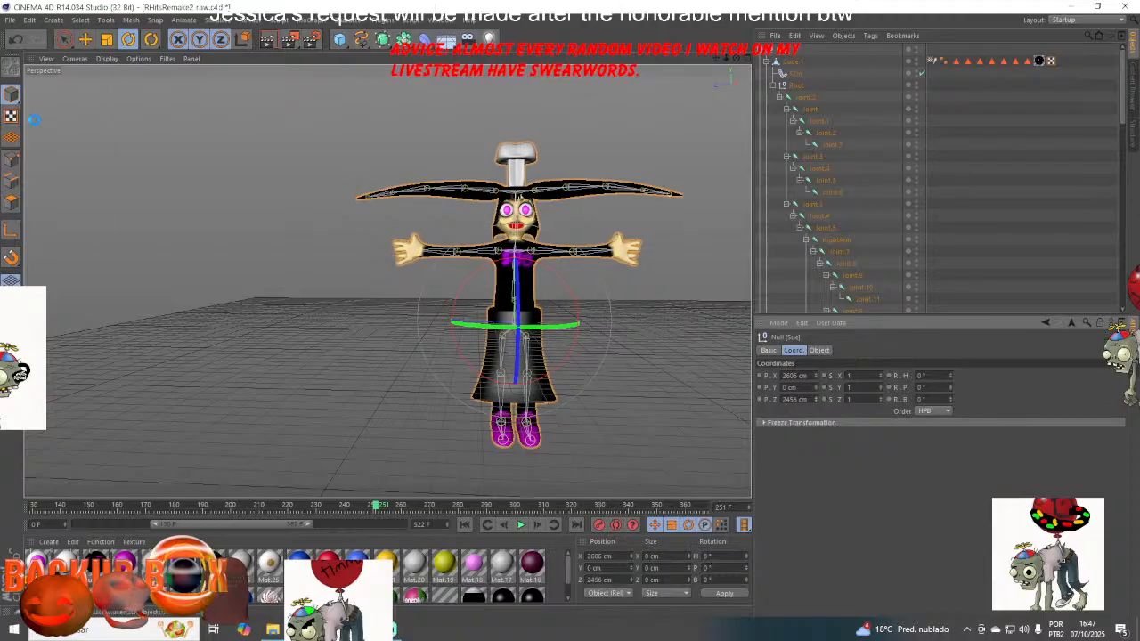
pyautogui.click(1127, 5)
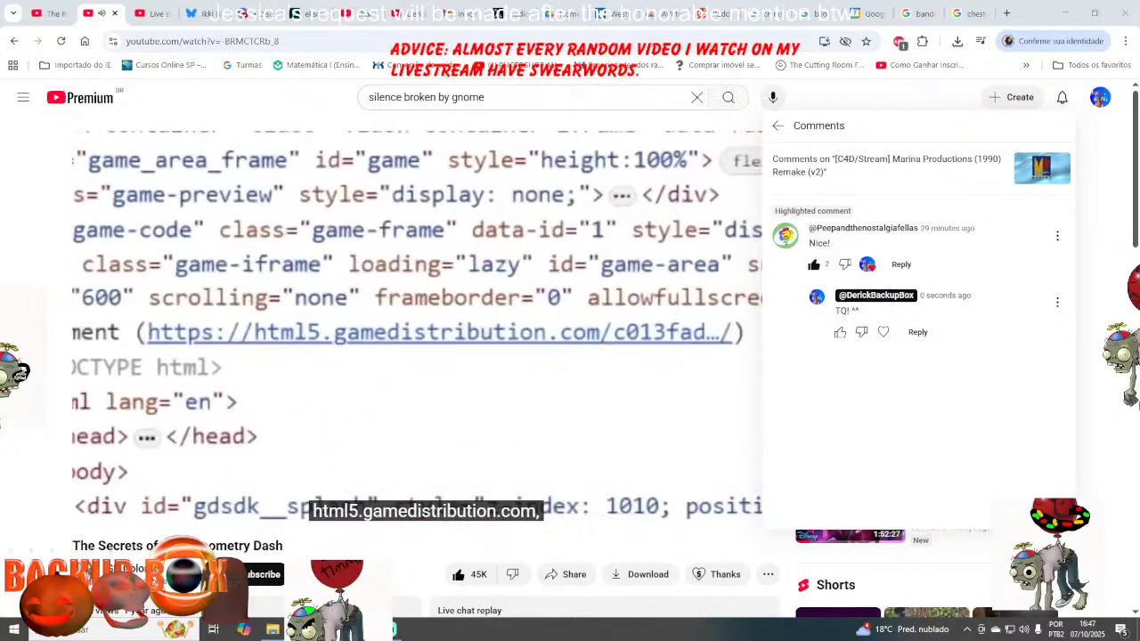
pyautogui.click(1, 264)
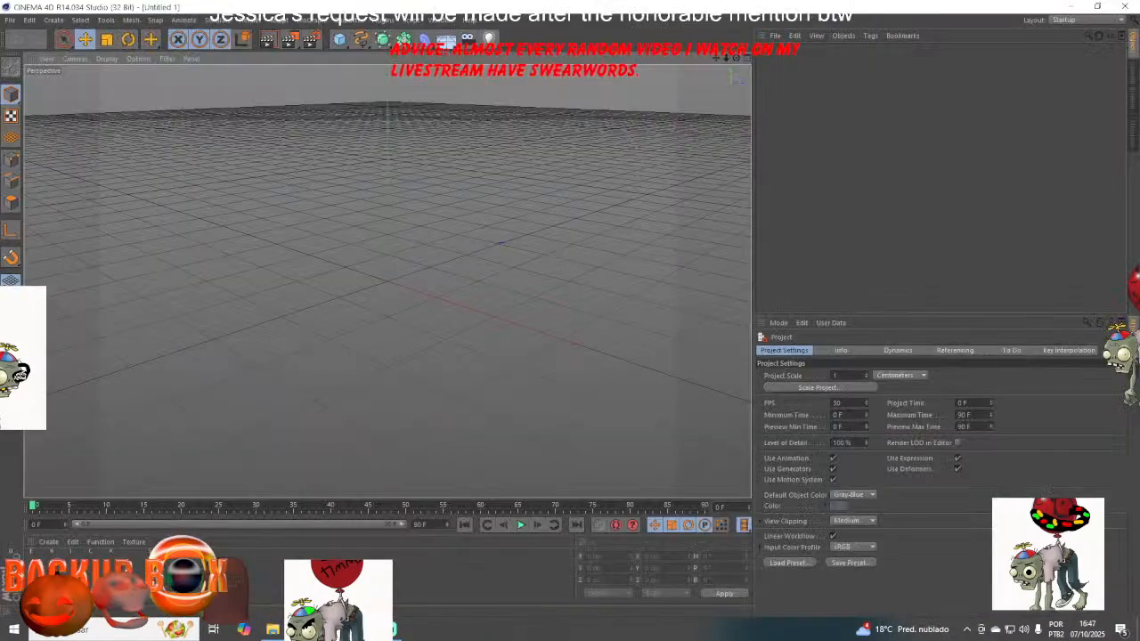
# - Add a sphere at the origin and enlarge its radius to about 297 cm
pyautogui.moveTo(737, 58); pyautogui.dragTo(789, 25)
pyautogui.moveTo(341, 40); pyautogui.dragTo(583, 80)
pyautogui.moveTo(451, 280); pyautogui.dragTo(579, 280)
pyautogui.scroll(-5, 486, 335)
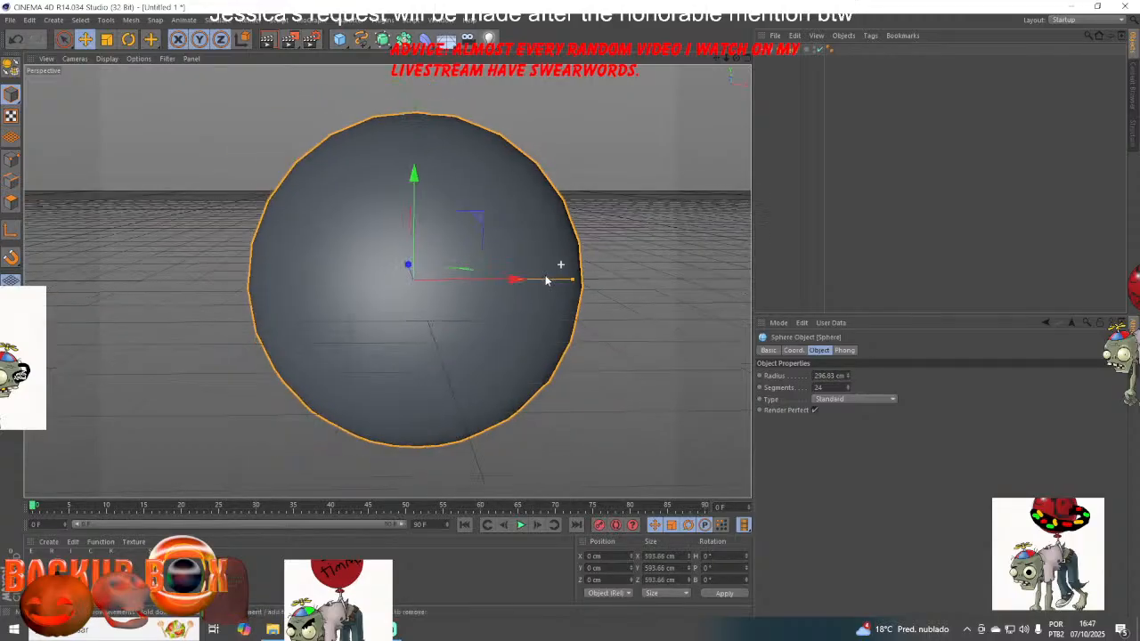
pyautogui.scroll(-1, 484, 339)
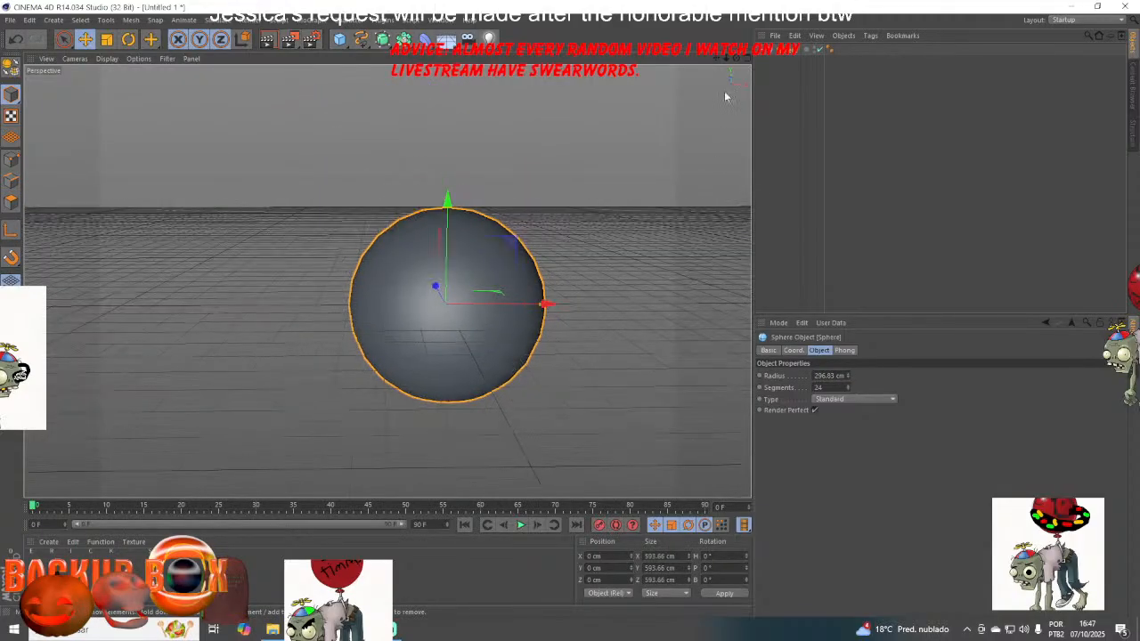
pyautogui.moveTo(716, 59); pyautogui.dragTo(368, 311)
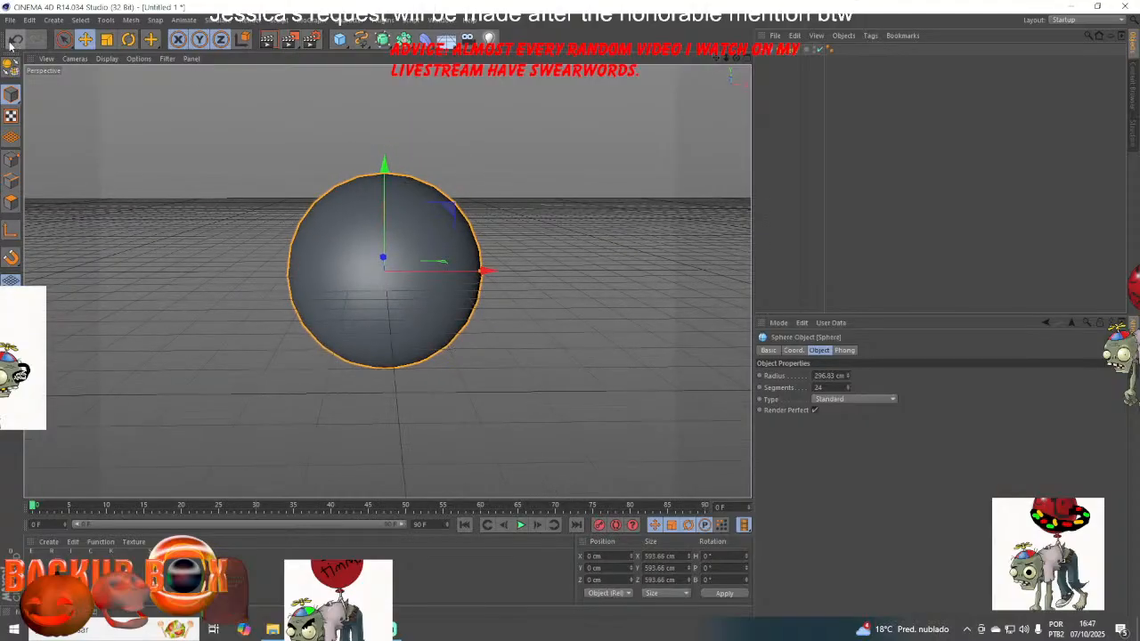
# - Add a cylinder inside the sphere, orient it along +Z, and enlarge its radius to about 99 cm
pyautogui.moveTo(339, 40); pyautogui.dragTo(574, 57)
pyautogui.click(852, 424)
pyautogui.click(851, 429)
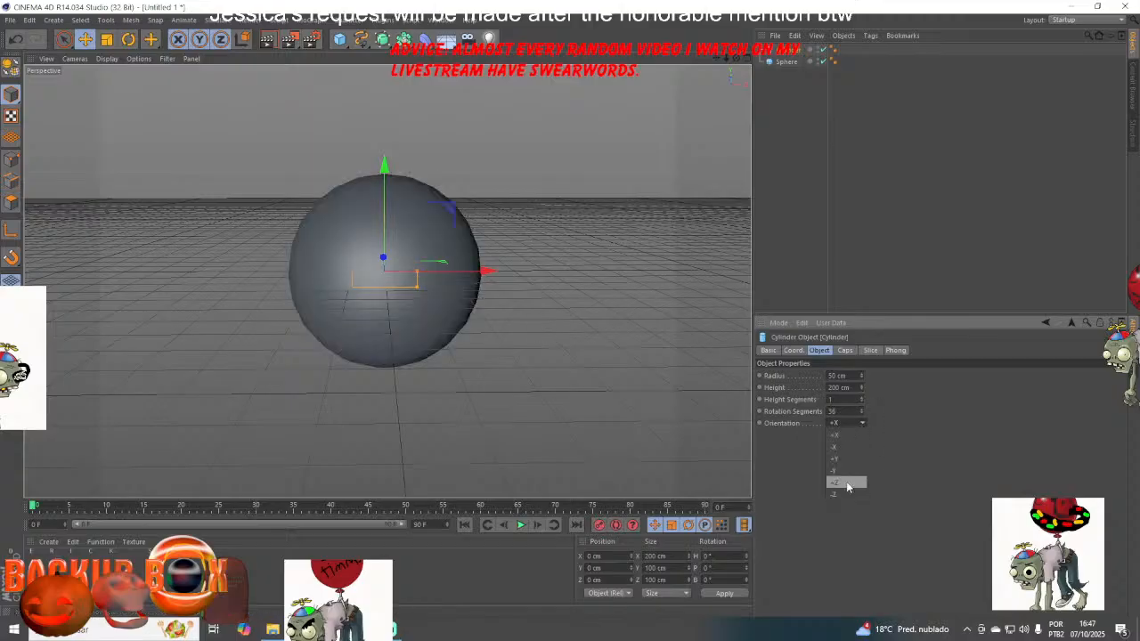
pyautogui.click(837, 483)
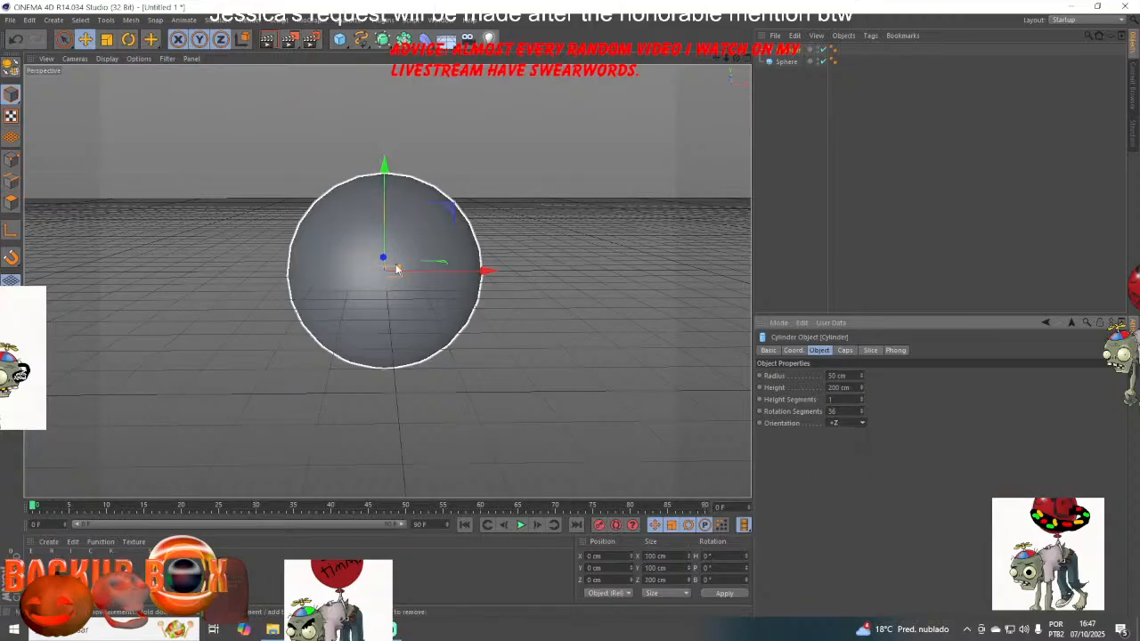
pyautogui.moveTo(397, 269); pyautogui.dragTo(467, 283)
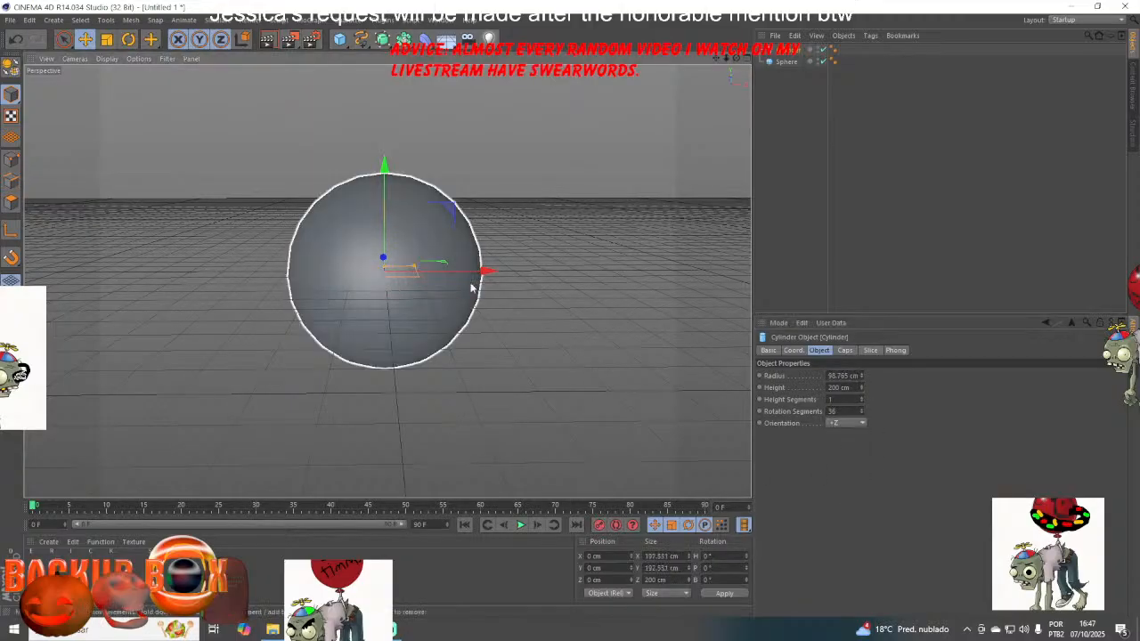
# - Set the cylinder's Y scale to 0.47, then scale it uniformly to about 243 by 114 by 246 cm
pyautogui.click(794, 351)
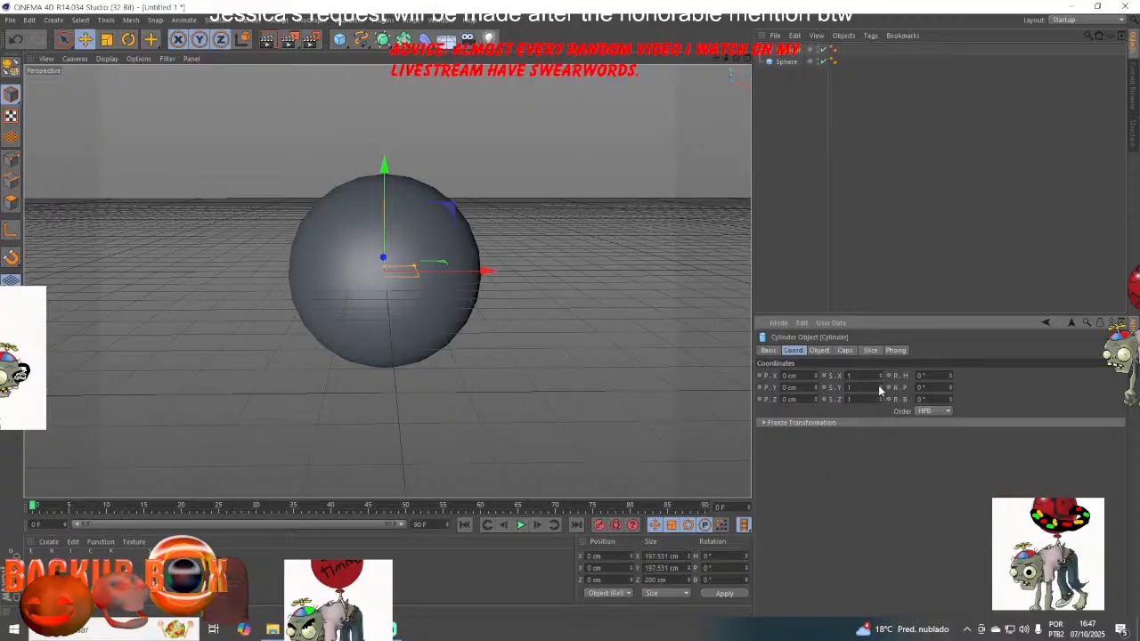
pyautogui.write('0.47')
pyautogui.press('Return')
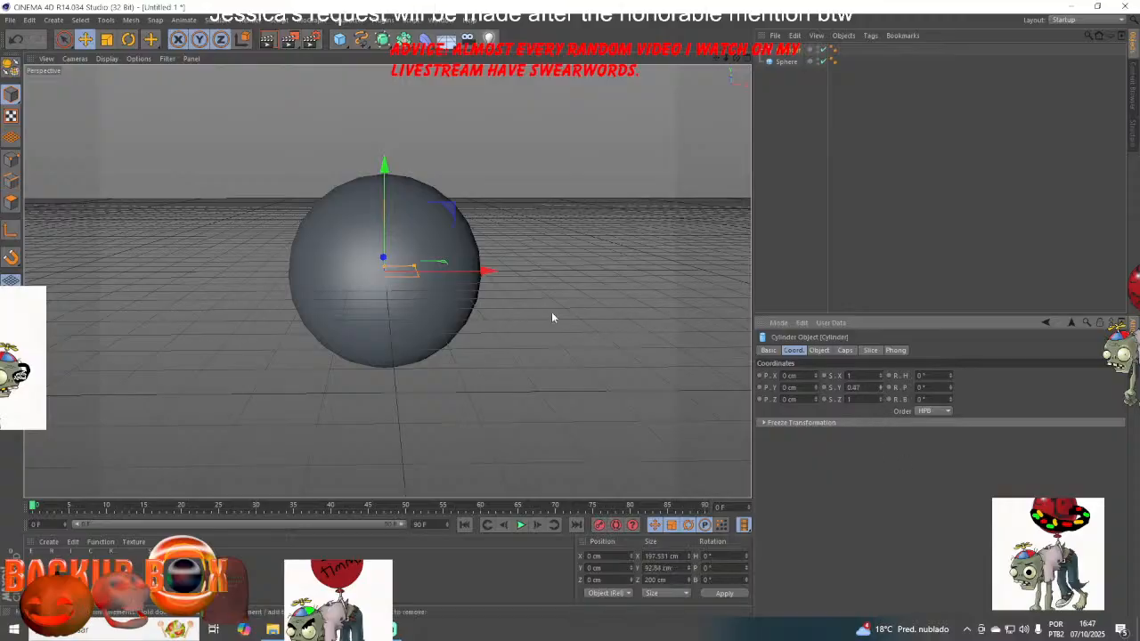
pyautogui.click(107, 40)
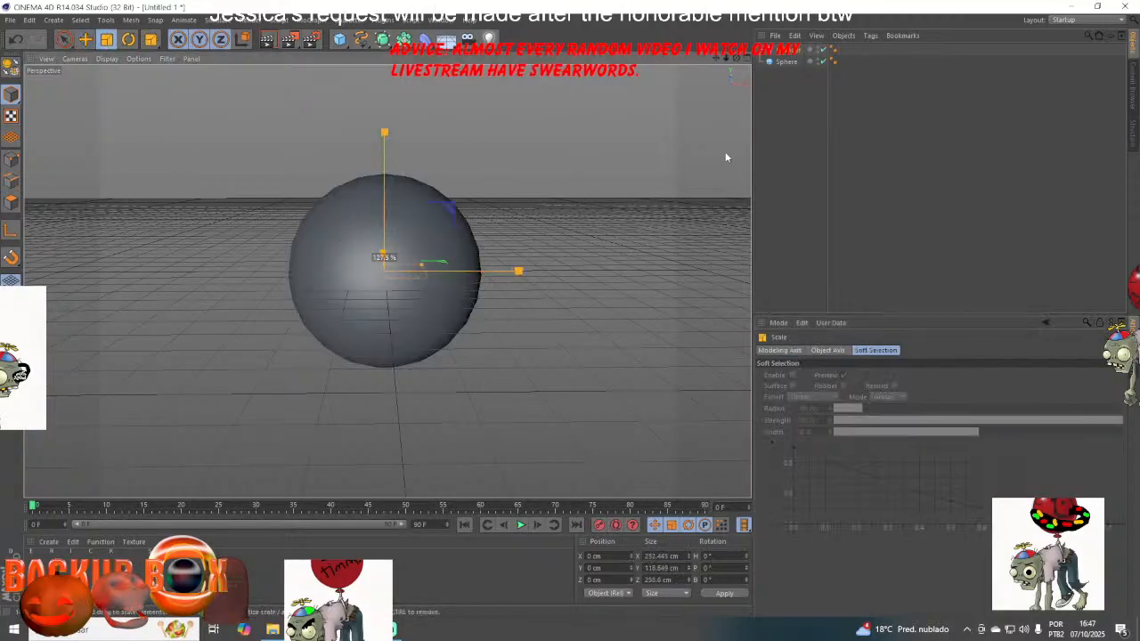
pyautogui.click(395, 630)
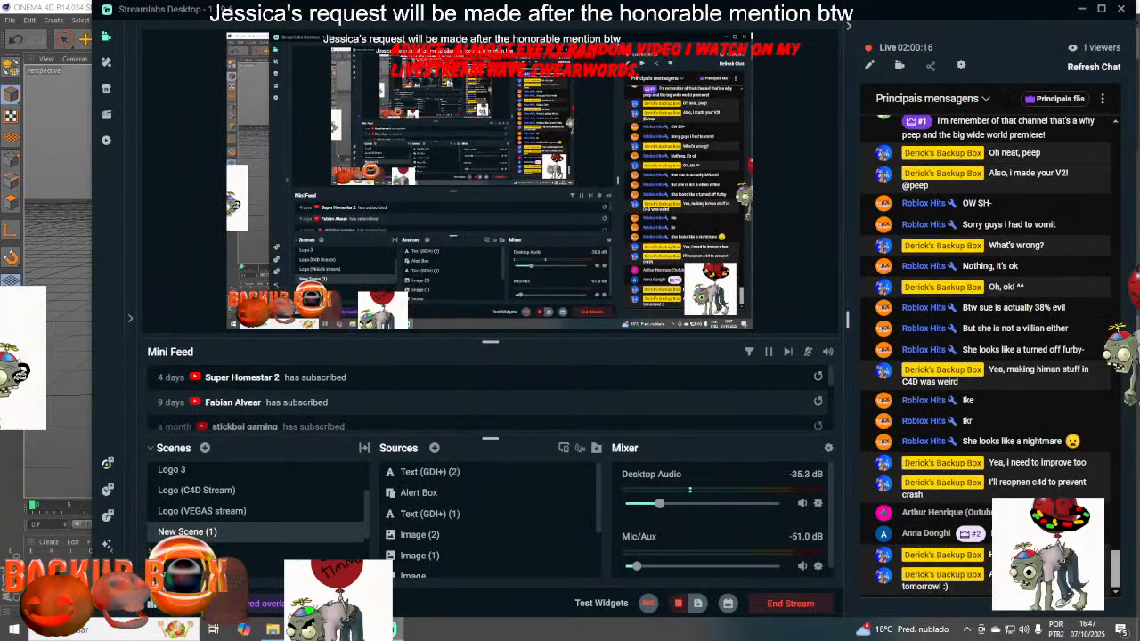
pyautogui.click(395, 629)
# - Move the cylinder to about -291 cm in Z and -128 cm in Y, widening it to about 394 cm
pyautogui.moveTo(737, 59); pyautogui.dragTo(387, 280)
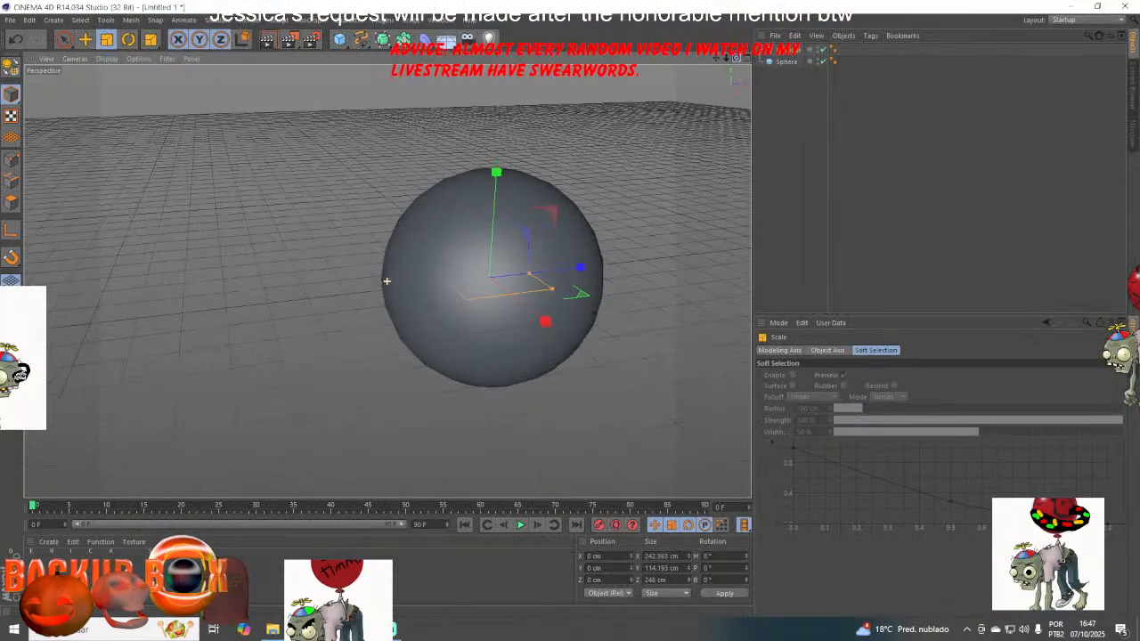
pyautogui.click(90, 43)
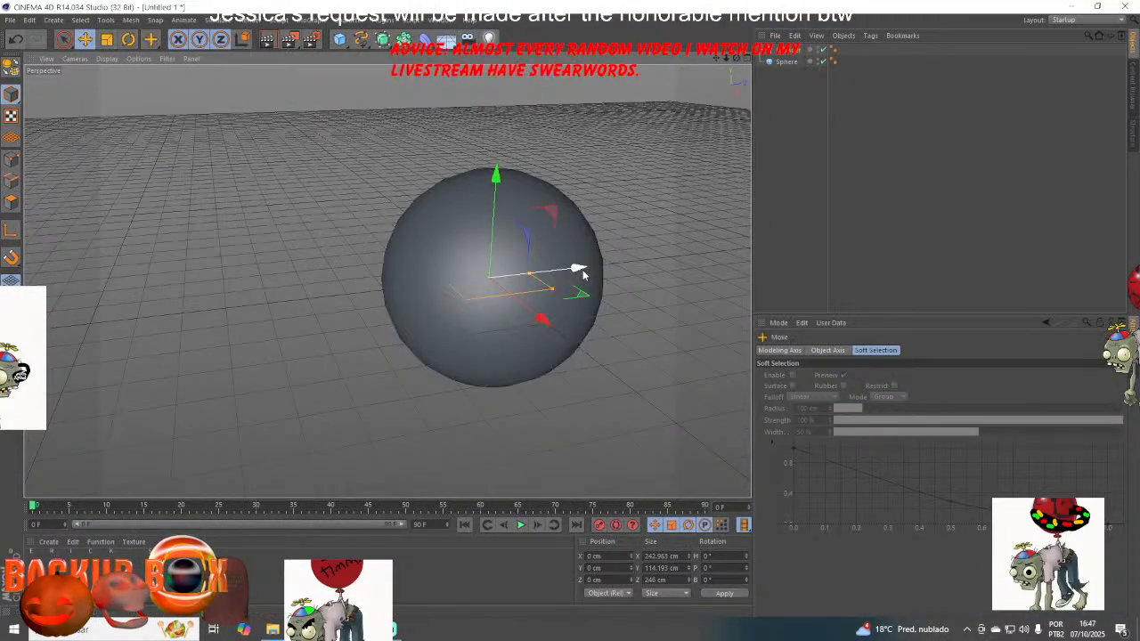
pyautogui.moveTo(575, 268); pyautogui.dragTo(476, 305)
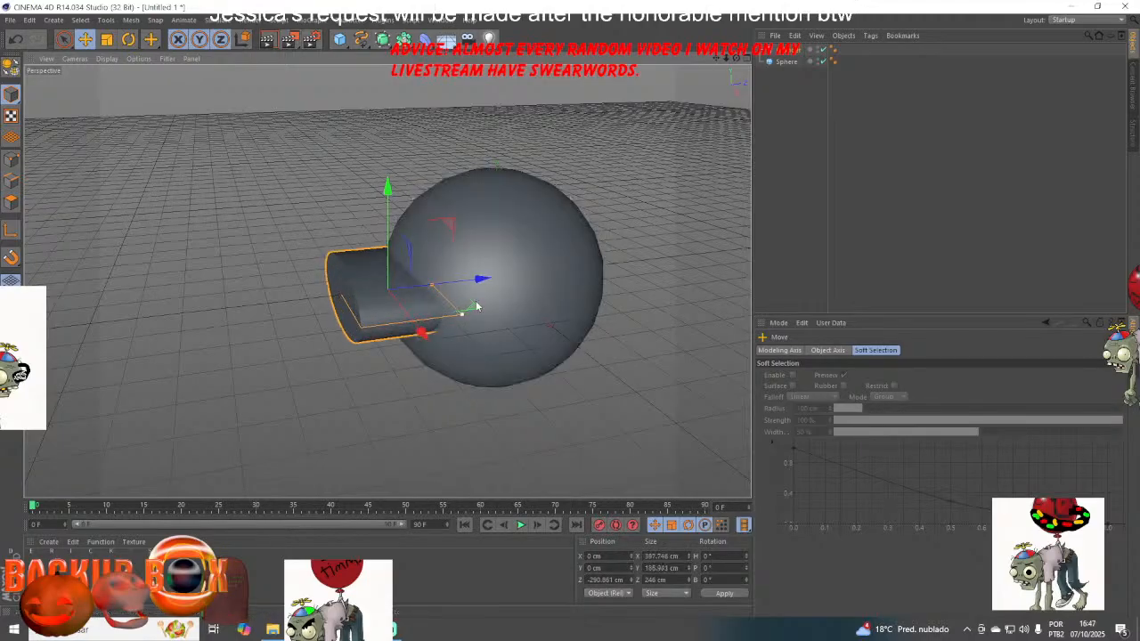
pyautogui.moveTo(744, 56); pyautogui.dragTo(503, 146)
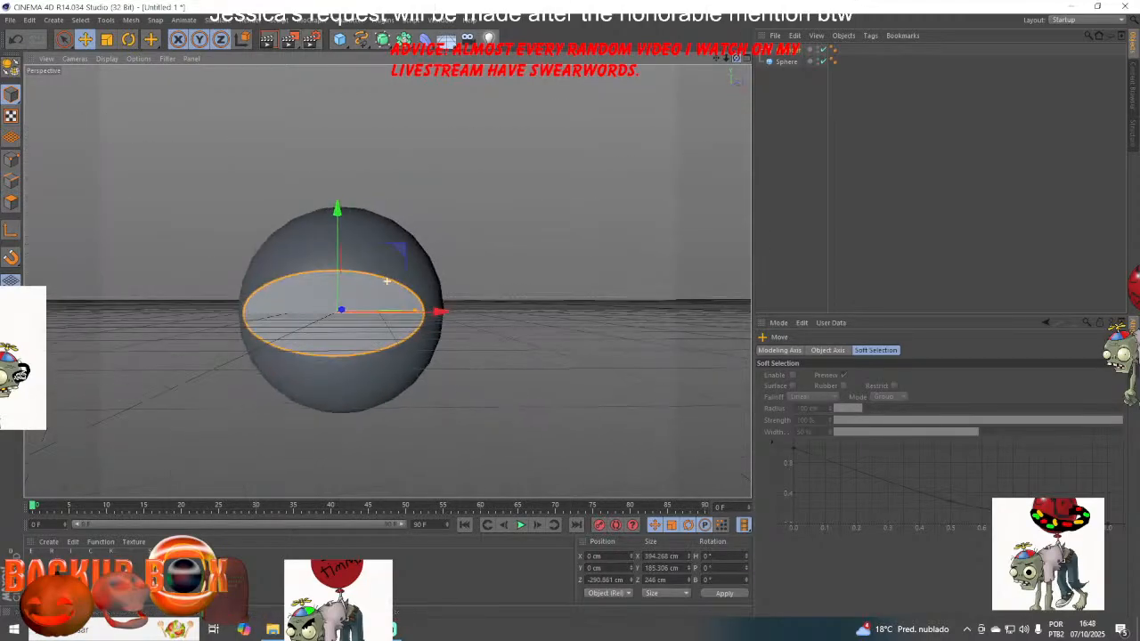
pyautogui.moveTo(339, 207); pyautogui.dragTo(342, 260)
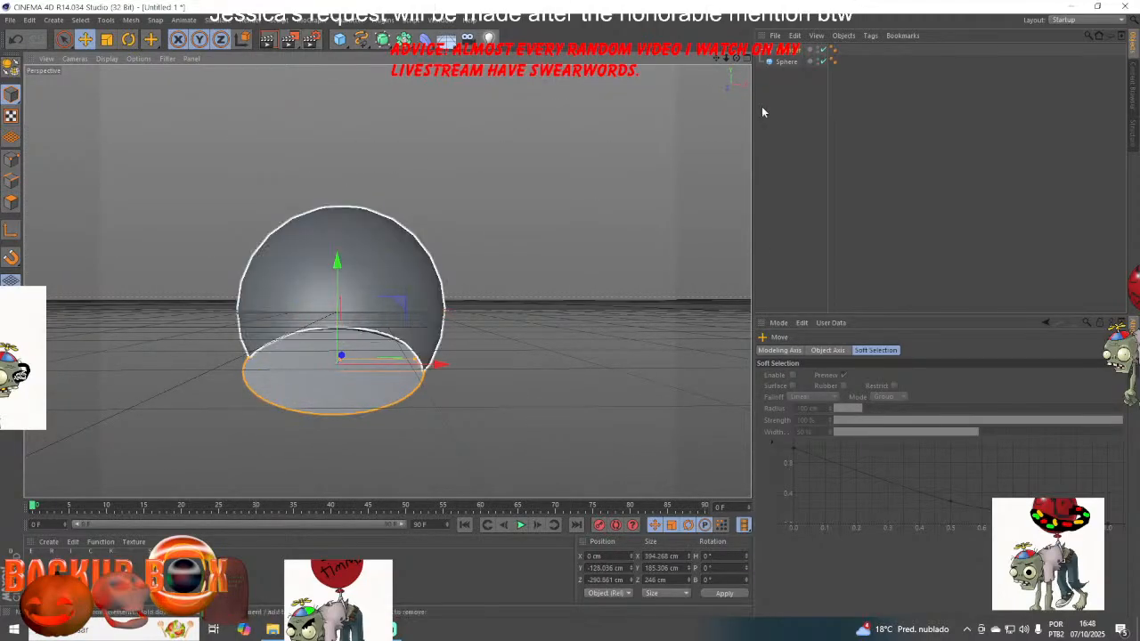
# - Lengthen the cylinder into the sphere to about 373 cm and reposition it to about -112 cm in Y and -231 cm in Z
pyautogui.moveTo(737, 57); pyautogui.dragTo(603, 189)
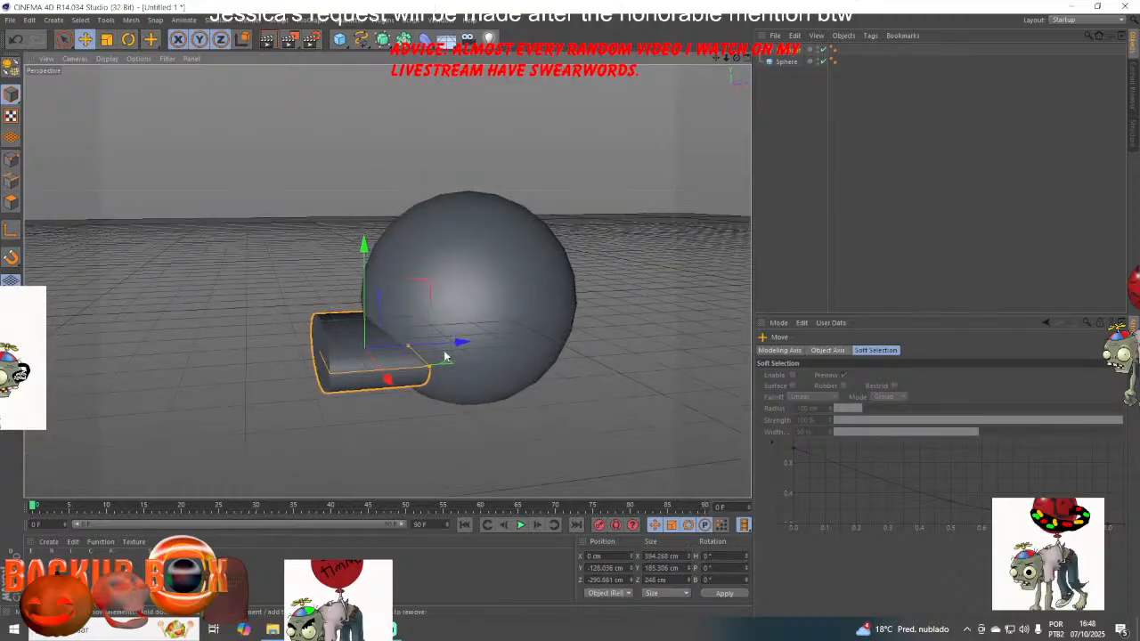
pyautogui.moveTo(409, 350); pyautogui.dragTo(478, 342)
pyautogui.moveTo(391, 251); pyautogui.dragTo(394, 240)
pyautogui.click(570, 111)
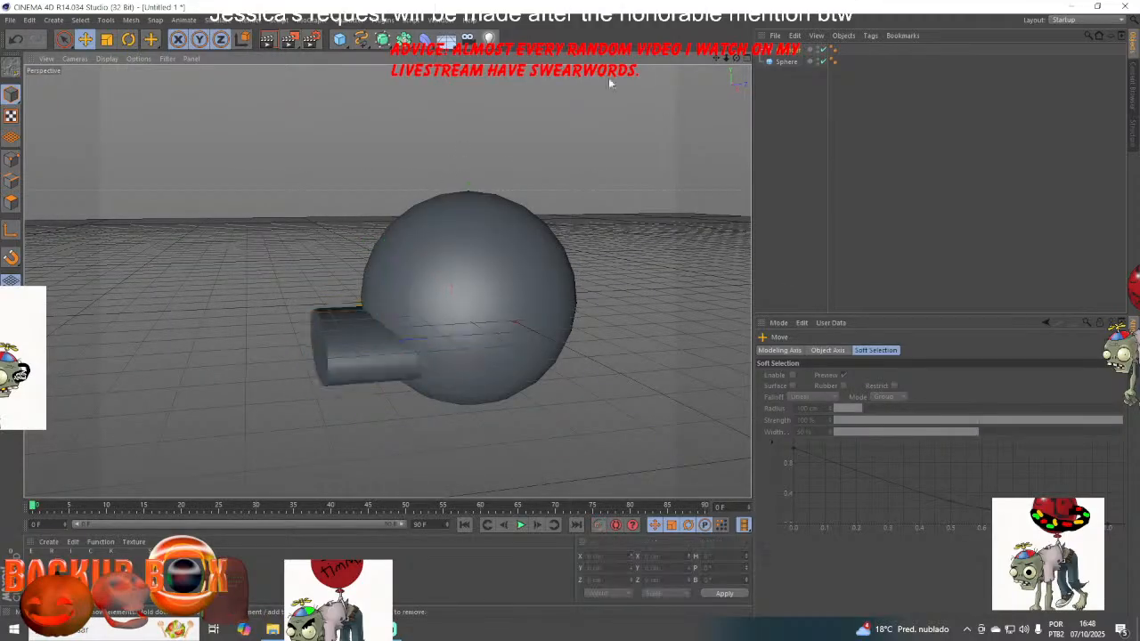
# - Set the cylinder's Y scale to 0.54 and narrow it to about 386 cm wide
pyautogui.moveTo(738, 57); pyautogui.dragTo(908, 45)
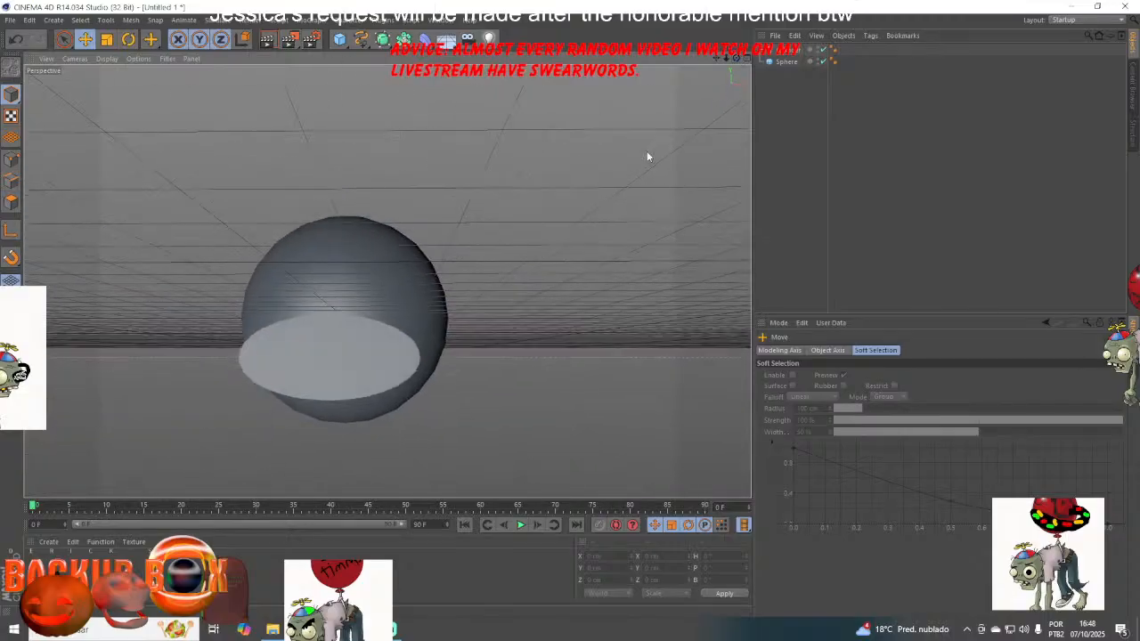
pyautogui.click(376, 367)
pyautogui.moveTo(880, 389); pyautogui.dragTo(880, 383)
pyautogui.moveTo(414, 358); pyautogui.dragTo(413, 358)
pyautogui.moveTo(717, 57)
pyautogui.mouseDown()
pyautogui.moveTo(683, 93)
pyautogui.moveTo(799, 42)
pyautogui.moveTo(766, 66)
pyautogui.moveTo(719, 61)
pyautogui.mouseUp()
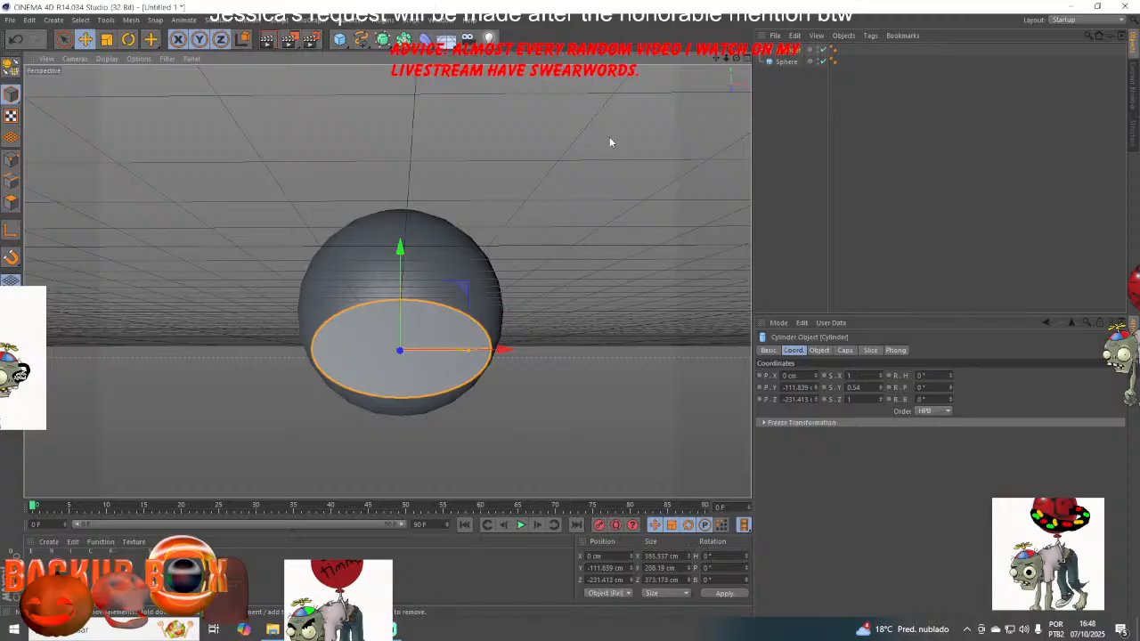
# - Add a Boole object and nest the sphere and cylinder under it, with the sphere first, to cut an oval opening
pyautogui.moveTo(404, 40); pyautogui.dragTo(614, 54)
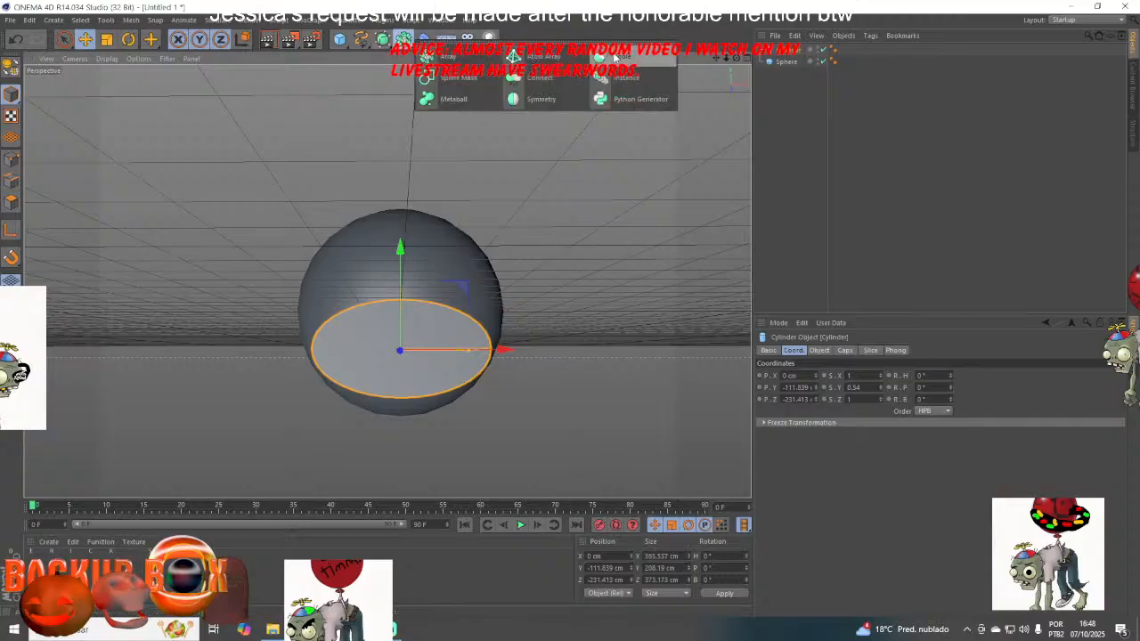
pyautogui.click(613, 54)
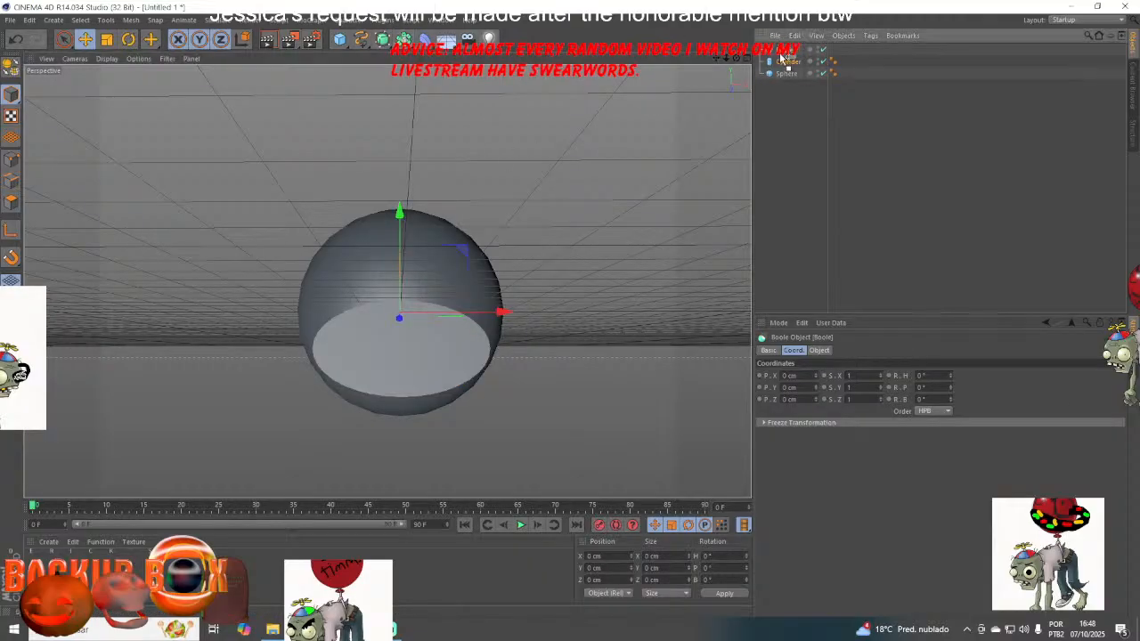
pyautogui.click(784, 61)
pyautogui.moveTo(782, 52); pyautogui.dragTo(737, 58)
pyautogui.click(783, 50)
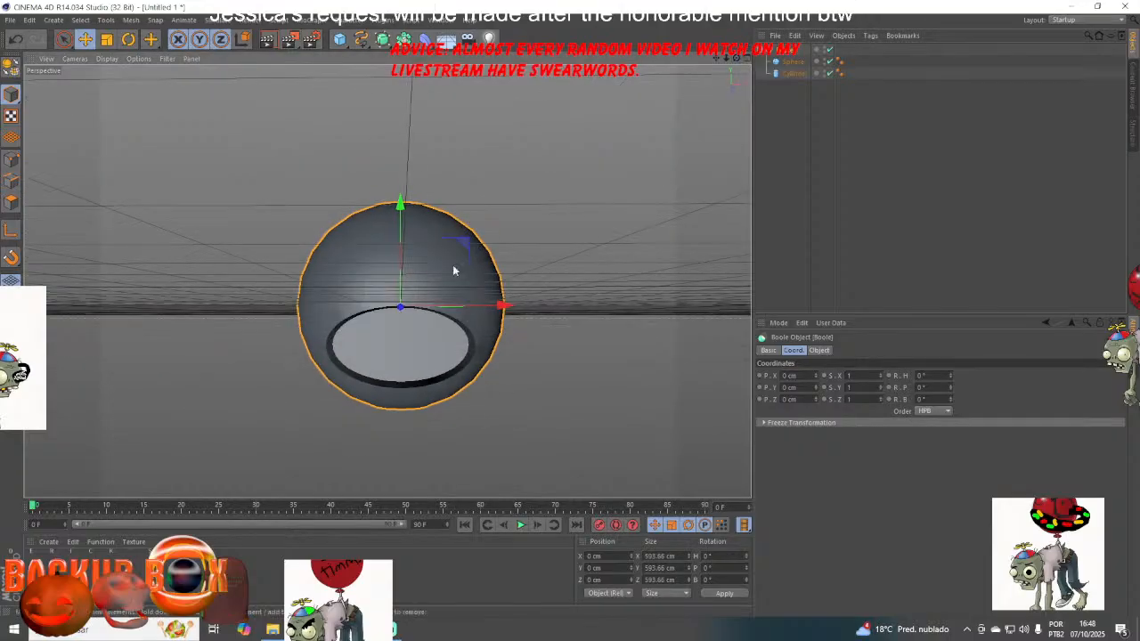
# - Widen the Boole's cutting cylinder by setting its X scale to 1.07, and deselect it
pyautogui.scroll(3, 426, 304)
pyautogui.click(797, 73)
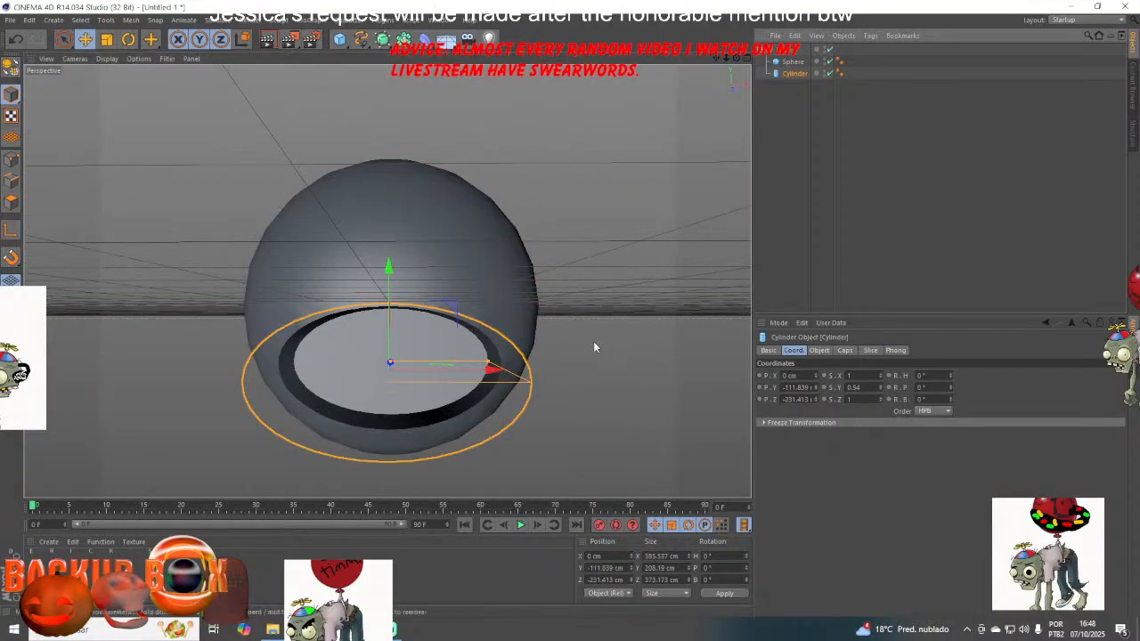
pyautogui.moveTo(881, 377); pyautogui.dragTo(882, 367)
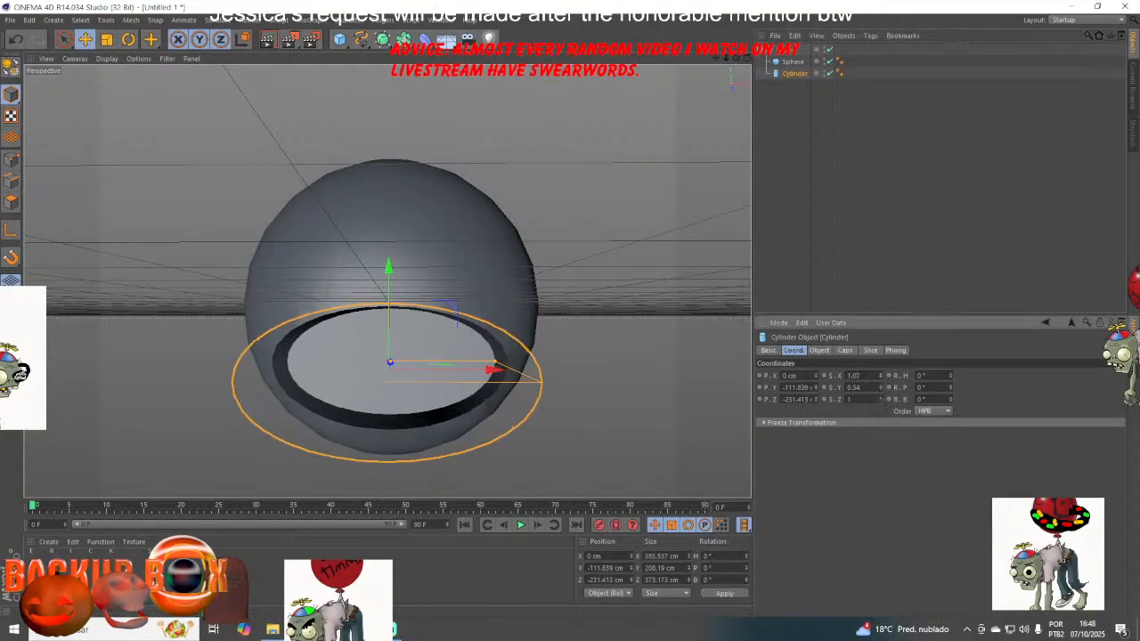
pyautogui.click(806, 213)
pyautogui.moveTo(715, 59); pyautogui.dragTo(701, 22)
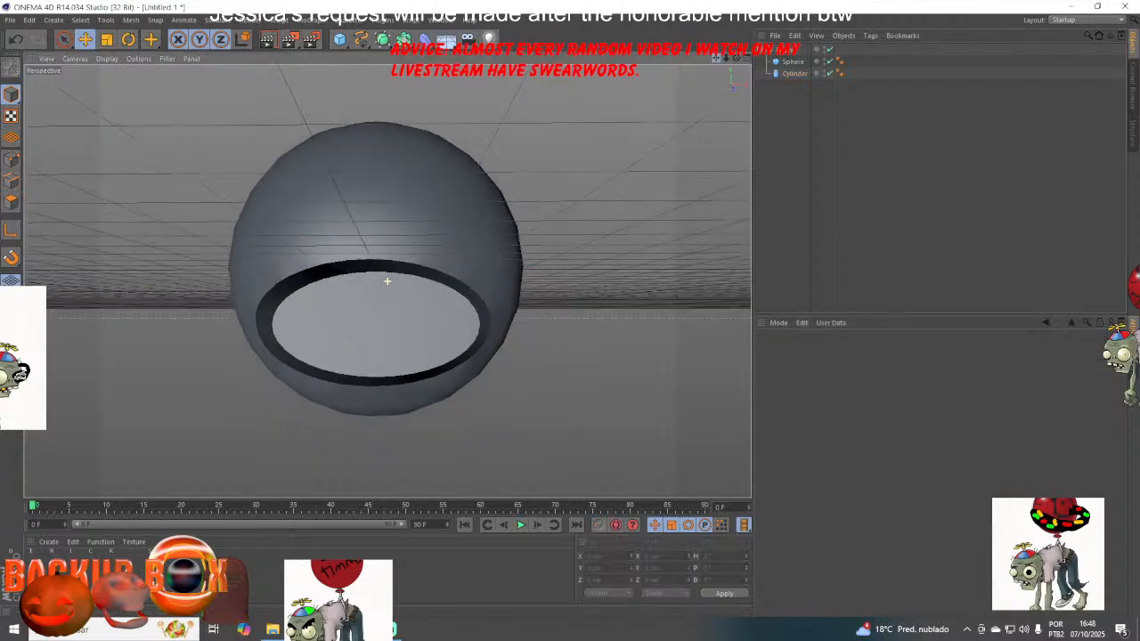
pyautogui.moveTo(736, 58)
pyautogui.mouseDown()
pyautogui.moveTo(738, 73)
pyautogui.moveTo(733, 65)
pyautogui.mouseUp()
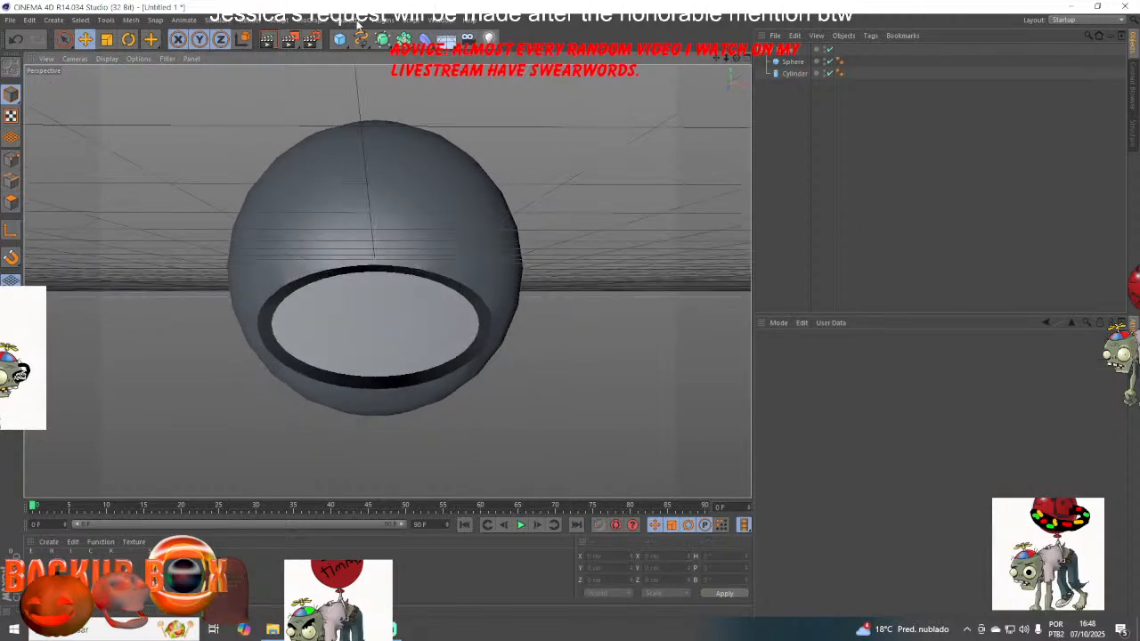
# - Add a second sphere at the origin, enlarge its radius to about 297 cm and set its segments to 64
pyautogui.moveTo(339, 40); pyautogui.dragTo(565, 78)
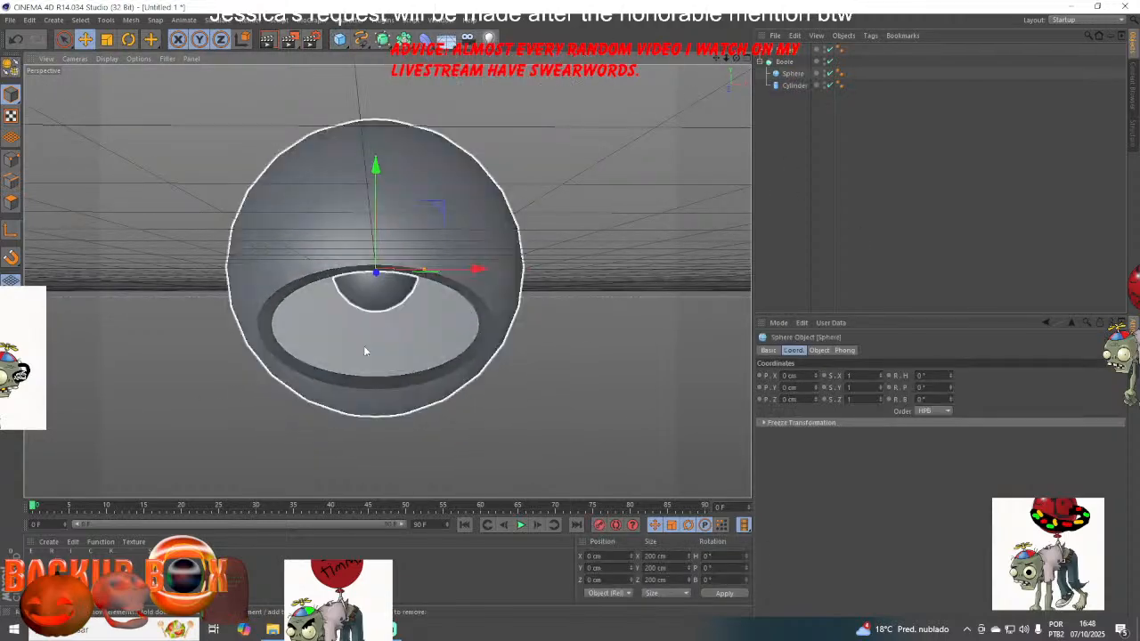
pyautogui.moveTo(425, 270); pyautogui.dragTo(517, 267)
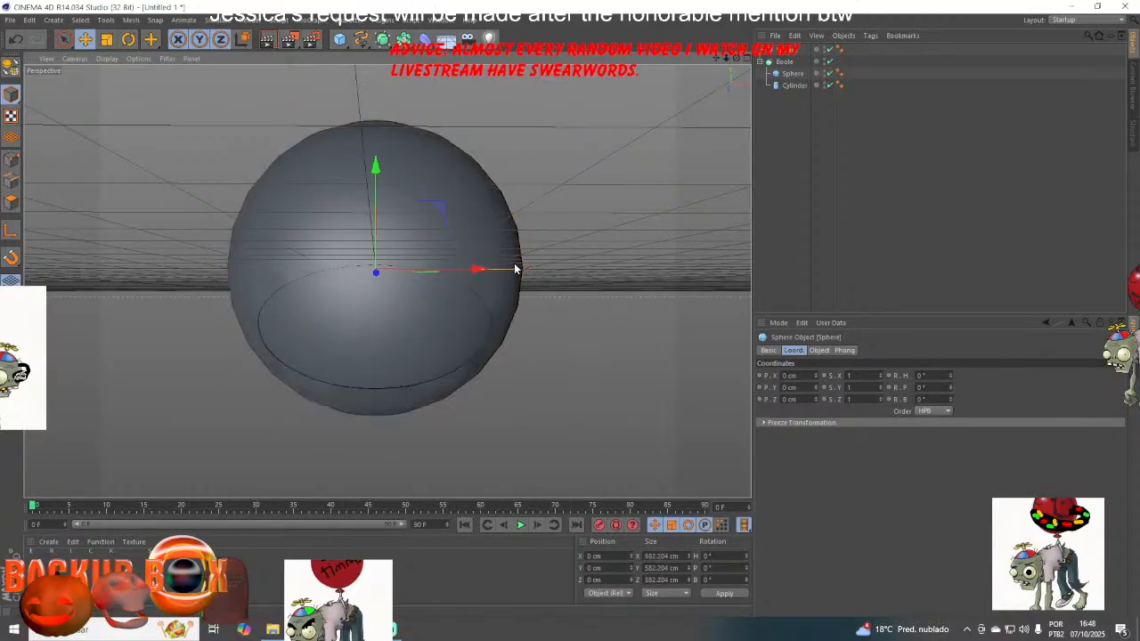
pyautogui.click(818, 350)
pyautogui.hotkey('ctrl', 'z')
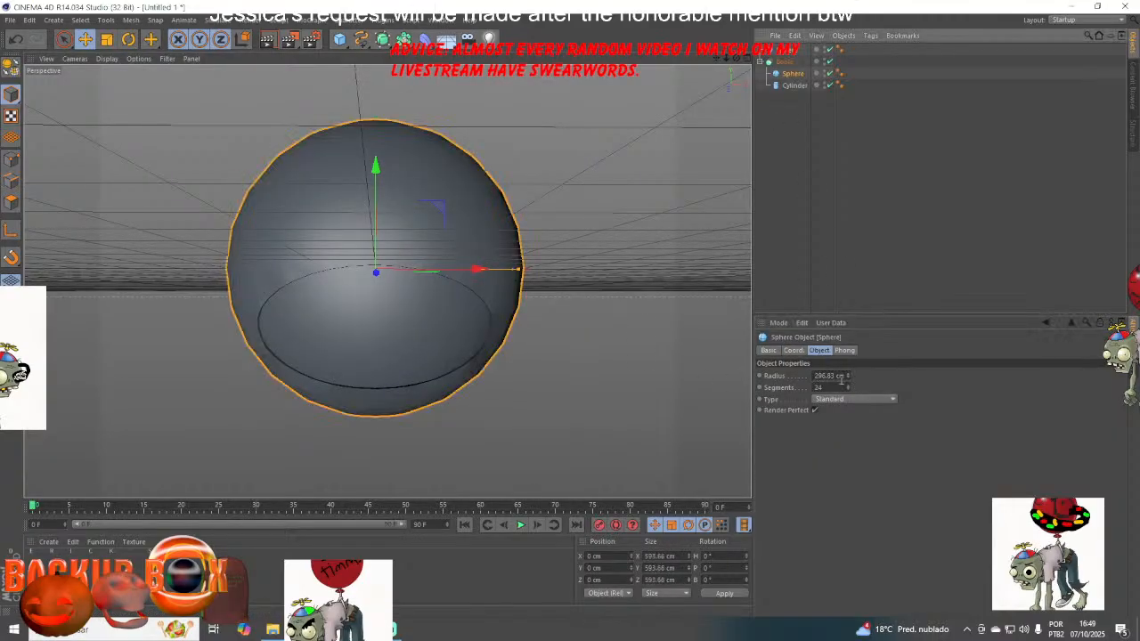
pyautogui.click(824, 387)
pyautogui.write('64')
pyautogui.press('Return')
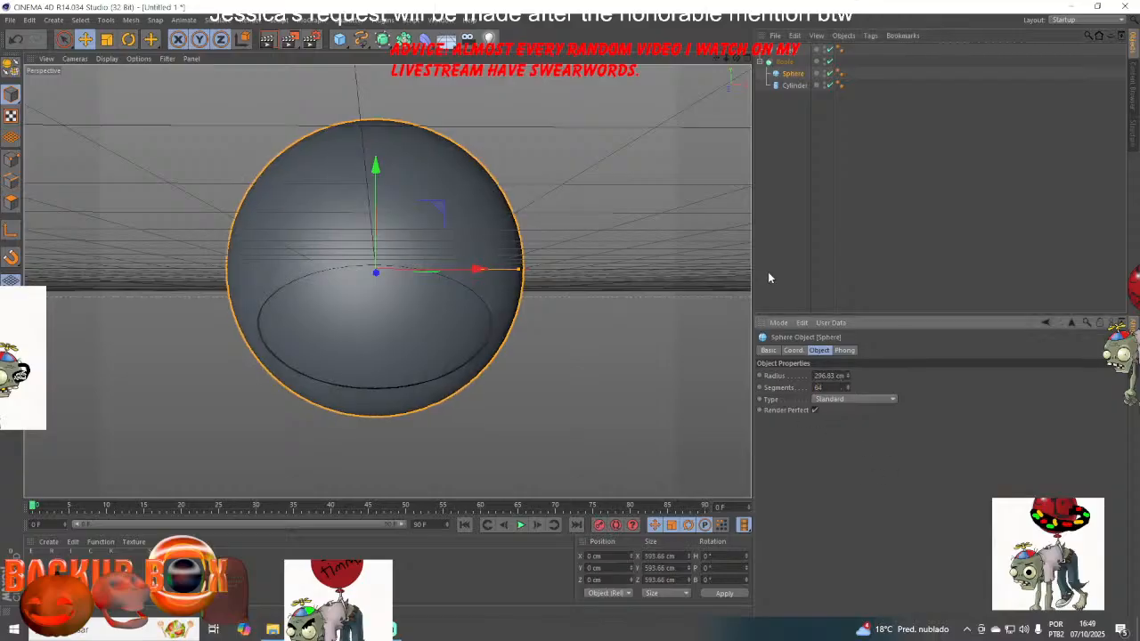
# - Add another Boole and nest the existing Boole first and the new sphere second to hollow out the opening
pyautogui.moveTo(404, 41); pyautogui.dragTo(628, 54)
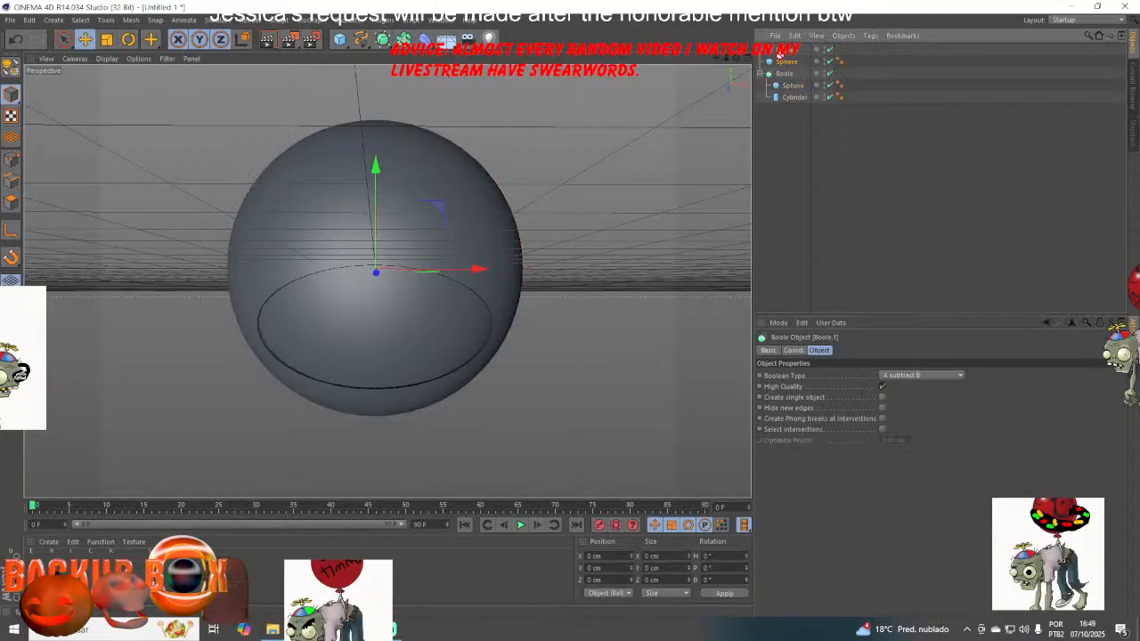
pyautogui.click(783, 61)
pyautogui.moveTo(774, 52); pyautogui.dragTo(782, 51)
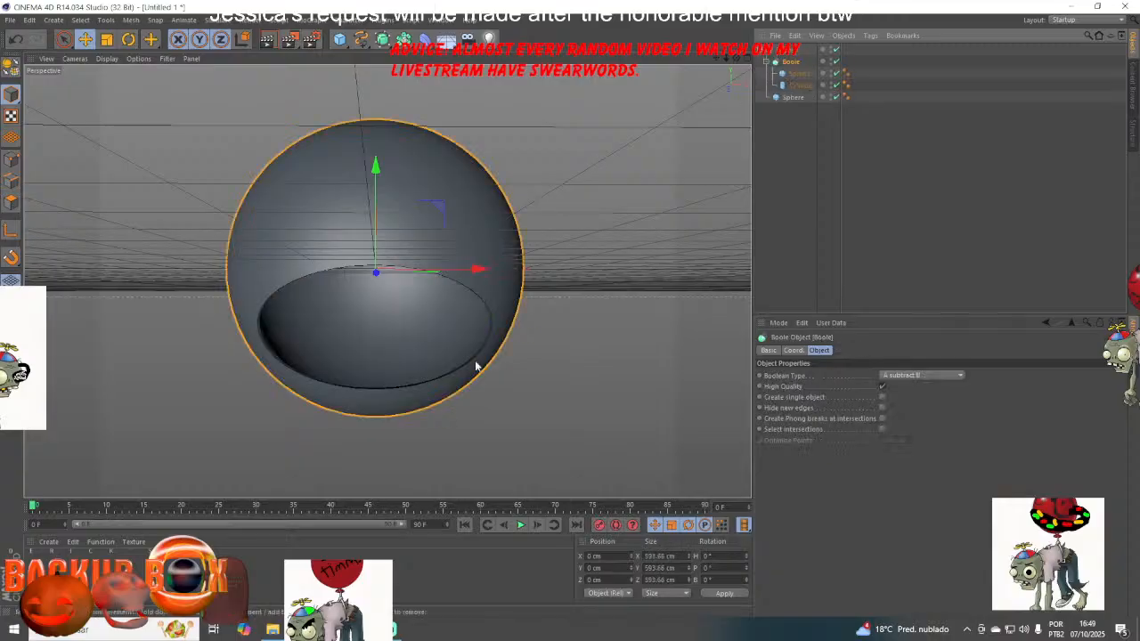
# - Create a material with its color set to white (255, 255, 255) and apply it to the inner Boole
pyautogui.doubleClick(341, 583)
pyautogui.doubleClick(43, 561)
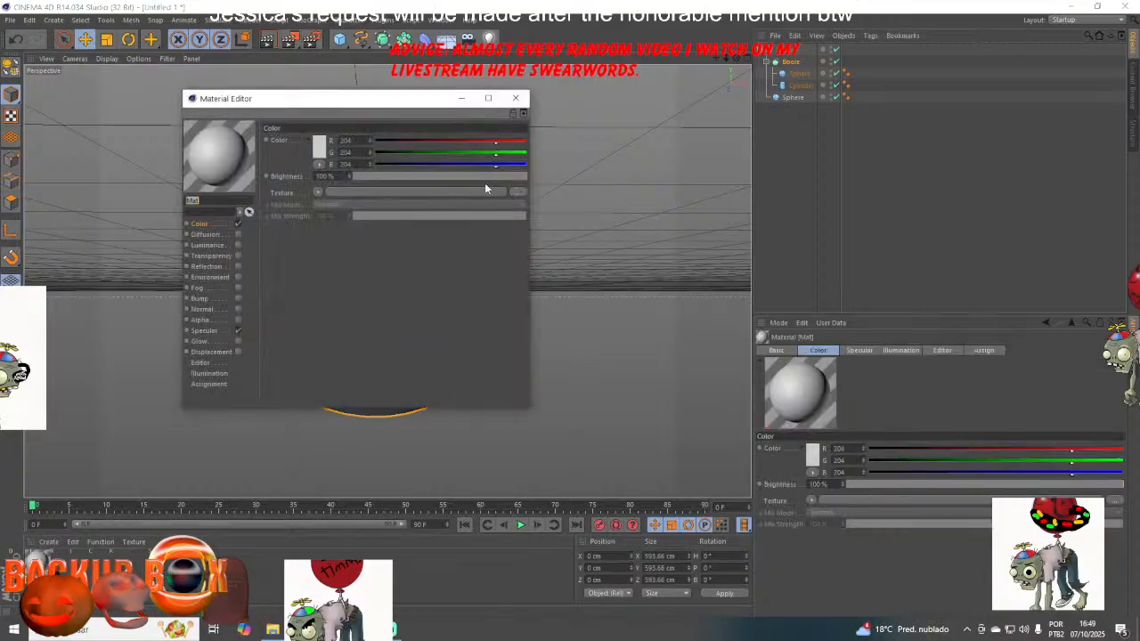
pyautogui.moveTo(497, 169); pyautogui.dragTo(544, 154)
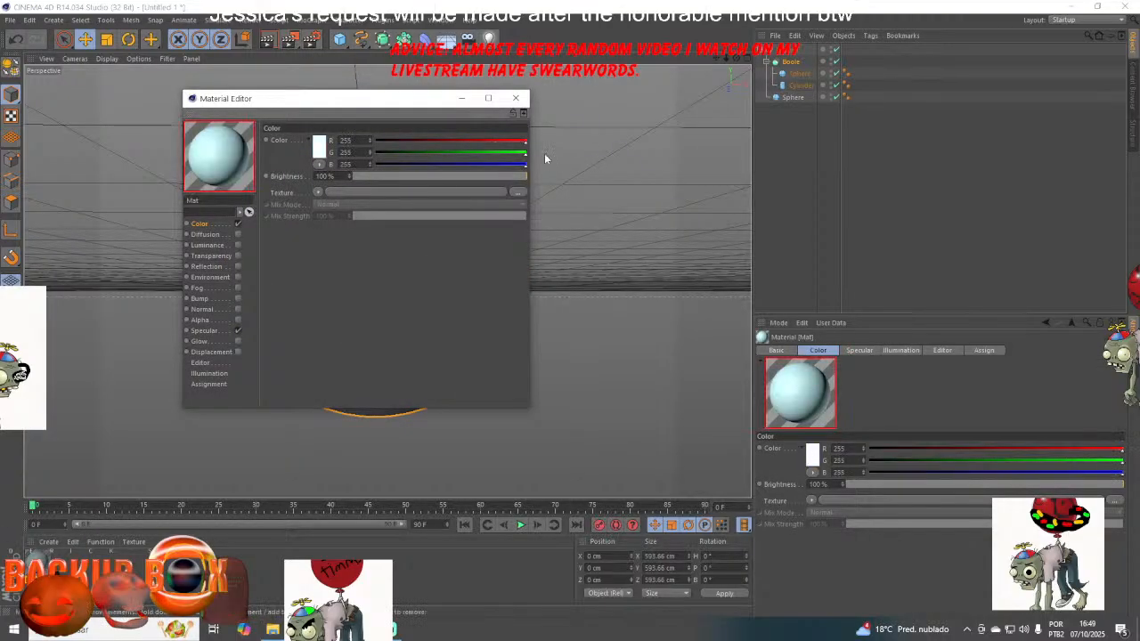
pyautogui.click(515, 98)
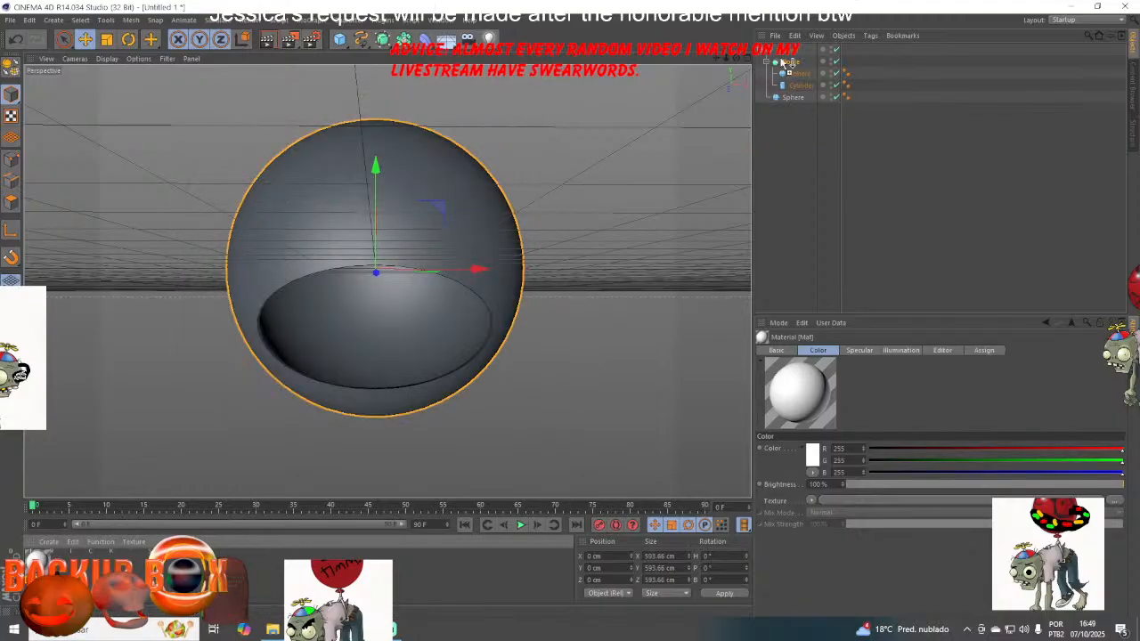
pyautogui.moveTo(783, 63); pyautogui.dragTo(784, 62)
# - Create a second material and load a Gradient texture of type 2D - V into its color channel
pyautogui.doubleClick(107, 570)
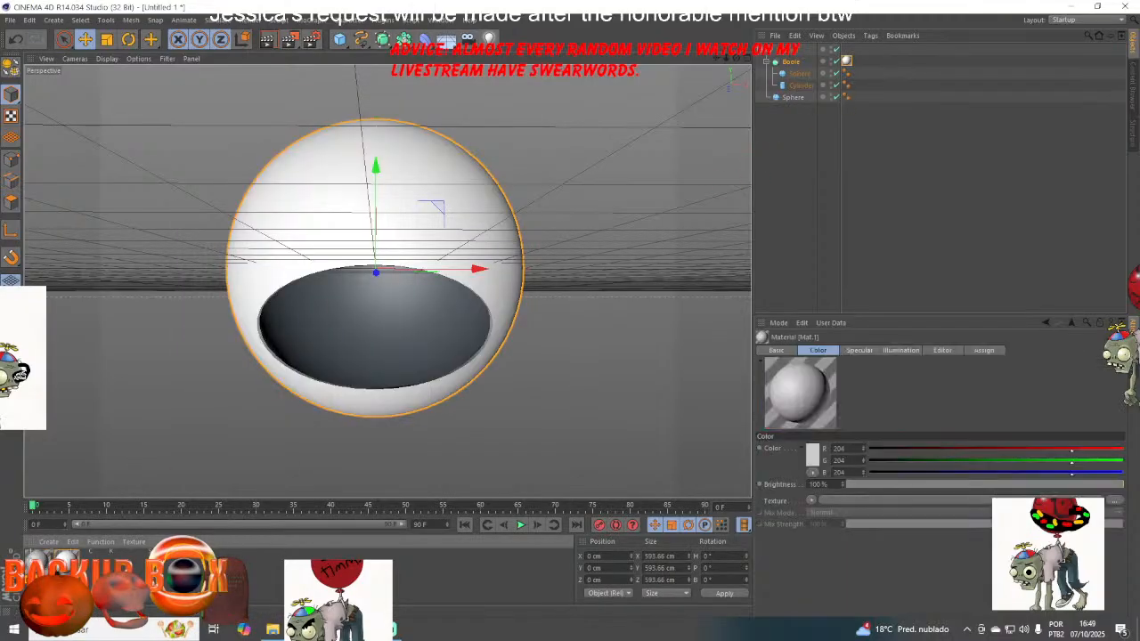
pyautogui.doubleClick(40, 561)
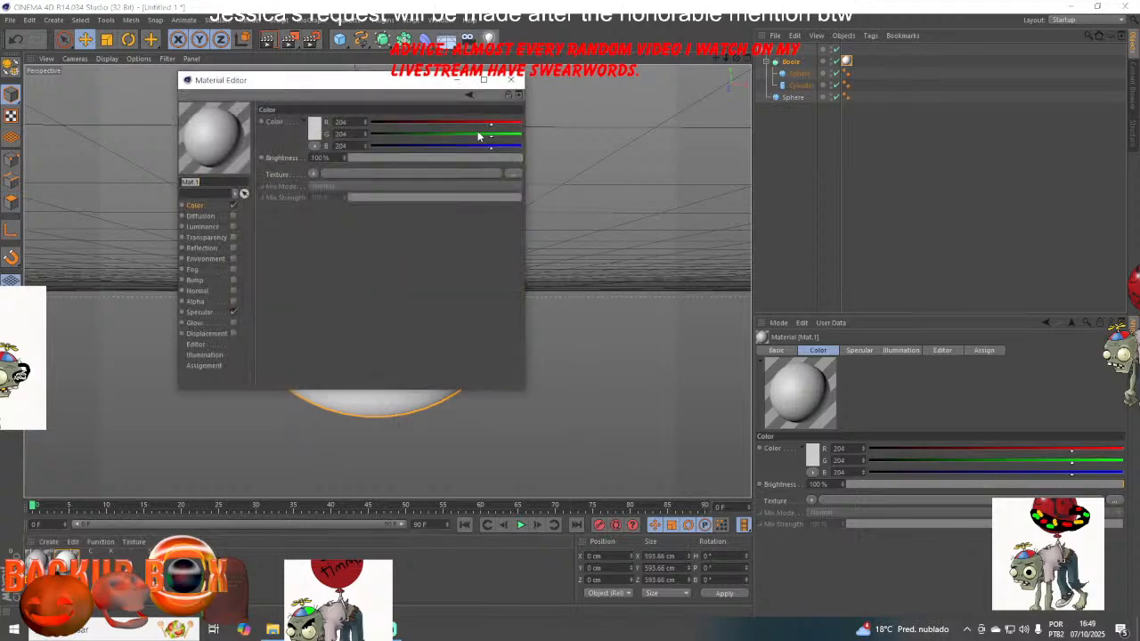
pyautogui.click(312, 174)
pyautogui.click(332, 301)
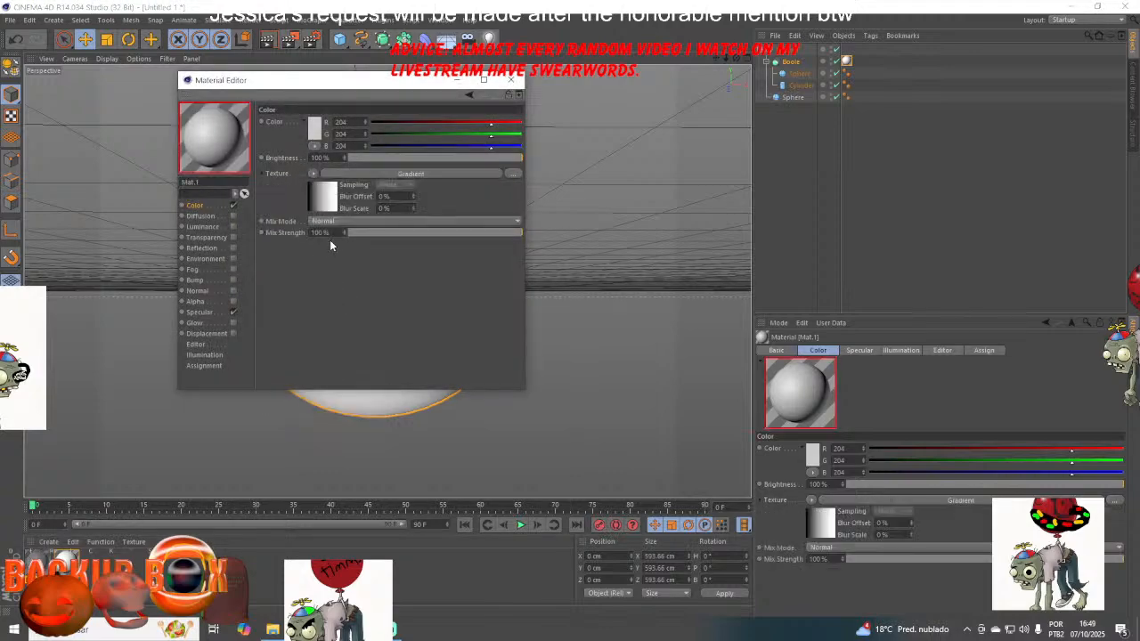
pyautogui.click(323, 201)
pyautogui.click(332, 223)
pyautogui.click(328, 238)
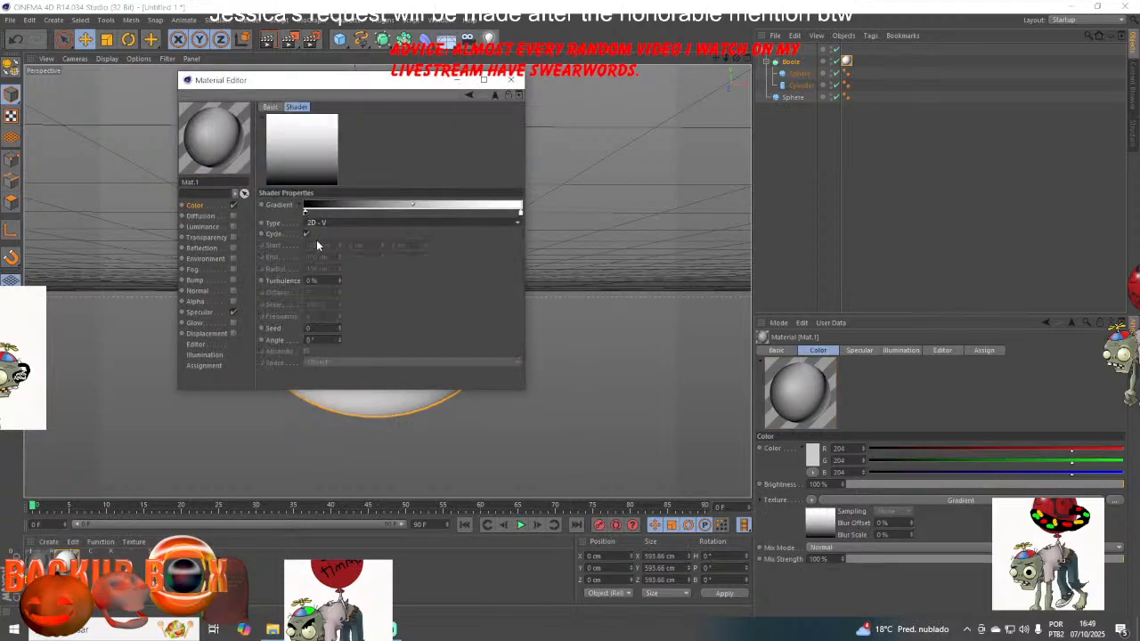
# - Recolor the gradient's black knot to pure red (255, 0, 0) and move it to about the middle
pyautogui.doubleClick(306, 212)
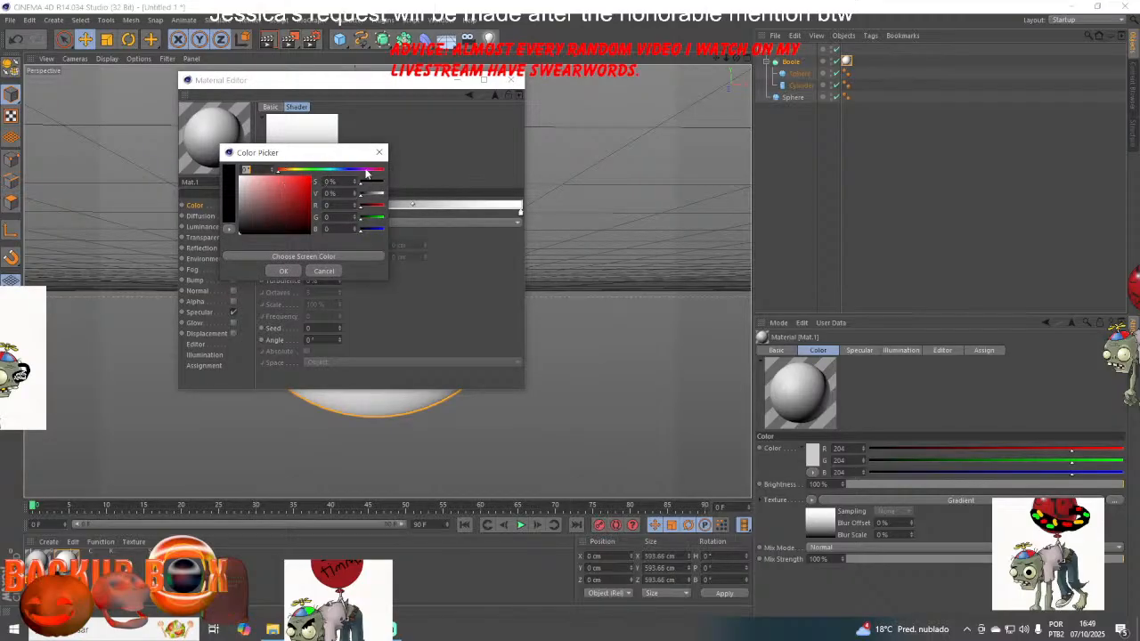
pyautogui.click(366, 172)
pyautogui.moveTo(317, 169); pyautogui.dragTo(209, 175)
pyautogui.moveTo(283, 187); pyautogui.dragTo(363, 155)
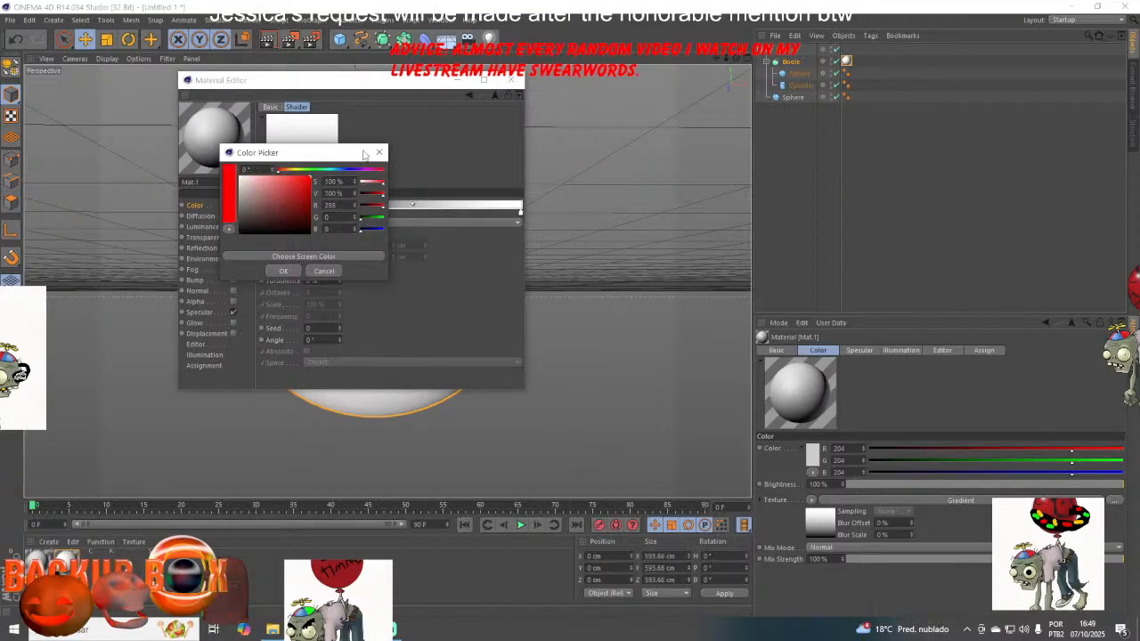
pyautogui.click(284, 270)
pyautogui.moveTo(306, 212); pyautogui.dragTo(416, 212)
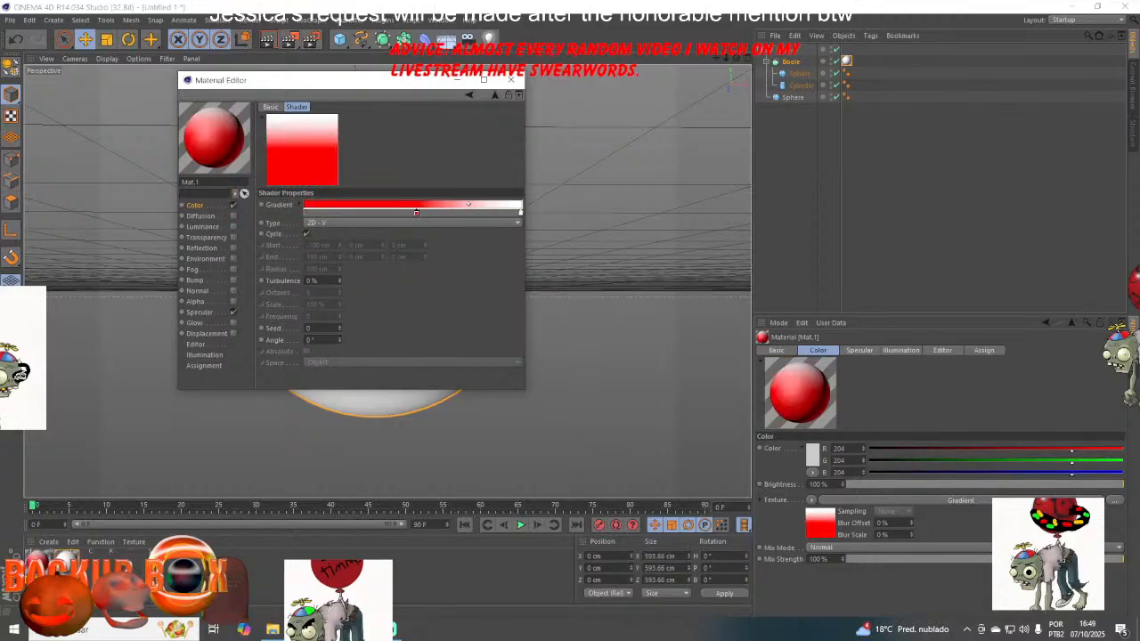
# - Switch to the browser, search Google Images for "globo 2022" as a color reference, and return to Cinema 4D
pyautogui.click(1073, 6)
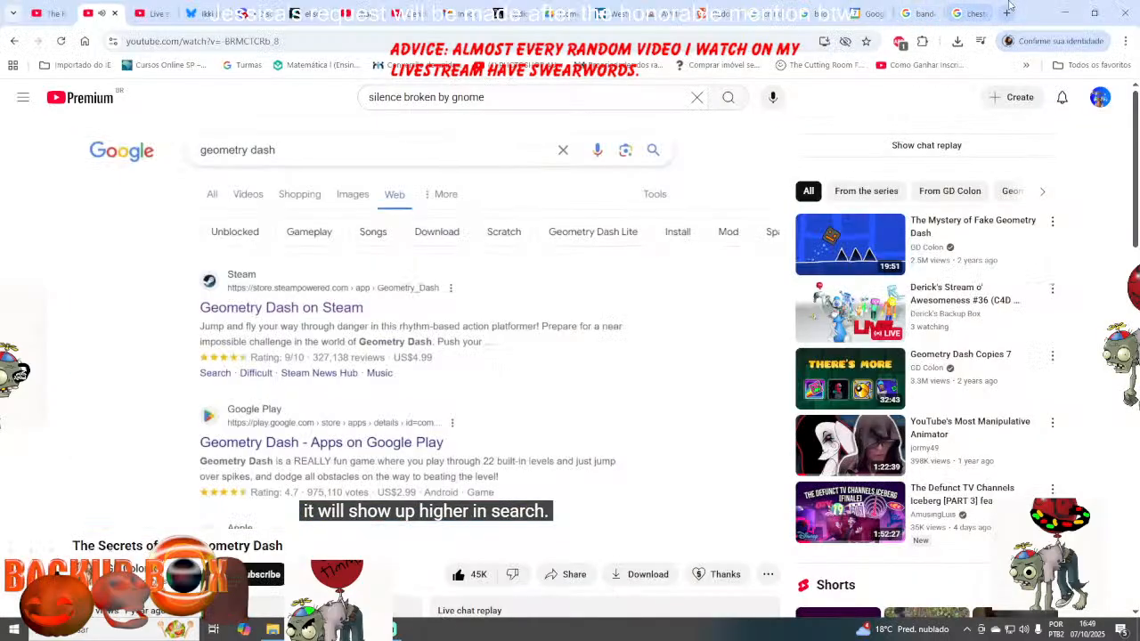
pyautogui.click(1008, 12)
pyautogui.click(1047, 101)
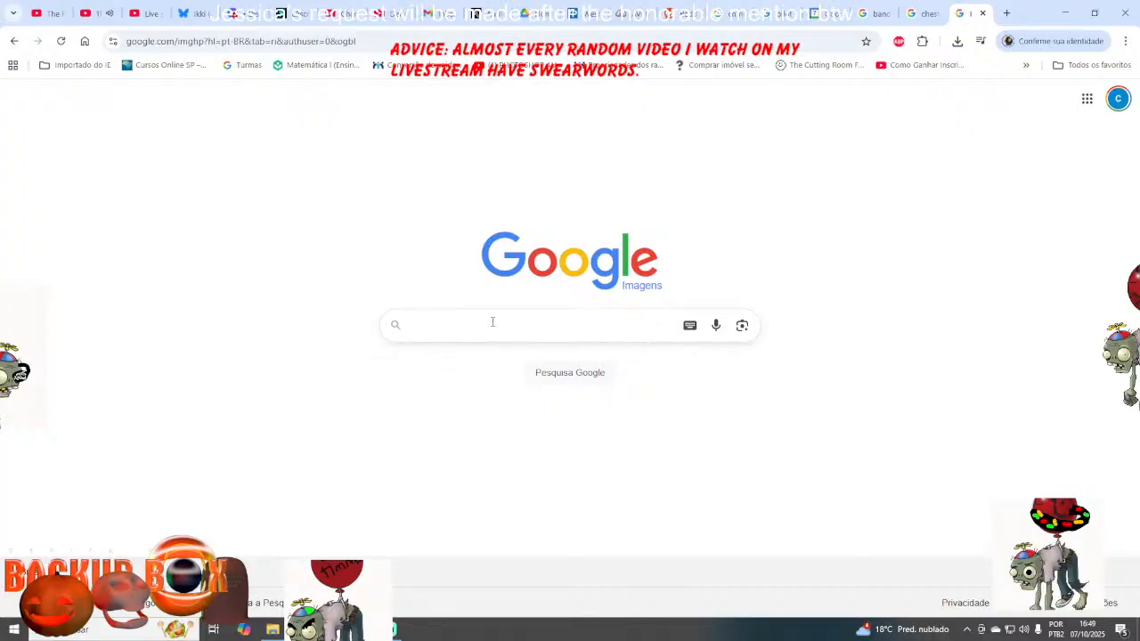
pyautogui.write('globo 2022')
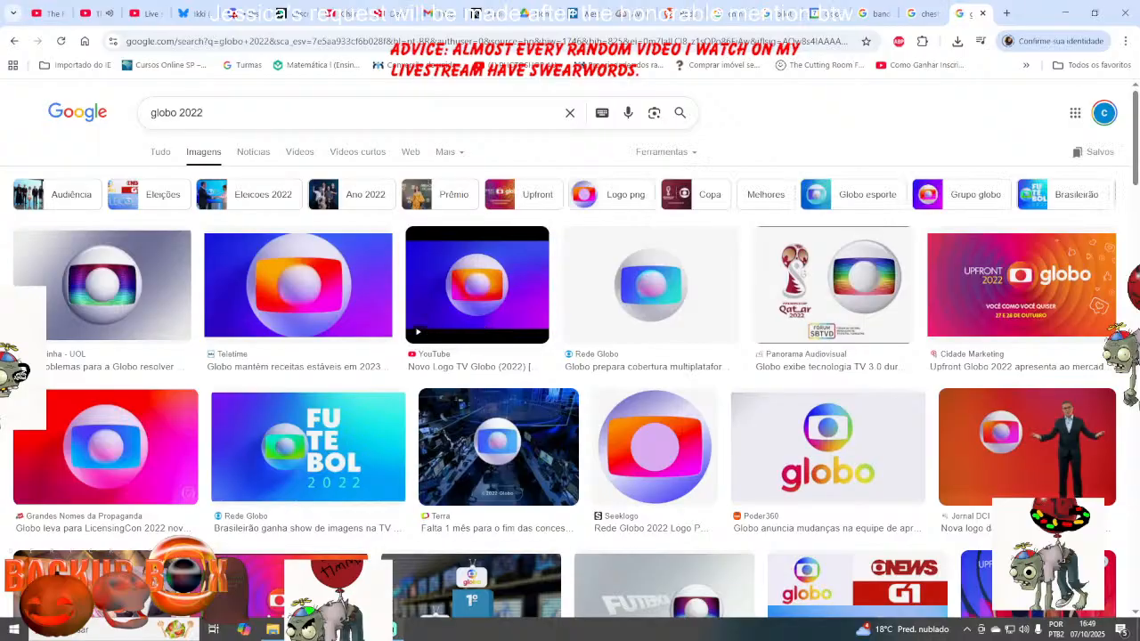
pyautogui.click(363, 630)
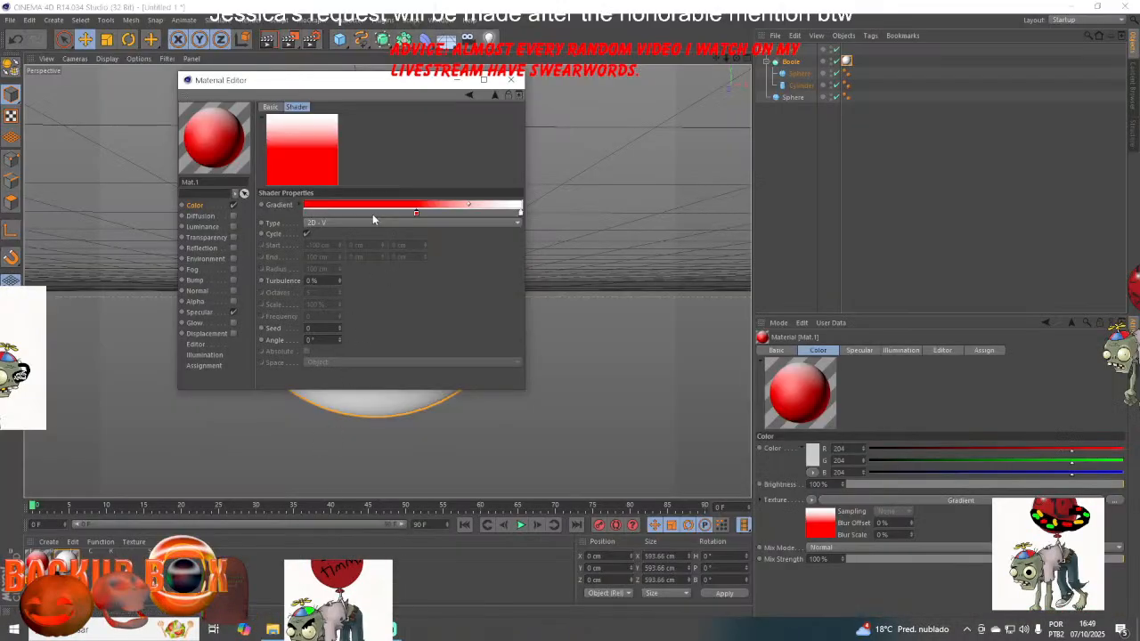
# - Recolor the gradient's white end knot to magenta (255, 0, 255)
pyautogui.doubleClick(521, 214)
pyautogui.click(579, 169)
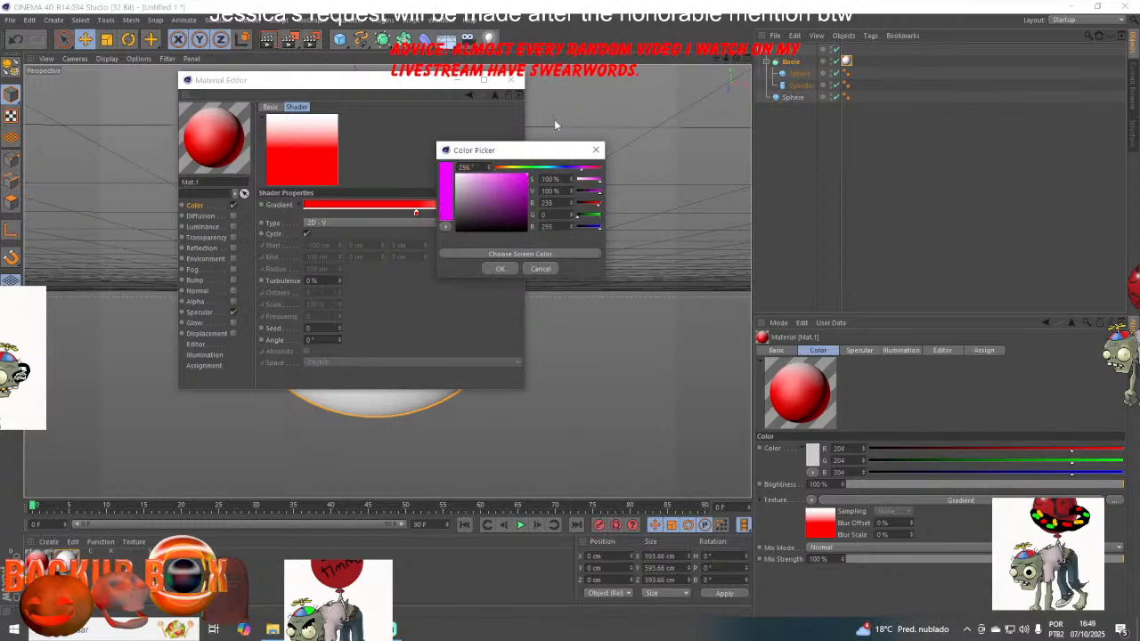
pyautogui.click(500, 267)
# - Add a yellow knot to the gradient and move it to the very start of the ramp
pyautogui.doubleClick(338, 214)
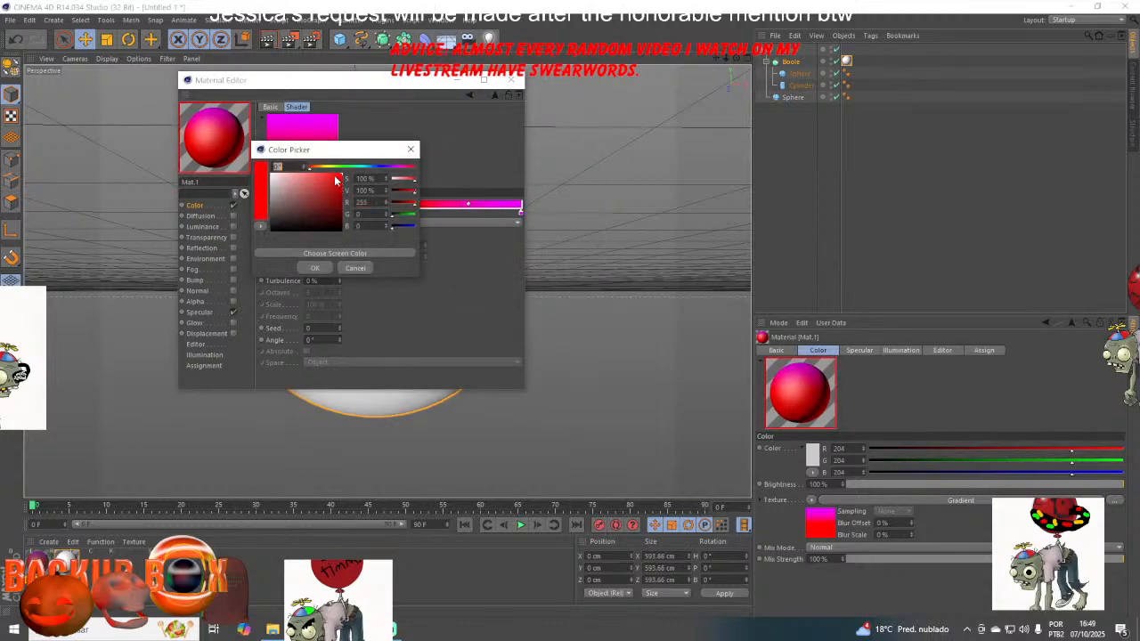
pyautogui.click(326, 167)
pyautogui.click(340, 198)
pyautogui.click(326, 267)
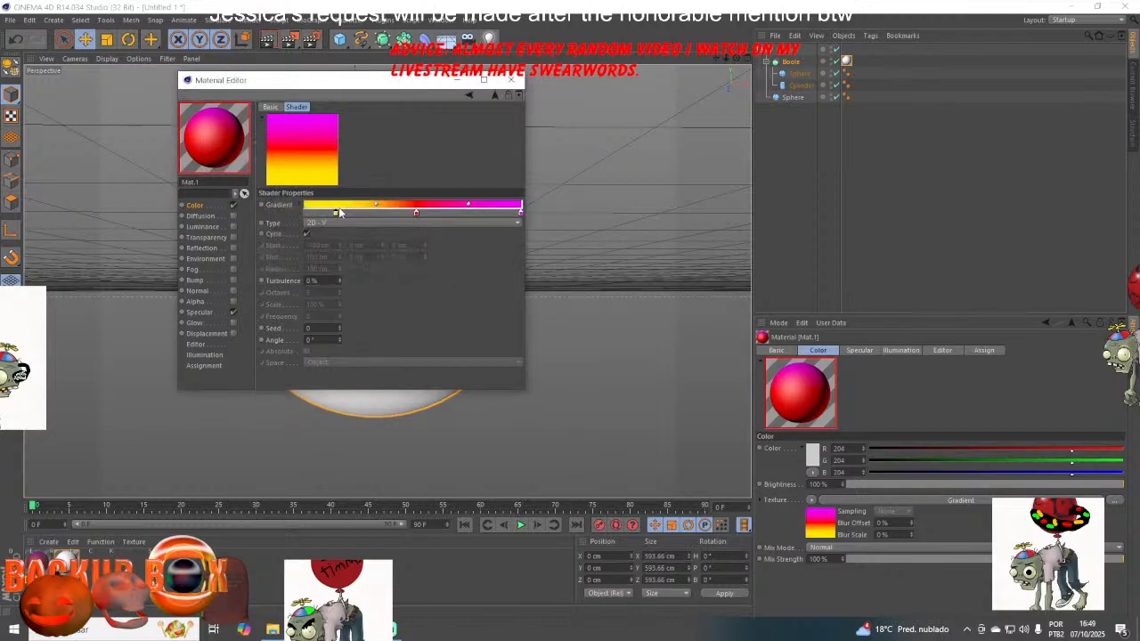
pyautogui.moveTo(334, 213); pyautogui.dragTo(306, 214)
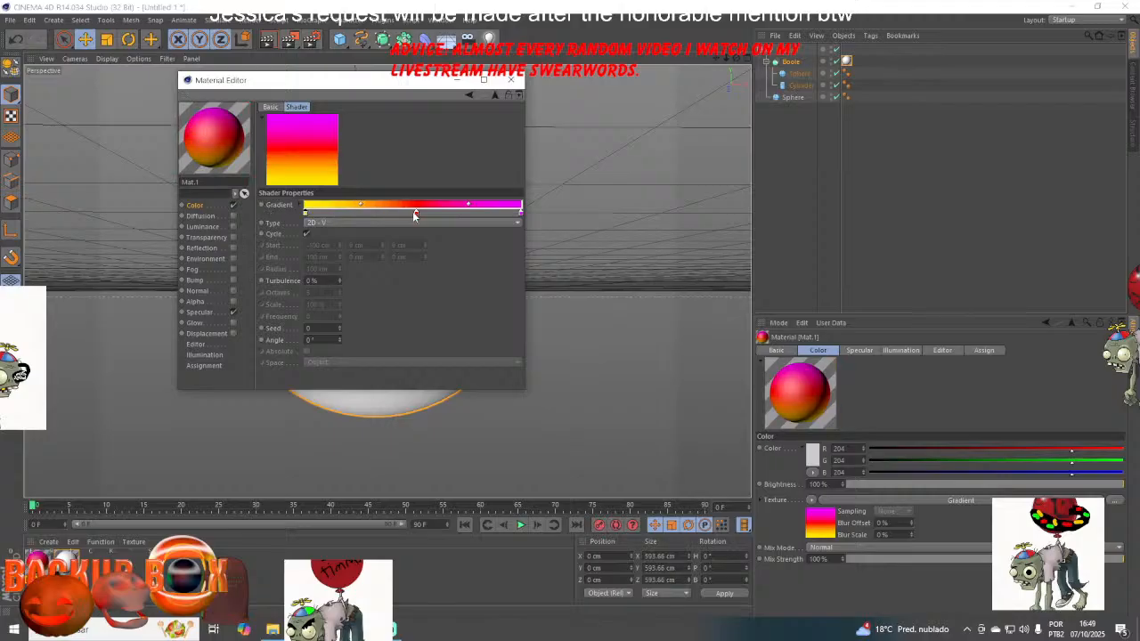
# - Apply the gradient material to the sphere inside the outer Boole and set its texture projection to Spherical
pyautogui.click(510, 79)
pyautogui.moveTo(796, 82); pyautogui.dragTo(786, 98)
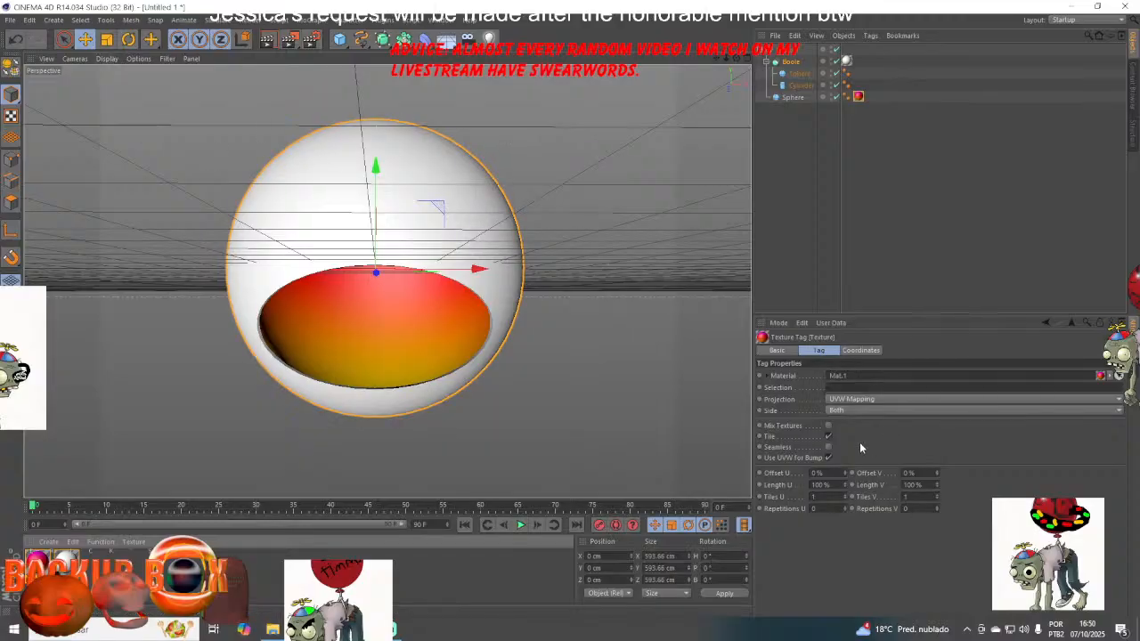
pyautogui.click(854, 399)
pyautogui.click(849, 417)
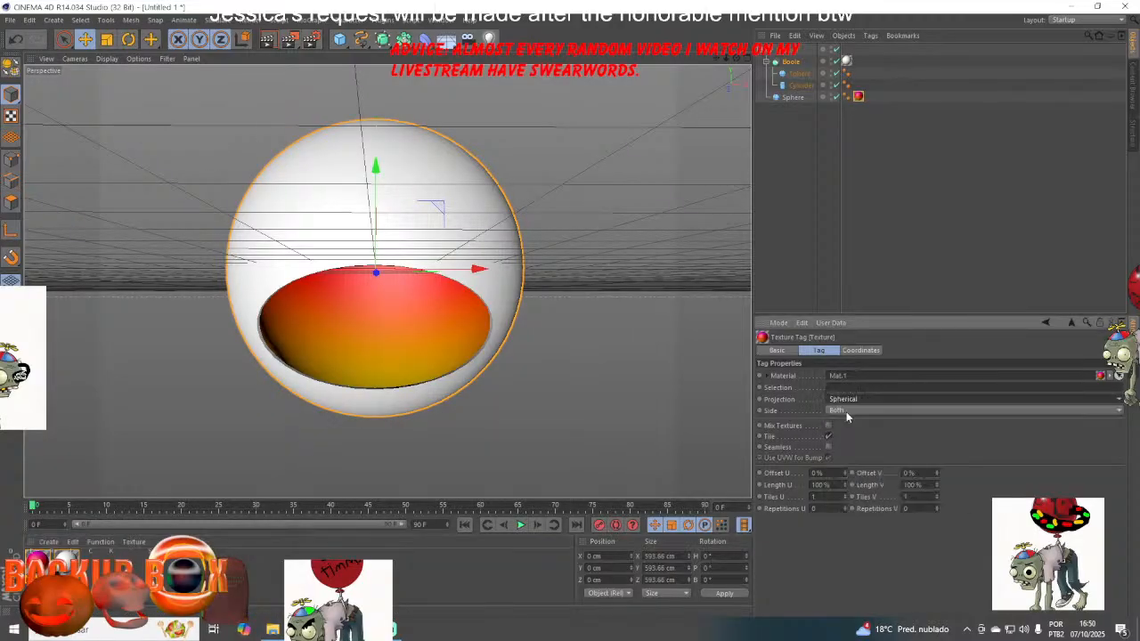
# - Lower the gradient's texture projection to the oval opening and rotate it so the colors run diagonally, then return to model mode
pyautogui.click(12, 116)
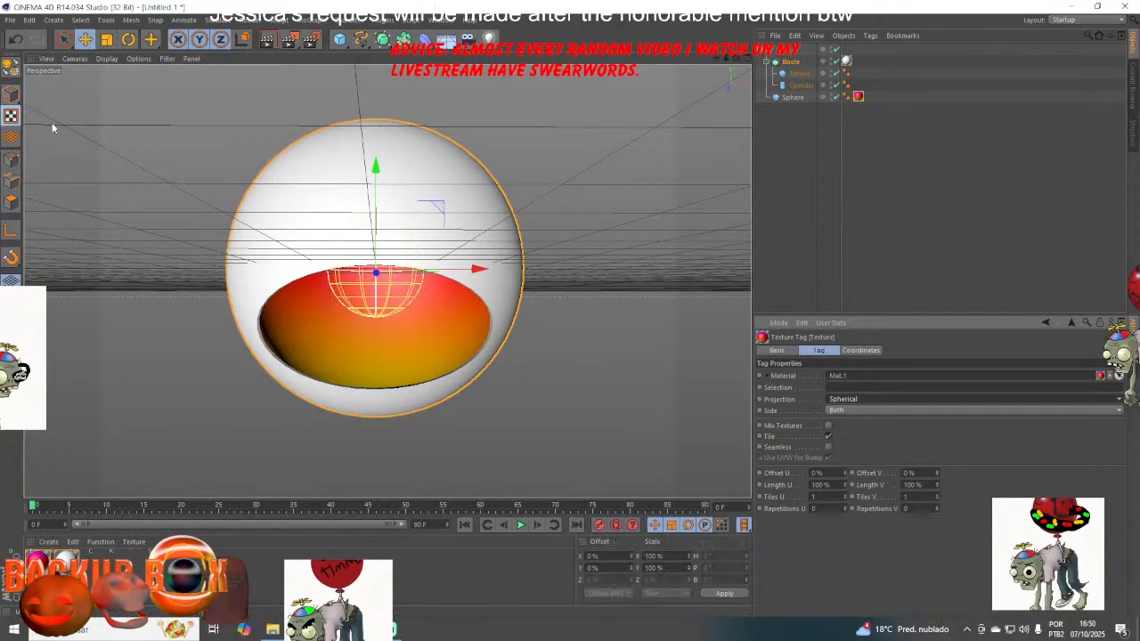
pyautogui.moveTo(373, 169); pyautogui.dragTo(421, 166)
pyautogui.click(855, 350)
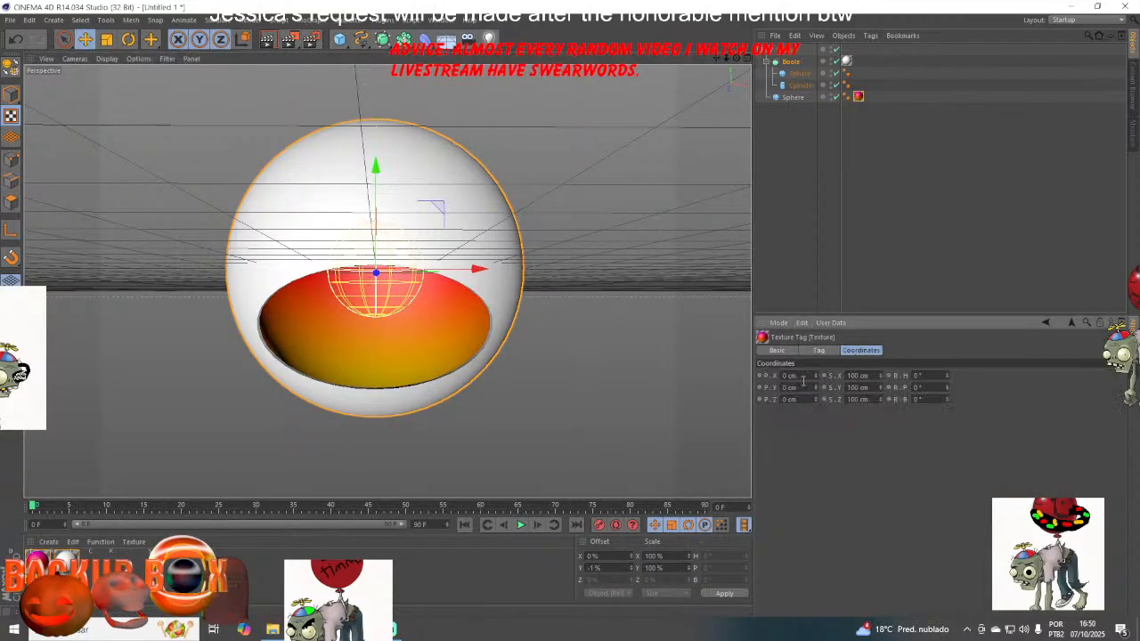
pyautogui.moveTo(815, 389); pyautogui.dragTo(815, 482)
pyautogui.click(129, 39)
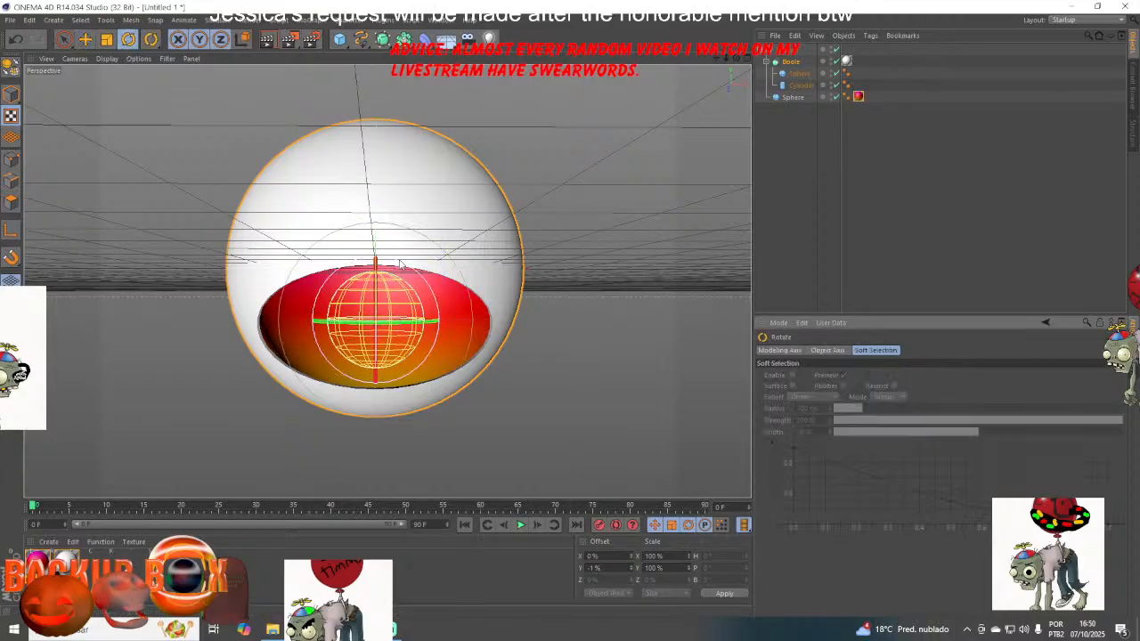
pyautogui.moveTo(405, 276); pyautogui.dragTo(437, 367)
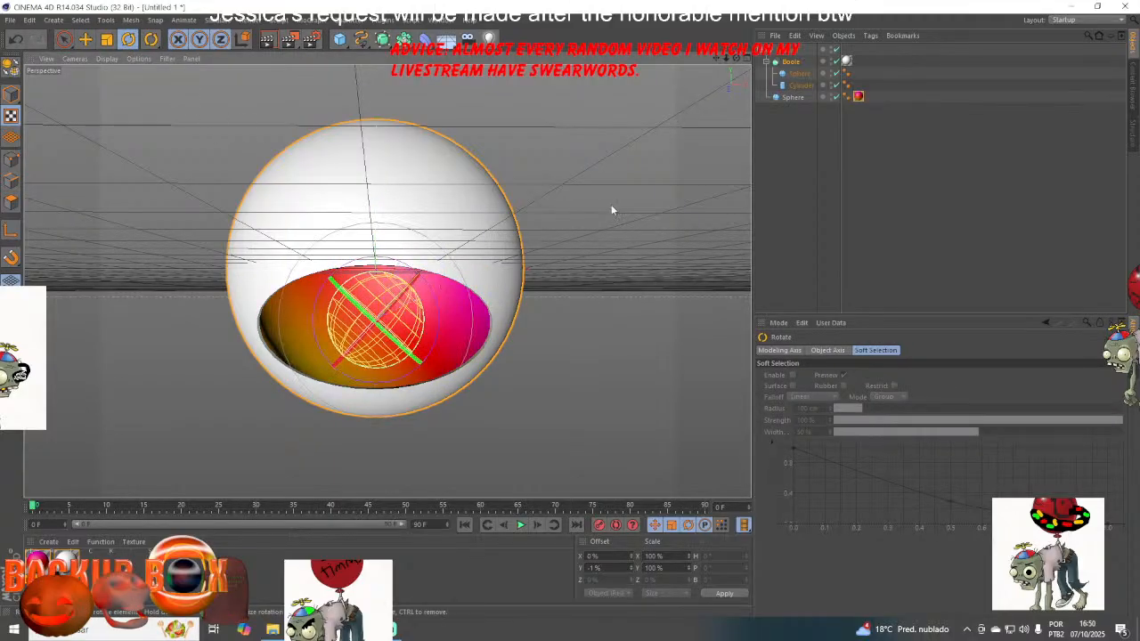
pyautogui.click(11, 94)
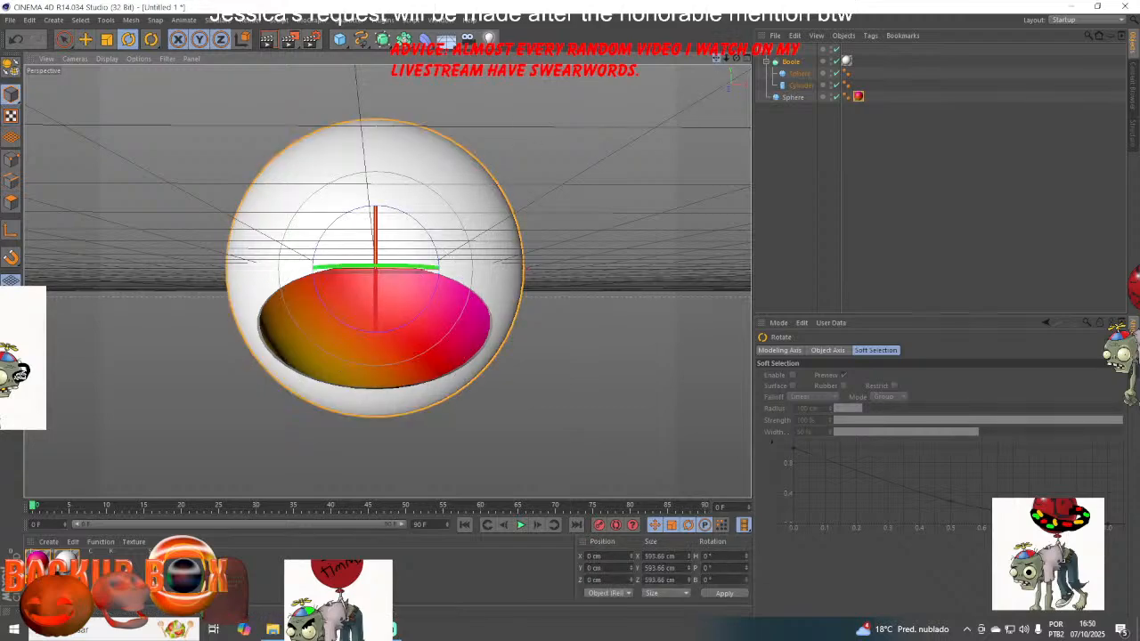
# - Save the scene in the Objetos 3D folder under the name "Cover2022 raw"
pyautogui.moveTo(716, 58)
pyautogui.mouseDown()
pyautogui.moveTo(747, 55)
pyautogui.moveTo(691, 61)
pyautogui.moveTo(754, 59)
pyautogui.moveTo(710, 57)
pyautogui.mouseUp()
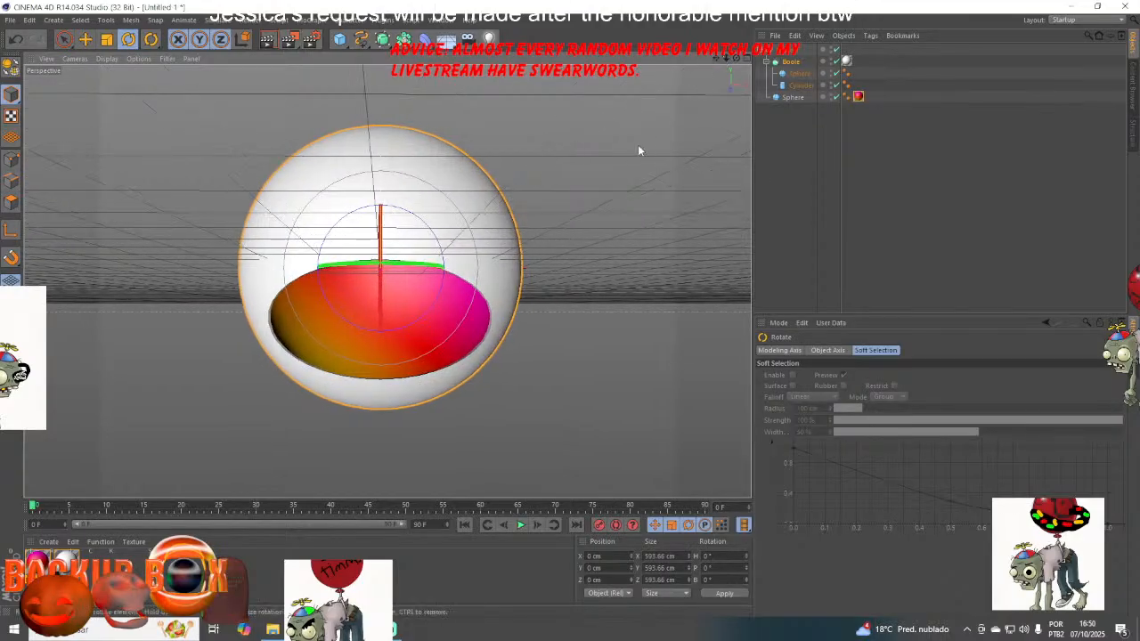
pyautogui.click(638, 144)
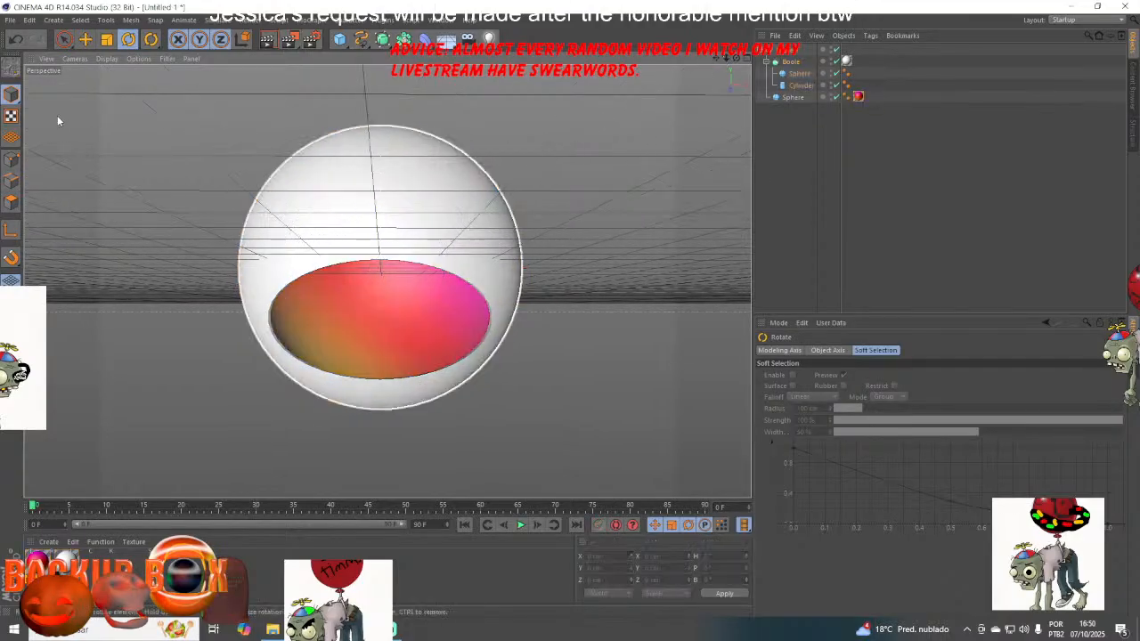
pyautogui.click(10, 19)
pyautogui.click(230, 161)
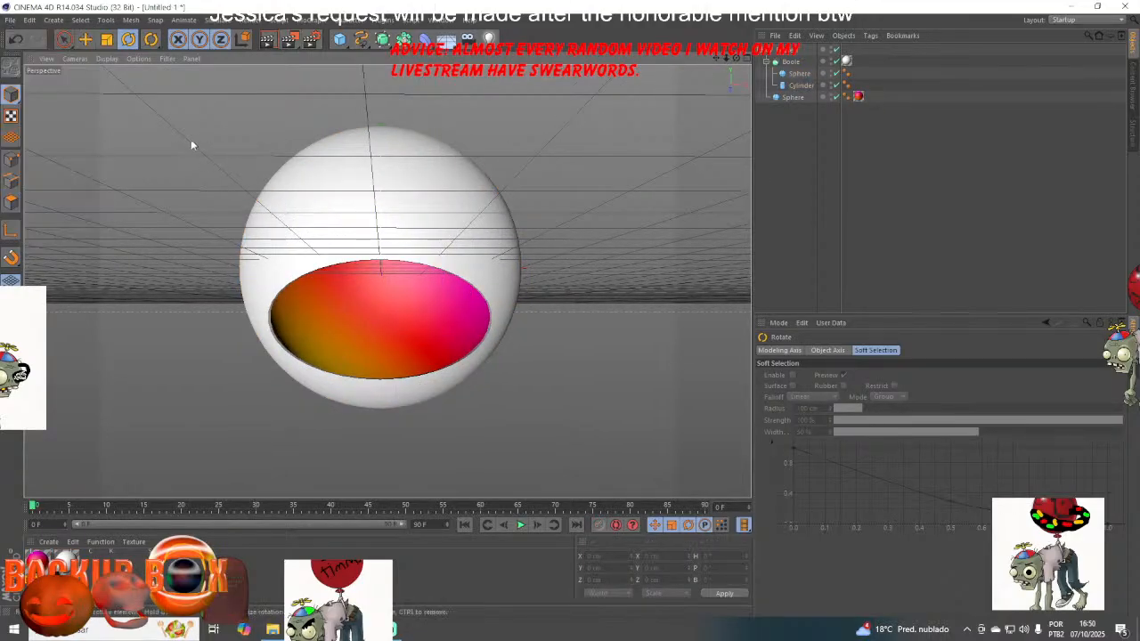
pyautogui.click(10, 19)
pyautogui.click(22, 129)
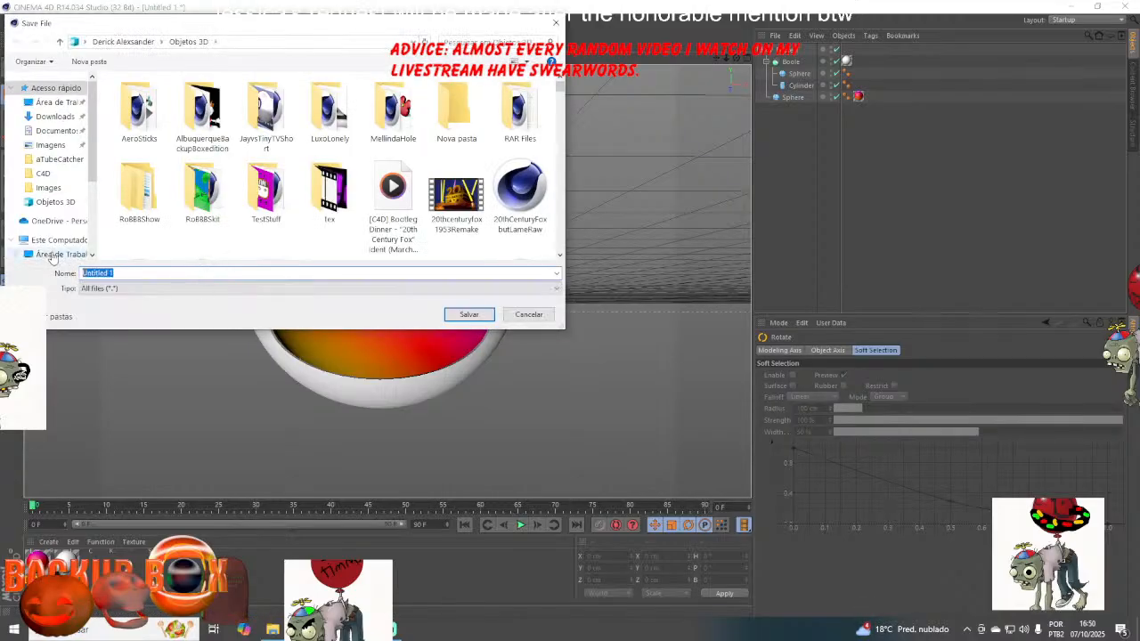
pyautogui.write('Cover')
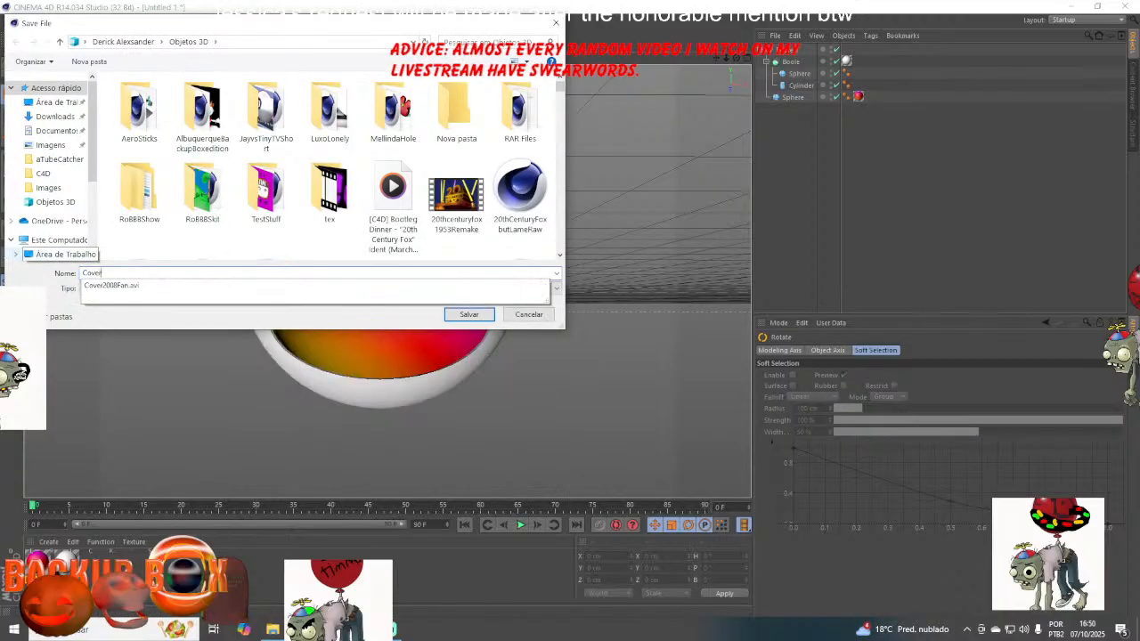
pyautogui.write('2020')
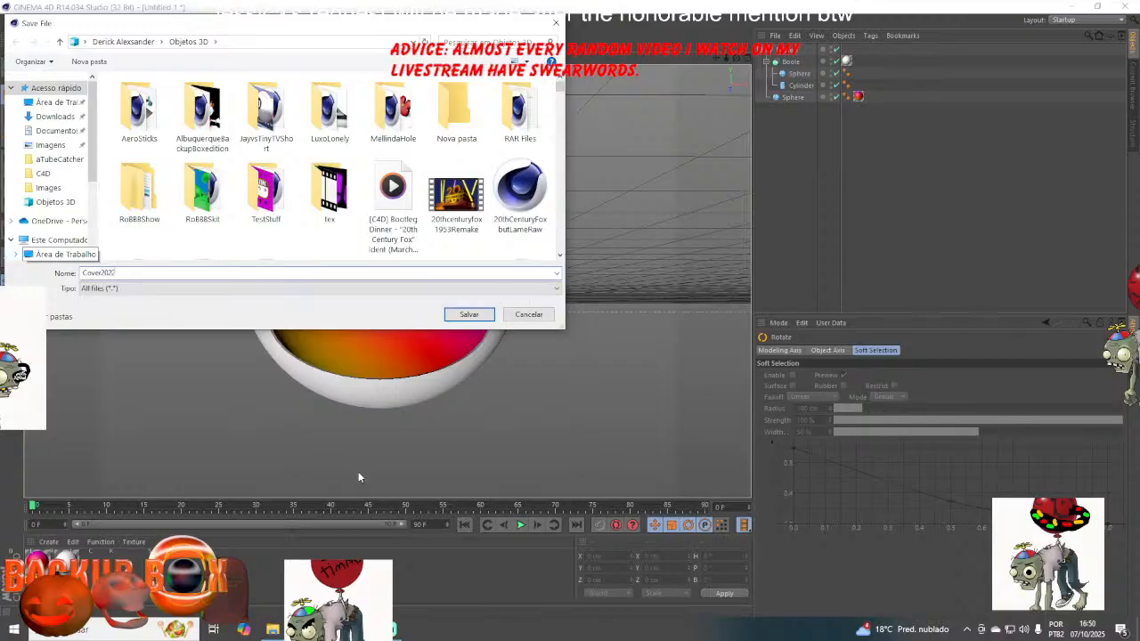
pyautogui.click(469, 317)
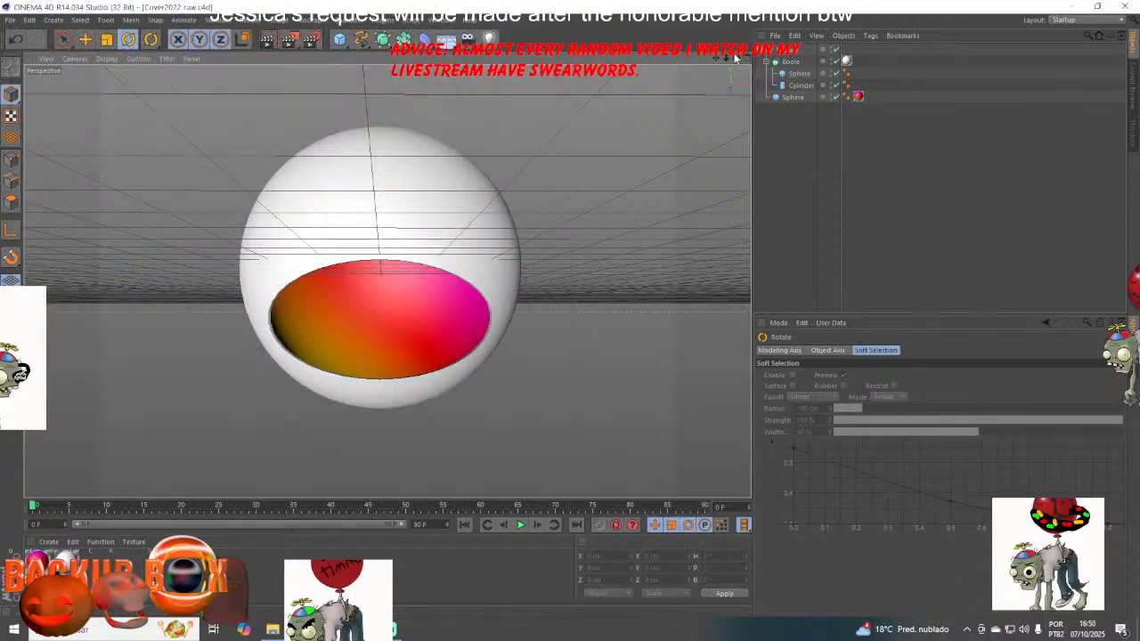
# - Compare the logo with the "globo 2022" reference images in the browser and inspect the sphere's gradient material
pyautogui.moveTo(736, 58); pyautogui.dragTo(738, 63)
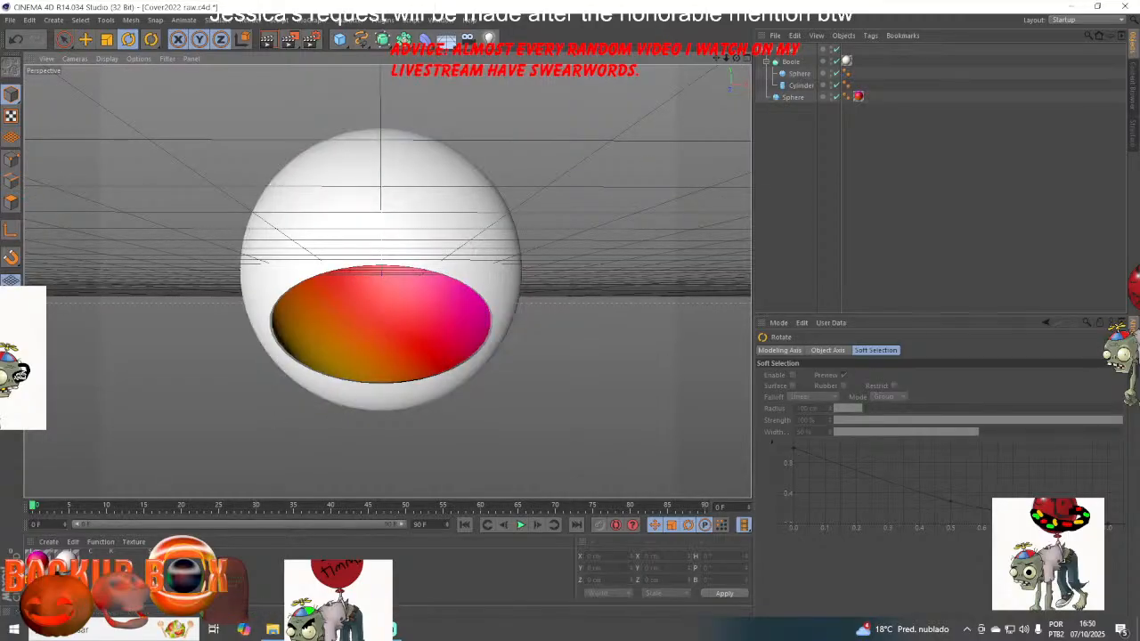
pyautogui.hotkey('alt', 'Tab')
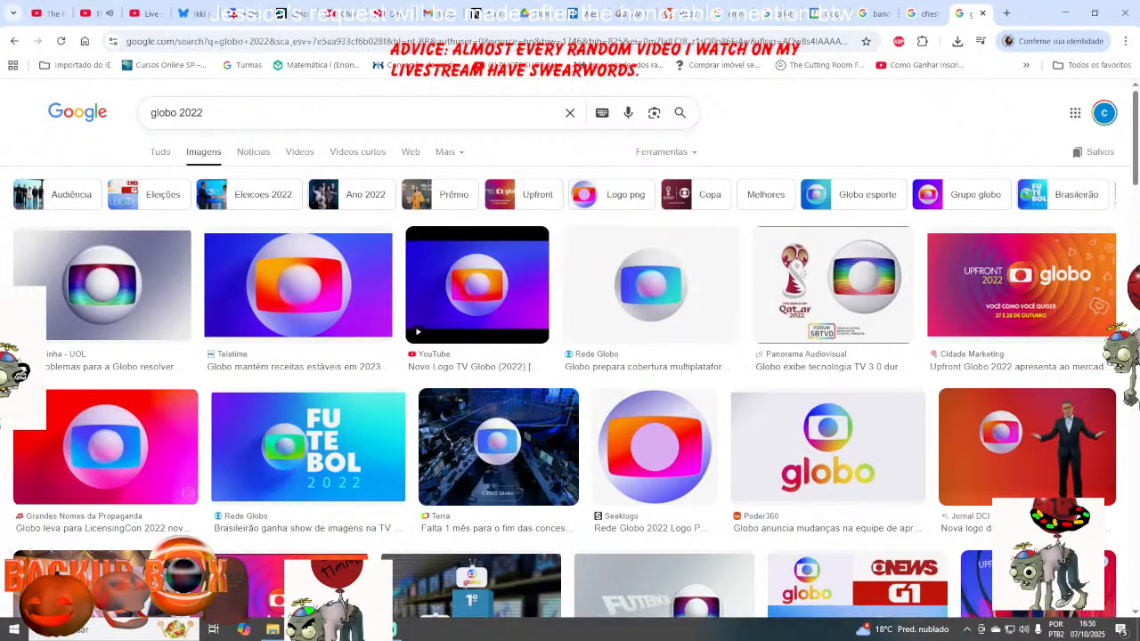
pyautogui.hotkey('alt', 'Tab')
pyautogui.doubleClick(40, 559)
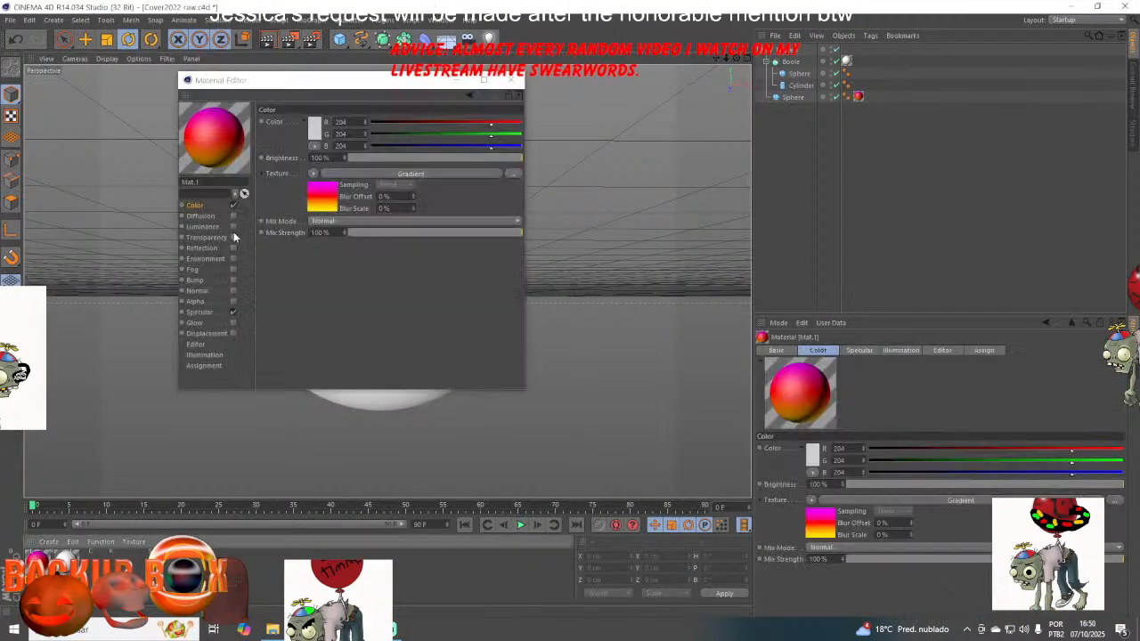
pyautogui.click(309, 190)
pyautogui.click(511, 79)
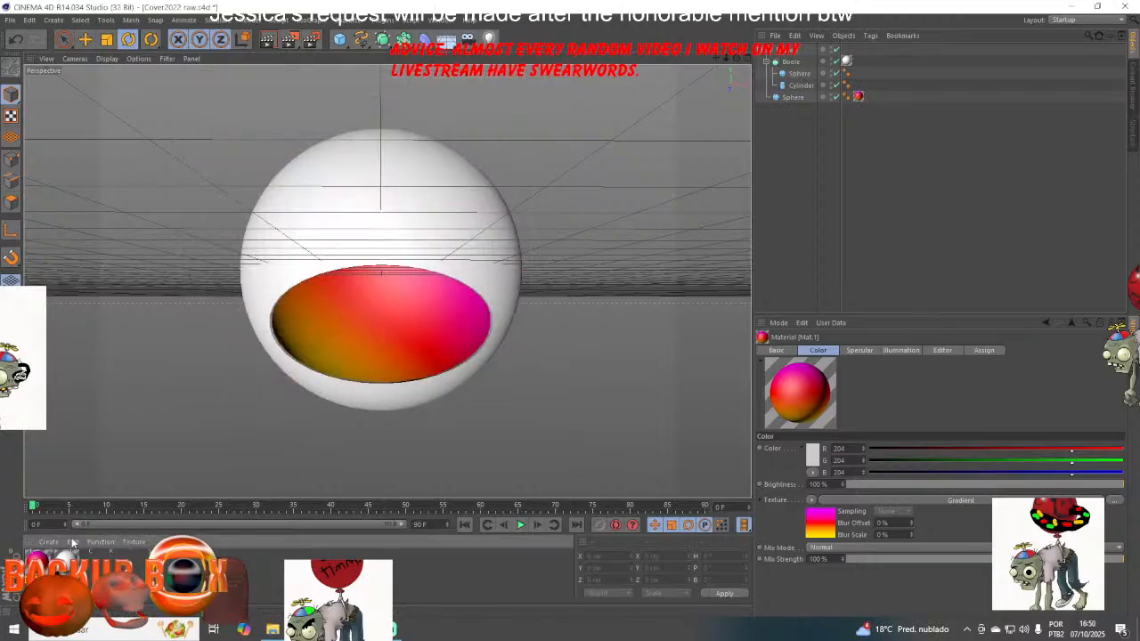
# - Duplicate the gradient material and remove the red middle knot from the copy's gradient
pyautogui.keyDown('ctrl'); pyautogui.moveTo(39, 558); pyautogui.dragTo(96, 558); pyautogui.keyUp('ctrl')
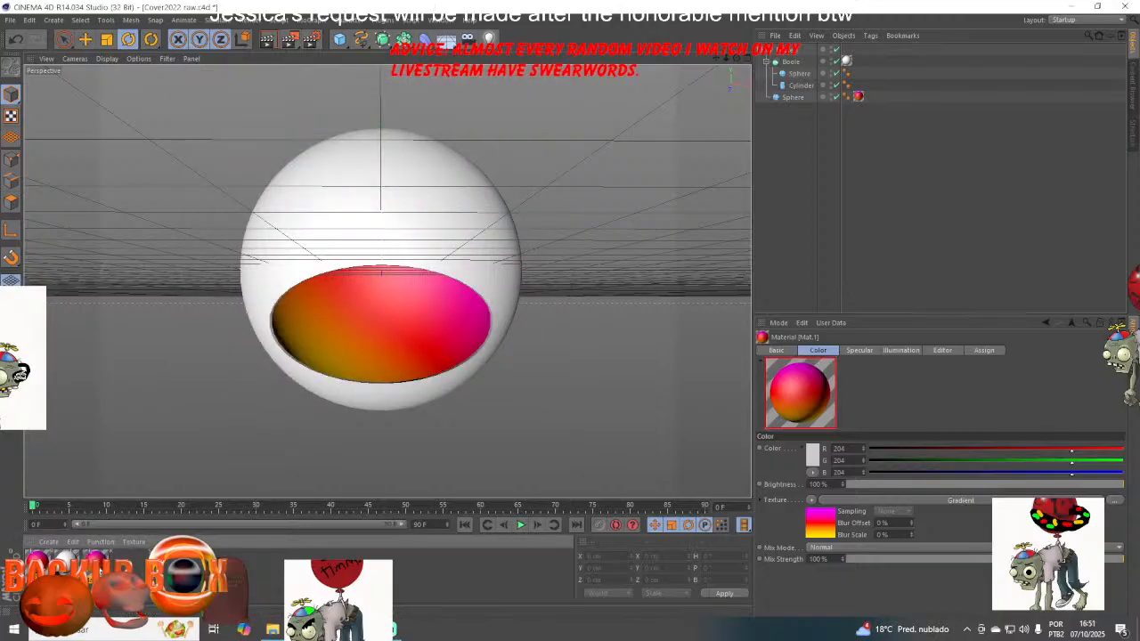
pyautogui.doubleClick(96, 559)
pyautogui.click(334, 193)
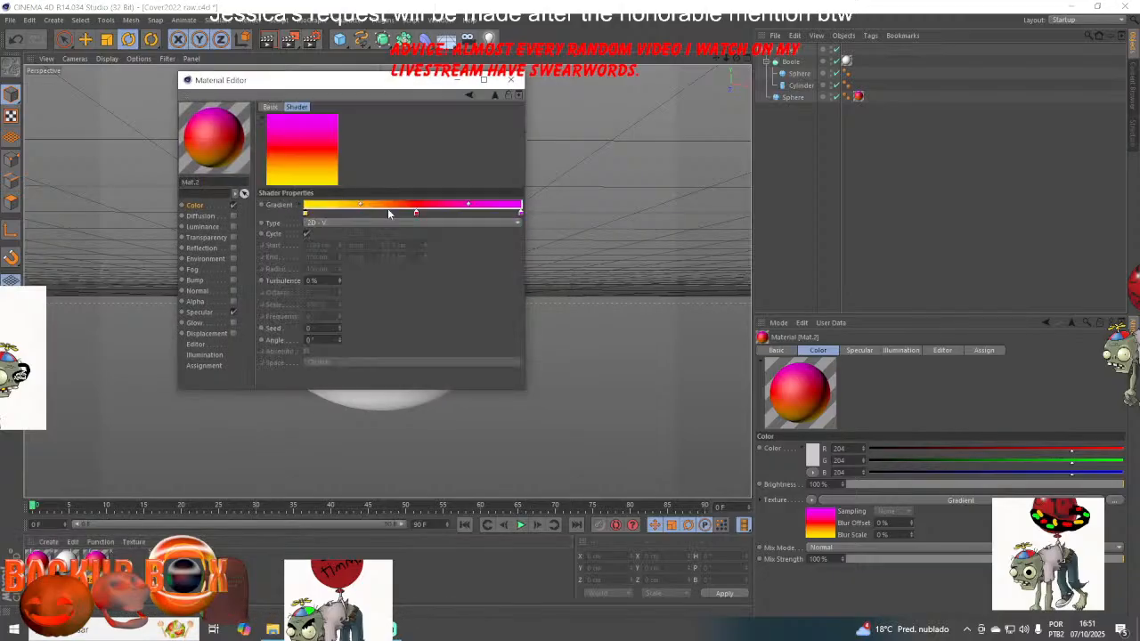
pyautogui.moveTo(416, 214); pyautogui.dragTo(391, 239)
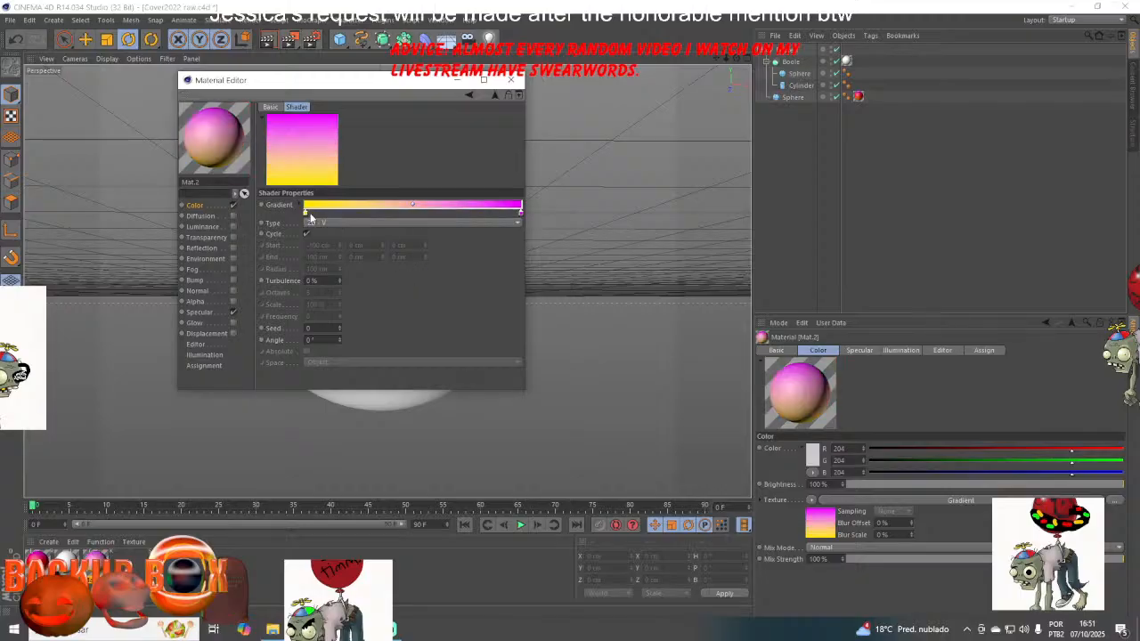
# - Recolor the copied gradient's yellow start knot to blue and shift it inward to over a third of the ramp
pyautogui.doubleClick(307, 214)
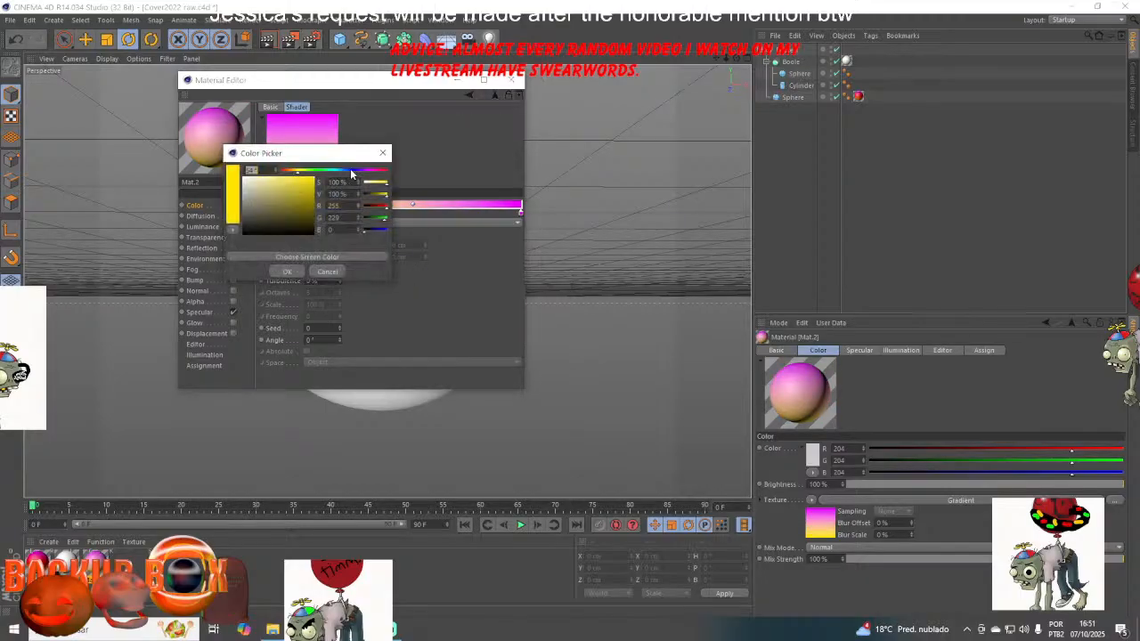
pyautogui.click(352, 174)
pyautogui.click(287, 271)
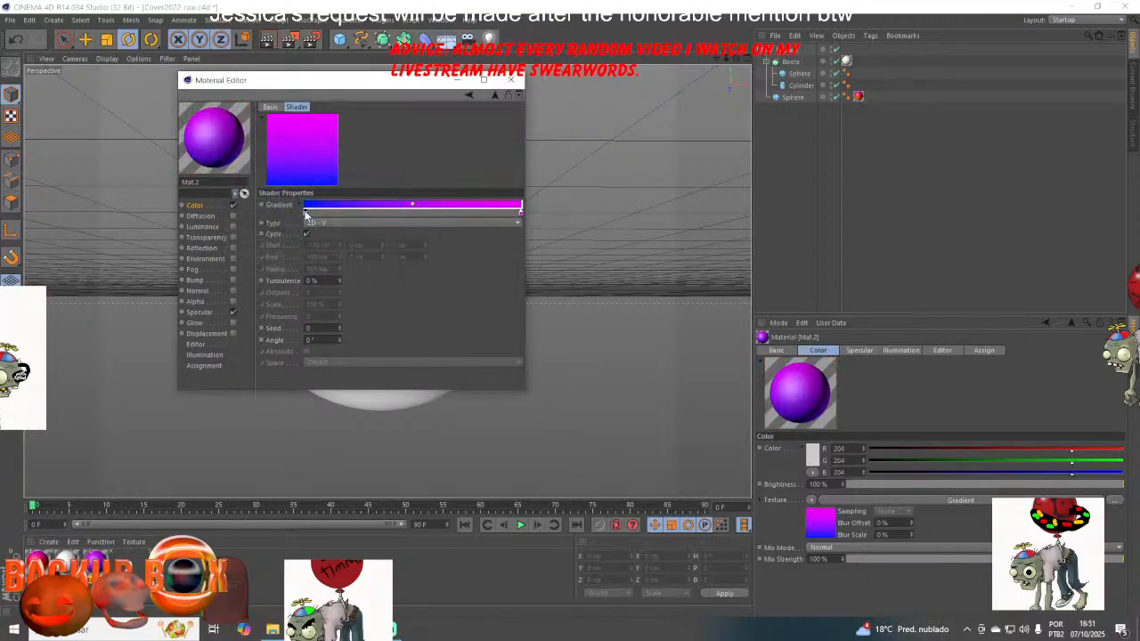
pyautogui.moveTo(306, 214); pyautogui.dragTo(389, 216)
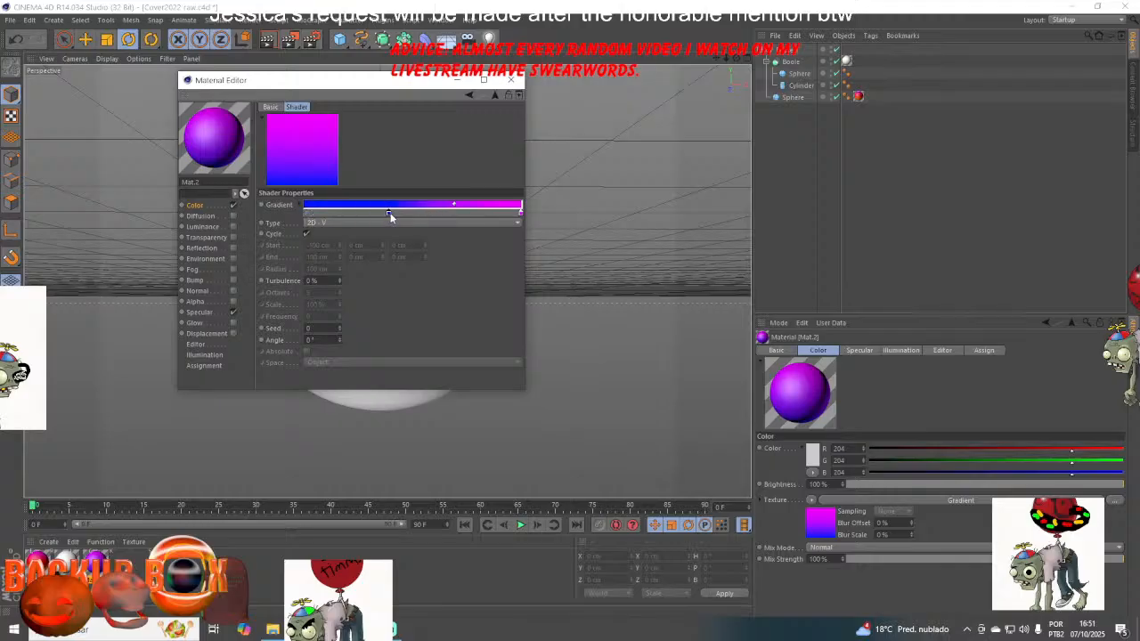
# - Recolor the copied gradient's magenta end knot to cyan (0, 221, 255) and close the material editor
pyautogui.doubleClick(521, 215)
pyautogui.click(549, 169)
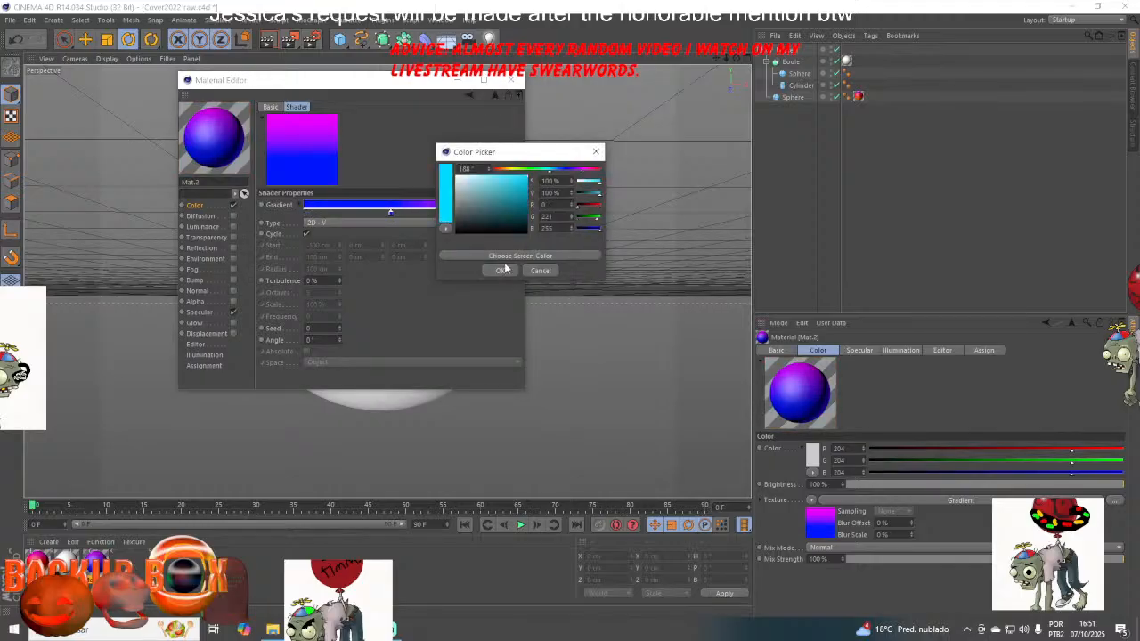
pyautogui.click(504, 269)
pyautogui.click(512, 80)
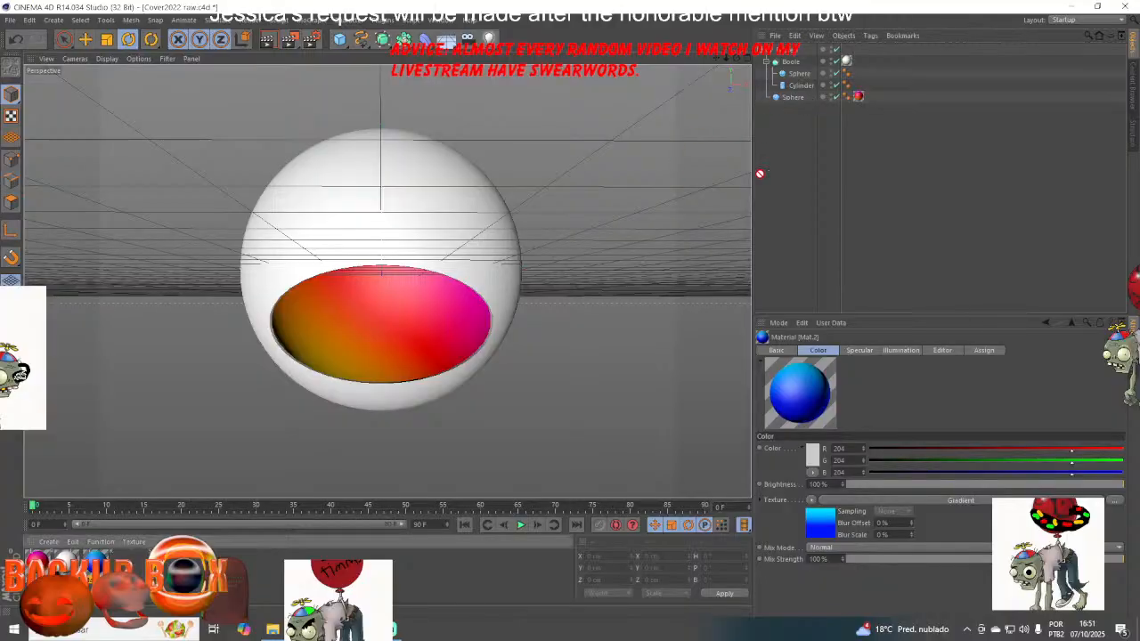
# - Duplicate the inner sphere's texture tag with the blue material Mat.2, keeping the red gradient tag last in order
pyautogui.click(858, 97)
pyautogui.click(818, 351)
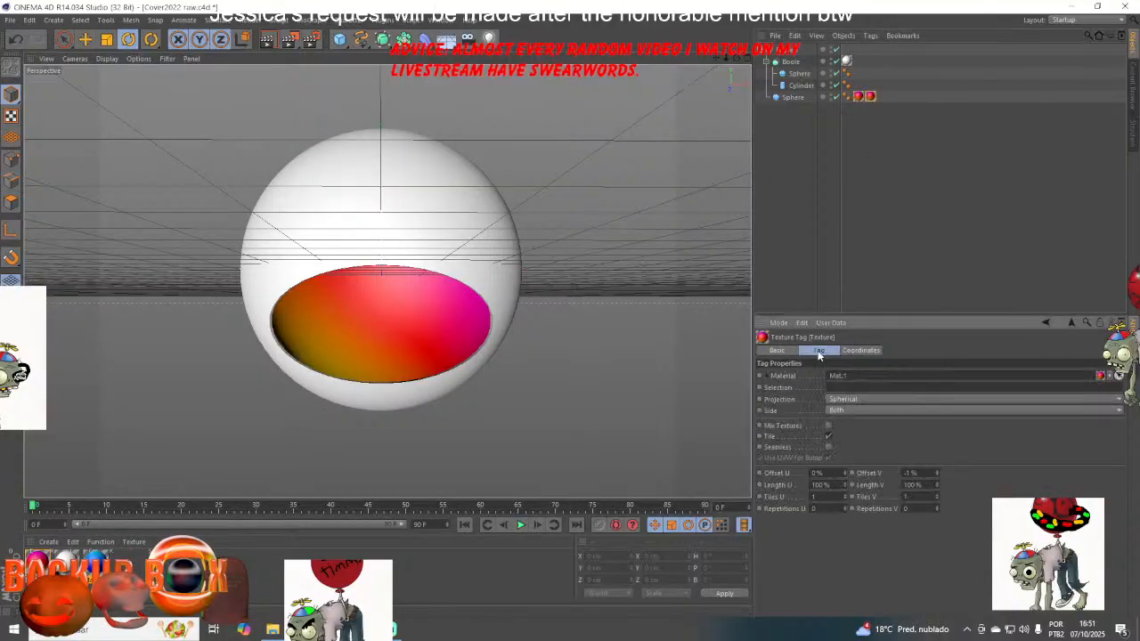
pyautogui.moveTo(850, 363); pyautogui.dragTo(832, 376)
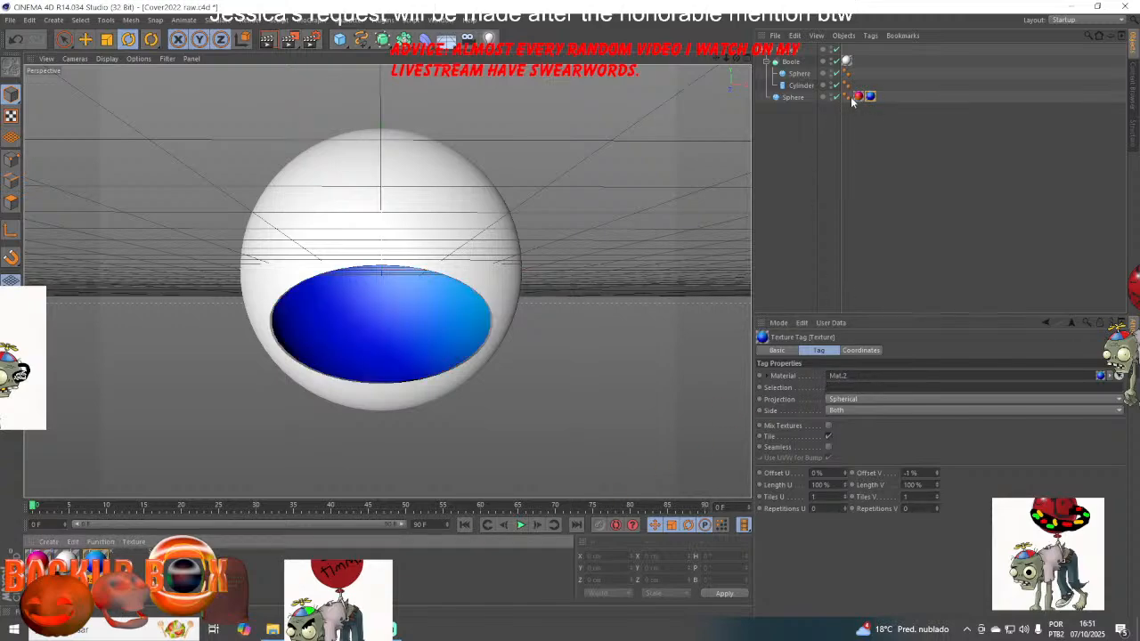
pyautogui.moveTo(857, 96); pyautogui.dragTo(880, 96)
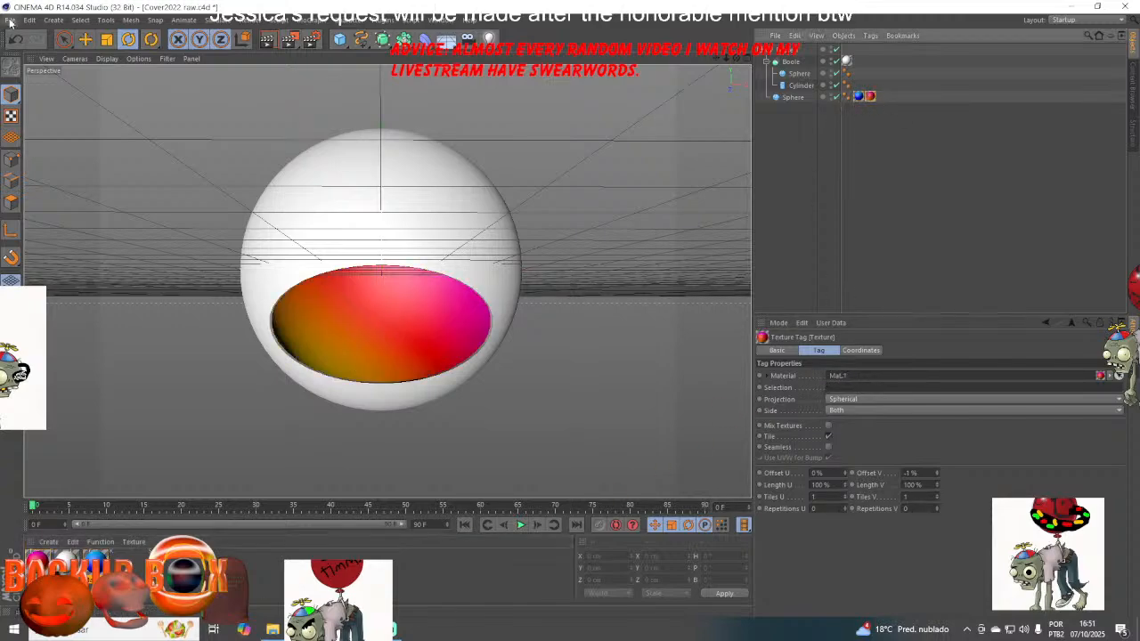
# - Add a camera at the current view and save the scene
pyautogui.click(8, 19)
pyautogui.click(31, 117)
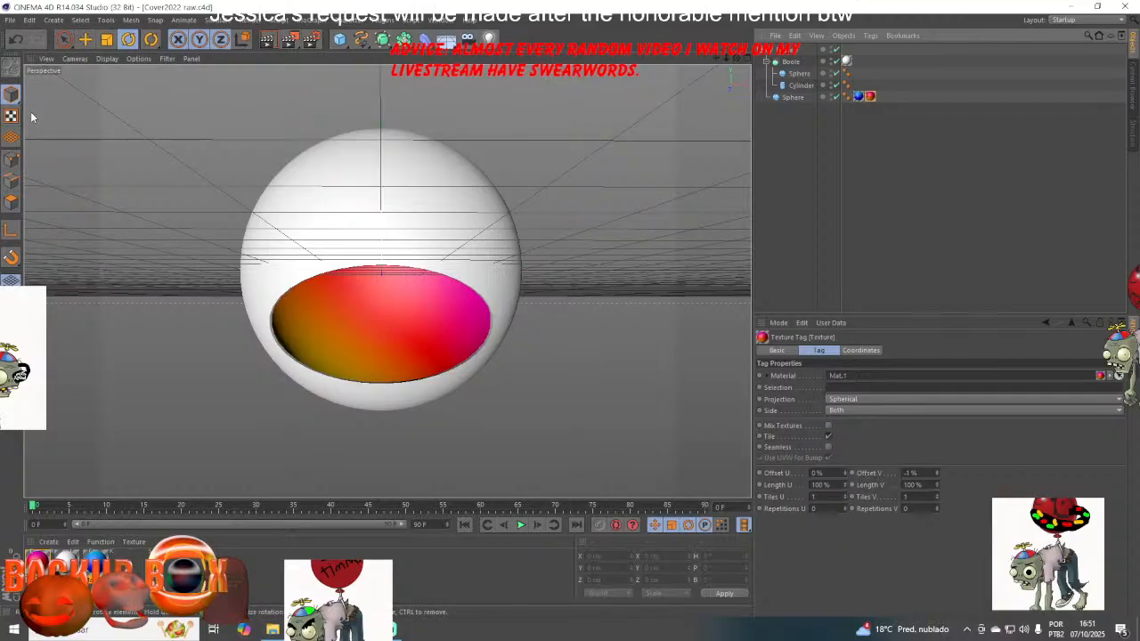
pyautogui.click(467, 38)
pyautogui.click(9, 20)
pyautogui.click(31, 117)
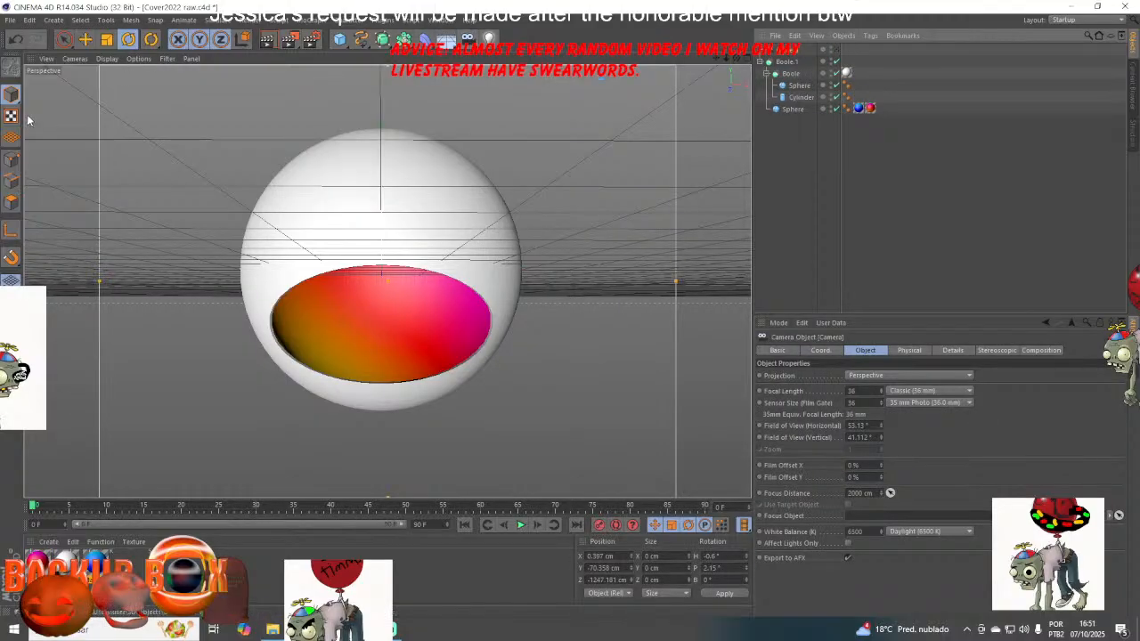
# - Add an omni light, hide it in the editor view and move it in front of the sphere to about Z -479 cm
pyautogui.moveTo(736, 58); pyautogui.dragTo(637, 94)
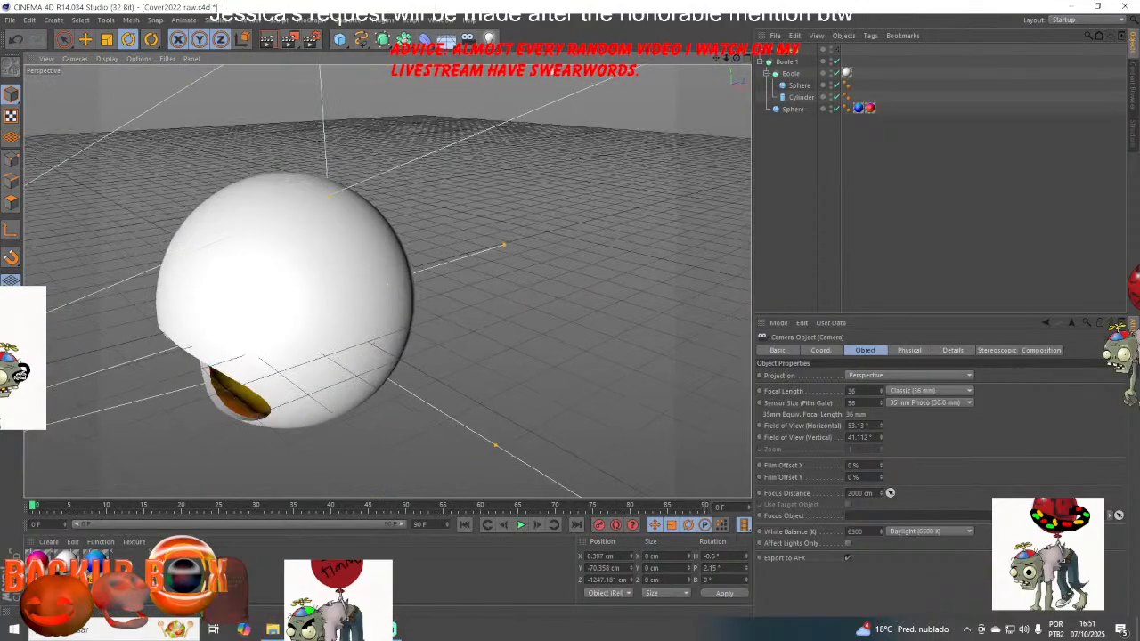
pyautogui.click(493, 39)
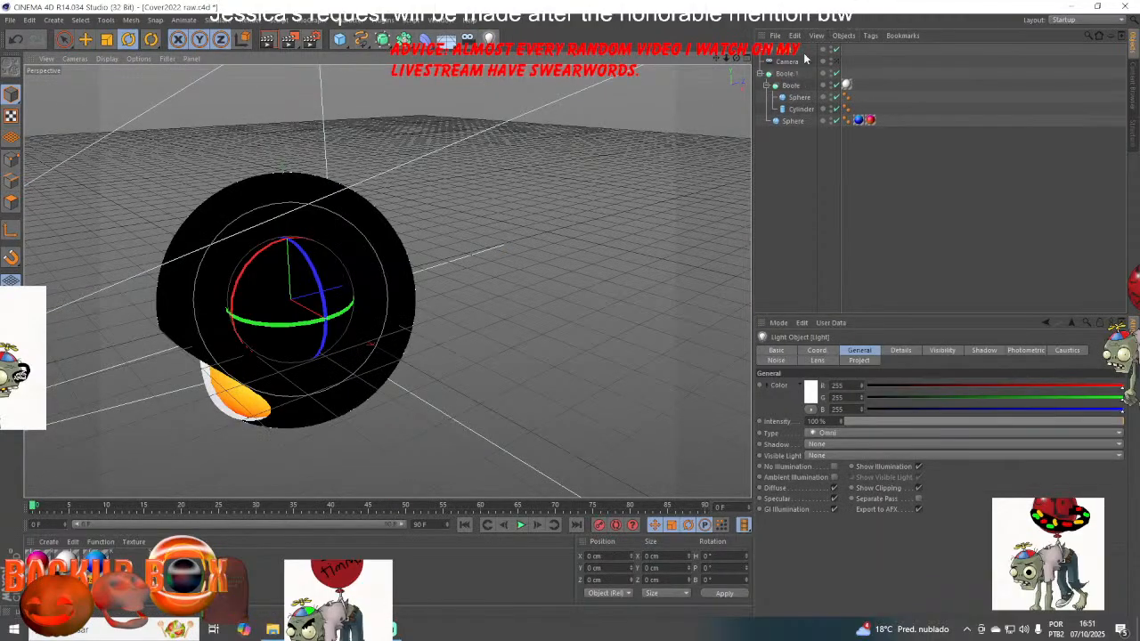
pyautogui.click(833, 50)
pyautogui.click(85, 39)
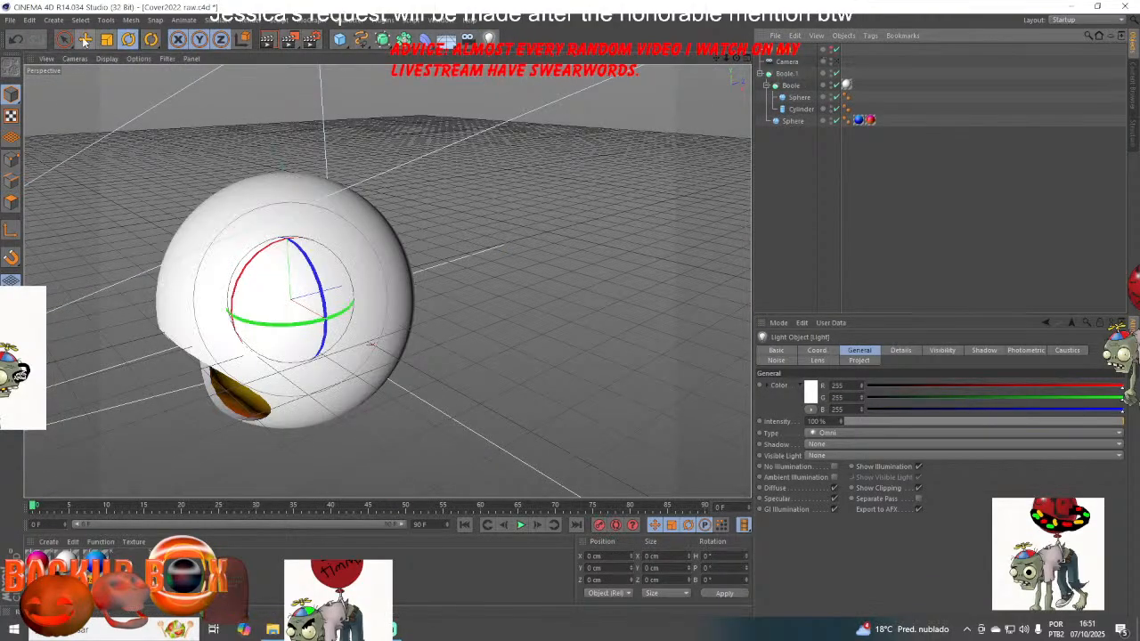
pyautogui.moveTo(370, 279); pyautogui.dragTo(171, 331)
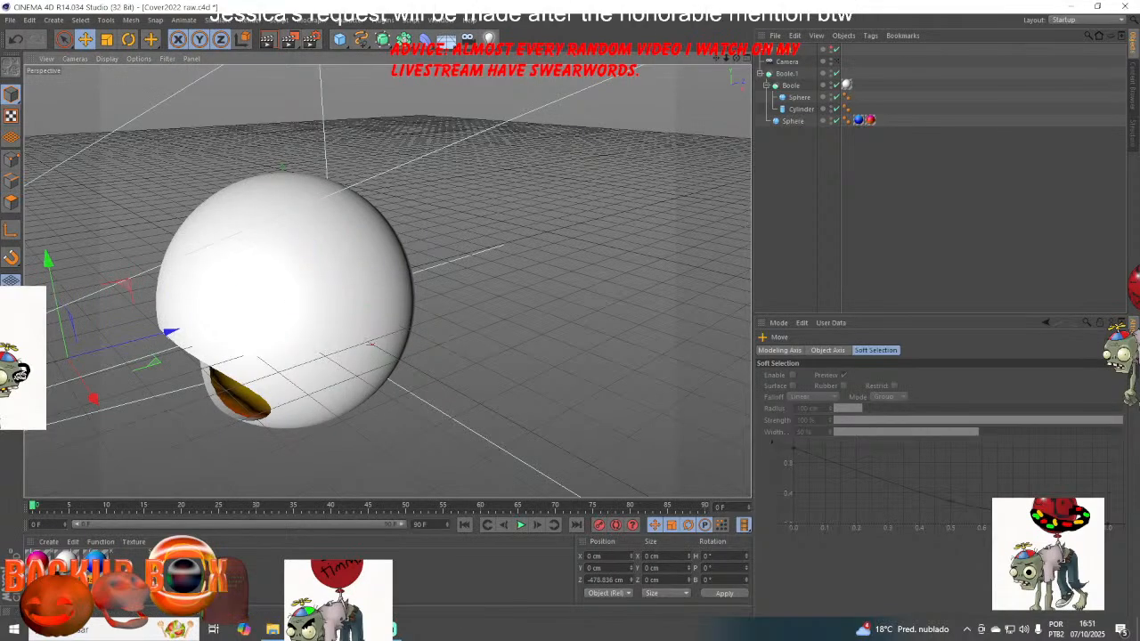
# - Copy the light four times and spread the copies around the sphere, with the last one behind it at about Z 2544 cm
pyautogui.hotkey('alt', 'Tab')
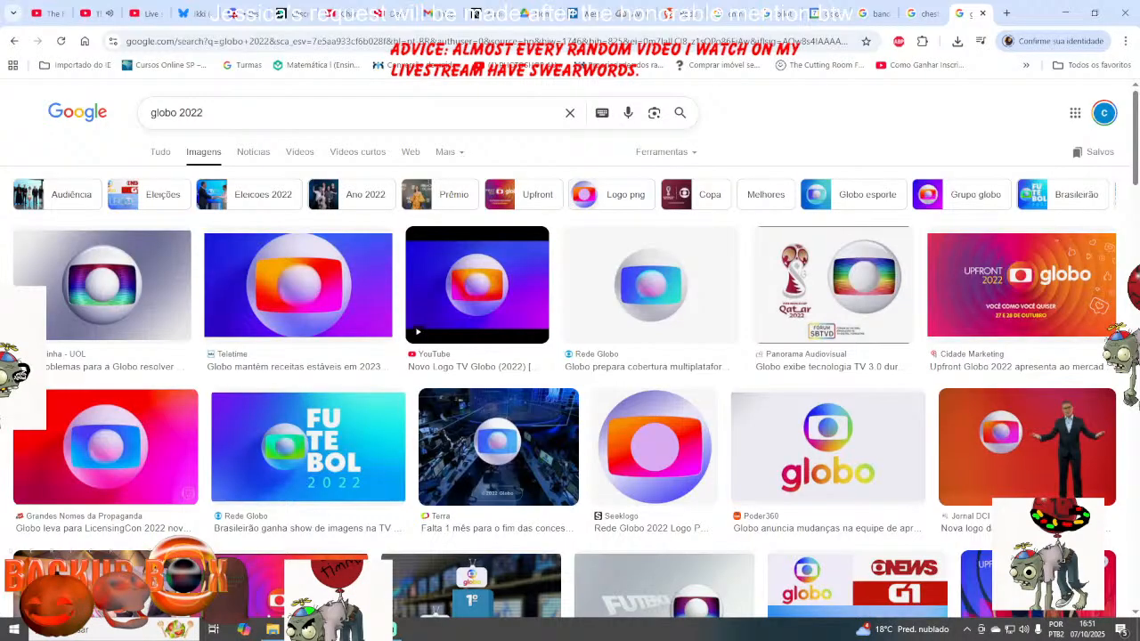
pyautogui.hotkey('alt', 'Tab')
pyautogui.moveTo(726, 58); pyautogui.dragTo(610, 62)
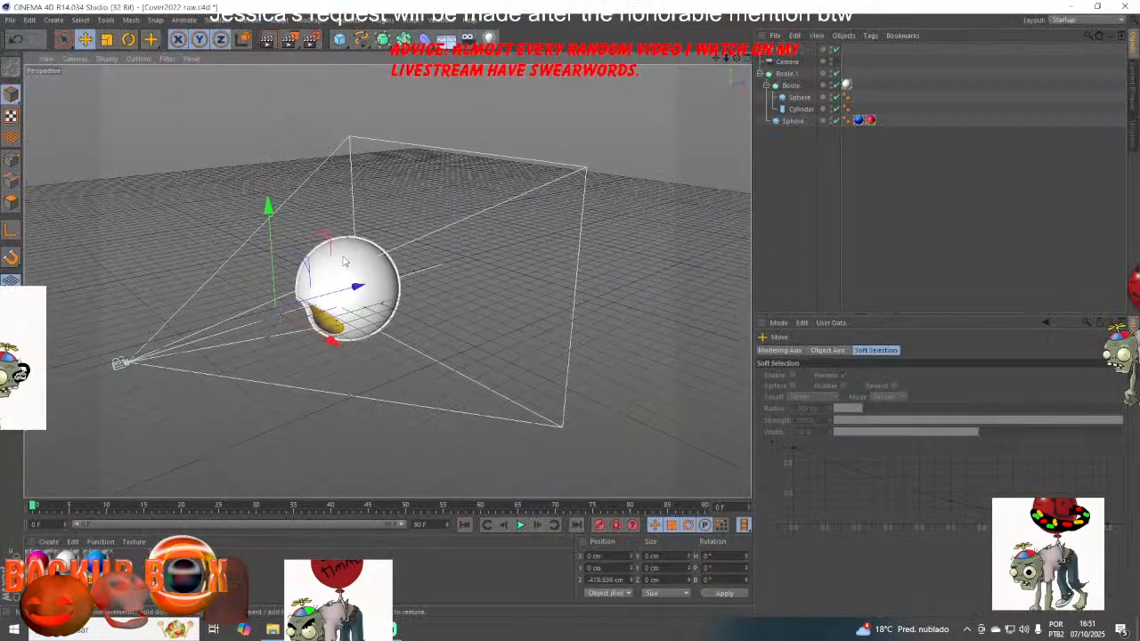
pyautogui.moveTo(323, 235); pyautogui.dragTo(289, 155)
pyautogui.moveTo(288, 241); pyautogui.dragTo(499, 299)
pyautogui.moveTo(411, 195); pyautogui.dragTo(412, 365)
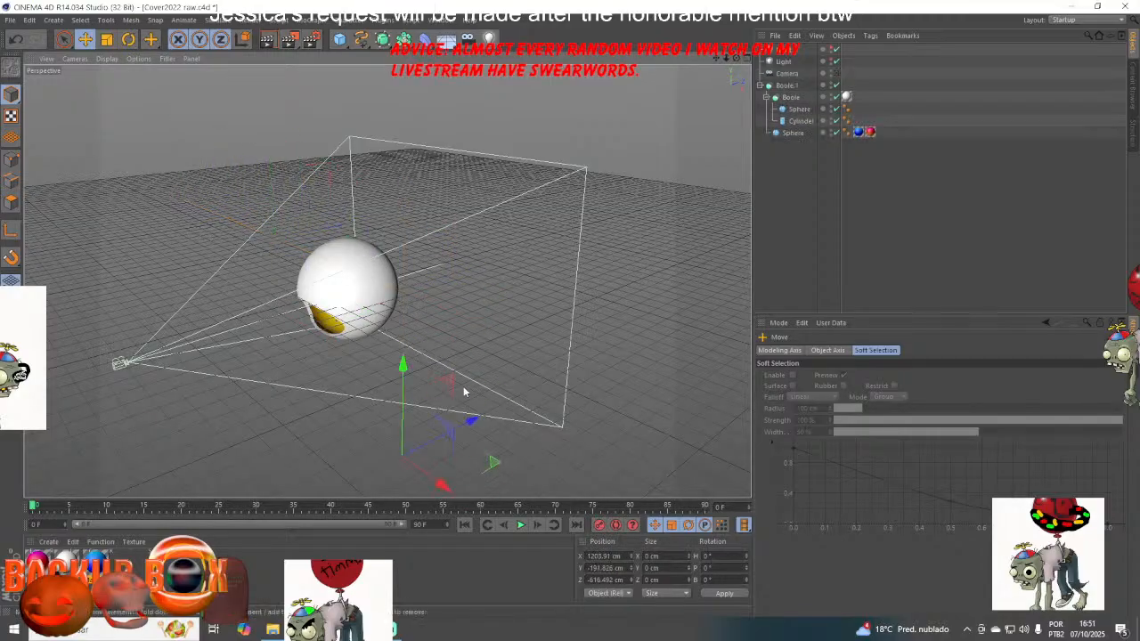
pyautogui.moveTo(471, 429); pyautogui.dragTo(439, 444)
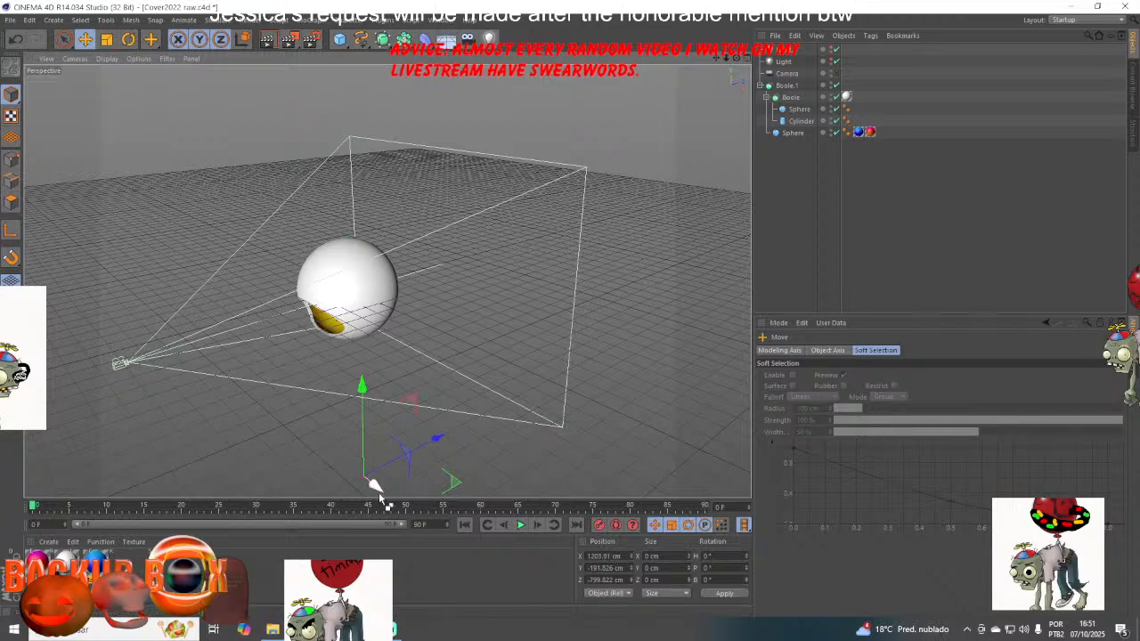
pyautogui.keyDown('ctrl'); pyautogui.moveTo(377, 488); pyautogui.dragTo(734, 403); pyautogui.keyUp('ctrl')
pyautogui.moveTo(642, 238); pyautogui.dragTo(678, 150)
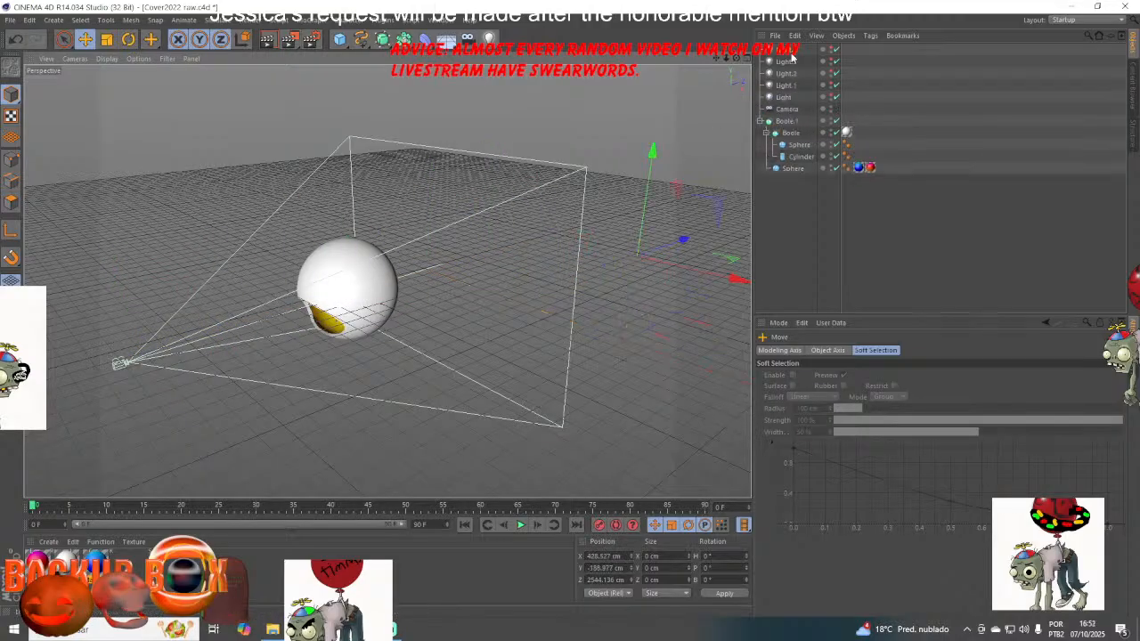
# - Reduce the intensity of the four copied lights one after another, setting the one behind the sphere to 59 %
pyautogui.click(790, 51)
pyautogui.click(1010, 424)
pyautogui.click(786, 60)
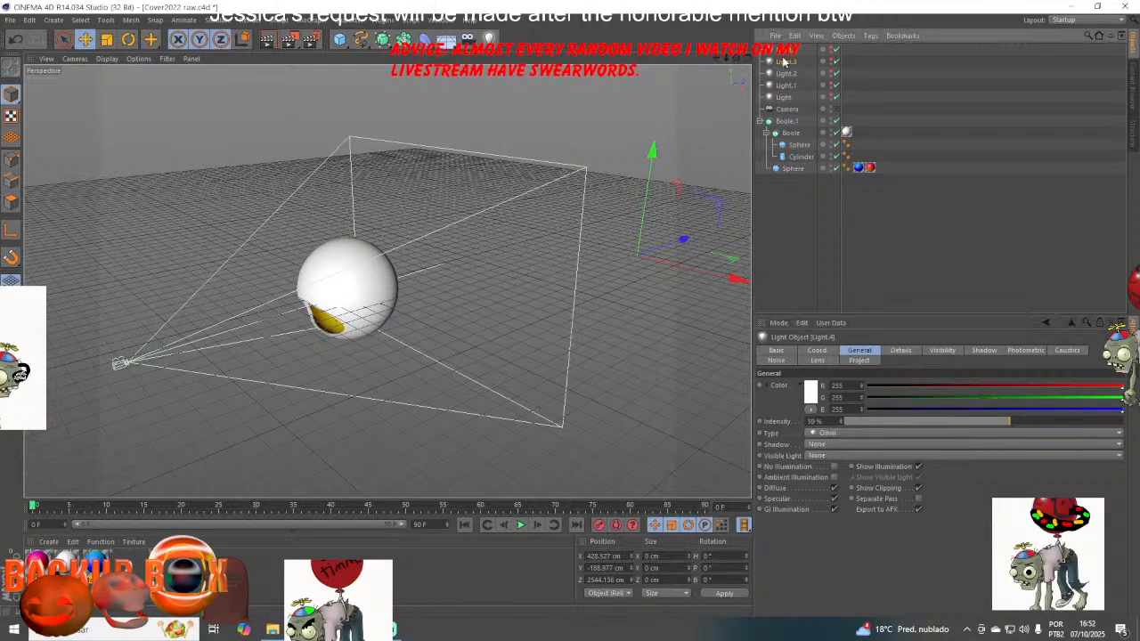
pyautogui.click(928, 423)
pyautogui.click(785, 73)
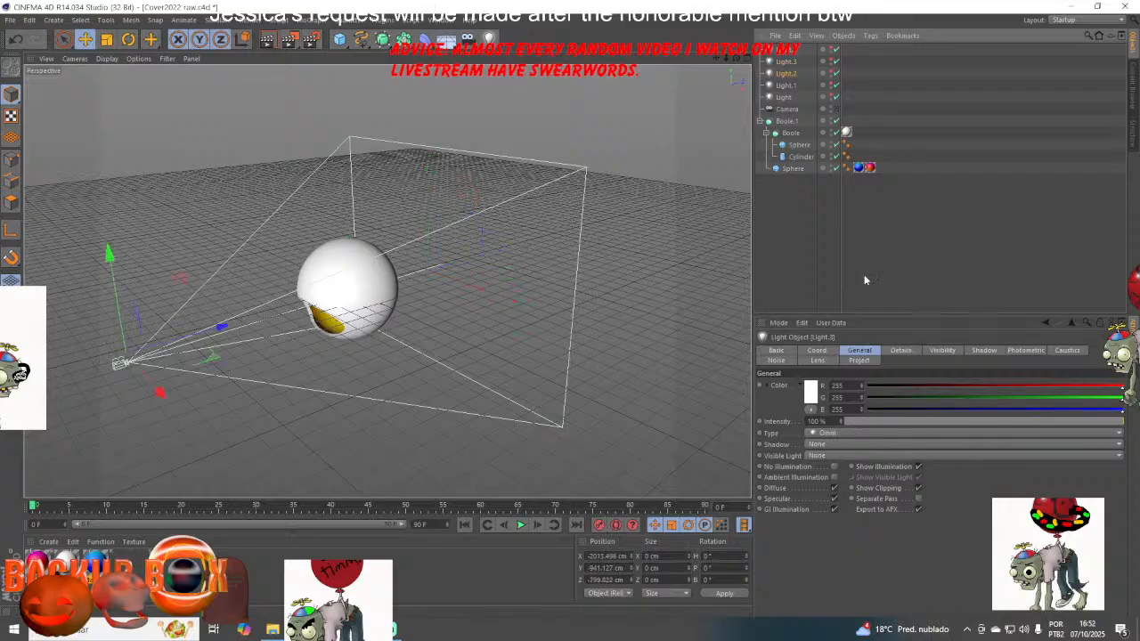
pyautogui.click(993, 420)
pyautogui.click(786, 84)
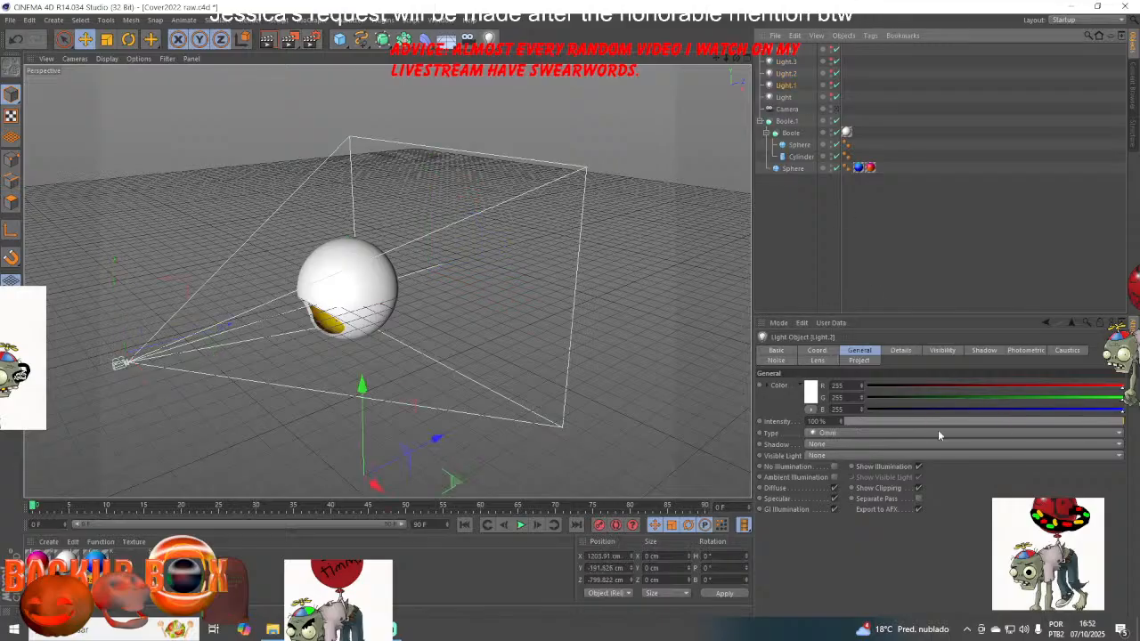
pyautogui.click(921, 423)
# - Set the original light's shadow to Shadow Maps (Soft) and look through the scene camera
pyautogui.click(782, 97)
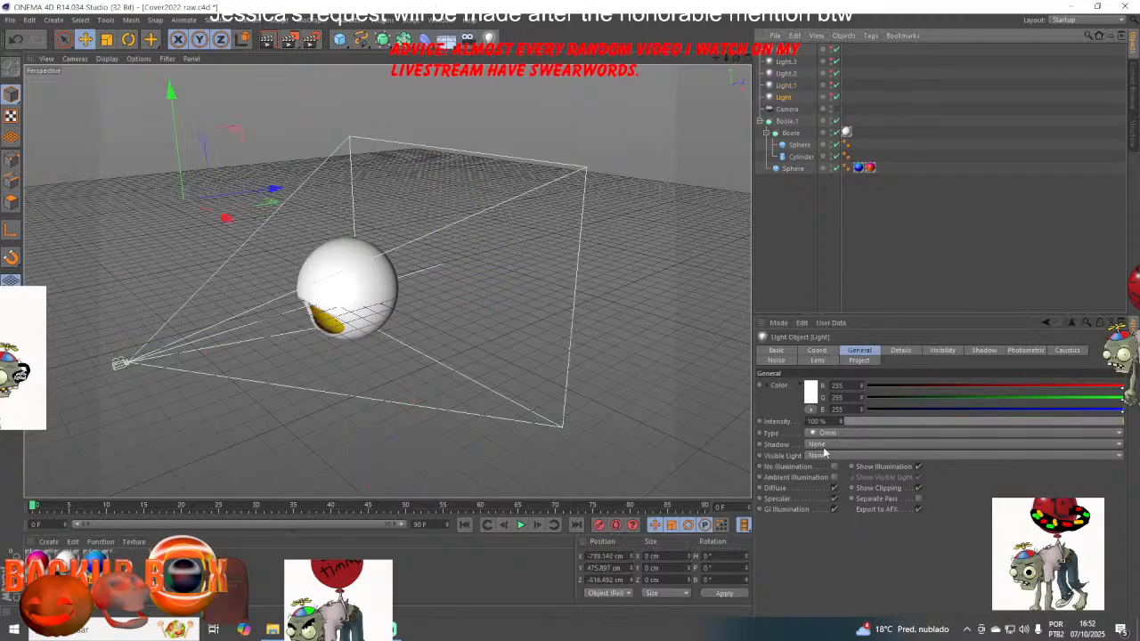
pyautogui.click(825, 450)
pyautogui.click(828, 461)
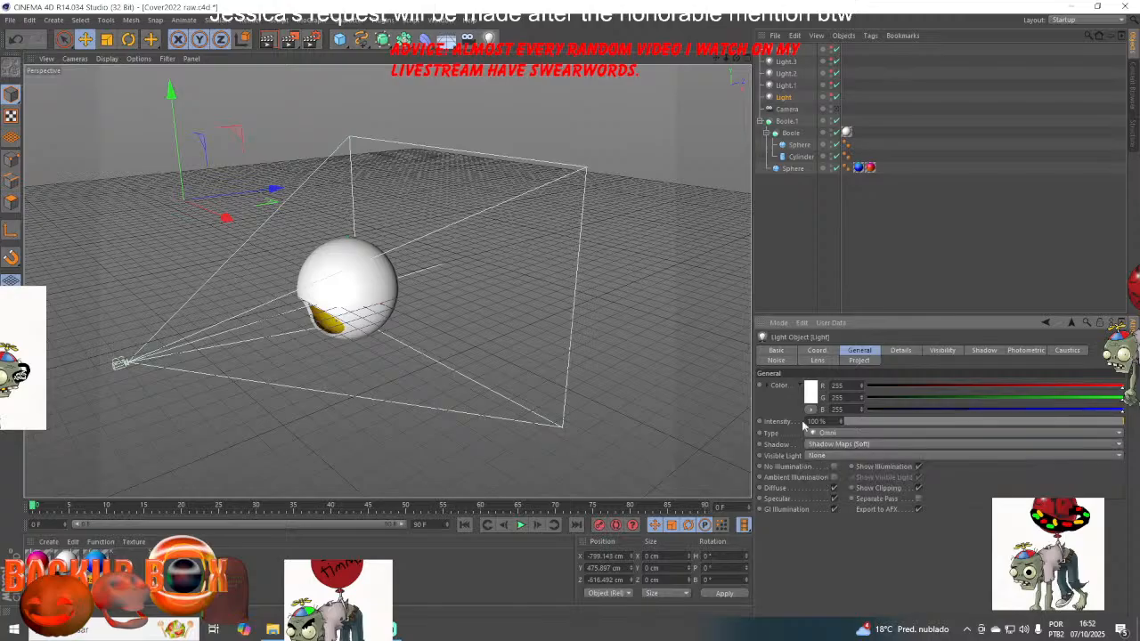
pyautogui.click(893, 206)
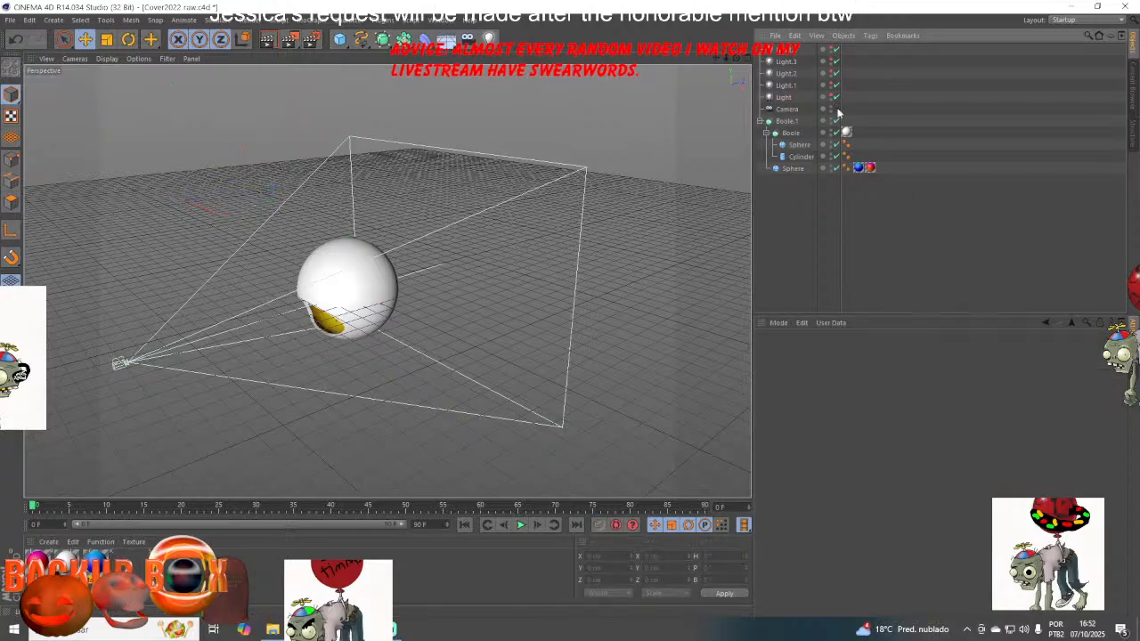
pyautogui.click(837, 109)
# - Enable additive reflection on the white material Mat and lower its reflection brightness to about 44 %
pyautogui.doubleClick(66, 559)
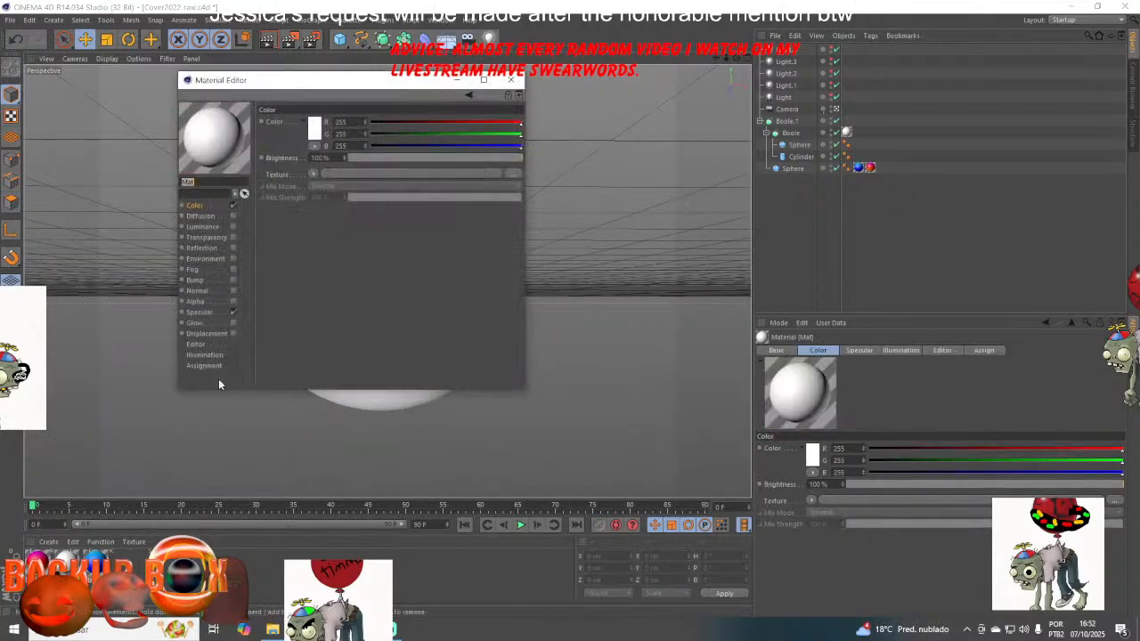
pyautogui.click(233, 248)
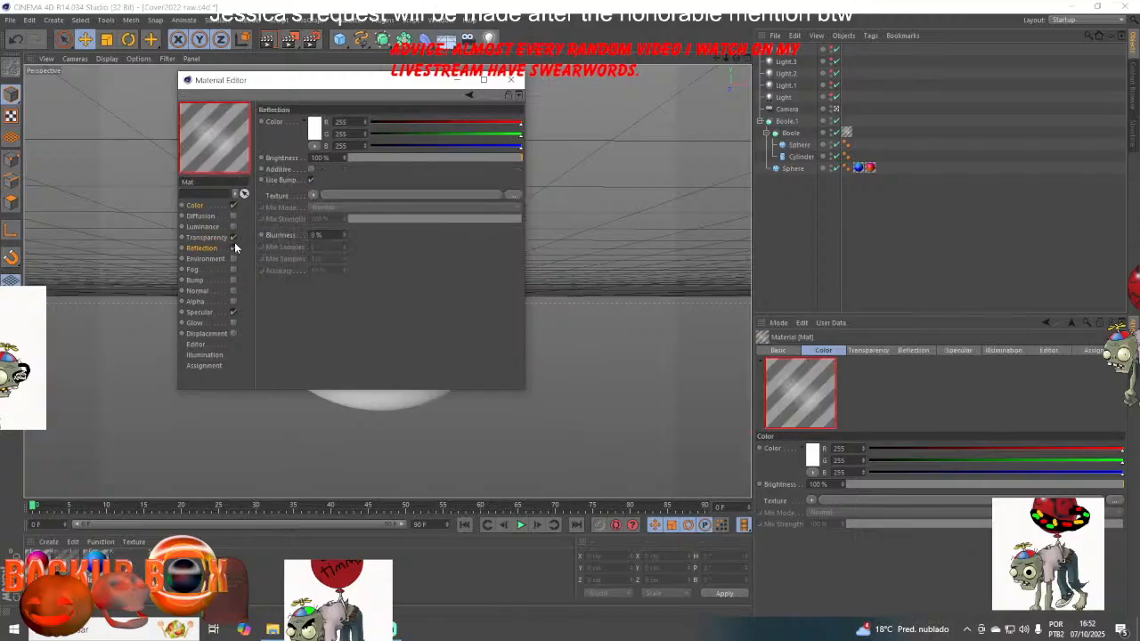
pyautogui.click(310, 169)
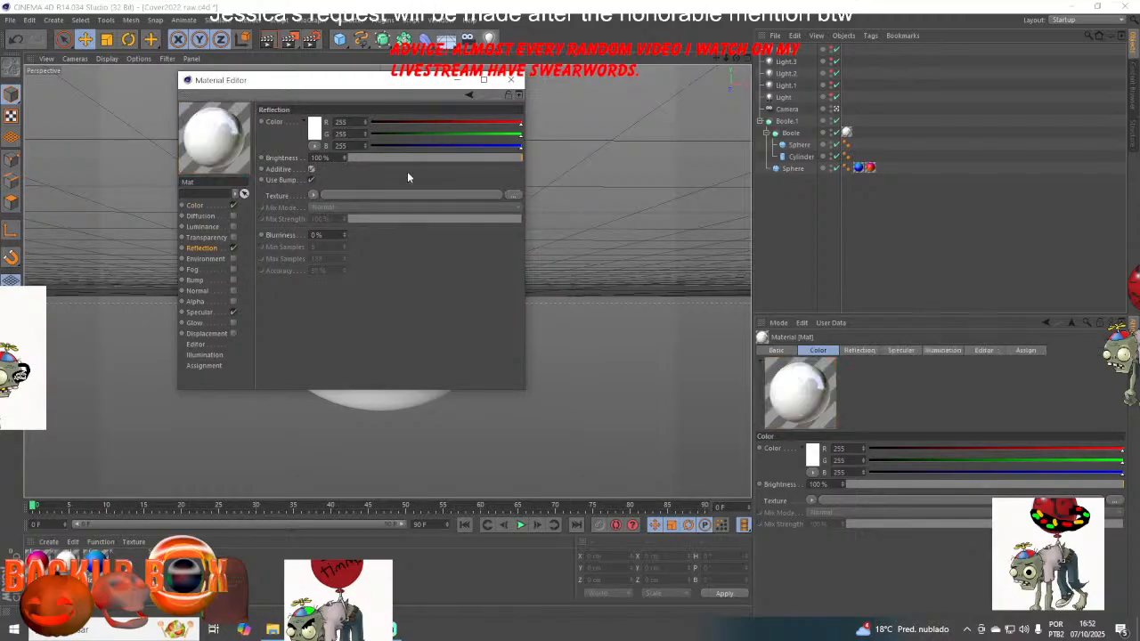
pyautogui.moveTo(413, 160); pyautogui.dragTo(402, 160)
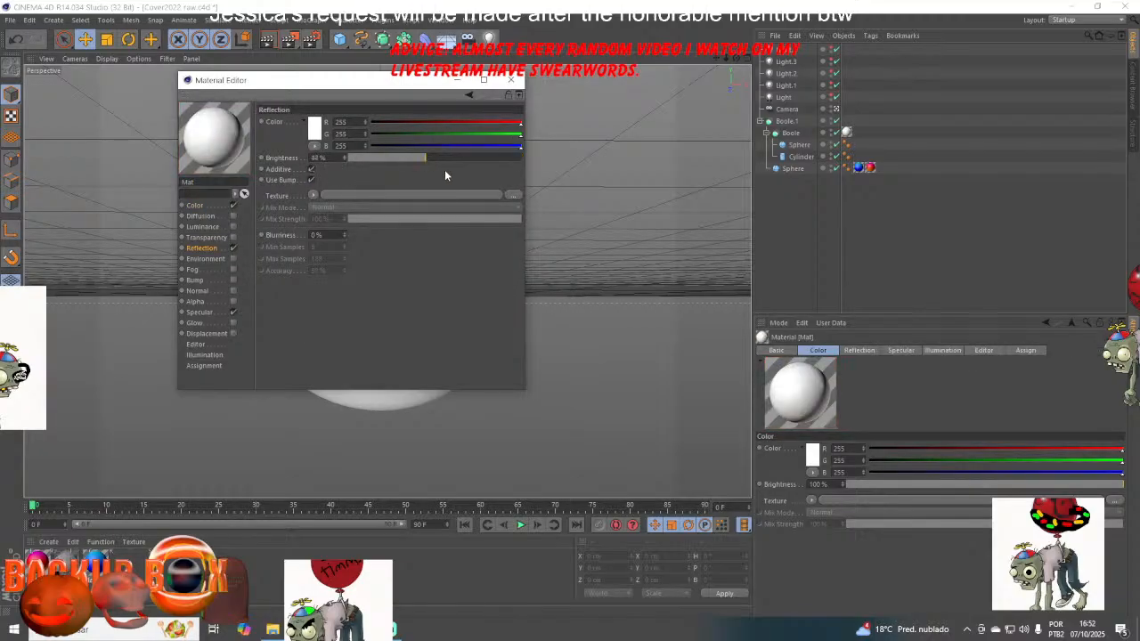
pyautogui.click(510, 79)
# - Save the scene and render the camera view to check the lighting on the sphere
pyautogui.click(11, 20)
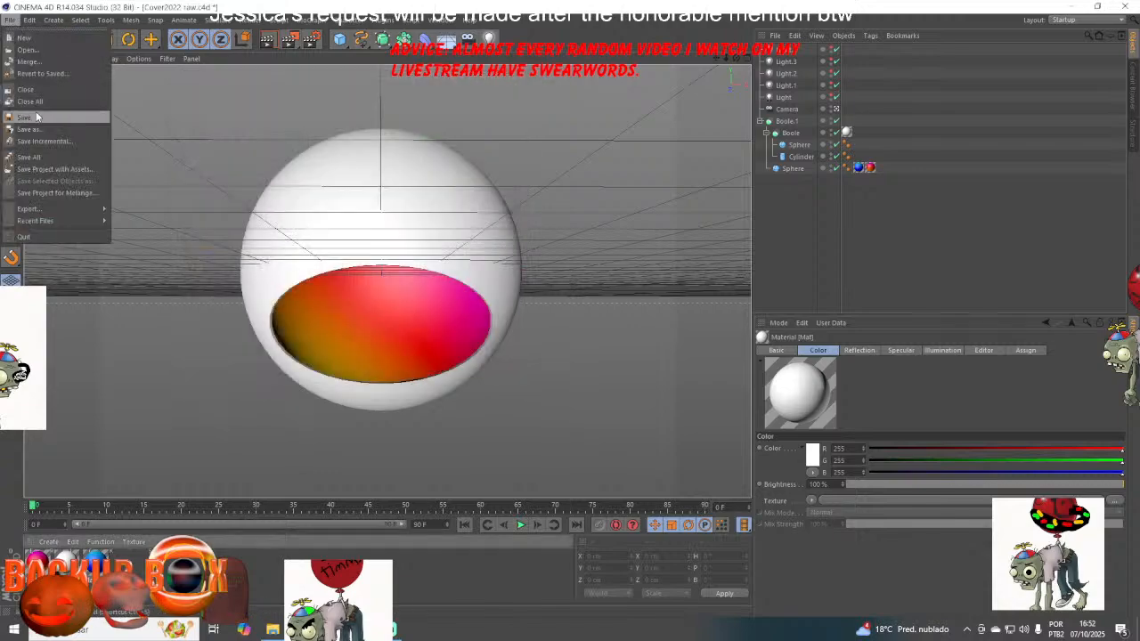
pyautogui.click(37, 115)
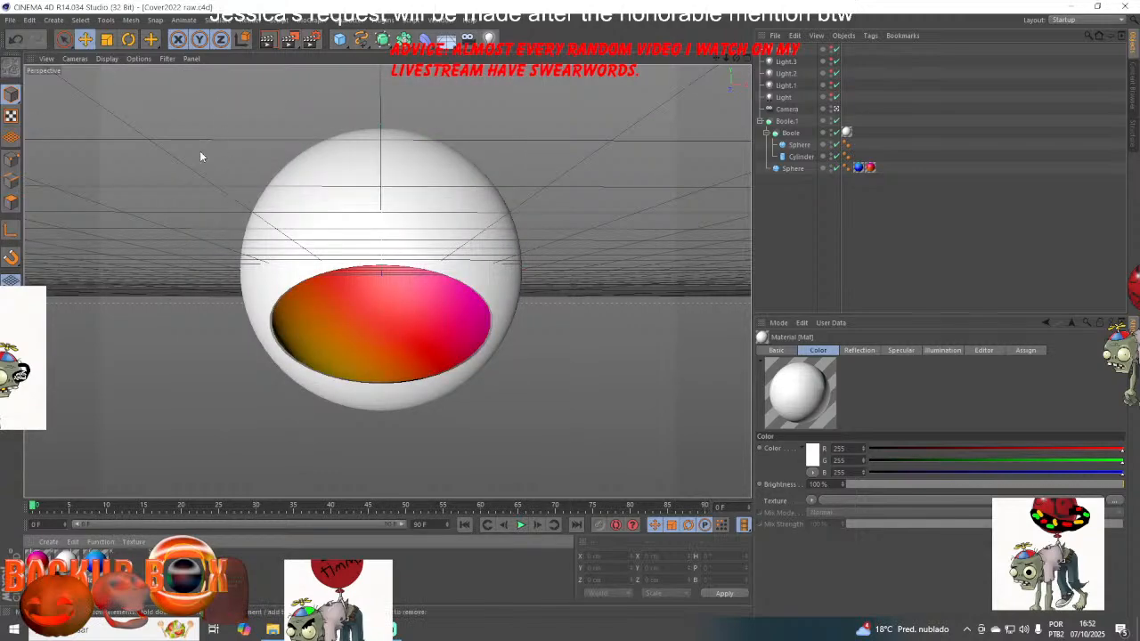
pyautogui.click(267, 41)
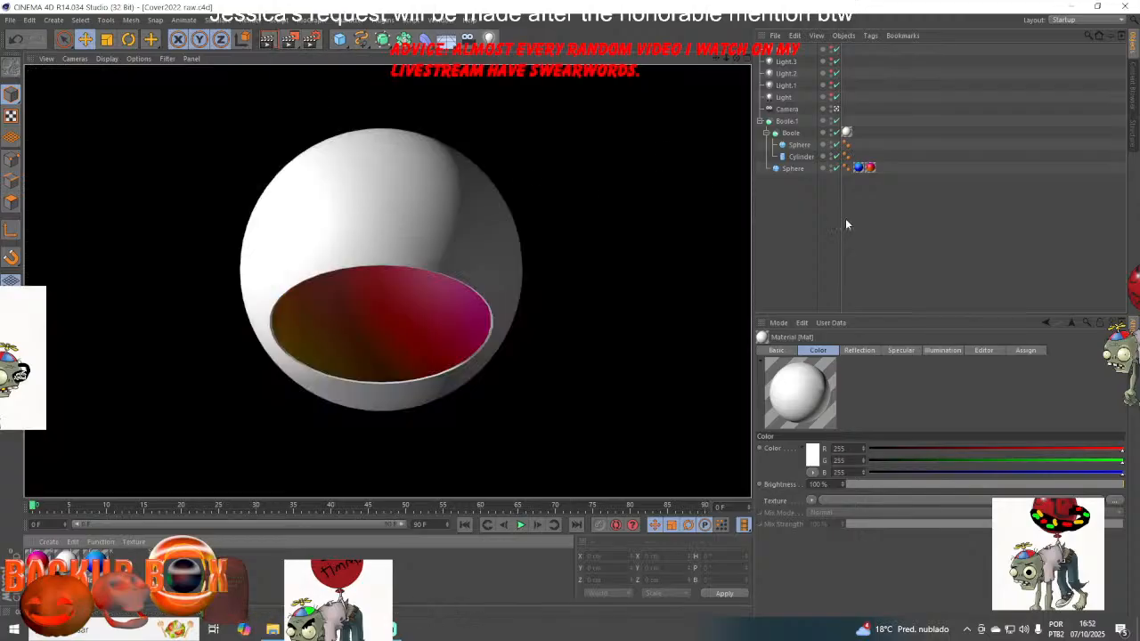
pyautogui.click(784, 97)
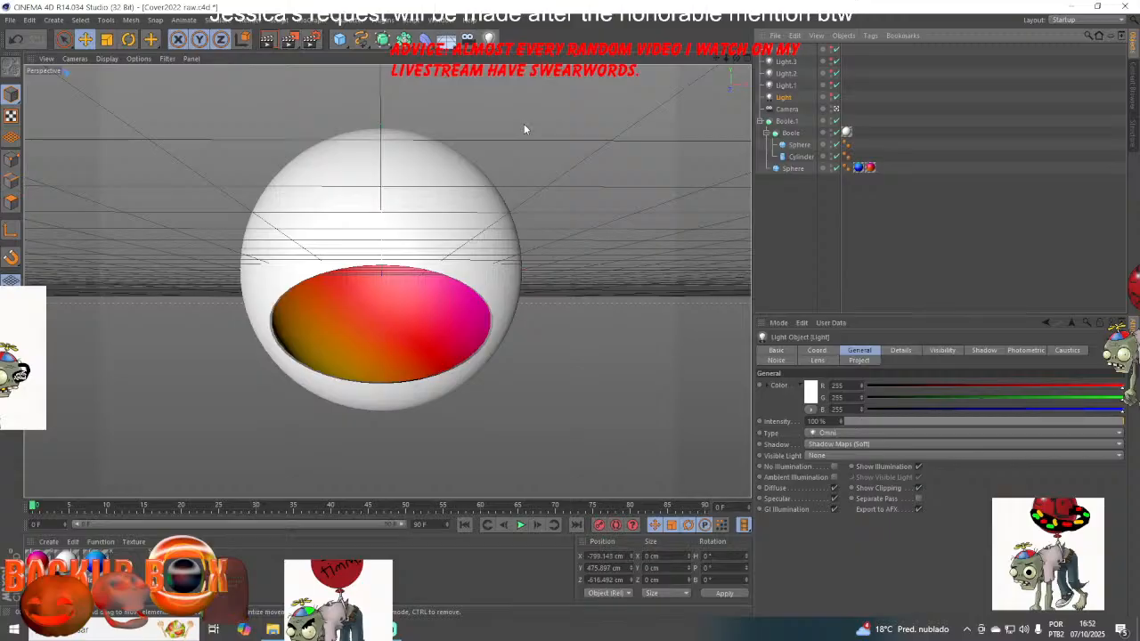
# - Add another omni light at the scene origin, hide it in the editor view and save the scene
pyautogui.click(489, 39)
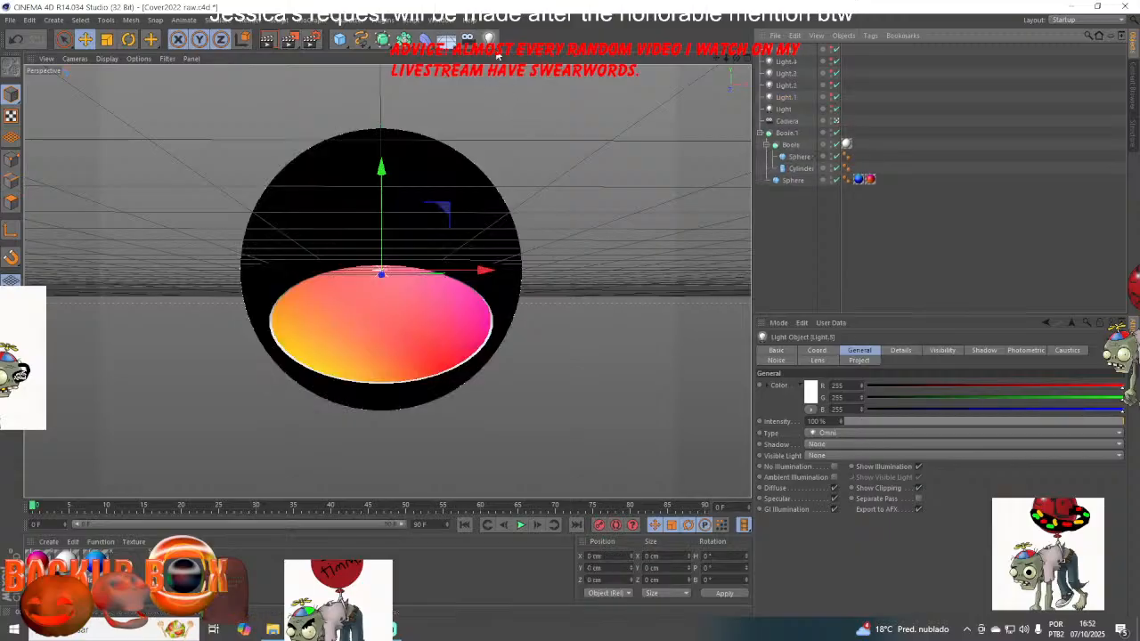
pyautogui.click(832, 49)
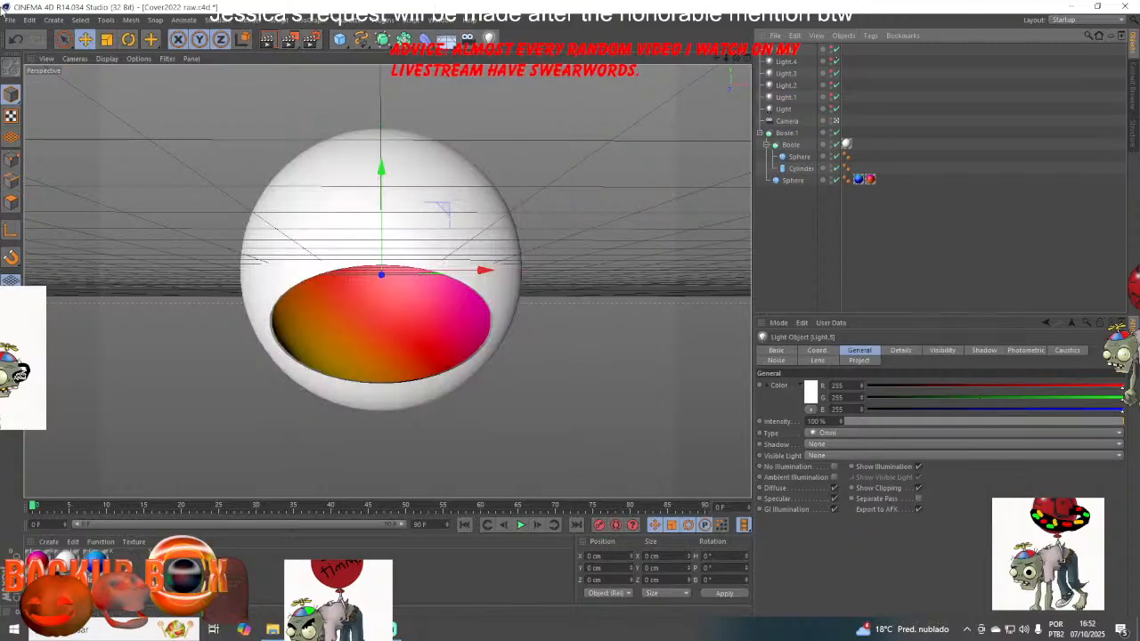
pyautogui.click(9, 20)
pyautogui.click(19, 118)
# - Set the new central light's intensity to 85 % and save the scene again
pyautogui.click(1082, 422)
pyautogui.click(9, 20)
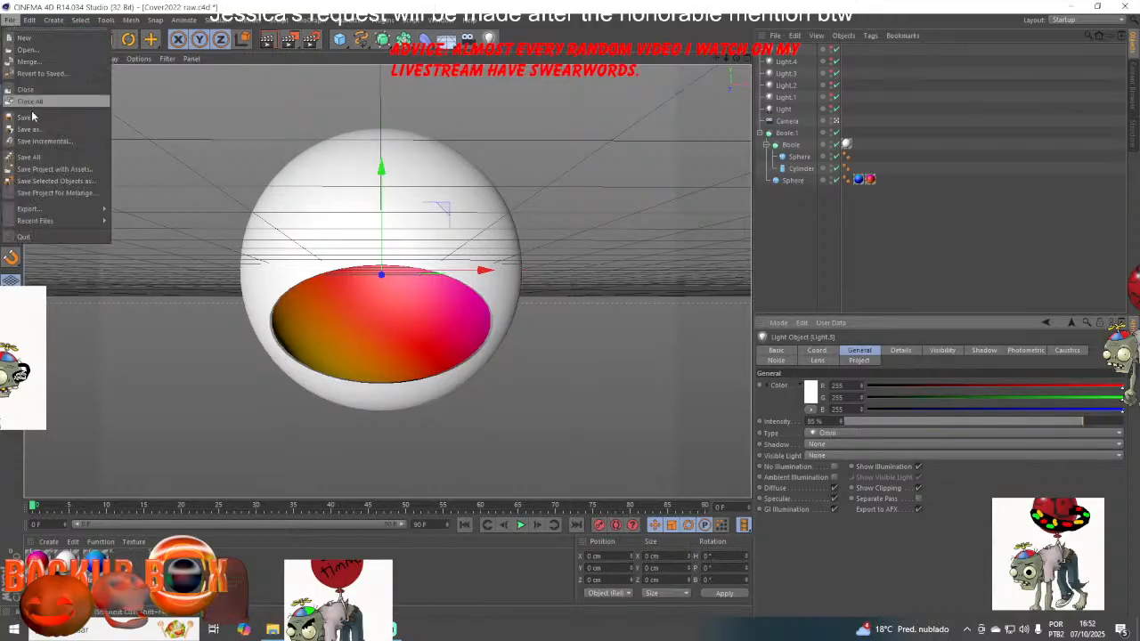